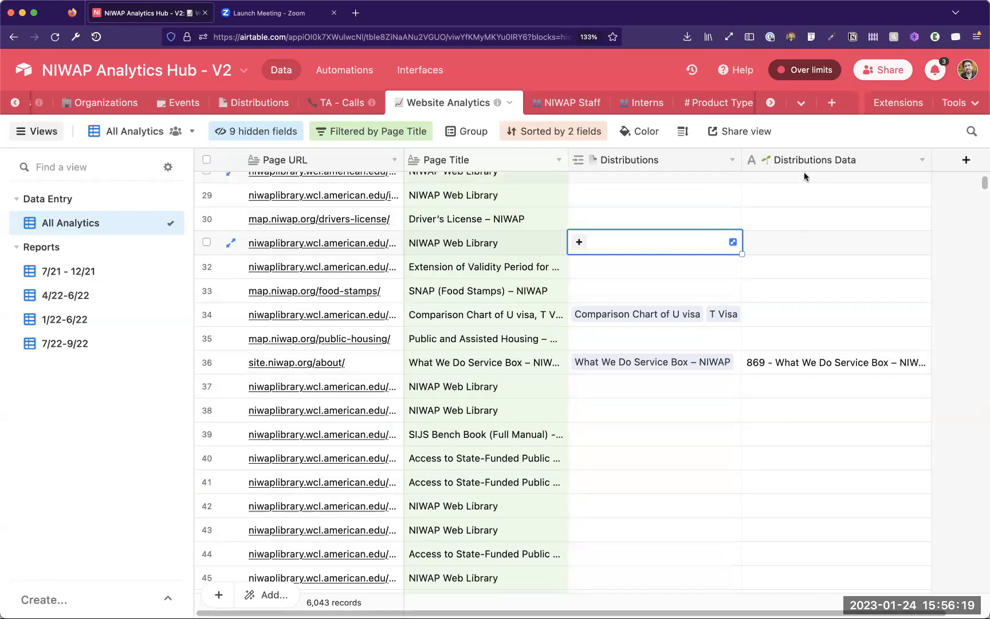
Step: Show the base's extensions and switch to the Dashboard 1 extension dashboard
click(896, 103)
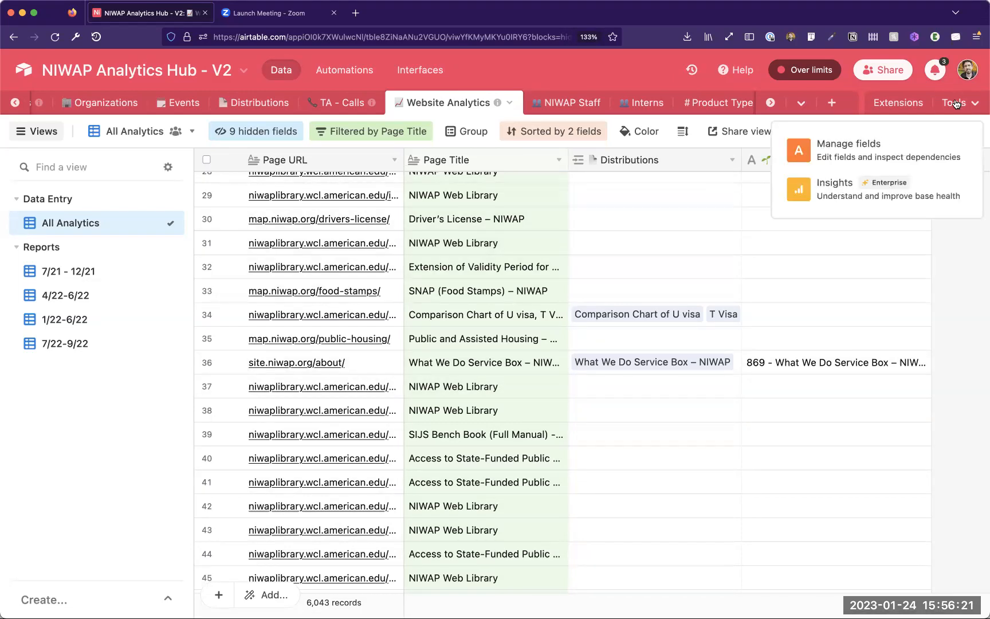
click(896, 104)
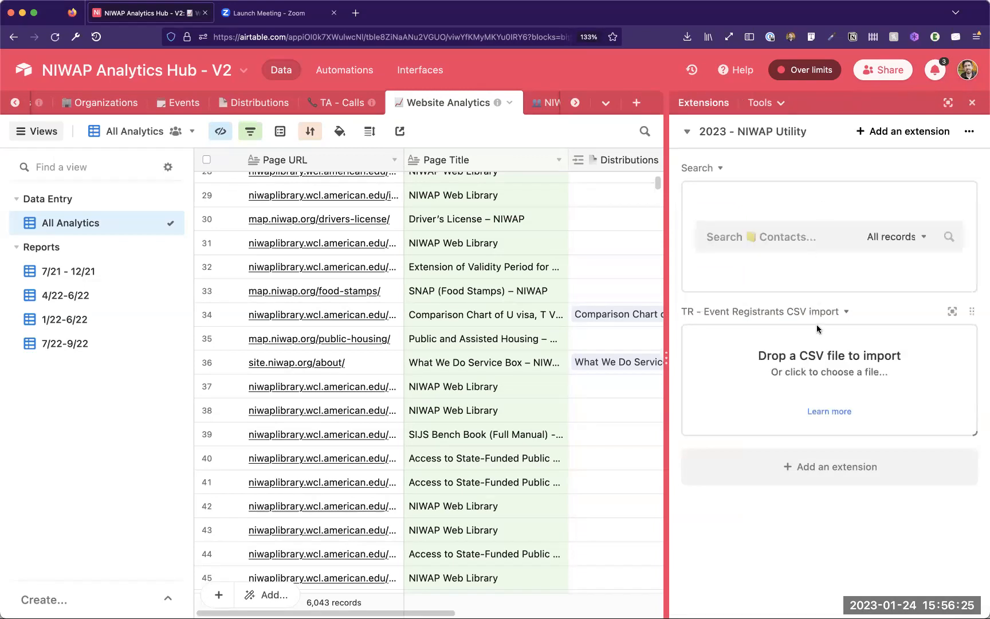
click(744, 133)
click(772, 190)
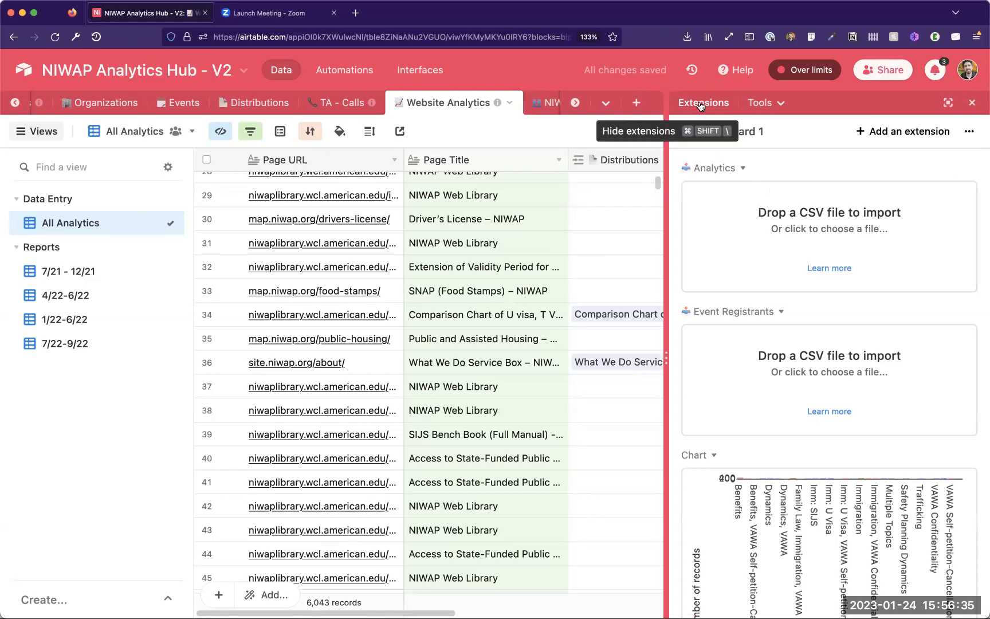
mouse_move(710, 176)
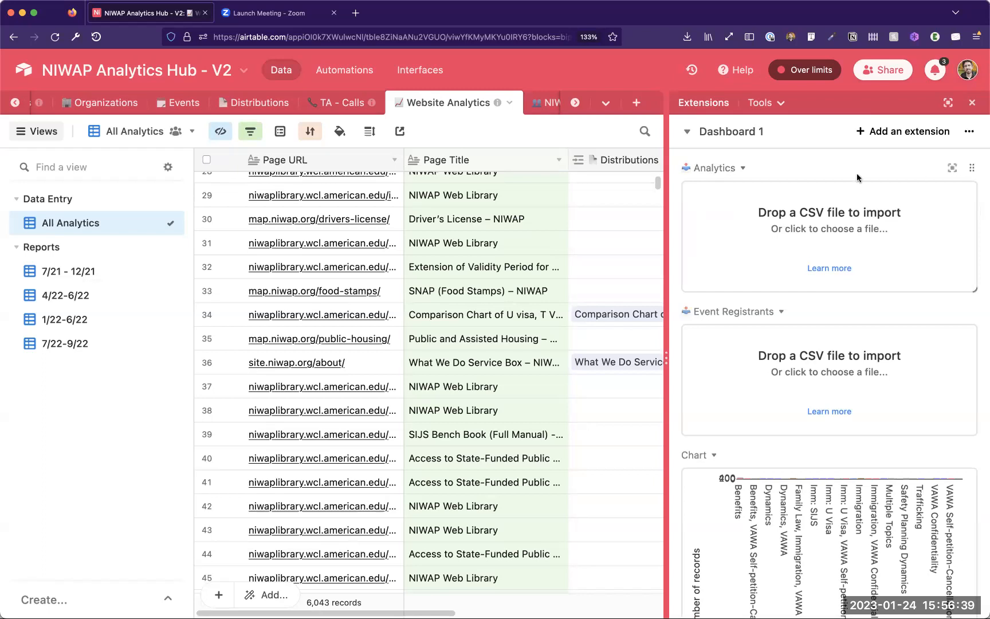
Step: Move the Analytics CSV import extension from Dashboard 1 to the 2023 - NIWAP Utility dashboard
click(742, 169)
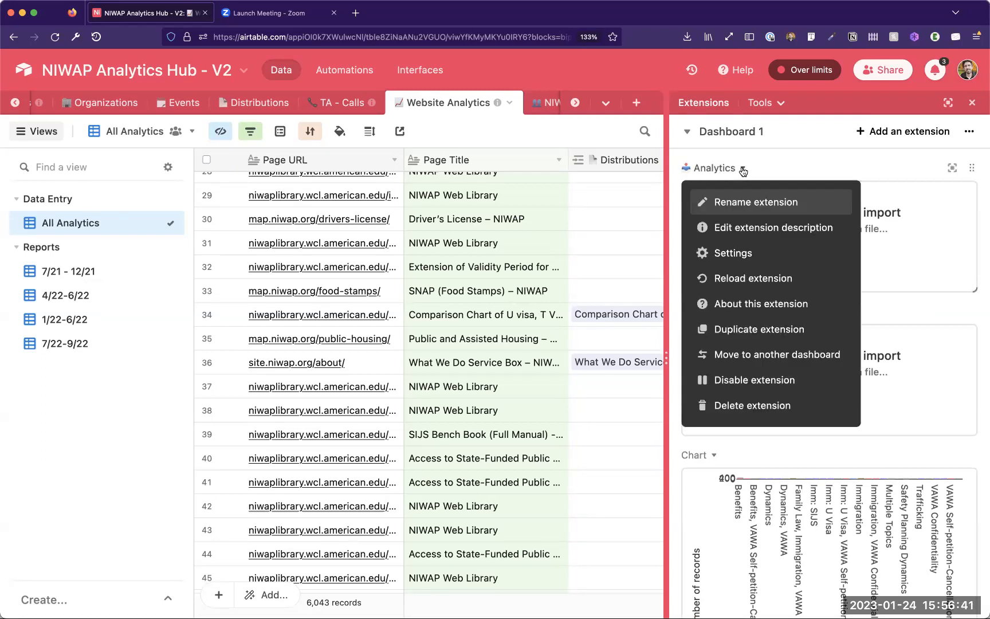
click(745, 354)
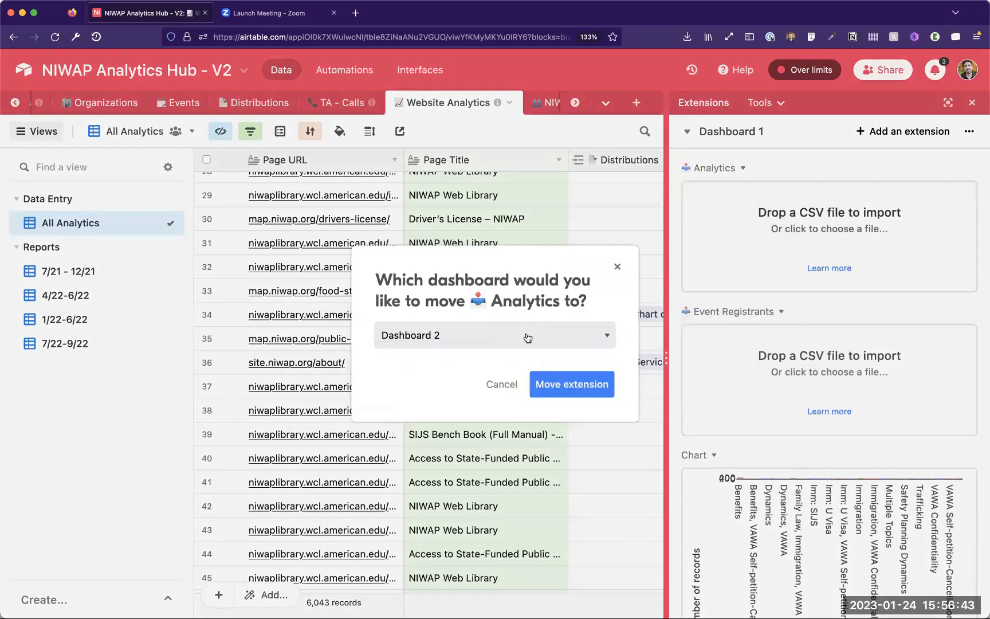
click(525, 336)
click(521, 304)
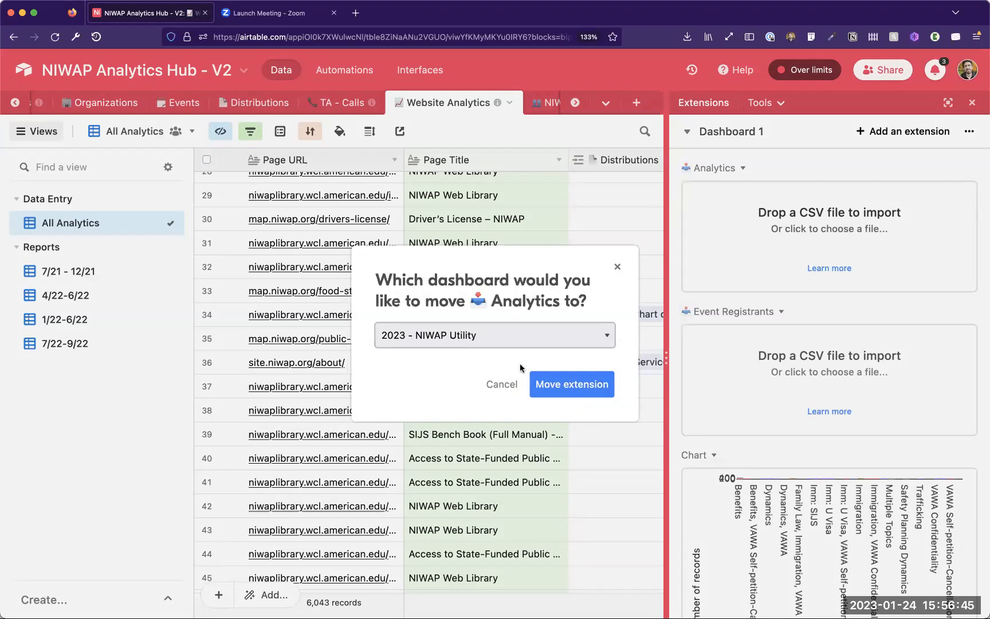
click(572, 383)
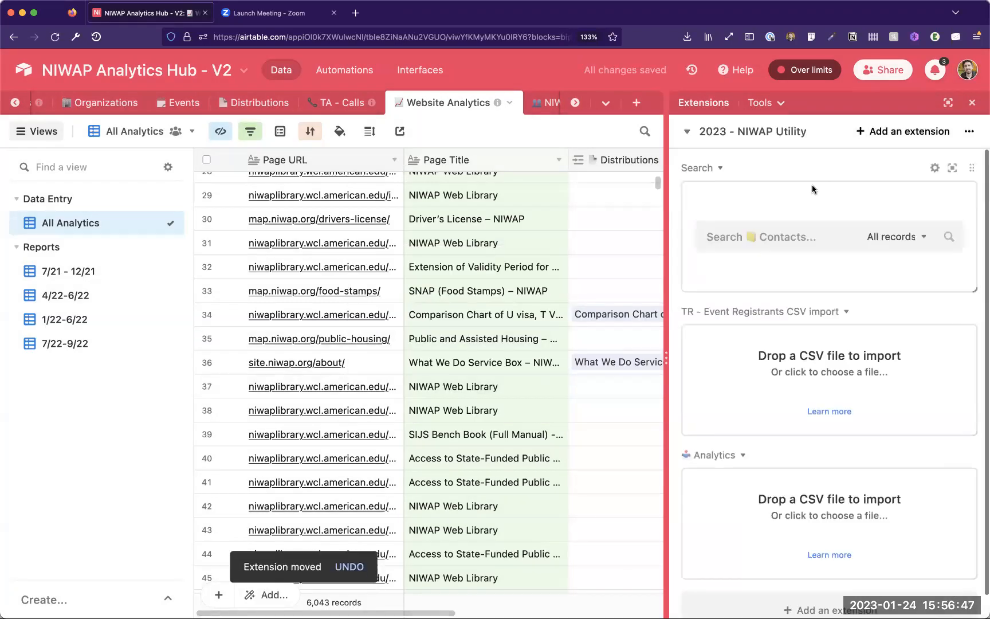
scroll(769, 358, down, 1)
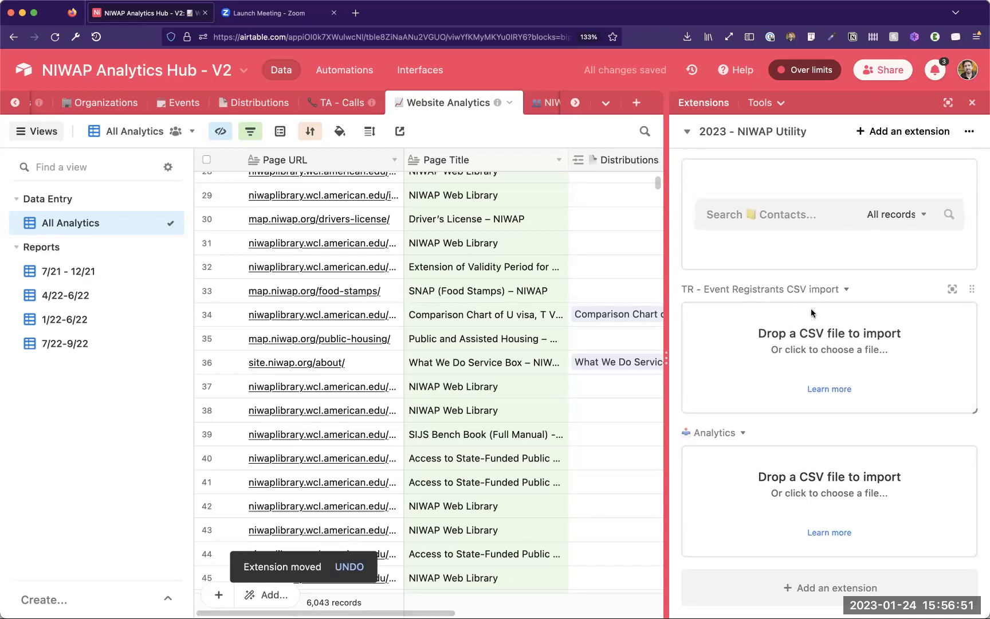
click(788, 471)
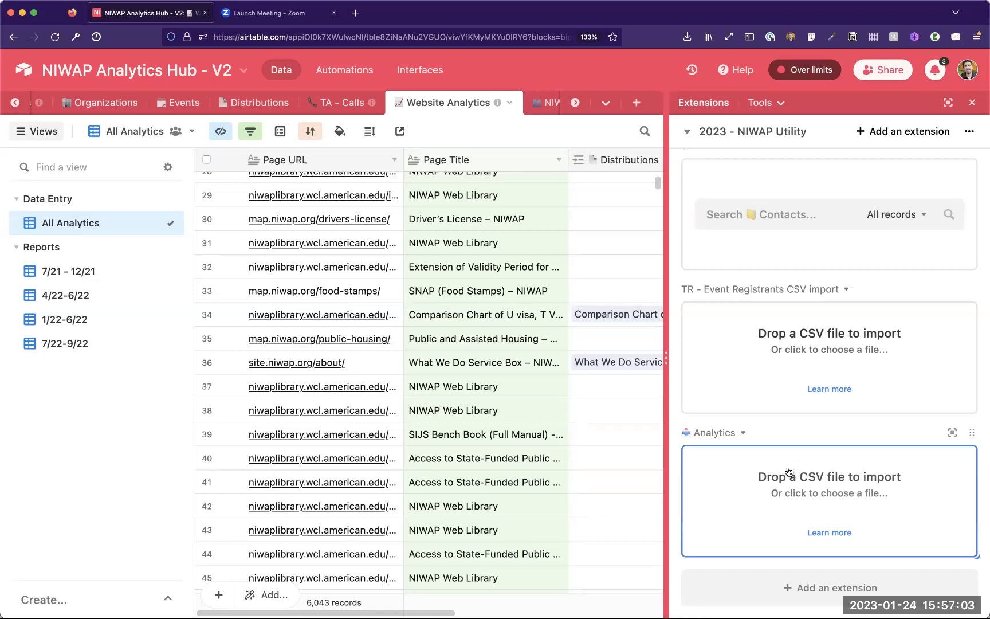
click(820, 474)
double_click(404, 169)
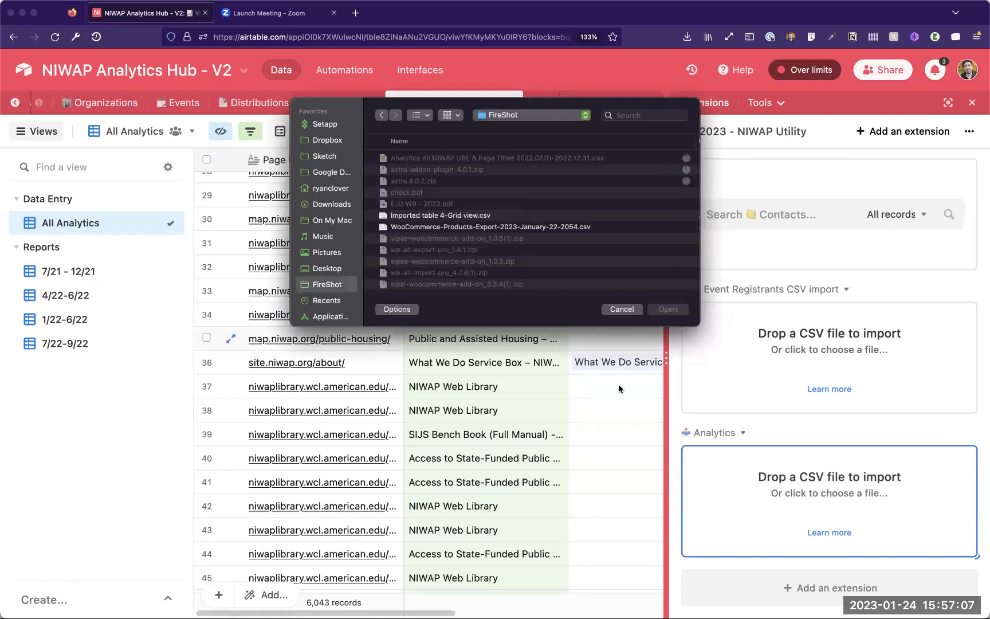
click(618, 308)
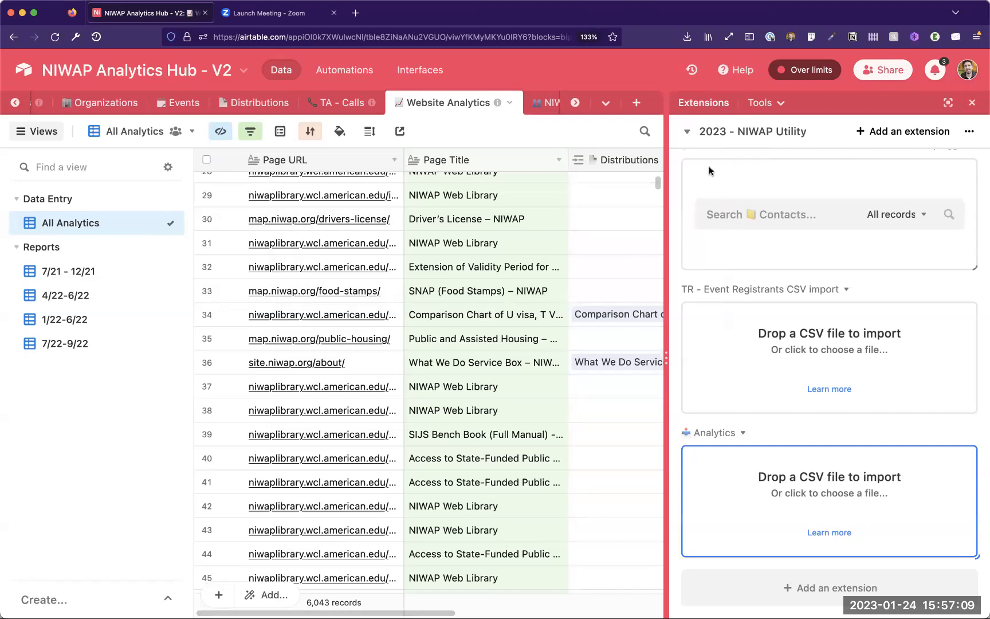
Step: Open Google Sheets in a new browser tab and open the most recent untitled spreadsheet
click(356, 12)
text(sheets/u/0/)
key(Return)
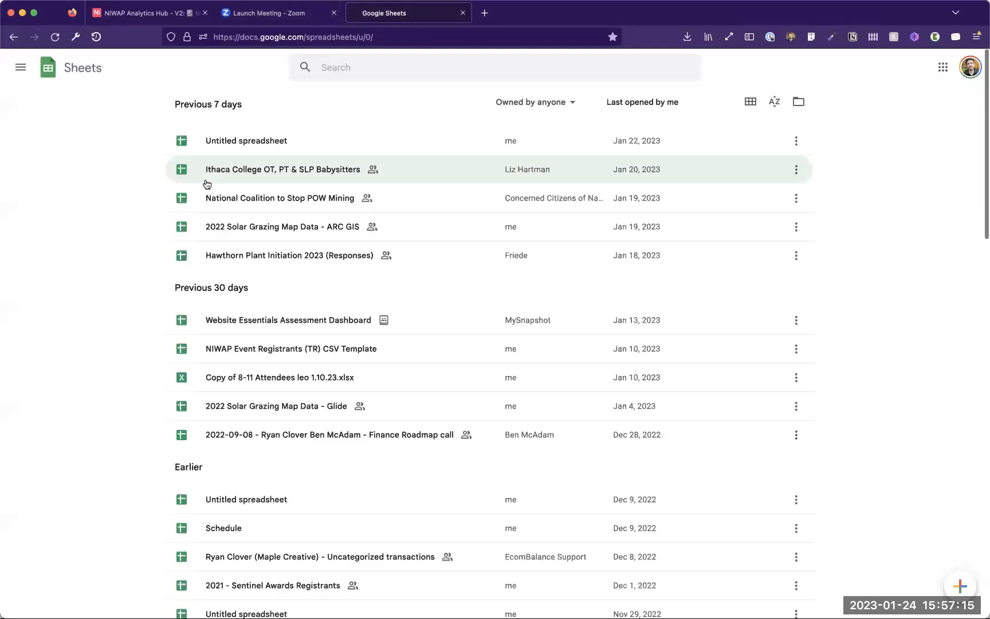
click(225, 141)
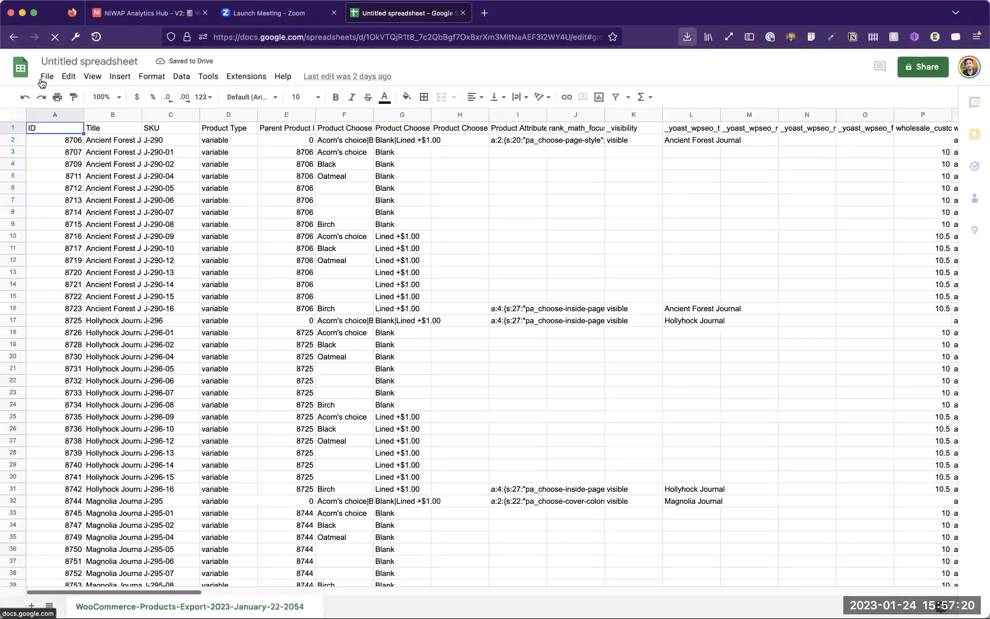
Step: Start a file import and upload the downloaded Analytics All NIWAP URL & Page Titles 2022.07.01-2022.12.31.xlsx
click(43, 77)
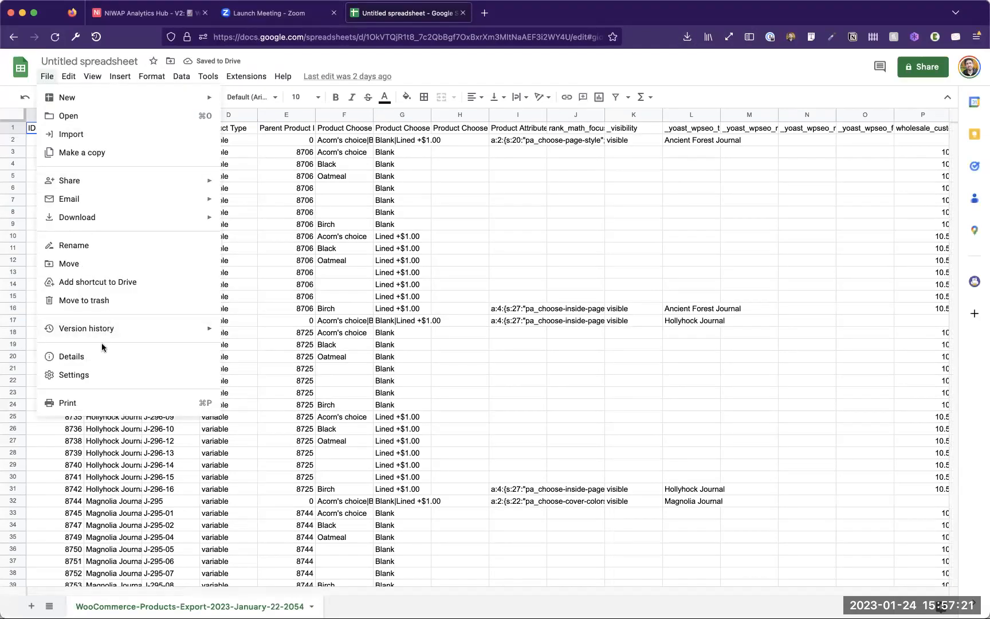
click(71, 134)
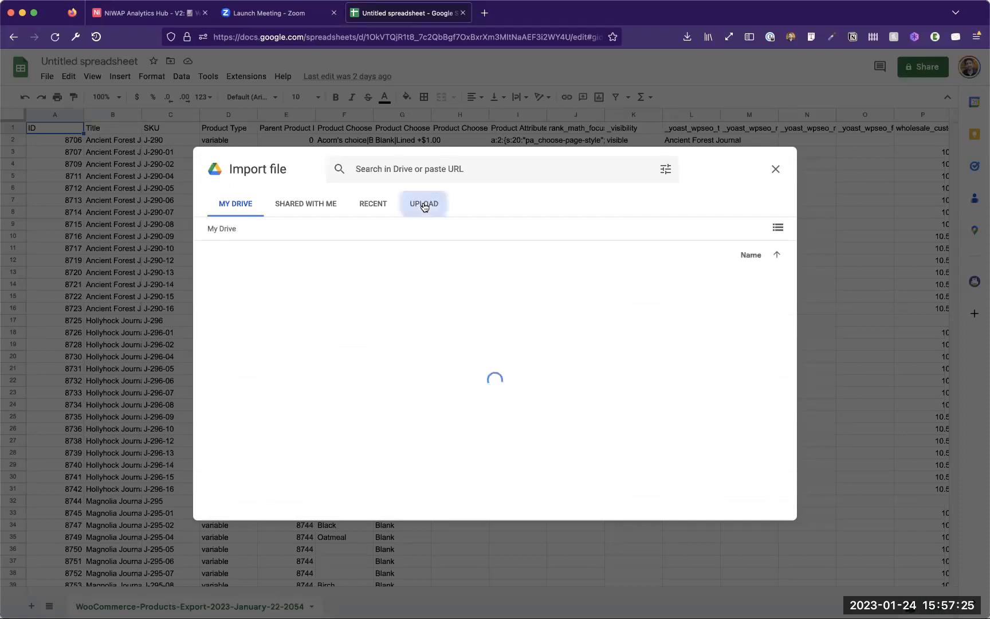
click(424, 204)
click(688, 39)
drag(605, 57, 606, 375)
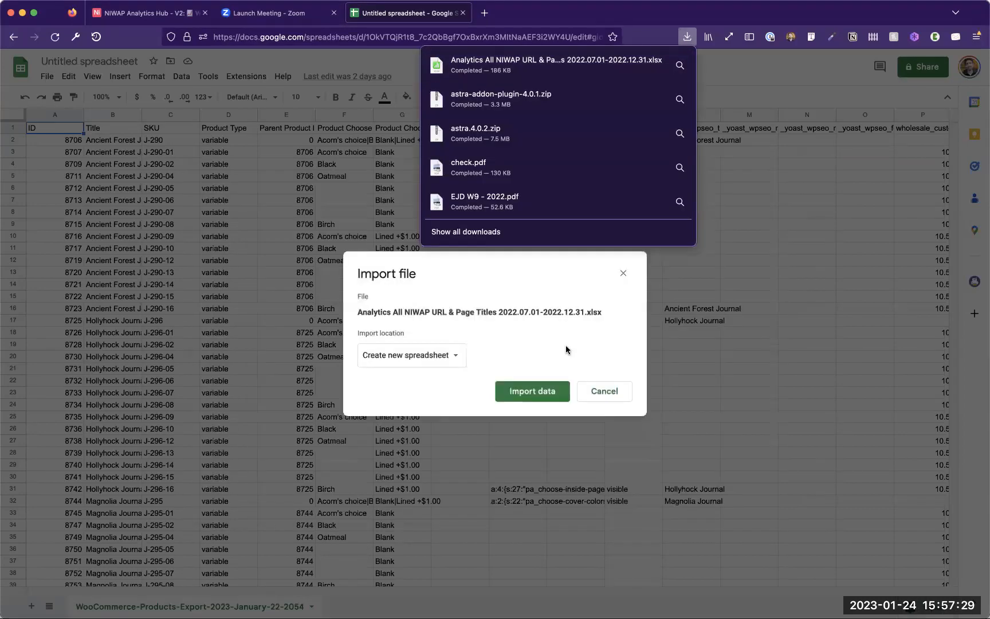
Step: Import the uploaded analytics file with Create new spreadsheet as the location and open the resulting spreadsheet
click(435, 356)
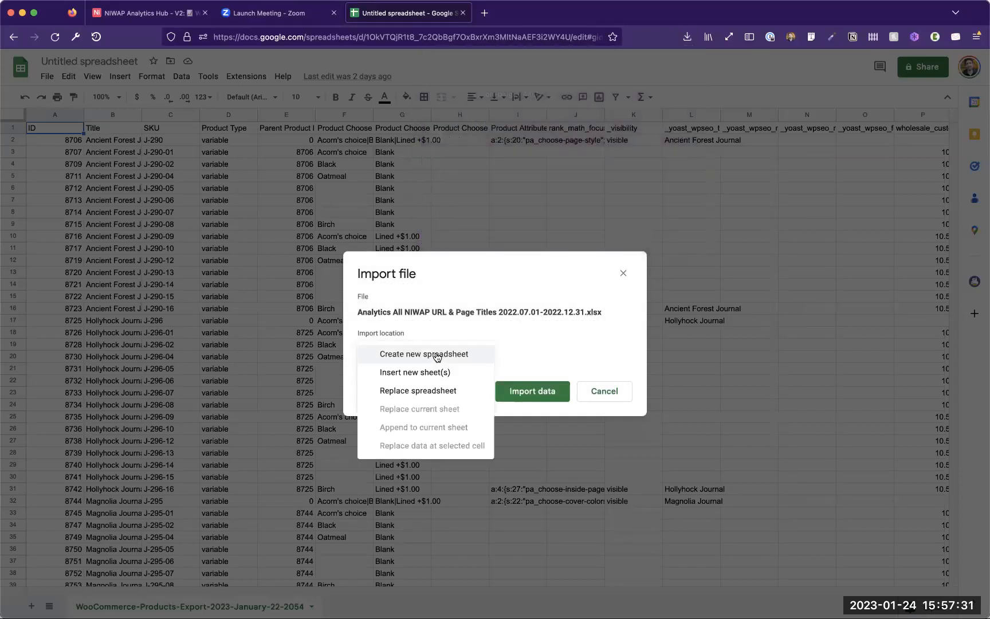
click(444, 355)
click(517, 392)
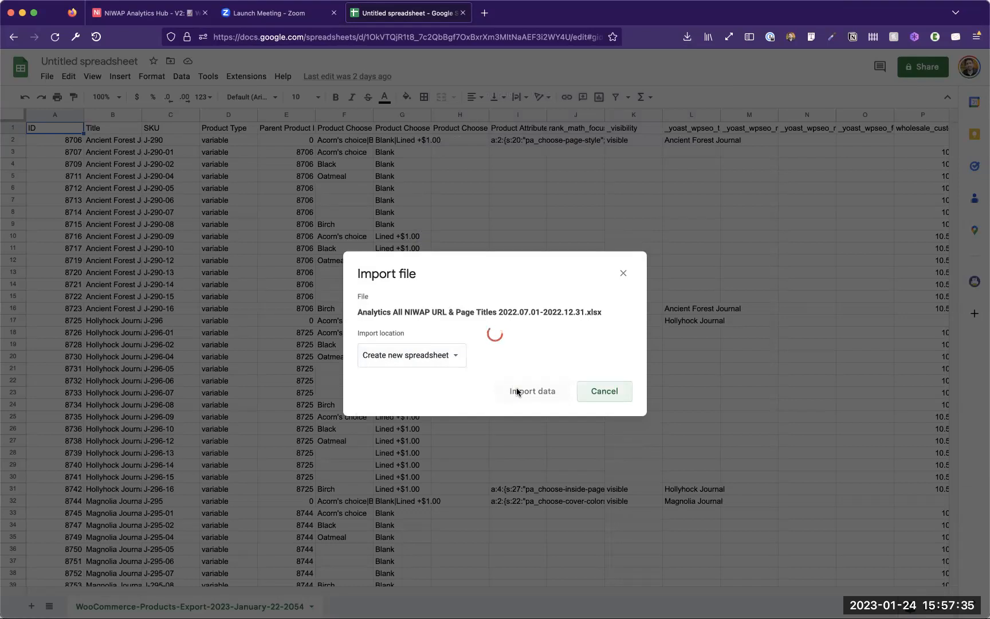
click(475, 331)
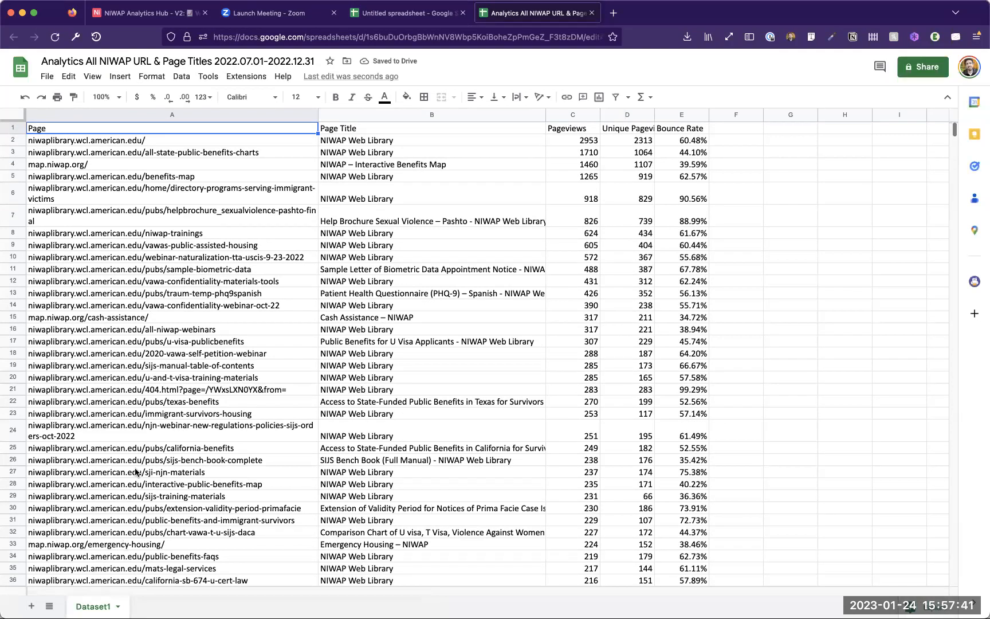
Step: Compare the imported spreadsheet's columns with the Website Analytics table's fields in Airtable, including the hidden pageview fields
scroll(136, 471, down, 5)
scroll(137, 472, up, 5)
click(376, 131)
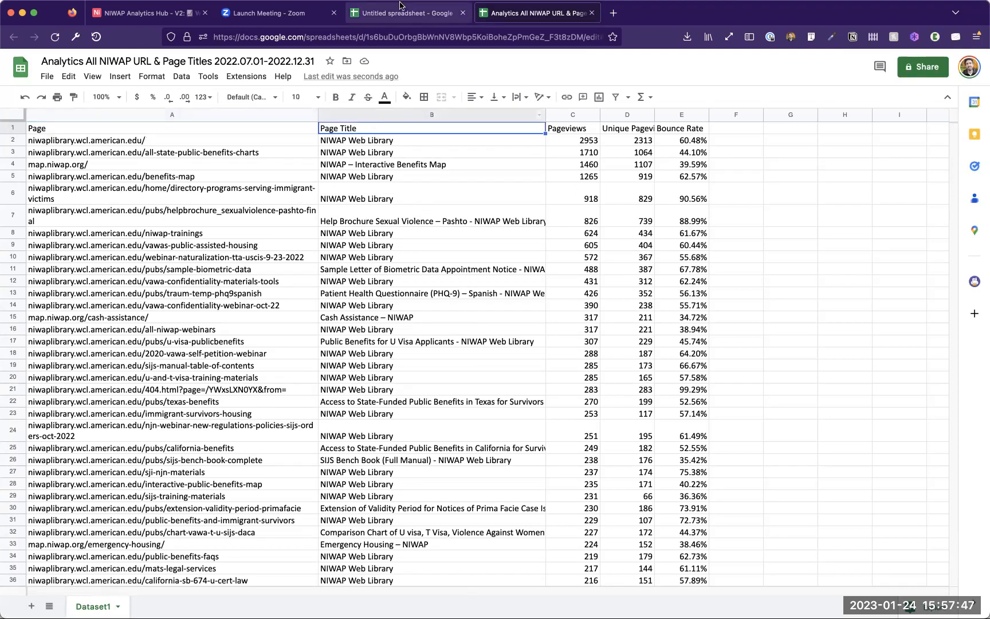
click(158, 18)
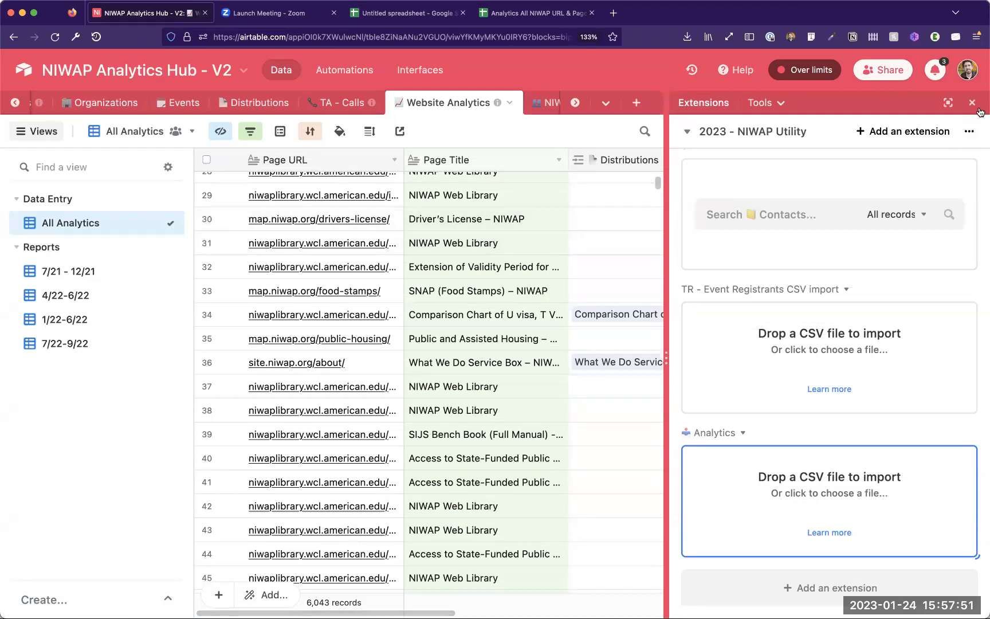
scroll(285, 190, up, 1)
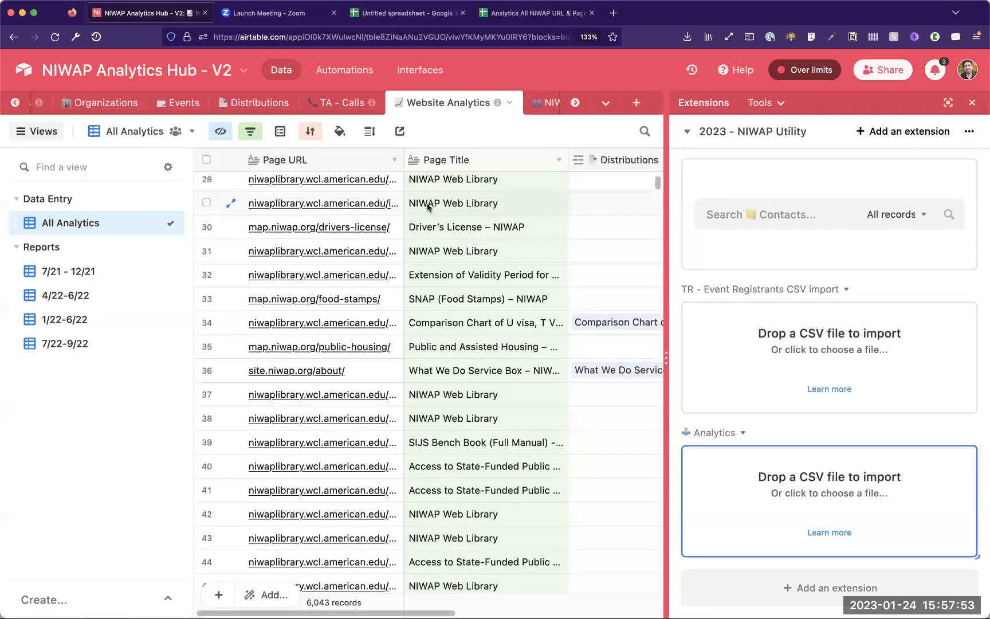
scroll(523, 224, right, 5)
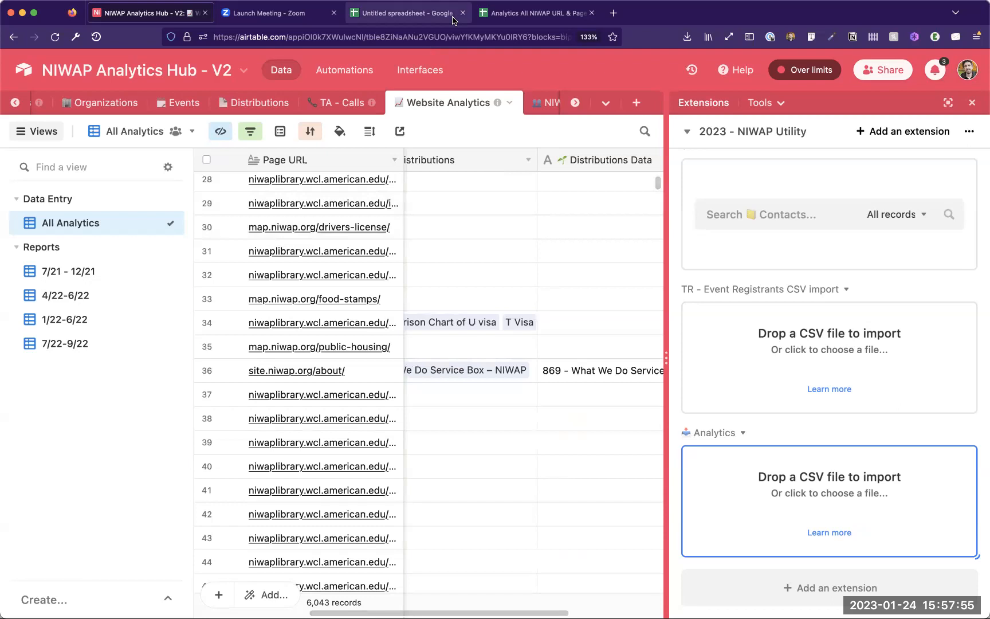
click(509, 12)
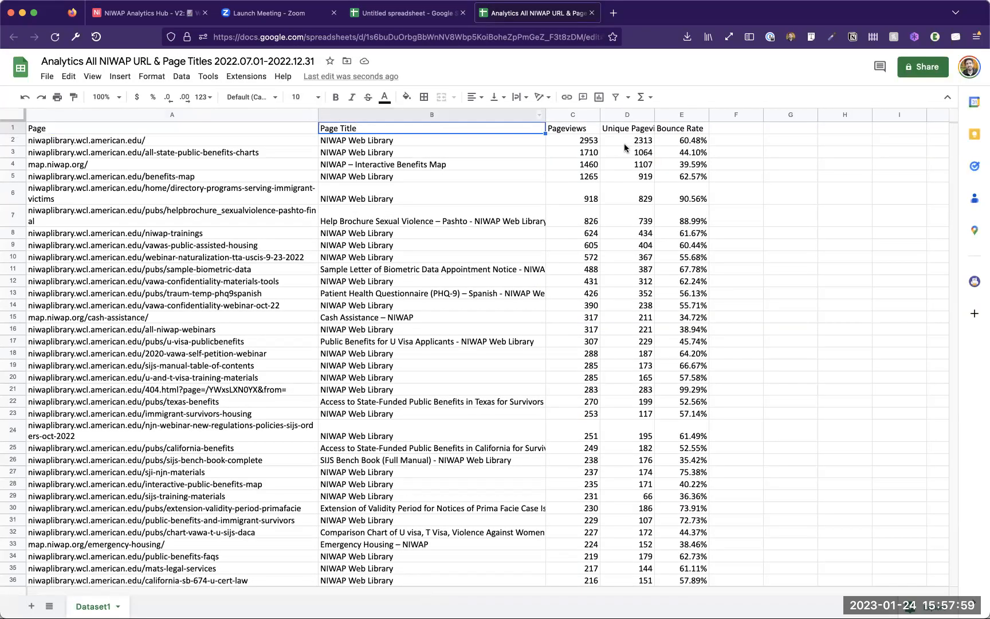
click(144, 16)
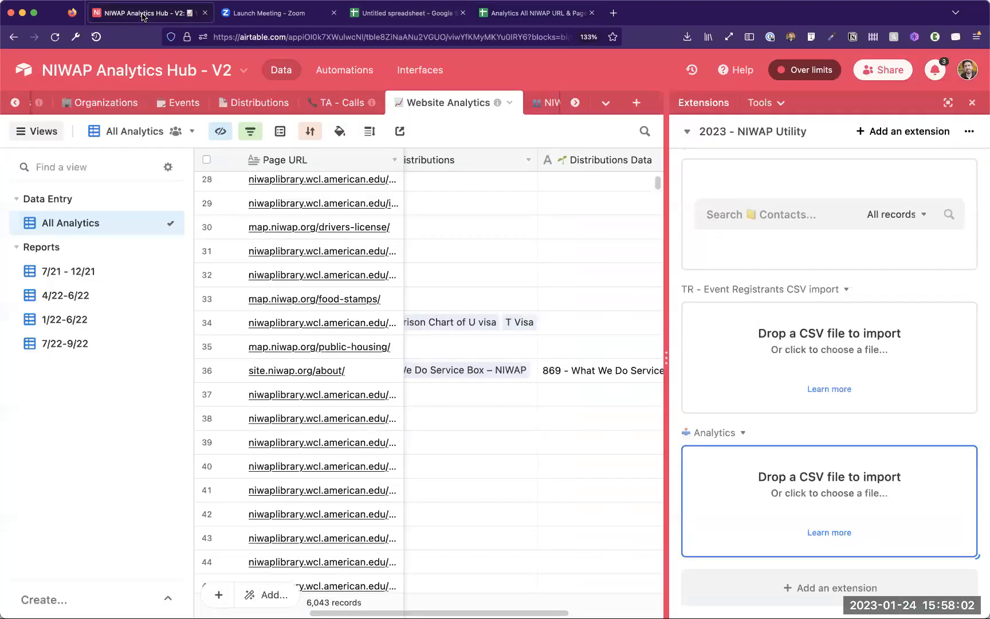
click(221, 131)
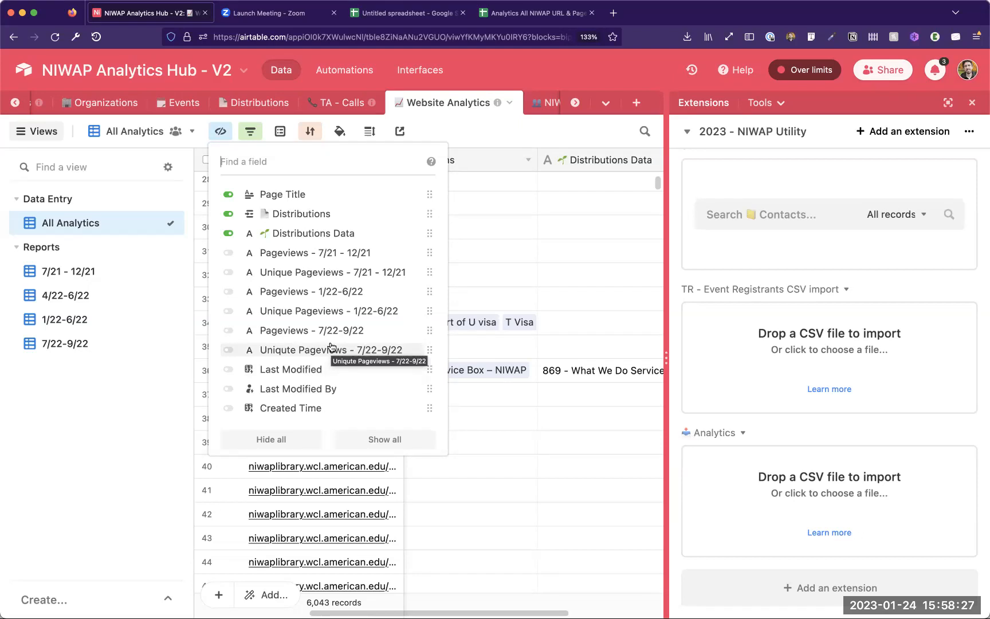
Step: Check the Pageviews column and the date range in the title of the imported Google Sheets spreadsheet
click(529, 19)
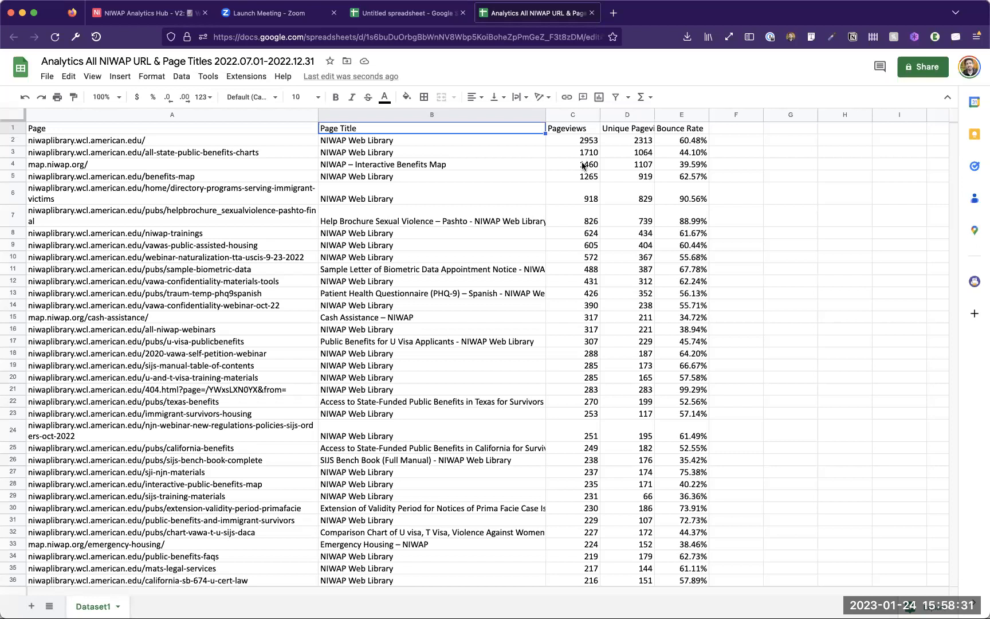
click(580, 141)
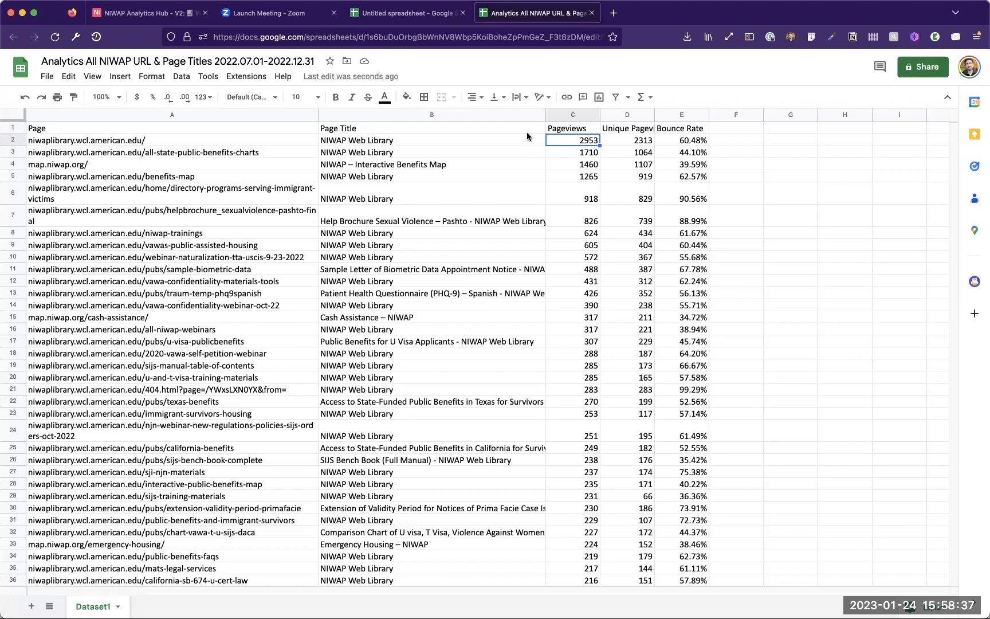
click(589, 167)
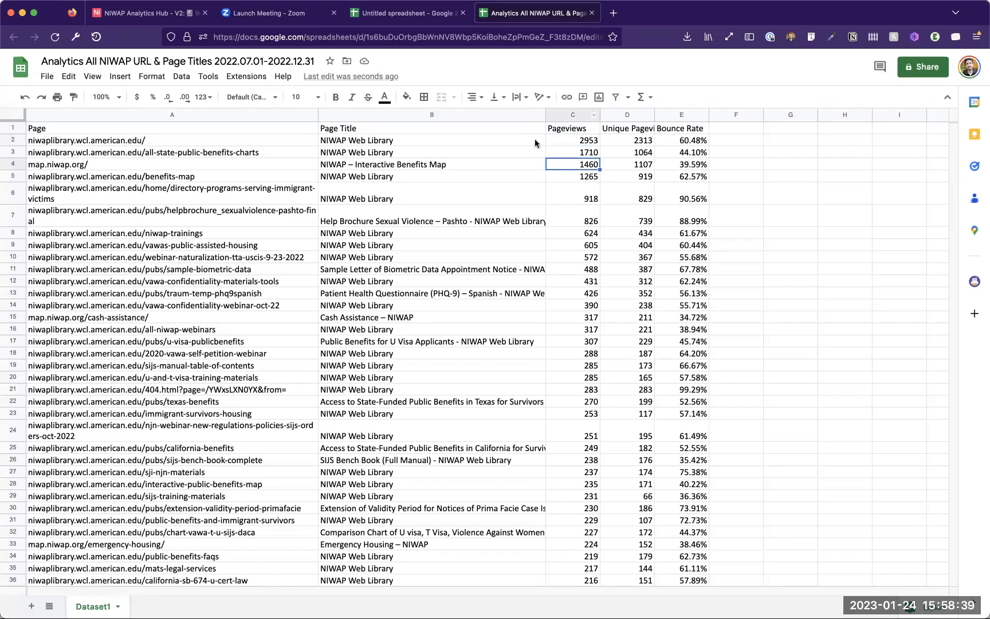
drag(214, 61, 357, 62)
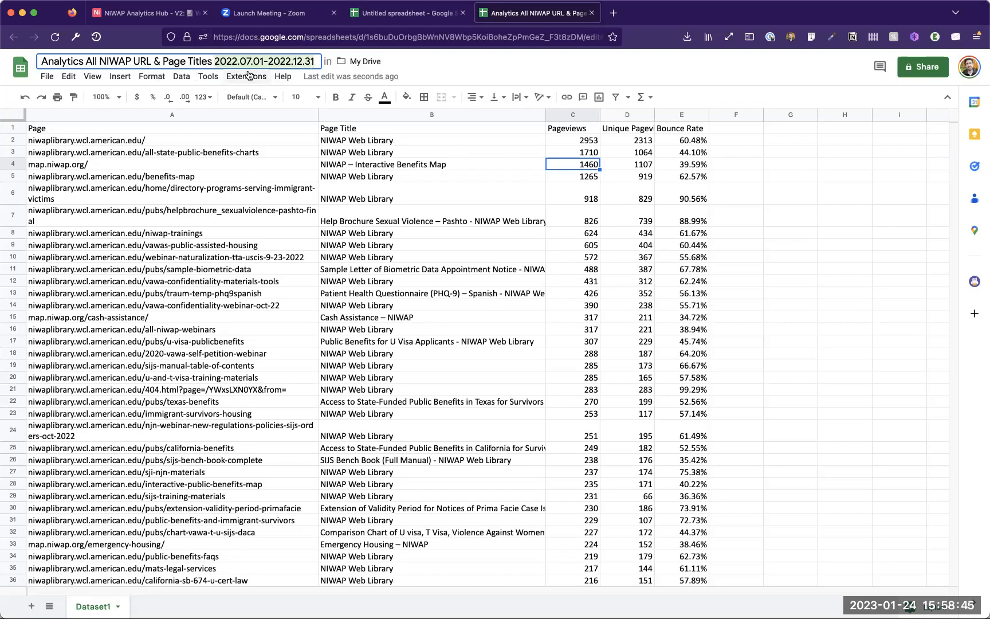
Step: Return to the Airtable base, close the field list and slightly widen the Website Analytics grid beside the extensions
key(ctrl+shift+Tab)
key(ctrl+shift+Tab)
key(ctrl+shift+Tab)
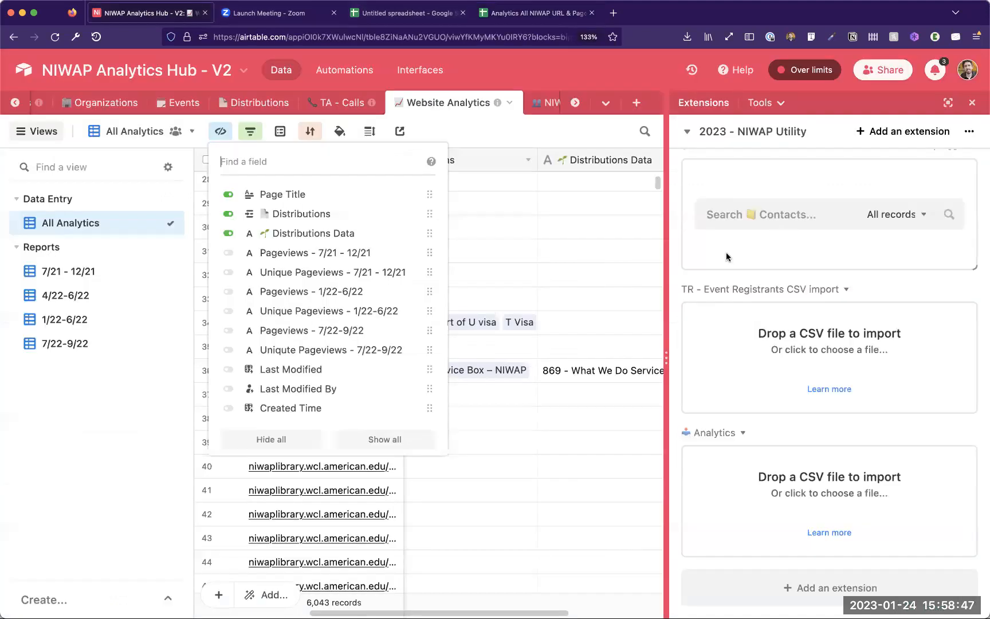
key(Escape)
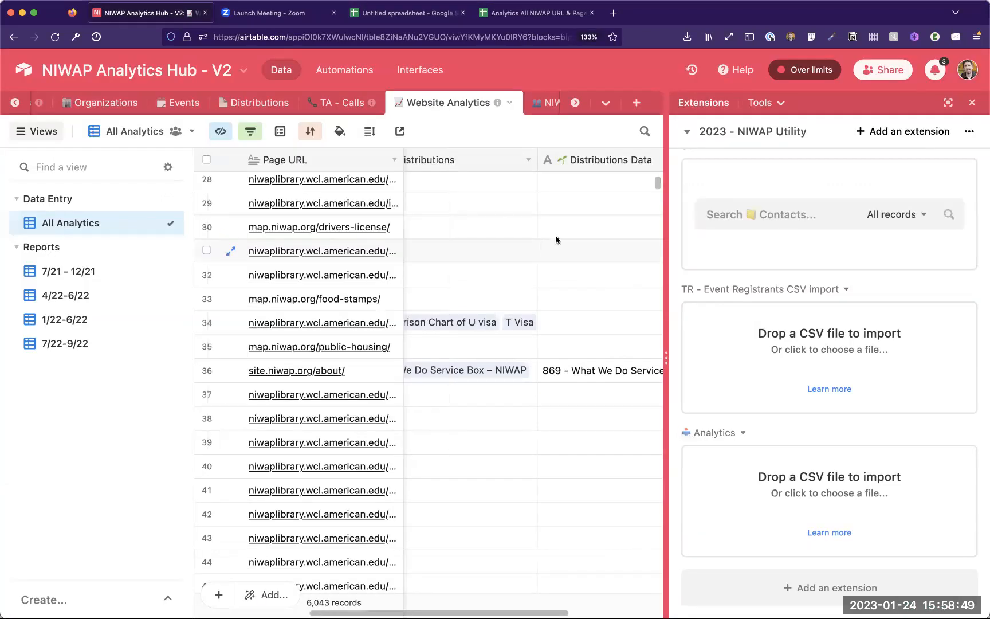
drag(665, 258, 670, 258)
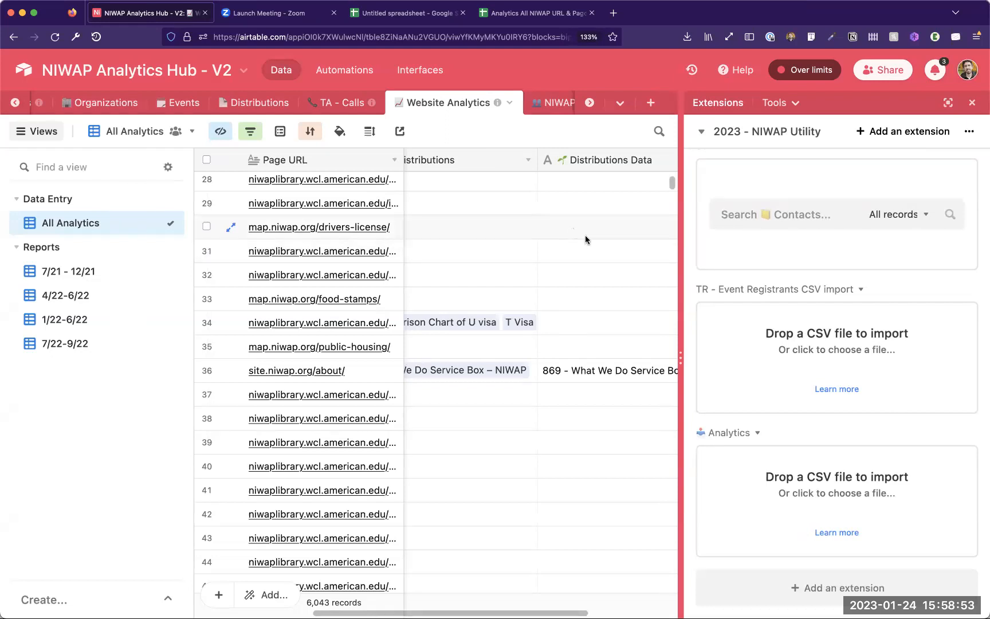
scroll(550, 236, right, 5)
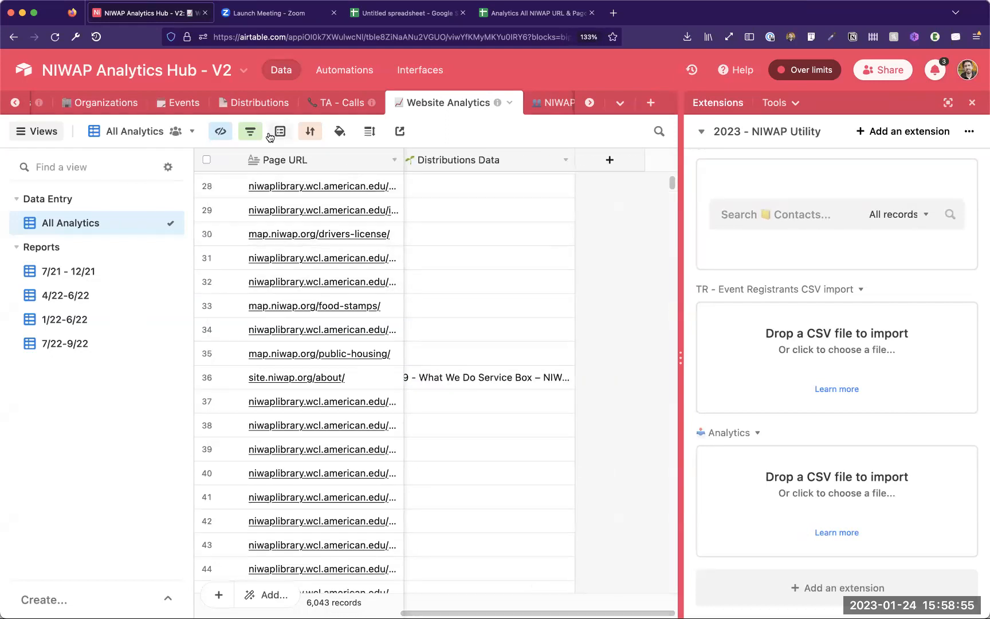
Step: Show the hidden Pageviews - 7/21 - 12/21 and Unique Pageviews - 7/21 - 12/21 fields in the All Analytics view
click(221, 131)
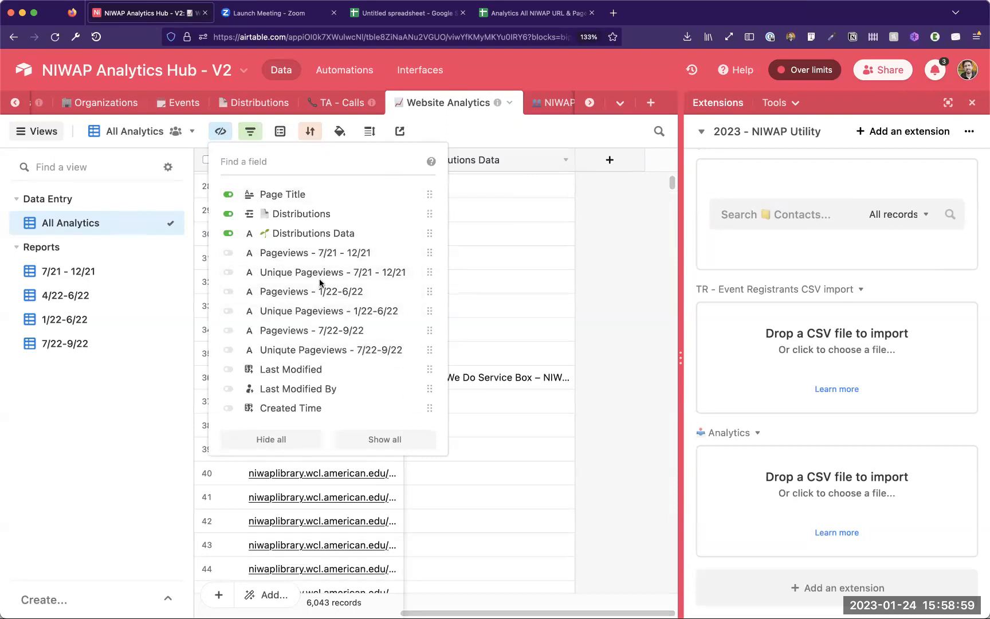
click(516, 239)
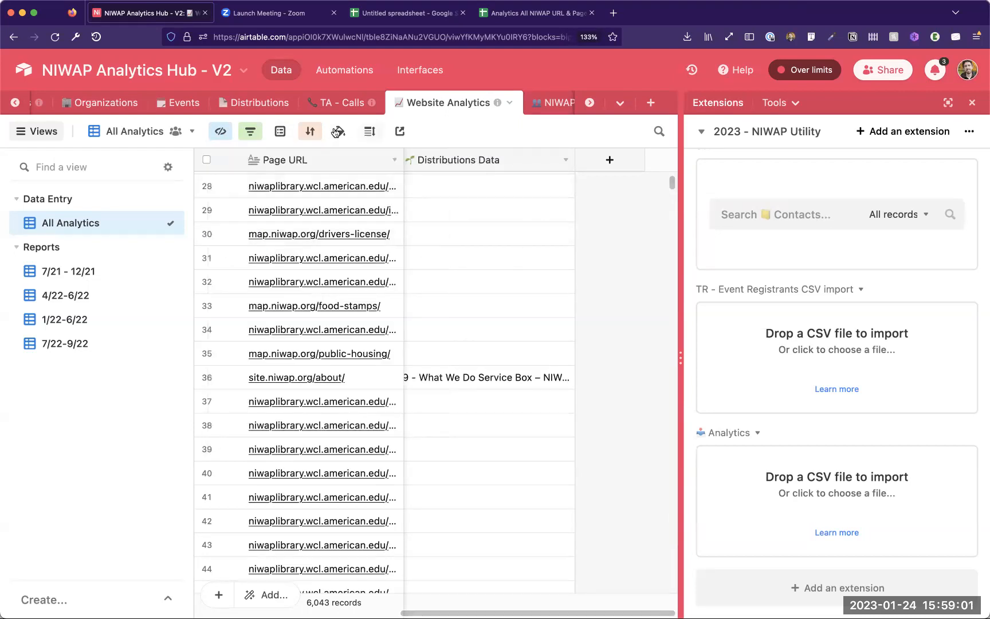
click(220, 135)
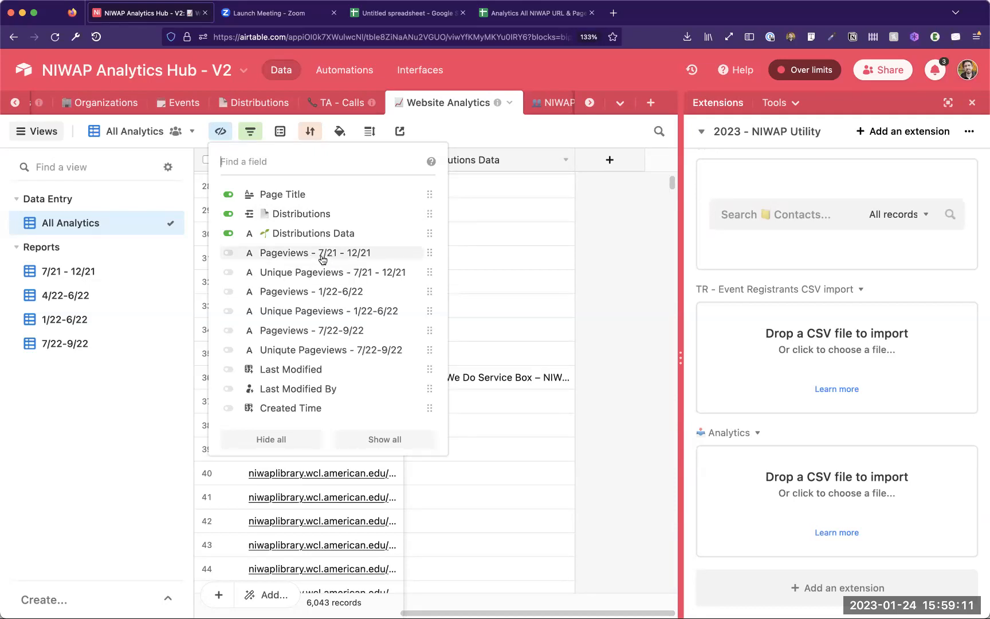
click(227, 255)
click(227, 272)
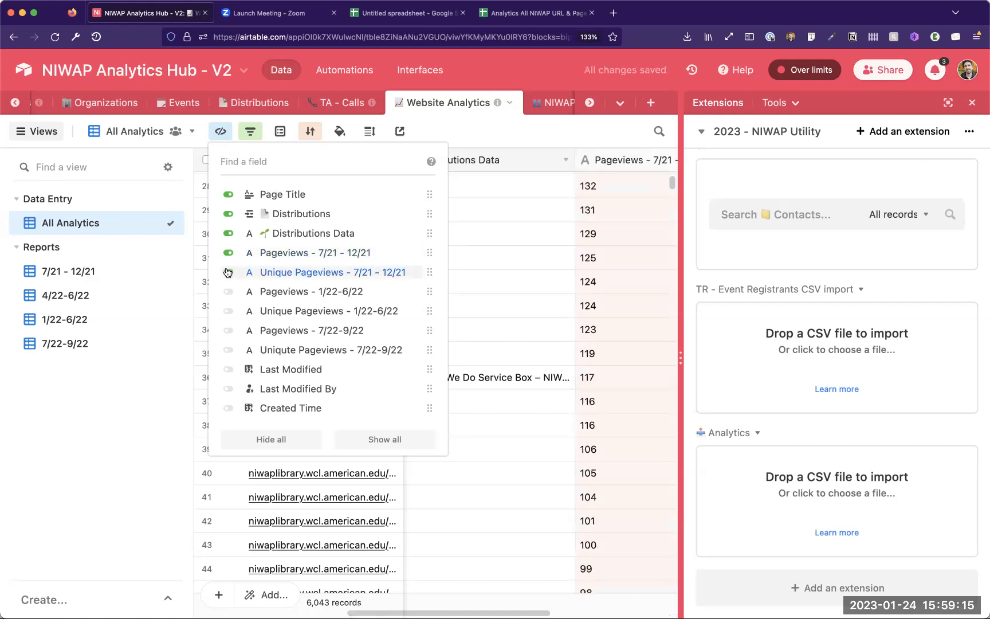
click(554, 231)
Step: Copy the name of the Pageviews - 7/21 - 12/21 field without changing the field
scroll(554, 232, right, 5)
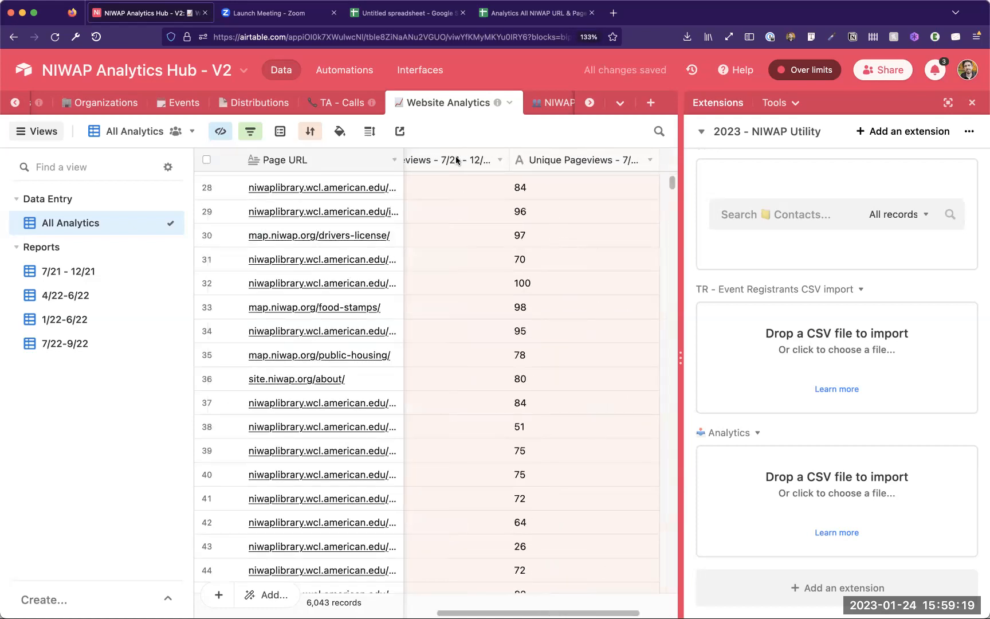
click(499, 160)
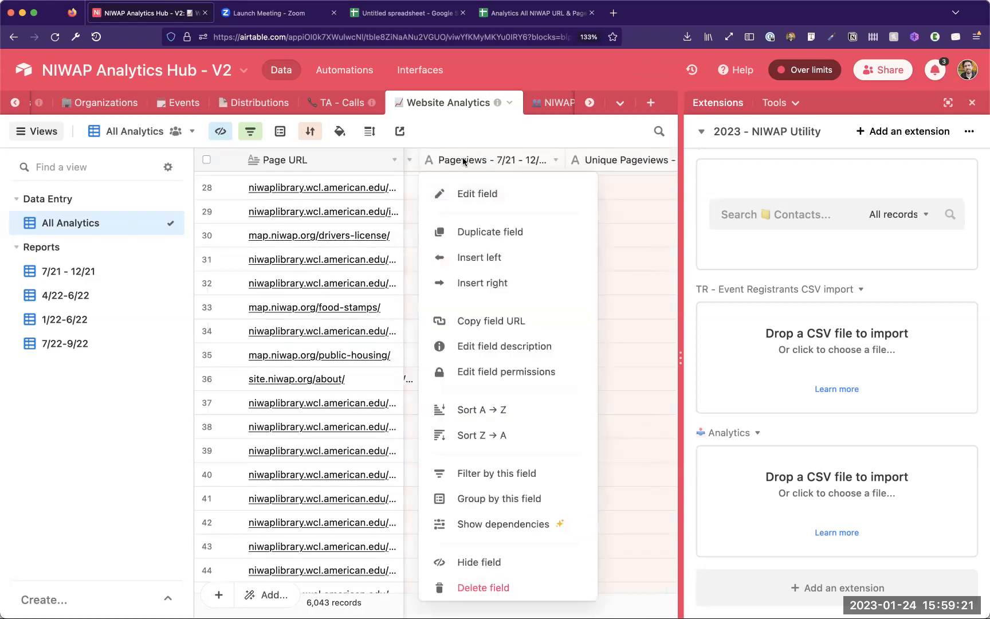
double_click(474, 161)
key(super+c)
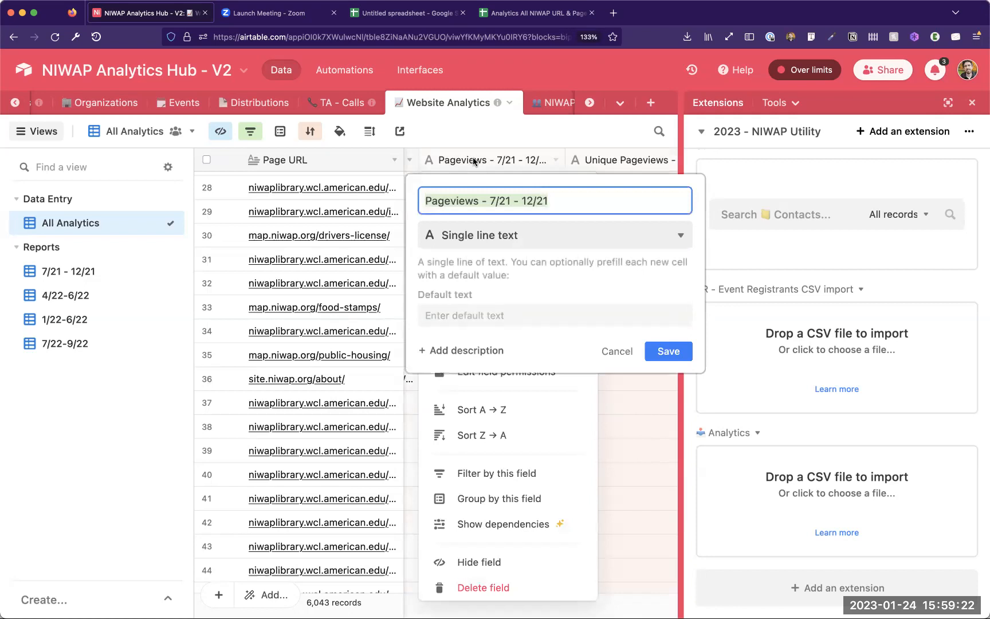
click(616, 350)
click(618, 195)
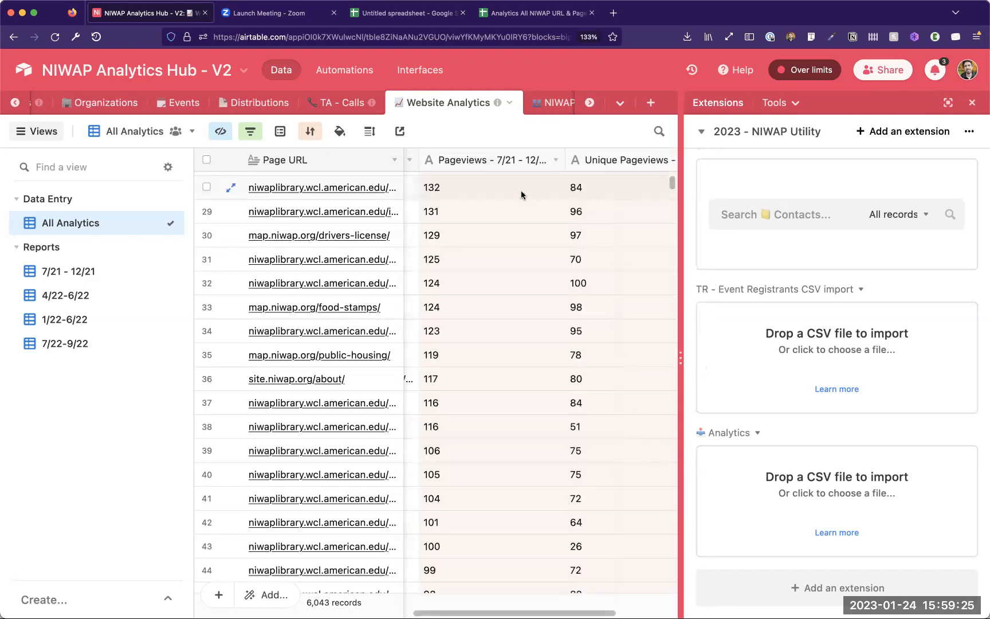
scroll(573, 183, right, 3)
click(624, 160)
key(super+v)
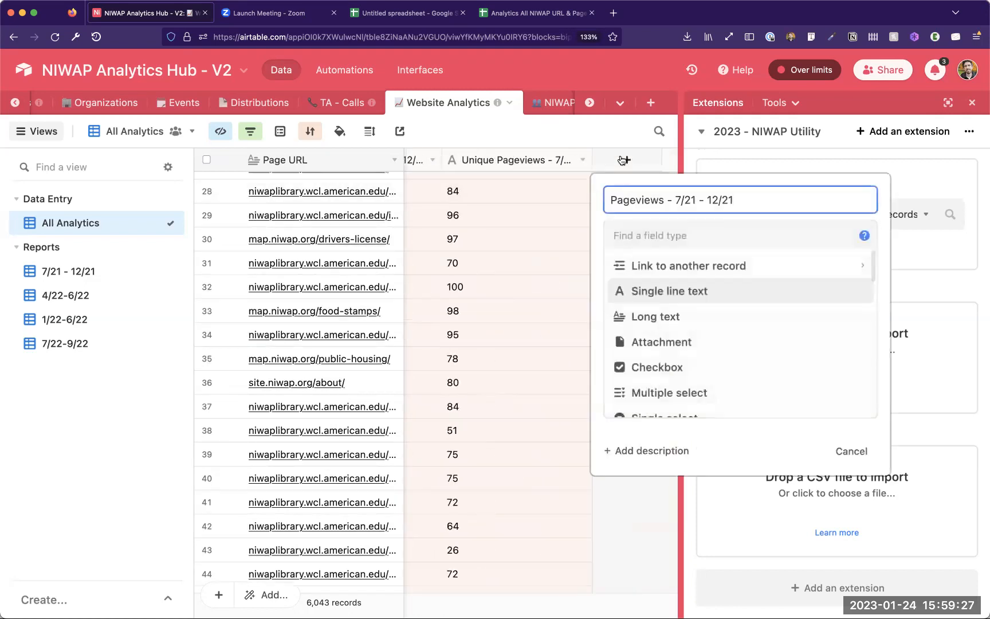
key(ctrl+Tab)
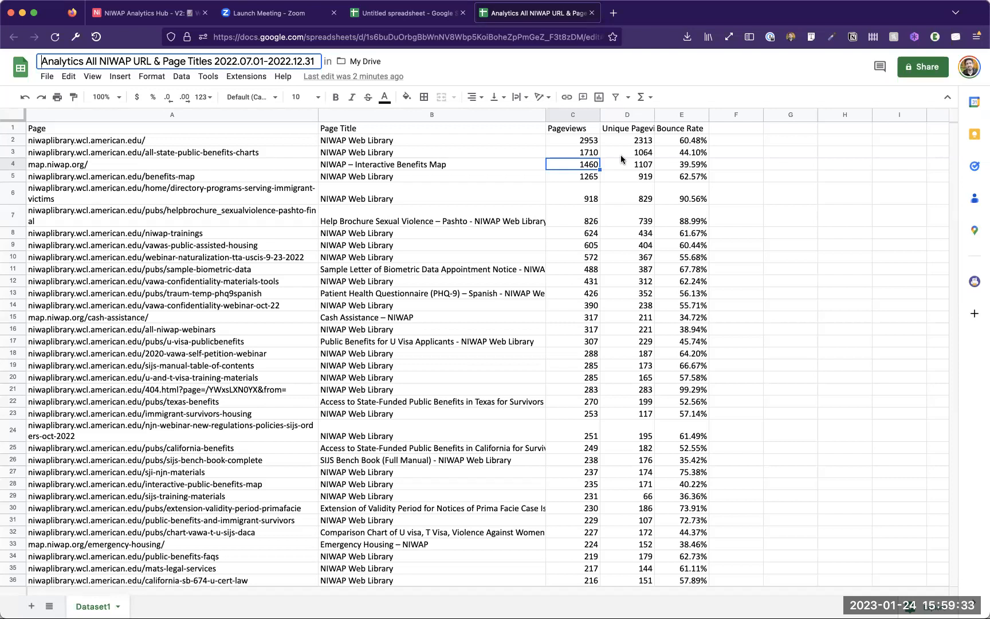
key(ctrl+Tab)
key(Left)
key(Left)
key(Left)
key(Left)
key(Left)
key(Left)
key(Left)
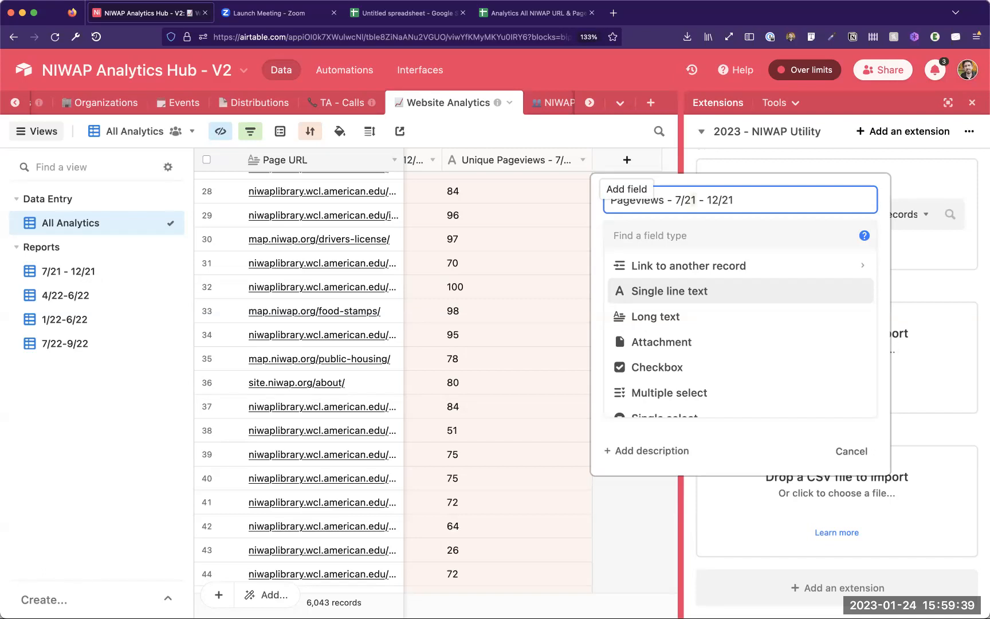
key(BackSpace)
text(2)
key(Right)
key(Right)
key(Right)
key(Right)
click(497, 176)
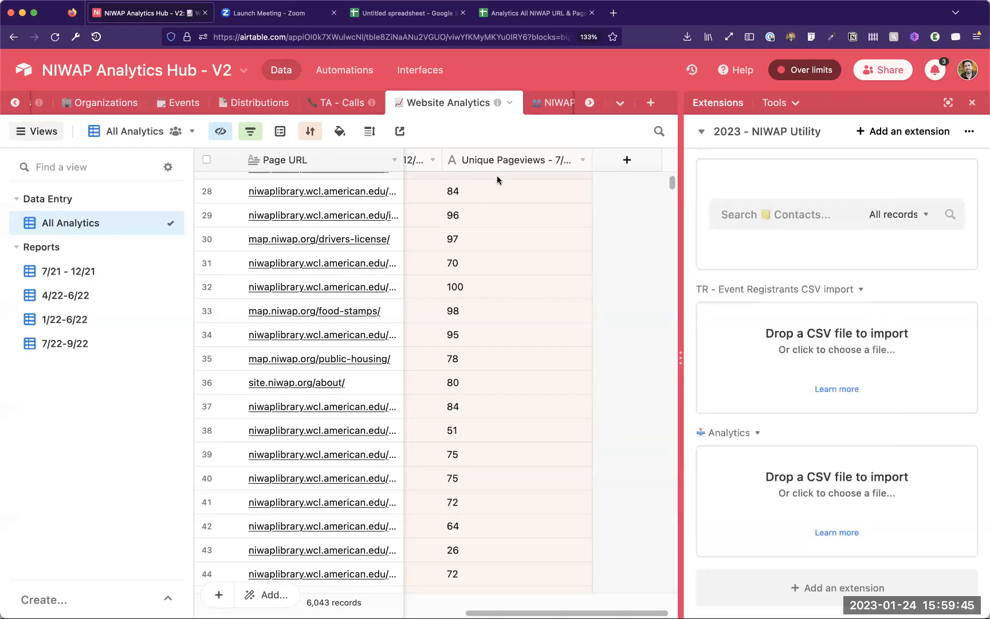
scroll(542, 178, left, 1)
scroll(542, 177, left, 3)
scroll(541, 176, right, 6)
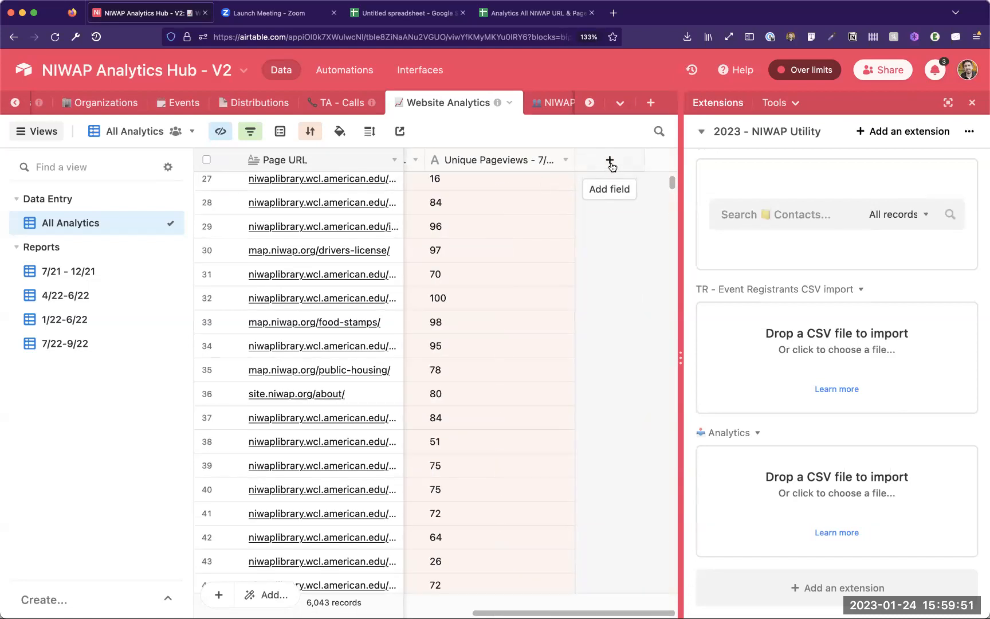
click(220, 131)
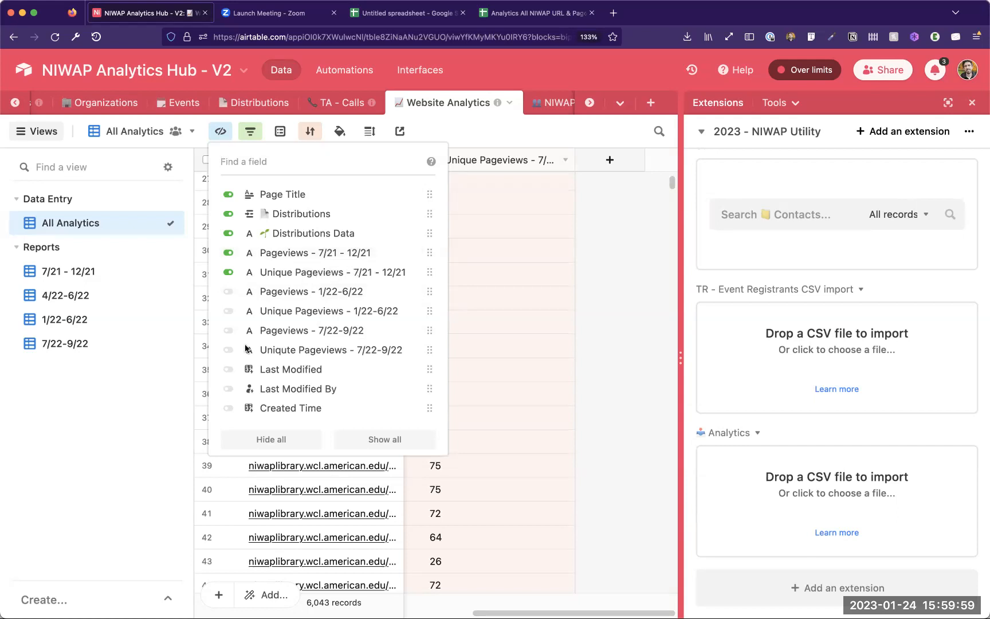
click(535, 231)
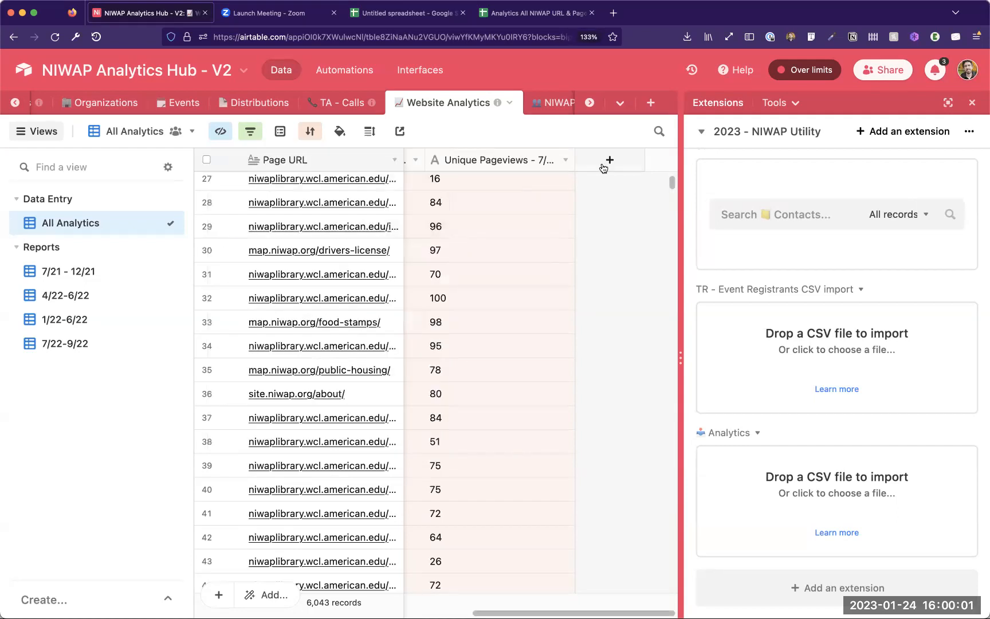
Step: Add a single line text field named Pageviews - 7/22 - 12/22 to the Website Analytics table
click(610, 160)
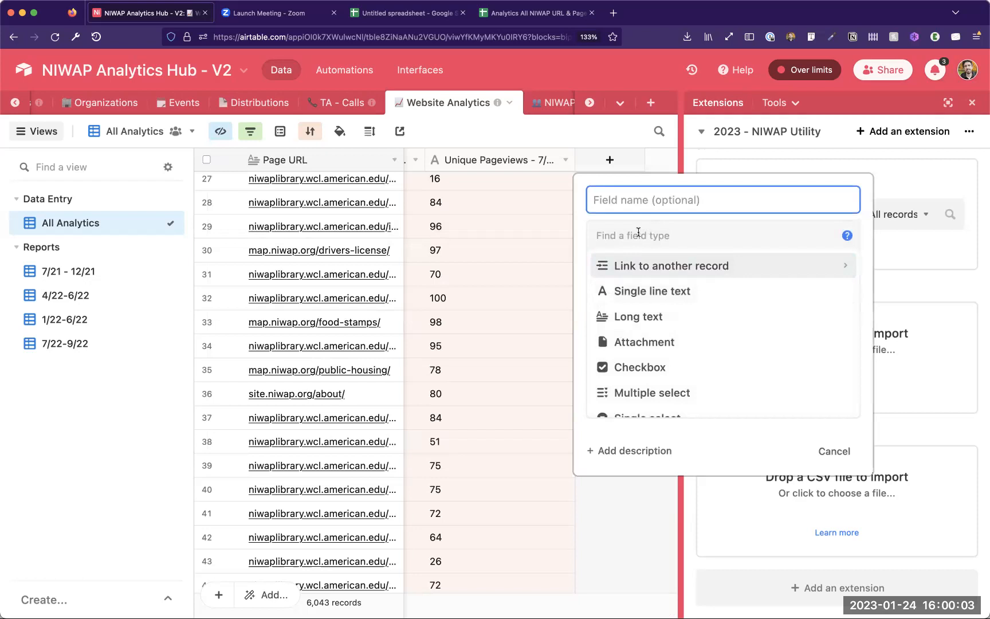
click(636, 292)
click(636, 192)
key(super+v)
key(Left)
key(Left)
key(Left)
key(Left)
key(Left)
key(BackSpace)
text(2)
key(Right)
key(Right)
key(Right)
key(Right)
key(Right)
key(Right)
key(Right)
key(Right)
key(BackSpace)
text(2)
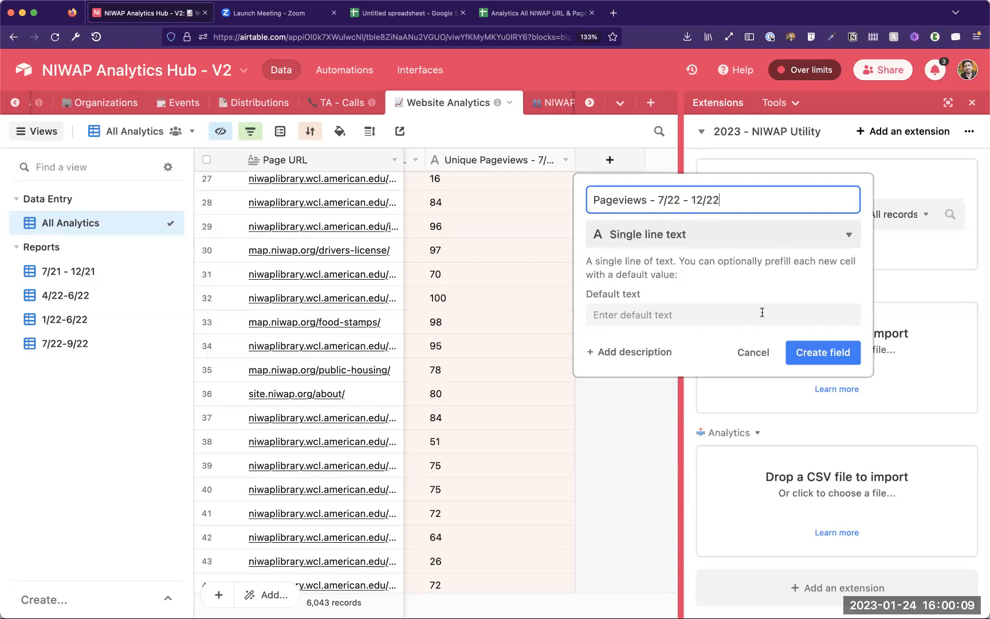
click(804, 354)
Step: Create a single line text field named Unique Pageviews - 7/22 - 12/22, adapting the name copied from the Unique Pageviews - 7/21 - 12/21 field
scroll(604, 162, left, 3)
double_click(514, 162)
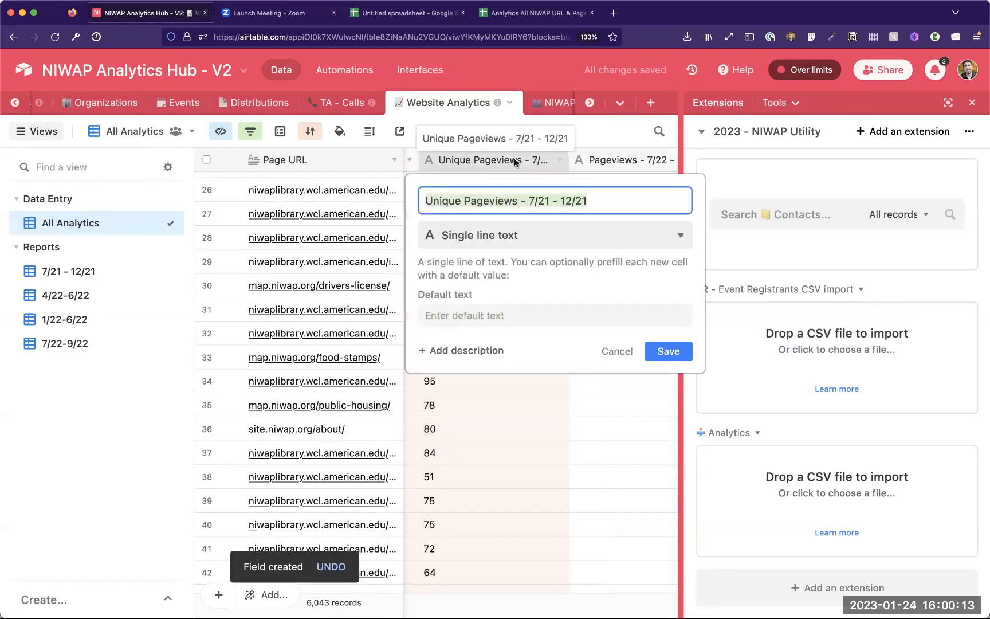
click(621, 159)
scroll(622, 159, right, 3)
click(612, 160)
text(Unique Pageviews - 7/21 - 12/21)
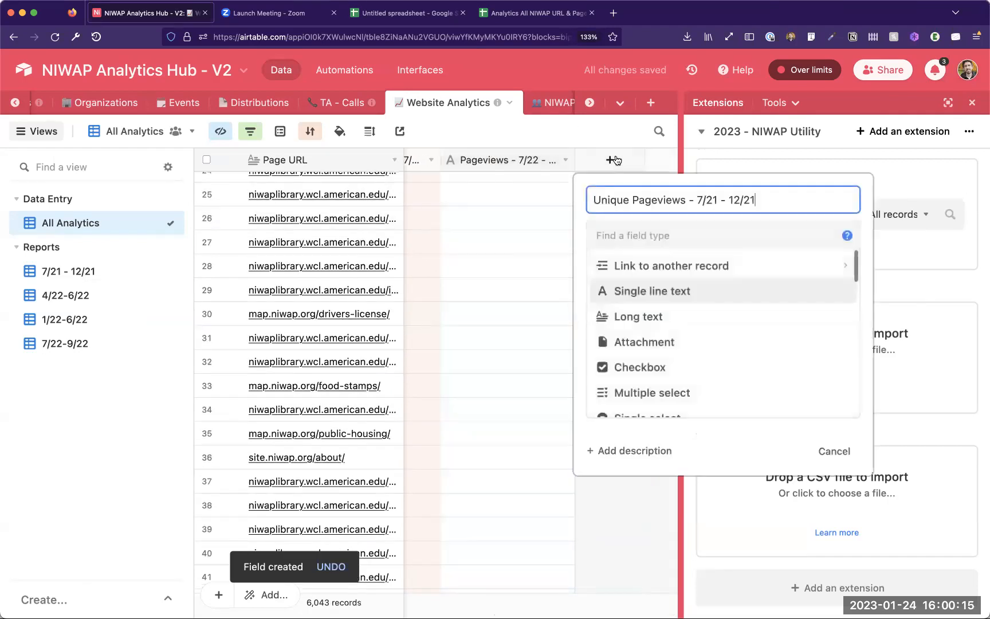
click(618, 292)
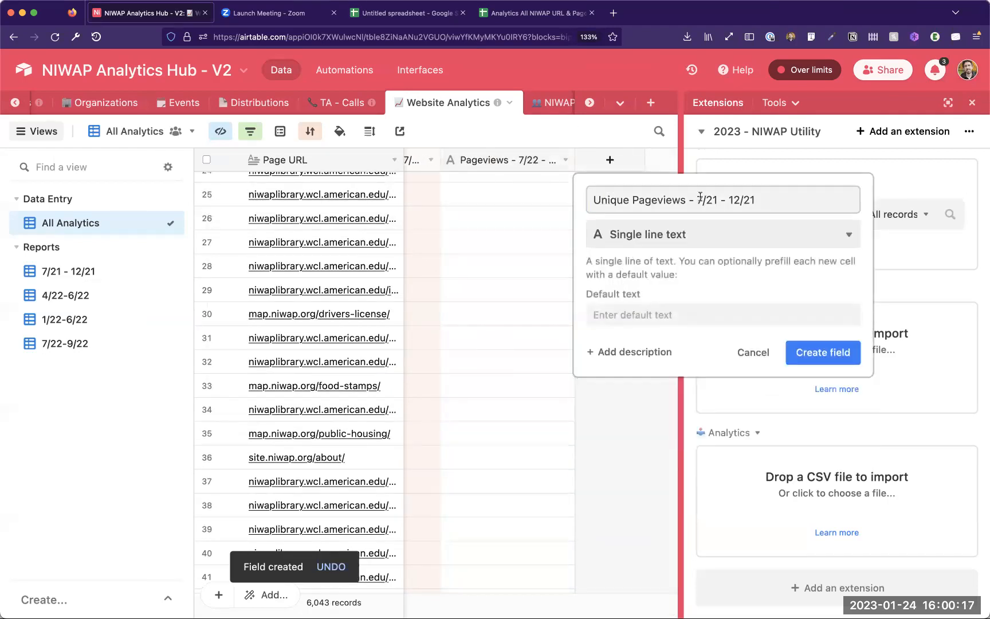
click(719, 200)
key(BackSpace)
text(2)
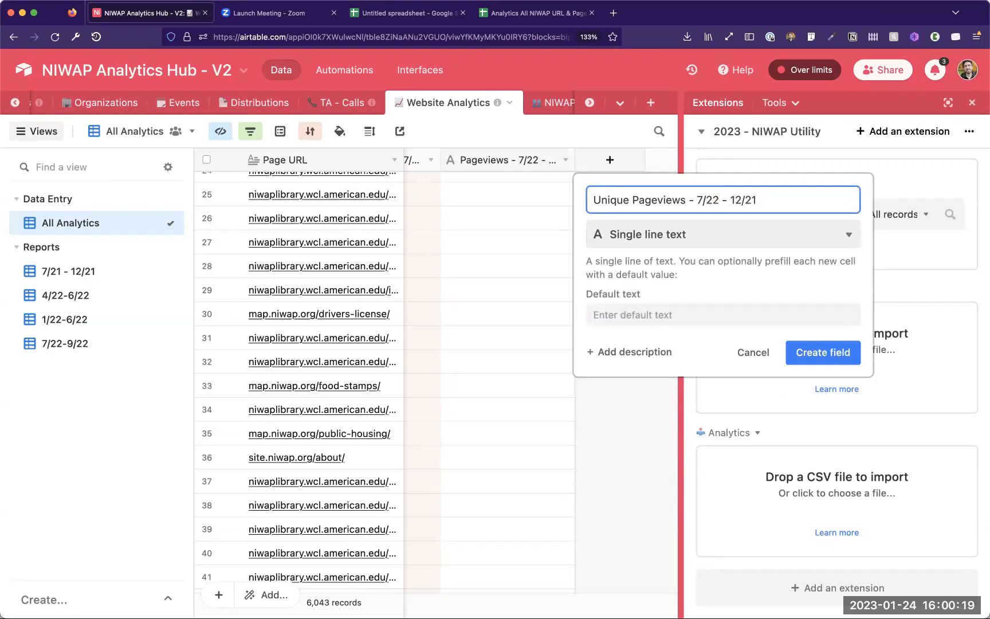
click(823, 352)
Step: Hide the Pageviews - 7/21 - 12/21 and Unique Pageviews - 7/21 - 12/21 fields in the All Analytics view
scroll(576, 232, left, 5)
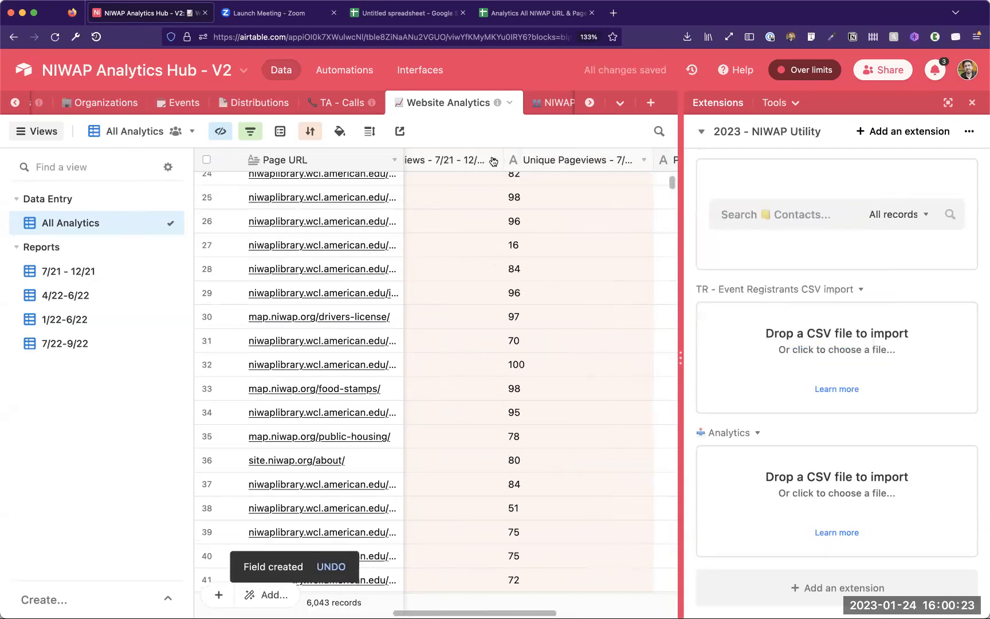
click(493, 161)
scroll(495, 457, down, 1)
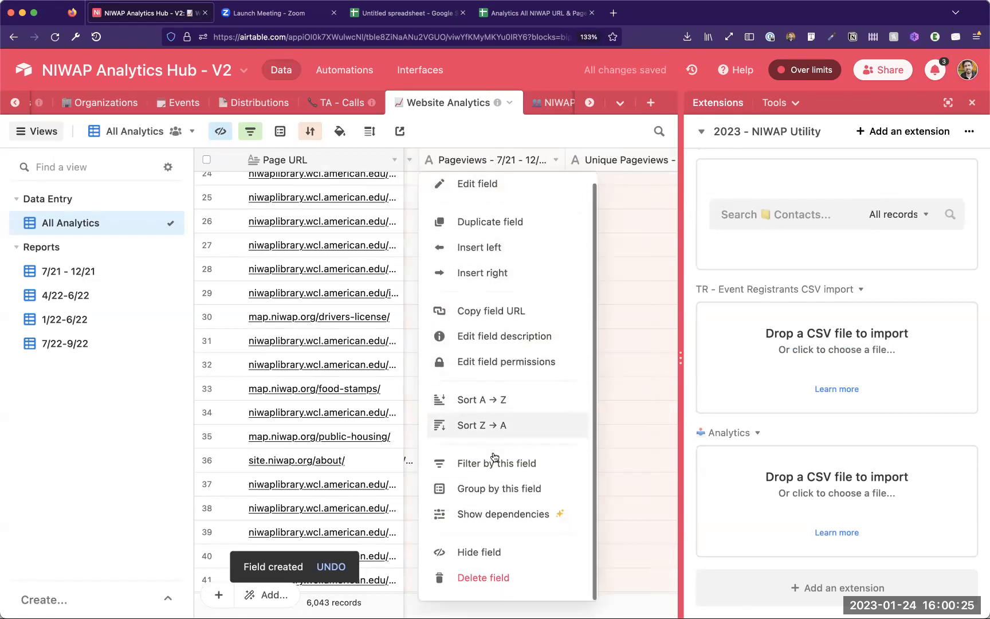
click(479, 553)
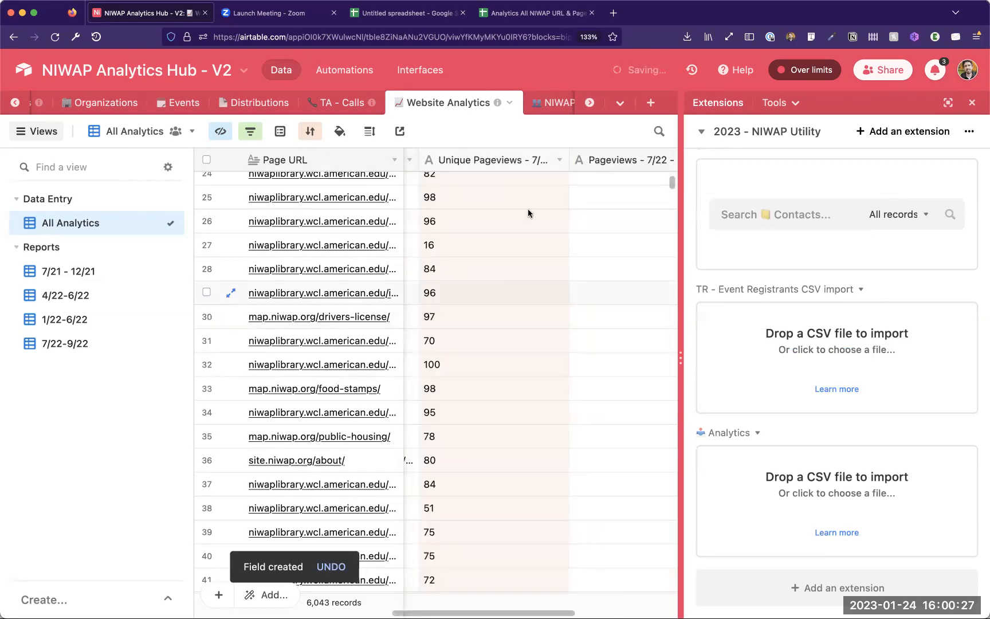
click(220, 131)
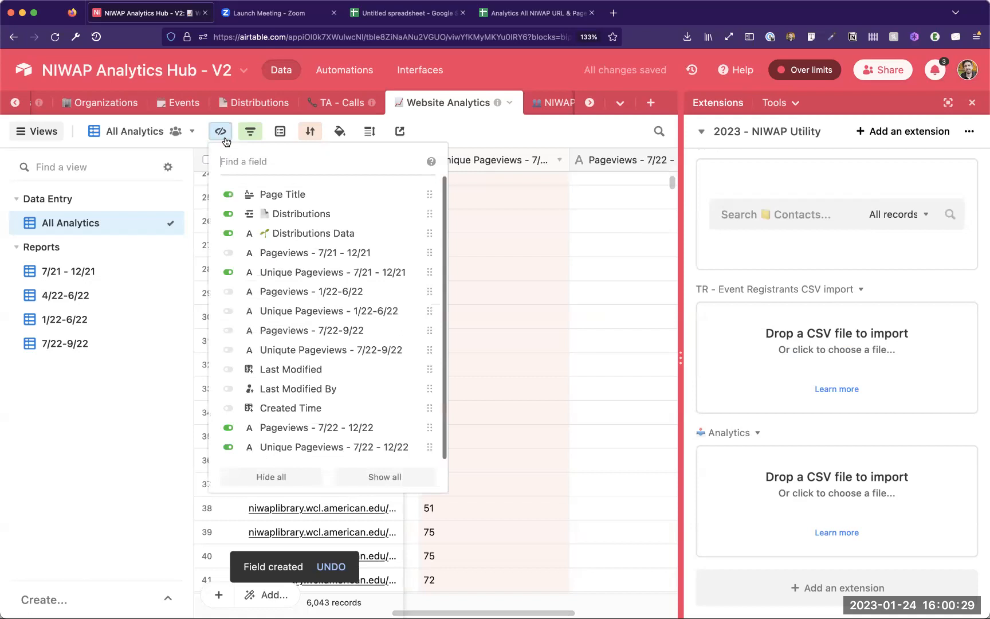
click(339, 272)
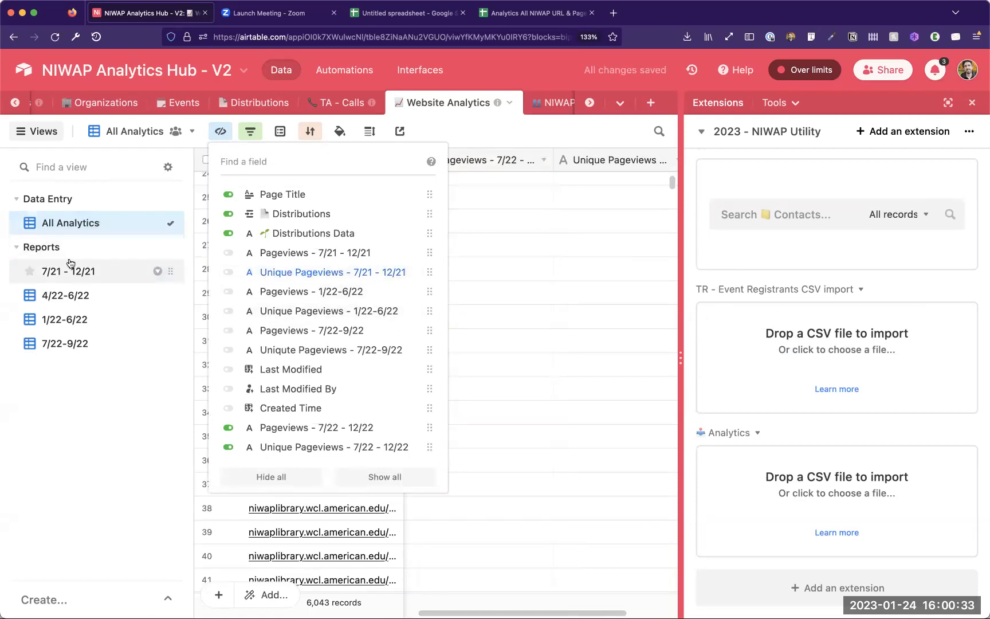
Step: Duplicate the All Analytics view as 7/22 - 12/22 and move the copy to the first place in the Reports section
click(158, 224)
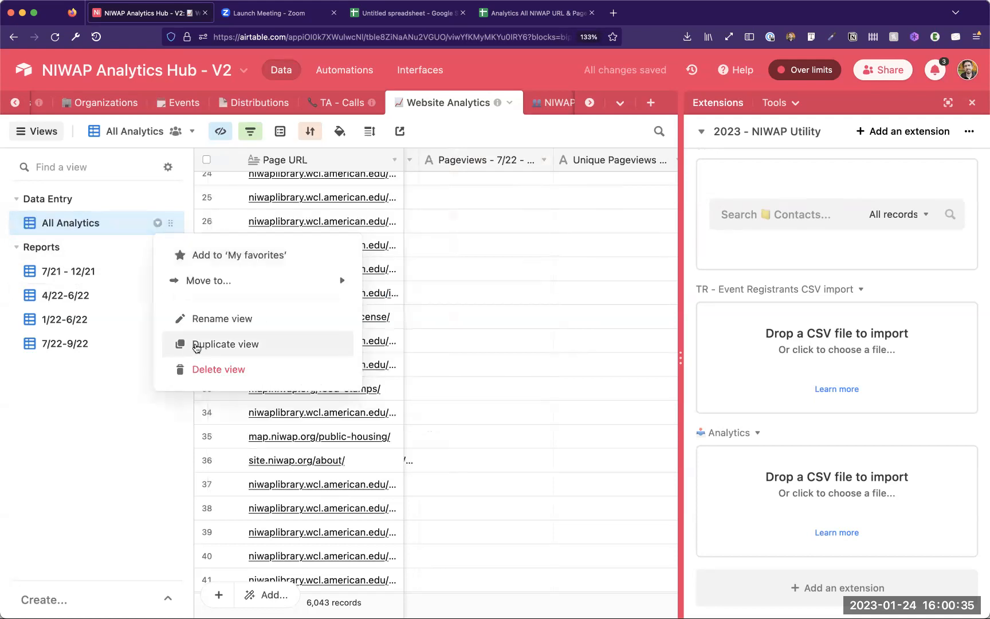
click(195, 345)
double_click(93, 248)
text(7/22)
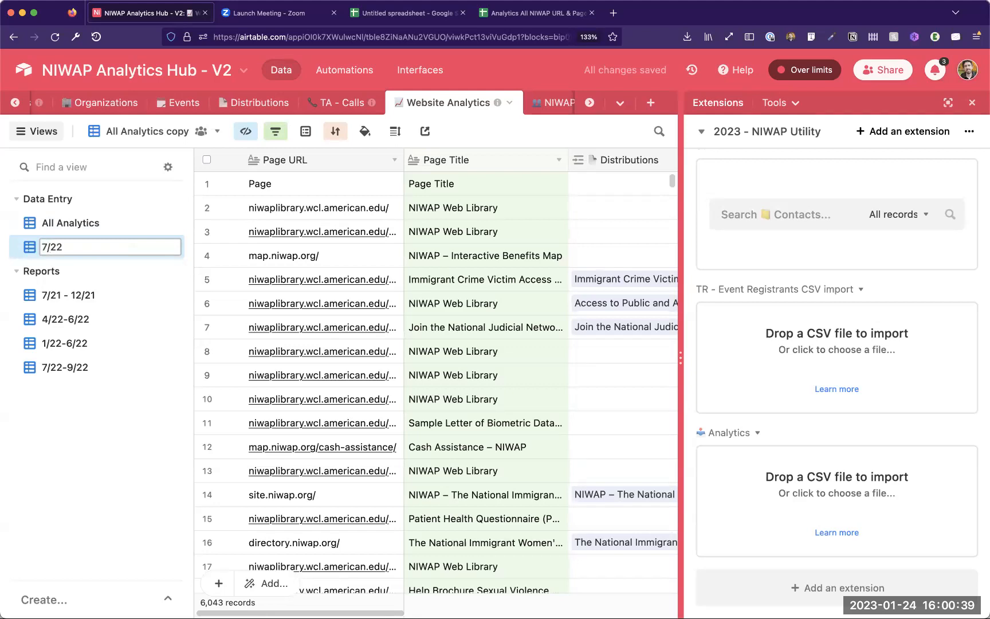
text( - 12/22)
key(Return)
drag(170, 247, 163, 293)
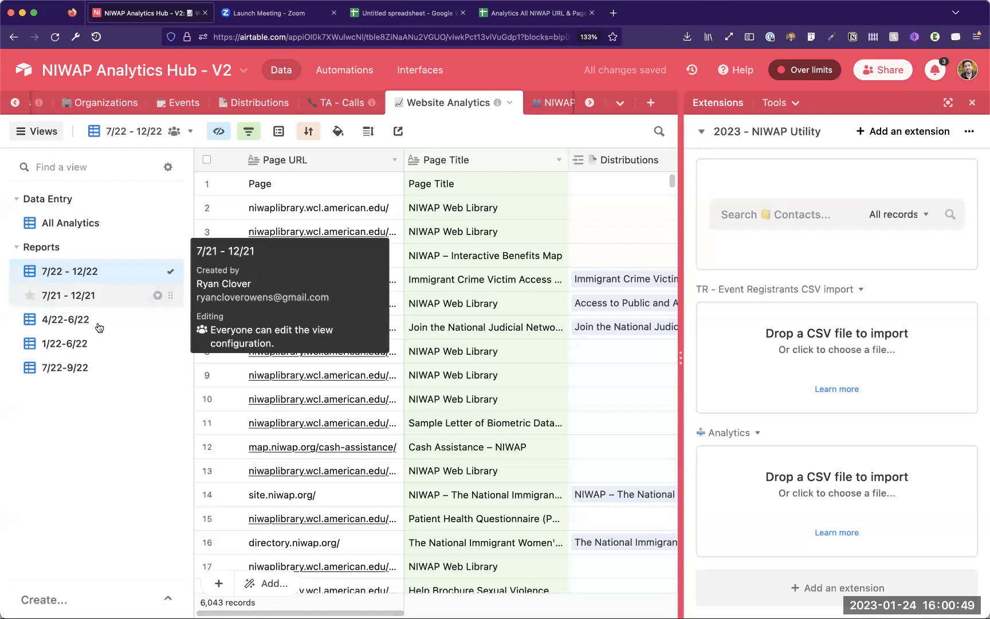
Step: Review which fields the 7/22 - 12/22 view shows and switch back to the All Analytics view
click(222, 134)
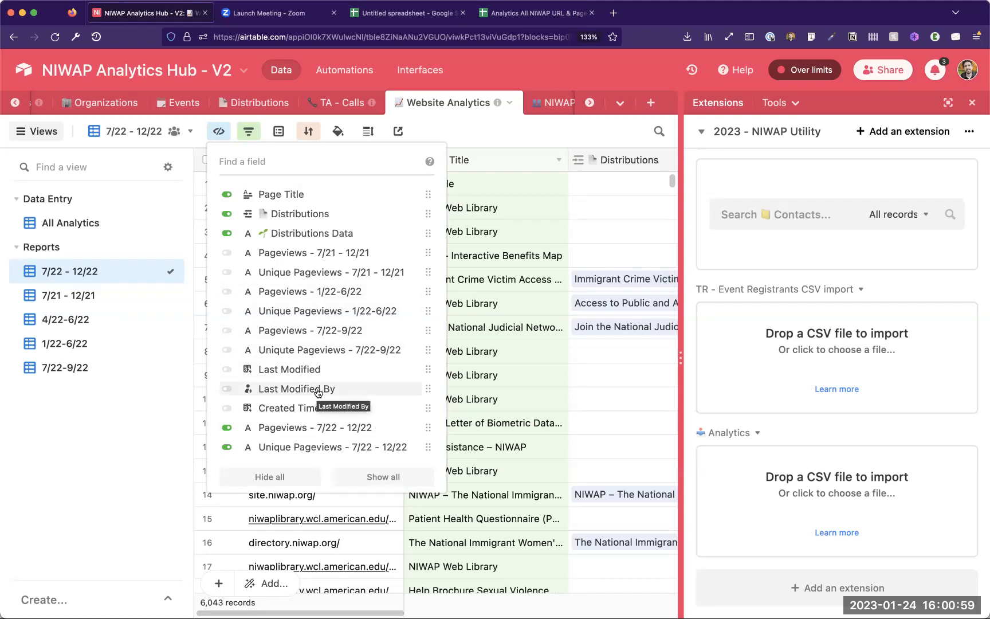
click(529, 279)
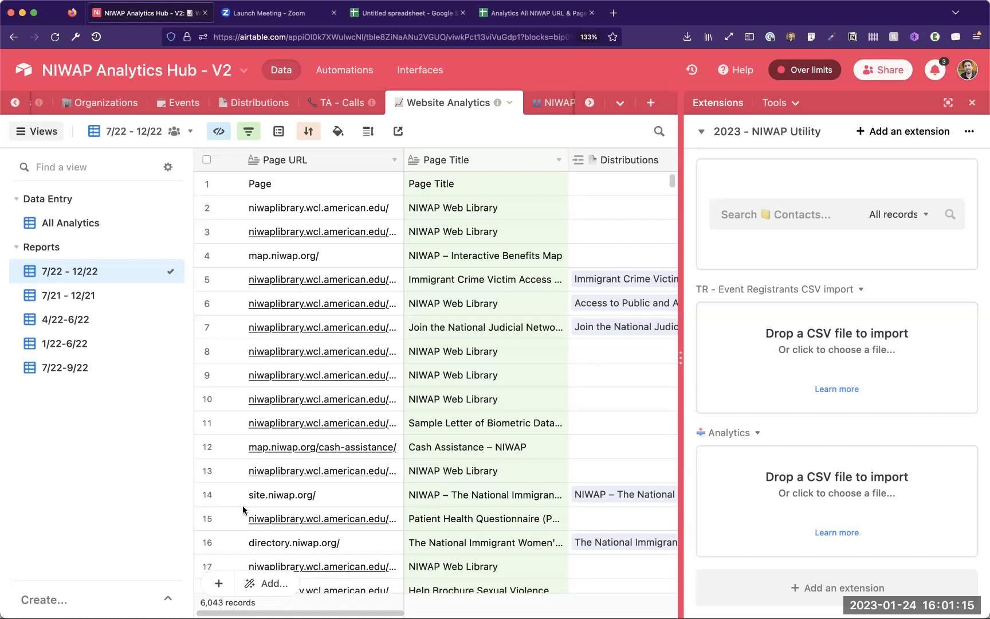
click(153, 222)
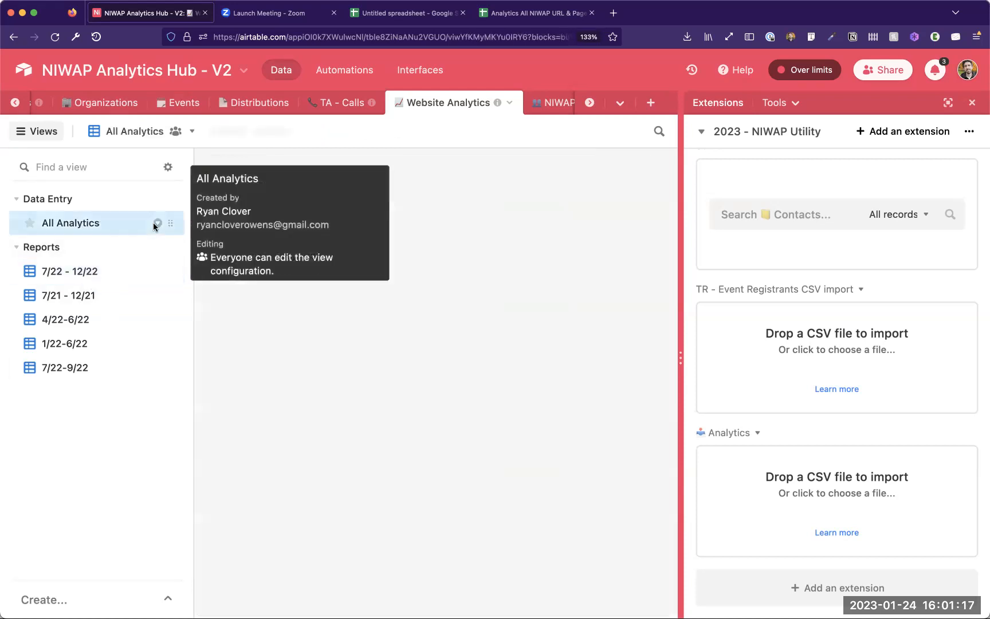
click(153, 222)
click(233, 510)
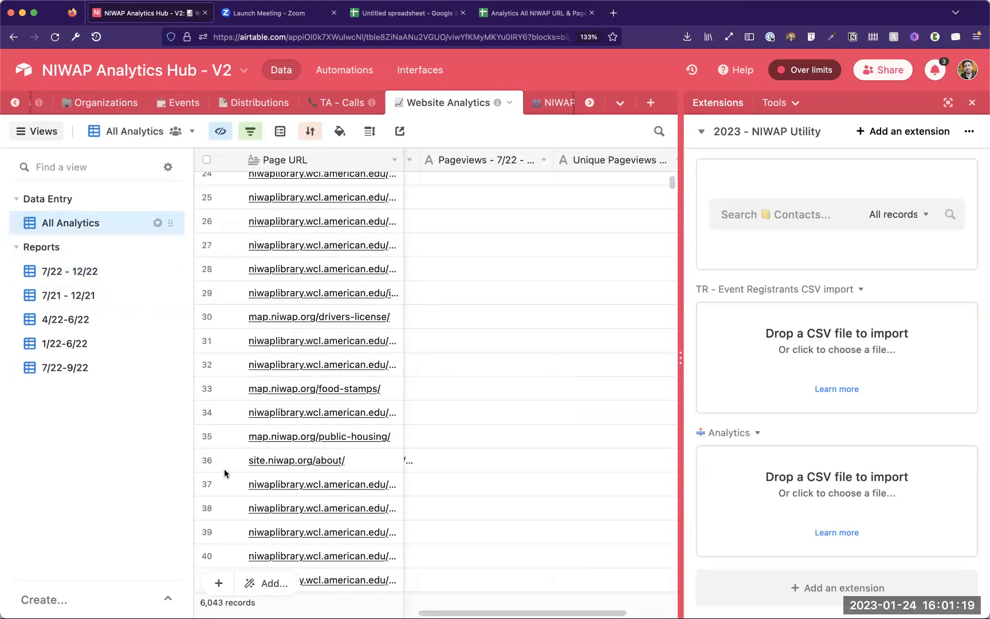
click(157, 223)
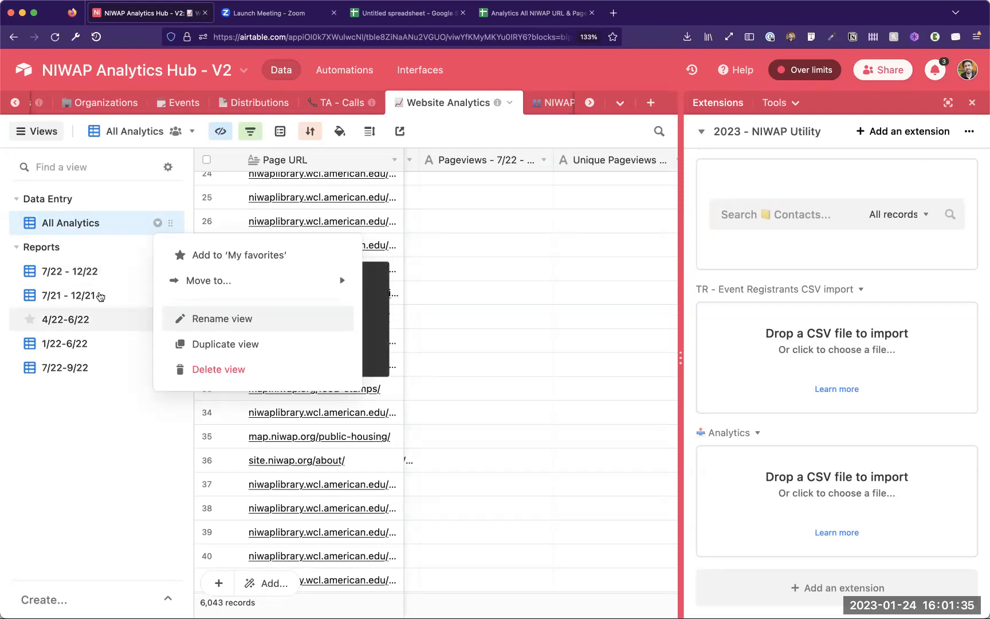
click(121, 294)
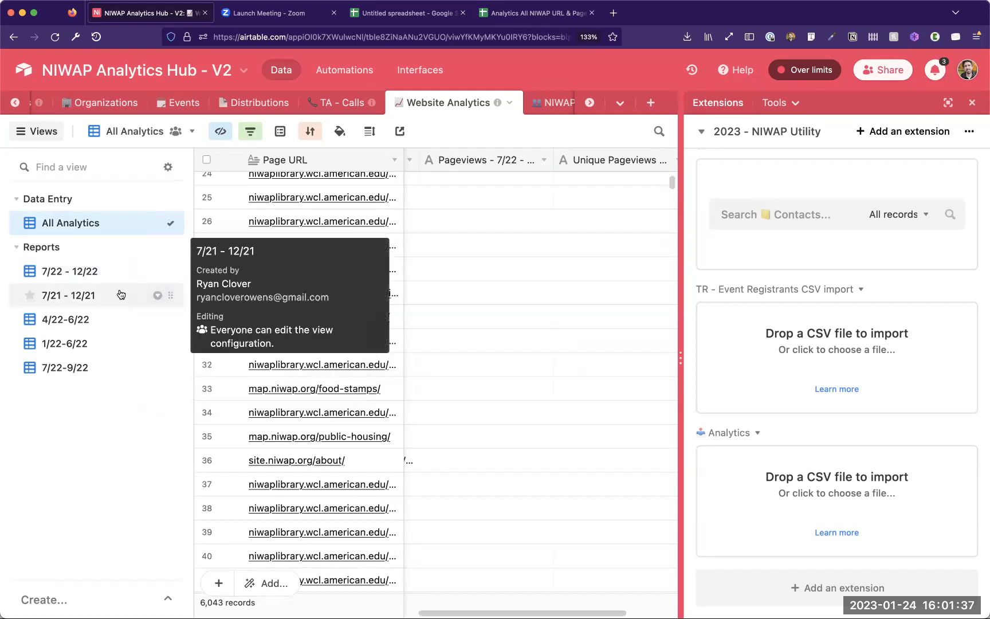
Step: Switch from the All Analytics view to the 7/22 - 12/22 report view
click(120, 295)
click(86, 270)
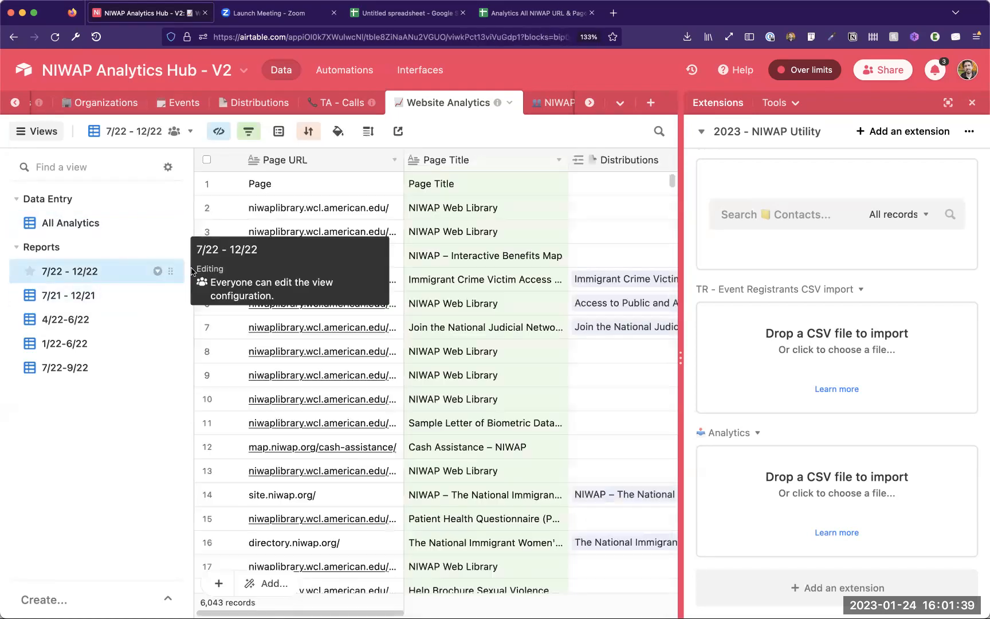
click(158, 272)
click(128, 275)
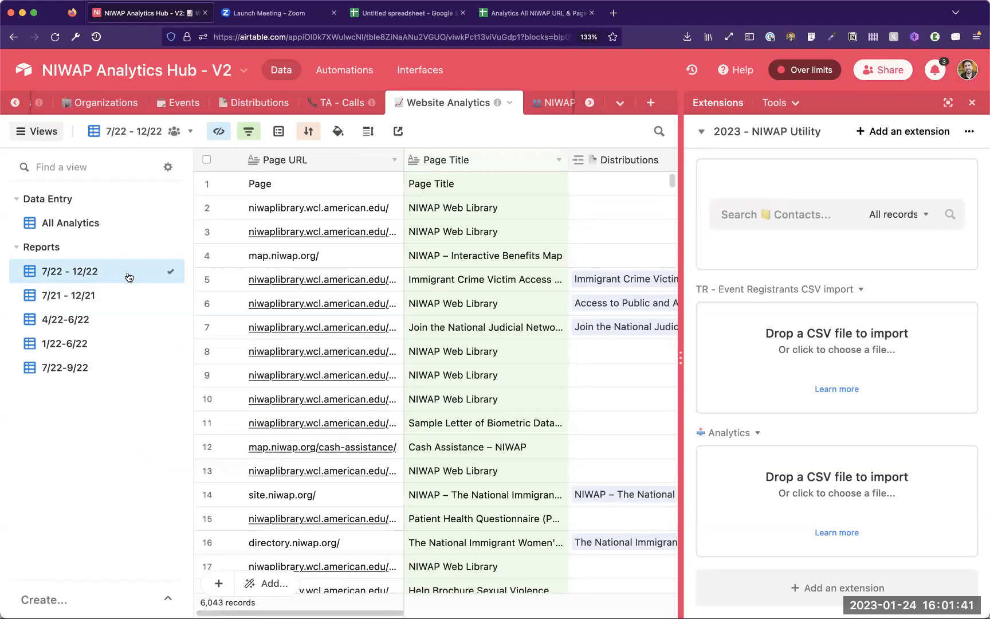
click(192, 133)
click(192, 133)
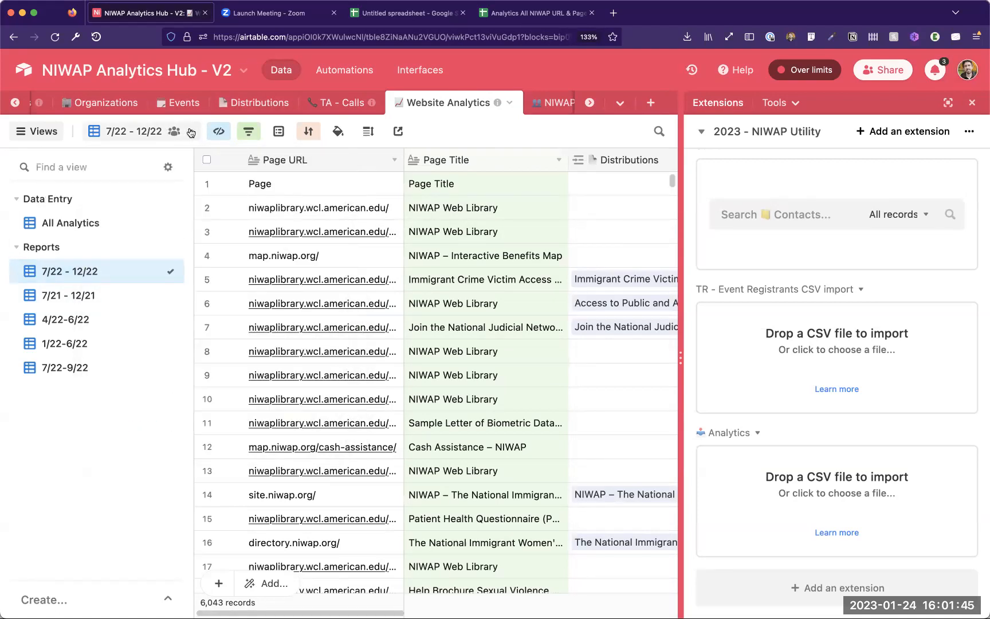
click(191, 133)
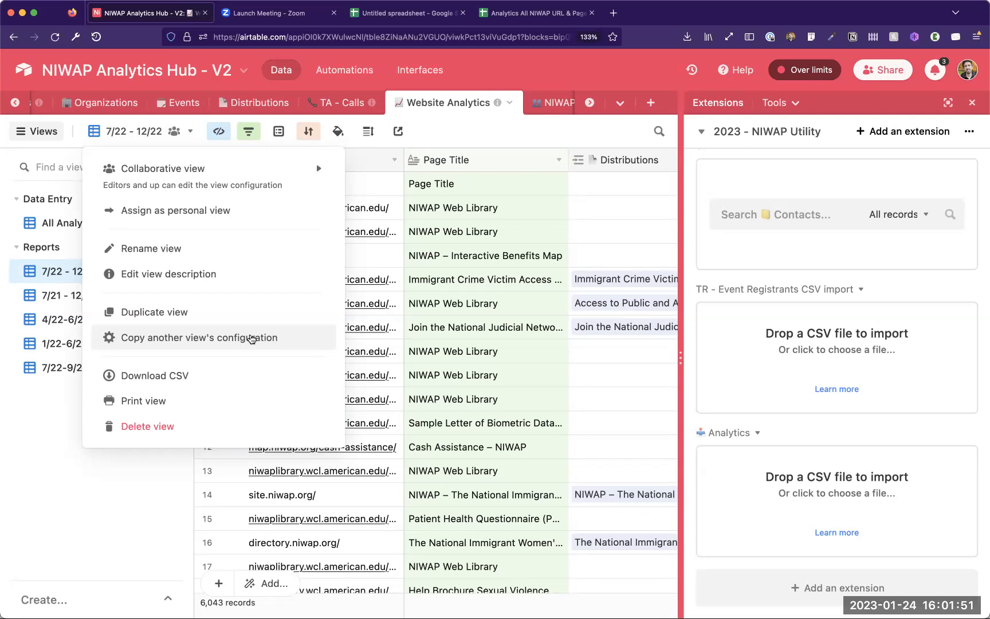
click(316, 336)
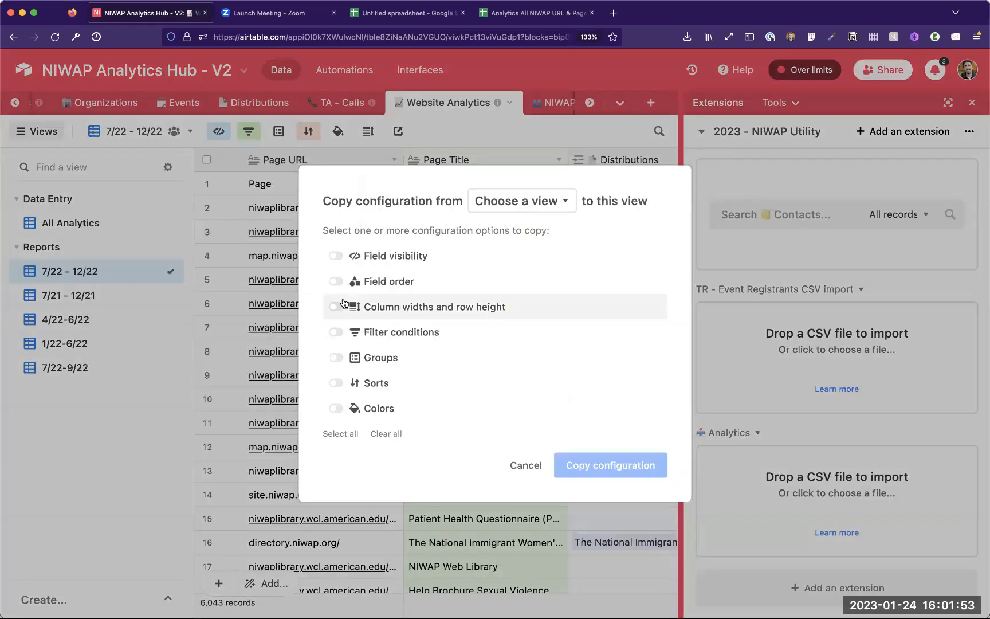
click(336, 307)
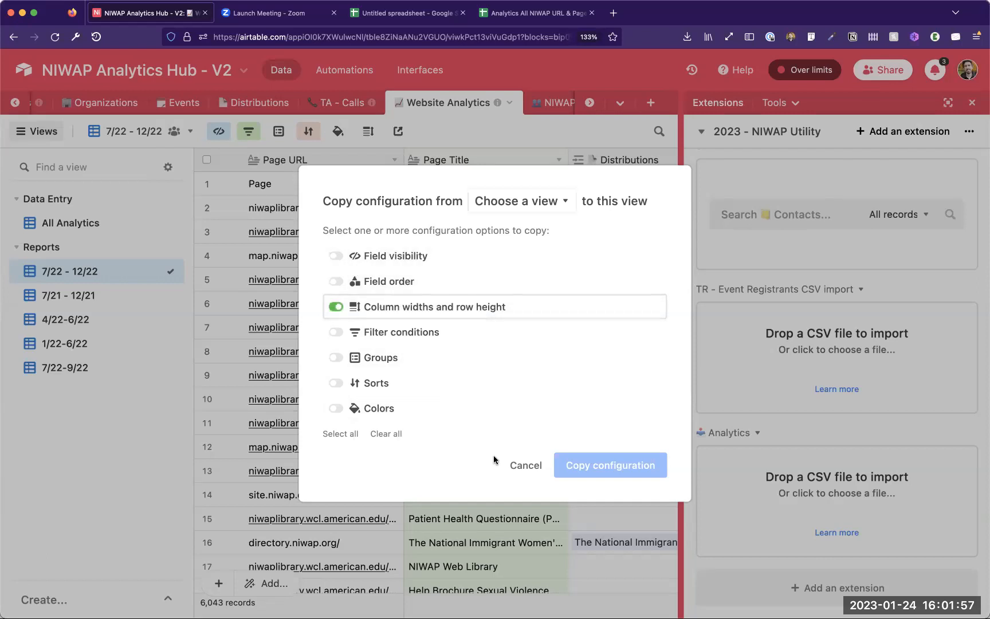
click(526, 465)
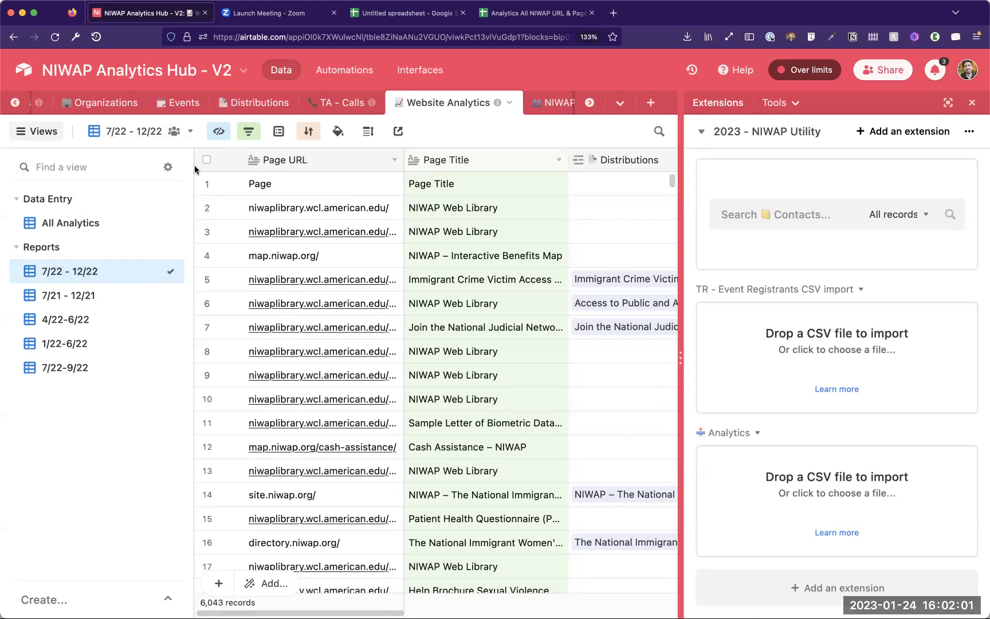
Step: Review the collaboration and editing options available for the 7/22 - 12/22 view
click(190, 131)
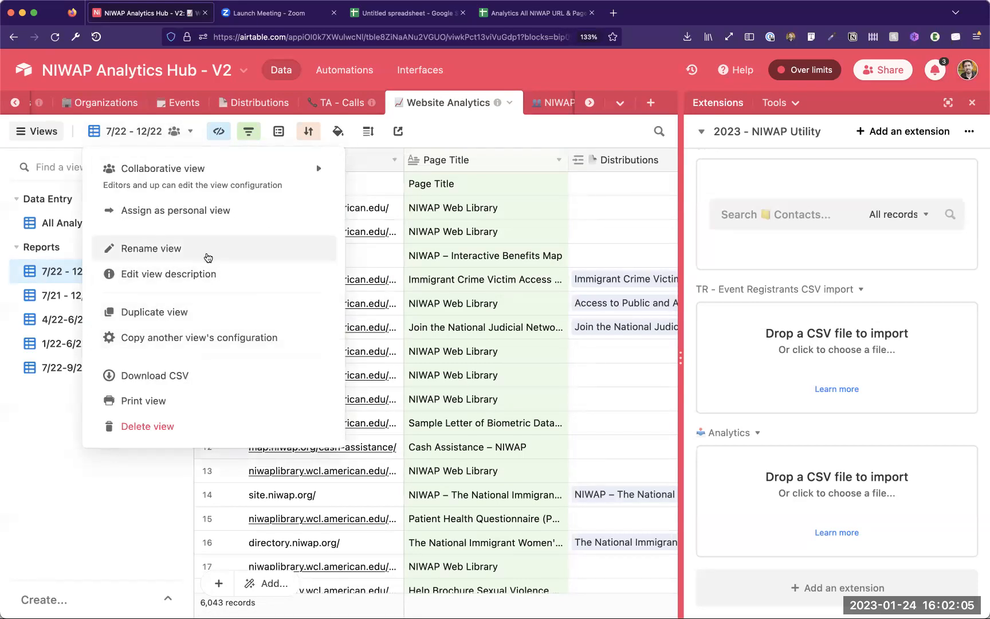
mouse_move(316, 166)
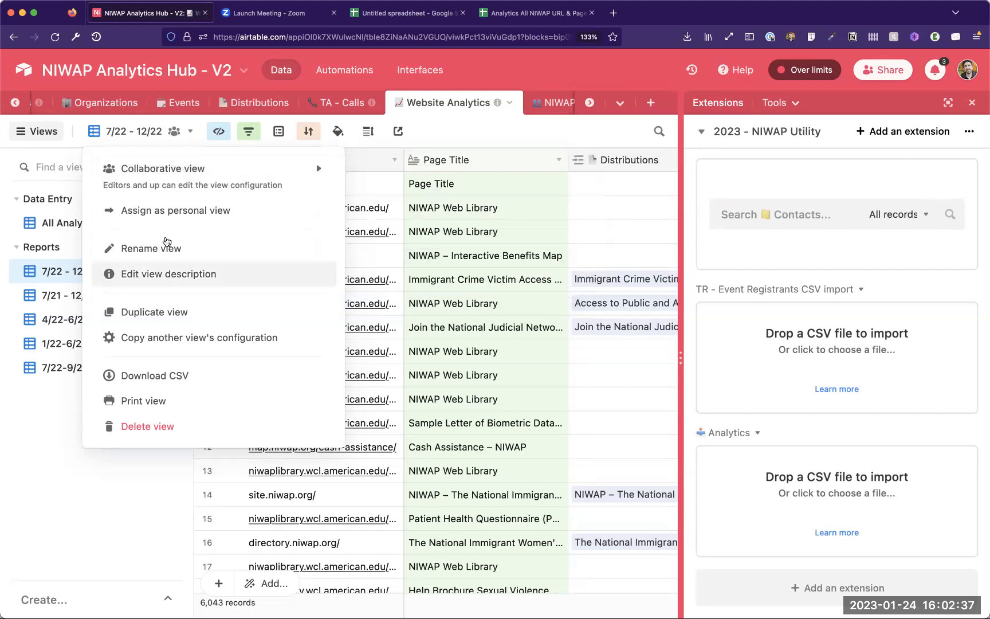
click(454, 275)
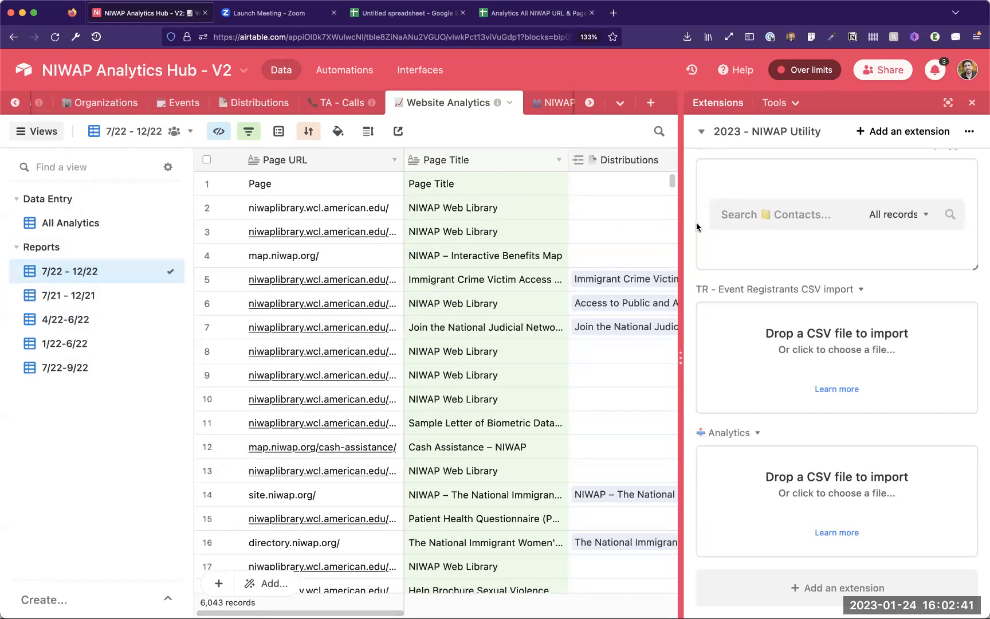
scroll(542, 231, right, 3)
scroll(542, 231, right, 10)
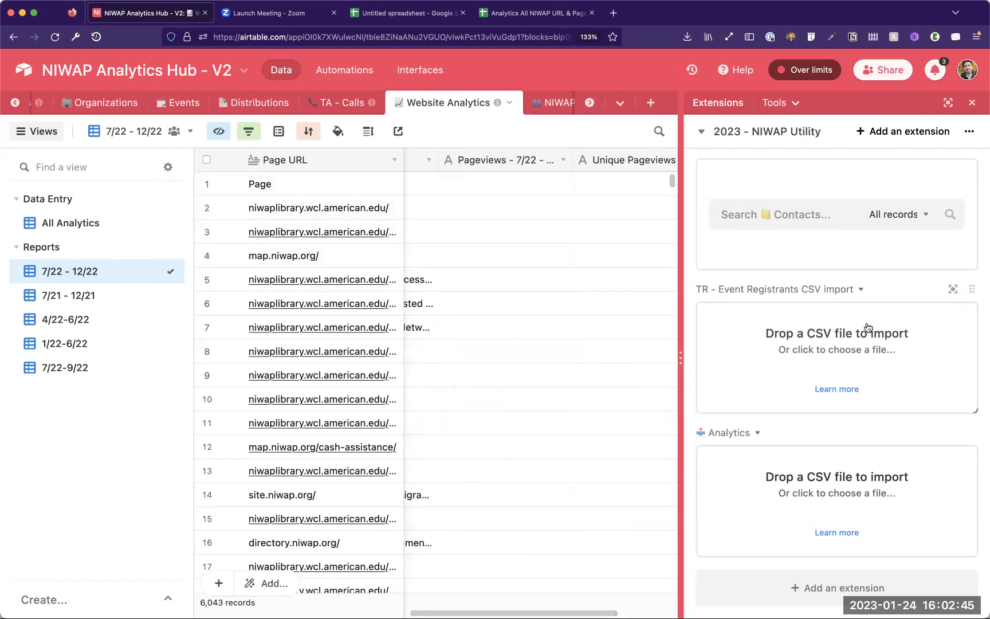
click(784, 476)
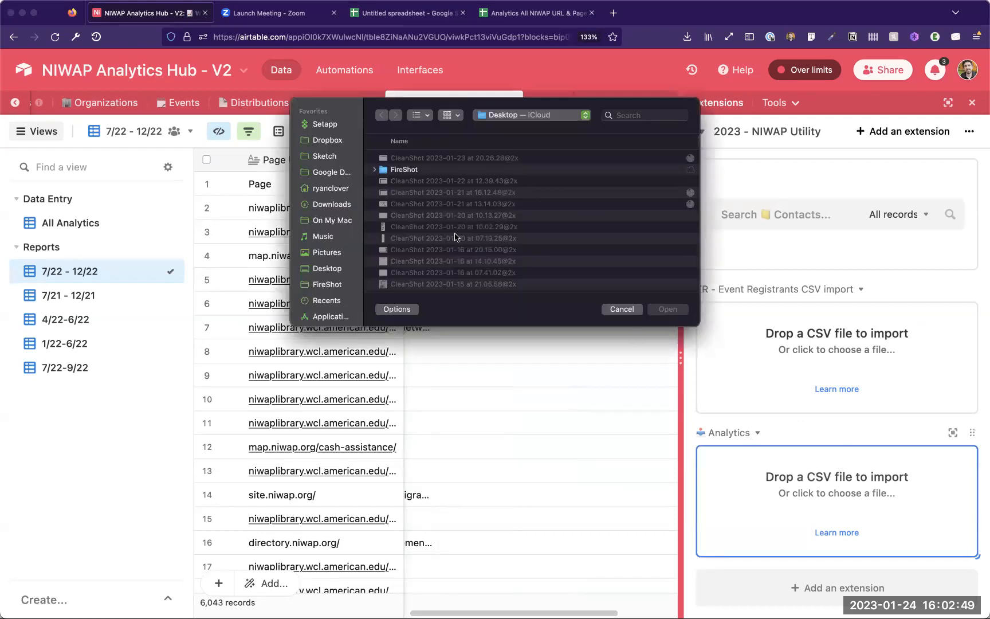
click(624, 310)
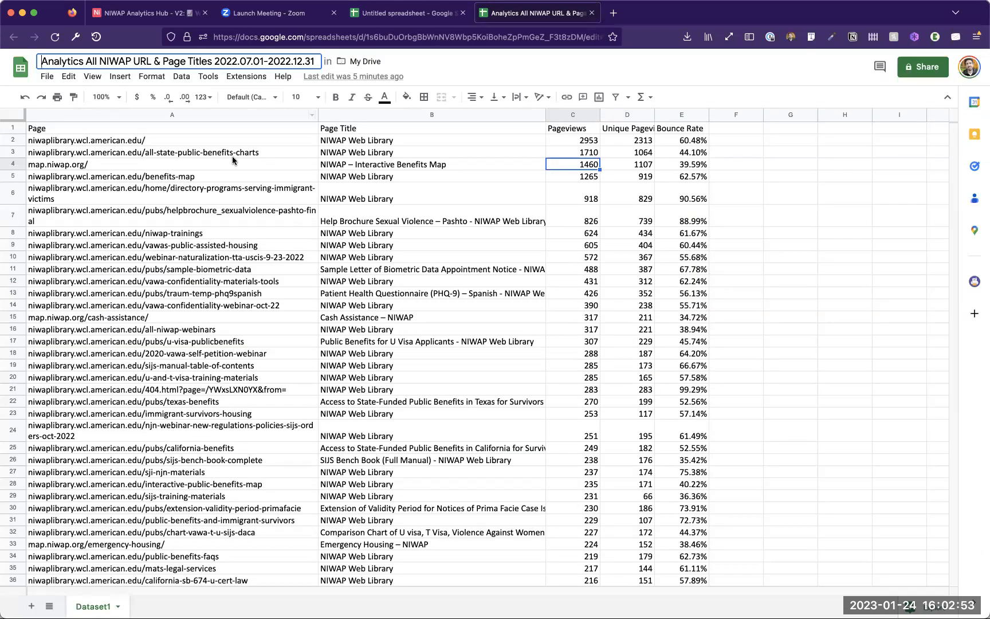
Step: Download the Dataset1 sheet of the Google Sheets analytics spreadsheet as a comma-separated values (.csv) file
click(687, 129)
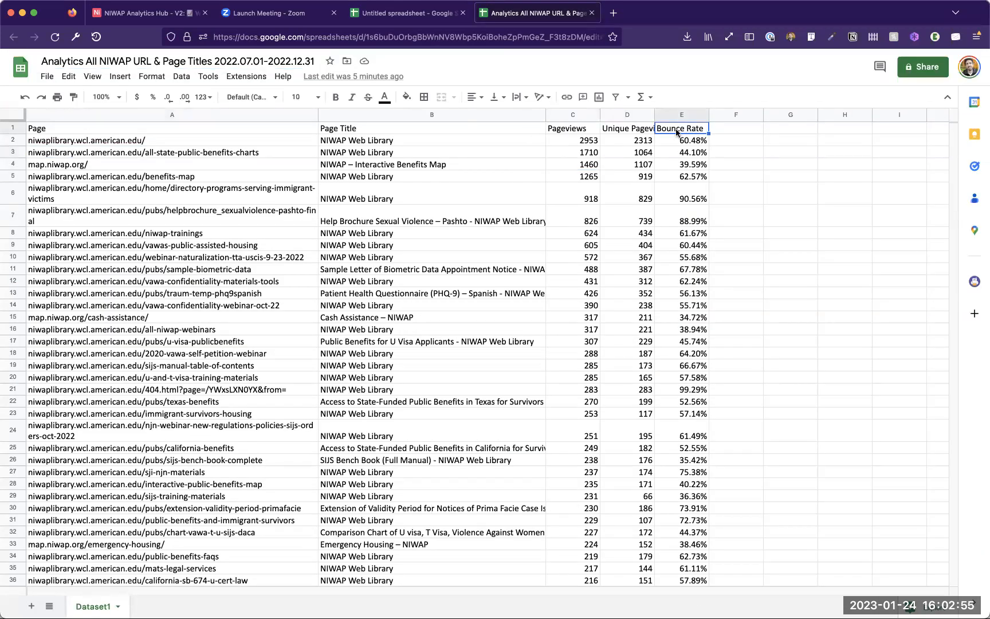
click(48, 77)
mouse_move(80, 227)
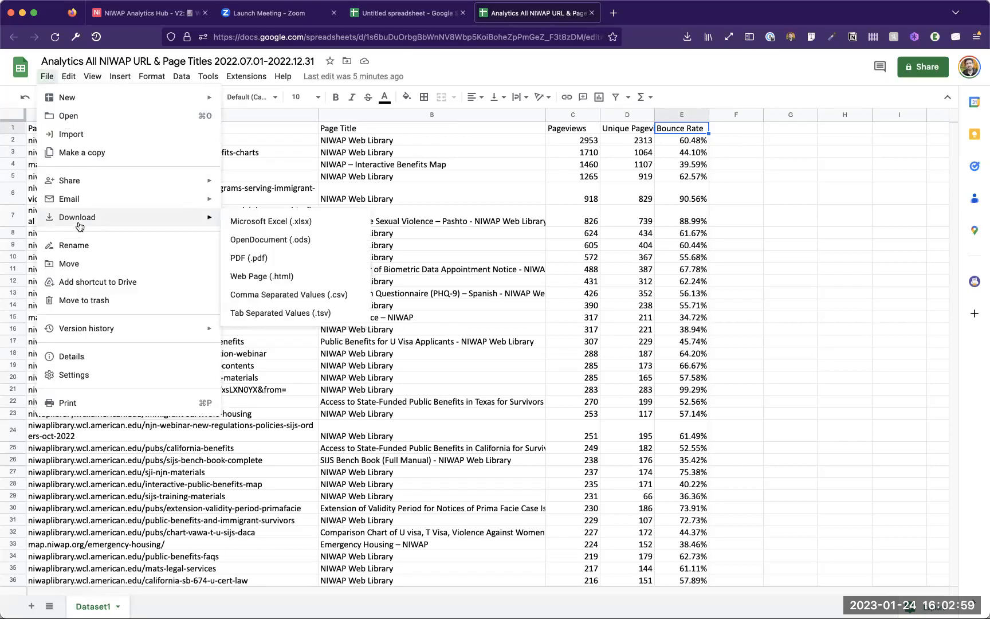
click(263, 294)
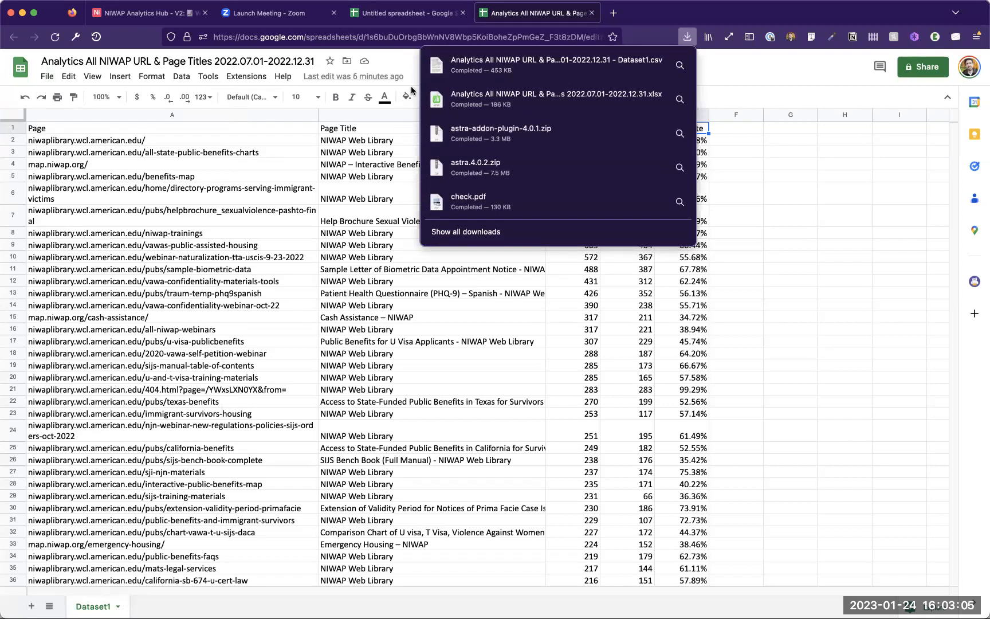
click(298, 168)
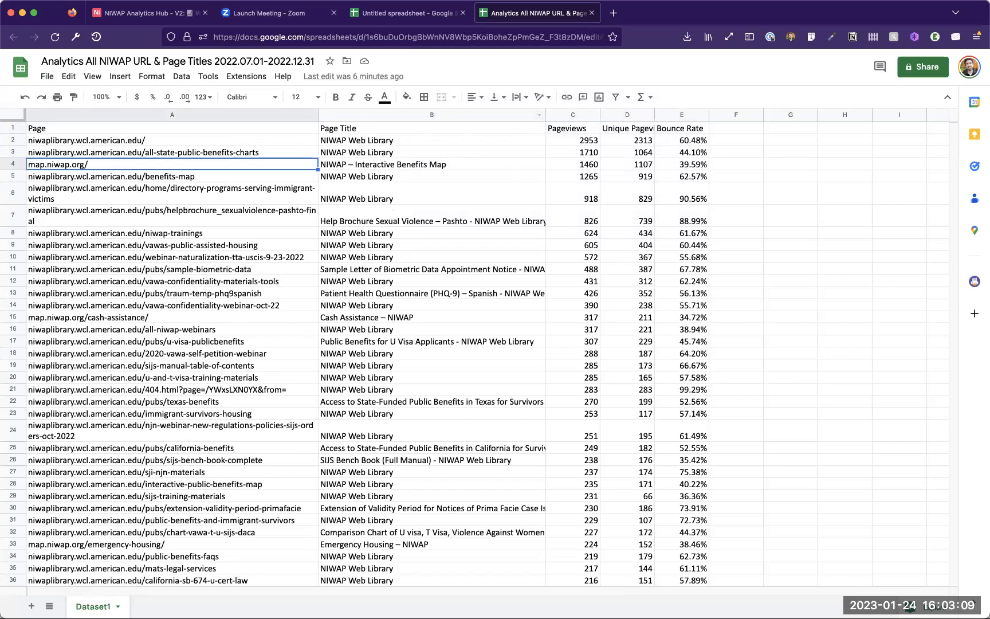
Step: Switch back to Airtable and load Analytics All NIWAP URL & Page Titles 2022.07.01-2022.12.31 - Dataset1.csv into the Analytics CSV import extension
click(143, 13)
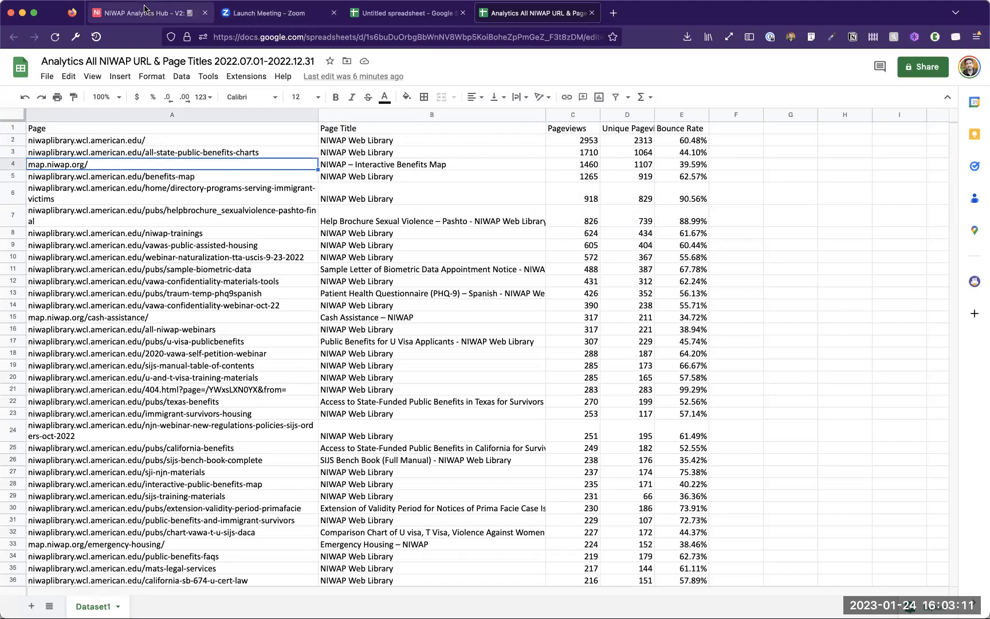
click(779, 479)
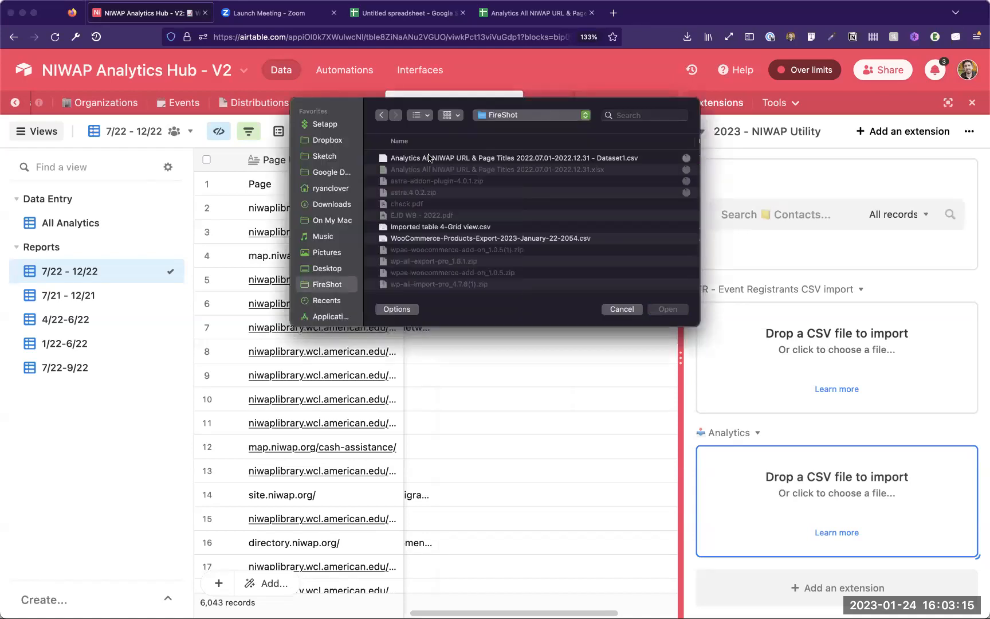
click(428, 157)
click(659, 310)
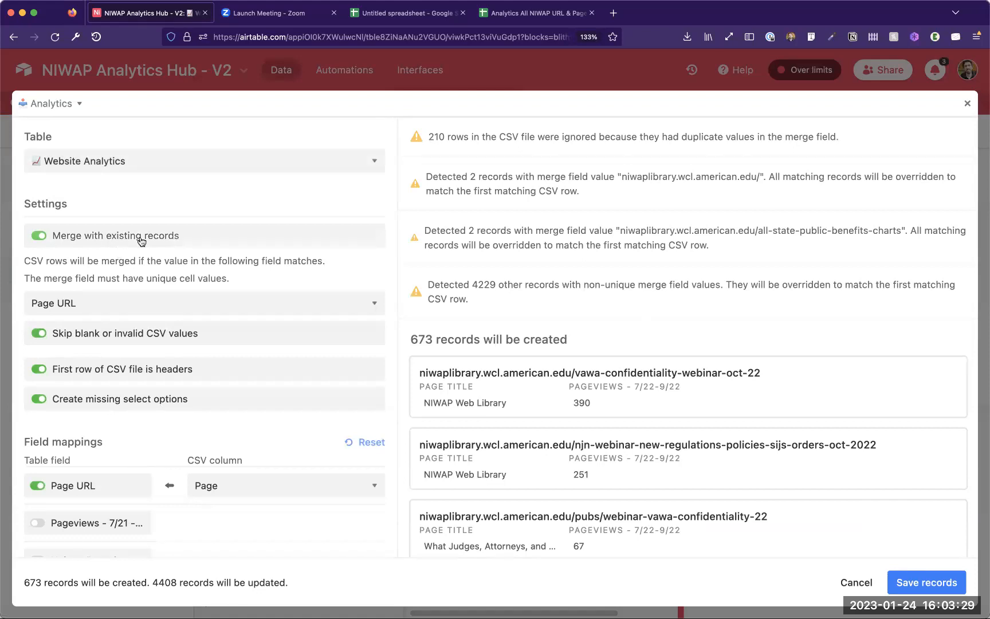
Step: Review the merge settings of the CSV import and the CSV column mapped to the Page URL field
scroll(142, 241, down, 1)
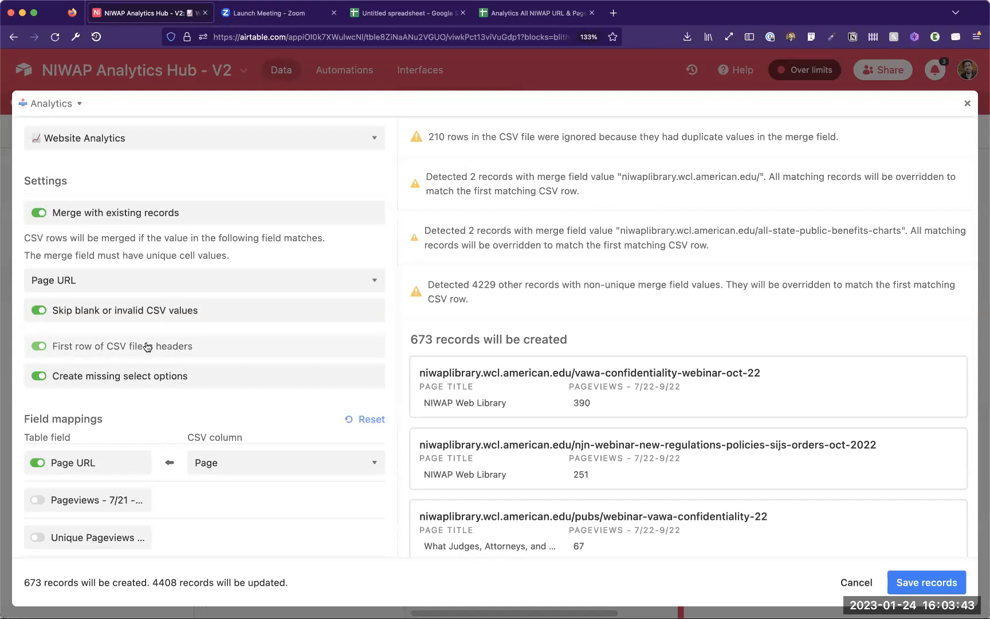
scroll(194, 340, down, 1)
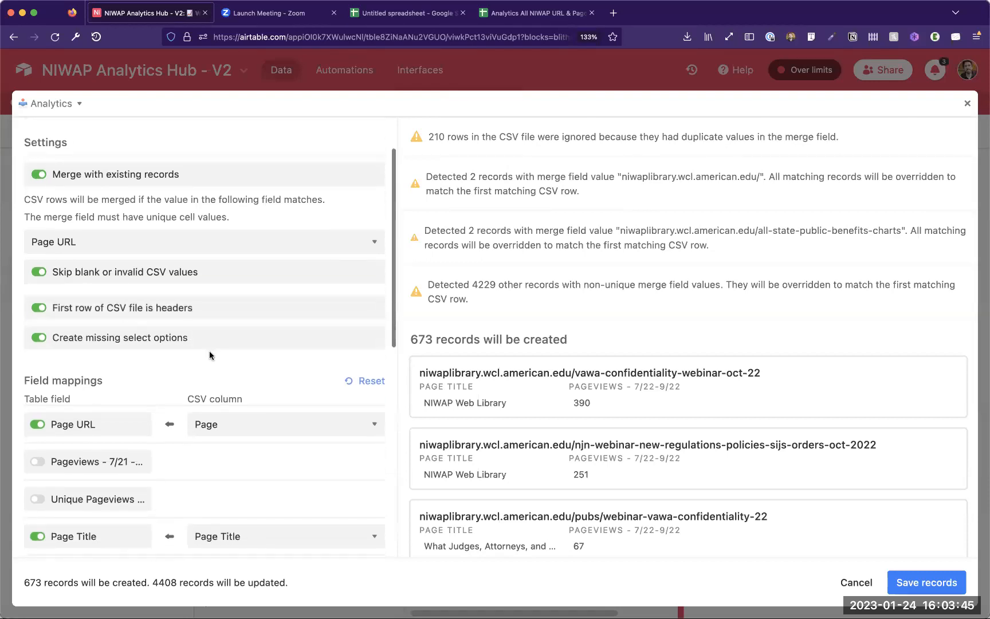
scroll(209, 350, down, 3)
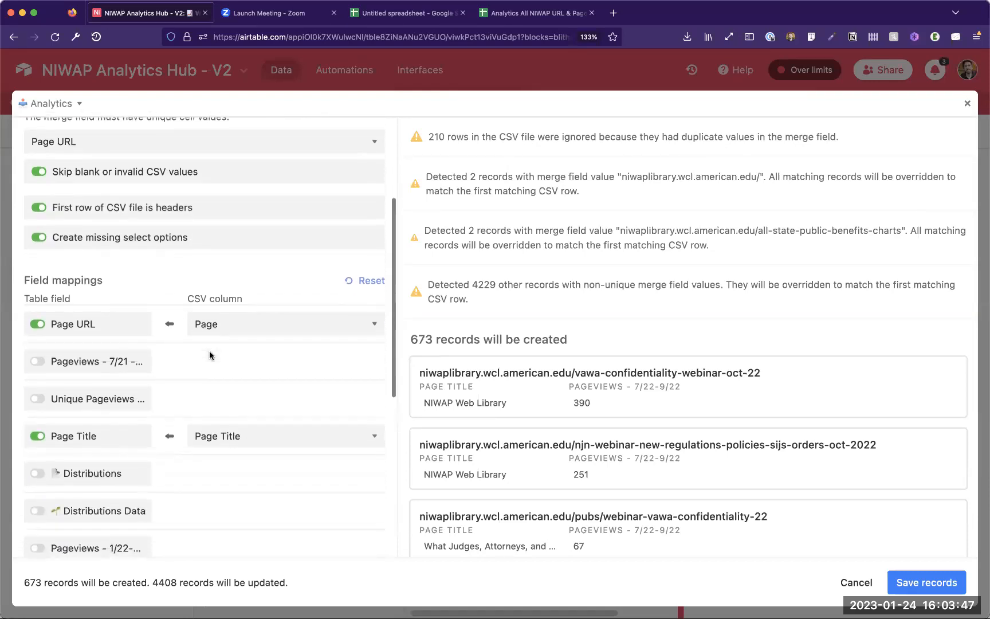
scroll(208, 351, down, 2)
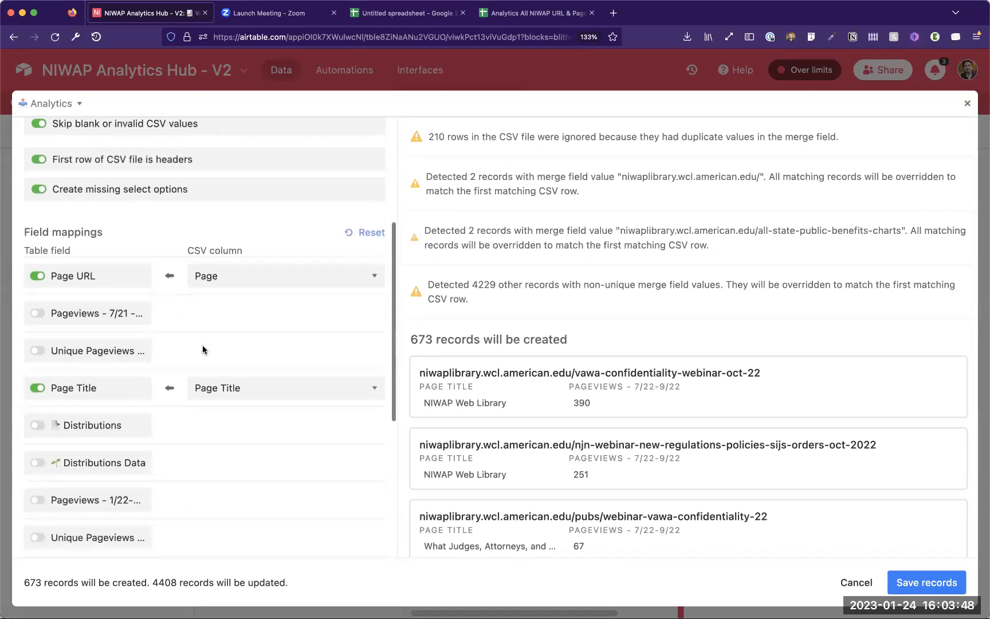
click(222, 269)
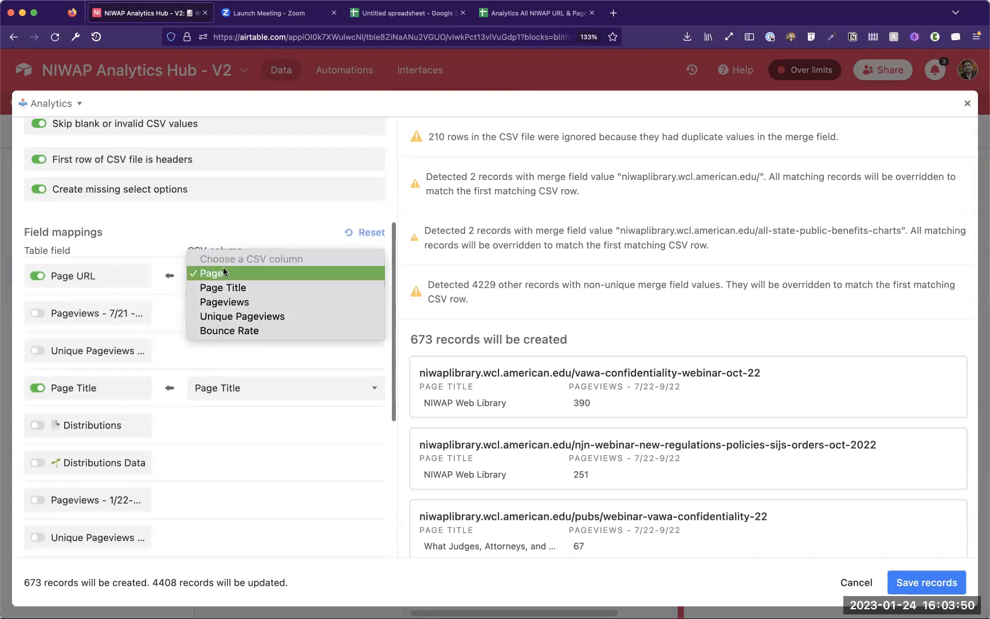
click(291, 273)
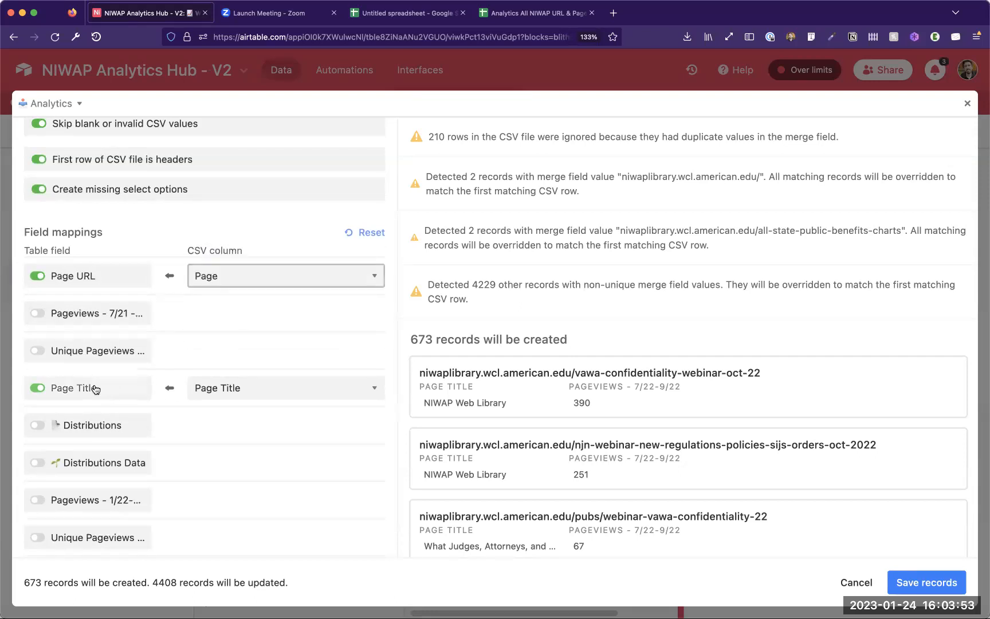
Step: Check the CSV column mapped to the Pageviews - 7/22-9/22 field and try excluding that field from the import
scroll(245, 397, down, 4)
scroll(245, 397, down, 2)
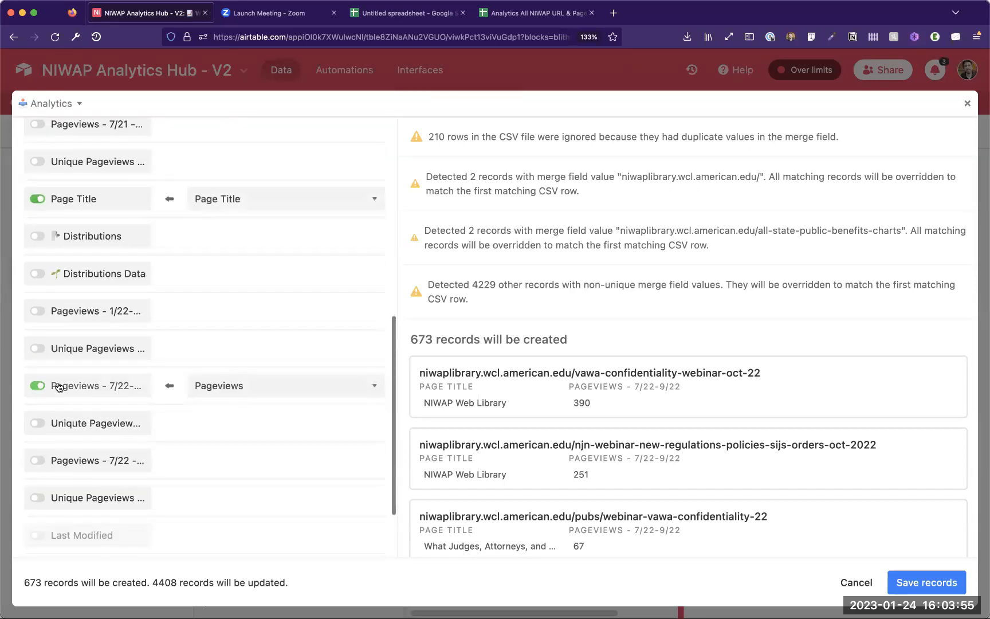
click(201, 382)
click(205, 382)
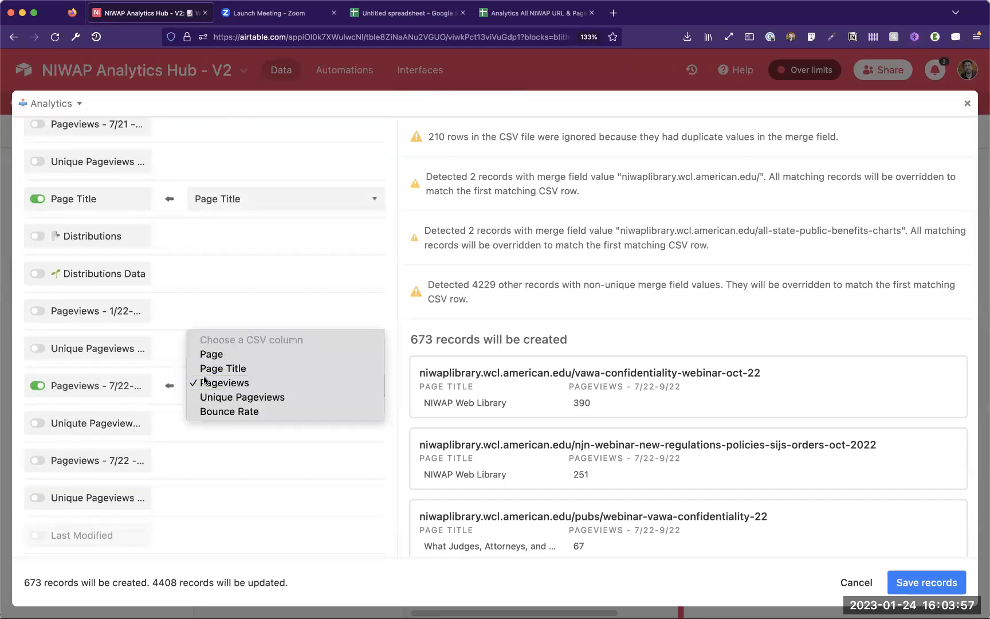
scroll(87, 408, down, 1)
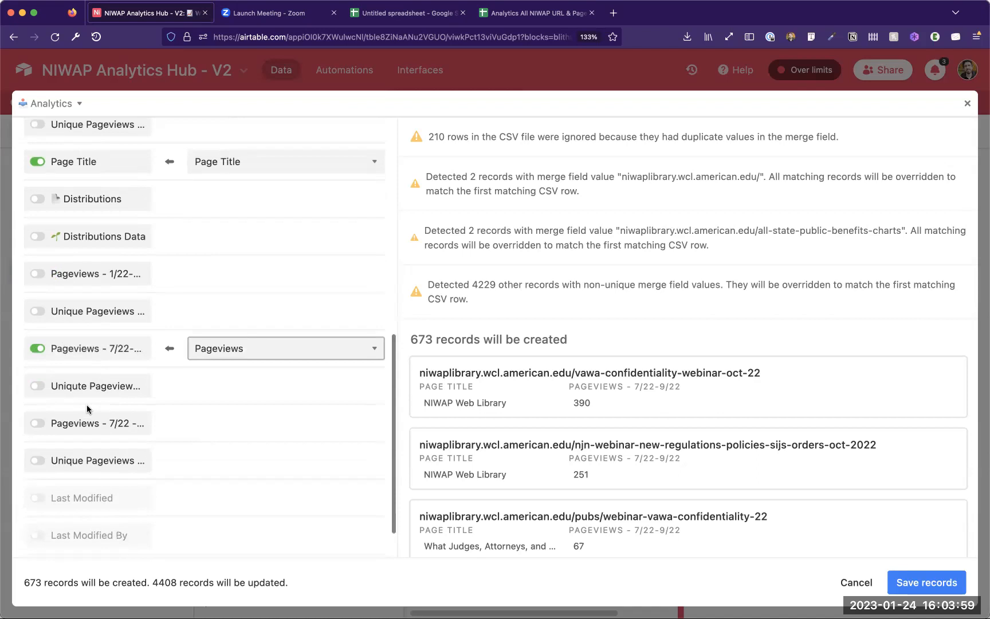
click(71, 350)
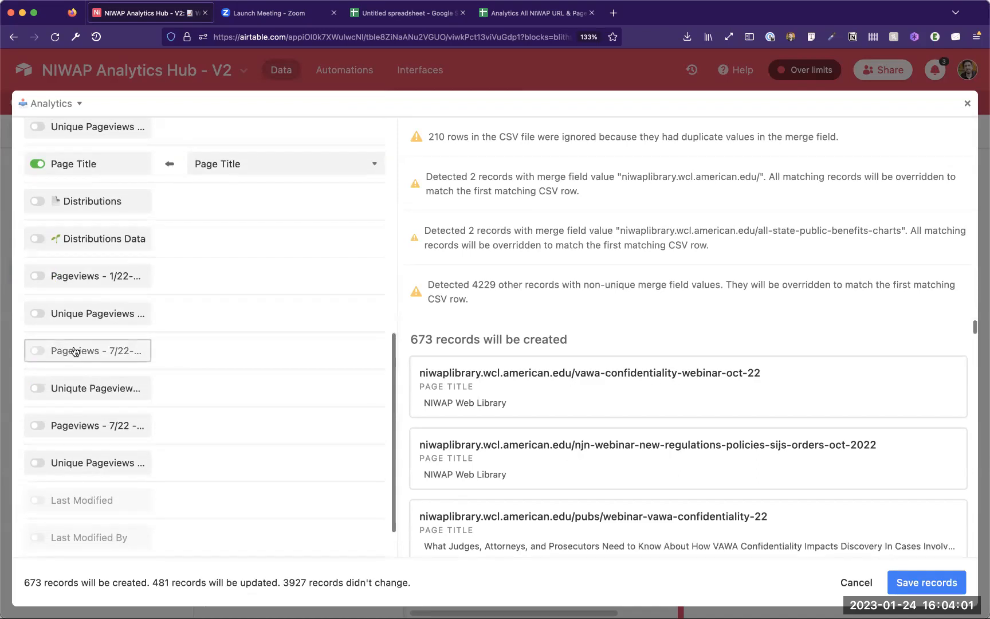
click(133, 351)
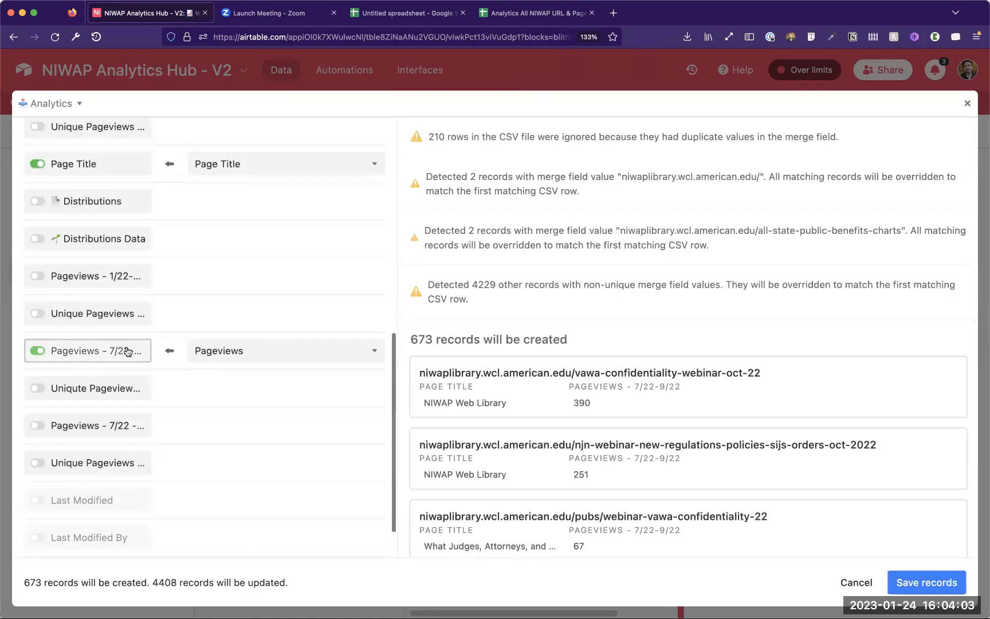
Step: Include the Pageviews - 7/22 - 12/22 field in the import and map it to the Unique Pageviews CSV column
scroll(96, 428, down, 1)
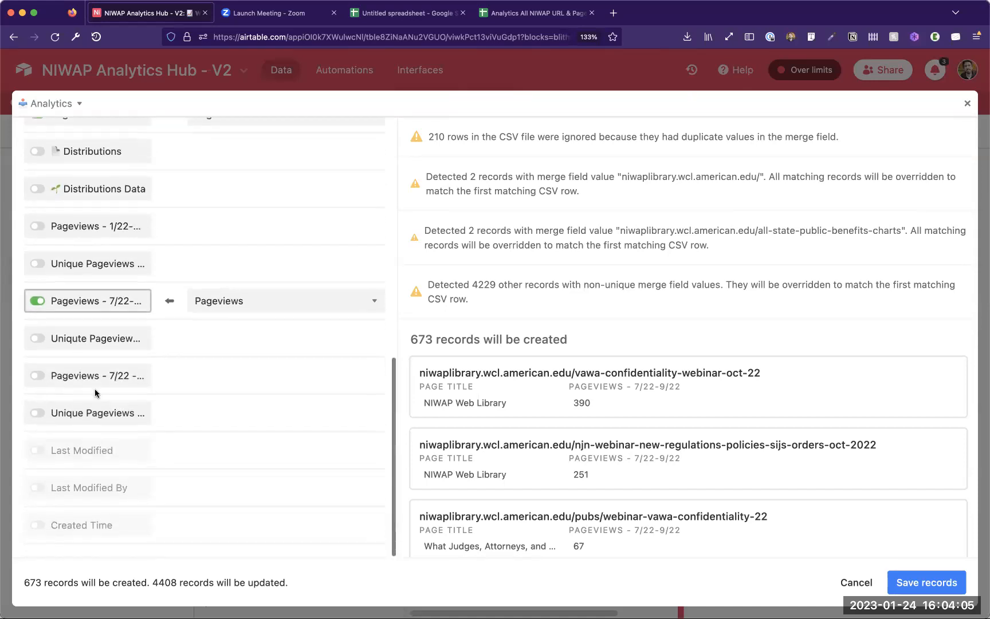
click(94, 377)
scroll(94, 377, up, 1)
click(221, 433)
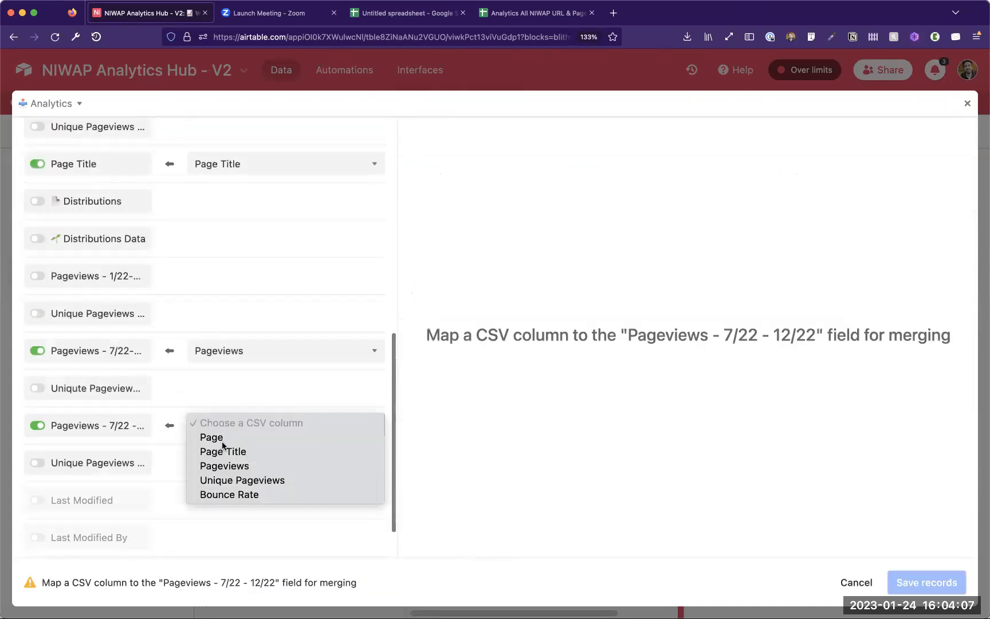
click(225, 485)
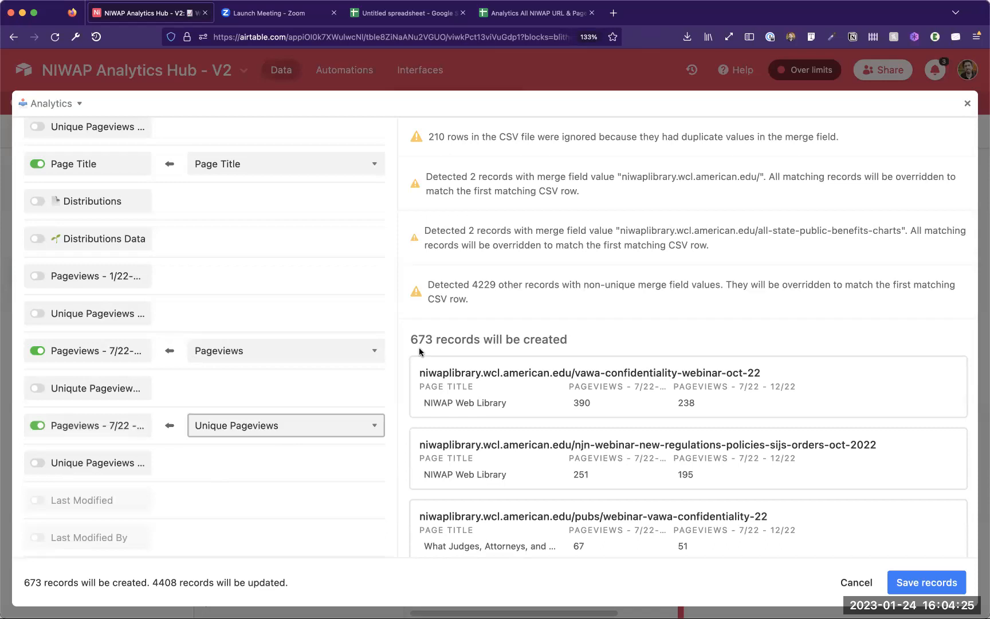
drag(445, 137, 514, 135)
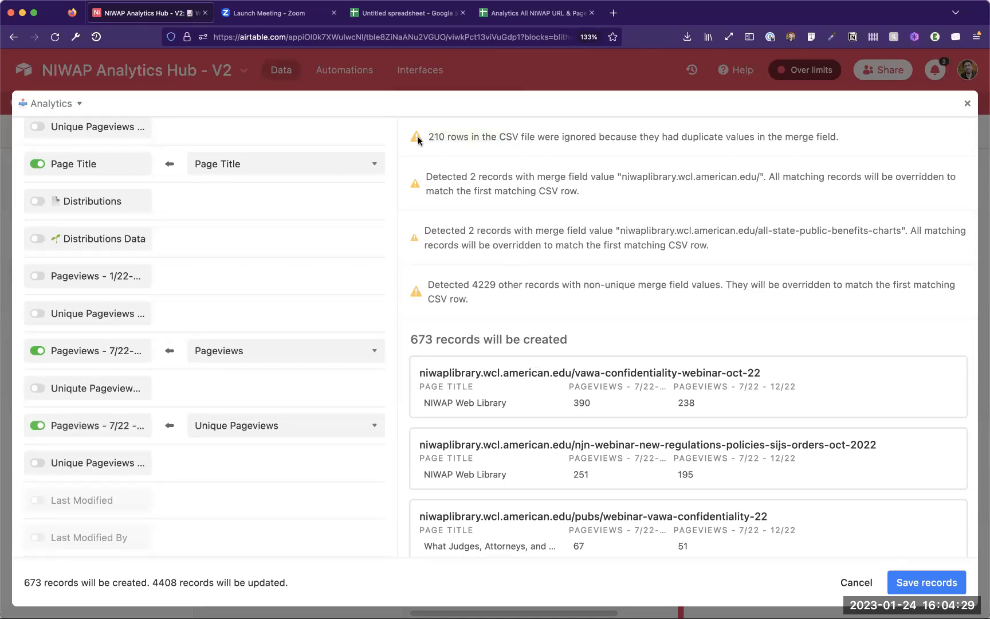
Step: Review the import preview's warnings about ignored duplicate rows and records with non-unique merge field values
drag(560, 137, 656, 138)
triple_click(677, 286)
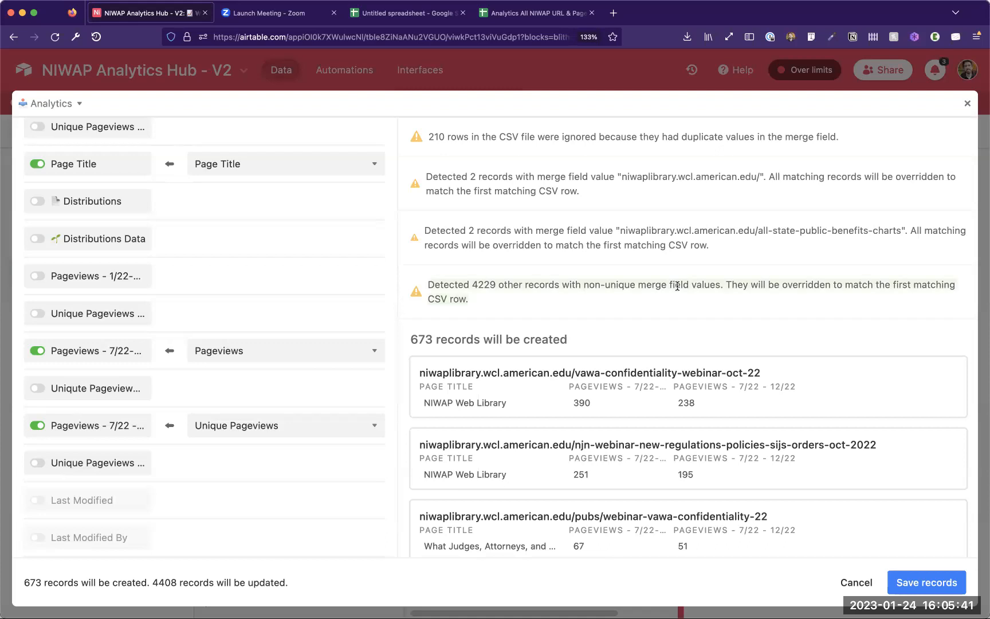
click(678, 286)
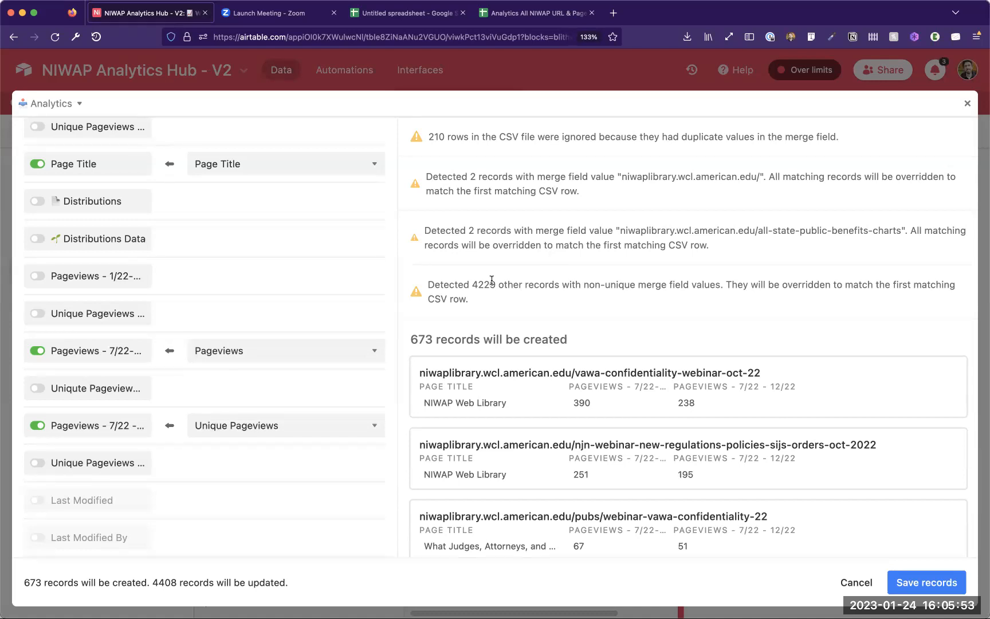
drag(498, 284, 723, 279)
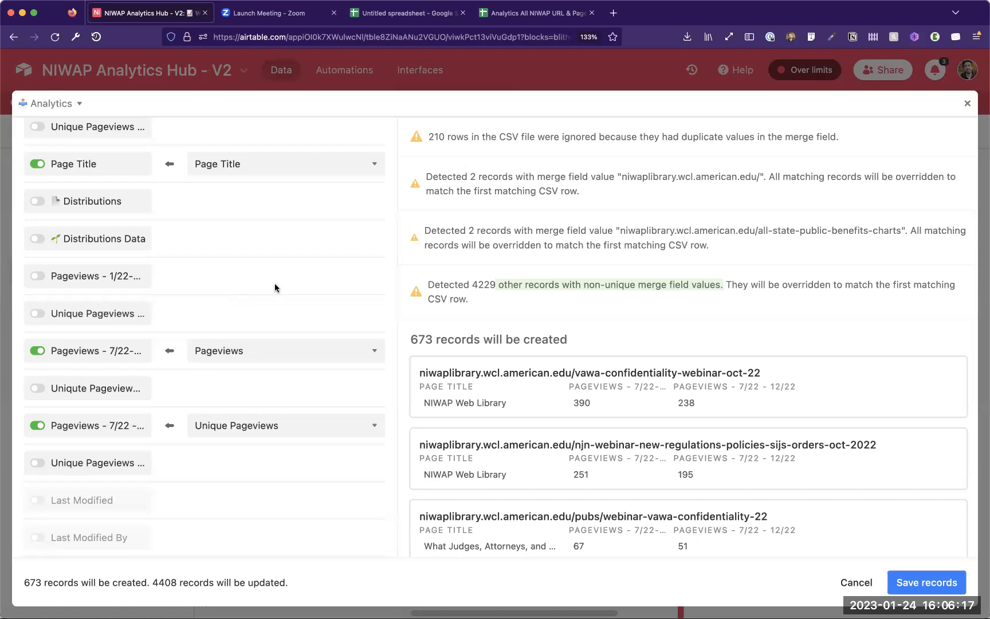
scroll(275, 288, up, 5)
Step: Switch to the July–December 2022 analytics spreadsheet and search it for niwaplibrary.wcl.american.edu/
click(508, 12)
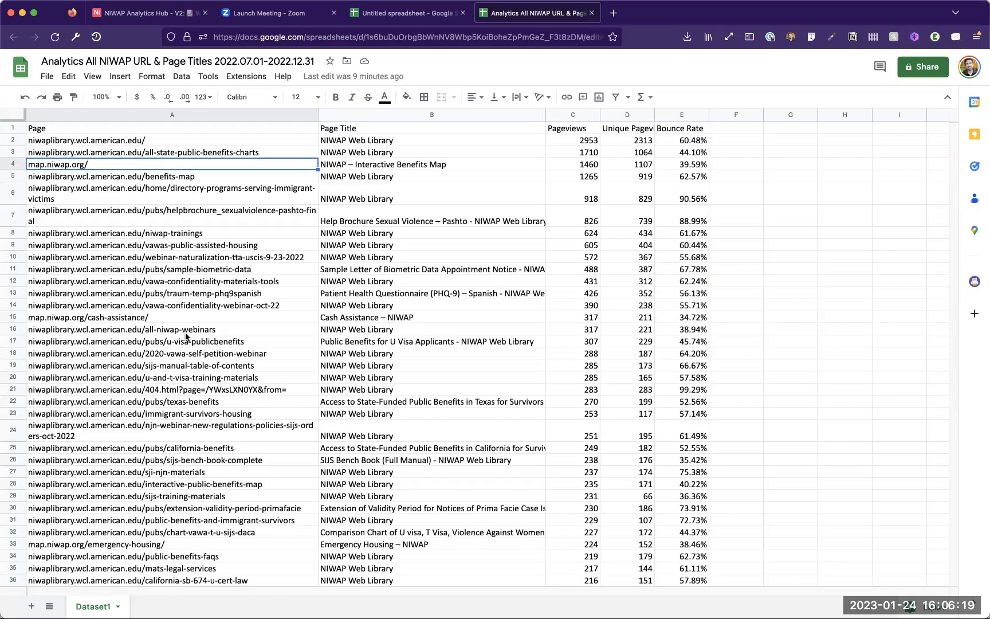
click(197, 318)
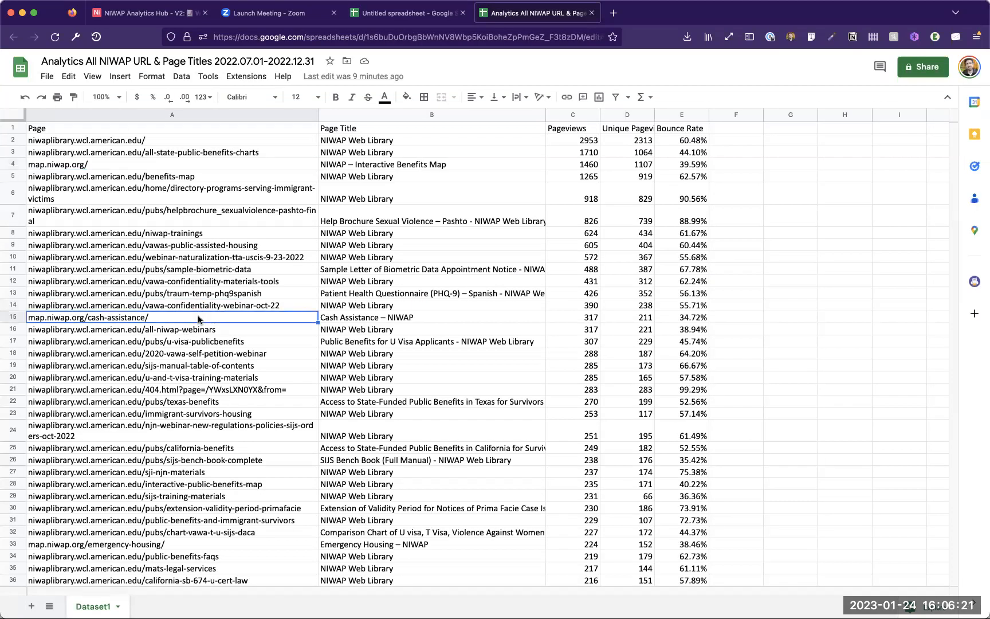
click(182, 140)
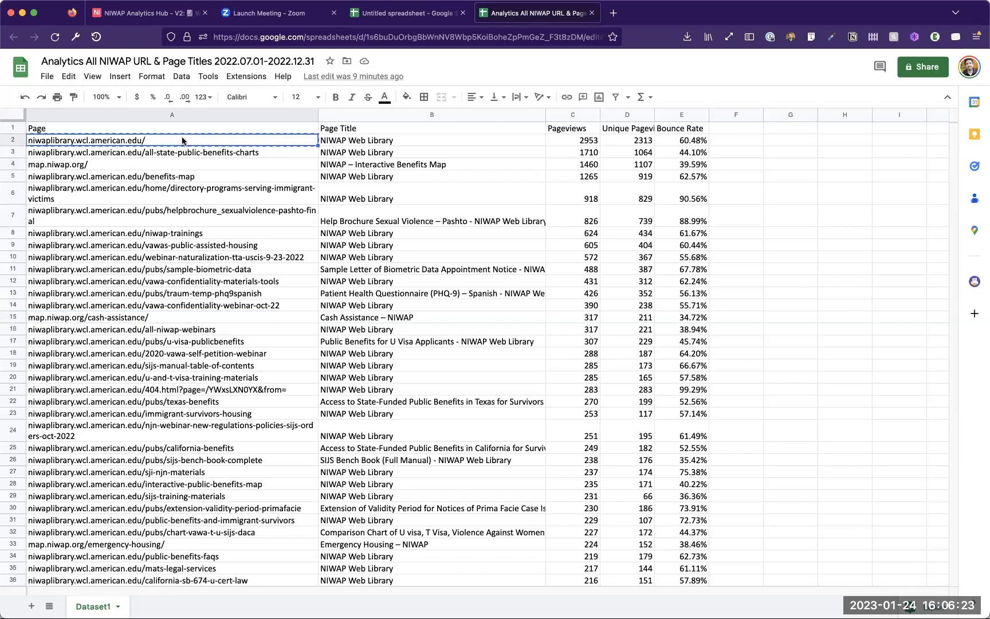
key(ctrl+f)
text(niwaplibrary.wcl.american.edu/)
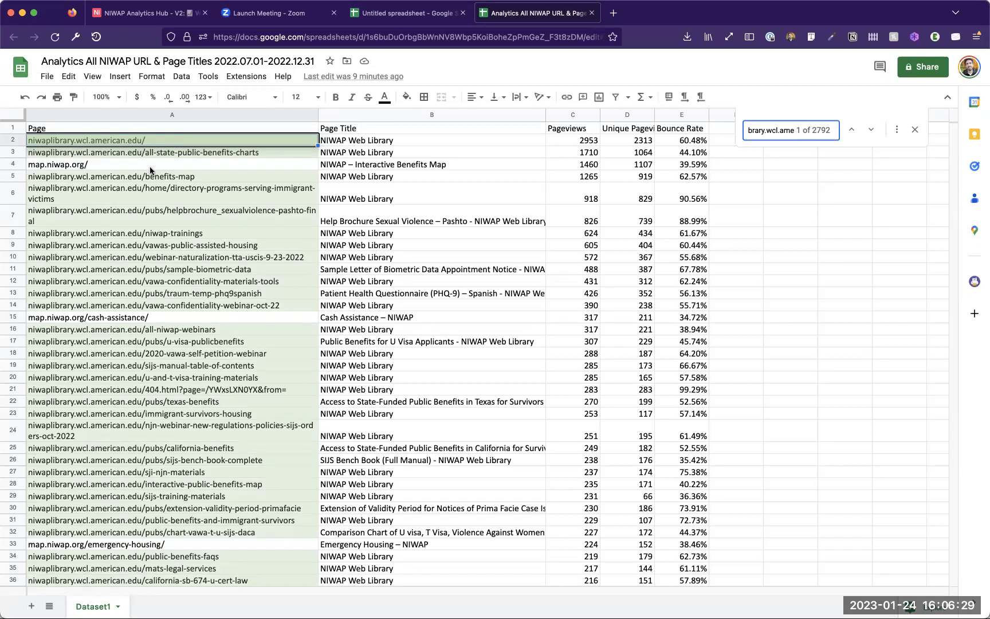
Step: Examine the URLs matched in the Page column for duplicates and pages on other domains
scroll(155, 236, down, 10)
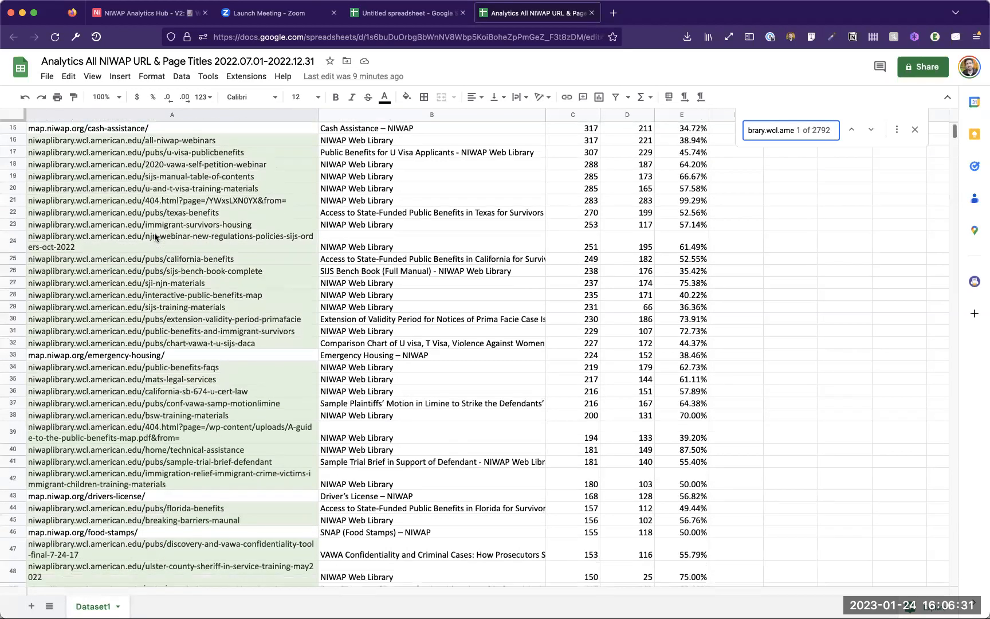
click(153, 390)
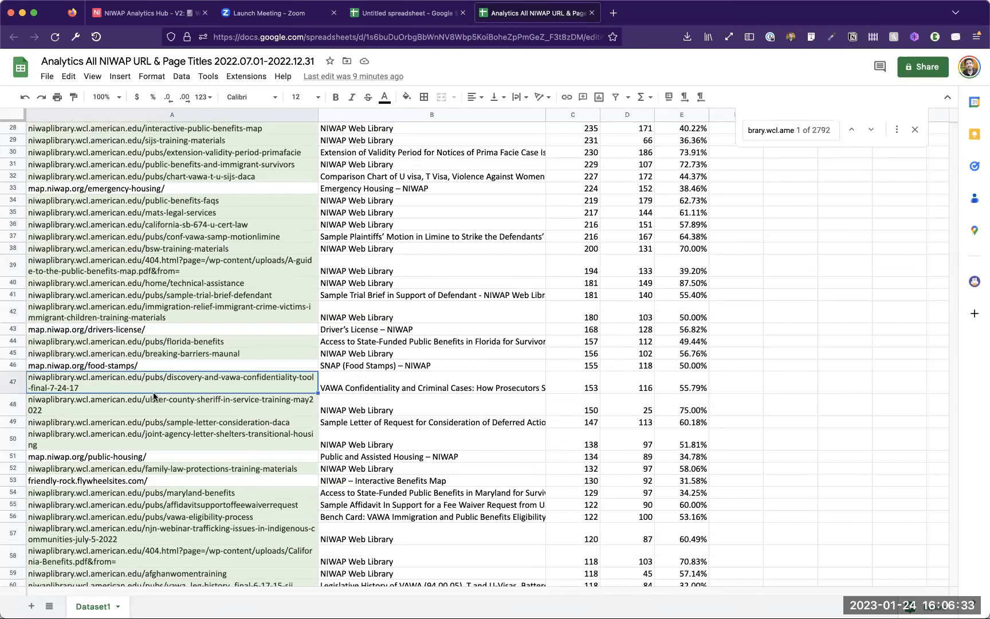
scroll(183, 426, down, 4)
scroll(185, 412, down, 3)
click(192, 376)
scroll(198, 321, down, 3)
scroll(200, 292, down, 1)
click(209, 284)
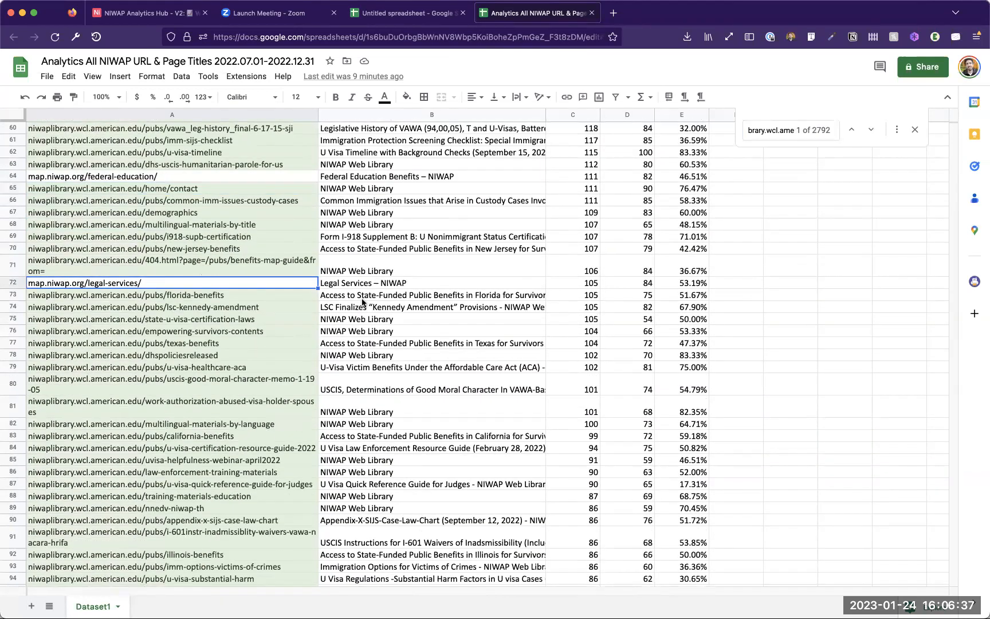
scroll(362, 302, down, 10)
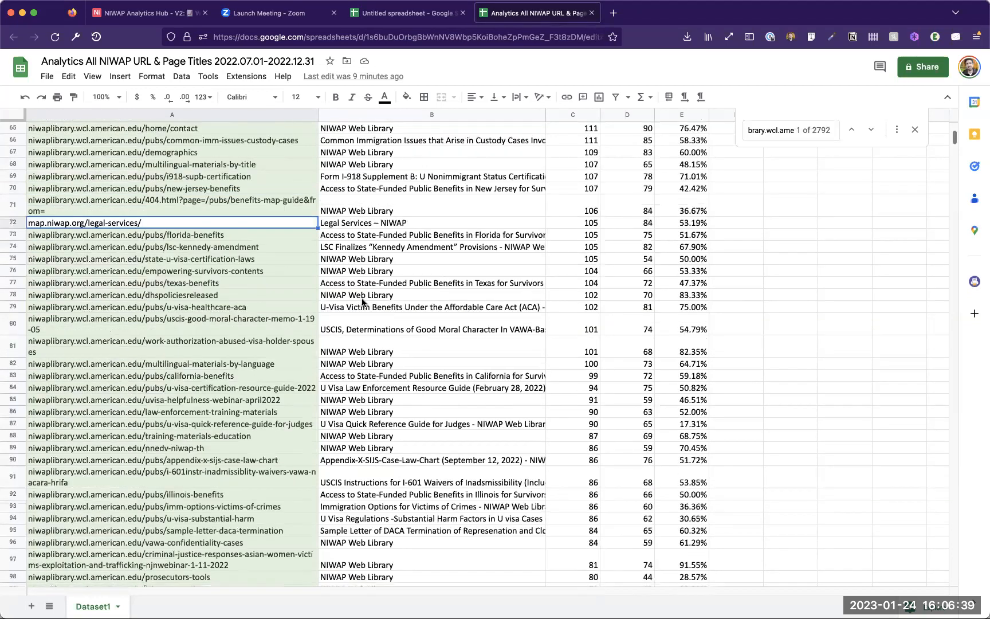
scroll(344, 295, down, 12)
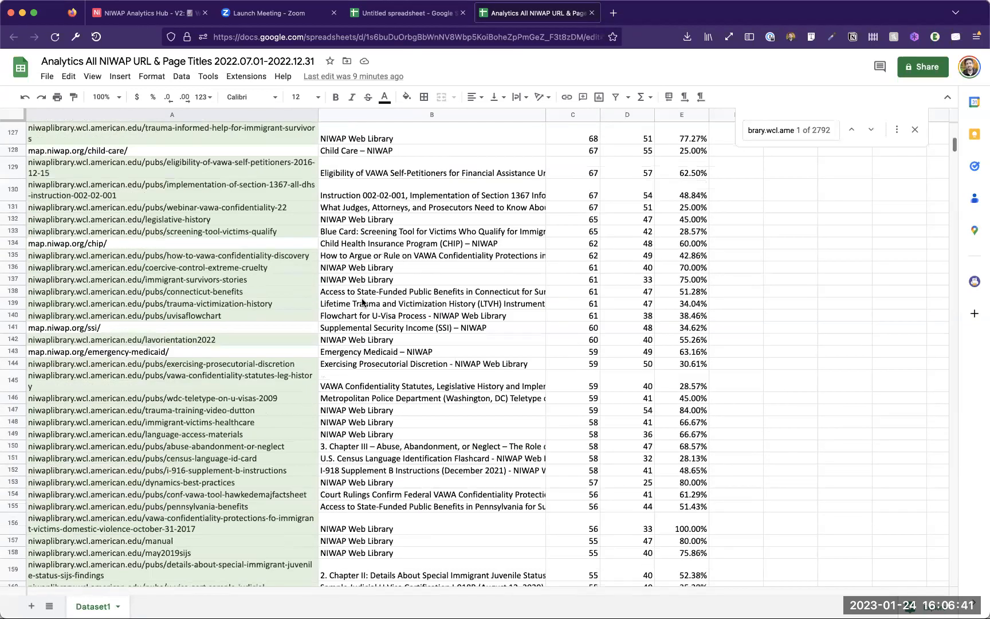
click(265, 265)
click(369, 228)
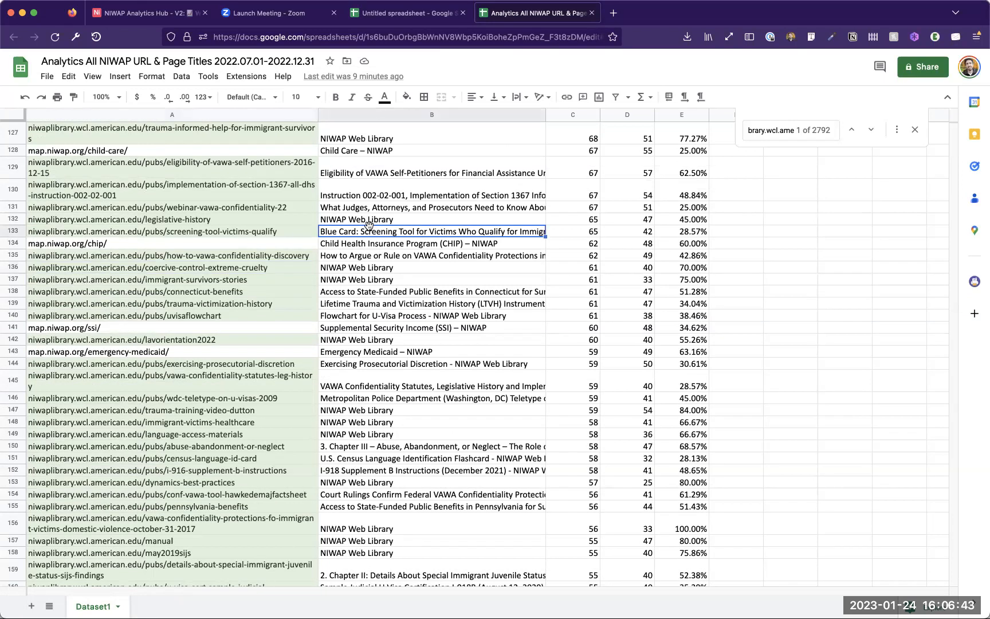
scroll(369, 226, down, 8)
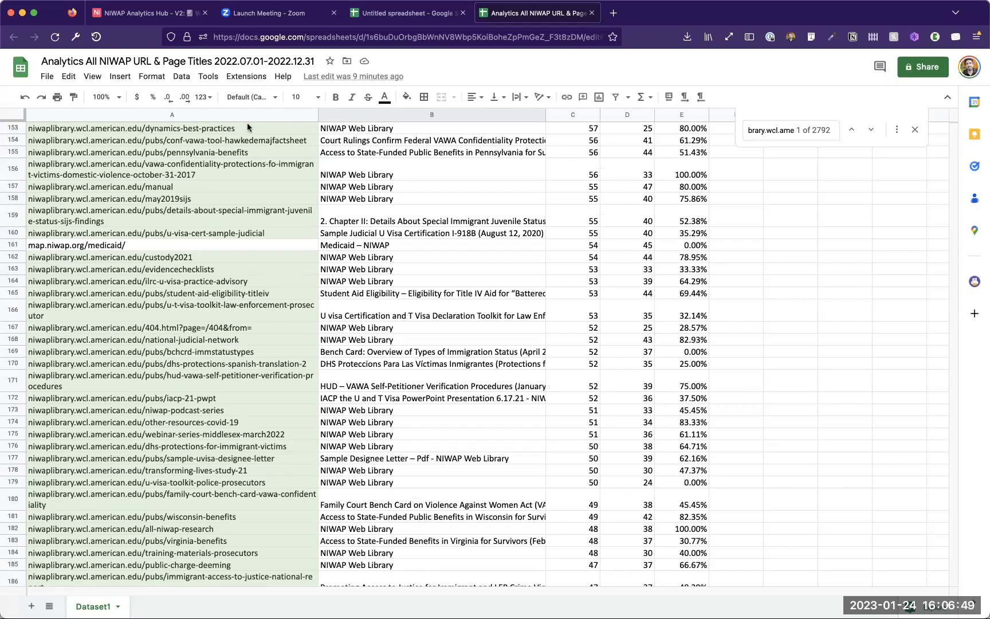
click(227, 197)
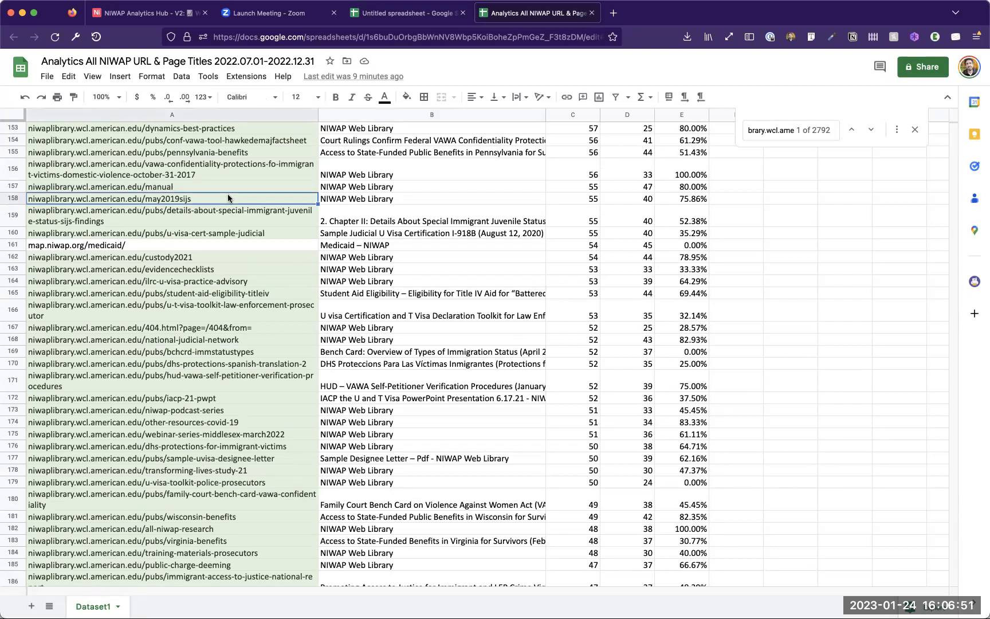
scroll(227, 197, up, 16)
scroll(227, 197, up, 20)
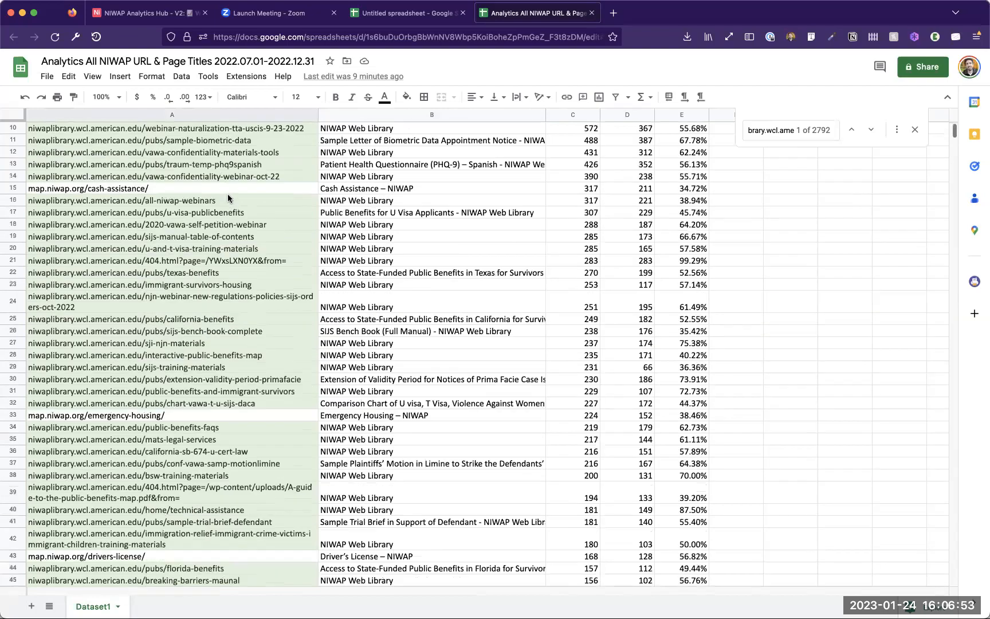
Step: Return to the Airtable import and examine the page URLs and pageview values of the records it would create
key(ctrl+shift+Tab)
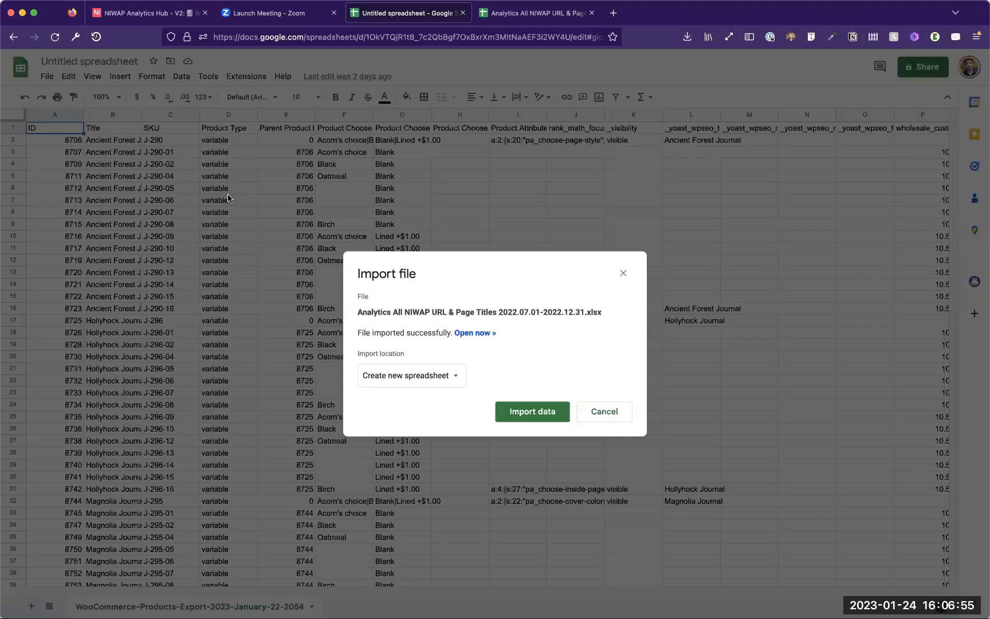
key(ctrl+Tab)
key(ctrl+shift+Tab)
key(ctrl+shift+Tab)
key(ctrl+shift+Tab)
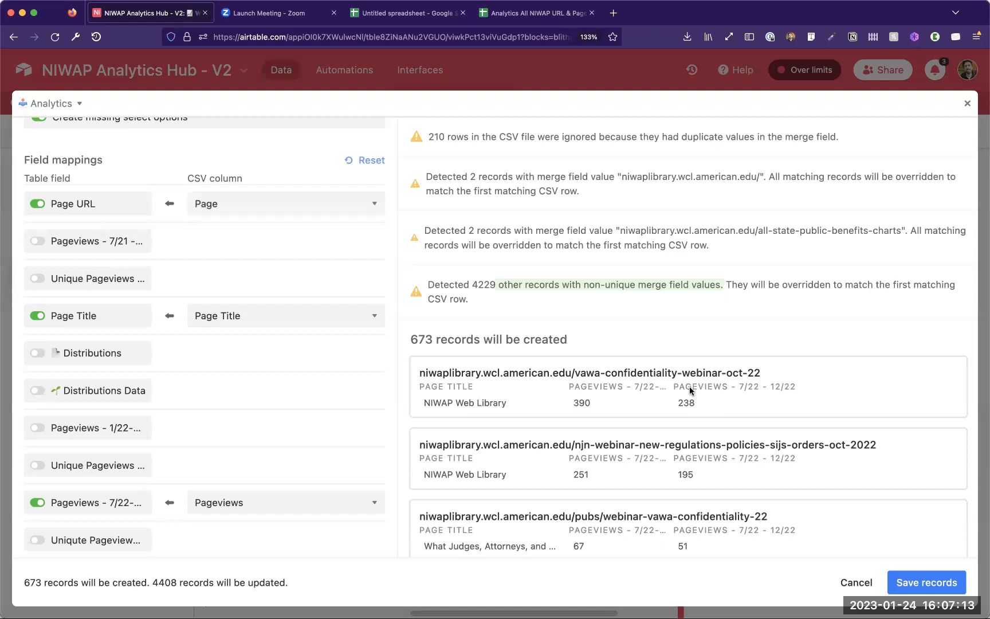
scroll(690, 390, down, 1)
scroll(690, 391, up, 1)
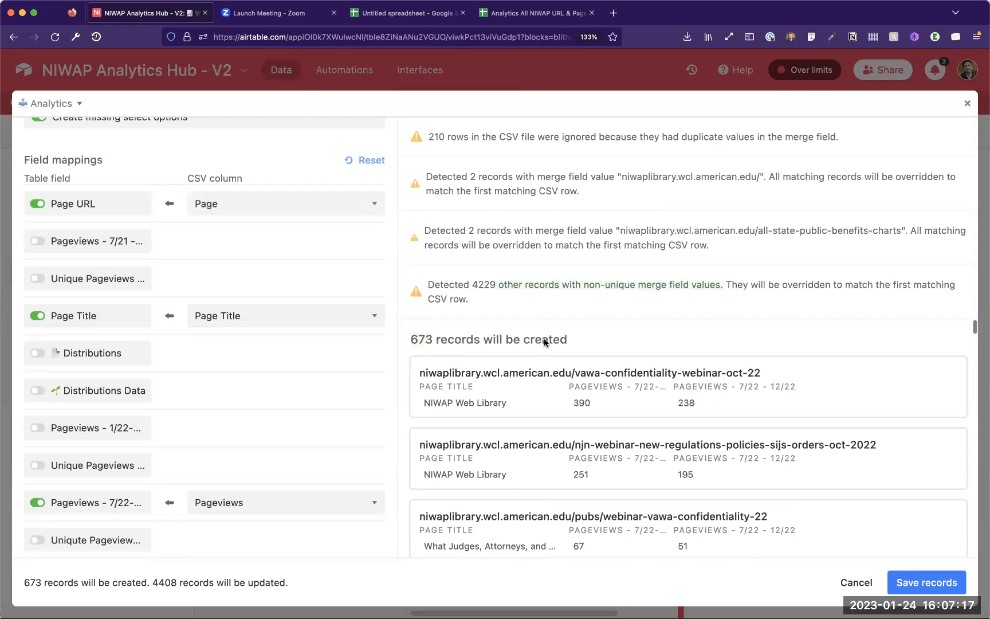
scroll(544, 338, down, 3)
scroll(543, 338, down, 15)
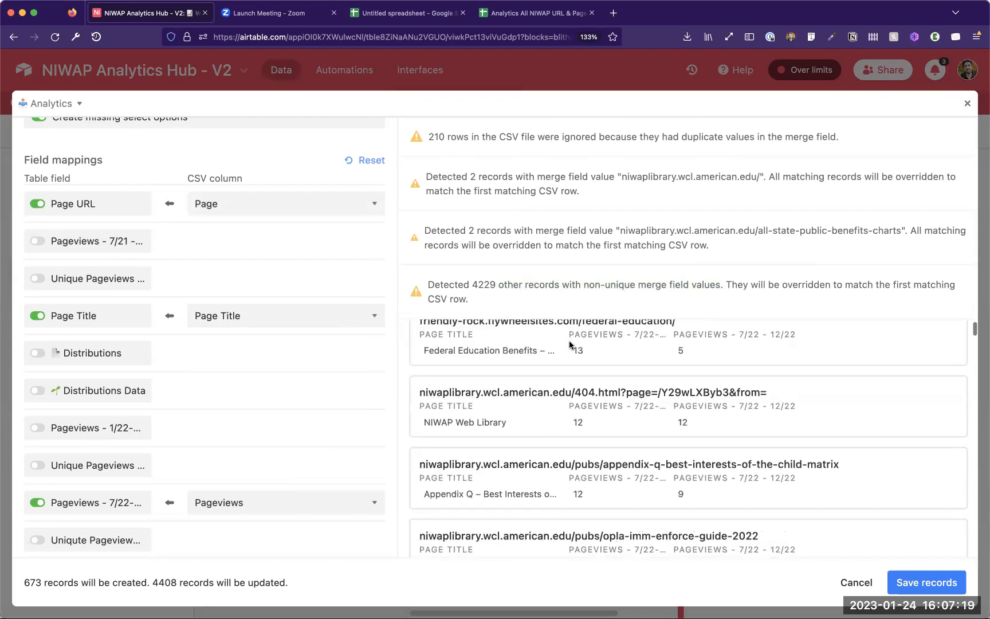
scroll(570, 345, down, 1)
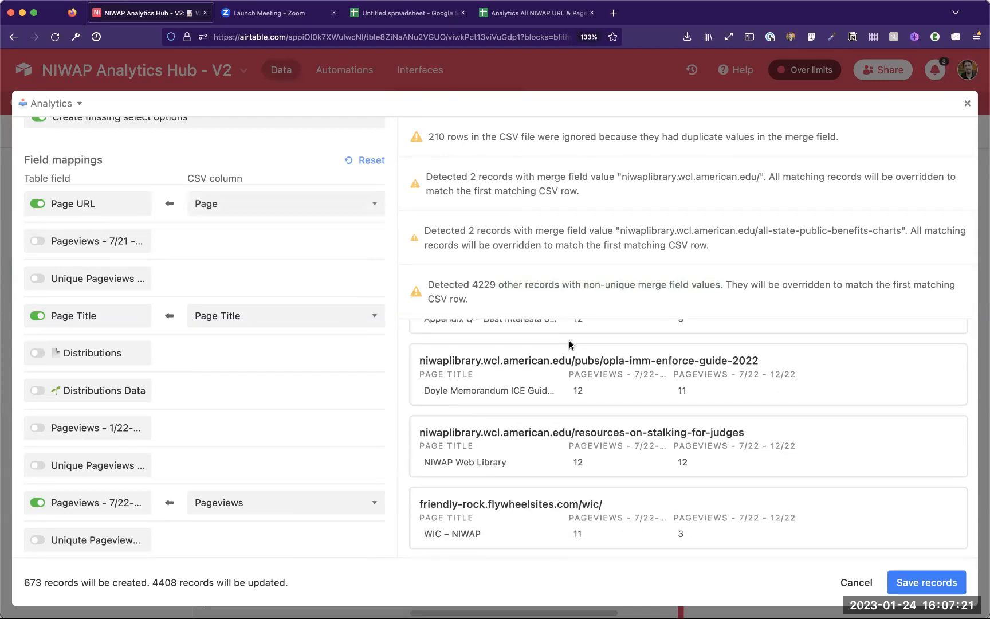
scroll(570, 345, up, 20)
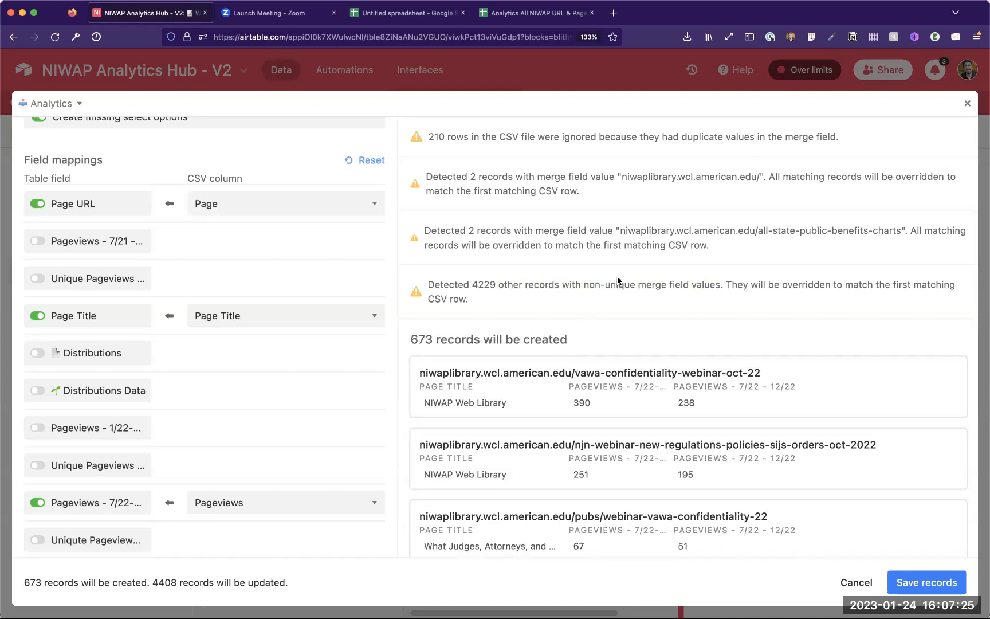
scroll(702, 438, down, 10)
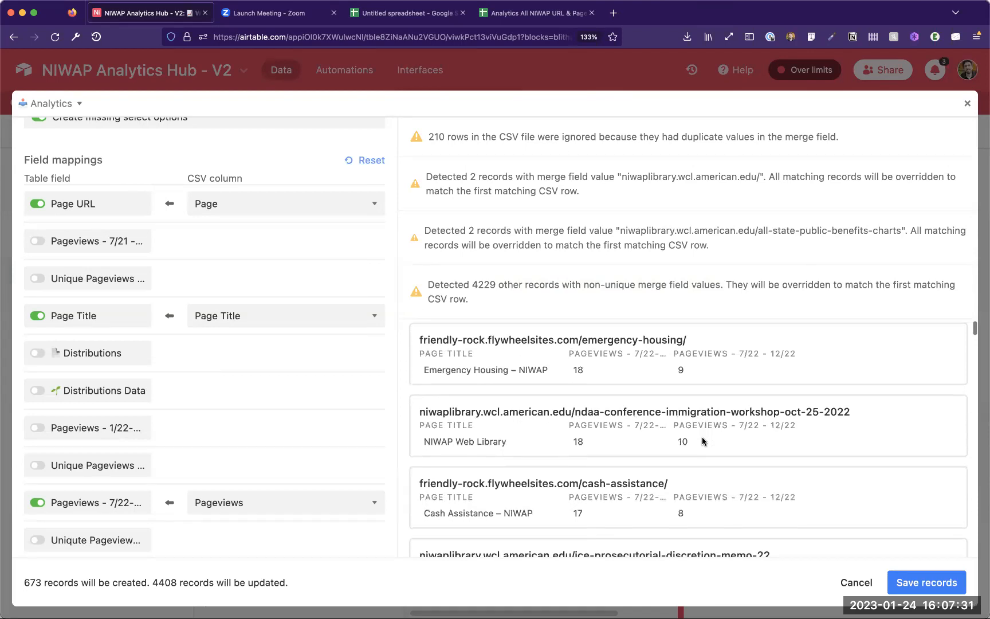
scroll(703, 441, down, 5)
scroll(702, 440, down, 3)
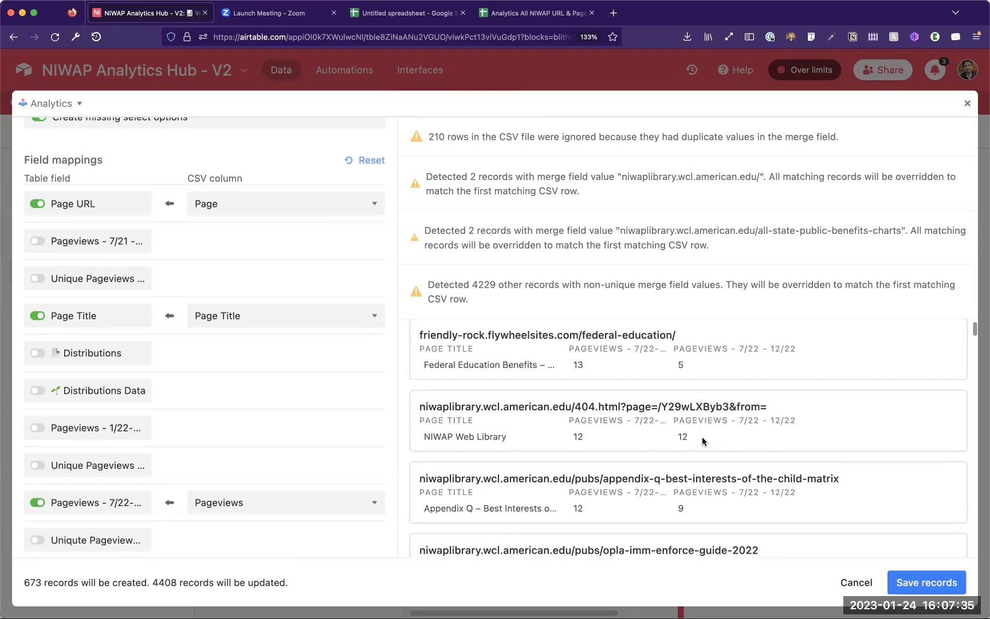
Step: Load app.getflywheel.com in a new browser tab and switch back to the Airtable import preview
key(ctrl+t)
key(ctrl+w)
key(ctrl+t)
text(app.g)
key(Return)
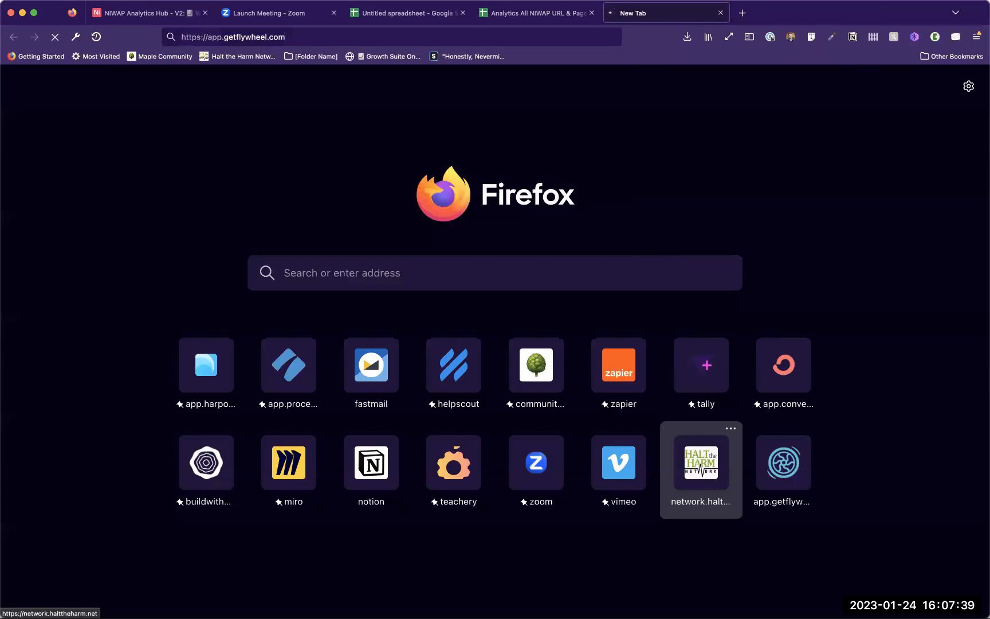
key(ctrl+shift+Tab)
key(ctrl+shift+Tab)
key(ctrl+shift+Tab)
key(ctrl+shift+Tab)
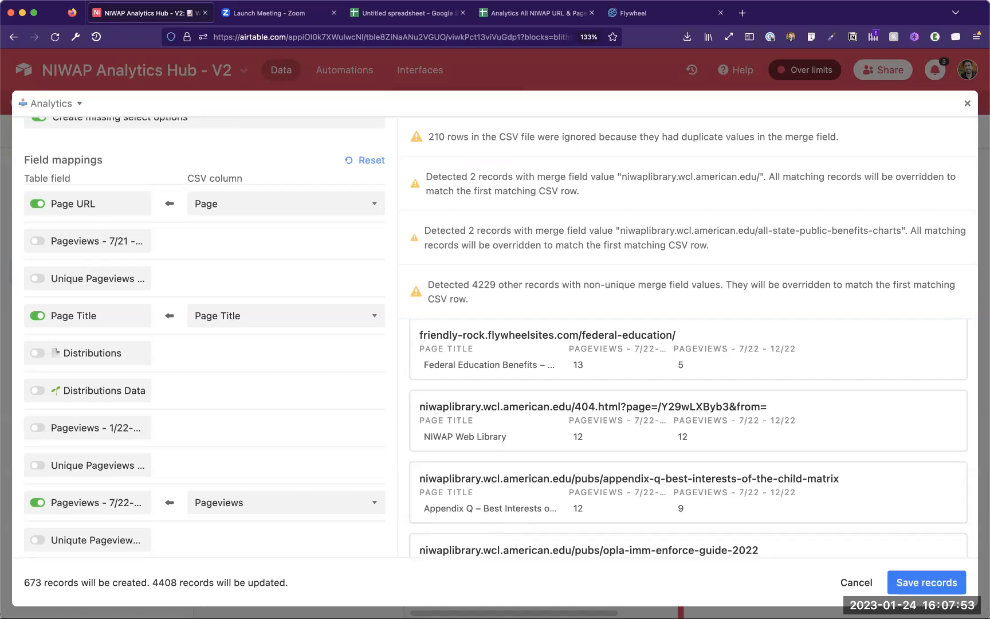
Step: Visit friendly-rock.flywheelsites.com in a new browser tab and follow its link to the niwap.org/benefits-map page
key(super+t)
text(friendly-rock.flywheelsites.com)
key(Return)
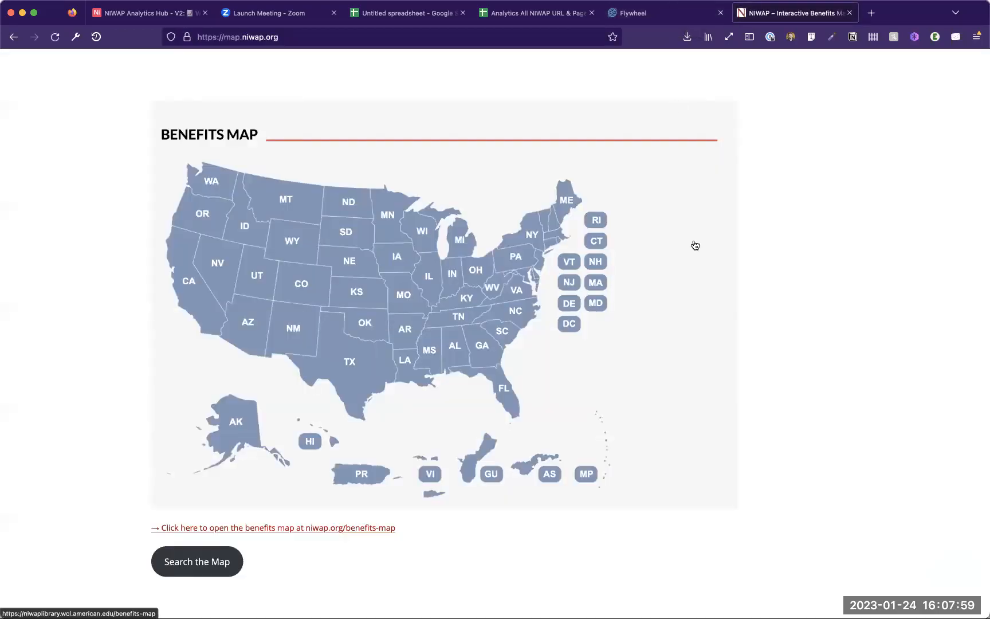
click(205, 528)
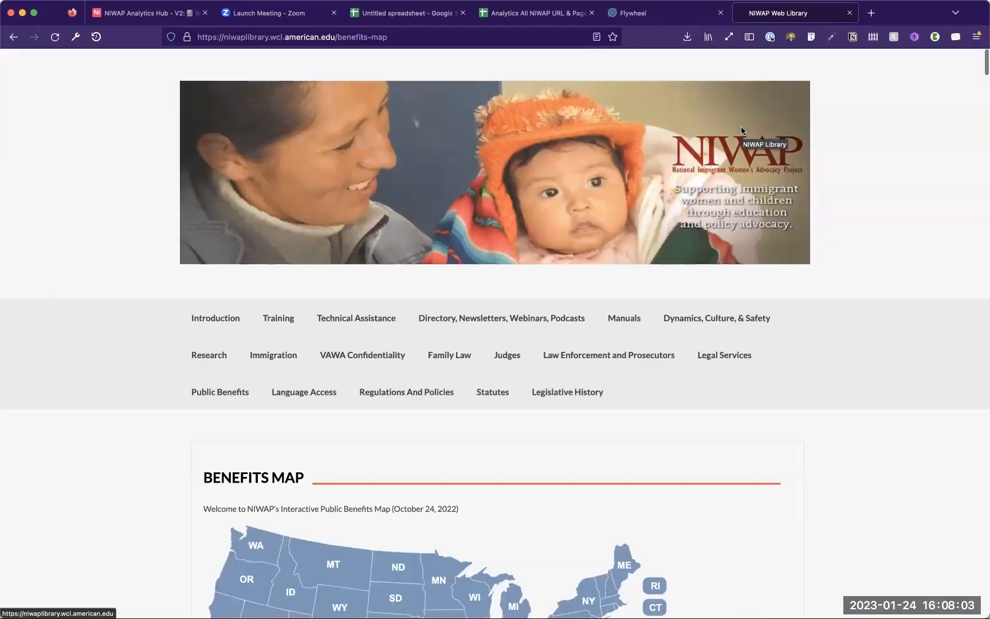
Step: Check the Flywheel tab, return to the NIWAP Web Library tab and go to niwaplibrary.wcl.american.edu/dashboard
key(ctrl+shift+Tab)
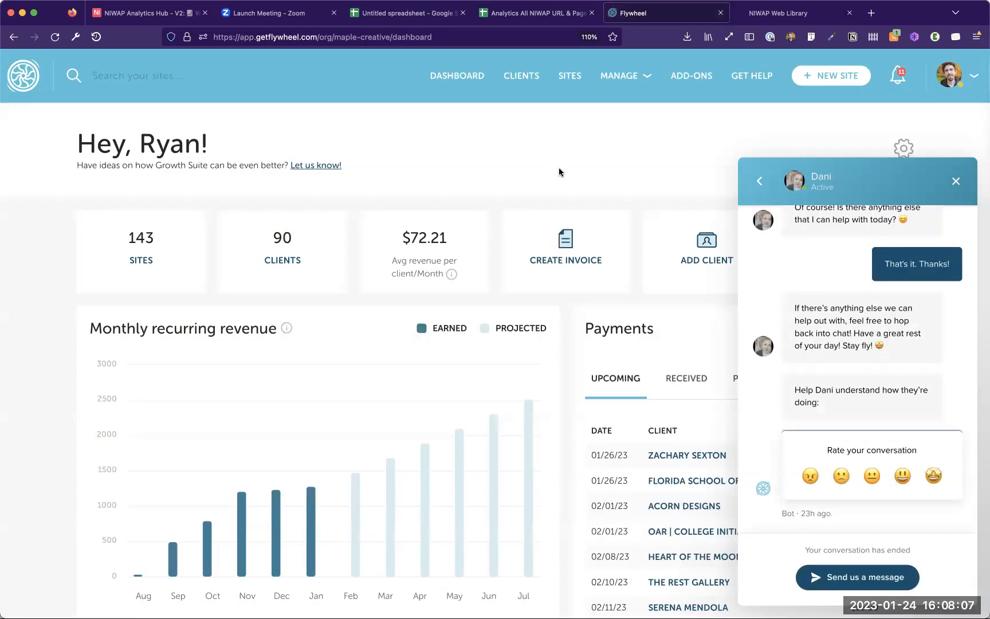
key(ctrl+Tab)
click(390, 29)
key(Right)
key(alt+shift+Left)
key(alt+shift+Left)
text(dashboard)
key(Return)
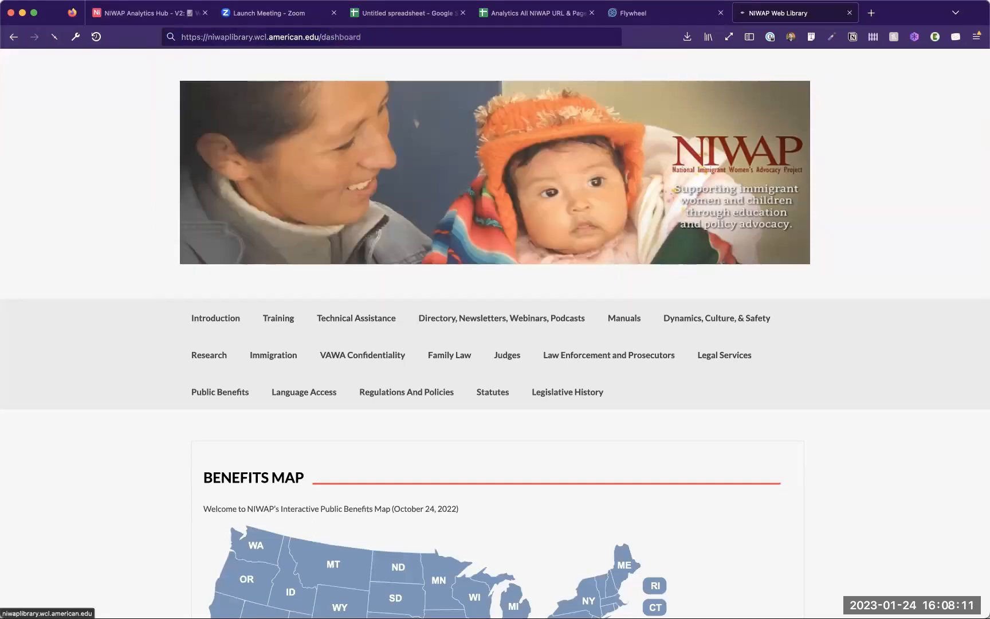
Step: Log in to the NIWAP Library WordPress site with the saved username and password
key(super+backslash)
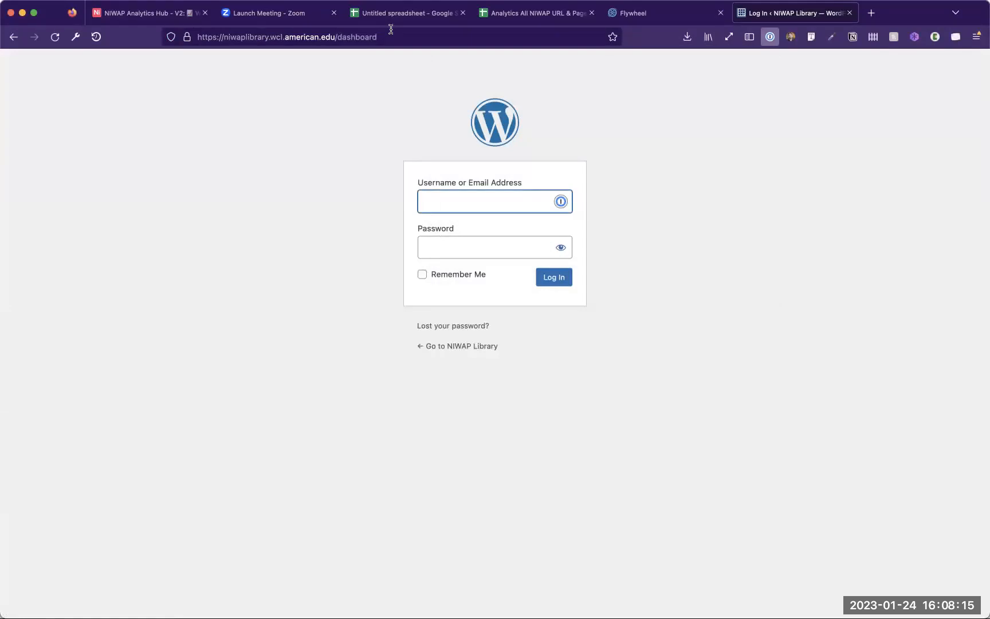
key(super+backslash)
key(Return)
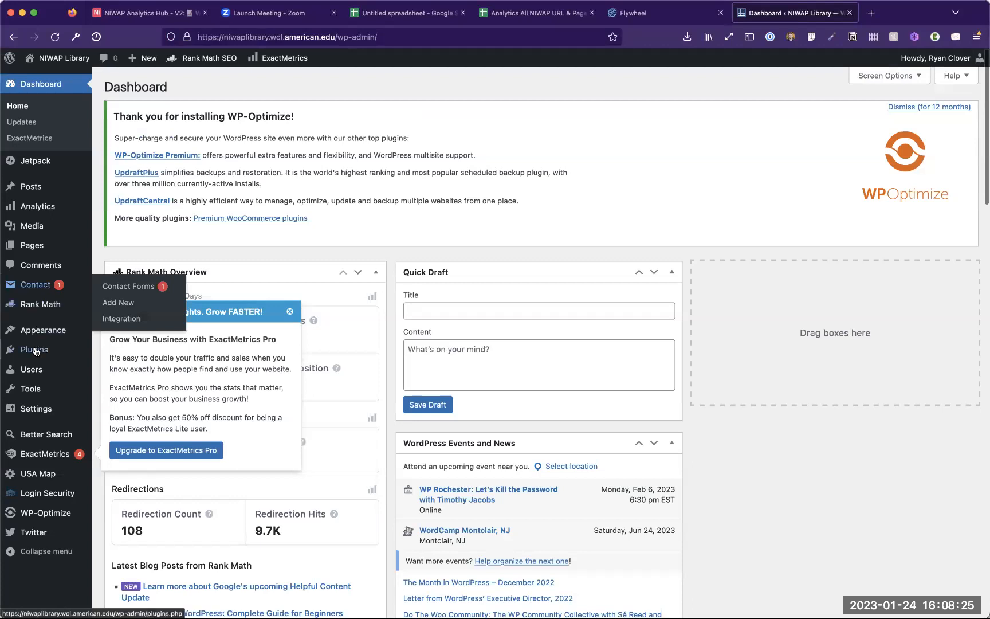
Step: Open Better Search Replace and set it to search for friendly-rock.flywheelsites.com and replace with friendly-rock.flywheelsites.com2
mouse_move(43, 443)
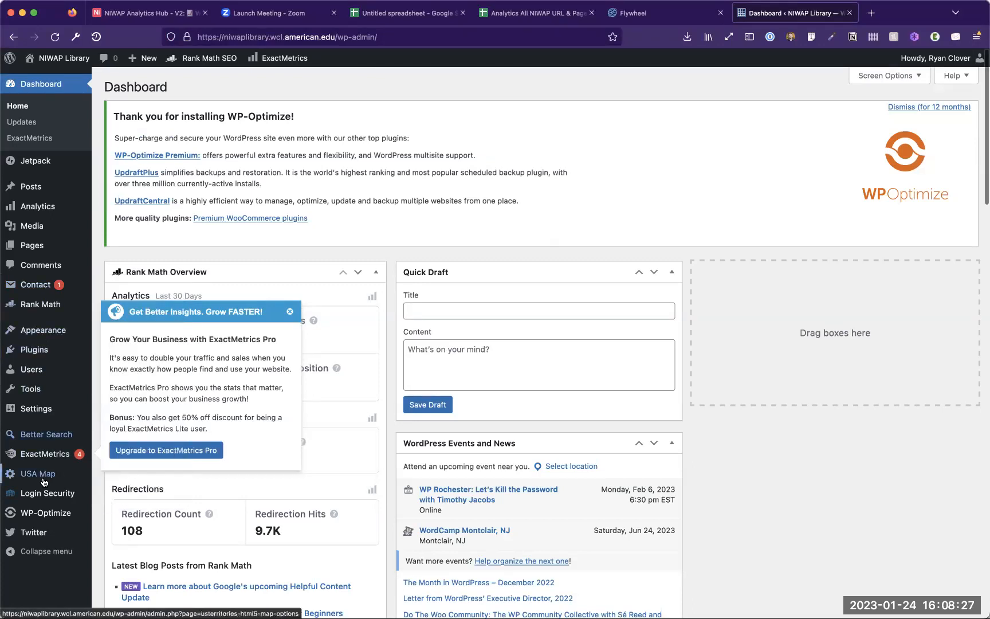
mouse_move(39, 345)
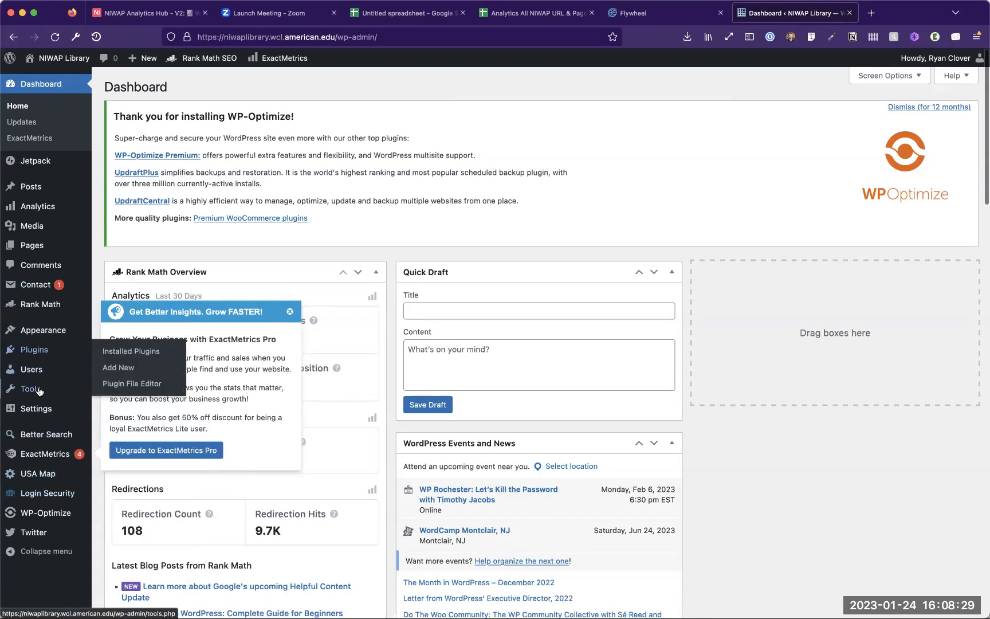
mouse_move(40, 389)
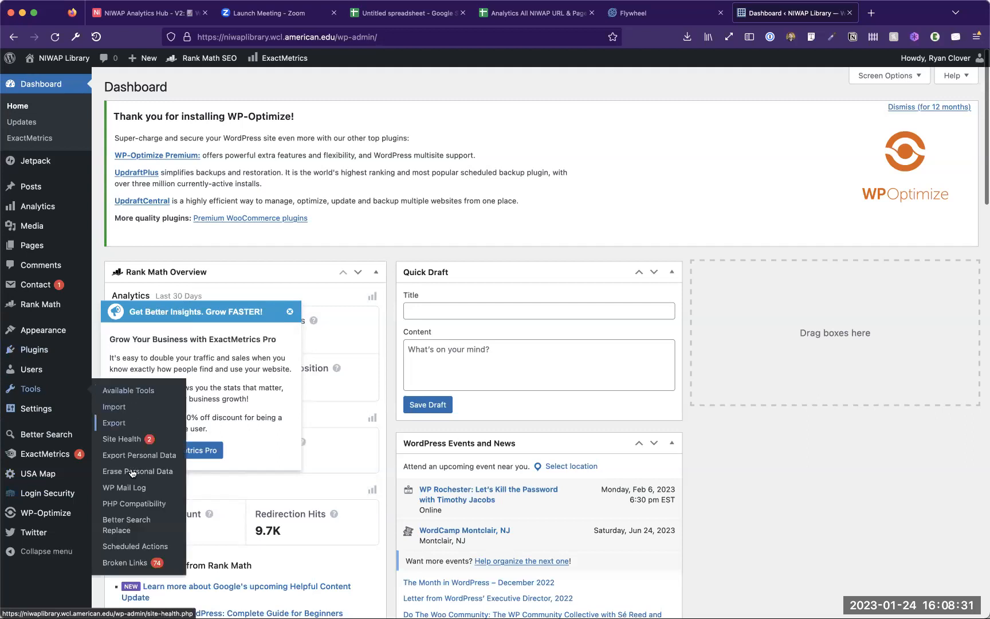
click(139, 523)
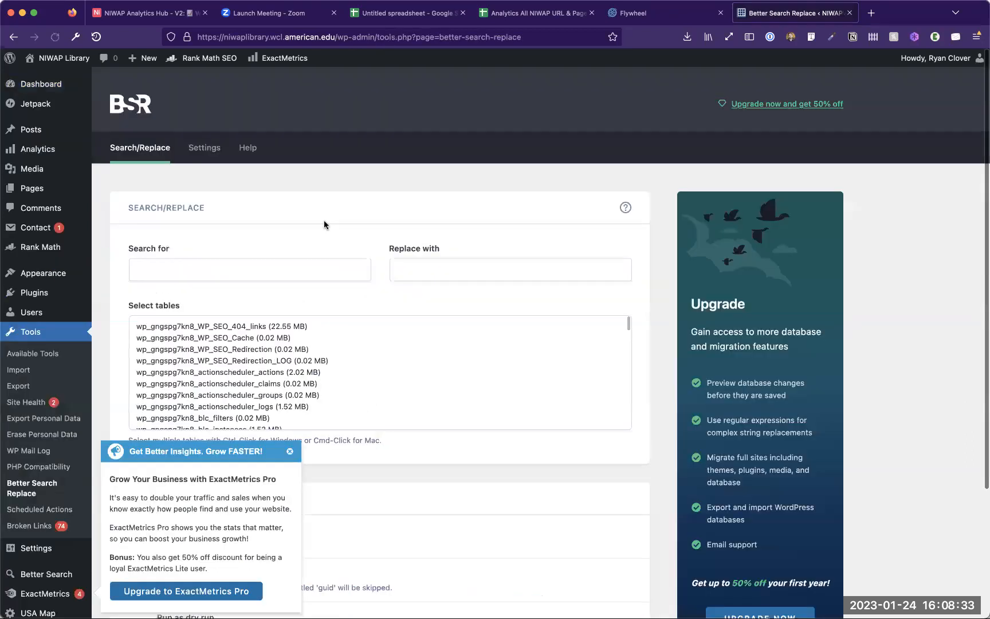
click(239, 265)
text(friendly-rock.flywheelsites.com)
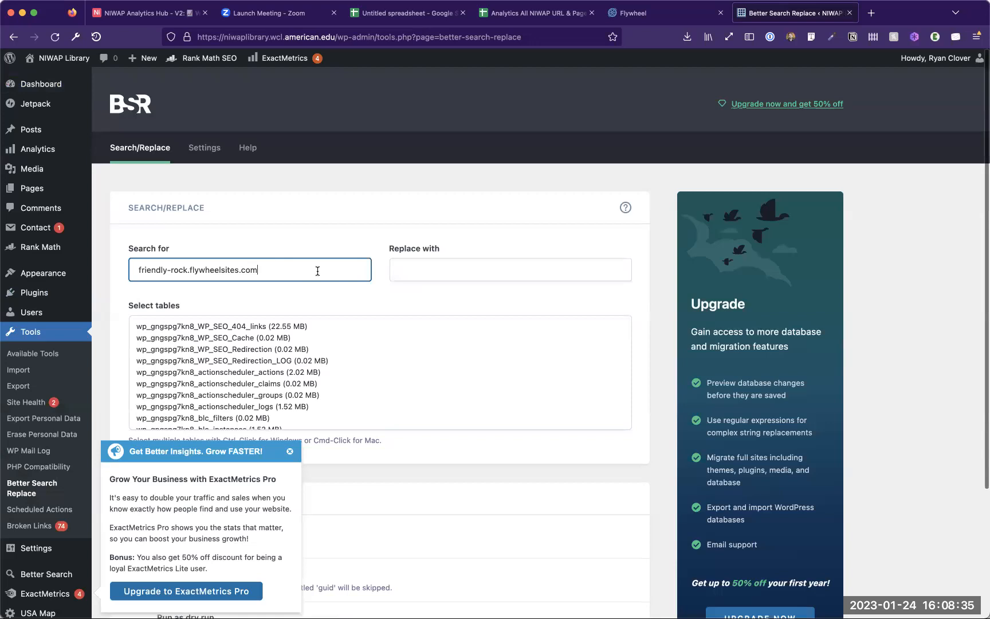
click(427, 264)
text(friendly-rock.flywheelsites.com)
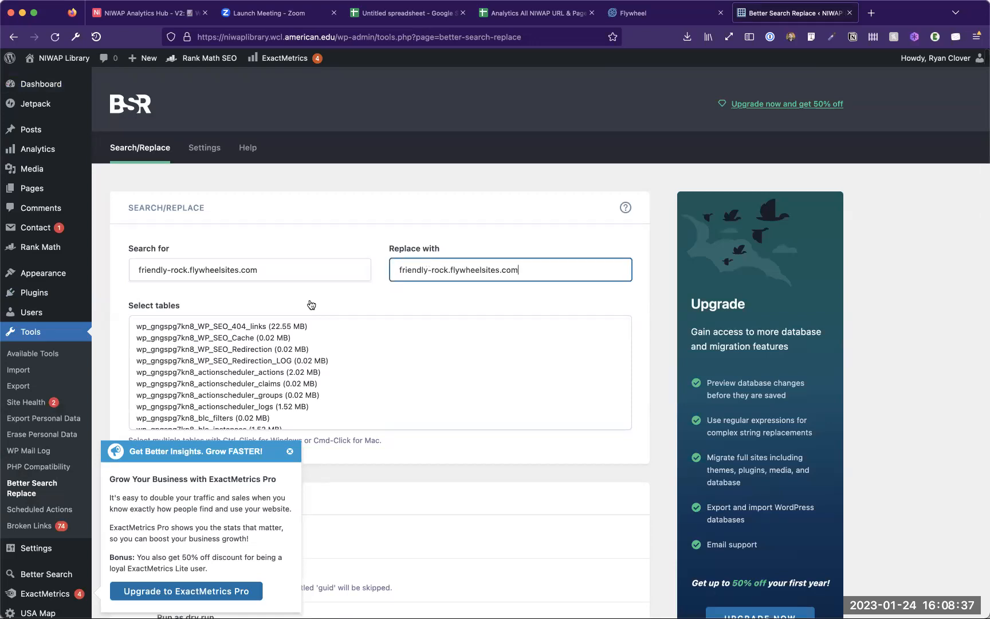
text(2)
Step: Close the ExactMetrics promotion, select all database tables, and run the search/replace as a dry run
scroll(378, 314, down, 5)
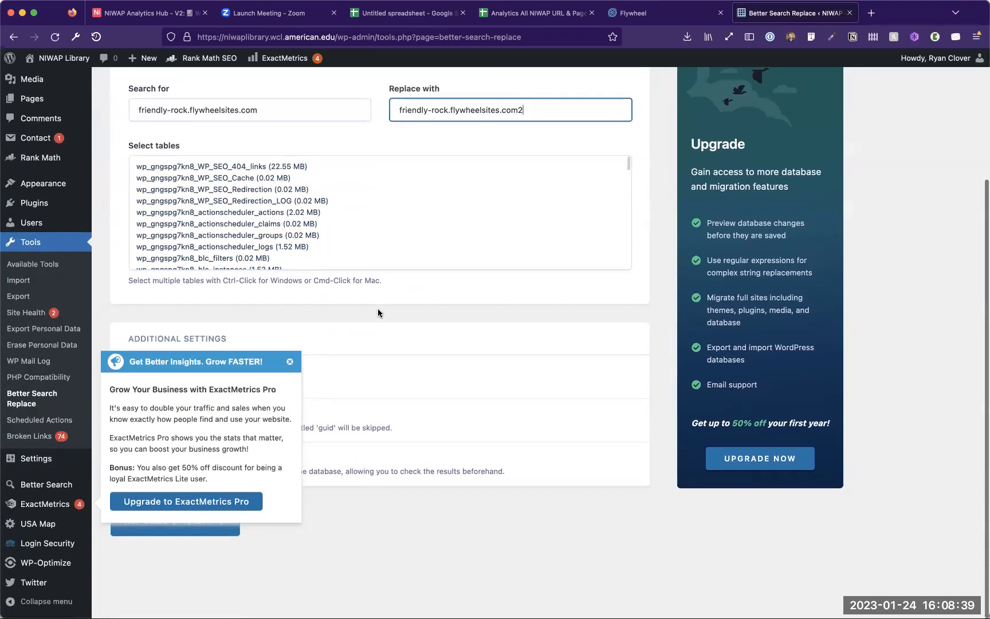
click(289, 362)
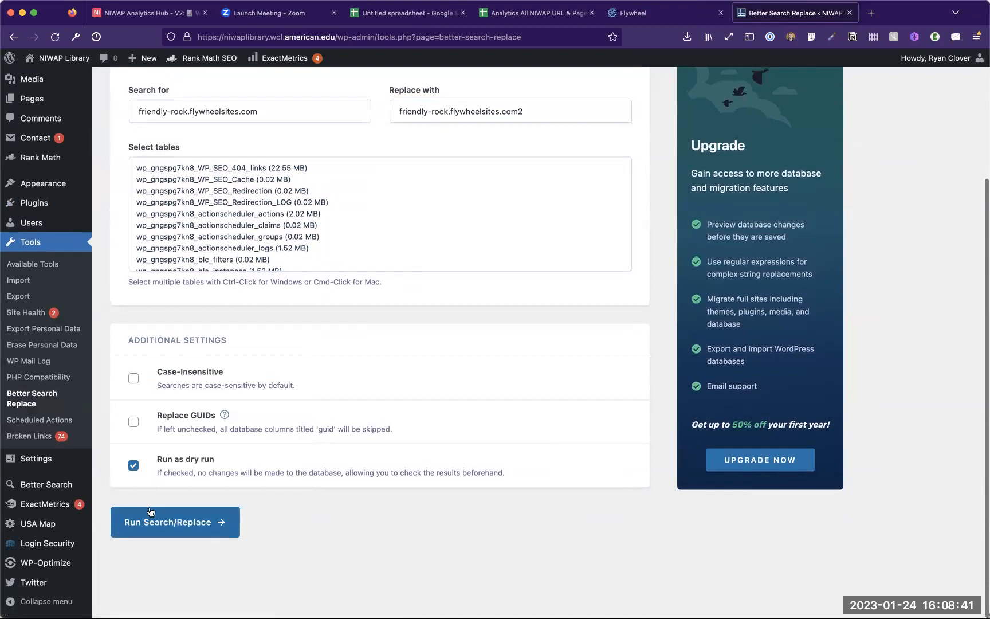
click(194, 203)
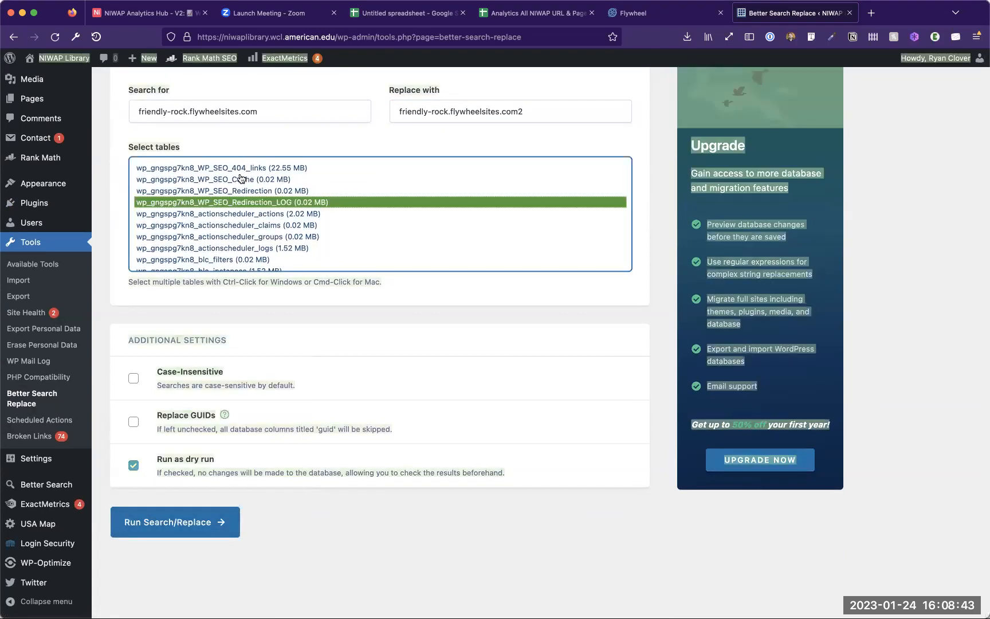
click(280, 313)
scroll(293, 239, up, 3)
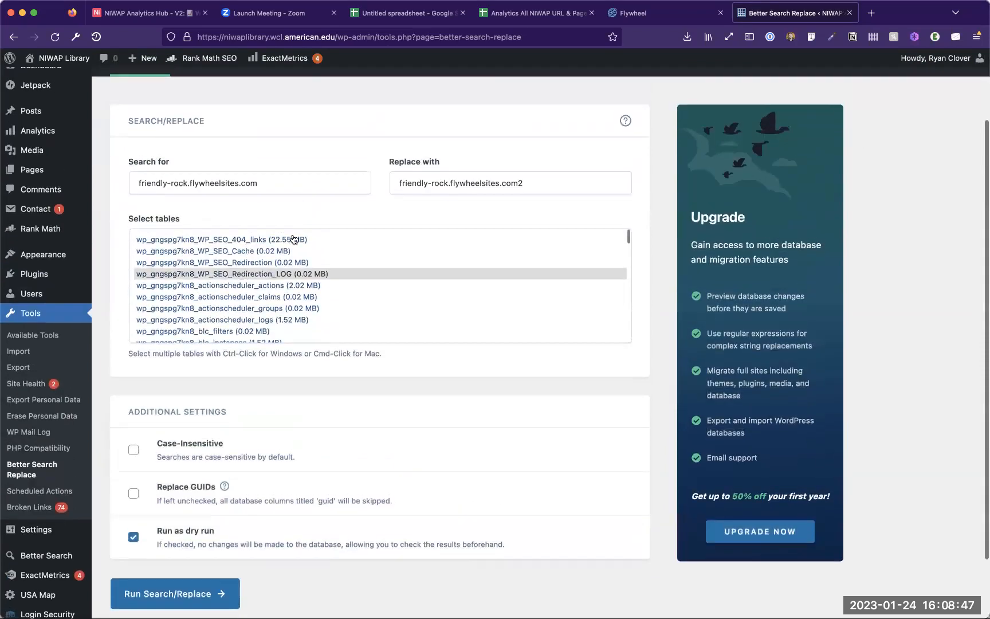
scroll(293, 239, down, 15)
shift+click(258, 332)
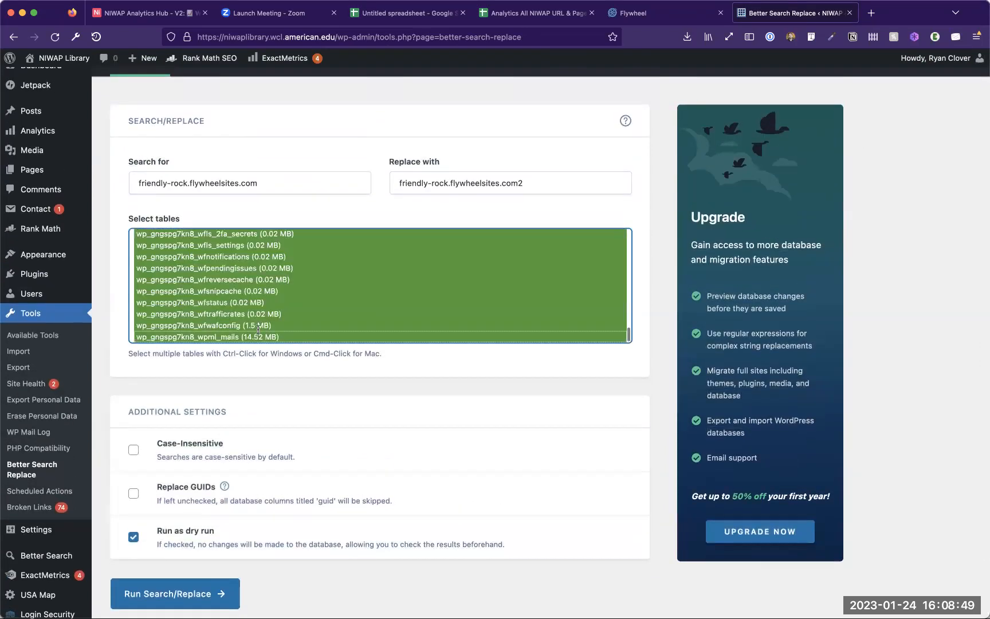
click(190, 593)
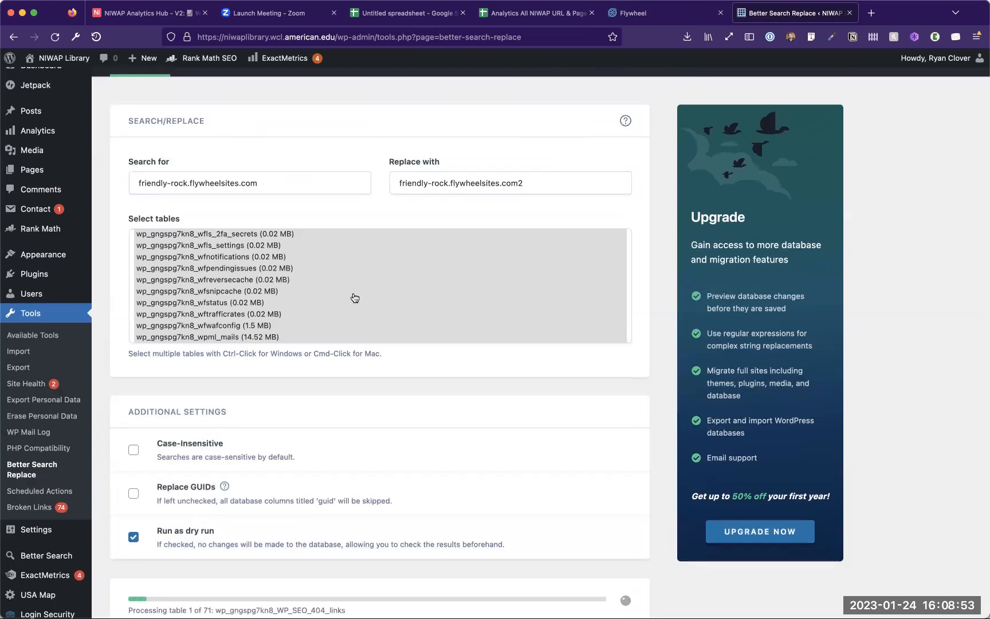
scroll(353, 297, up, 15)
scroll(534, 193, up, 3)
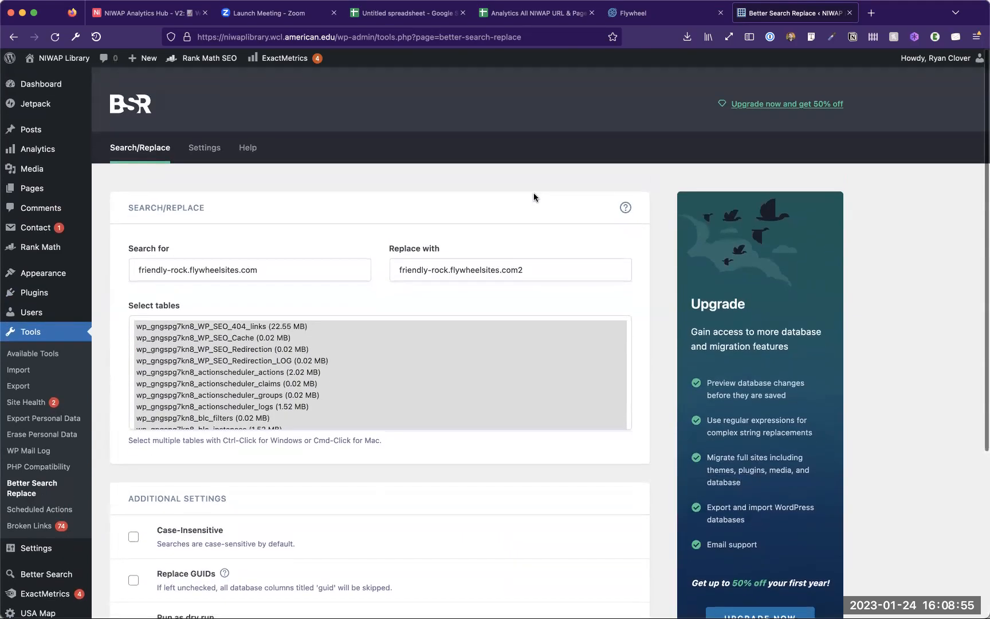
Step: Switch to the Airtable import preview, review the duplicate-value warnings and the record counts, and save the records
click(137, 8)
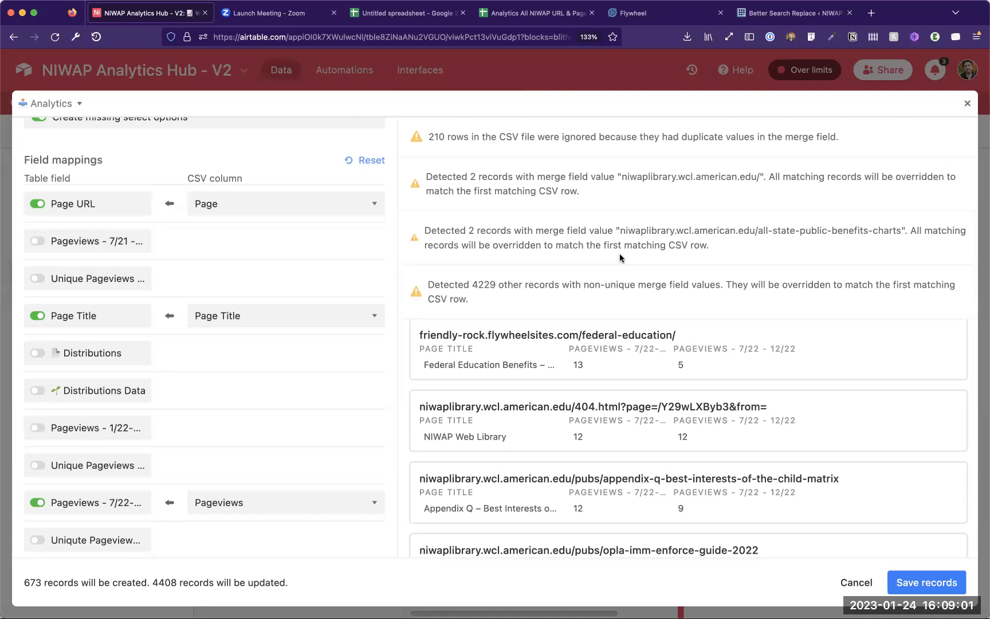
drag(441, 137, 695, 141)
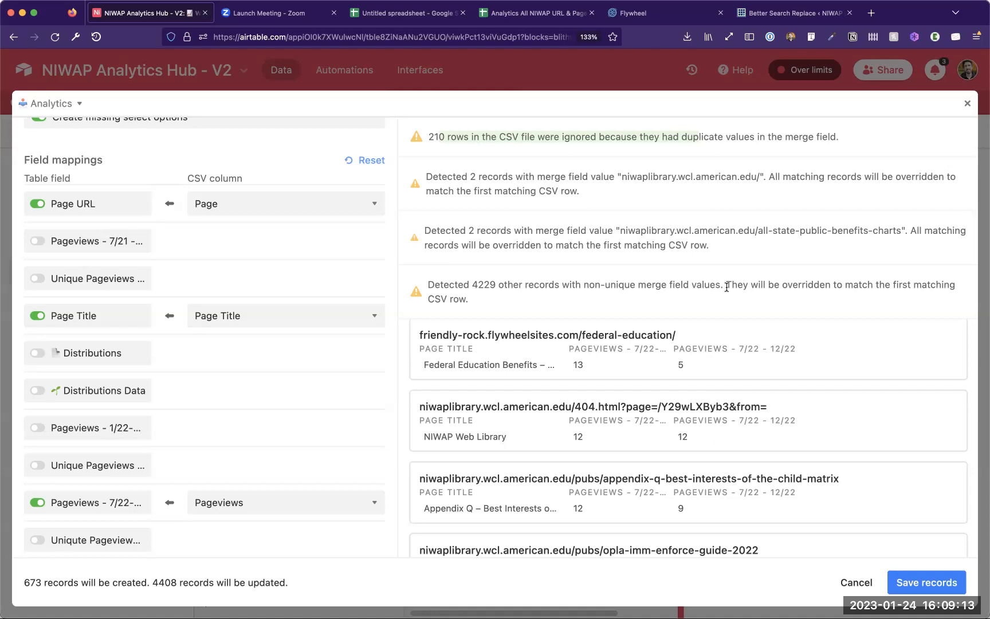
drag(448, 285, 484, 288)
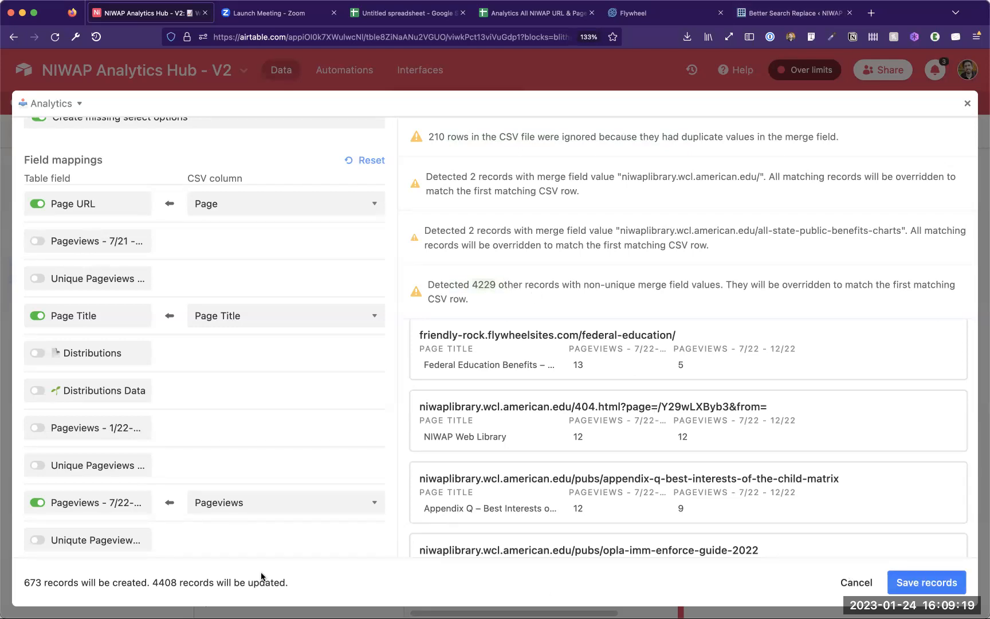
drag(24, 584, 145, 581)
click(161, 581)
double_click(161, 581)
click(928, 586)
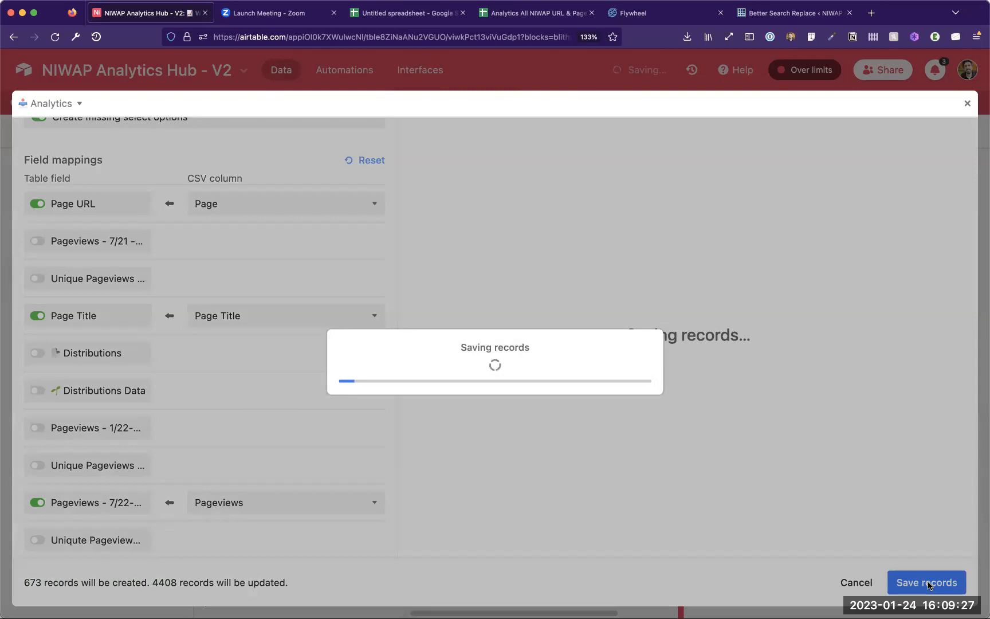
Step: Check the dry-run result, close the Better Search Replace page, and search the Flywheel sites for friendly-rock
click(761, 16)
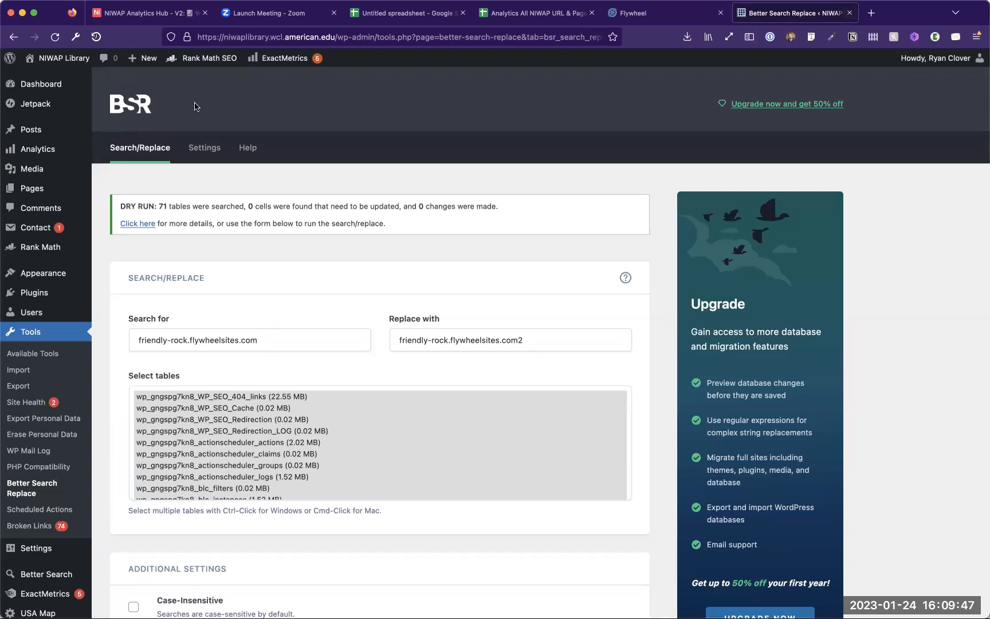
click(850, 13)
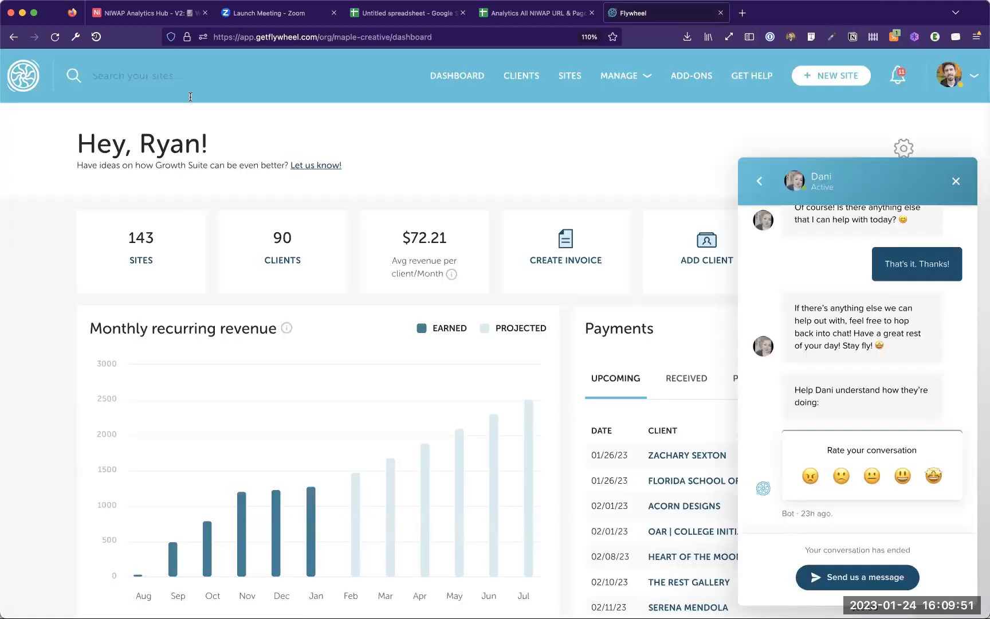
text(friendly-rock)
key(super+BackSpace)
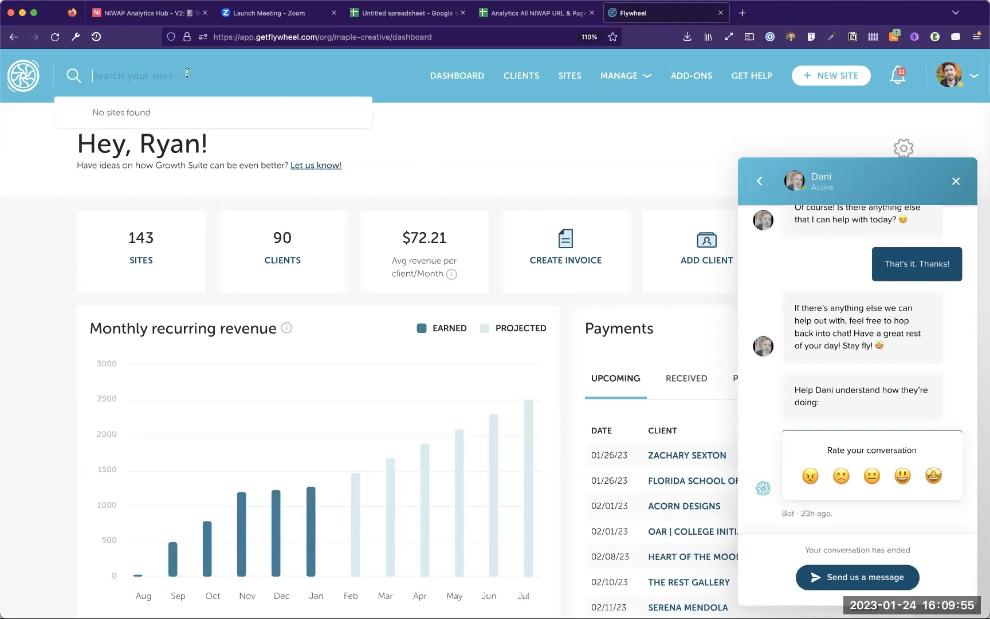
Step: Search Flywheel for "map", open the NIWAP Map site, and examine its domains with the support chat closed
text(map)
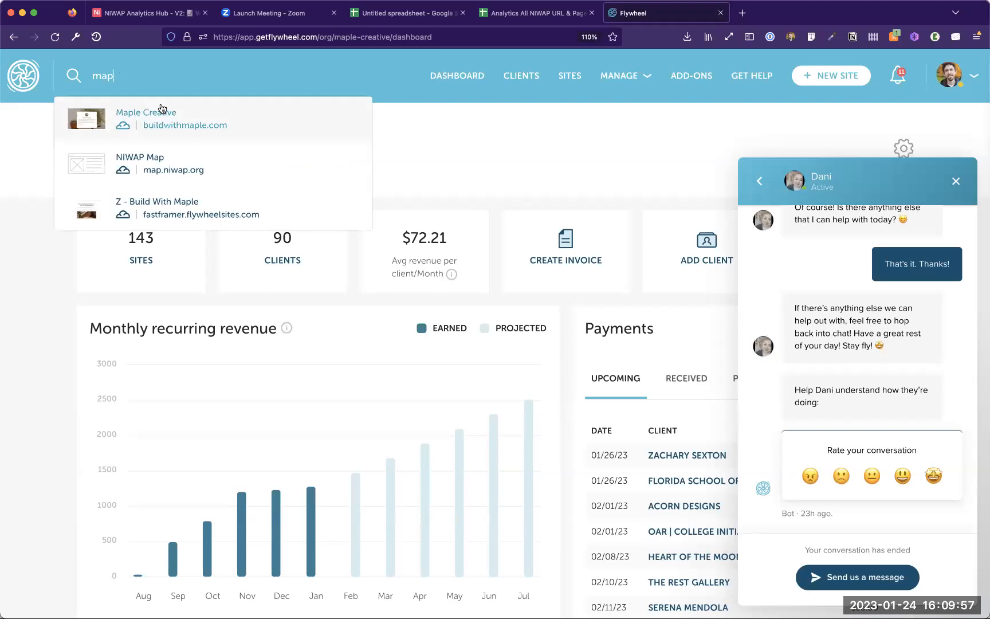
click(189, 163)
scroll(335, 290, down, 5)
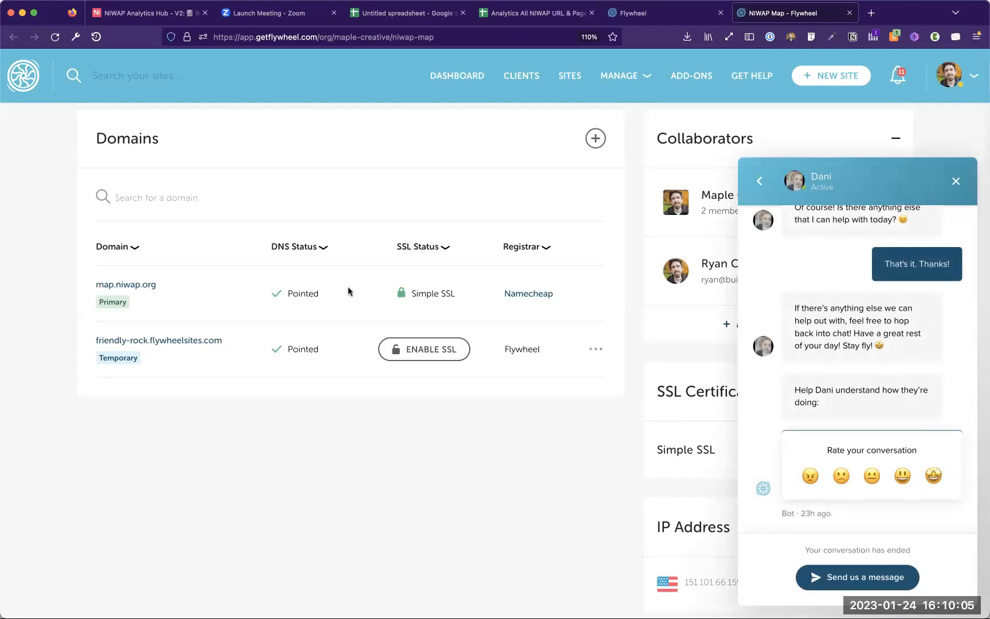
click(955, 181)
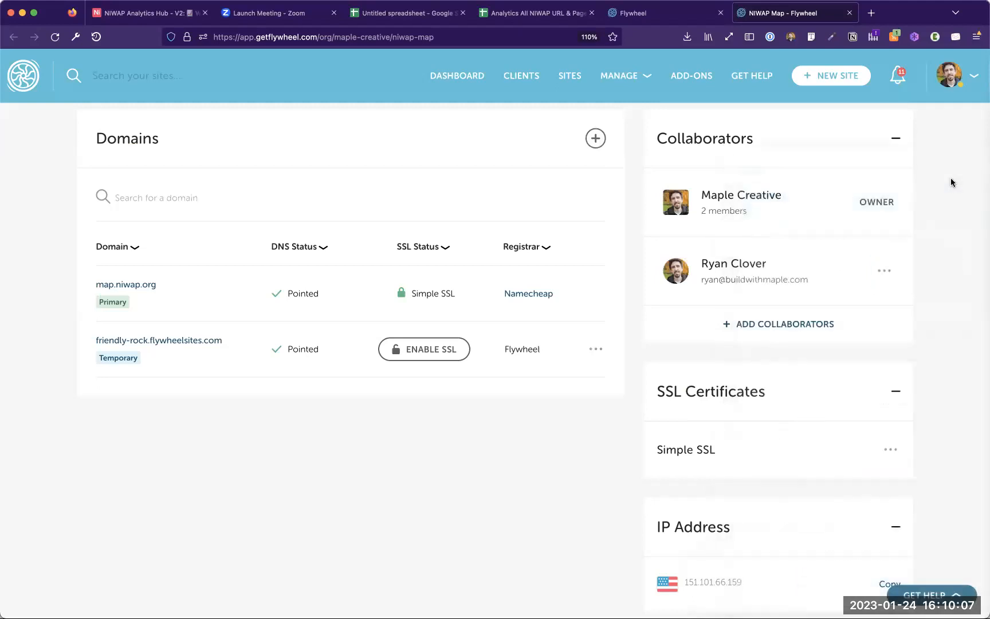
scroll(387, 348, up, 1)
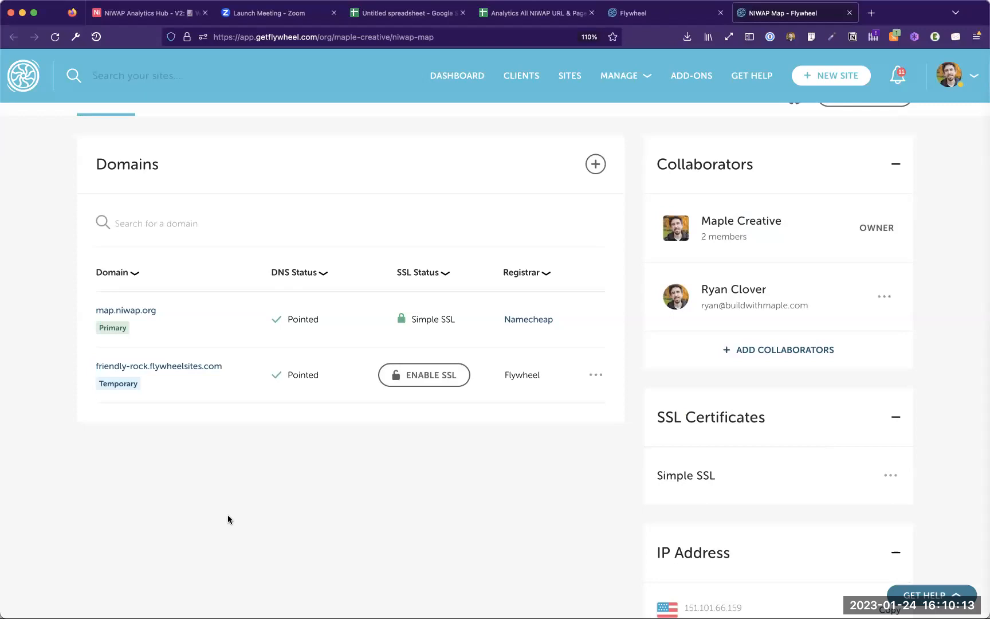
Step: Return to Airtable, close the extensions pane, and examine the Pageviews - 7/22 - 12/22 values in the Website Analytics table
click(147, 12)
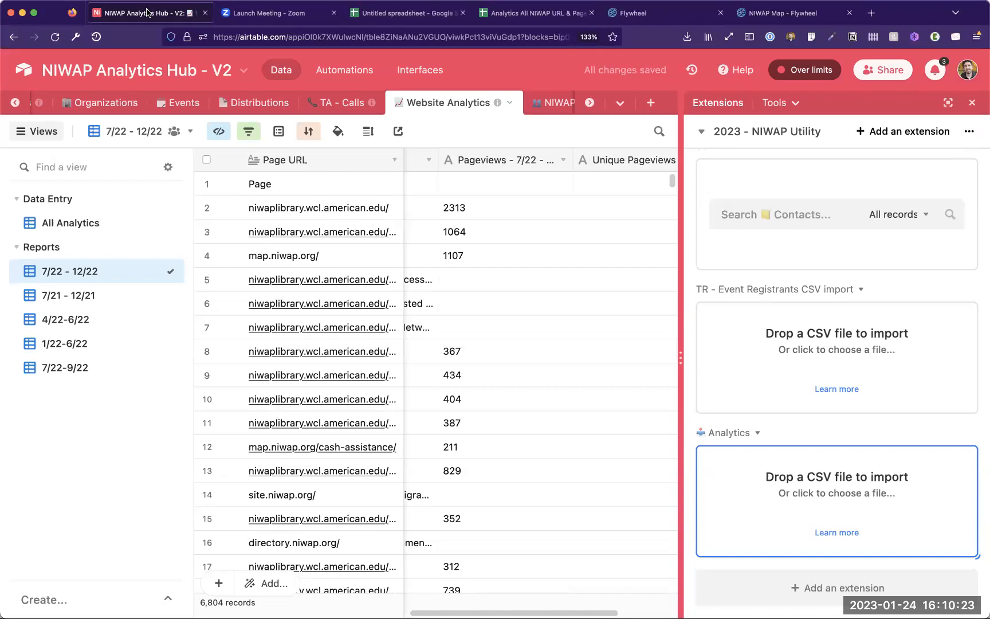
click(972, 102)
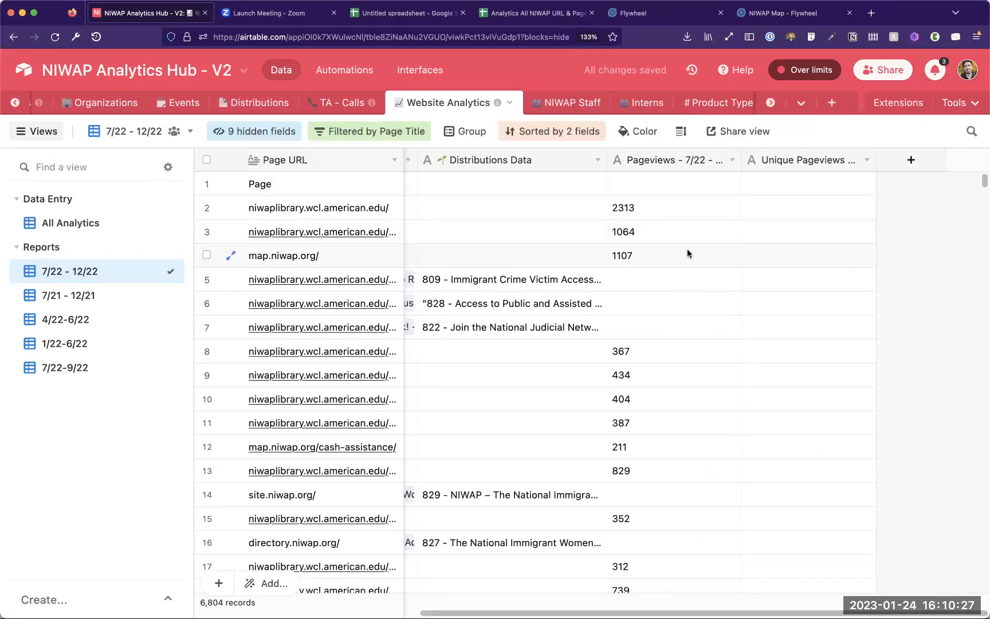
scroll(687, 252, down, 5)
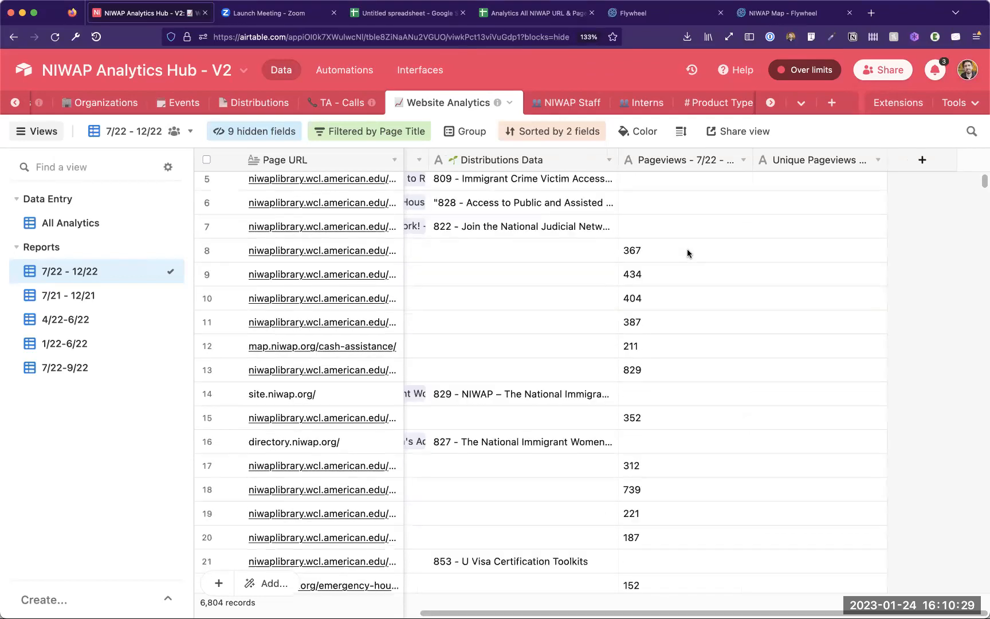
scroll(687, 253, left, 2)
scroll(687, 252, left, 5)
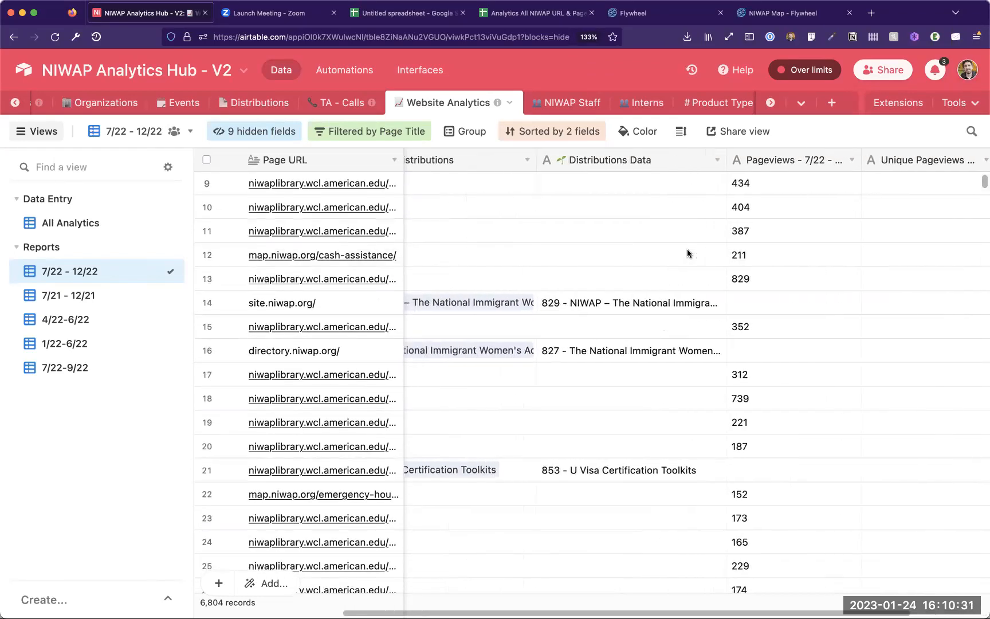
scroll(687, 253, right, 2)
scroll(687, 249, right, 2)
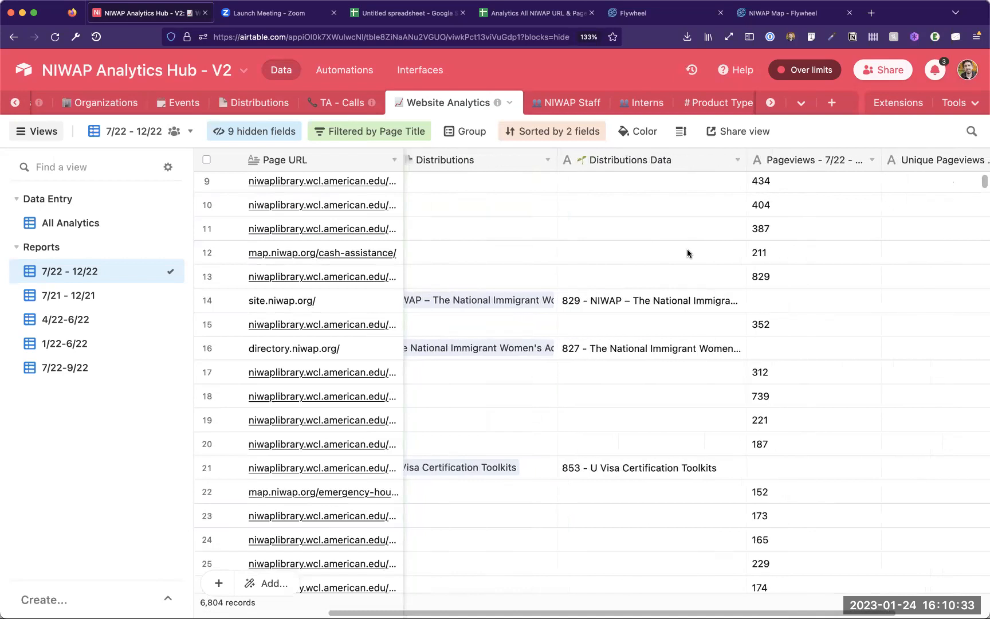
Step: Show the Unique Pageviews - 7/21 - 12/21 field in the 7/22 - 12/22 view, and hide it again
click(262, 132)
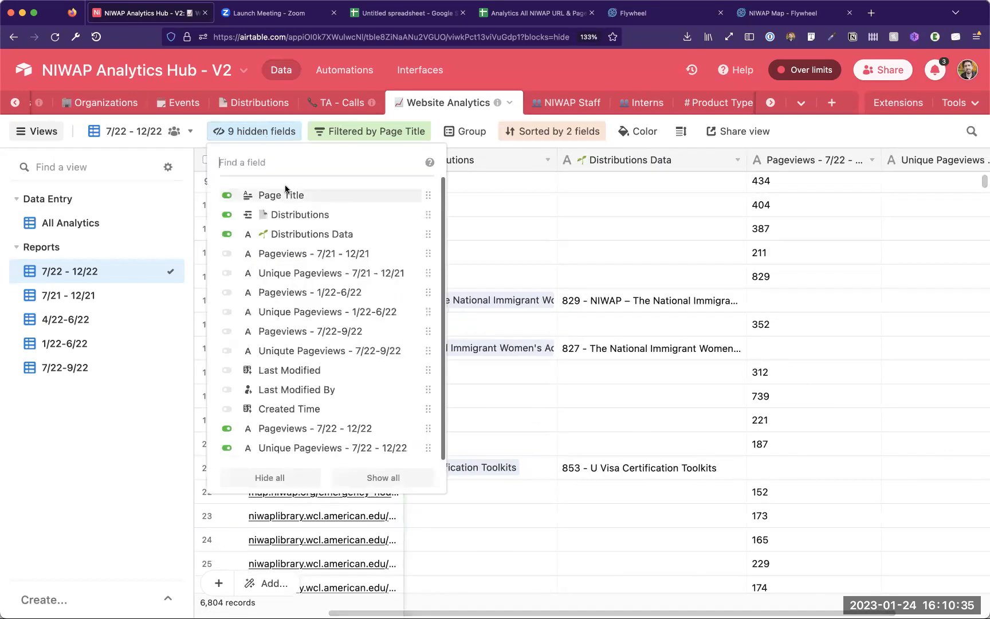
click(328, 275)
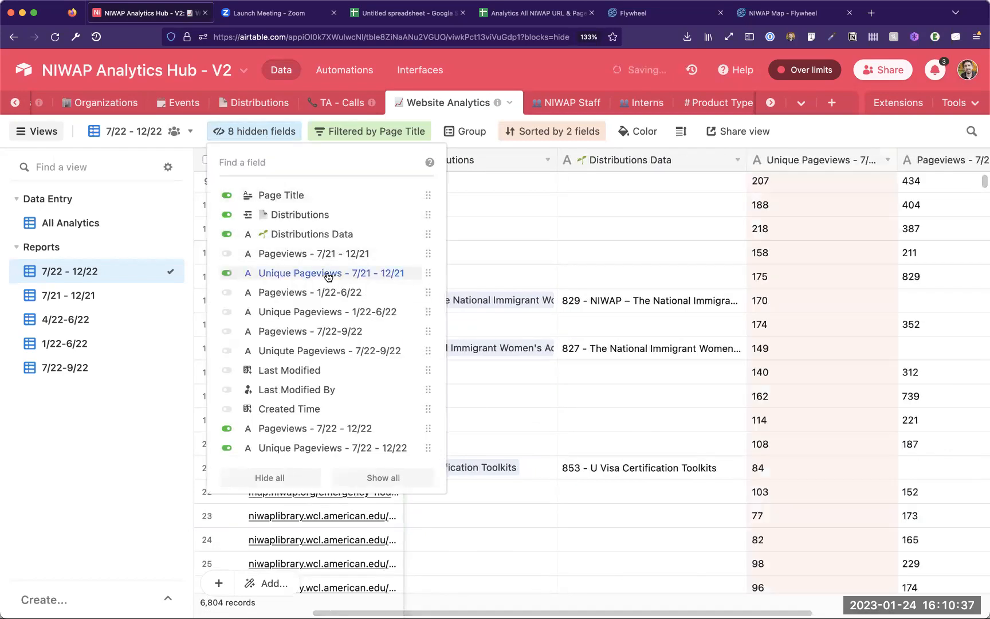
click(328, 276)
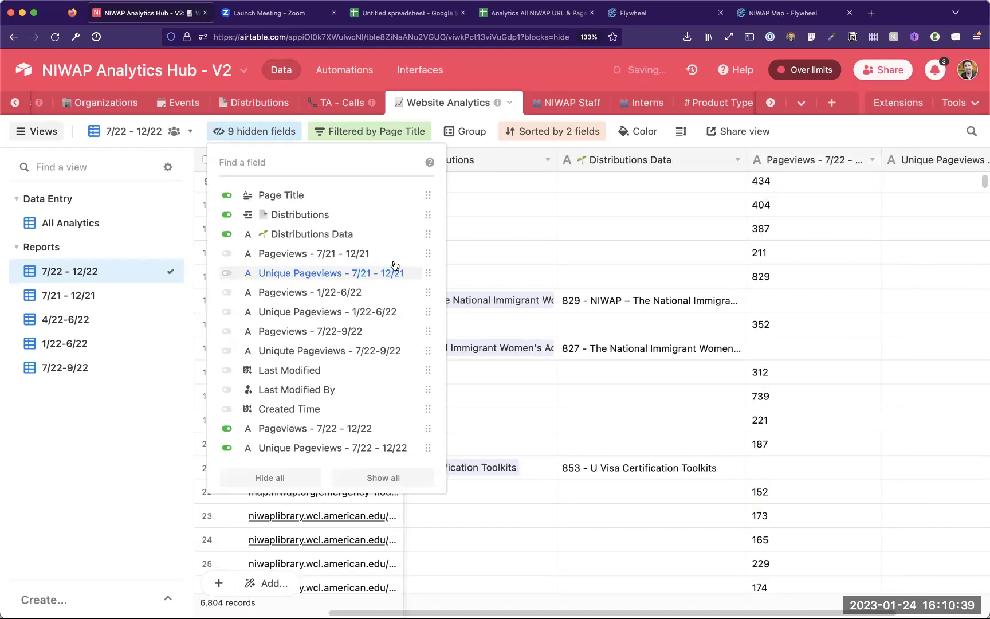
click(622, 227)
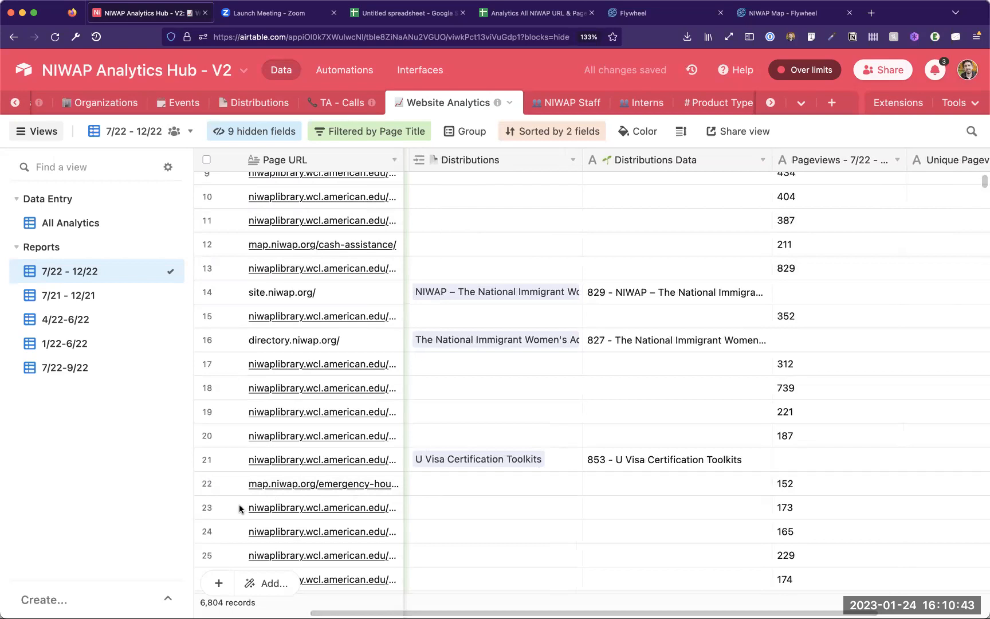
Step: Look through further records of the 7/22 - 12/22 view, comparing their distributions and pageviews
scroll(632, 304, down, 3)
scroll(632, 309, down, 2)
scroll(632, 309, left, 4)
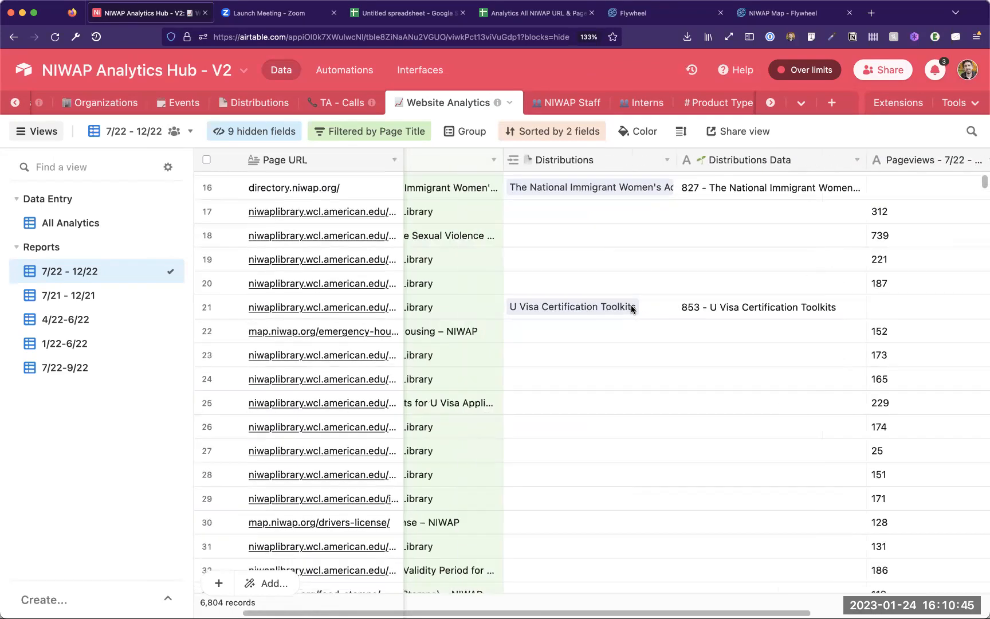
scroll(631, 310, right, 6)
scroll(631, 309, down, 3)
scroll(631, 309, down, 15)
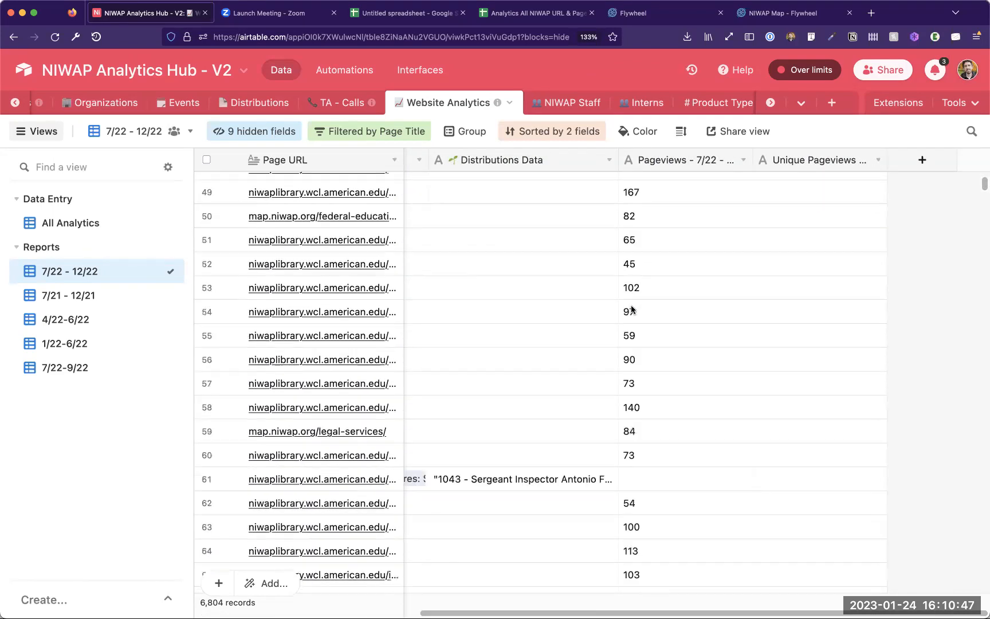
Step: Examine the 7/22 - 12/22 view down to about record 340, checking page titles, distributions and missing pageviews
scroll(631, 309, down, 20)
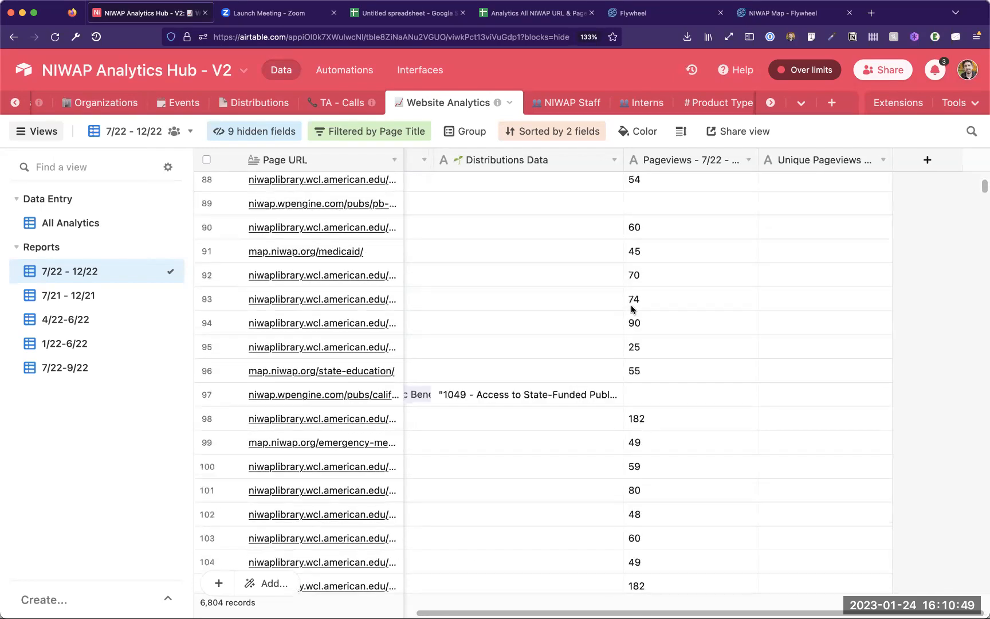
scroll(631, 309, down, 14)
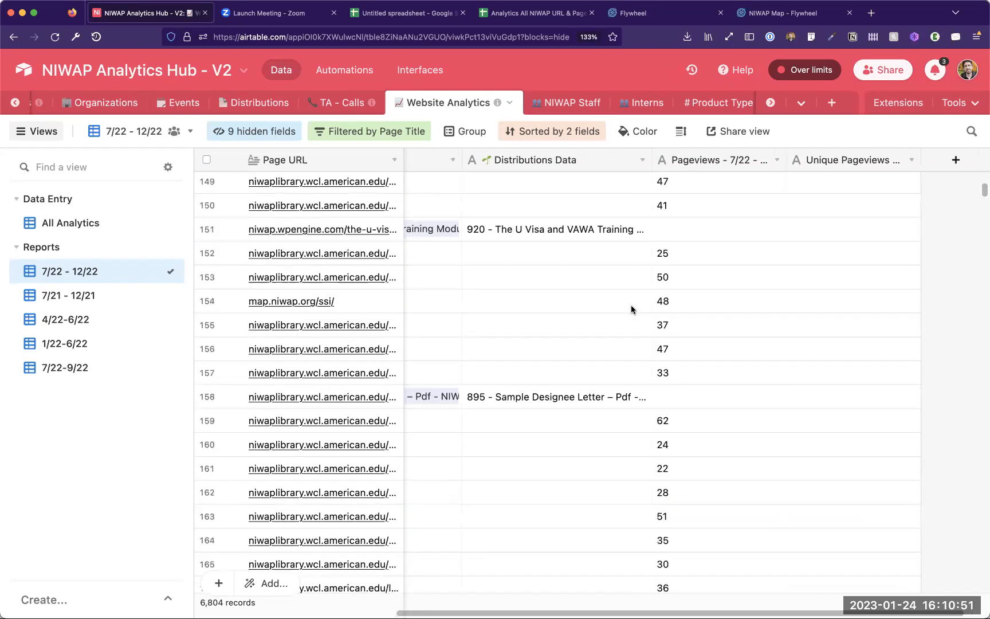
scroll(631, 309, down, 10)
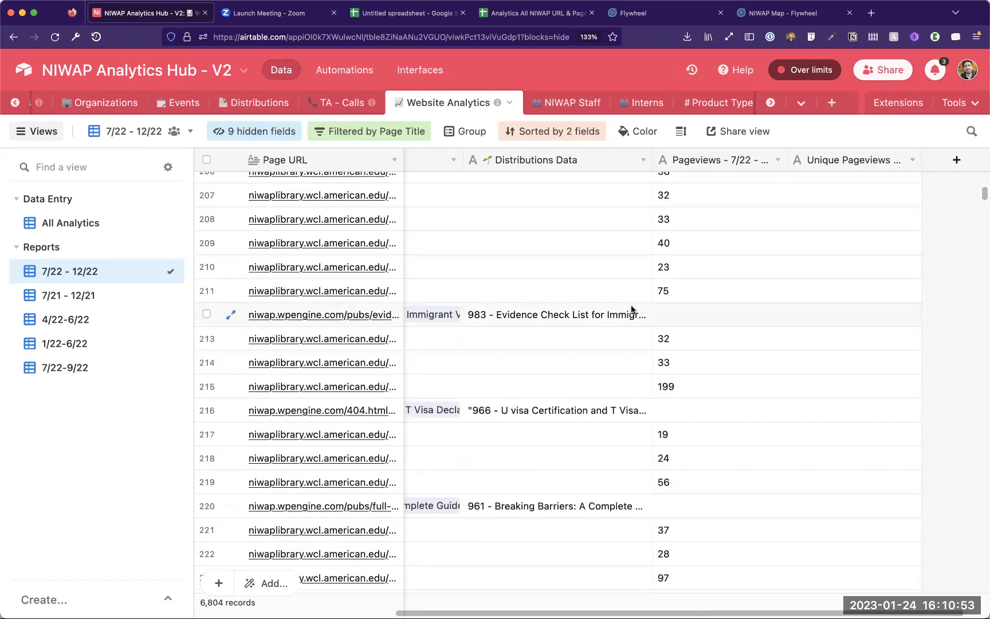
scroll(631, 309, left, 5)
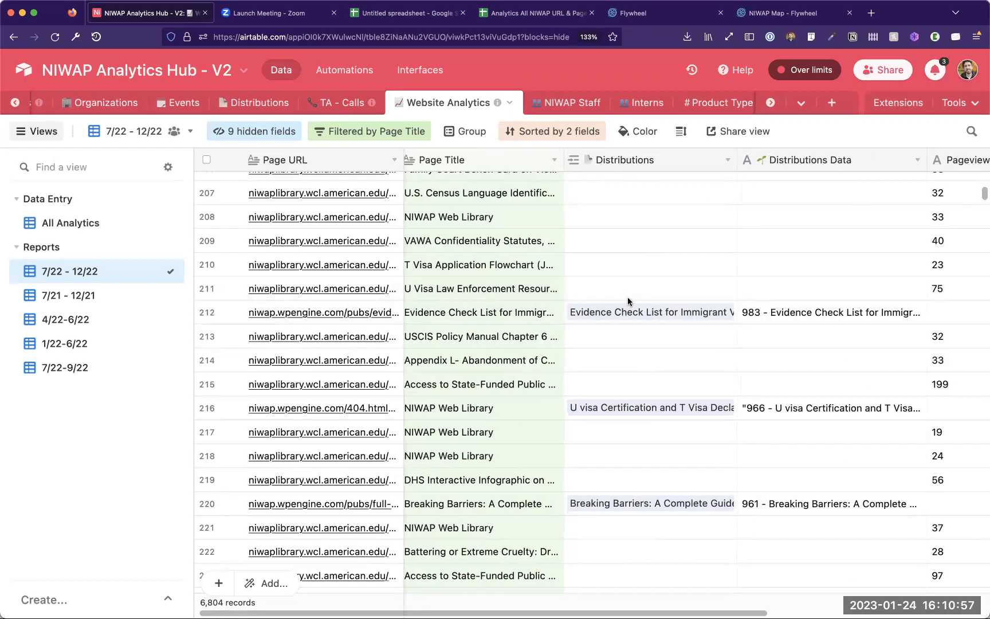
scroll(628, 301, up, 1)
scroll(628, 301, down, 15)
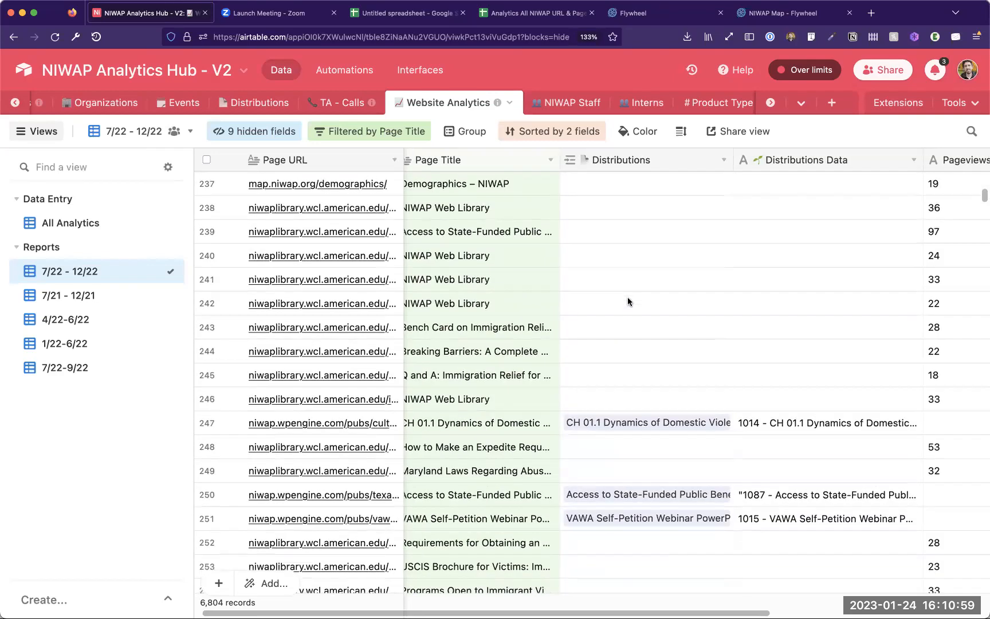
scroll(628, 301, down, 6)
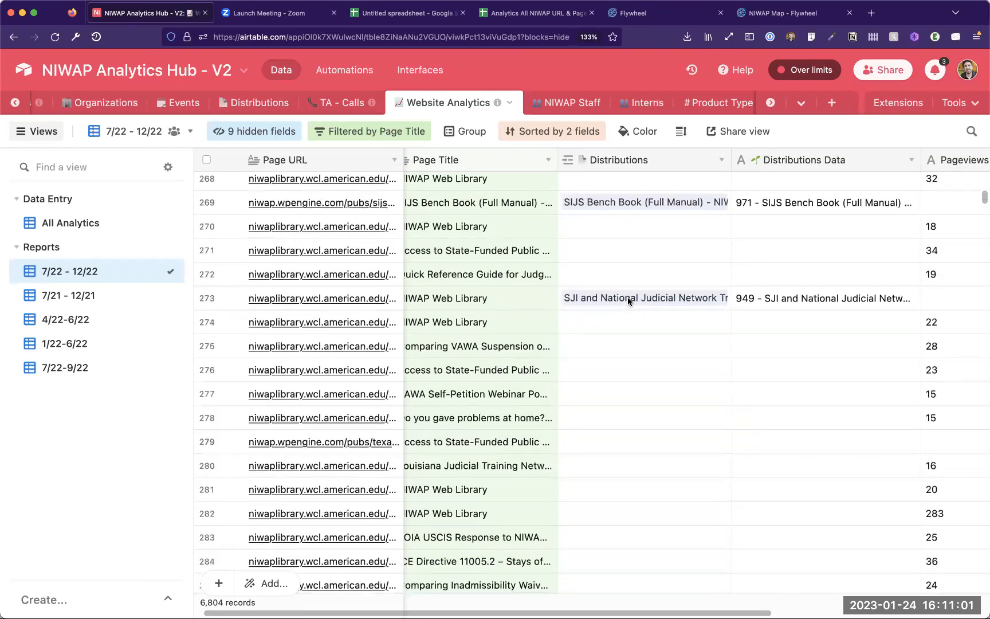
scroll(628, 301, down, 7)
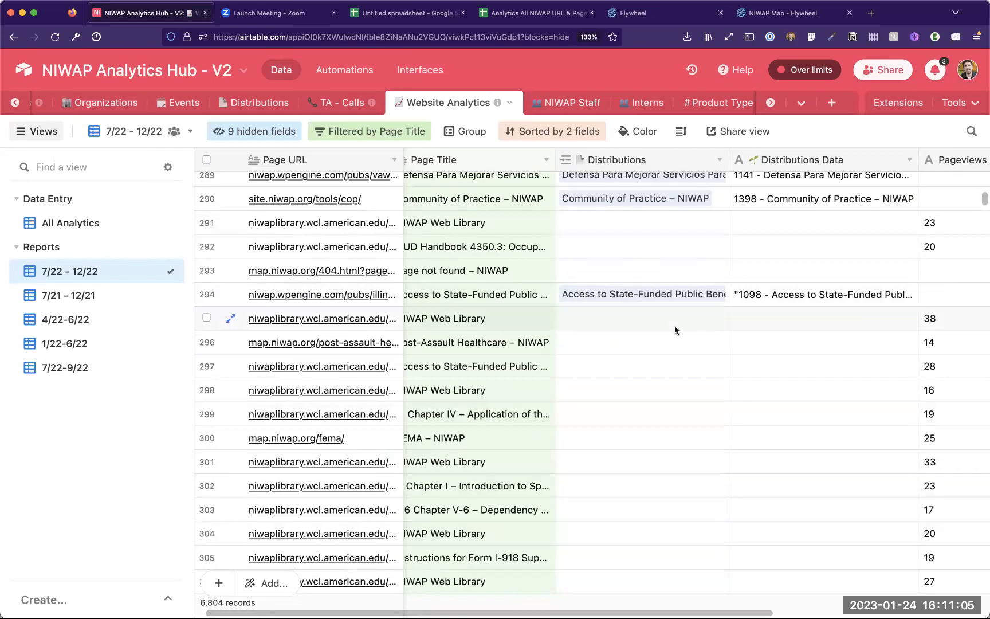
scroll(675, 330, down, 2)
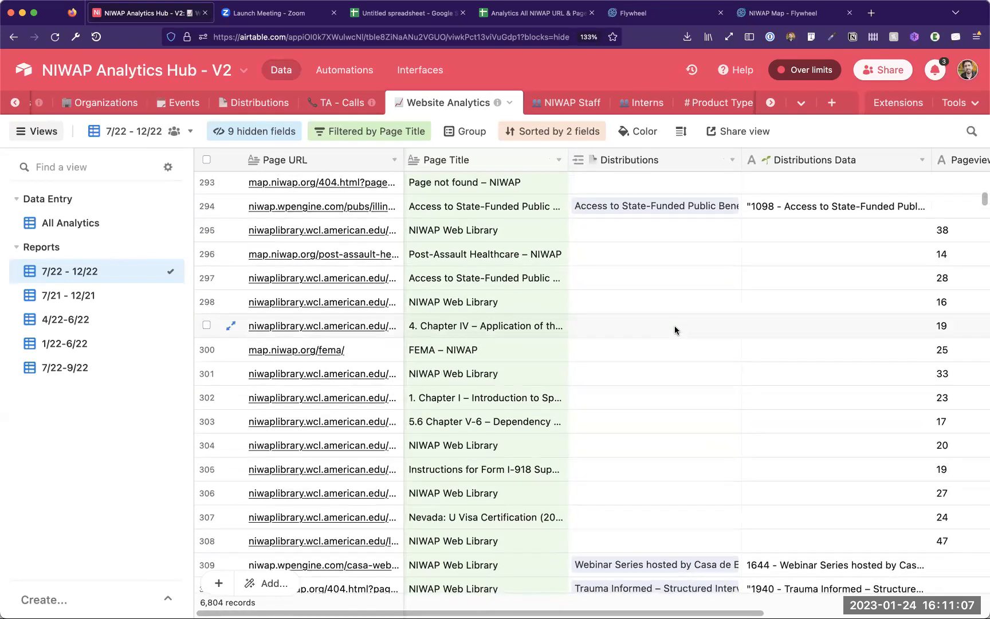
scroll(675, 329, down, 3)
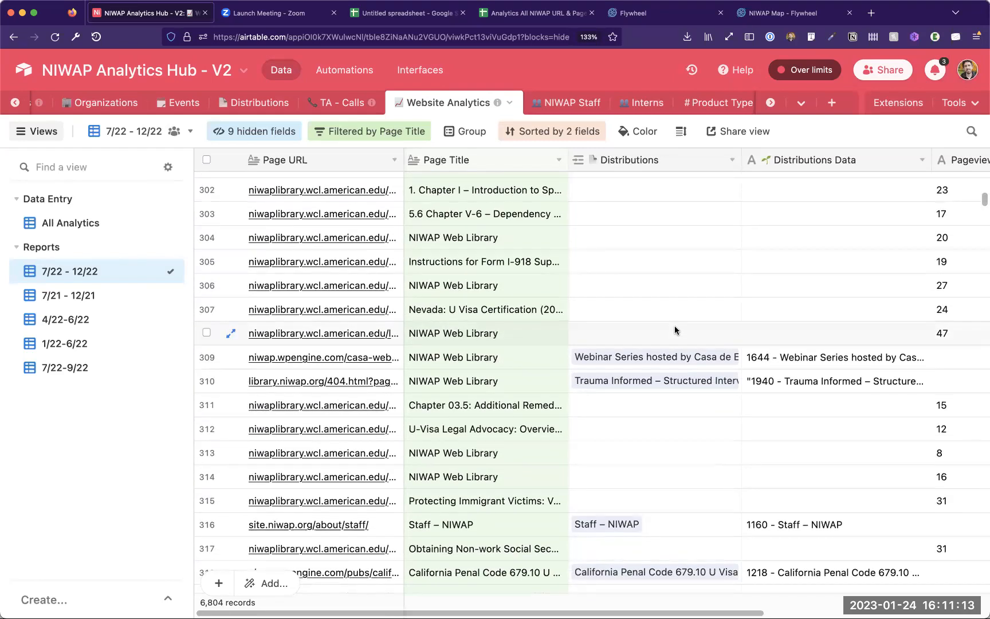
scroll(675, 329, down, 4)
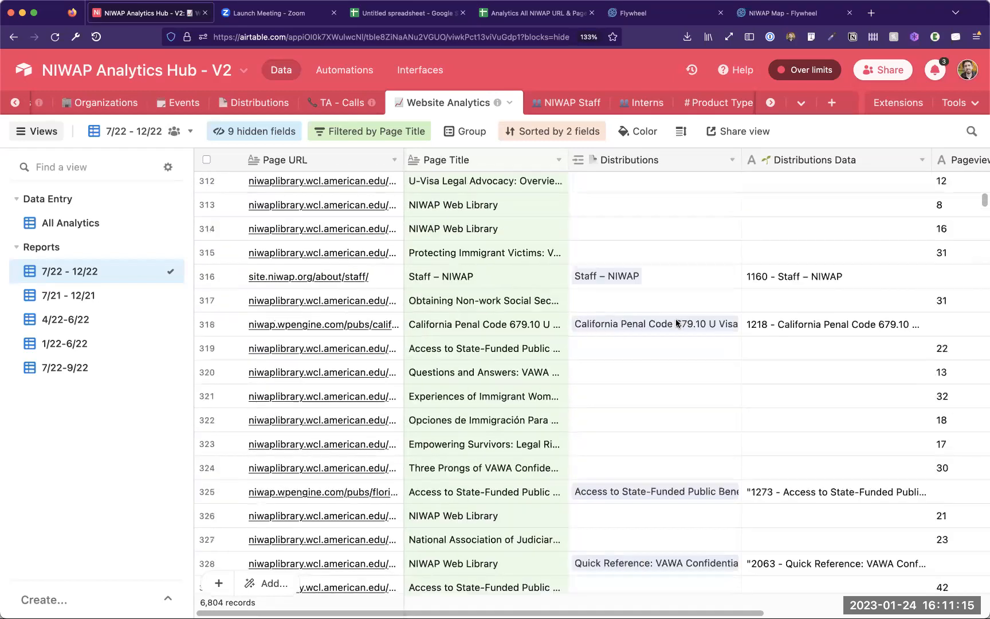
scroll(675, 324, down, 2)
scroll(676, 322, down, 4)
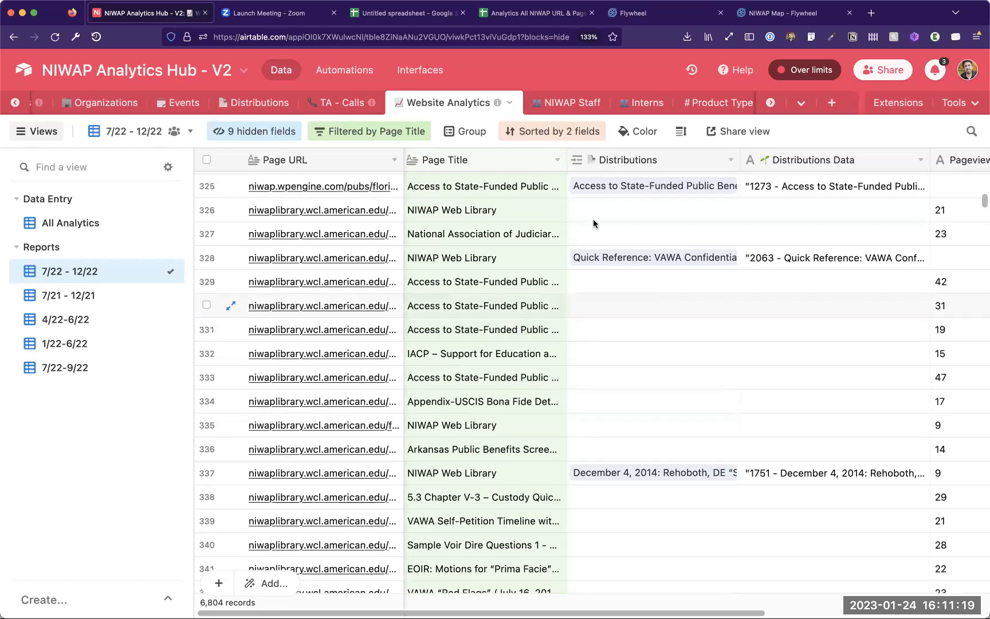
Step: Widen the Page Title column and compare the longer titles with the distributions and pageviews around record 337
drag(568, 160, 696, 166)
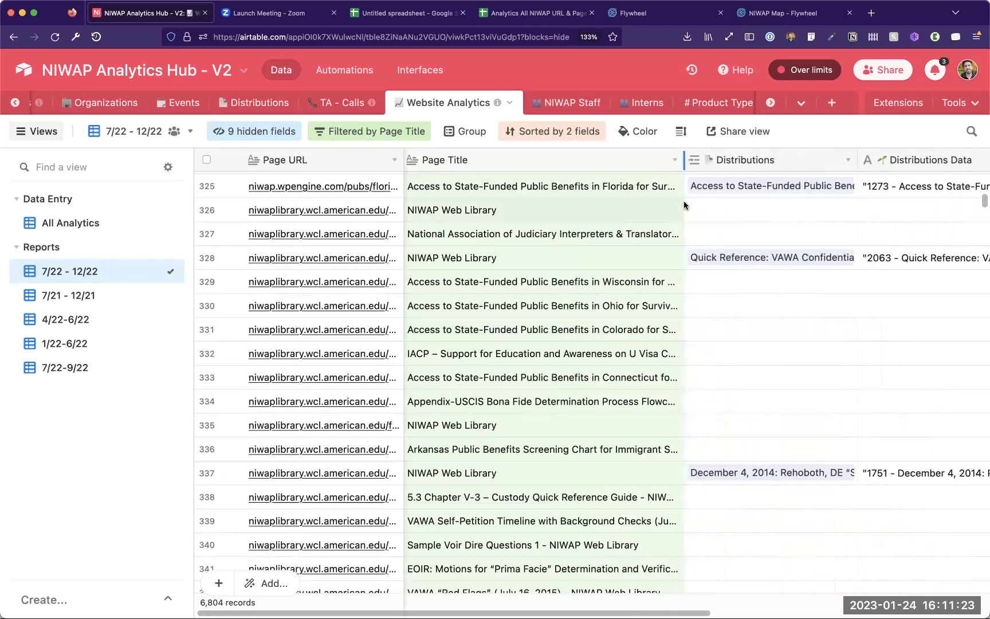
scroll(758, 376, right, 5)
scroll(758, 377, down, 2)
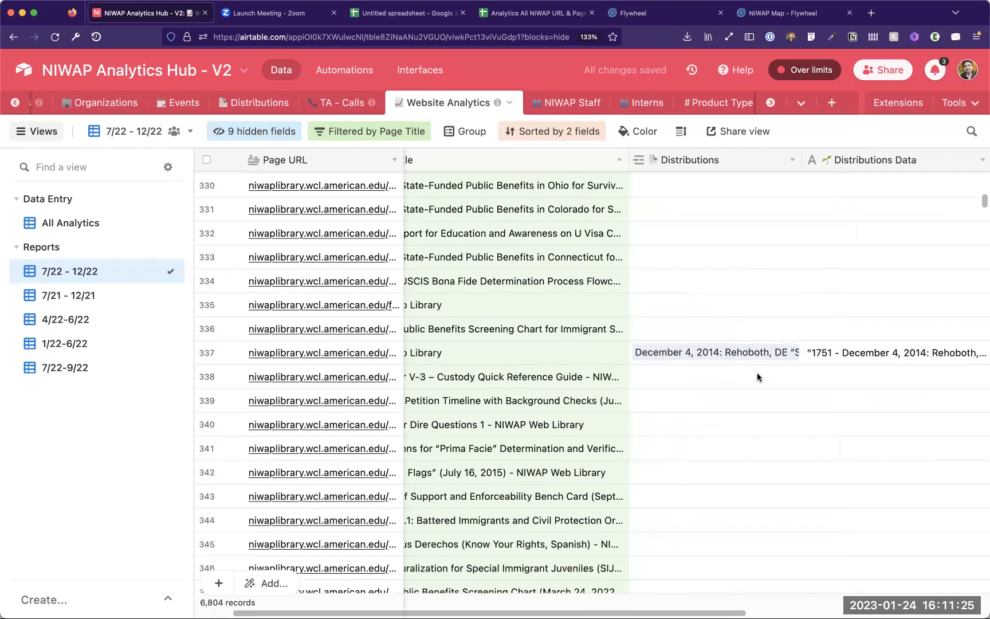
scroll(792, 345, right, 3)
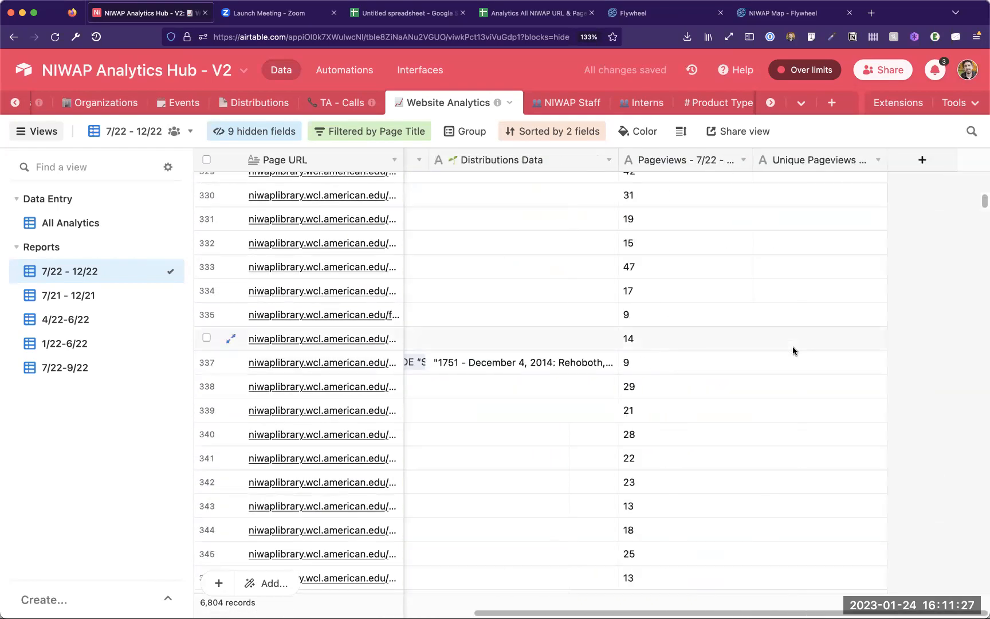
scroll(630, 361, left, 5)
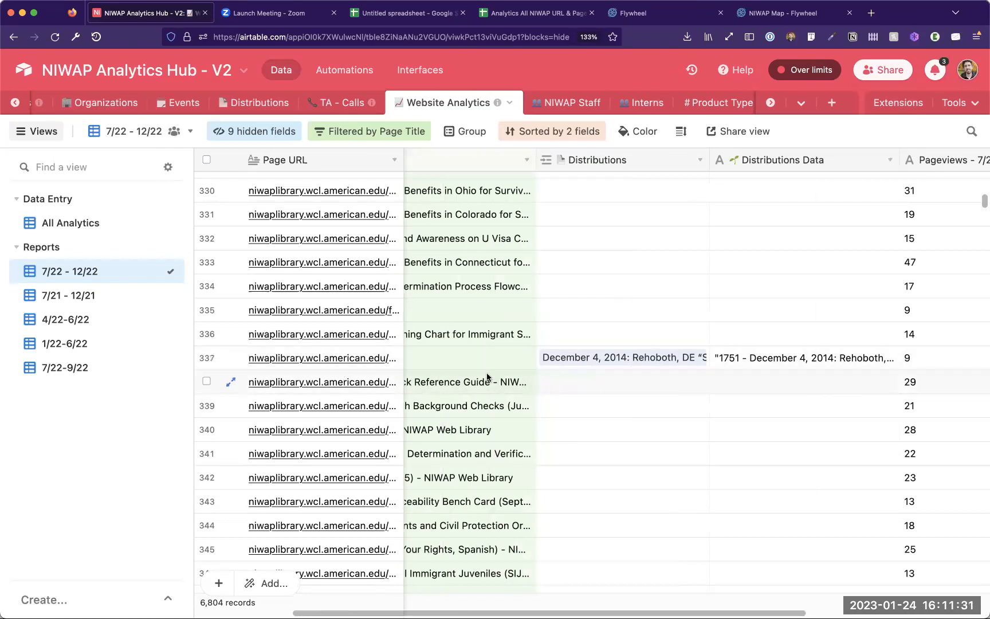
scroll(610, 359, left, 3)
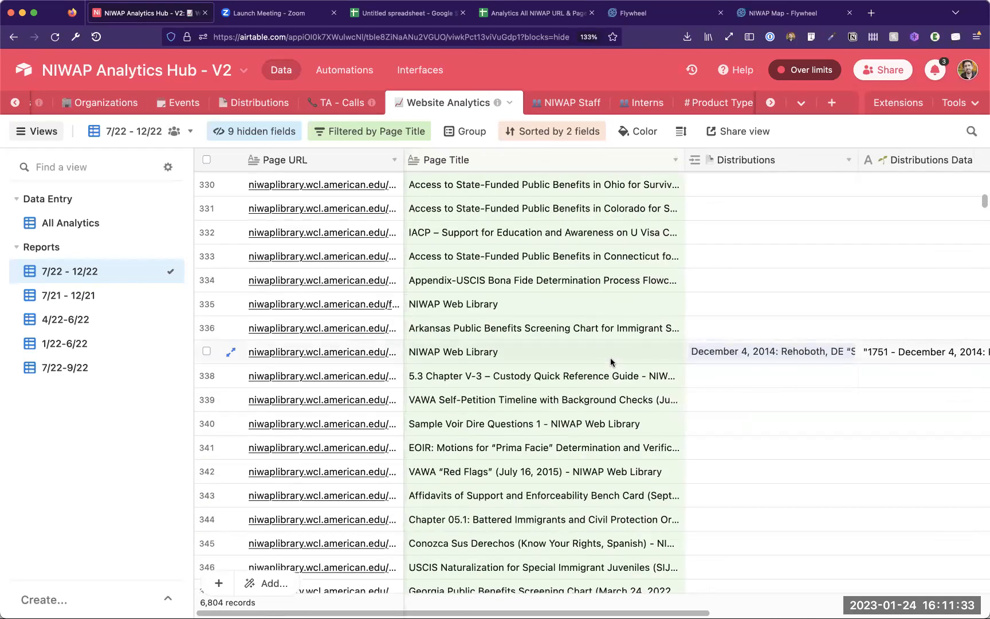
Step: Read on through the page titles, inspecting the titles and URLs of records 359 and 360
scroll(610, 358, down, 8)
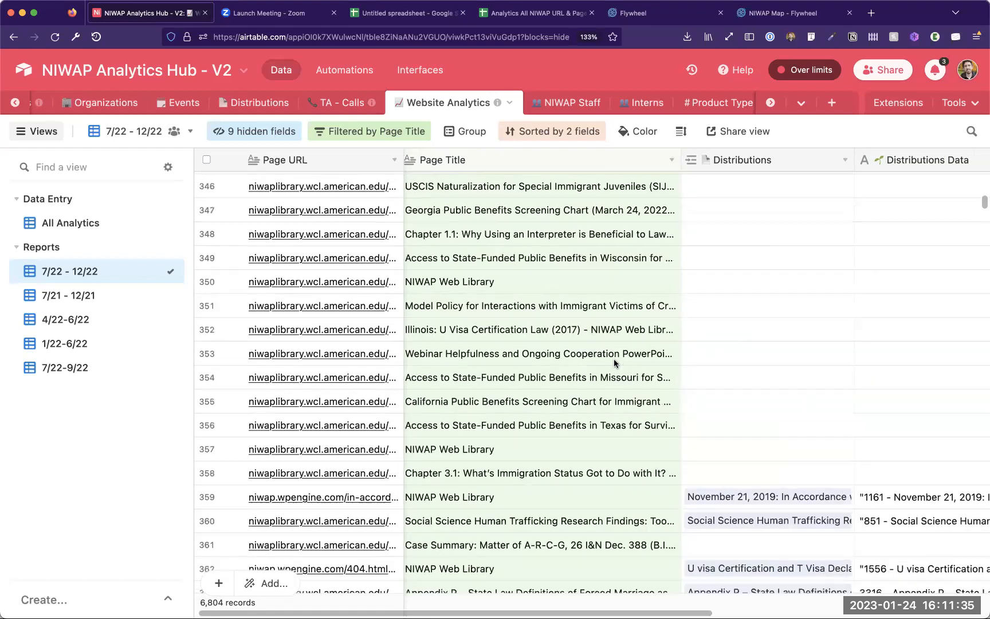
scroll(614, 363, down, 5)
click(561, 274)
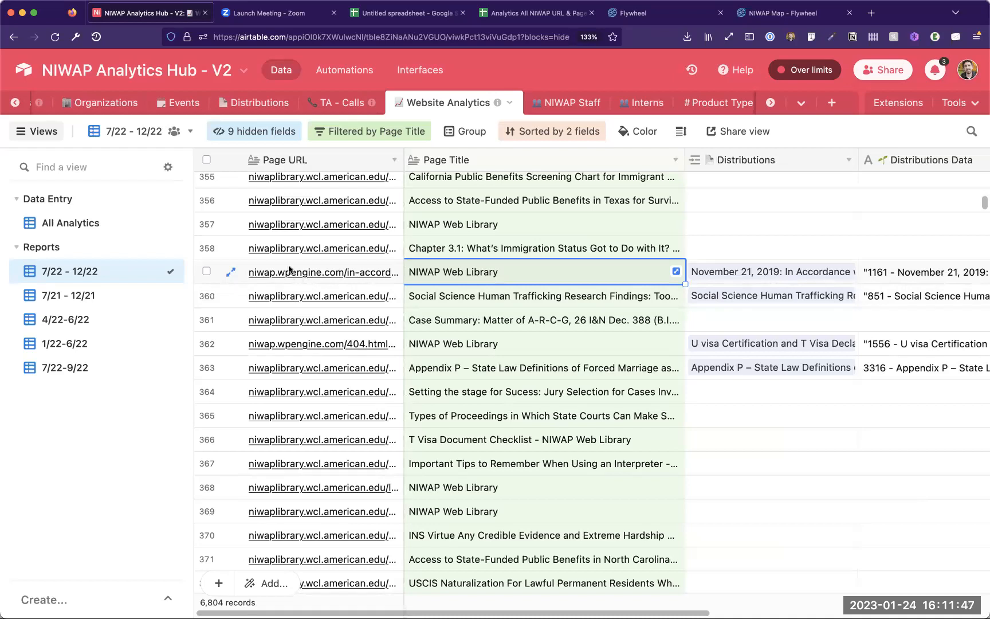
click(562, 303)
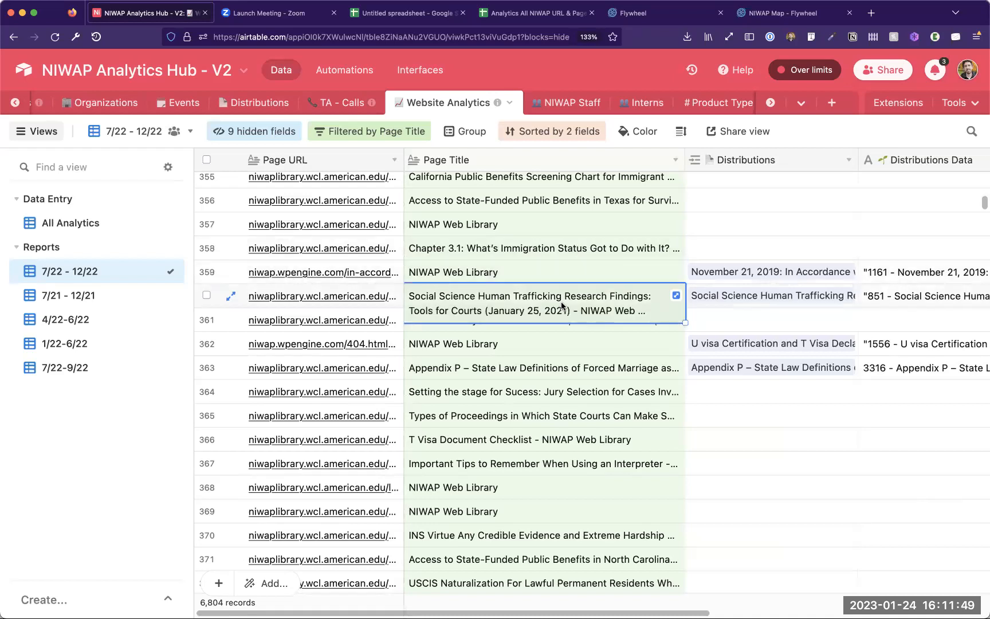
scroll(562, 305, down, 10)
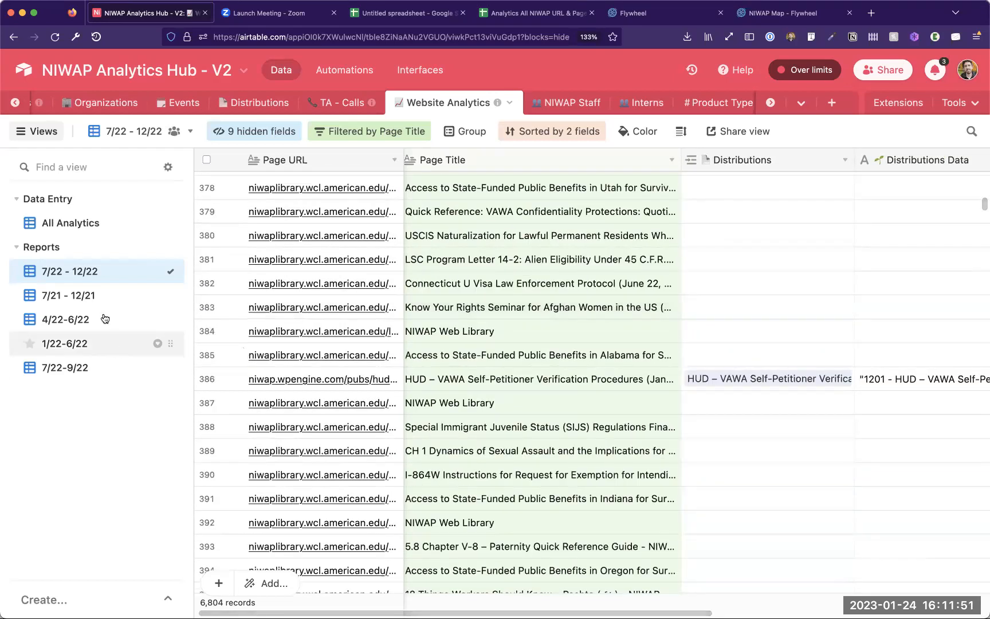
Step: Switch to the 7/21 - 12/21 view and inspect its filter conditions, selecting the wpengine value of the Page URL condition
click(103, 301)
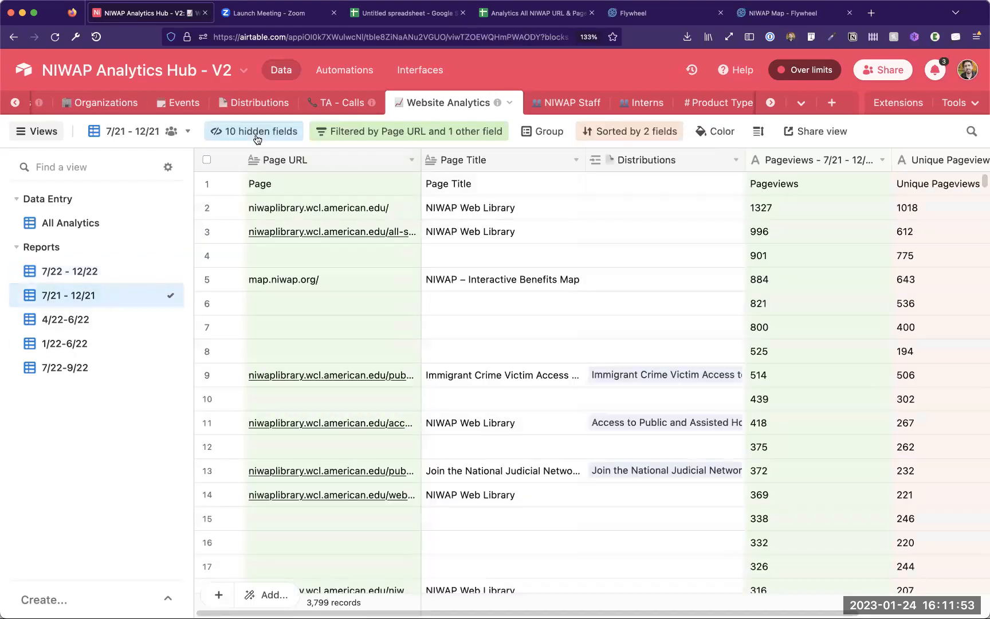
click(364, 131)
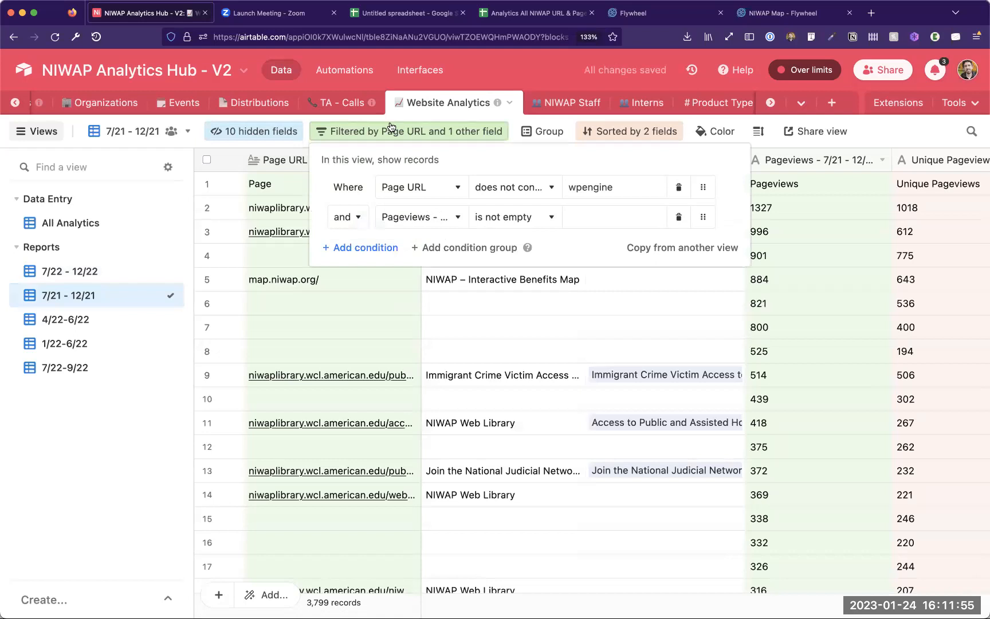
mouse_move(82, 299)
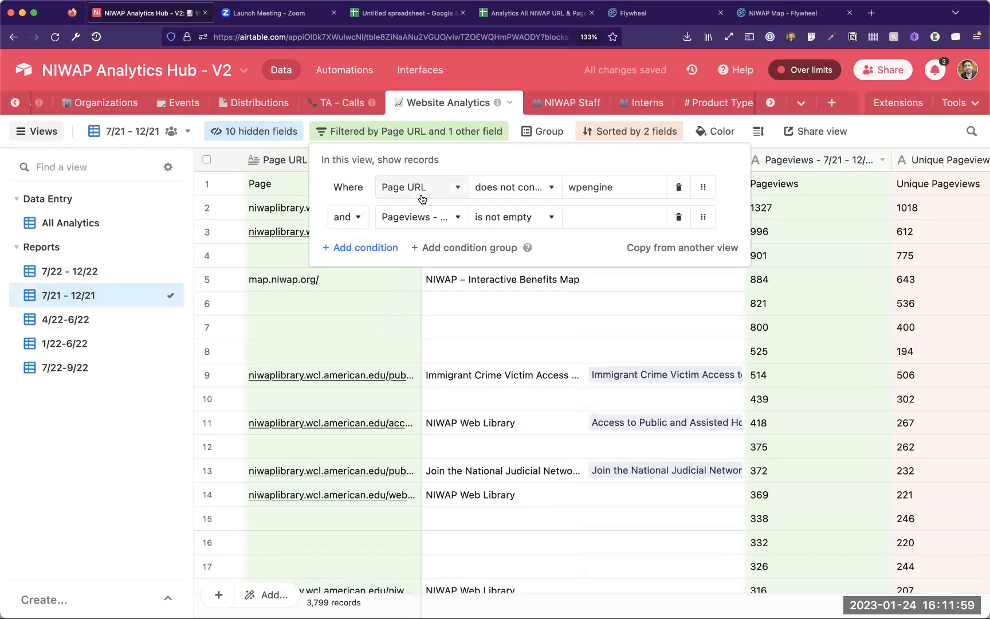
double_click(616, 185)
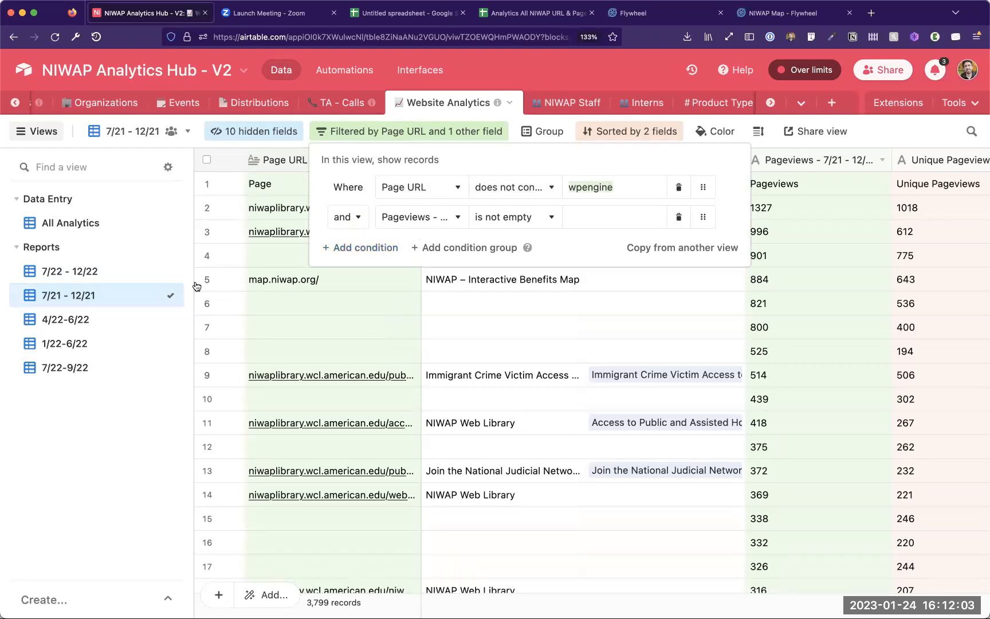
Step: Add a filter condition to the 7/22 - 12/22 view for records whose Page URL contains wpengine
click(69, 271)
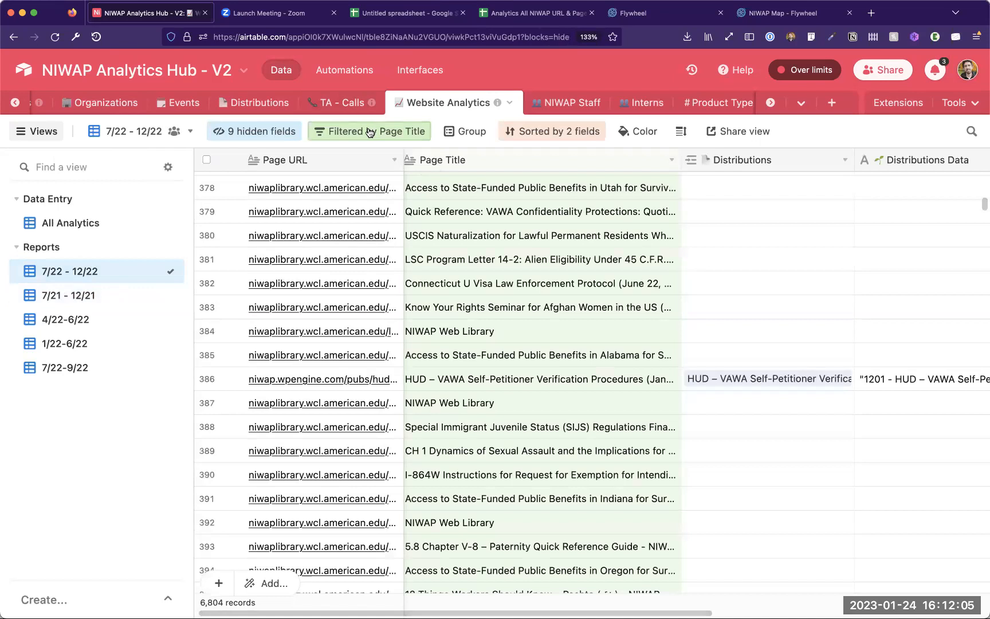
click(369, 131)
click(378, 217)
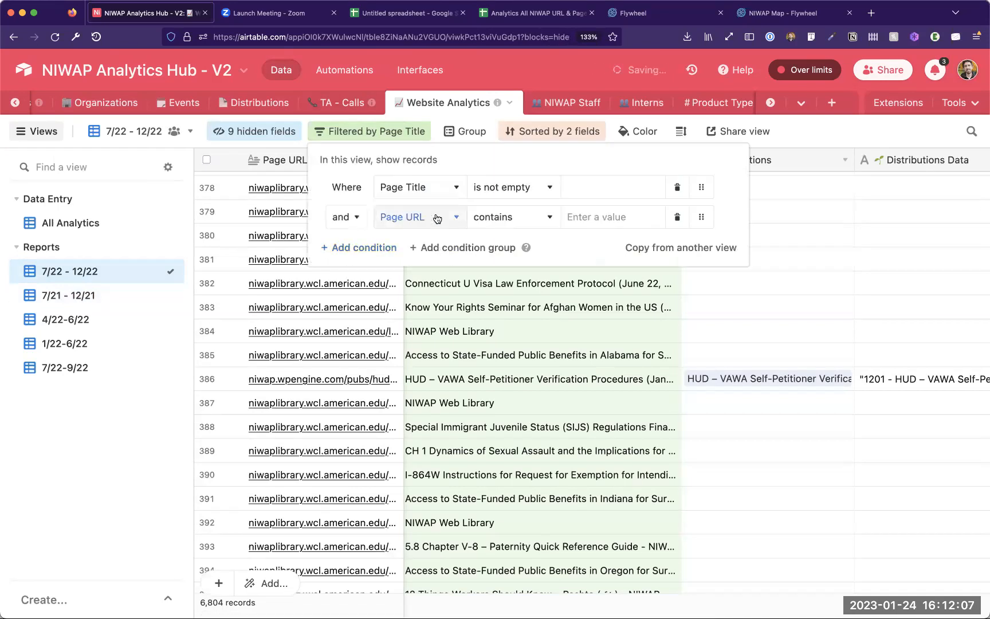
click(514, 218)
click(592, 226)
text(wpengine)
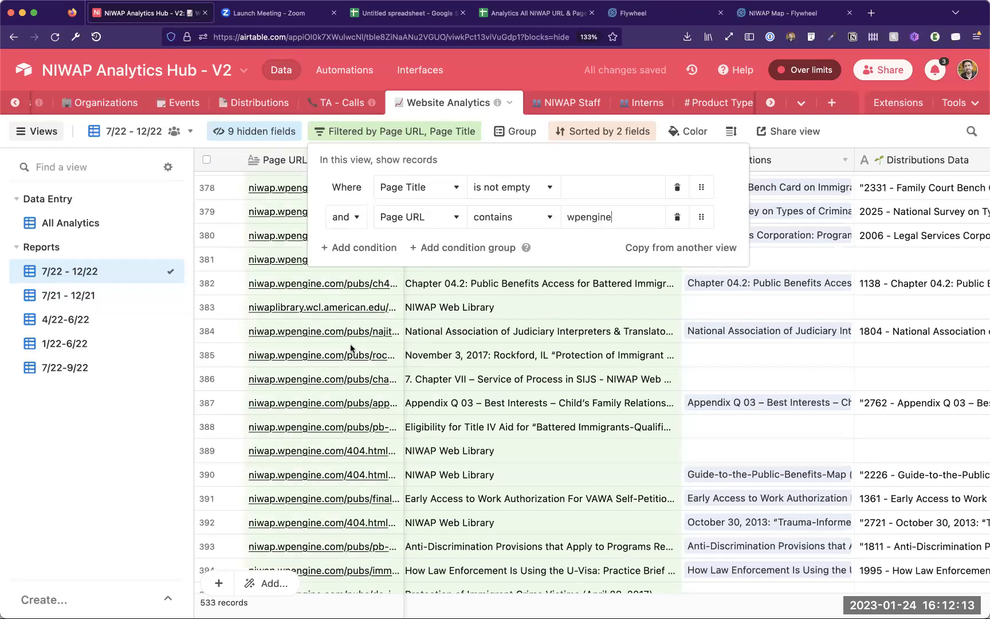
click(516, 217)
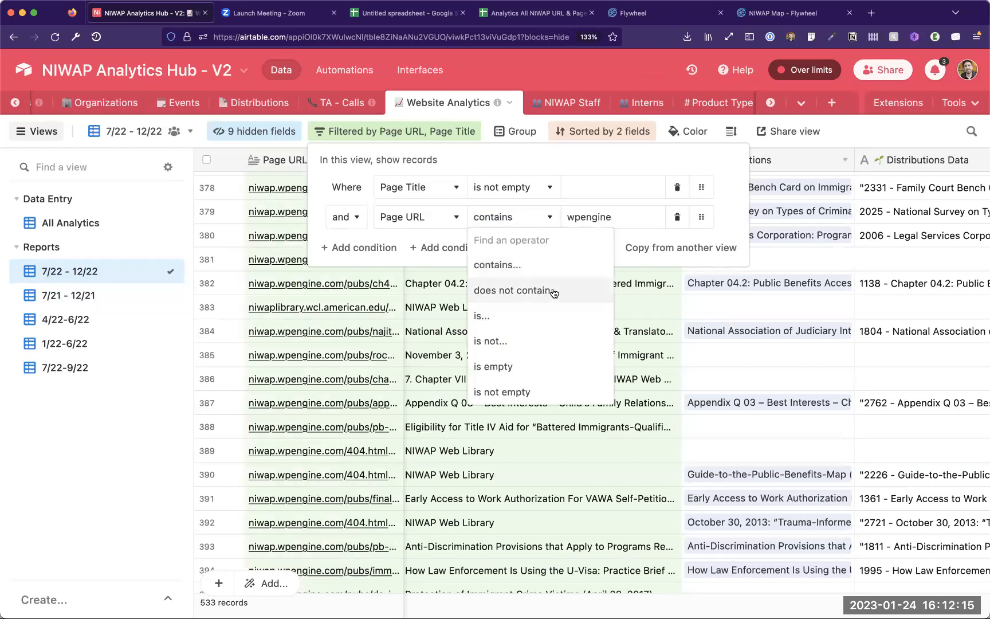
click(815, 298)
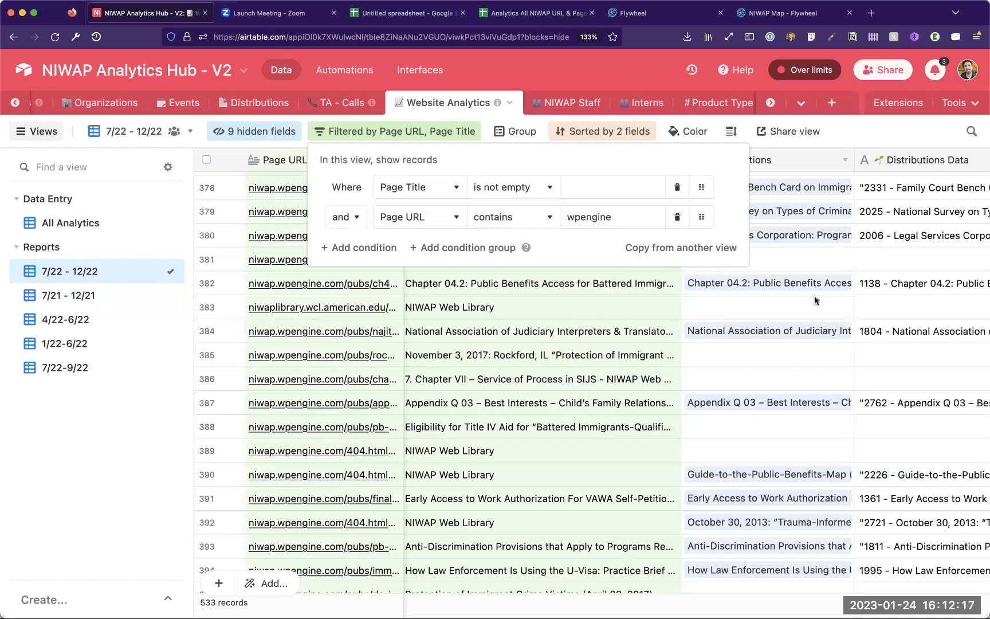
Step: Examine the pageview fields of the filtered wpengine records from the start of the list to its end
scroll(815, 297, right, 7)
scroll(815, 297, up, 4)
scroll(815, 296, down, 20)
scroll(815, 296, up, 20)
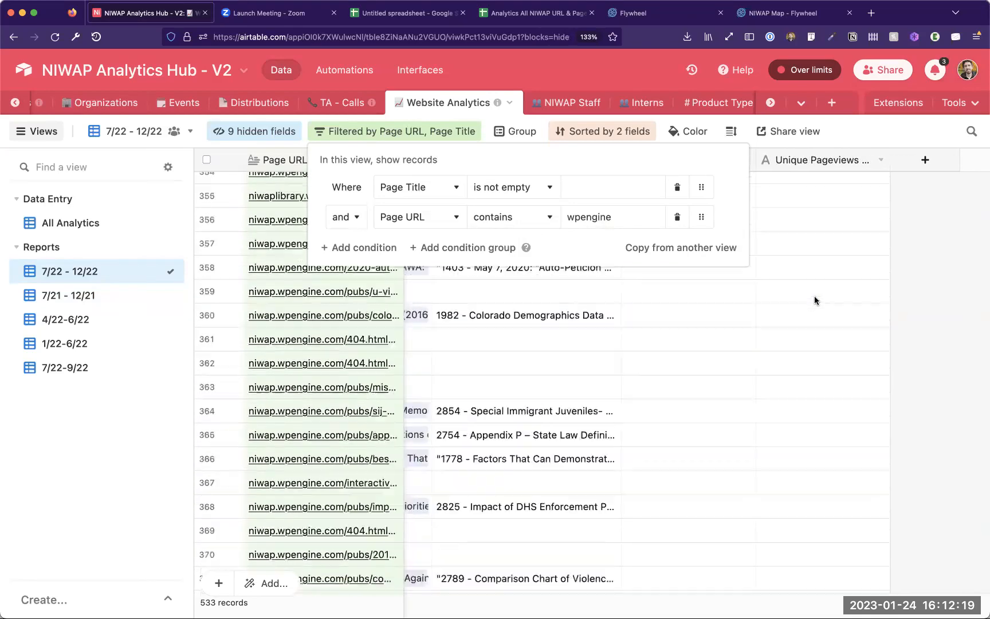
scroll(815, 296, up, 20)
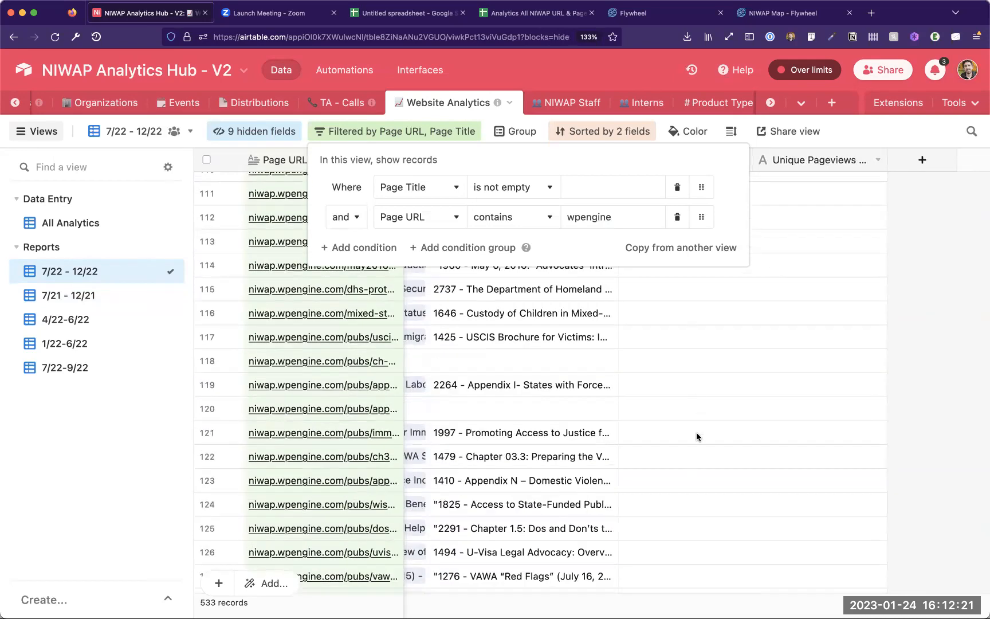
scroll(738, 348, up, 20)
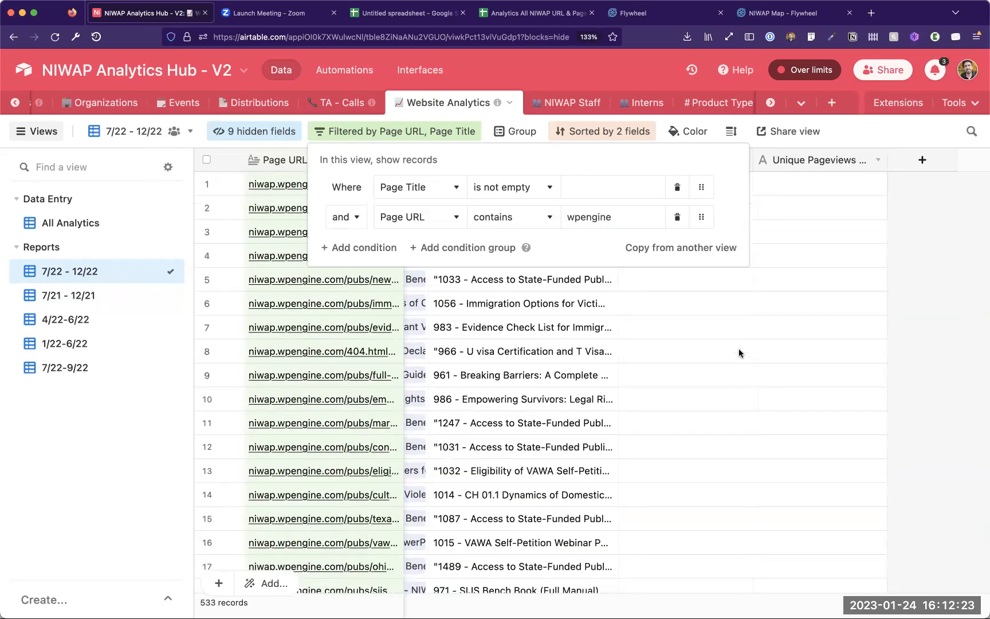
scroll(739, 350, down, 20)
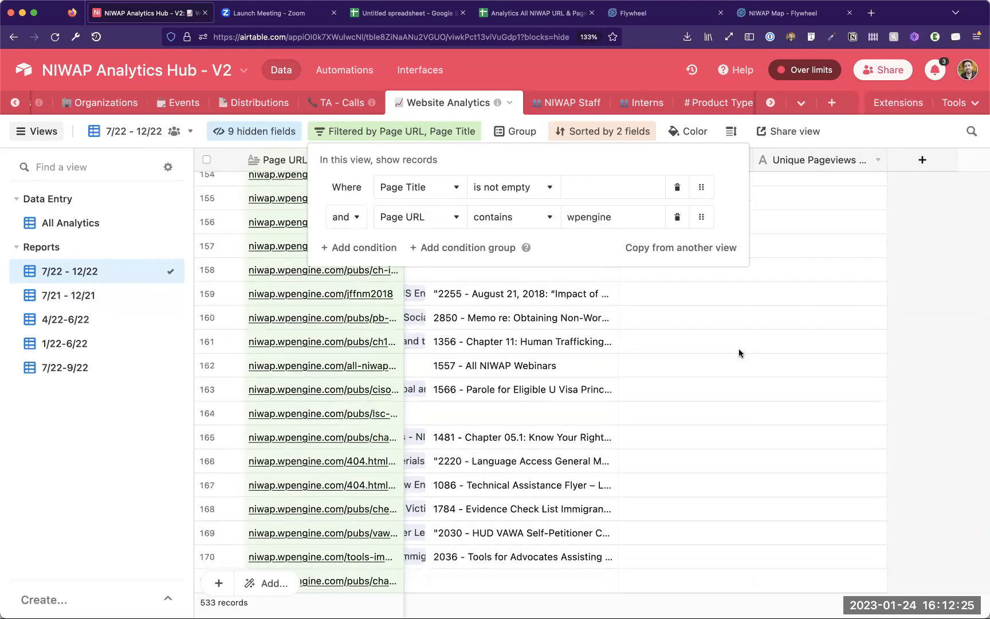
scroll(739, 348, down, 20)
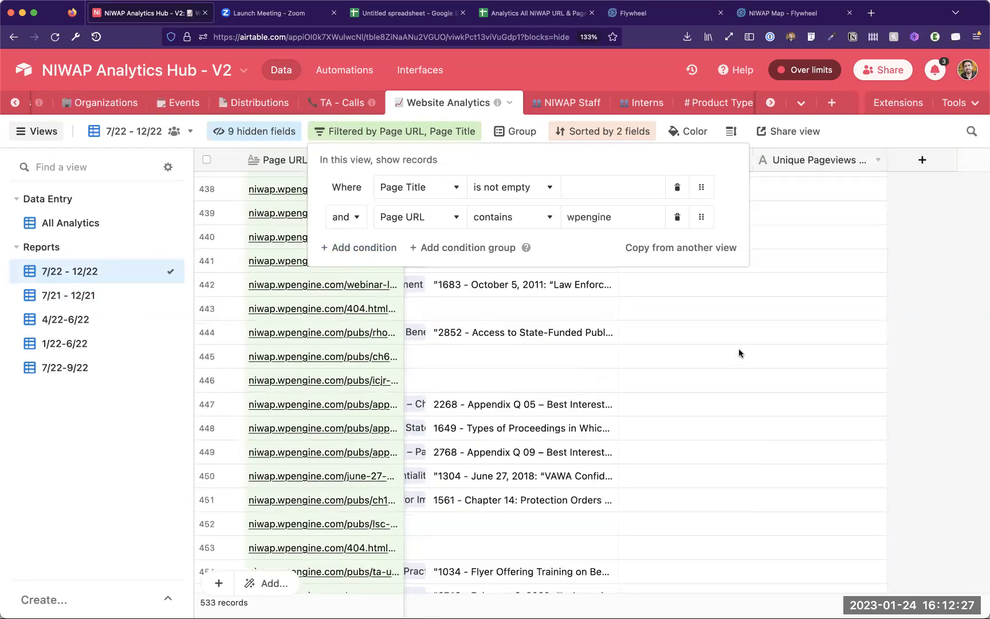
Step: Change the Page URL filter condition so the view shows only records that do not contain wpengine
click(513, 221)
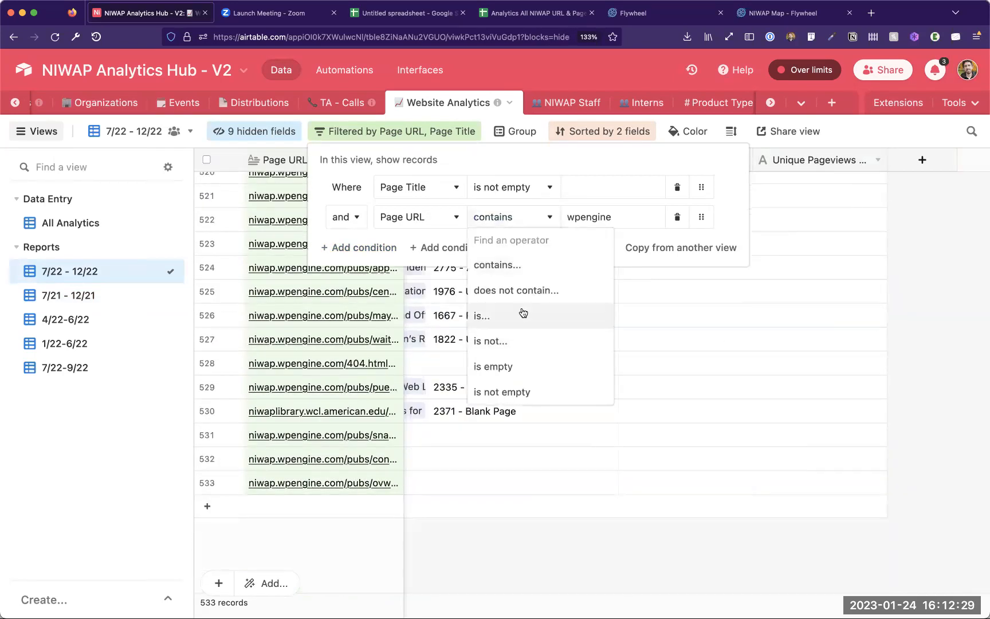
click(530, 291)
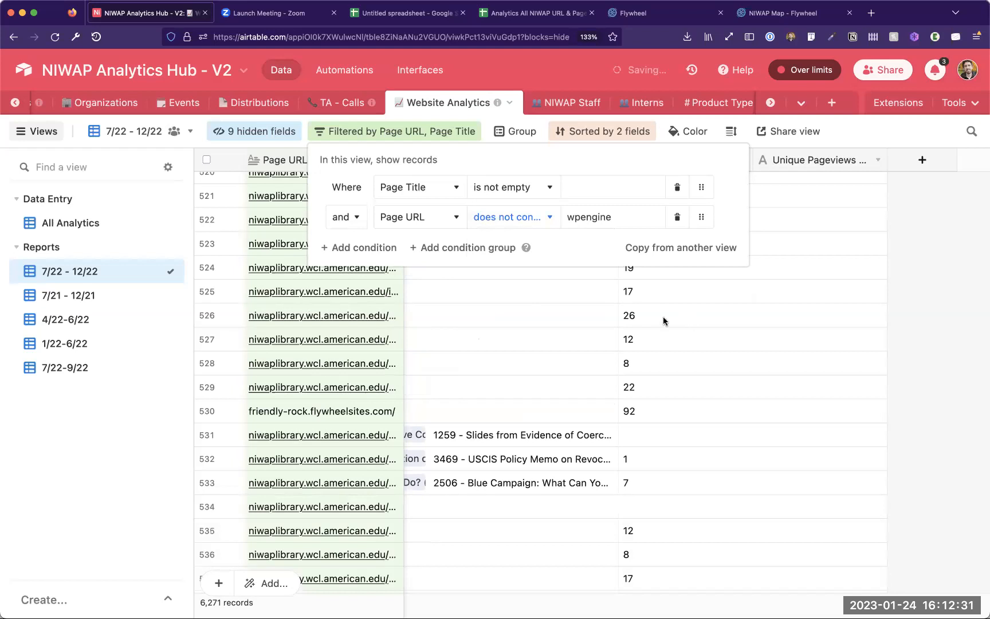
scroll(703, 315, up, 20)
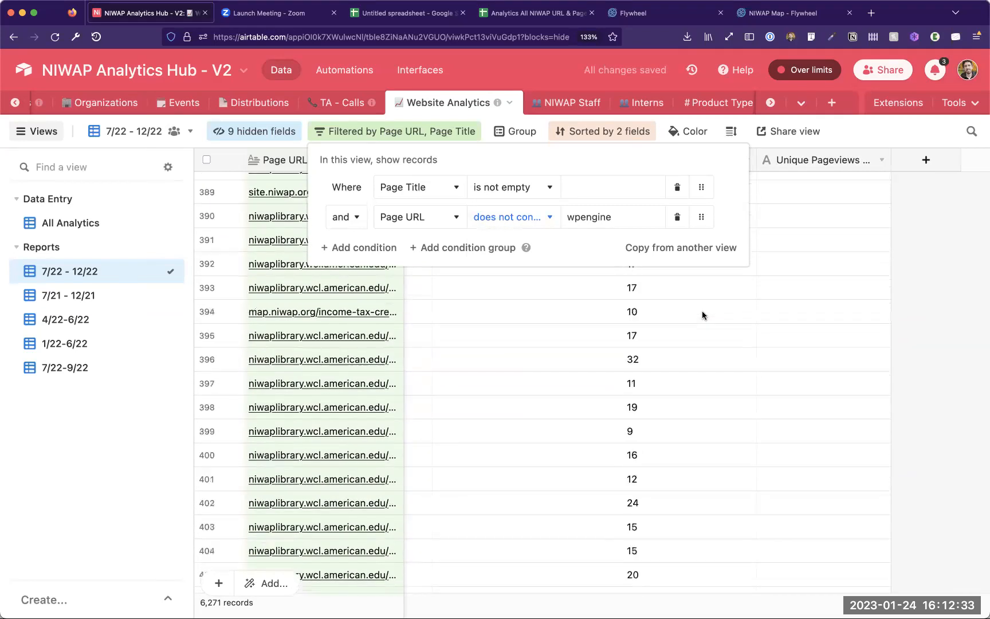
scroll(703, 315, up, 15)
Step: Add a filter condition requiring the Pageviews - 7/22 - 12/22 field to be not empty
click(344, 248)
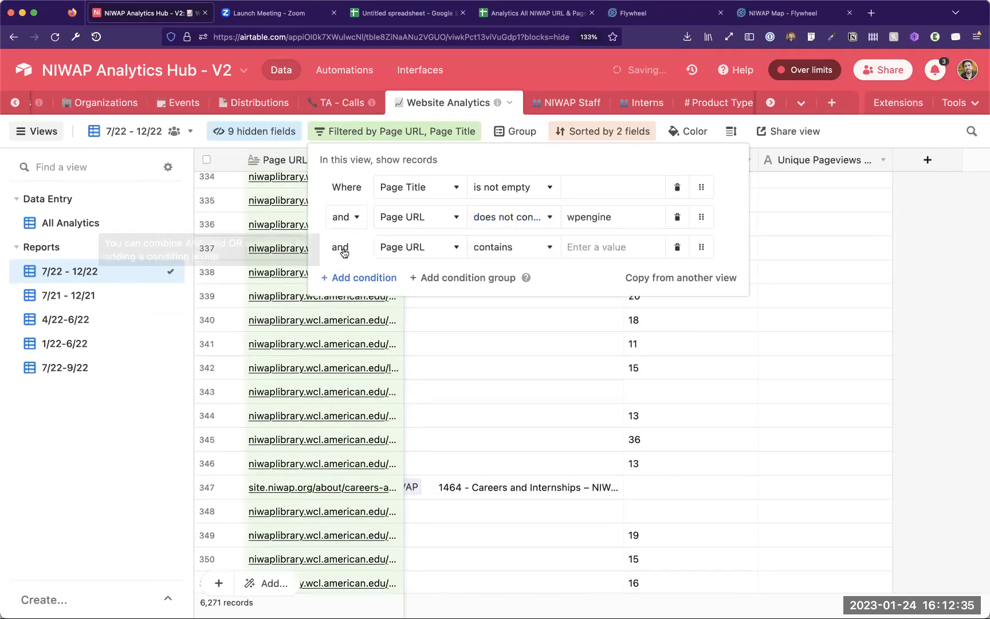
click(445, 249)
scroll(442, 379, down, 3)
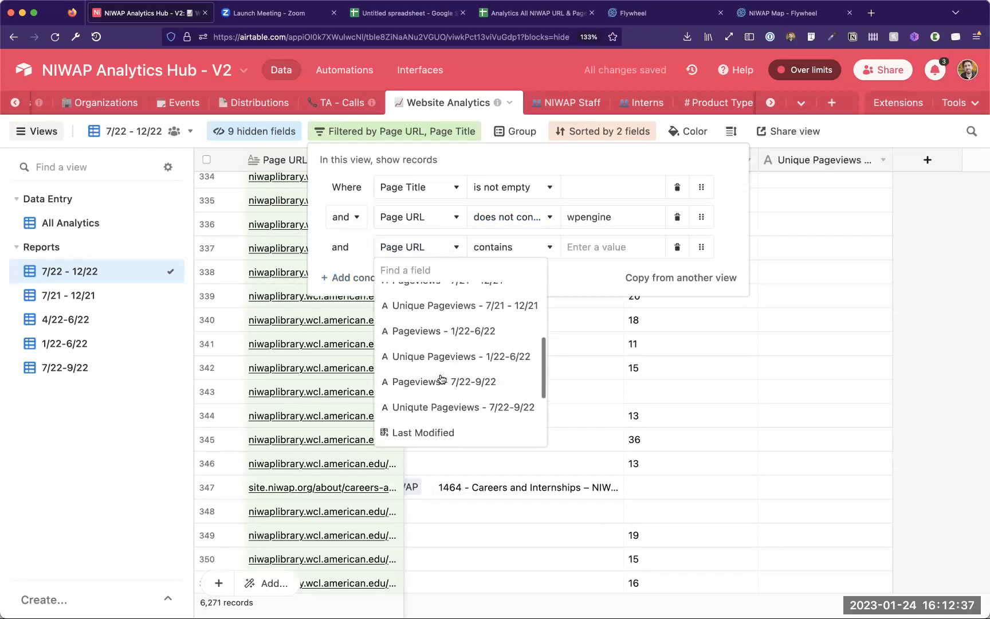
scroll(459, 372, down, 3)
click(487, 411)
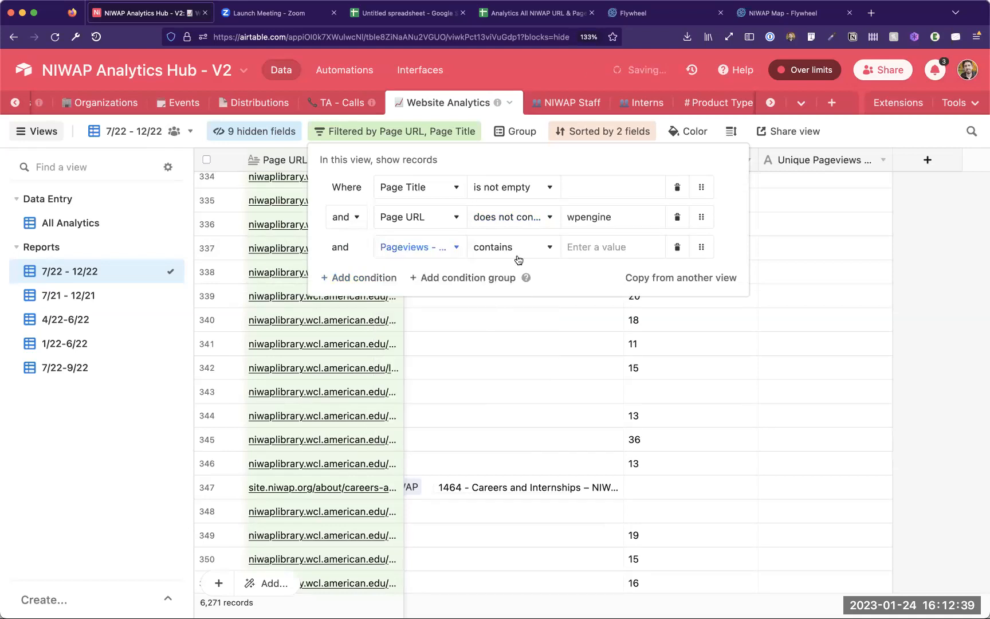
click(518, 252)
click(539, 415)
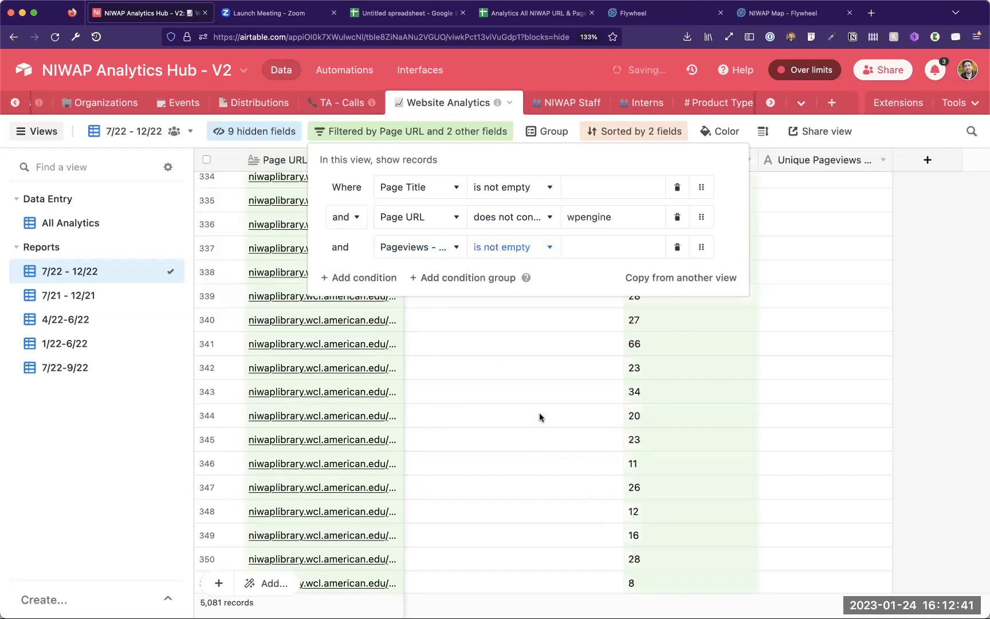
click(673, 335)
Step: Change the view's first sort field to Pageviews - 7/22 - 12/22, keeping the Z → A order
scroll(673, 336, up, 20)
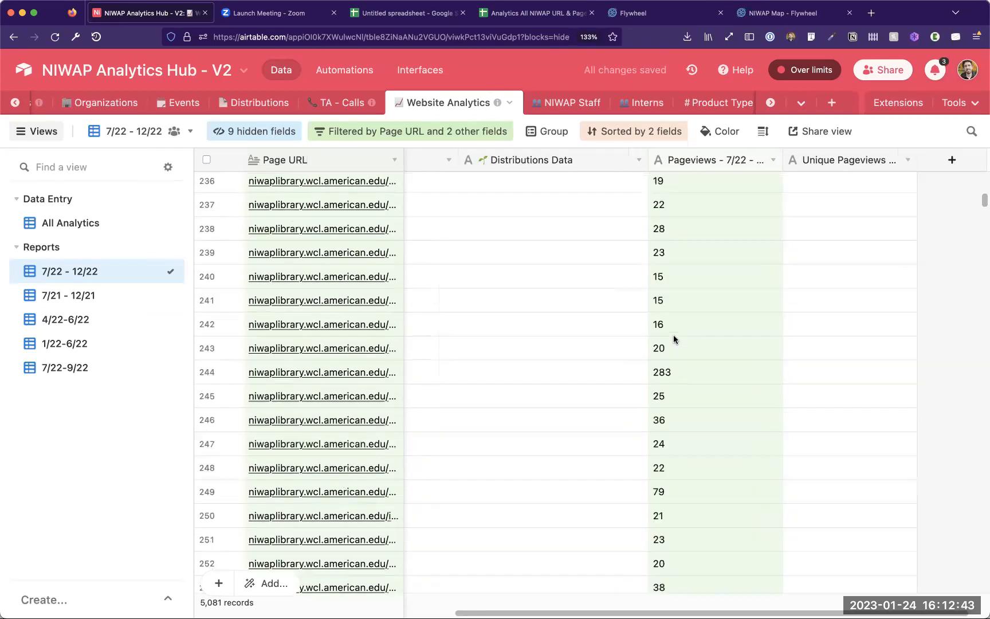
scroll(673, 338, up, 20)
scroll(674, 337, right, 1)
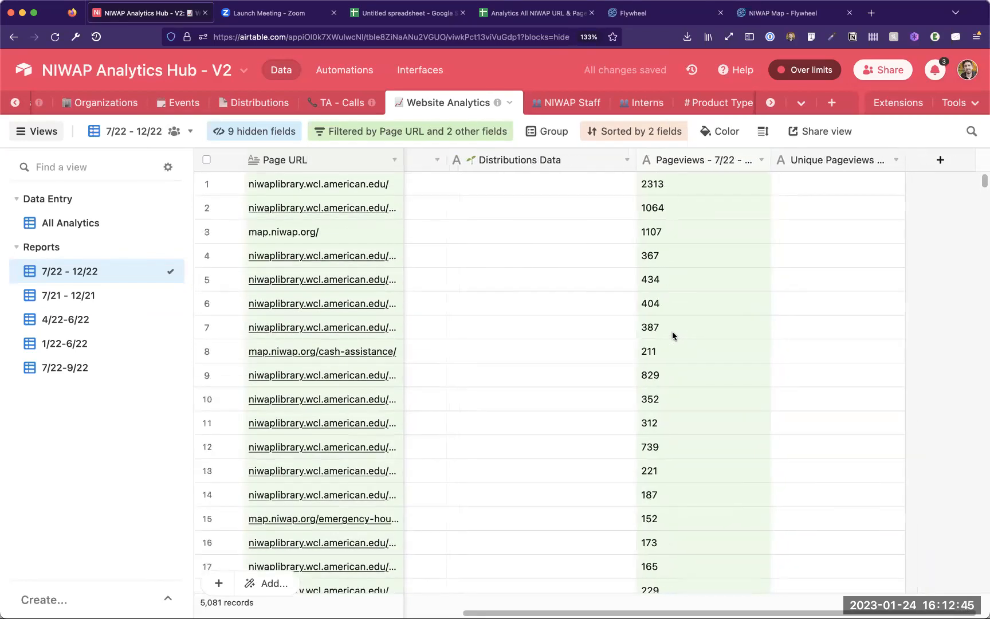
click(655, 133)
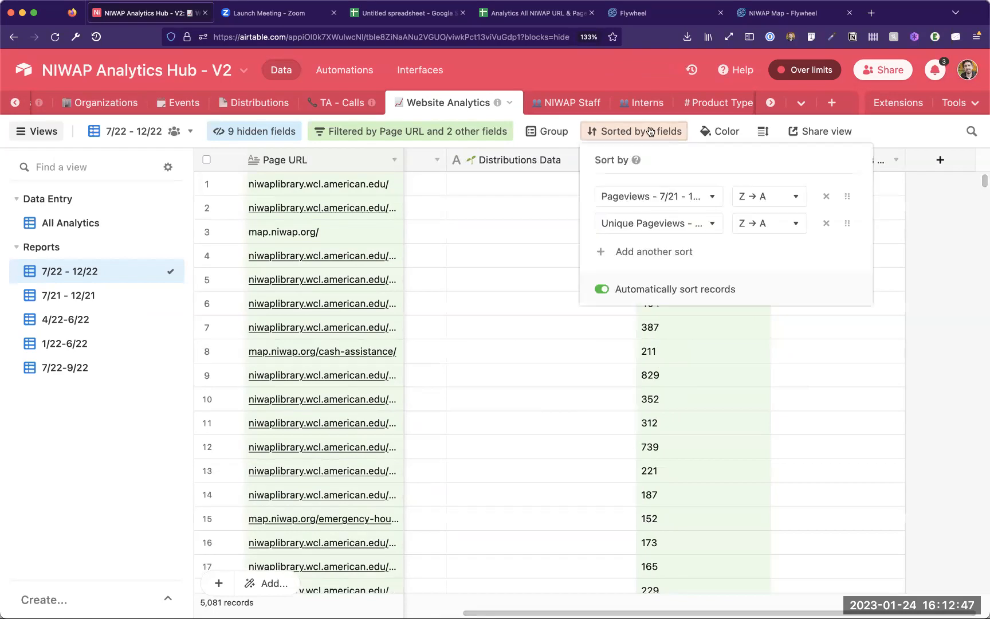
click(703, 199)
scroll(711, 333, down, 1)
scroll(701, 286, up, 1)
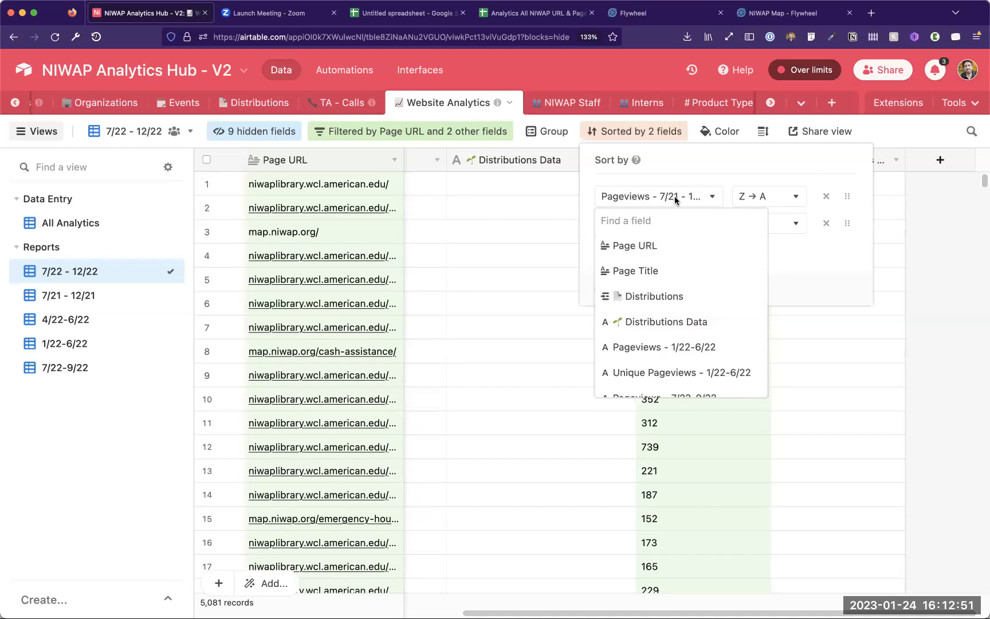
scroll(698, 310, down, 1)
scroll(696, 331, down, 1)
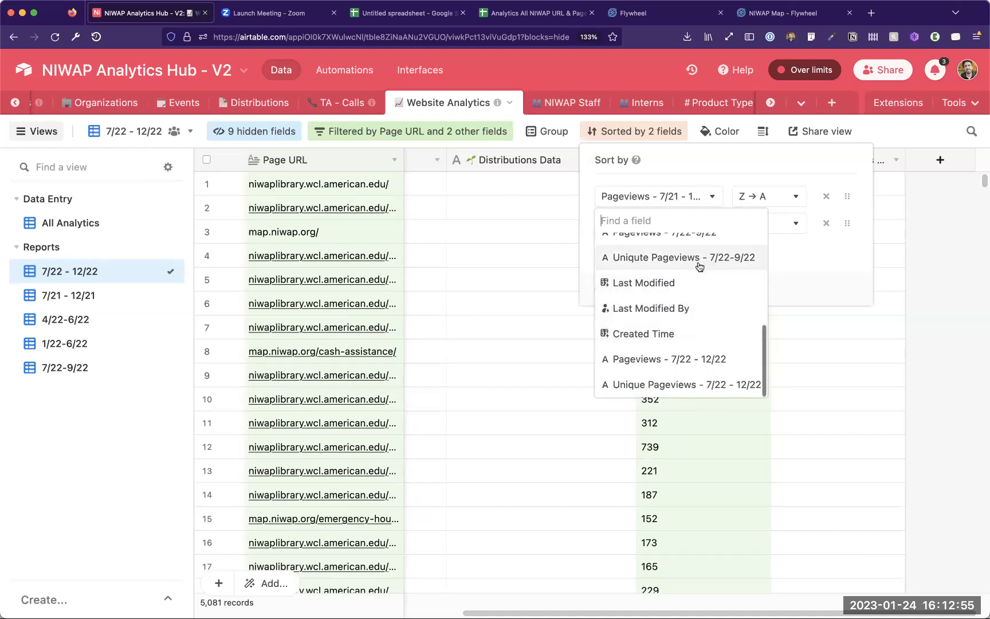
click(697, 360)
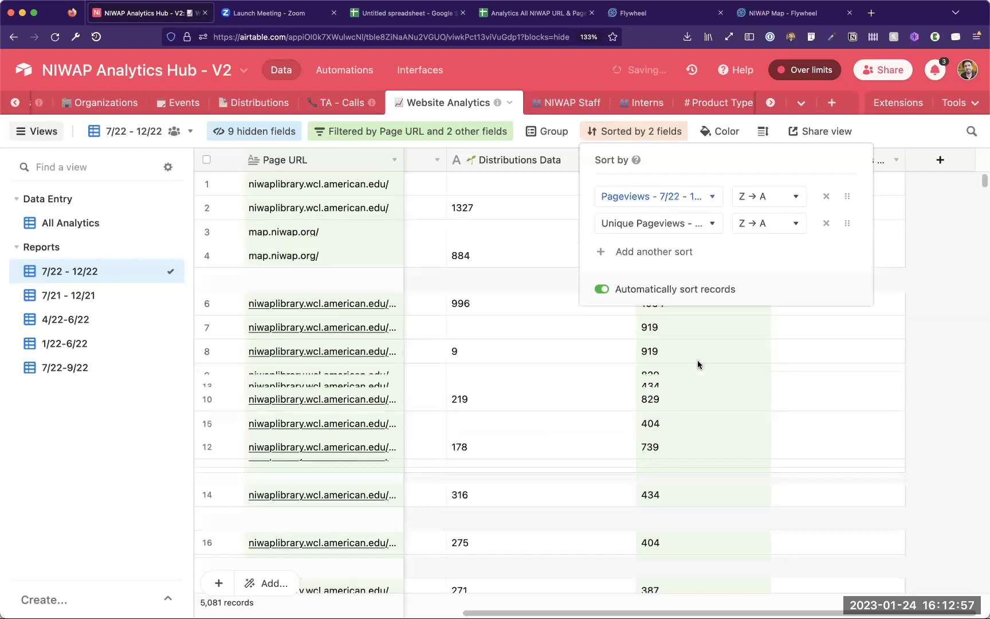
click(713, 350)
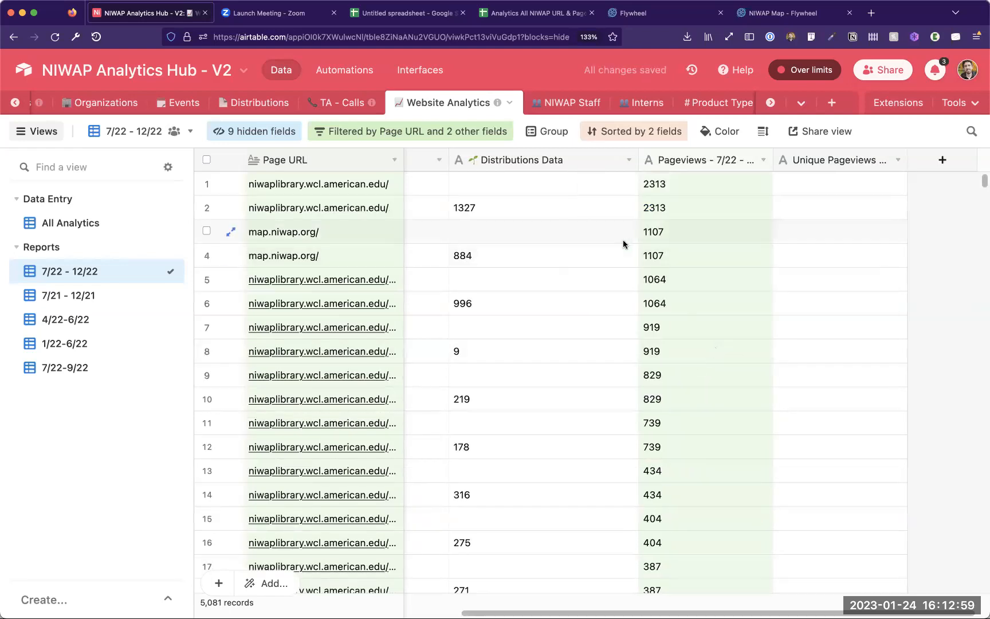
Step: Widen the Page URL column so that more of each address is readable
scroll(623, 240, left, 8)
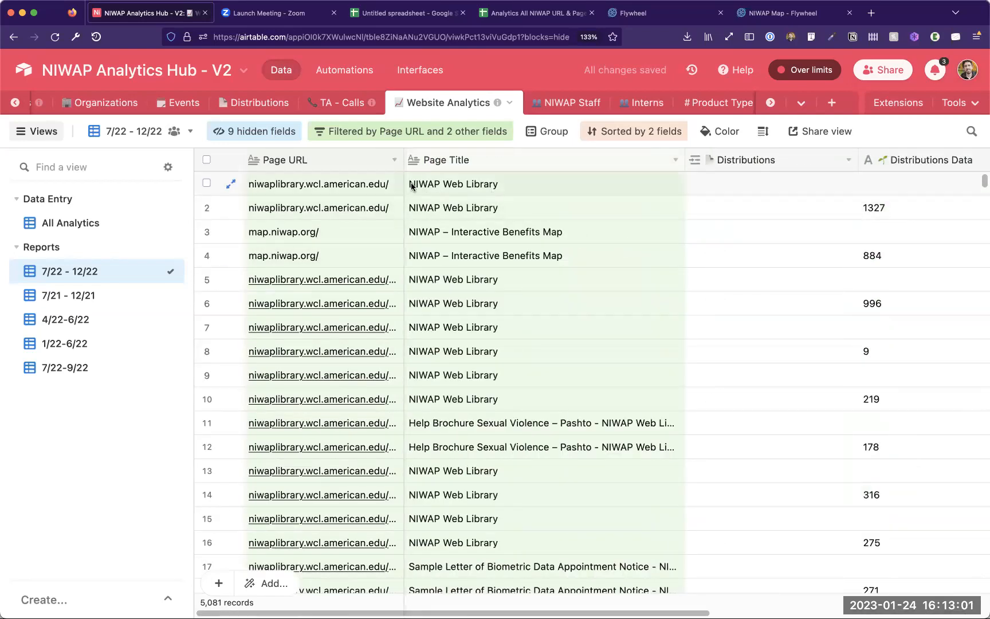
drag(404, 160, 436, 160)
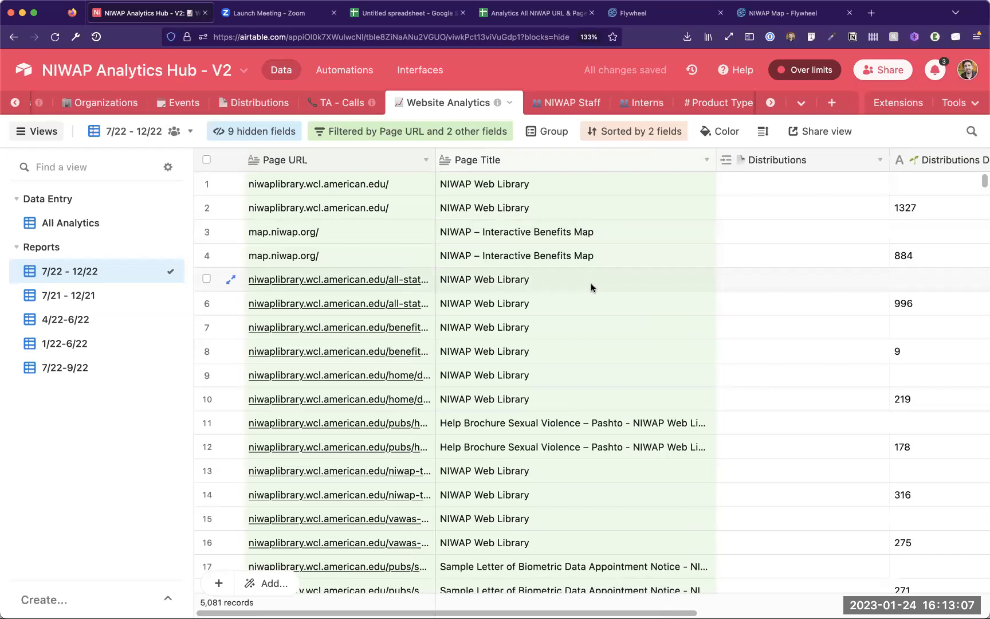
drag(435, 160, 514, 169)
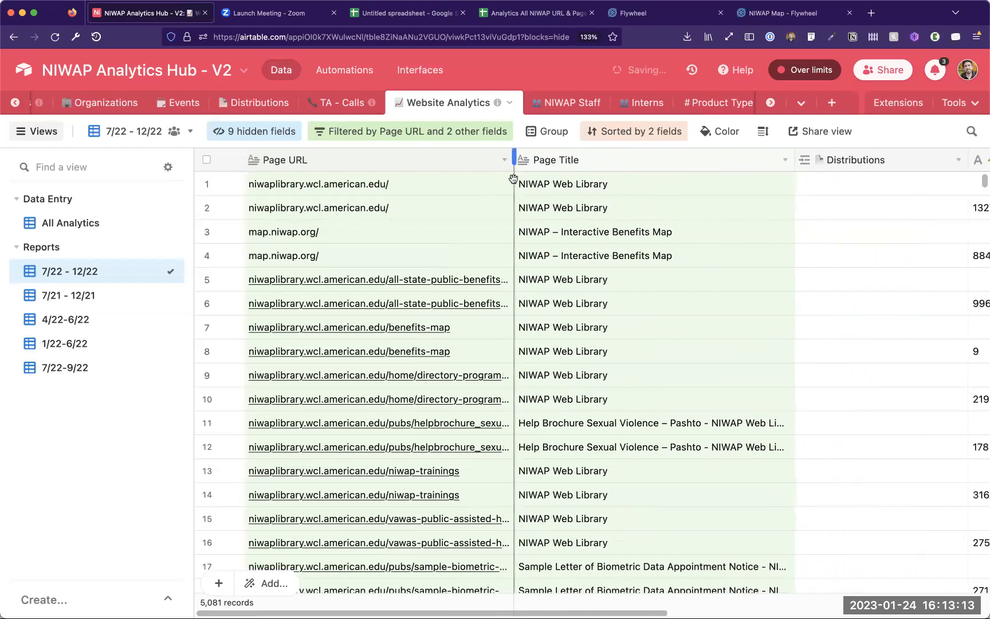
Step: Examine the Distributions, Distributions Data and pageview fields of the repeated URLs, opening the Distributions Data field settings and cancelling them
scroll(648, 283, down, 5)
scroll(648, 283, right, 5)
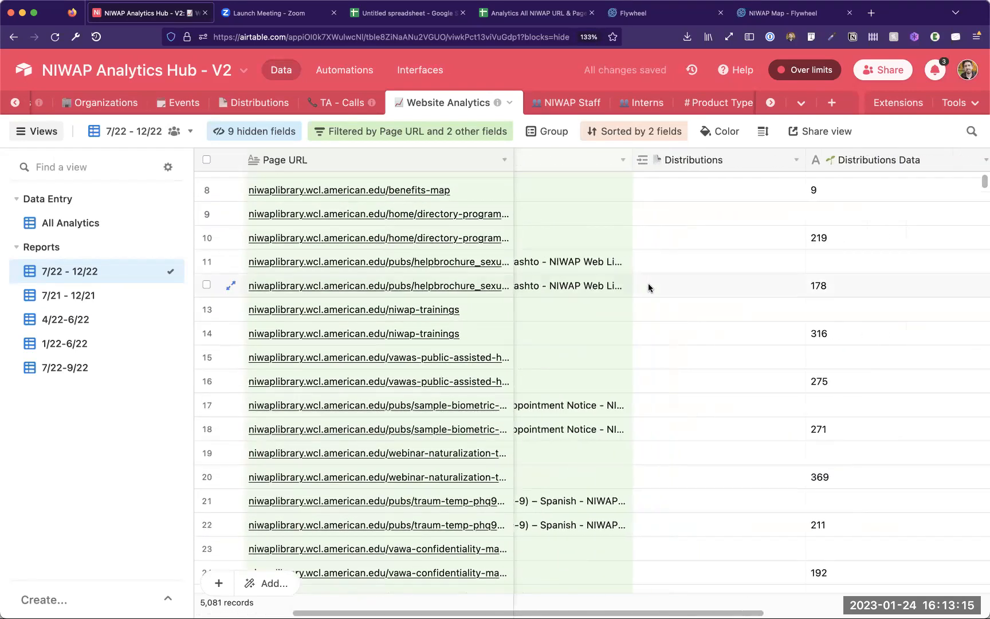
scroll(648, 283, up, 4)
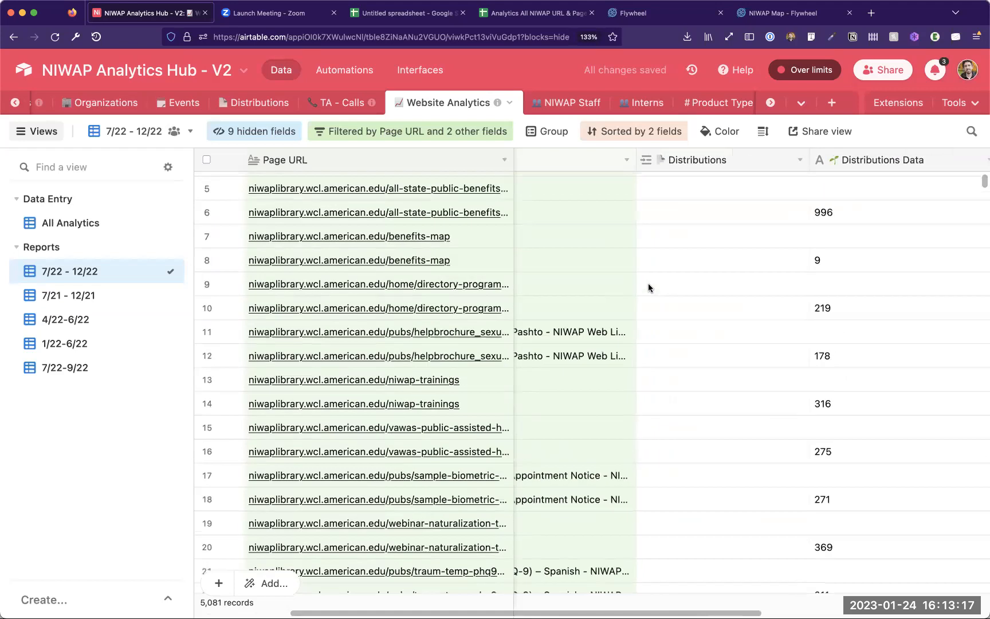
scroll(643, 188, down, 2)
scroll(662, 201, right, 5)
scroll(663, 201, left, 3)
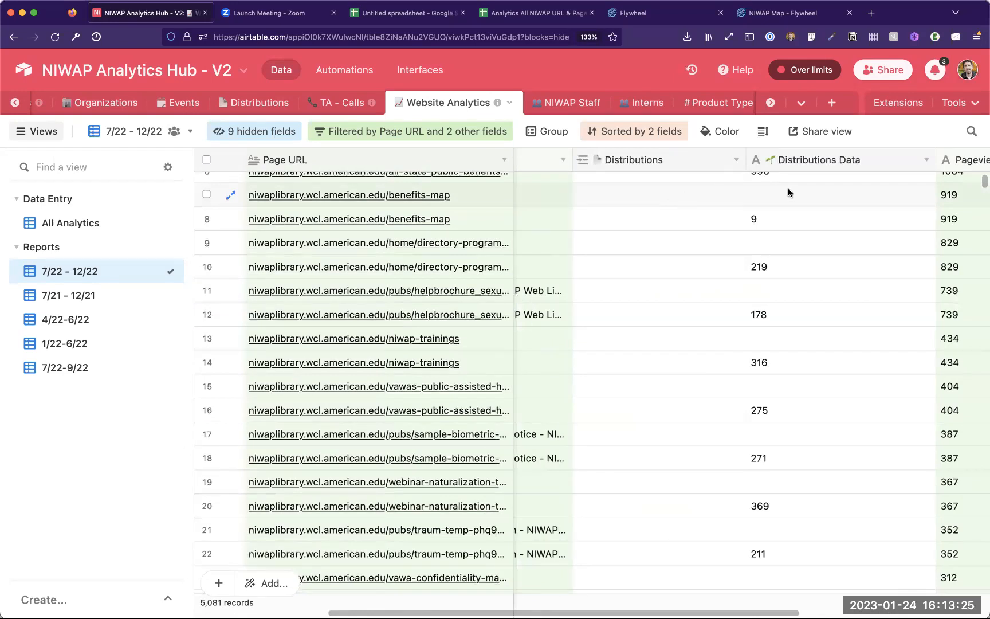
scroll(794, 197, right, 2)
double_click(806, 160)
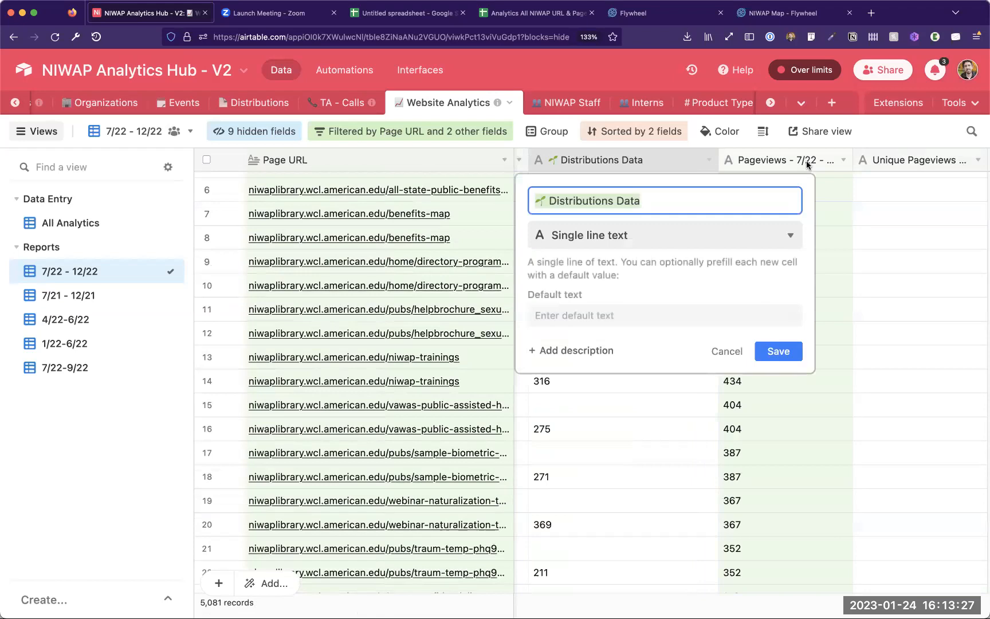
click(728, 349)
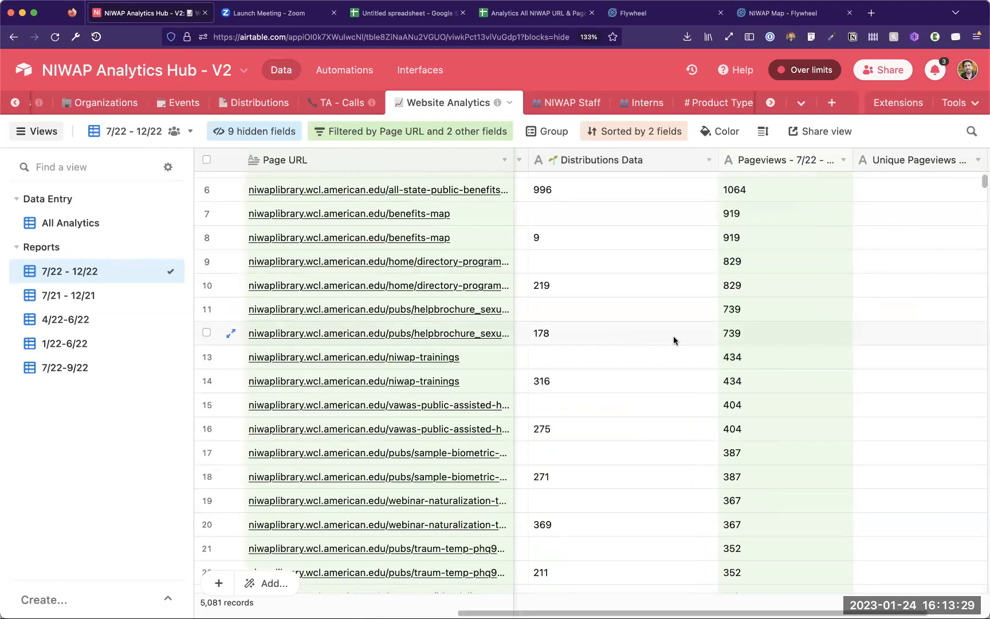
scroll(674, 338, left, 2)
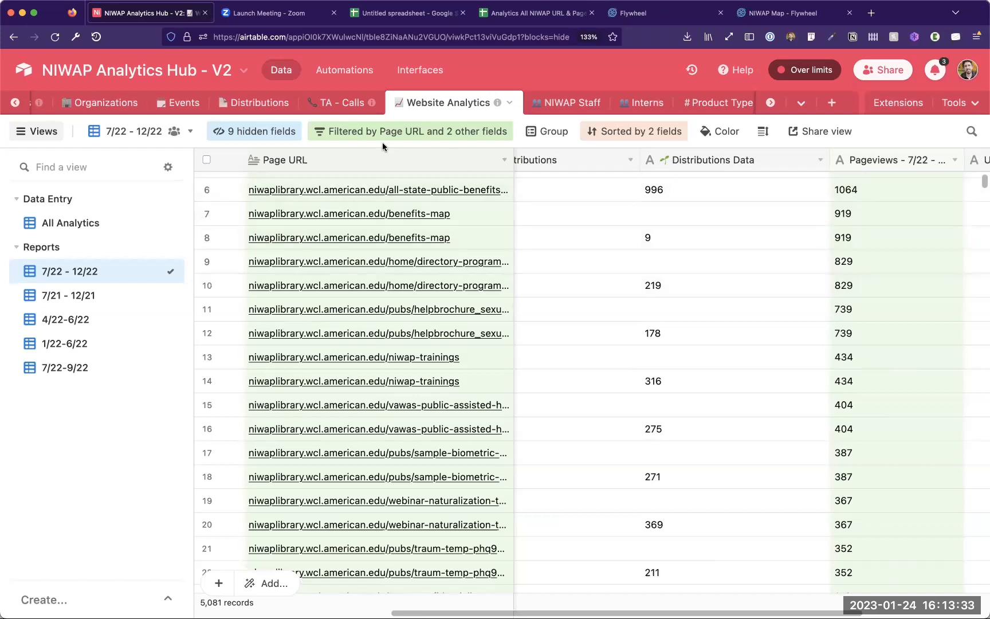
Step: Show the hidden Pageviews - 7/21 - 12/21 field in the 7/22 - 12/22 view
click(266, 137)
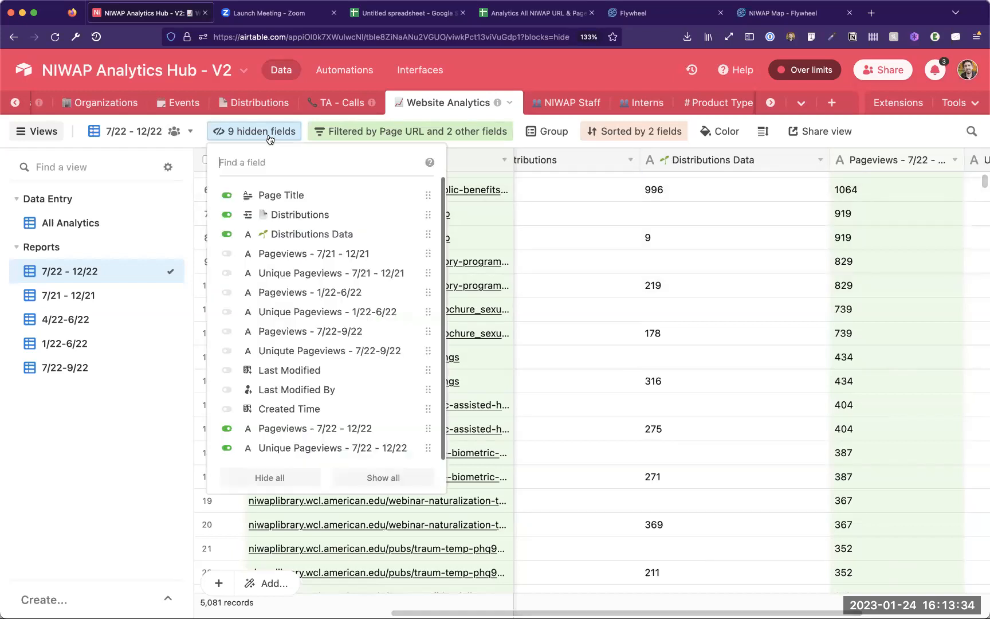
click(317, 297)
click(316, 293)
click(312, 275)
click(310, 275)
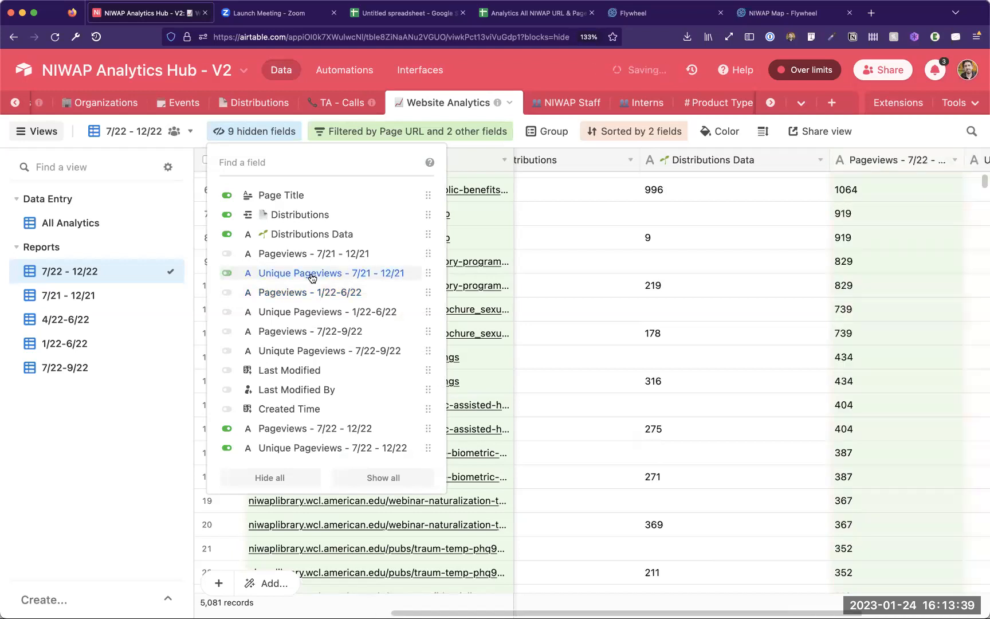
click(307, 256)
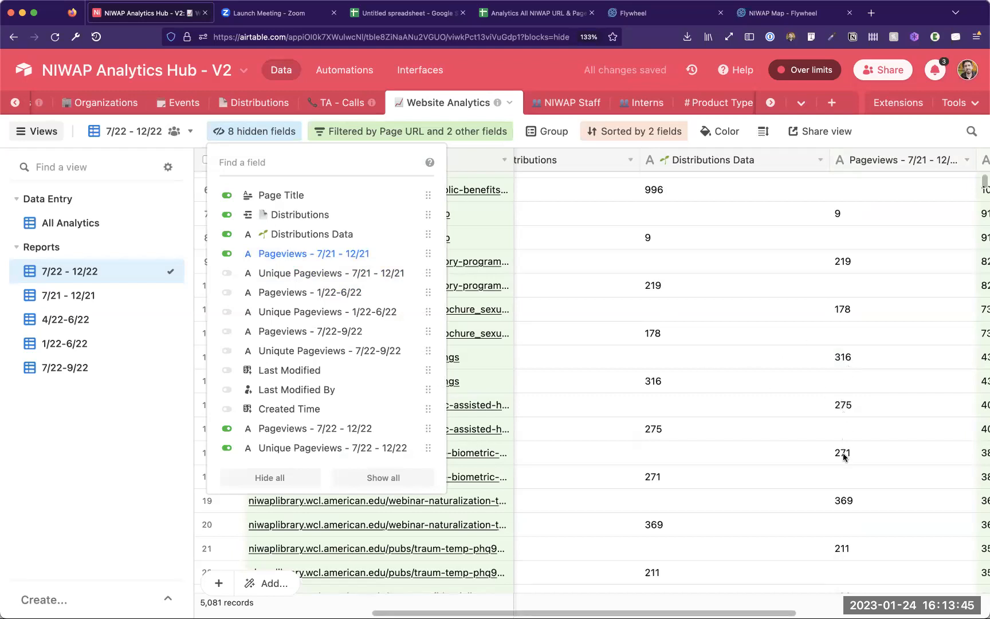
Step: Compare the Distributions Data values with the 7/21 - 12/21 pageviews of the repeated URLs, selecting the pageview value of record 21
scroll(844, 430, down, 5)
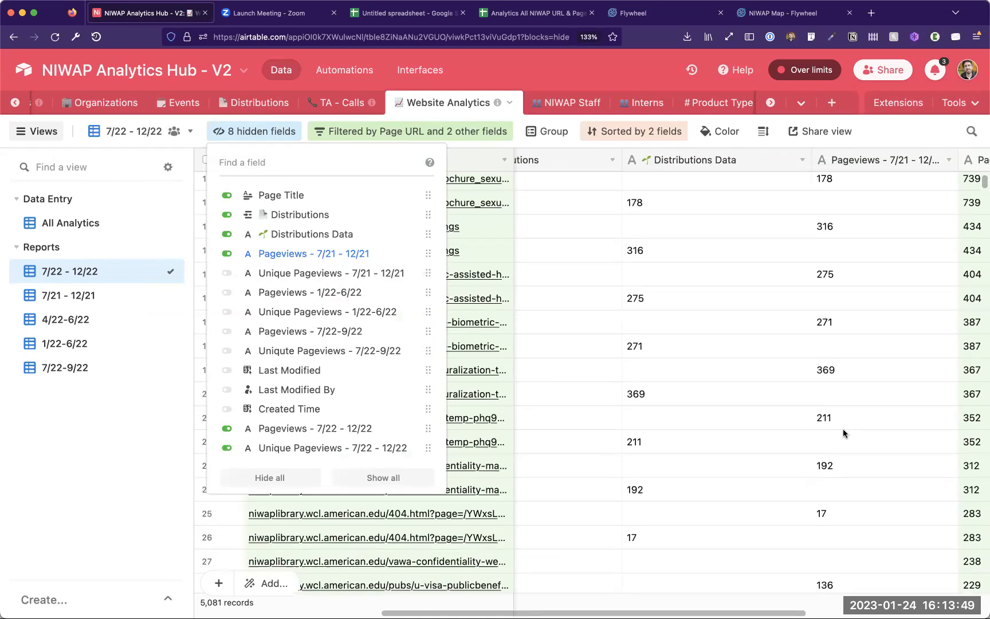
scroll(844, 428, down, 5)
click(831, 307)
click(736, 337)
click(843, 295)
Step: Widen the Page URL column further until nearly all addresses fit in full
drag(512, 157, 630, 401)
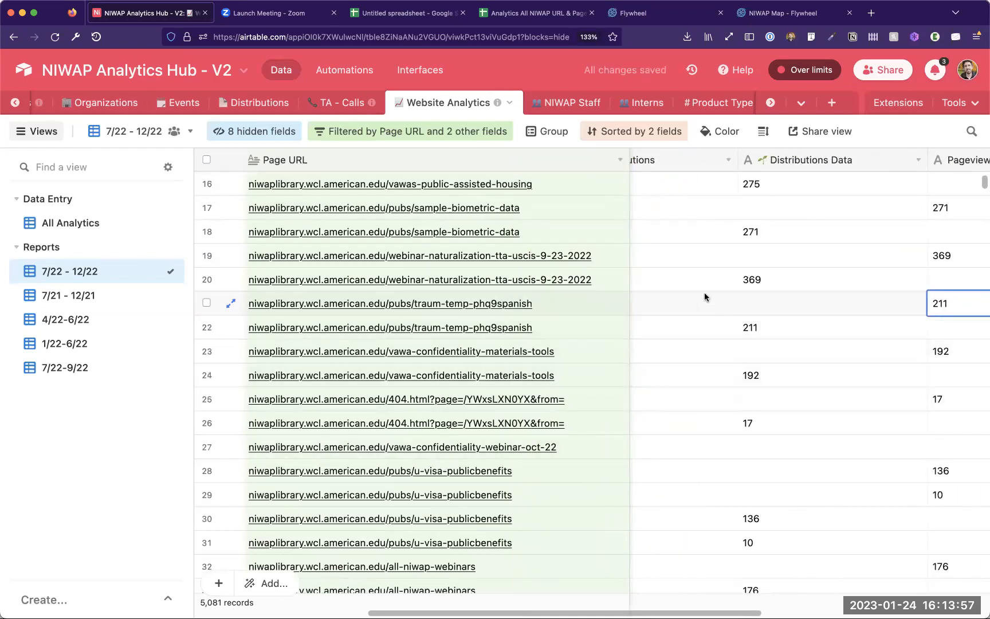
scroll(705, 297, right, 2)
scroll(704, 296, up, 6)
scroll(703, 293, left, 5)
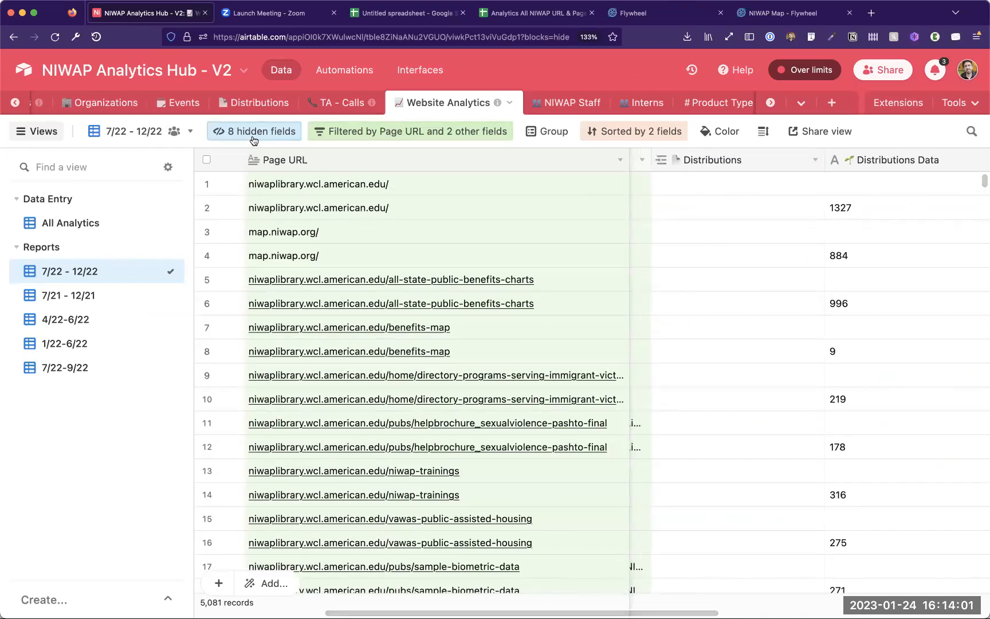
Step: Hide the Pageviews - 7/21 - 12/21 and Distributions Data fields from the view
click(254, 140)
click(308, 258)
click(312, 234)
click(779, 230)
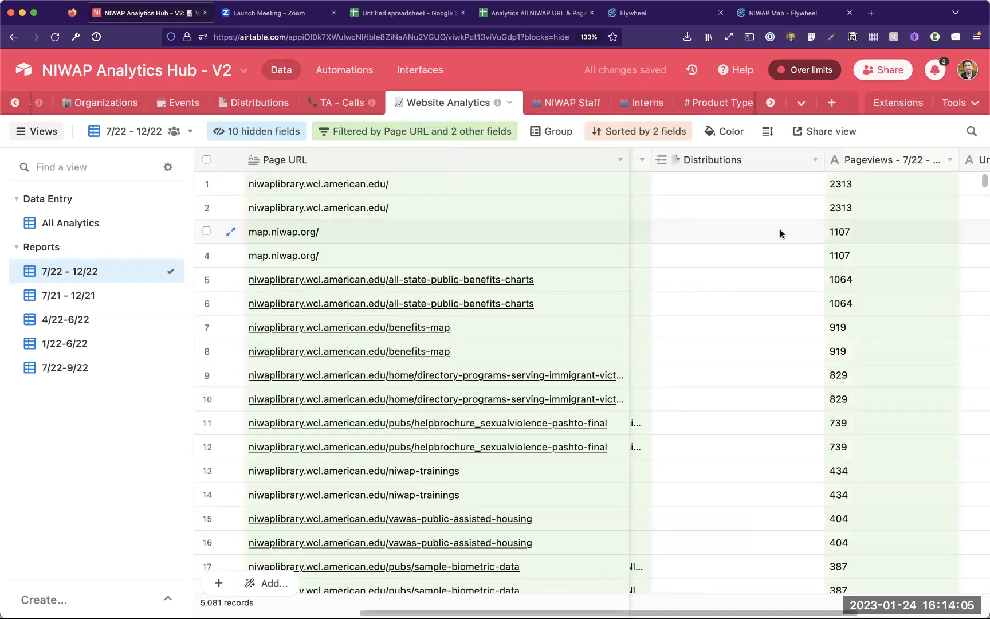
Step: Check the page titles of the first records against their URLs, selecting the title of record 3
scroll(780, 233, left, 5)
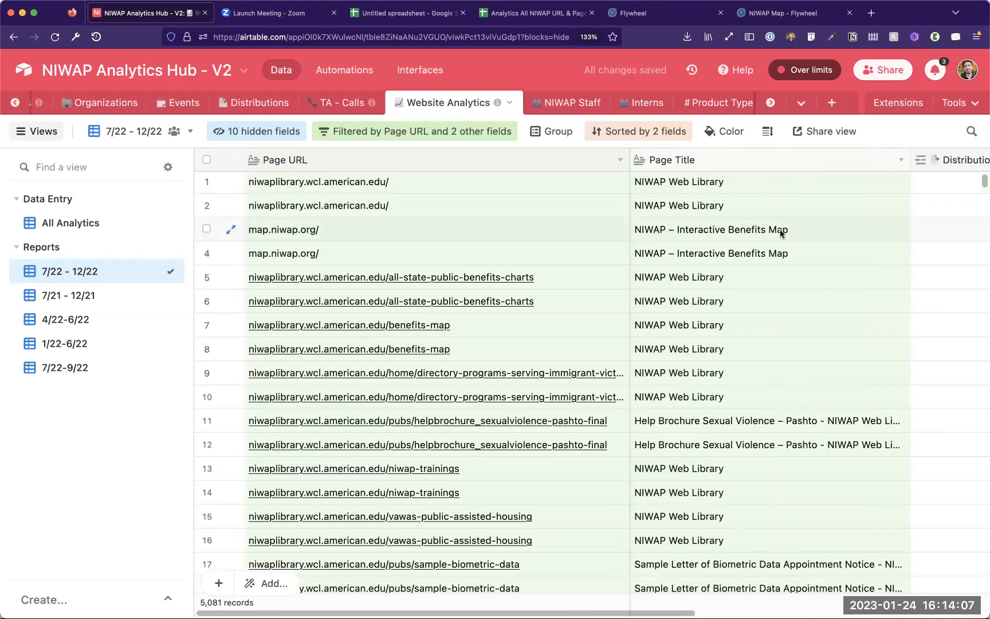
scroll(780, 232, right, 5)
scroll(778, 232, left, 5)
click(752, 236)
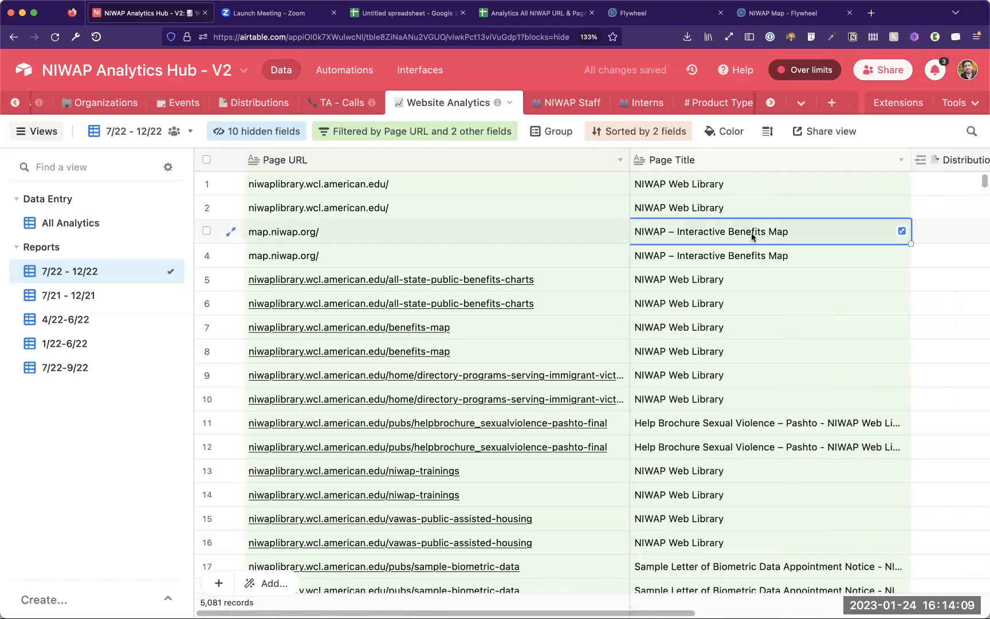
Step: Try to link record 11 to a distribution by copying its Pashto help brochure page title into its Distributions field
scroll(756, 320, down, 3)
click(745, 343)
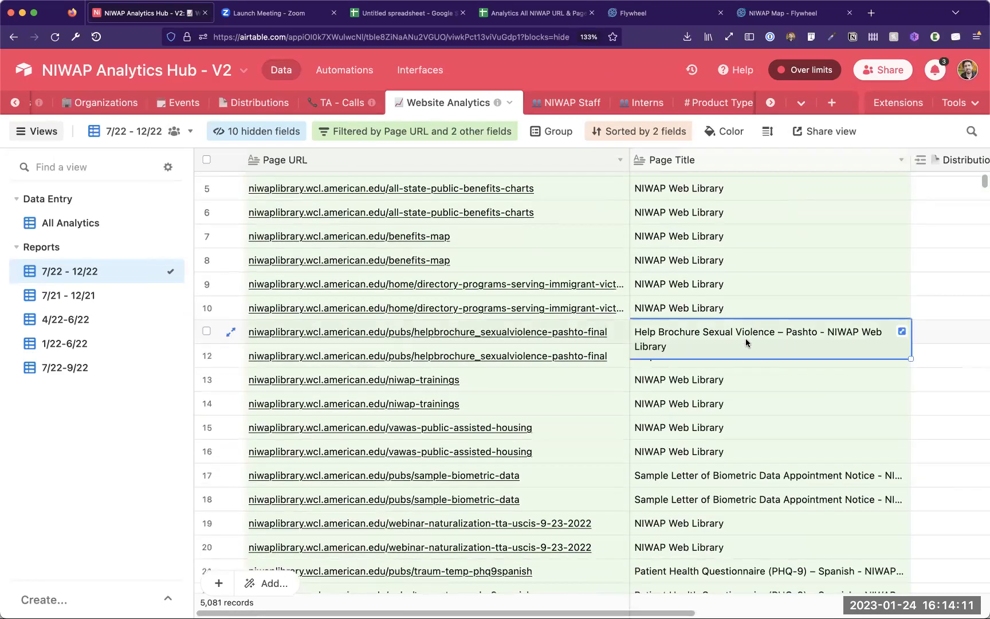
key(ctrl+c)
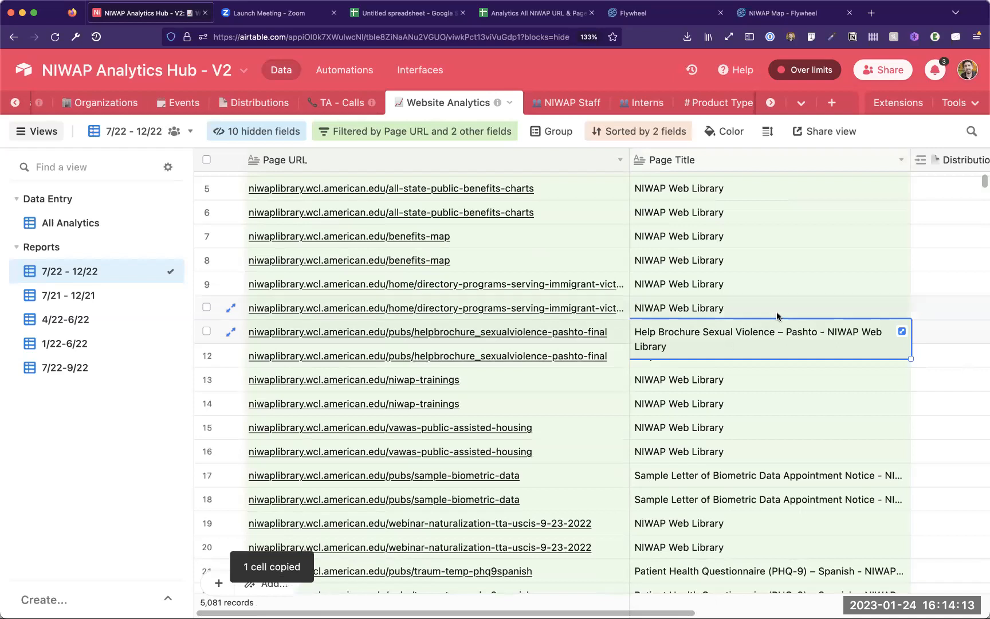
click(782, 292)
scroll(791, 309, right, 3)
click(804, 334)
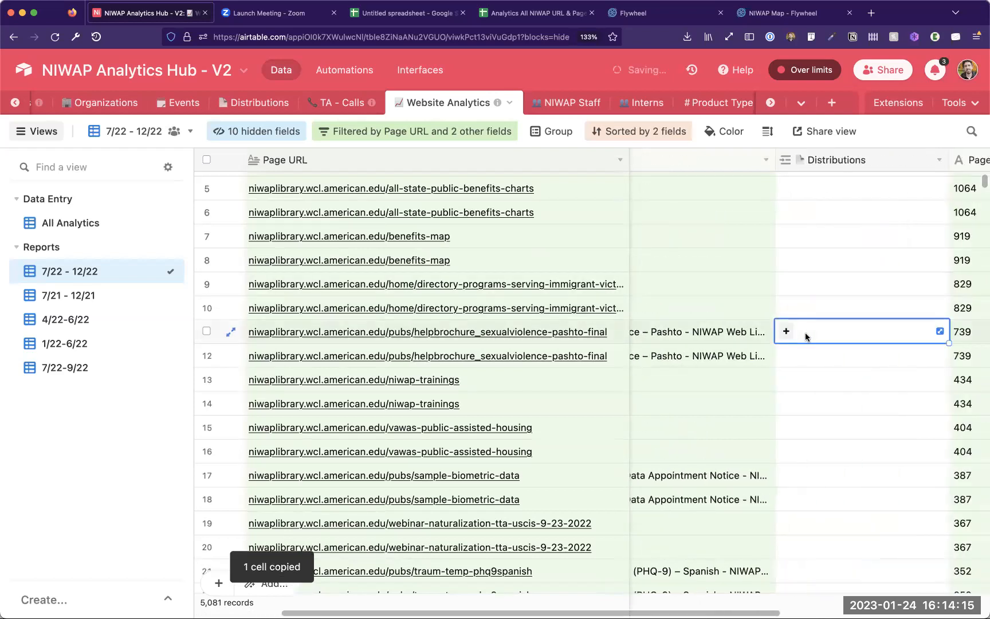
key(super+v)
Step: Open the distribution linked to record 11, examine its title, URL and product fields, and return to the grid
click(818, 324)
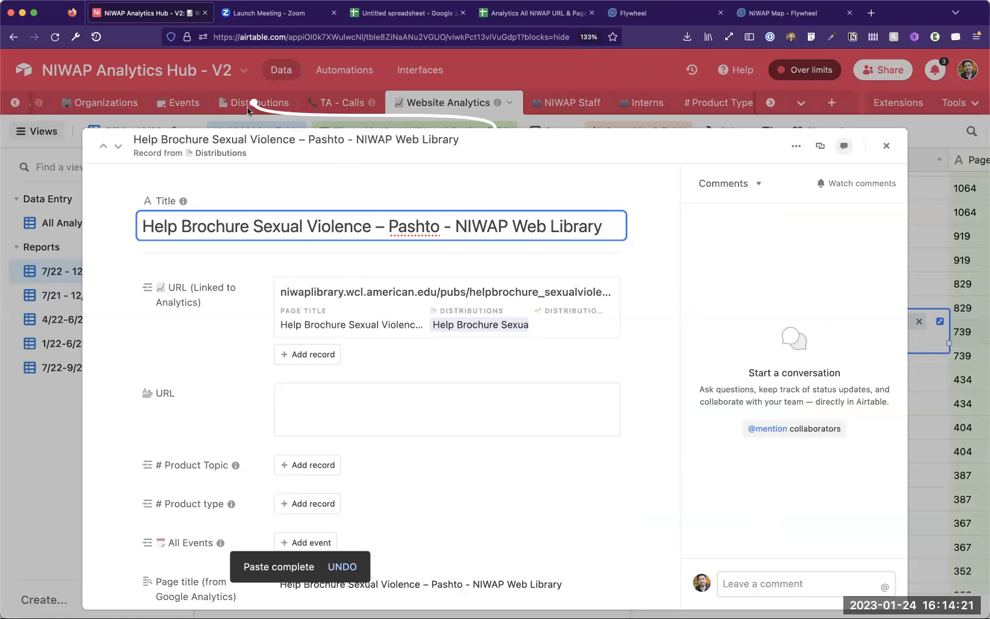
scroll(247, 378, down, 5)
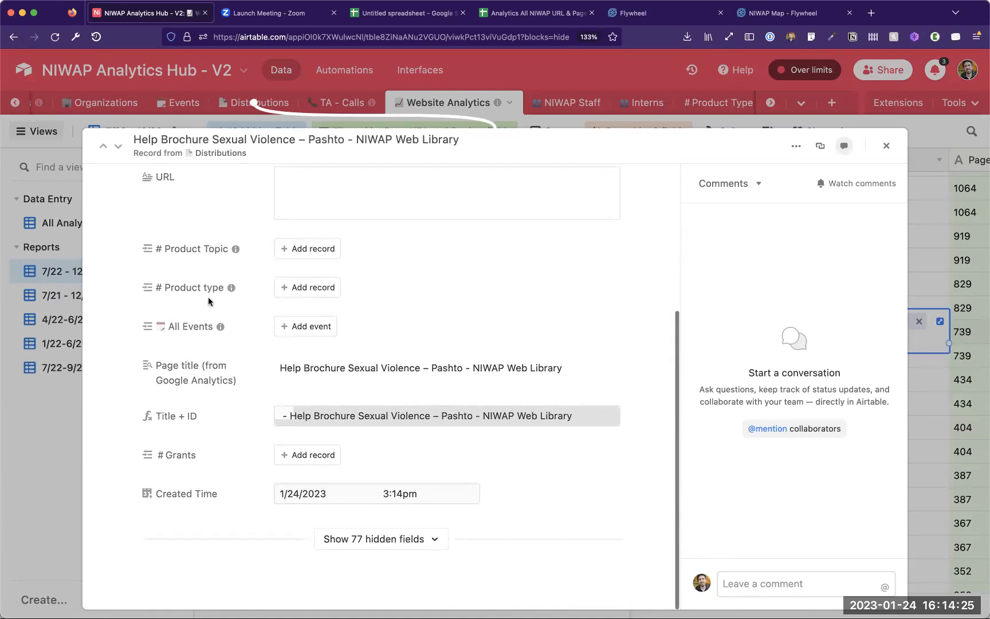
scroll(223, 255, up, 5)
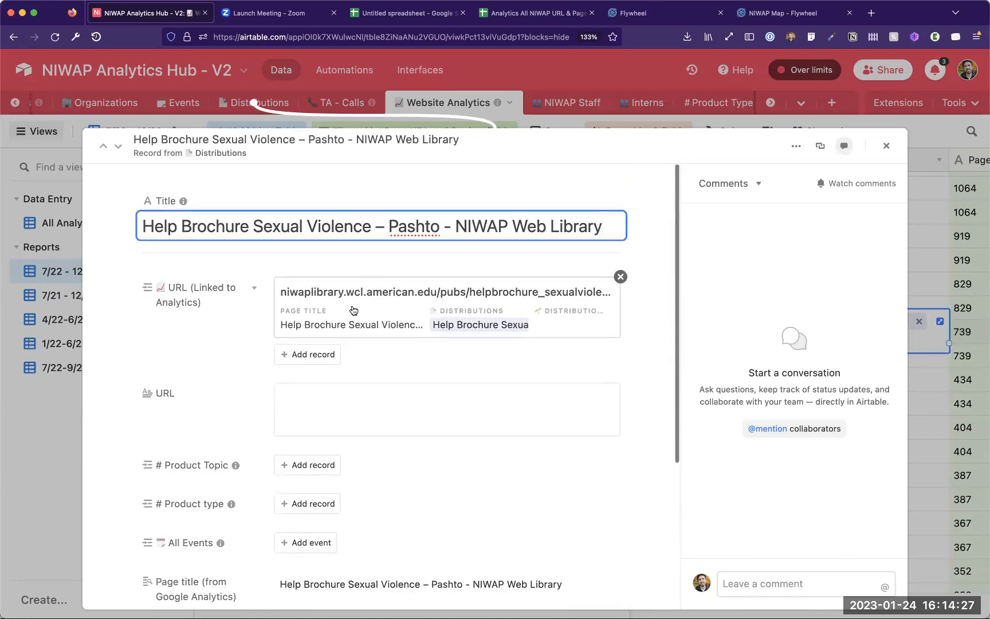
scroll(352, 310, down, 5)
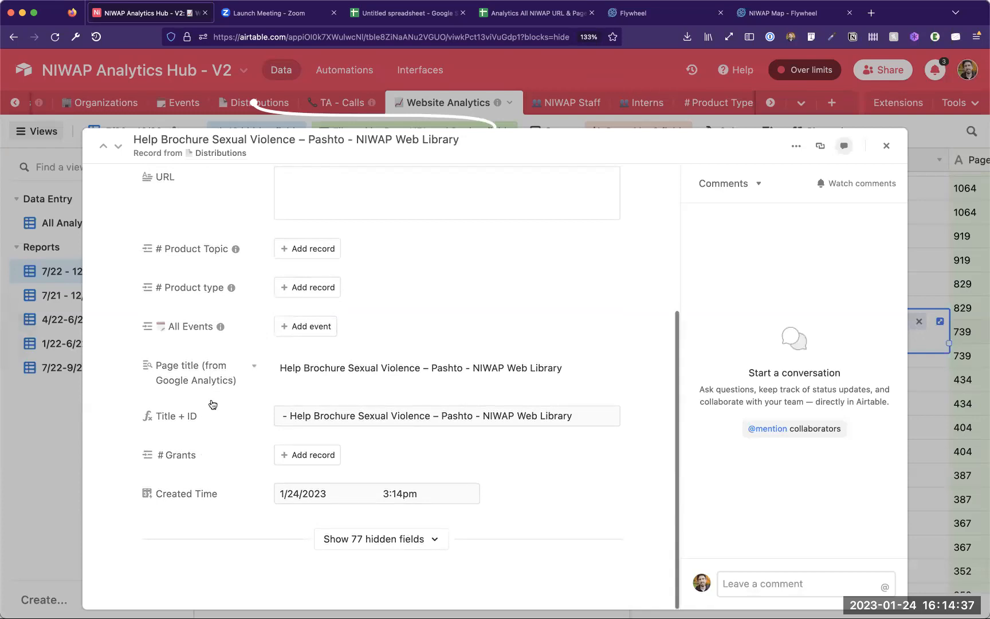
scroll(222, 378, up, 5)
click(327, 406)
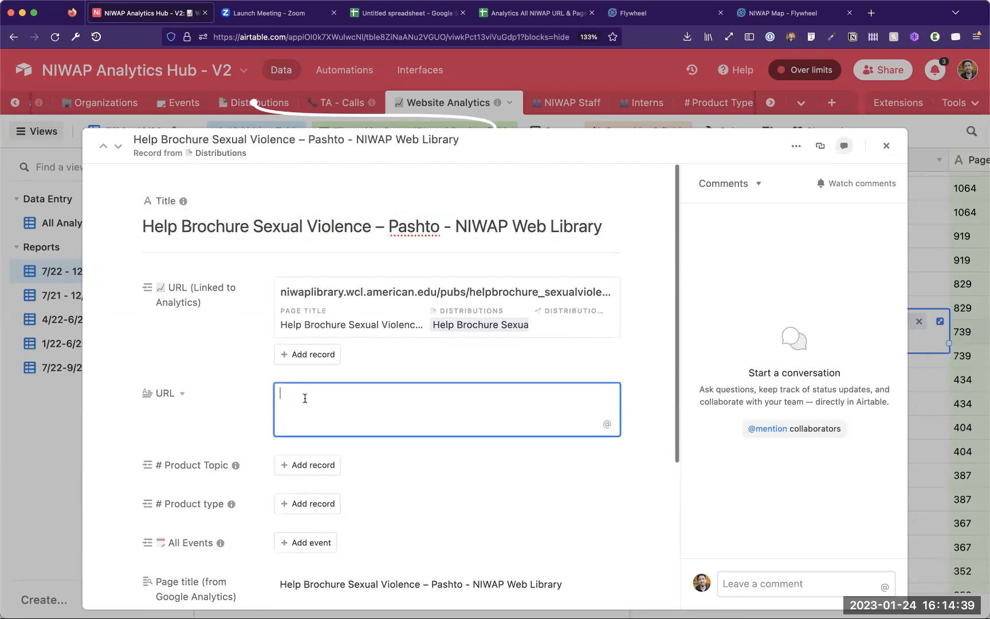
click(71, 264)
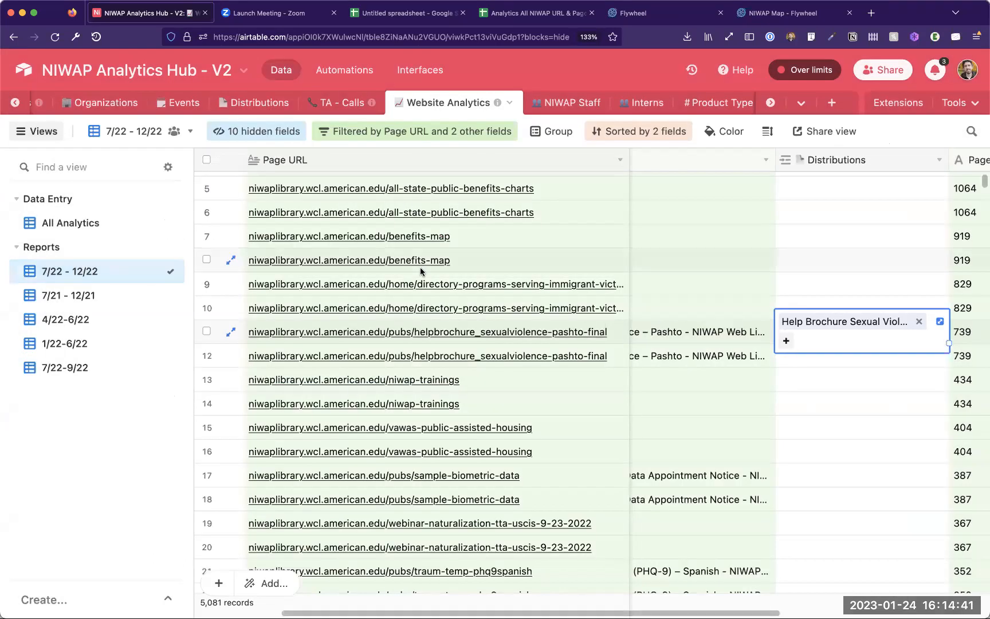
Step: Review the page titles of the records further down the list and undo the distribution link on record 11
click(738, 283)
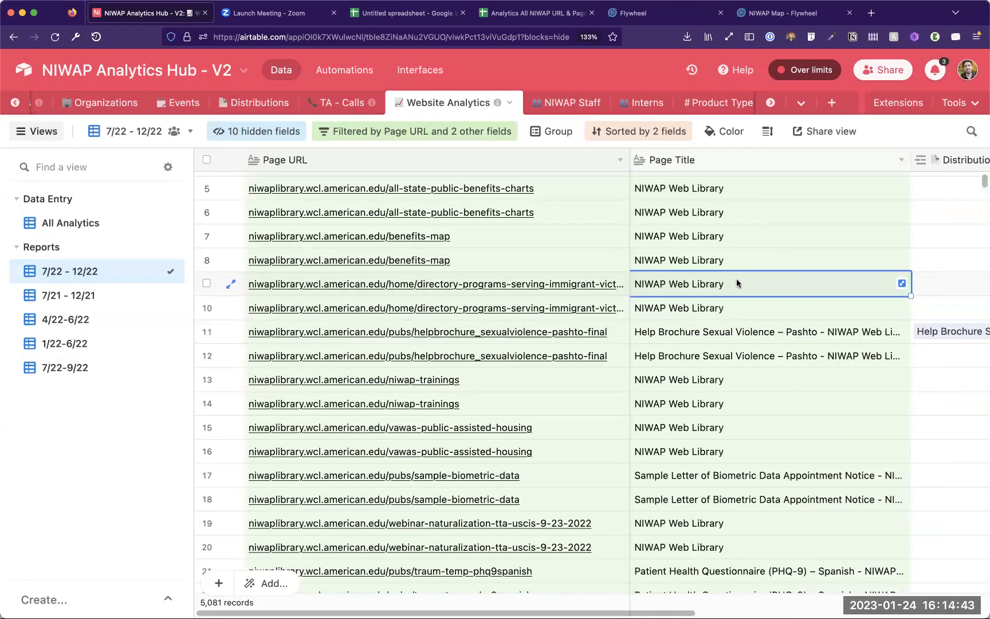
scroll(736, 283, down, 5)
scroll(737, 278, right, 1)
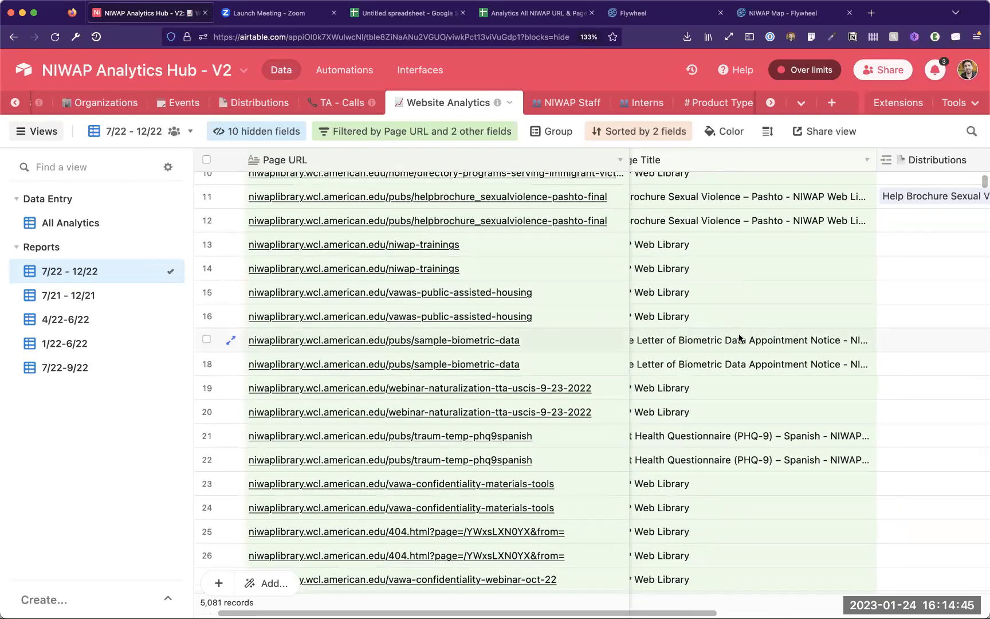
scroll(740, 340, down, 8)
scroll(743, 344, left, 1)
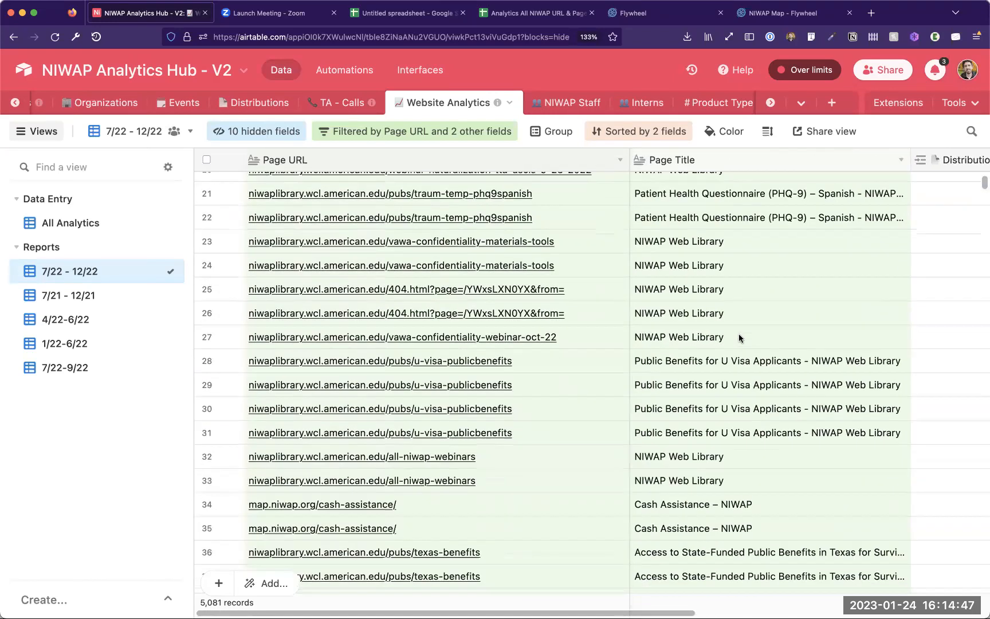
click(754, 365)
scroll(753, 362, right, 3)
scroll(753, 362, up, 15)
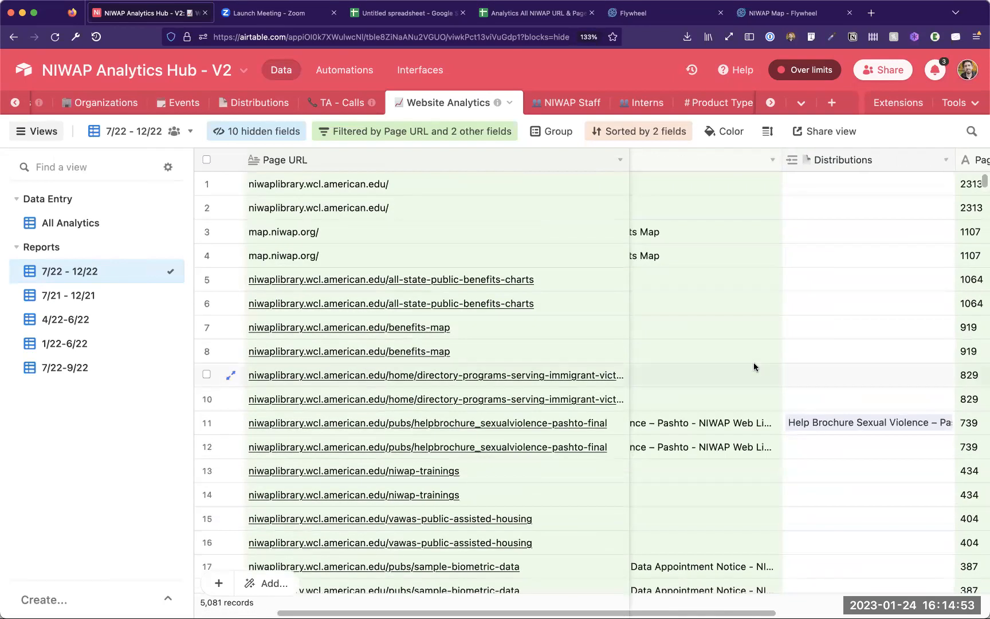
key(super+z)
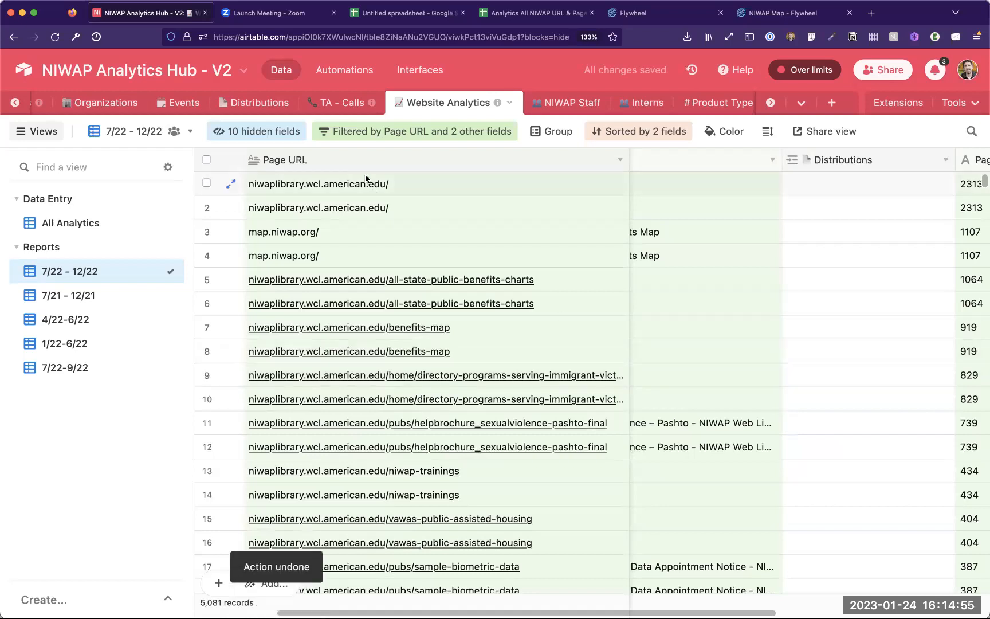
Step: Open the Distributions table and widen its URL (Linked to Analytics) column to show more of the linked addresses
click(255, 104)
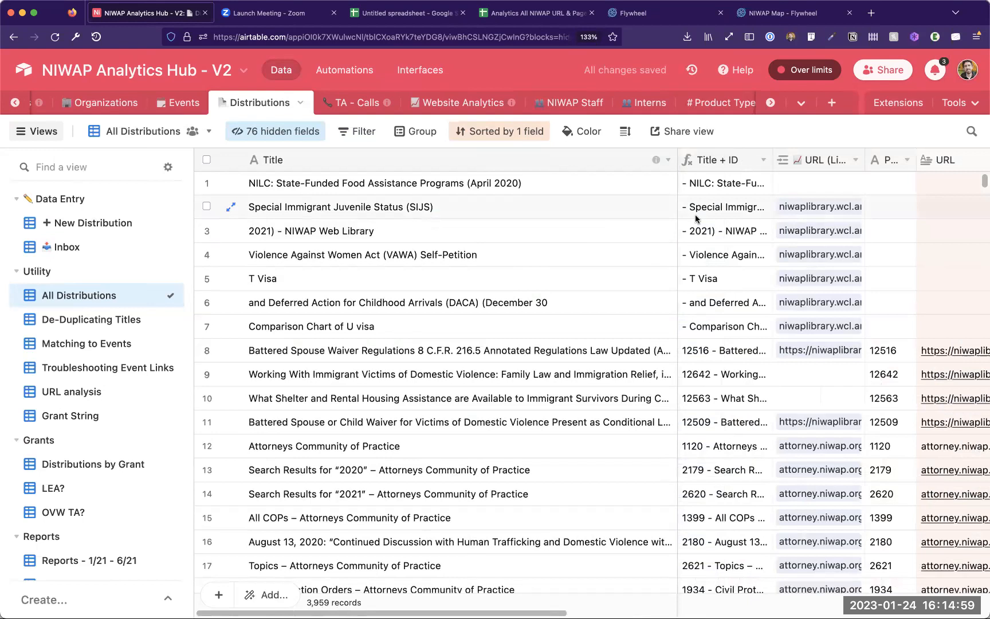
drag(865, 165, 941, 168)
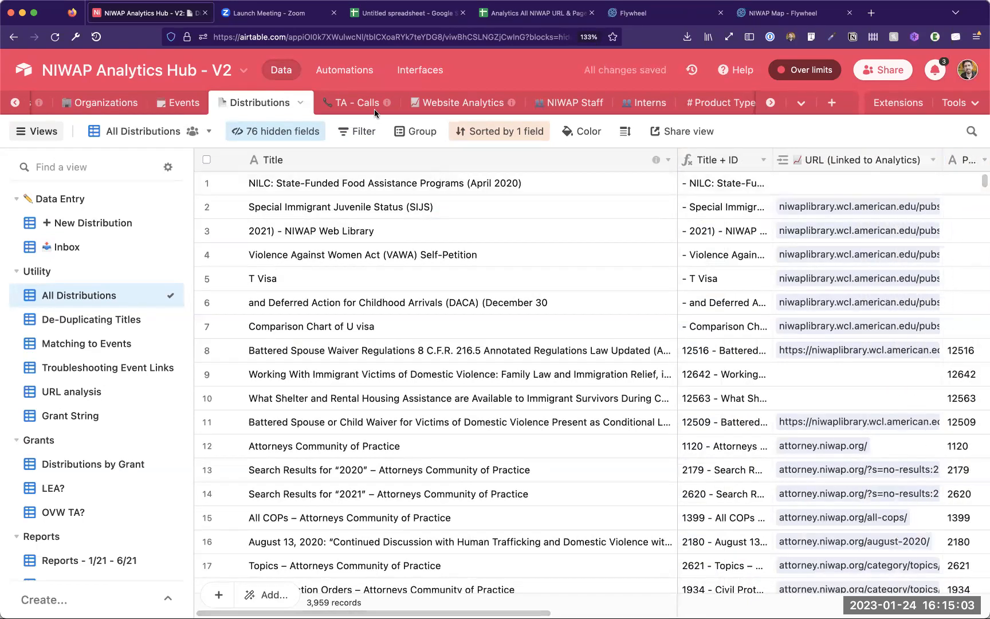
Step: Return to Website Analytics, narrow the Page URL column and browse the existing distributions available for linking to record 3
click(483, 104)
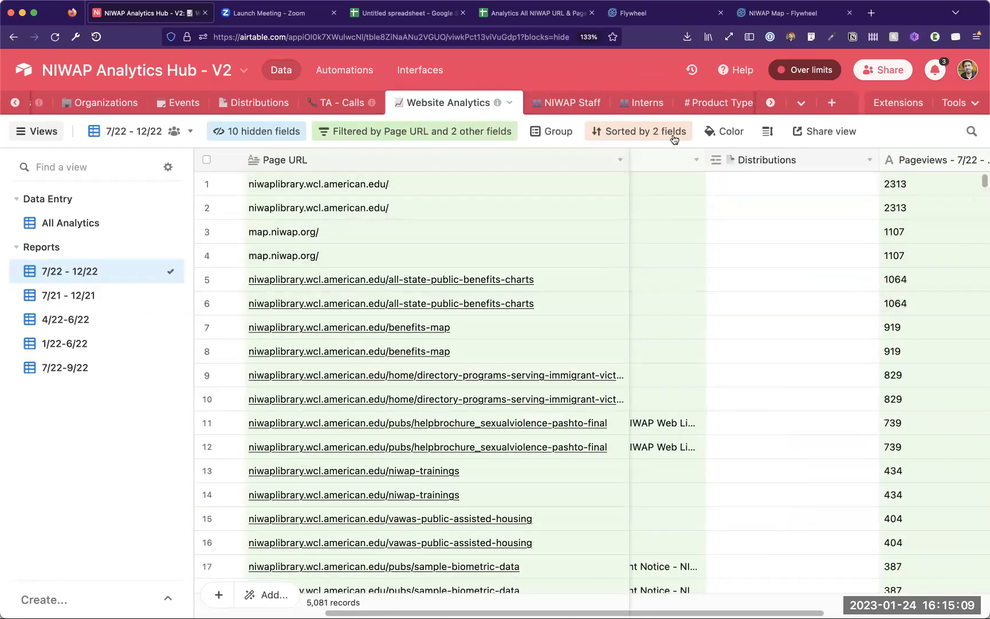
drag(626, 165, 431, 165)
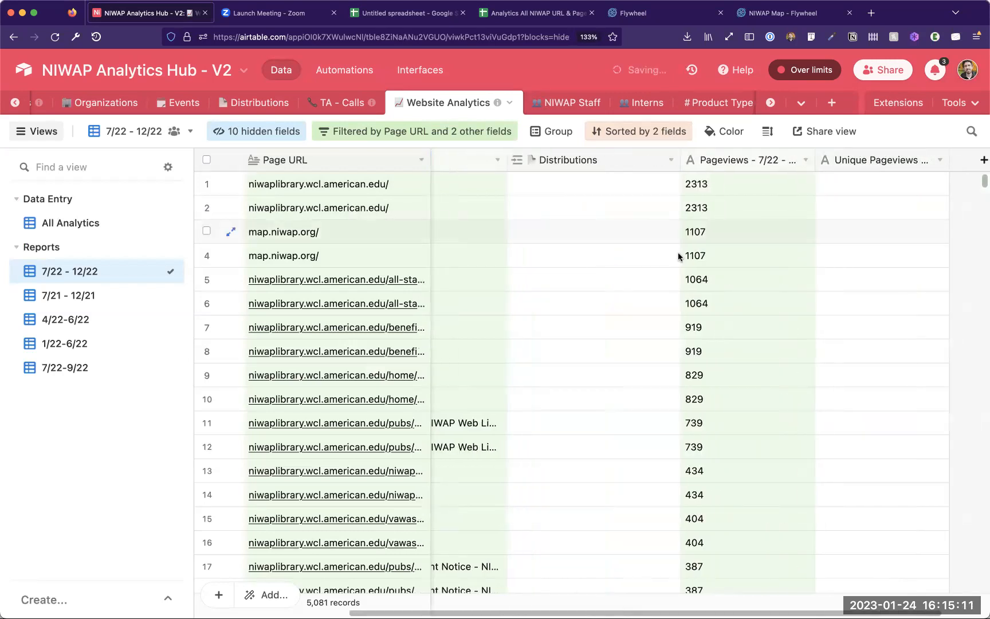
click(729, 239)
click(683, 231)
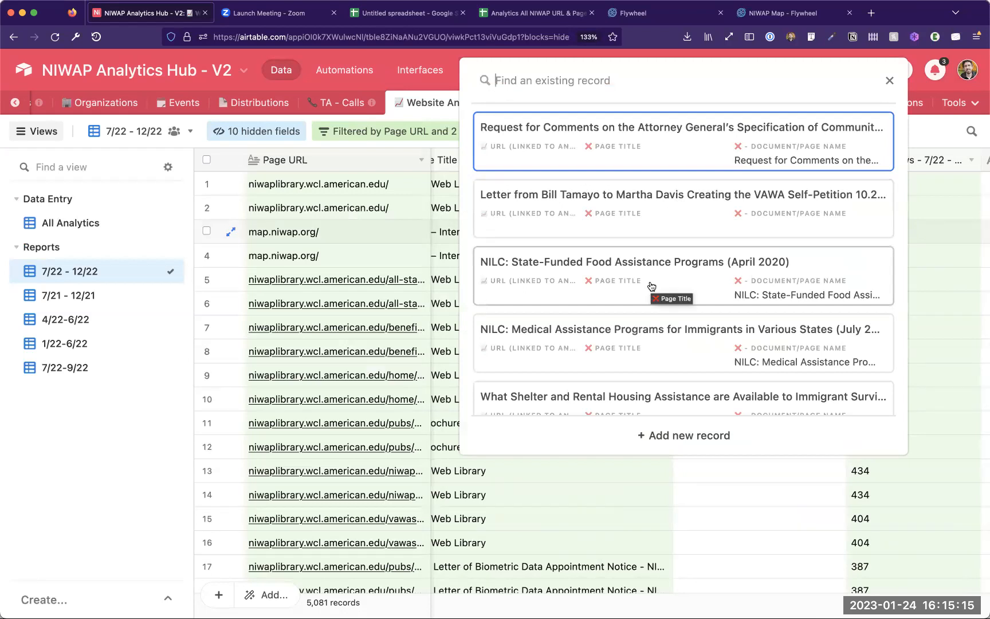
scroll(649, 284, down, 4)
scroll(649, 281, down, 6)
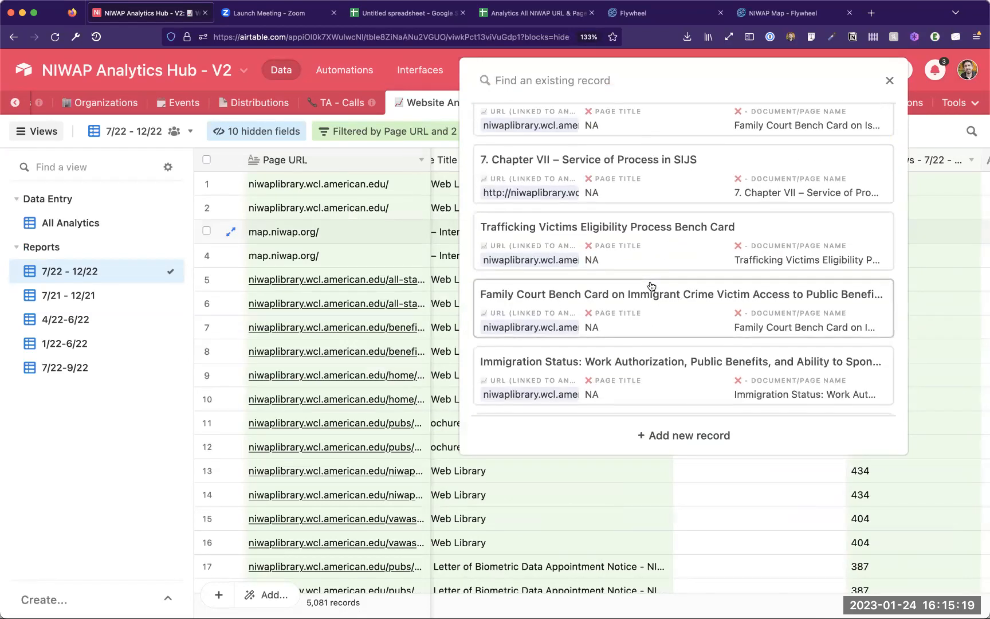
click(599, 465)
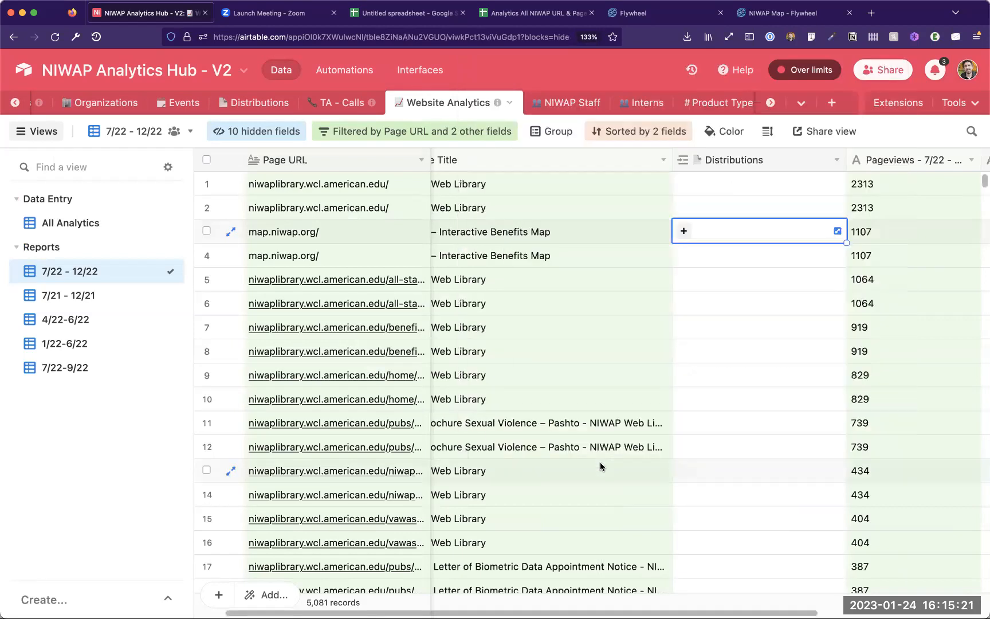
Step: Widen the Page URL column until the directory-programs-serving-immigrant-victims address fits in full
drag(610, 218, 625, 325)
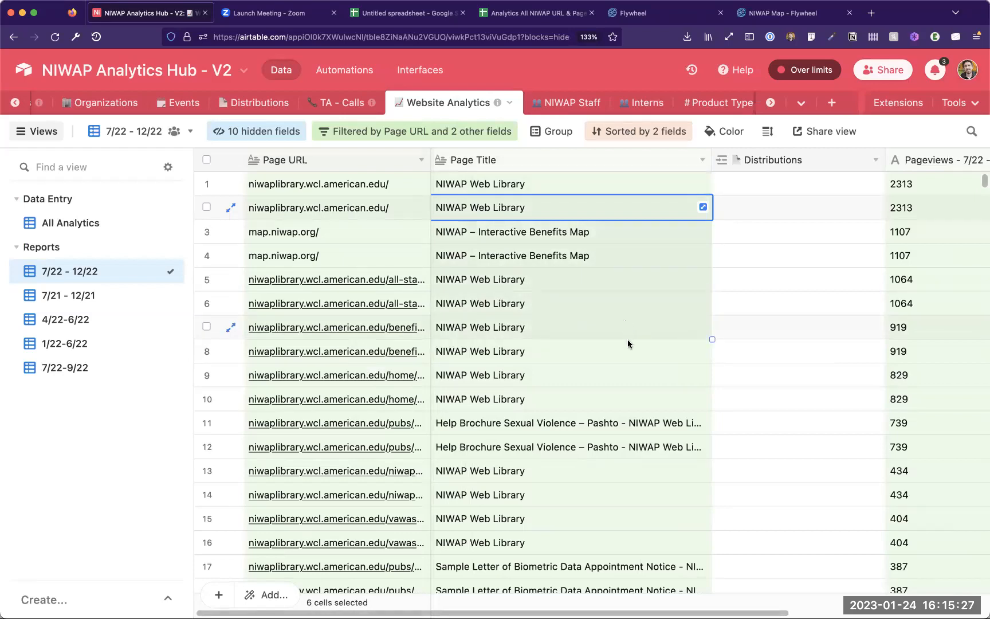
drag(431, 163, 524, 169)
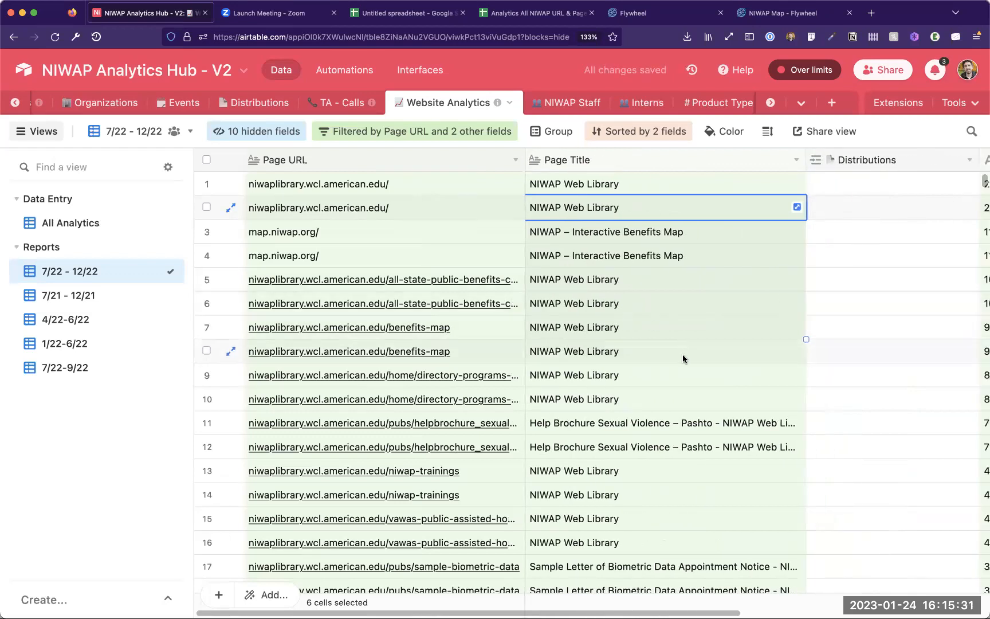
click(687, 377)
drag(525, 161, 648, 162)
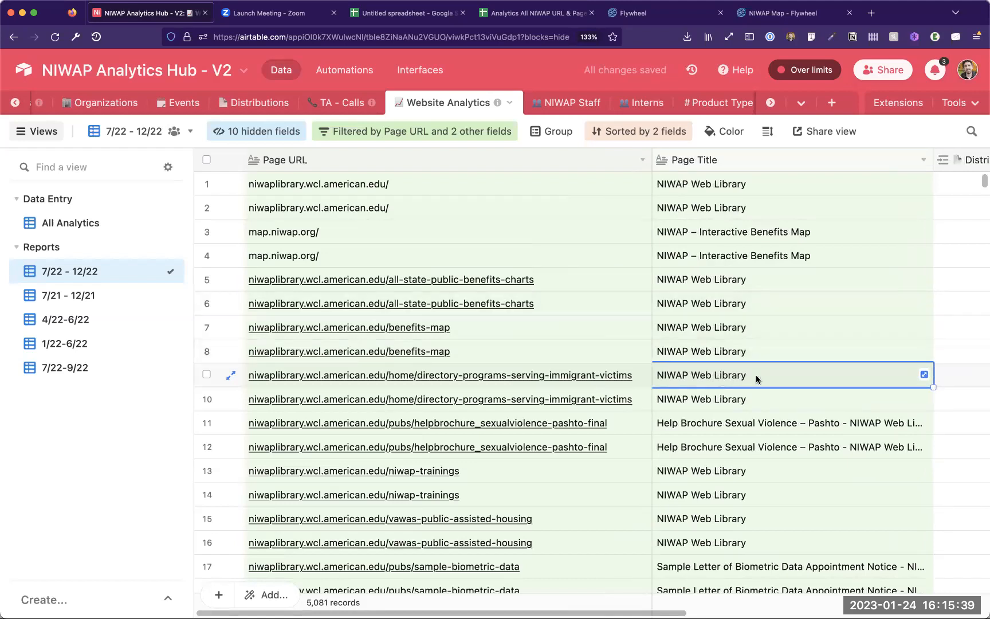
Step: Expand record 9, copy its Page URL for the directory of programs and load that address in a new browser tab
click(776, 351)
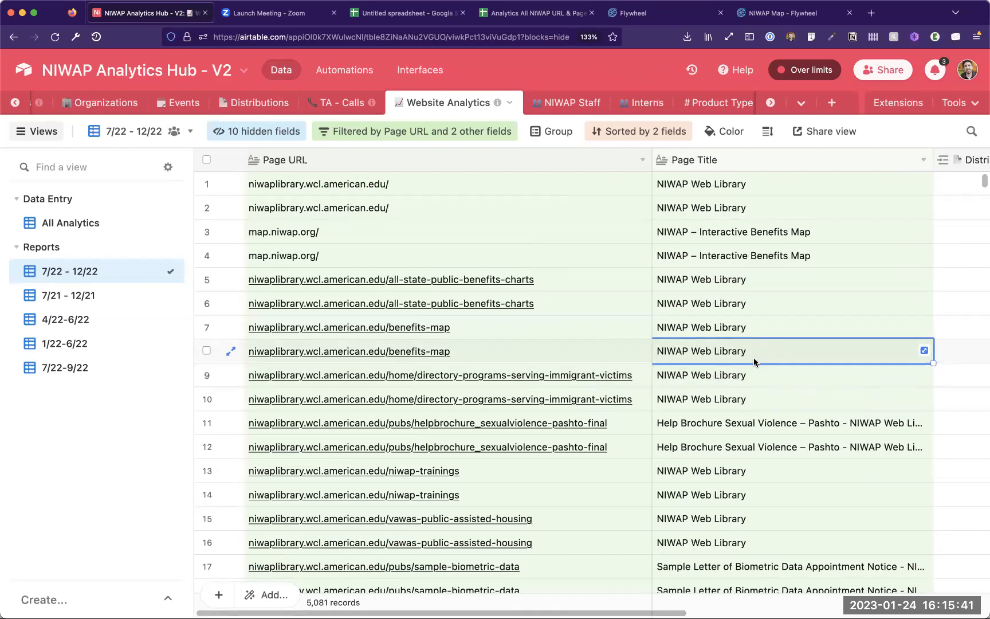
click(685, 377)
click(631, 375)
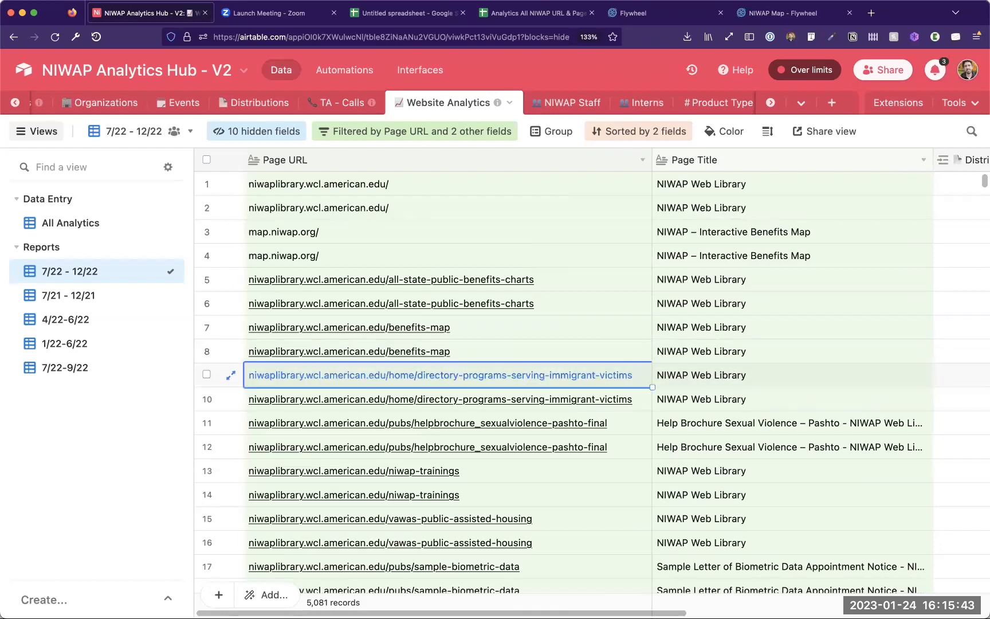
key(space)
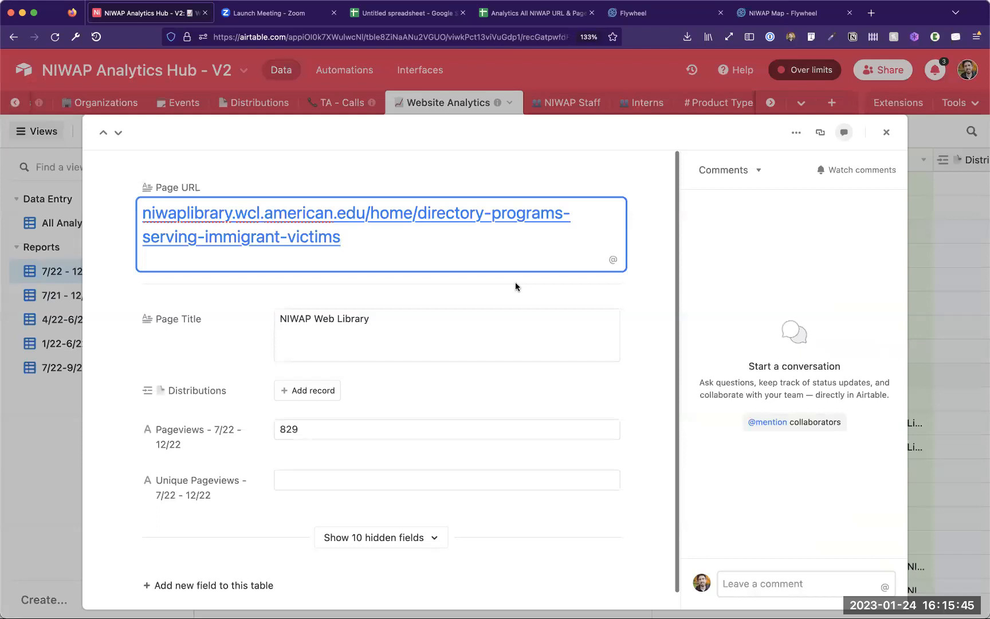
triple_click(464, 222)
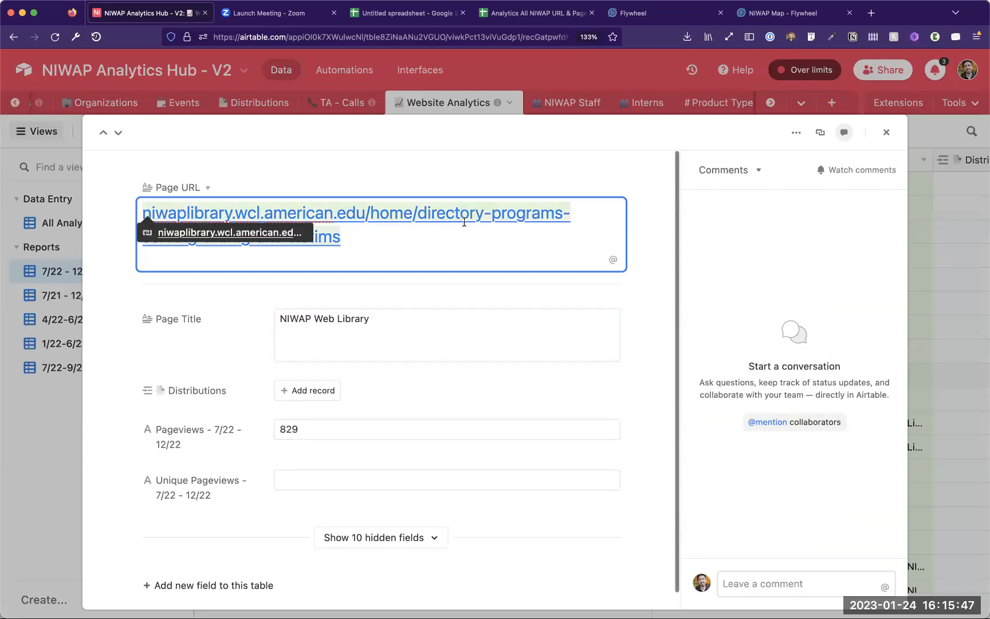
key(ctrl+c)
key(ctrl+t)
key(ctrl+v)
key(Return)
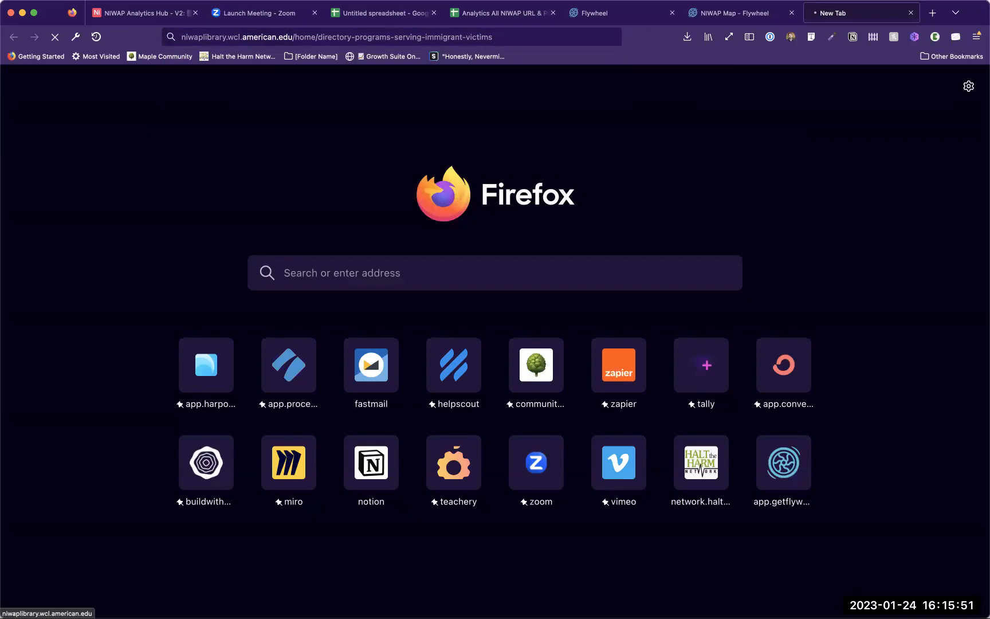
Step: Check the heading on the directory of programs page and open the page in the WordPress editor
scroll(388, 279, down, 3)
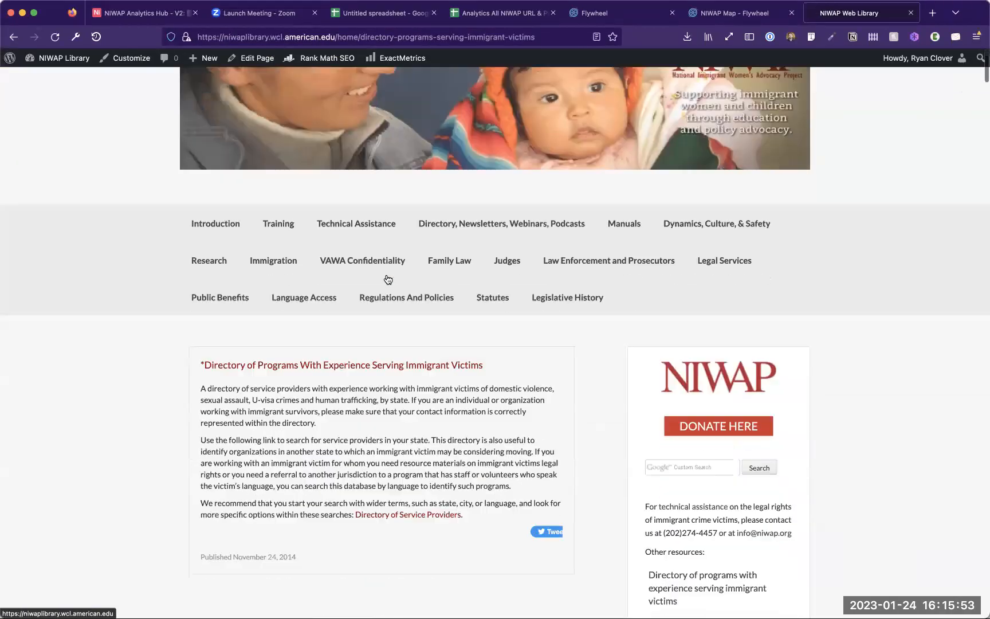
scroll(388, 279, down, 2)
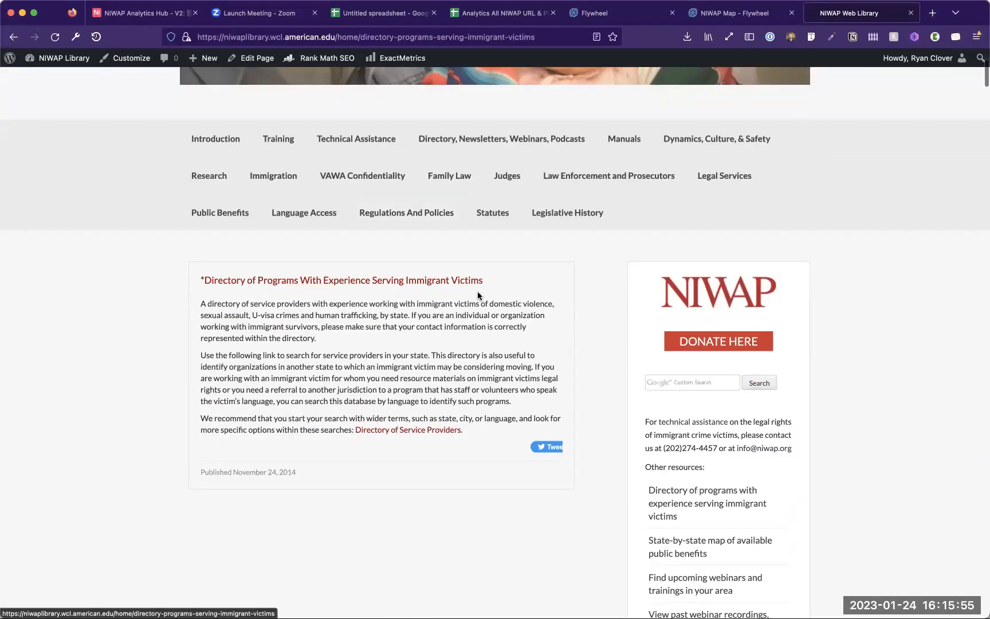
scroll(499, 291, up, 5)
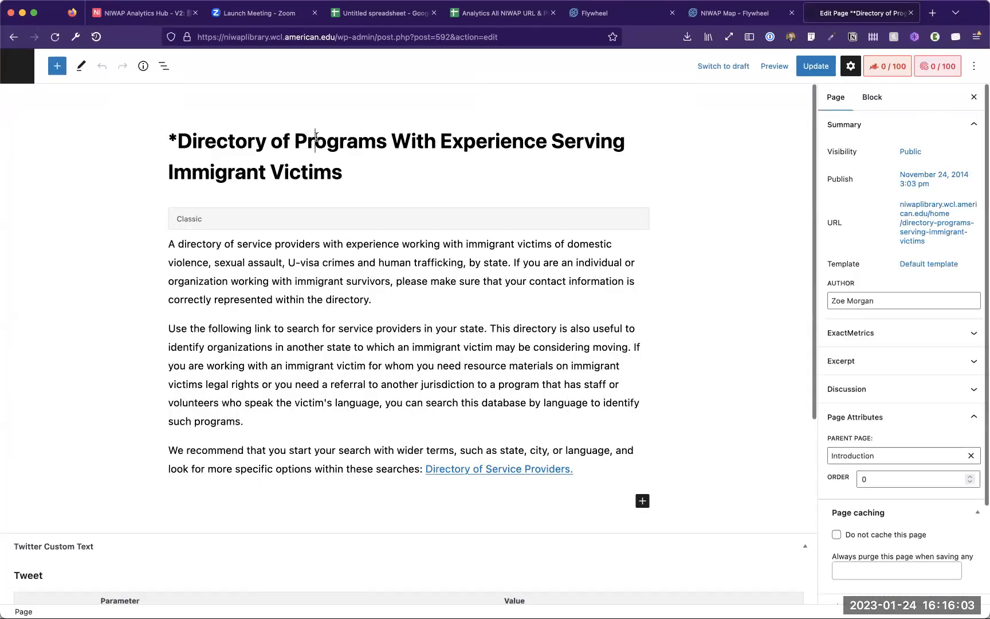
Step: Examine the page's title, Twitter text and redirection settings in the editor, and return to the live page
click(183, 137)
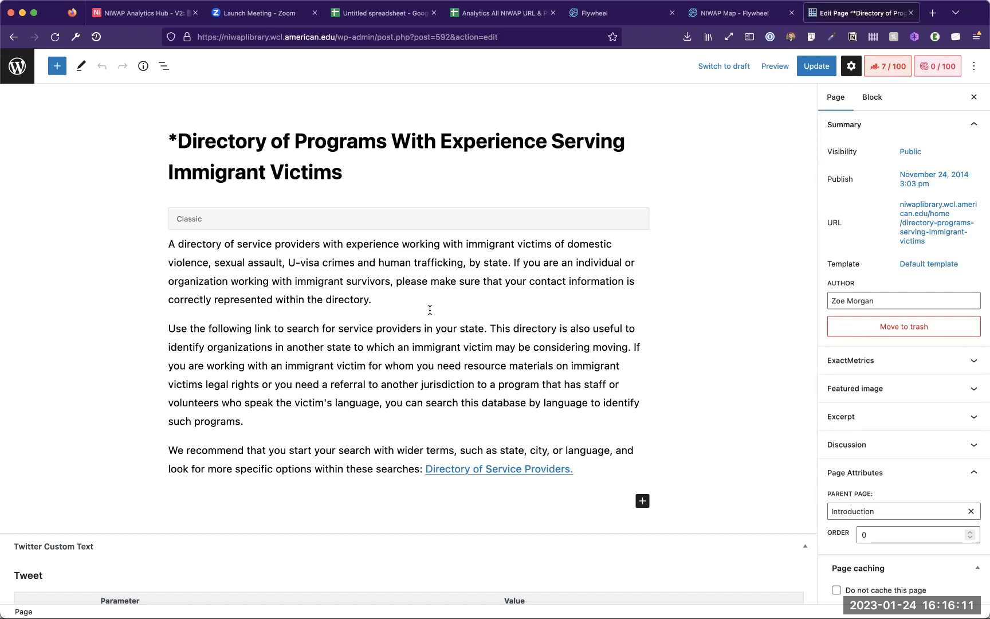
scroll(429, 310, down, 5)
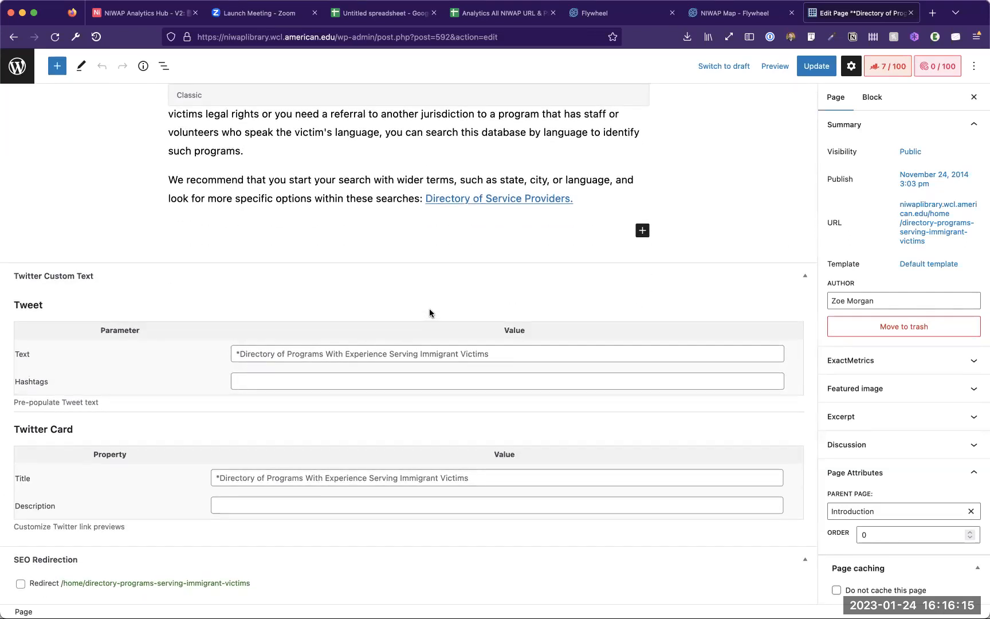
scroll(430, 310, up, 10)
scroll(430, 310, left, 5)
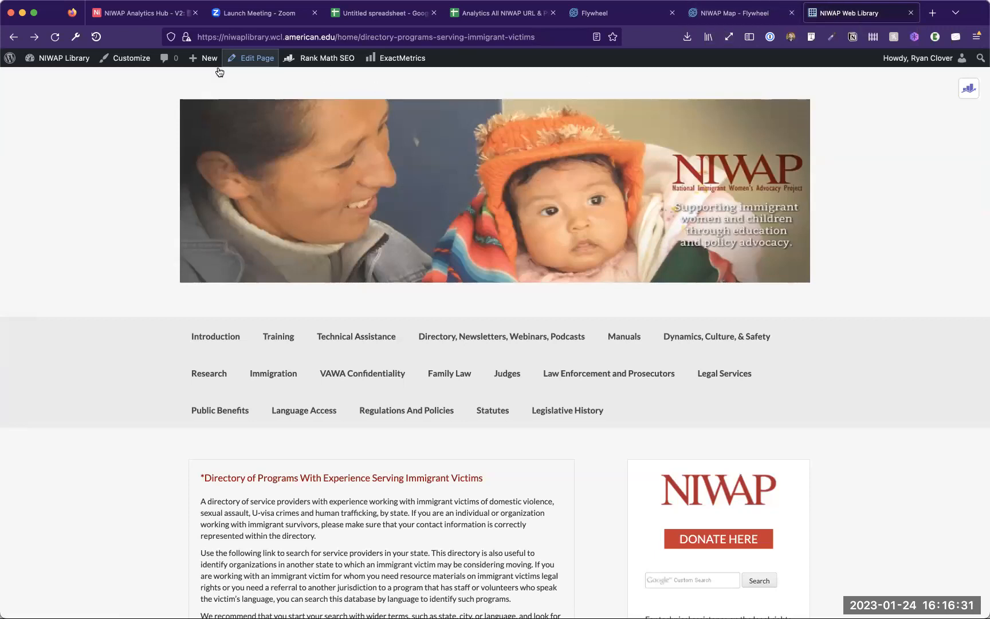
Step: Open the directory of programs page for editing, remove the asterisk from the start of its title and publish the update
click(263, 62)
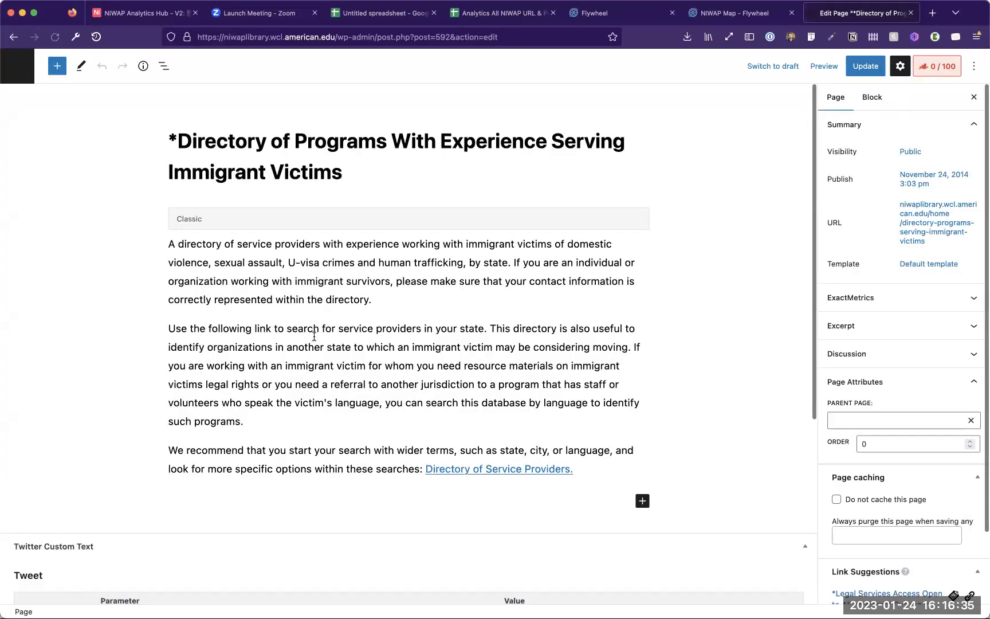
click(179, 157)
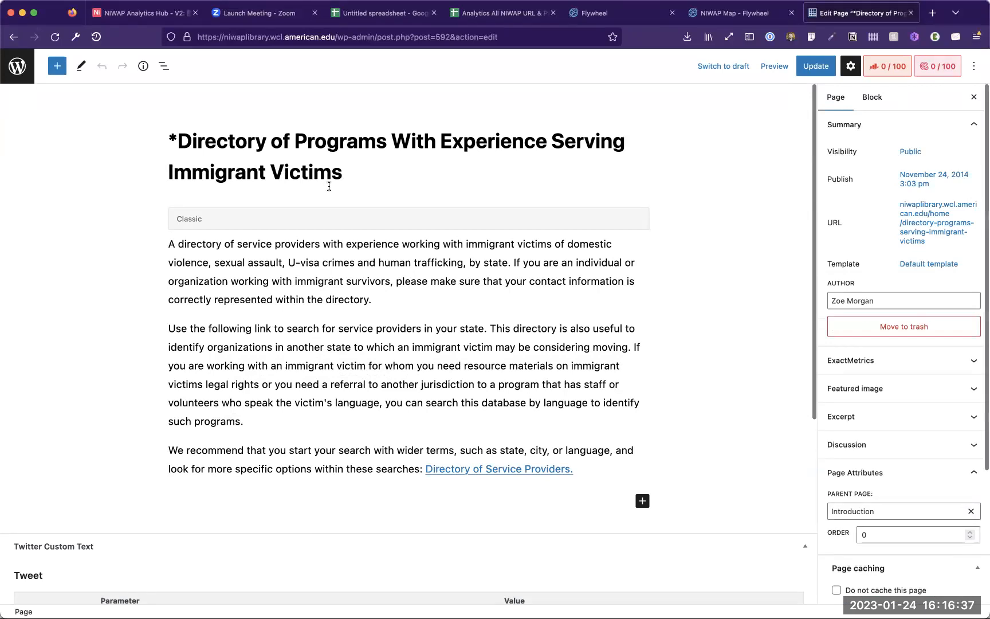
key(BackSpace)
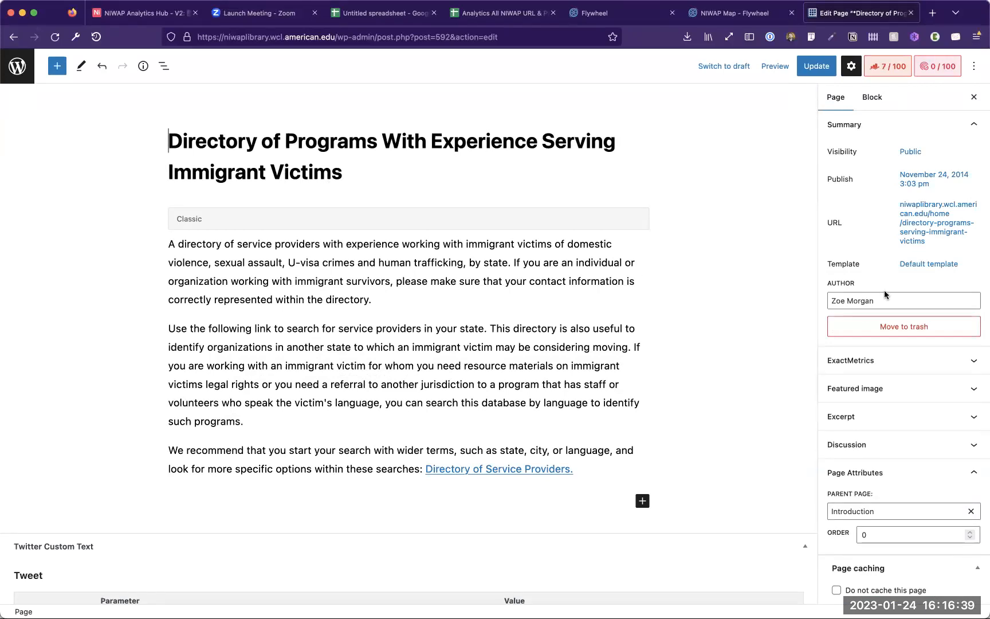
scroll(885, 295, down, 5)
scroll(885, 295, up, 4)
scroll(885, 295, up, 2)
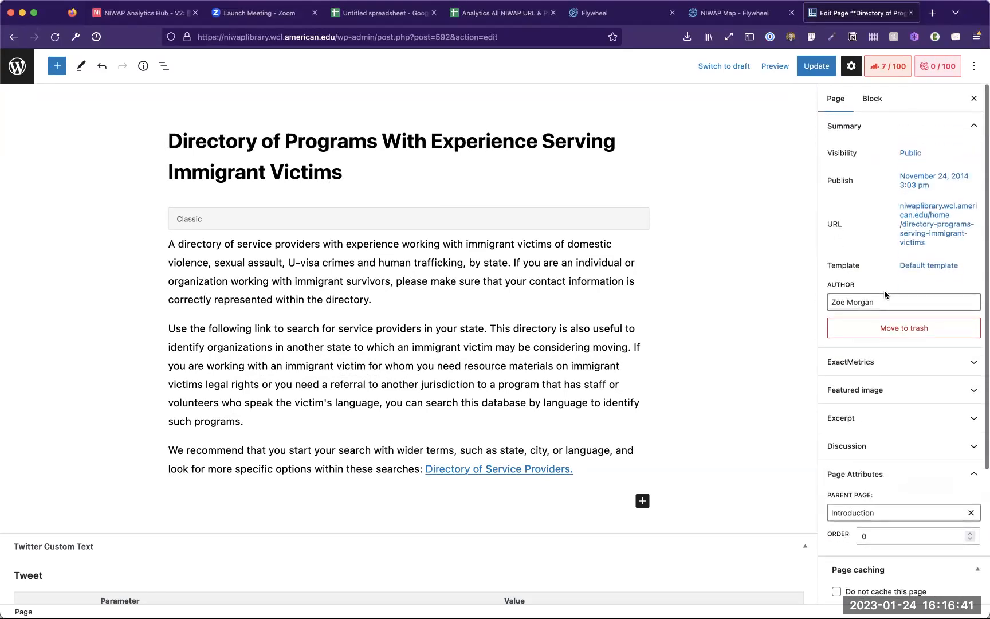
click(816, 66)
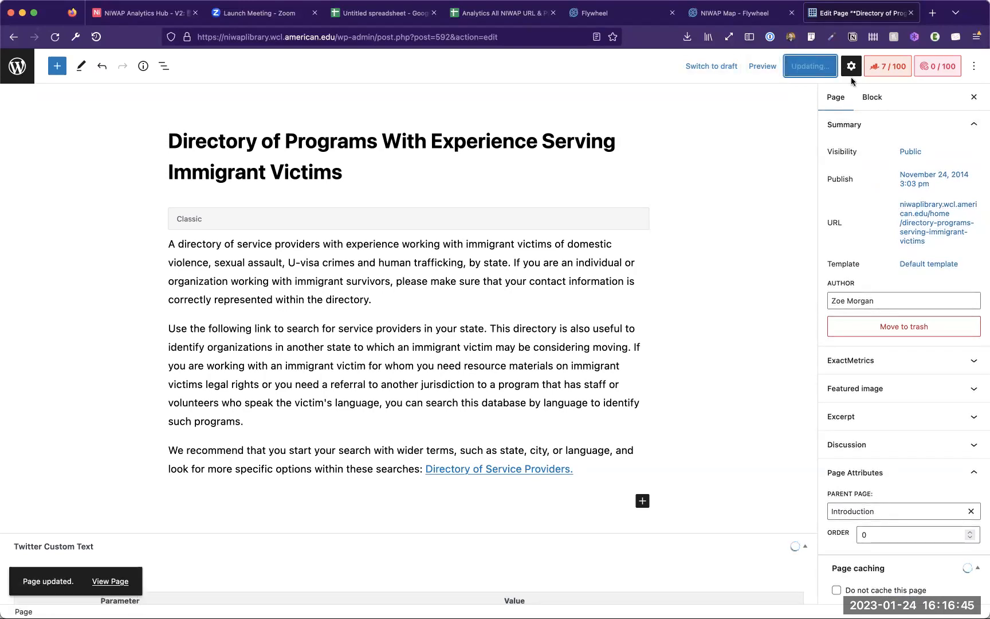
Step: Open the live directory page from its permalink, check the heading against the edited title, and reload the page
click(927, 213)
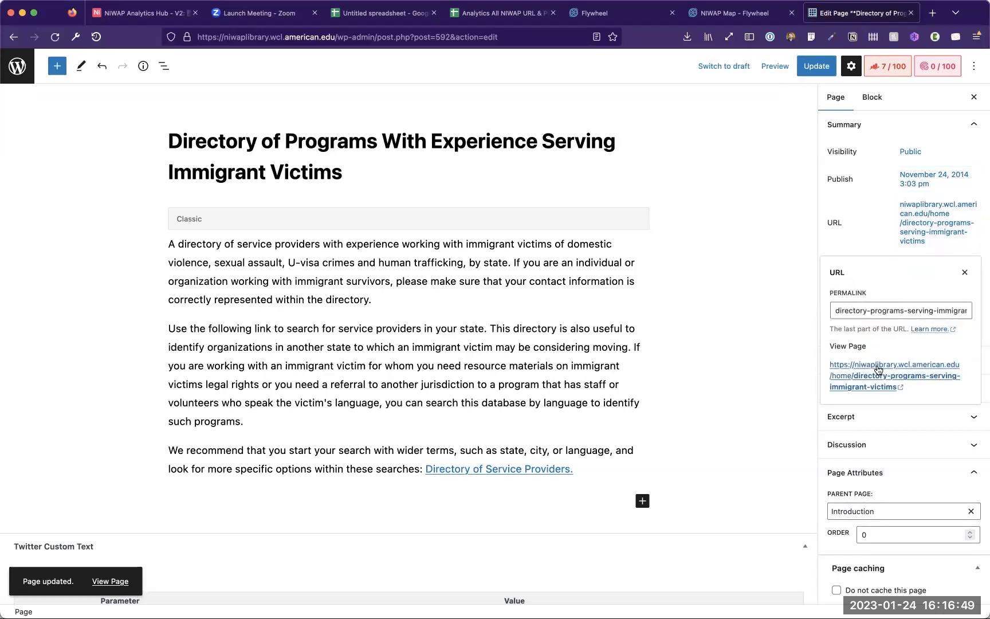
click(878, 369)
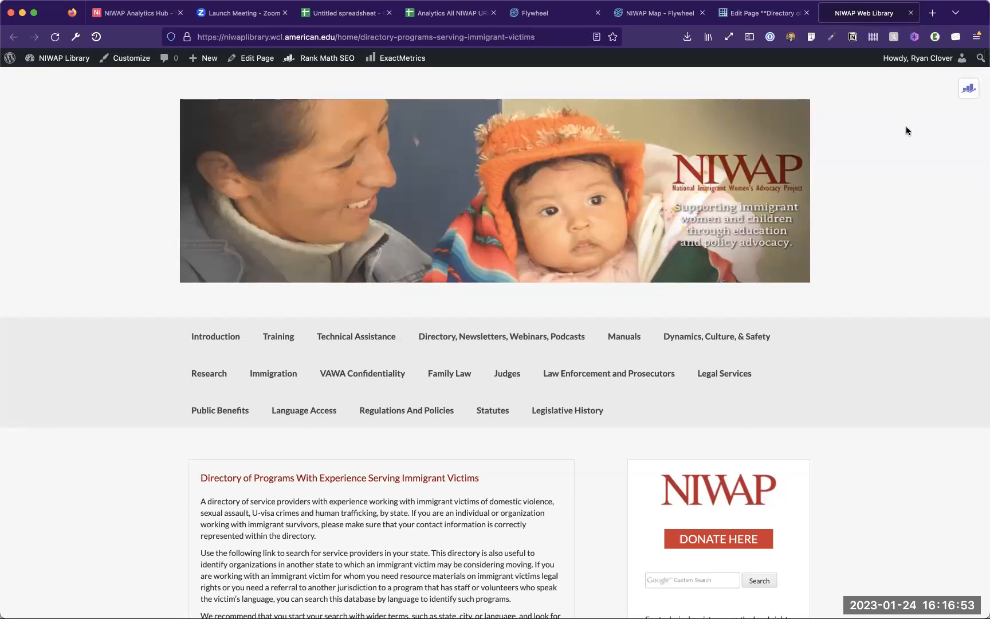
scroll(905, 130, down, 5)
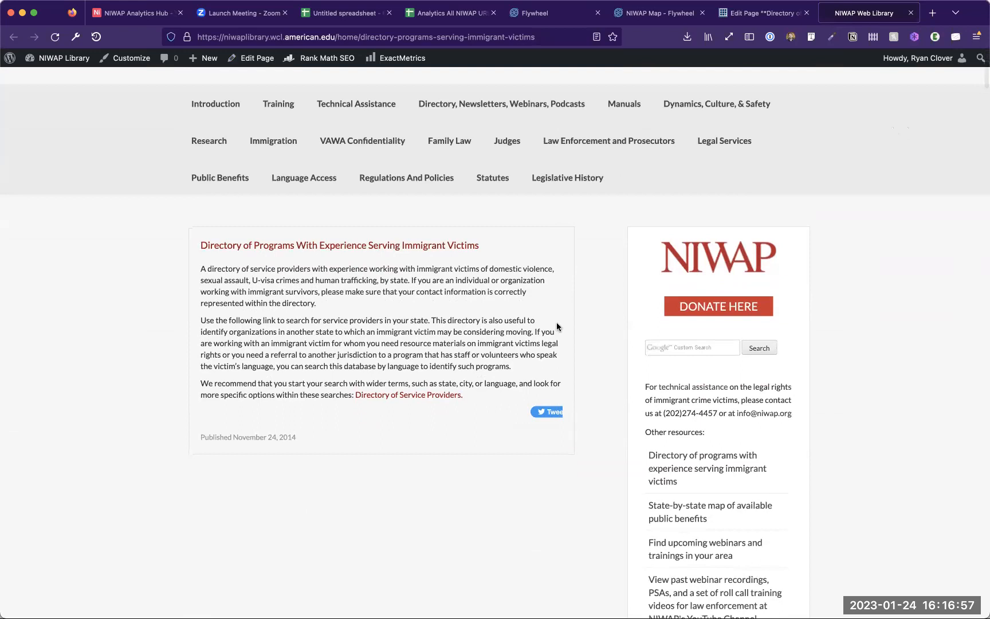
key(super+r)
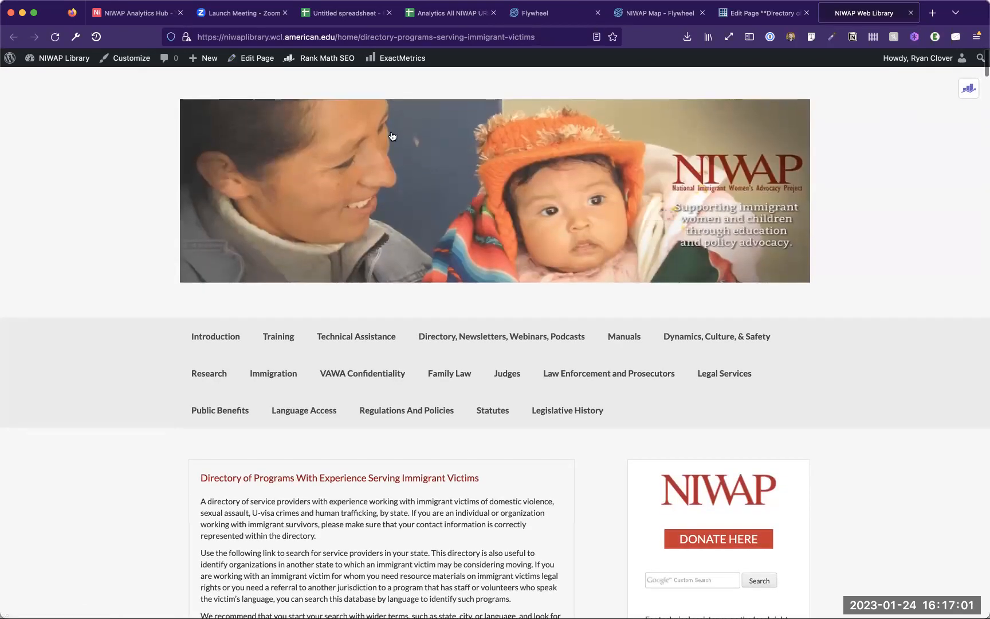
Step: Reopen the directory page in the editor and put the asterisk back at the start of its title
click(249, 60)
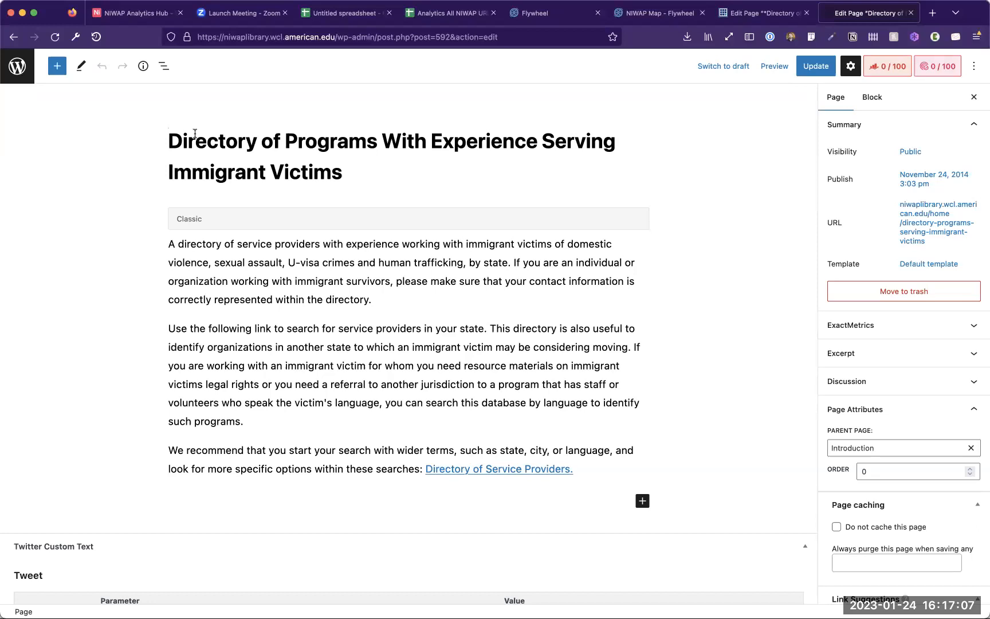
text(*)
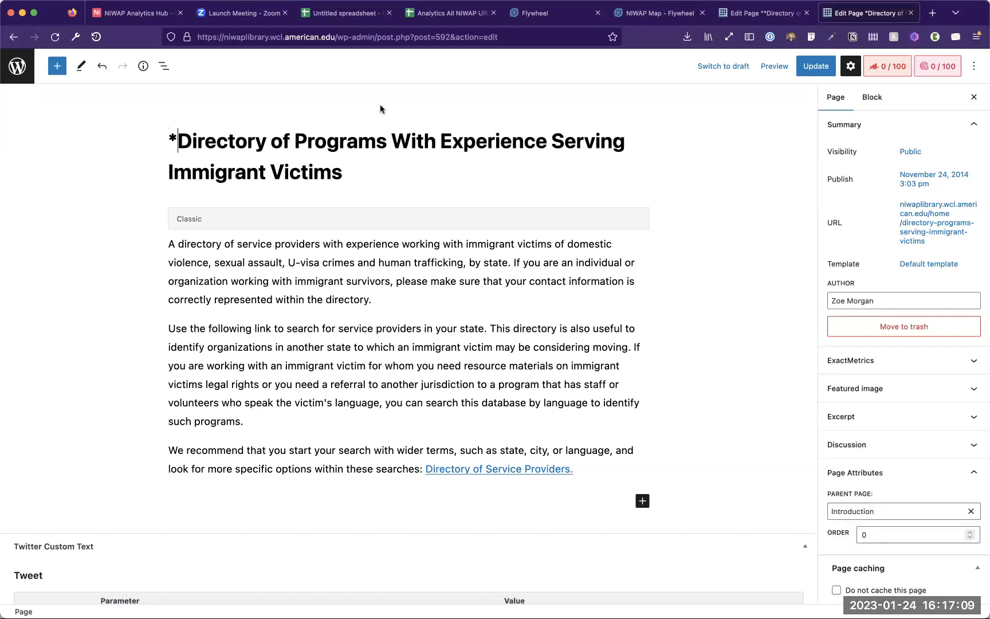
Step: Save the updates to the directory of programs page, looking over its Twitter text, page caching and link suggestion settings
key(super+s)
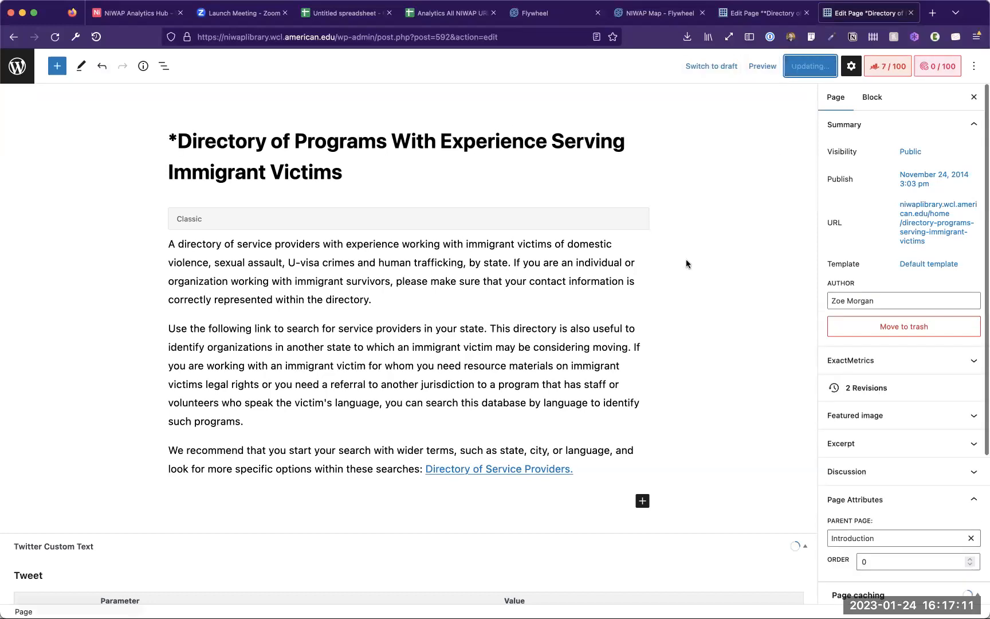
scroll(686, 259, down, 3)
scroll(686, 259, down, 2)
scroll(928, 344, down, 4)
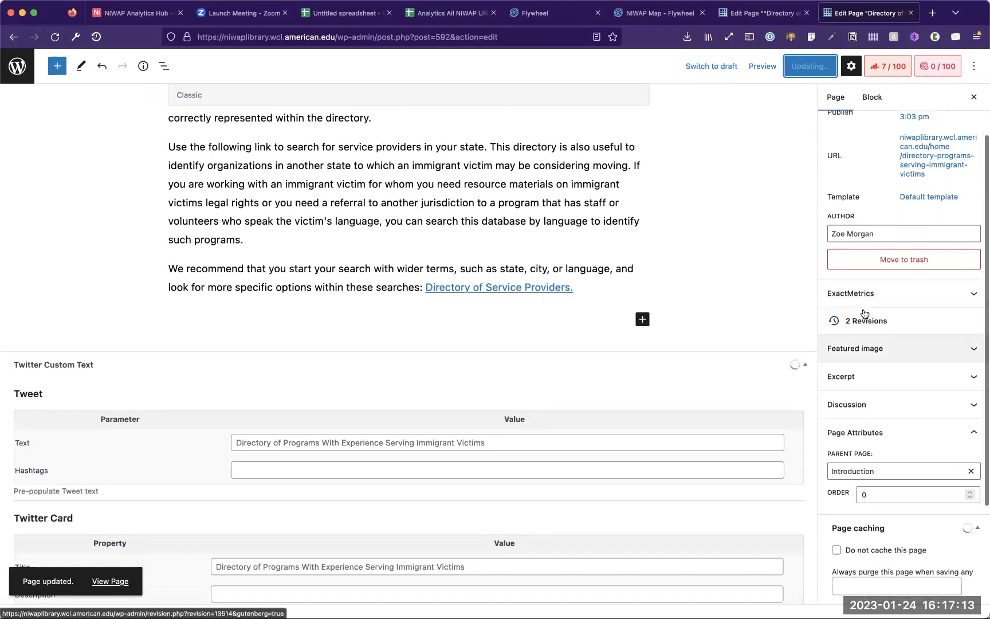
scroll(945, 360, down, 2)
scroll(599, 373, down, 3)
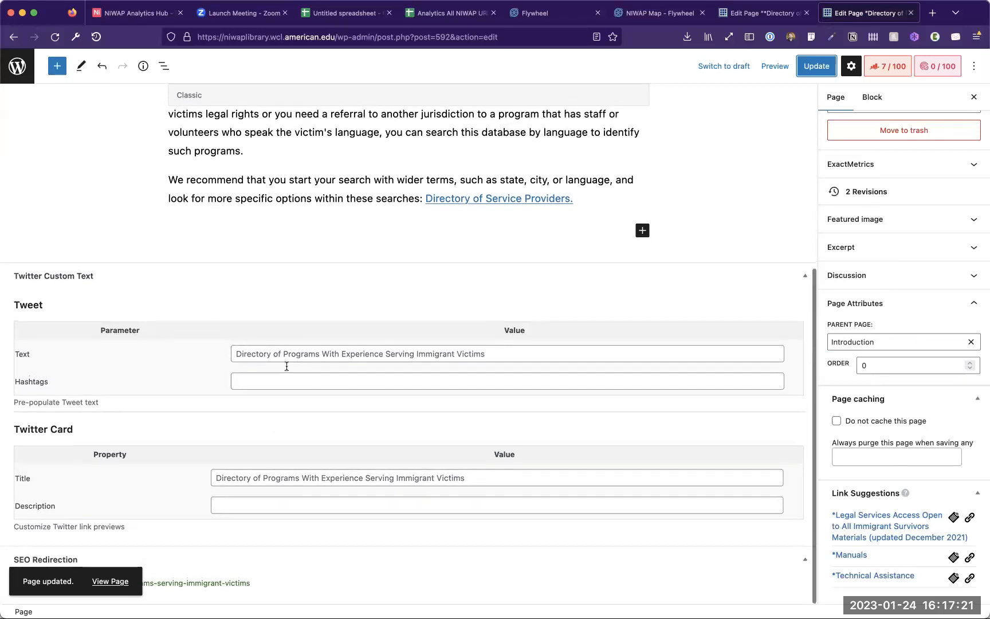
scroll(286, 365, up, 5)
click(816, 66)
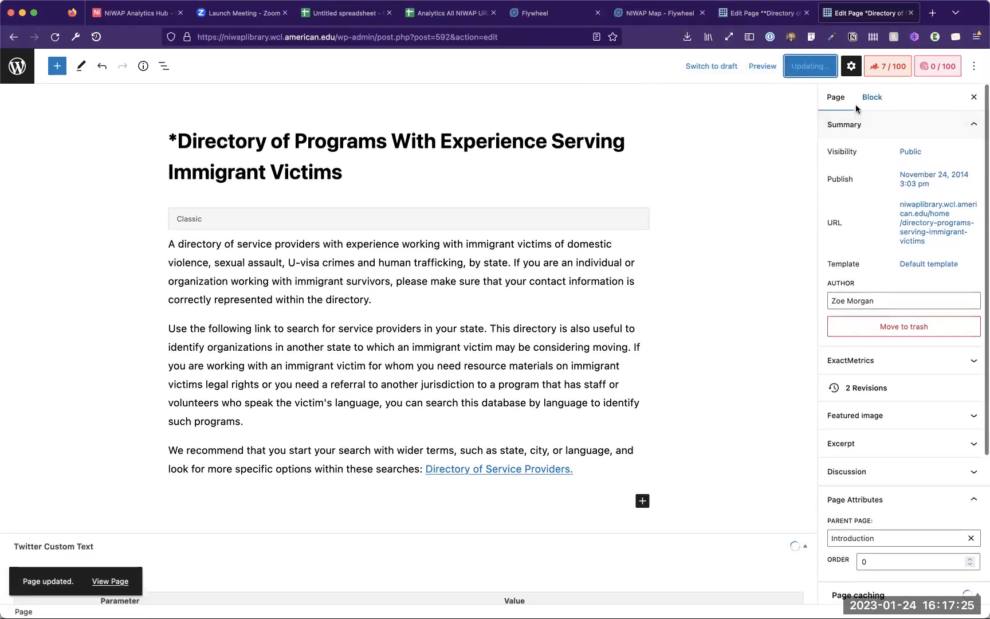
Step: Close both directory page editor tabs in the browser
click(758, 17)
key(super+w)
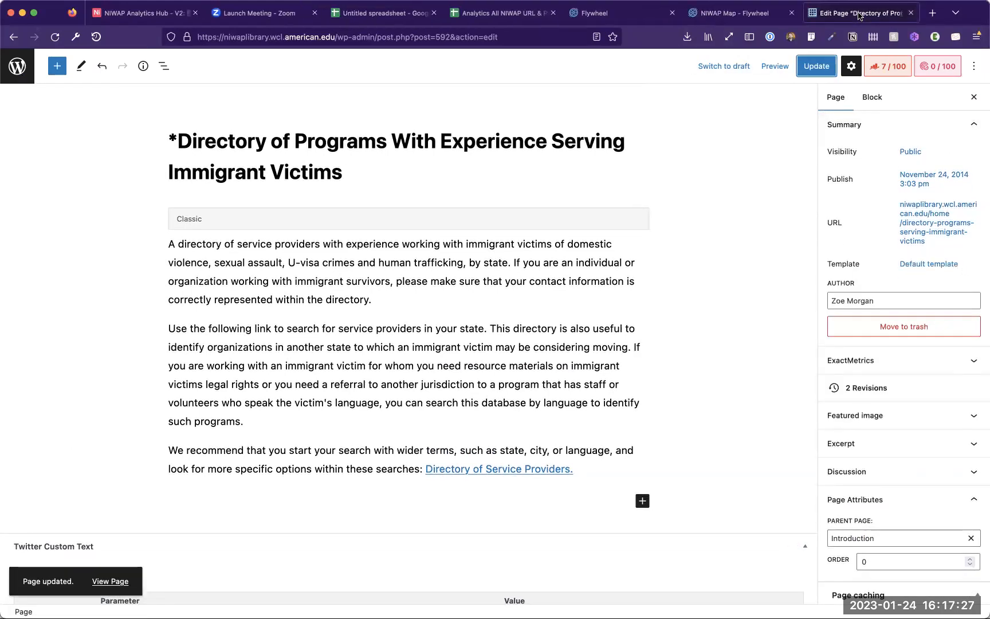
key(super+w)
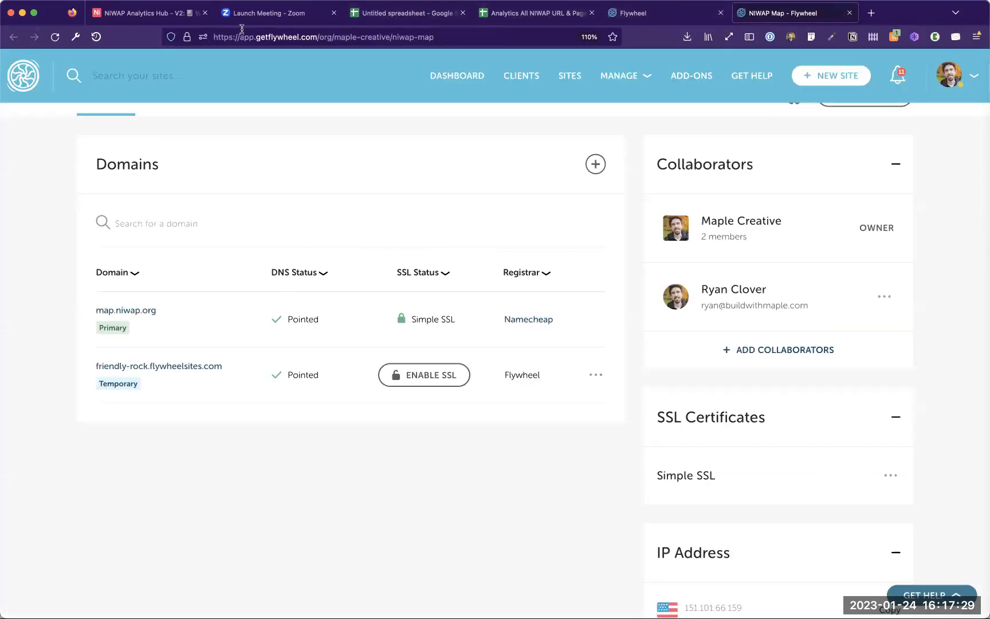
Step: Switch to the NIWAP Analytics Hub - V2 base in Airtable, close the expanded record and open the Distributions table
click(166, 17)
click(664, 270)
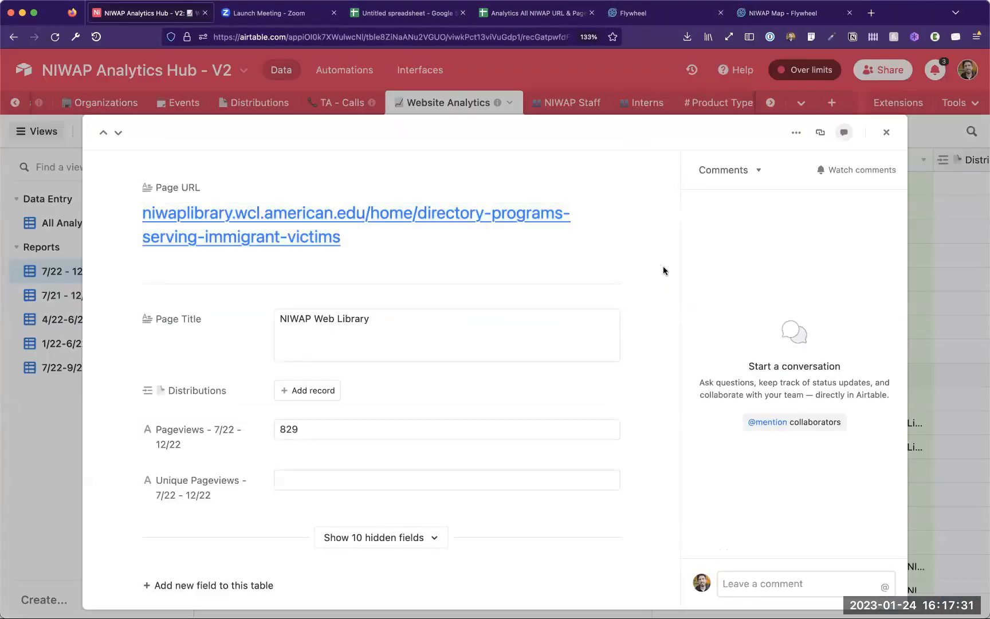
click(928, 243)
click(245, 103)
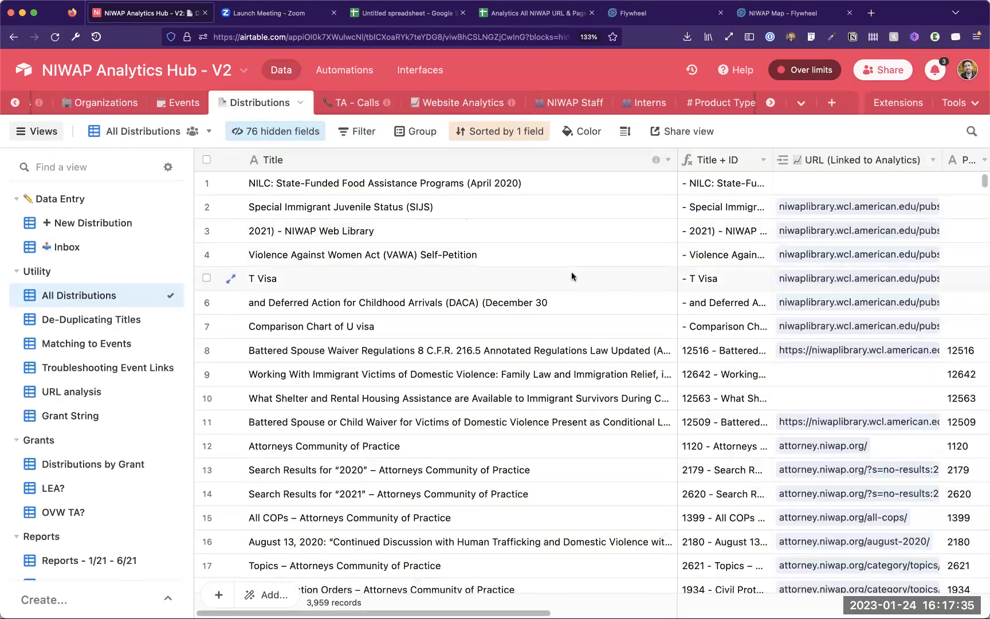
Step: Widen the URL (Linked to Analytics) column slightly in the All Distributions view
scroll(827, 247, right, 3)
drag(877, 153, 896, 156)
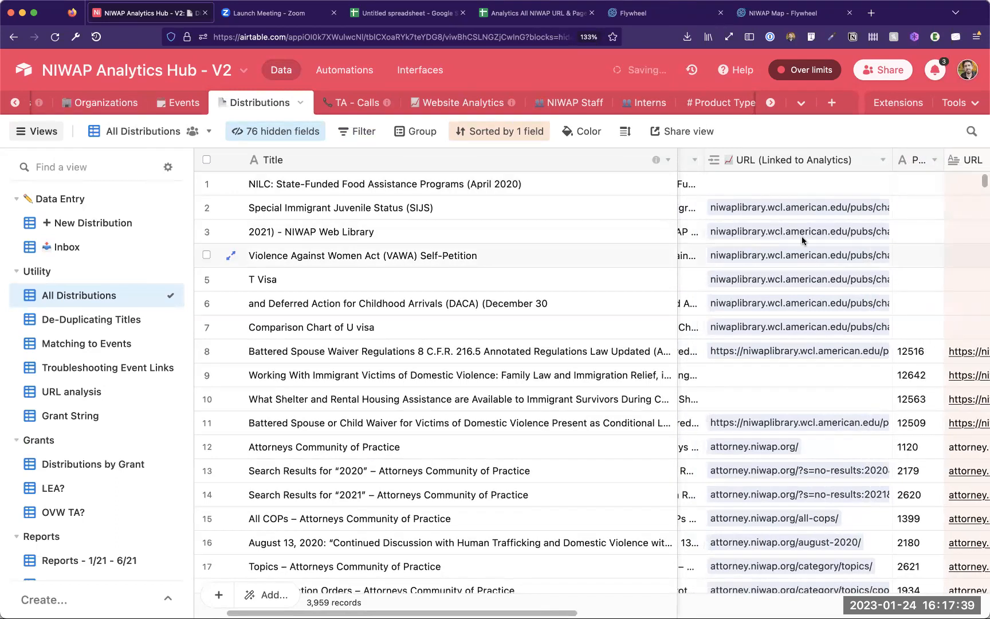
scroll(817, 399, left, 2)
scroll(817, 399, right, 4)
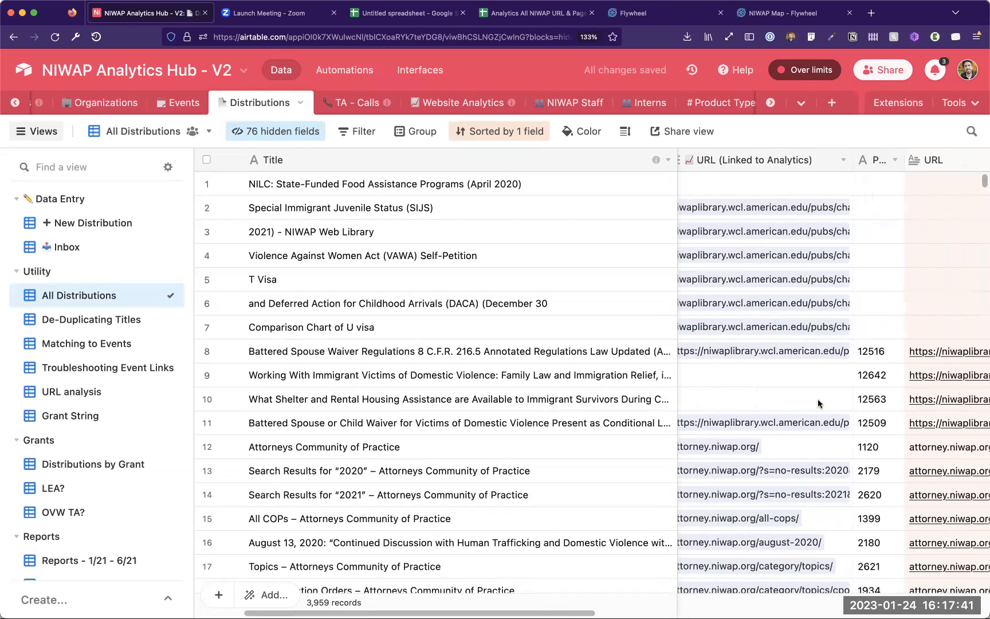
Step: Look through the remaining columns and search the view's field list for "title"
scroll(818, 399, right, 5)
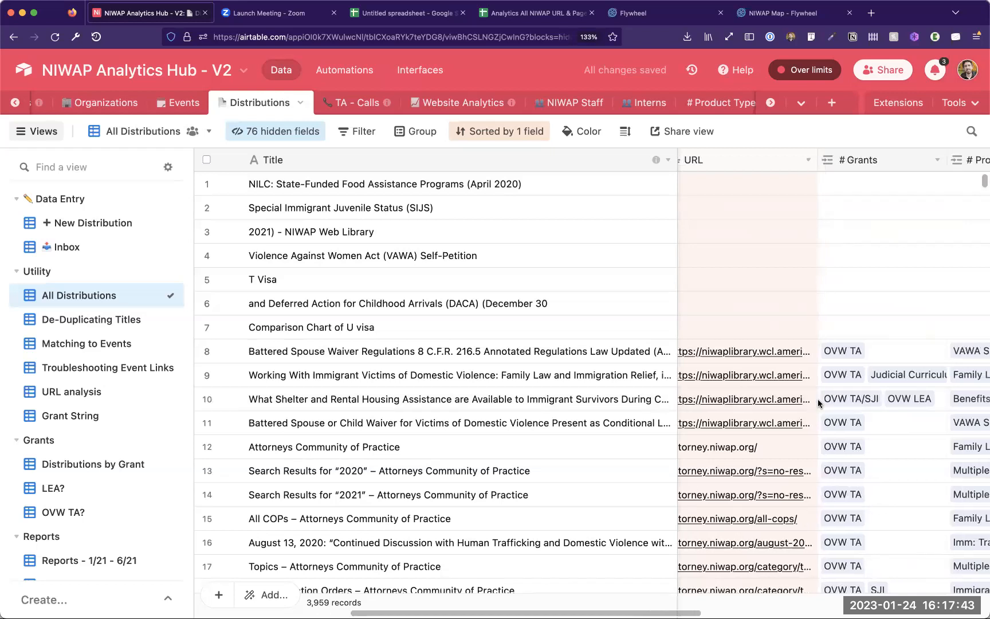
scroll(817, 400, right, 8)
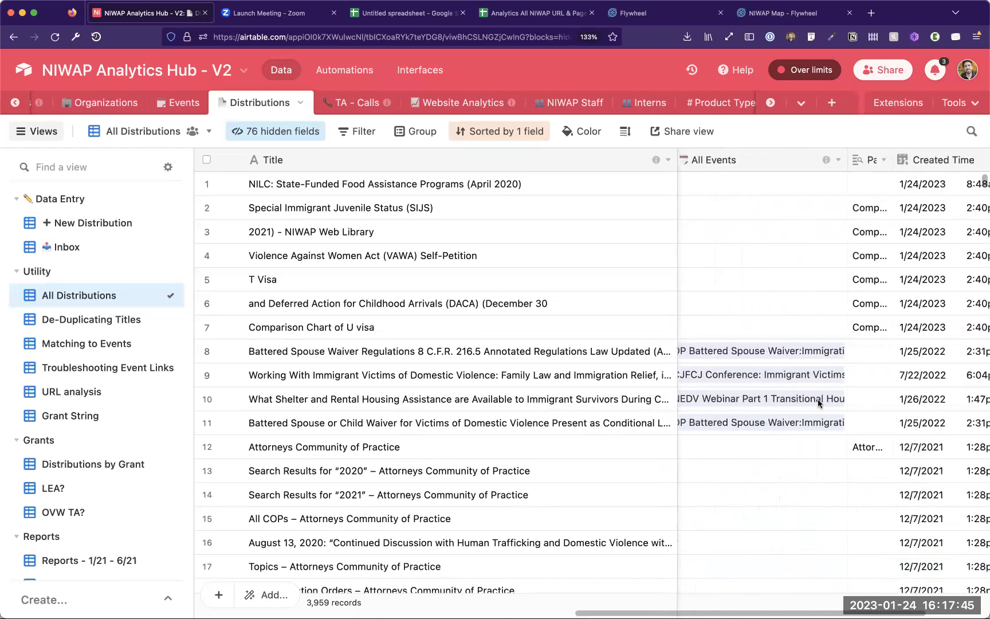
scroll(818, 399, right, 3)
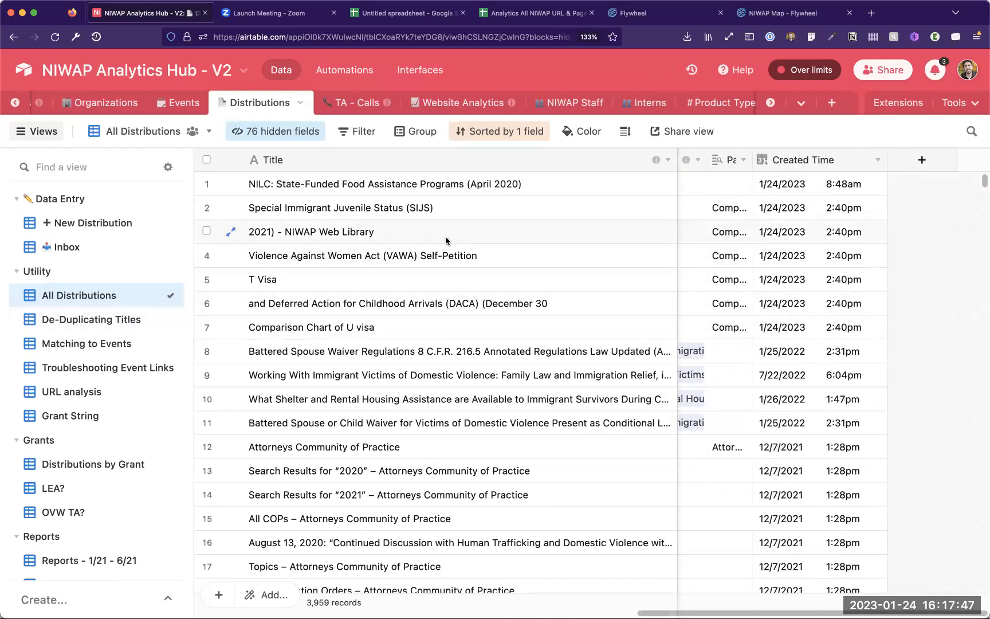
click(258, 133)
text(title)
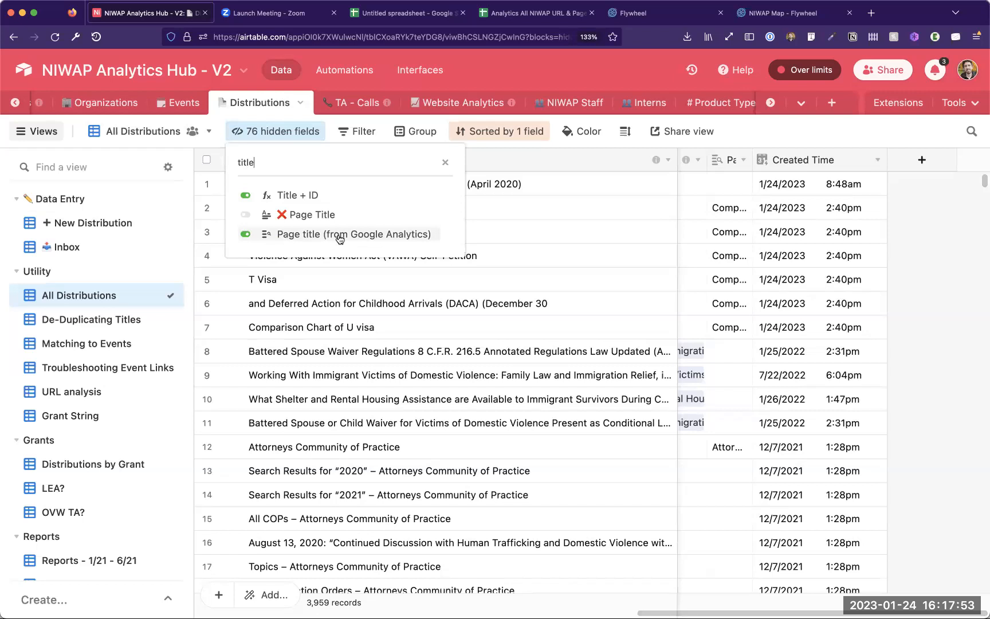
click(982, 331)
Step: Widen the Page title (from Google Analytics) column and narrow the Title column
scroll(902, 266, left, 5)
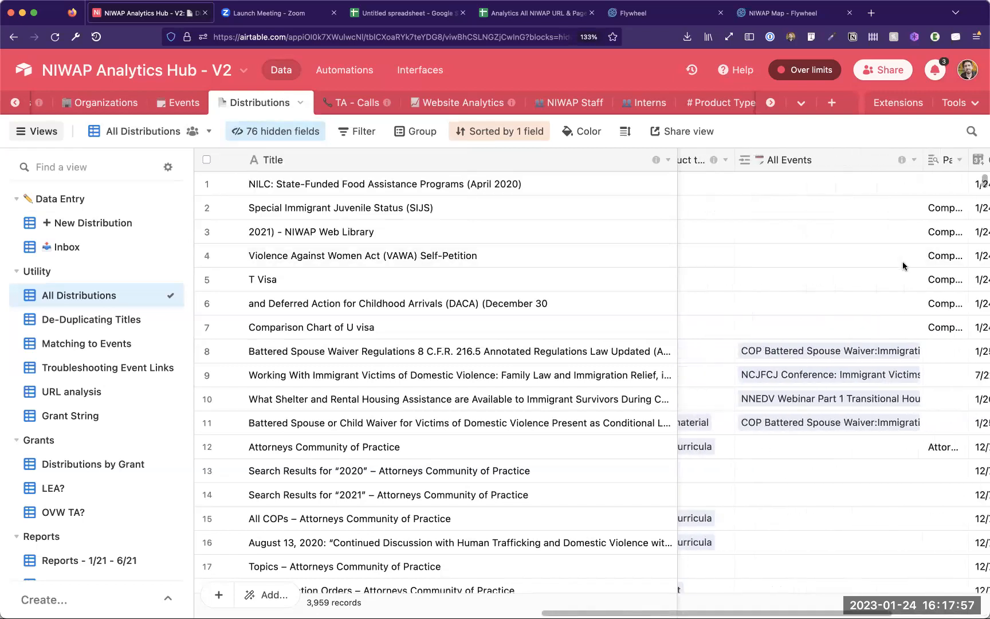
scroll(903, 265, right, 1)
drag(908, 158, 986, 157)
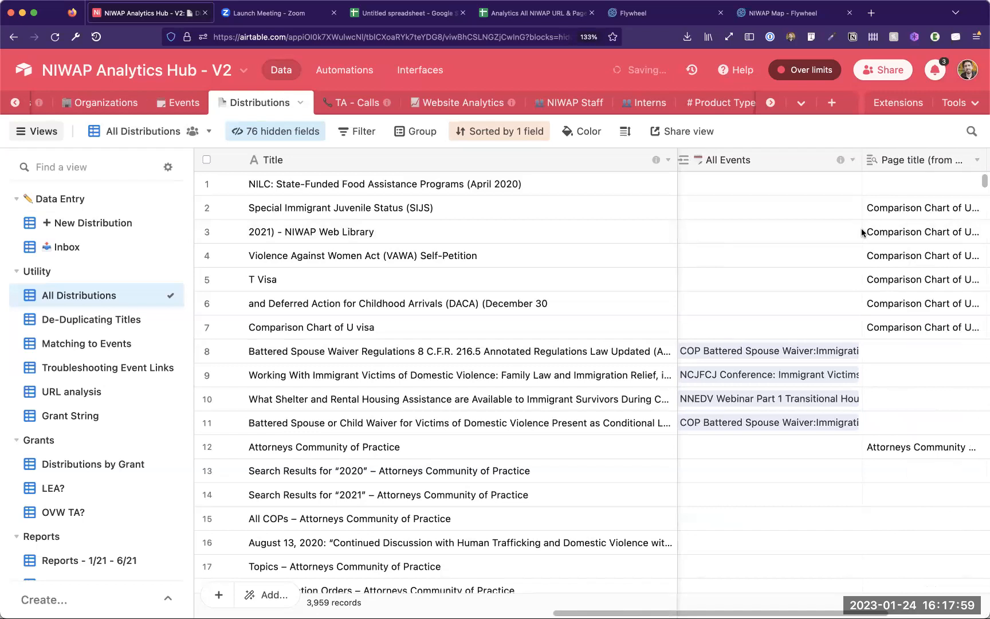
scroll(860, 243, left, 3)
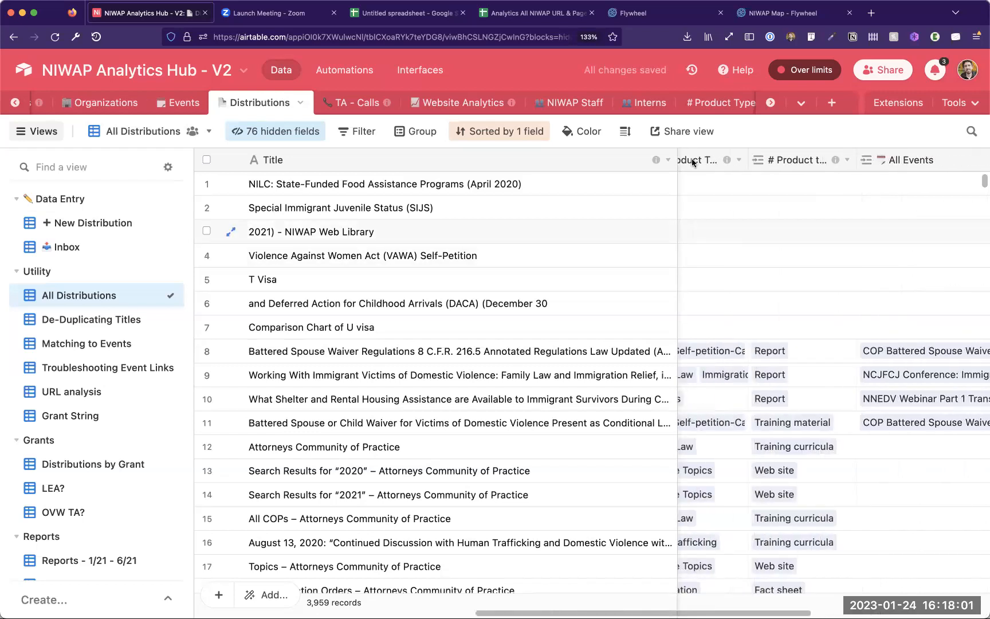
drag(672, 161, 474, 161)
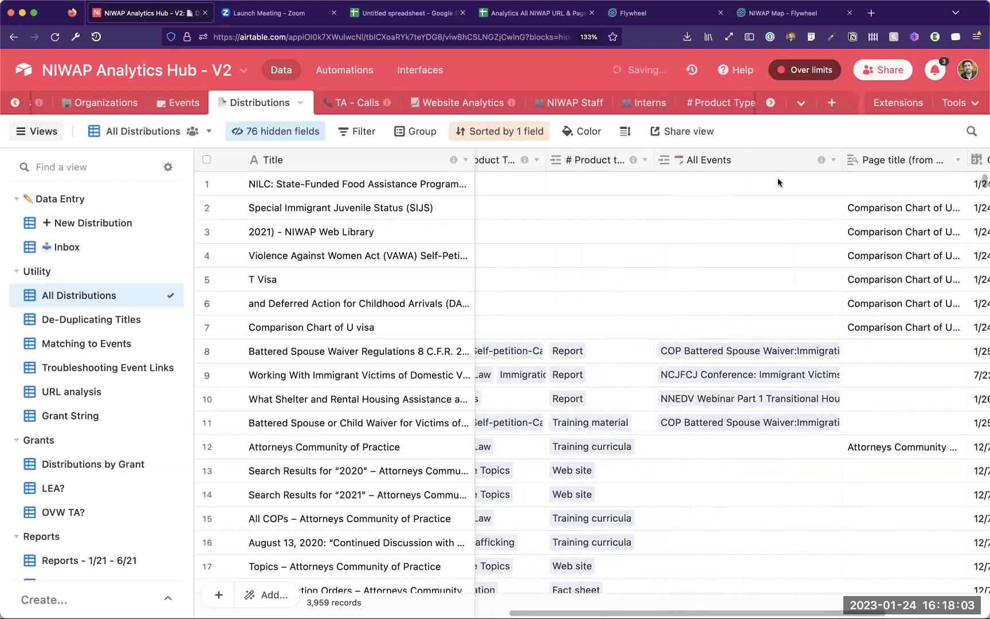
Step: Move the Page title (from Google Analytics) column directly after URL (Linked to Analytics) and widen it to show its full heading
scroll(637, 216, left, 10)
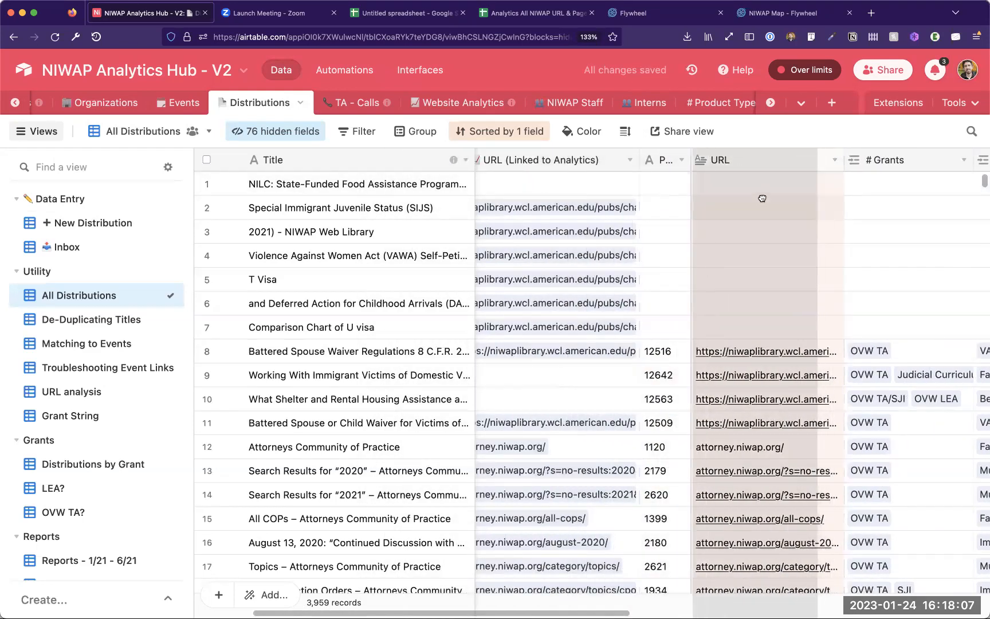
scroll(801, 207, left, 3)
drag(800, 208, 779, 207)
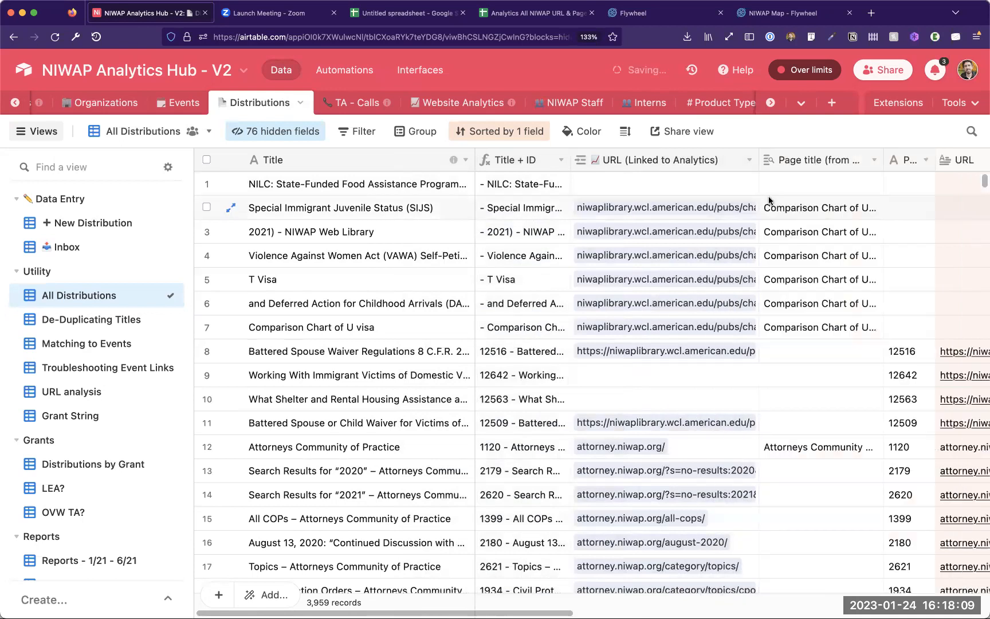
drag(880, 154, 984, 156)
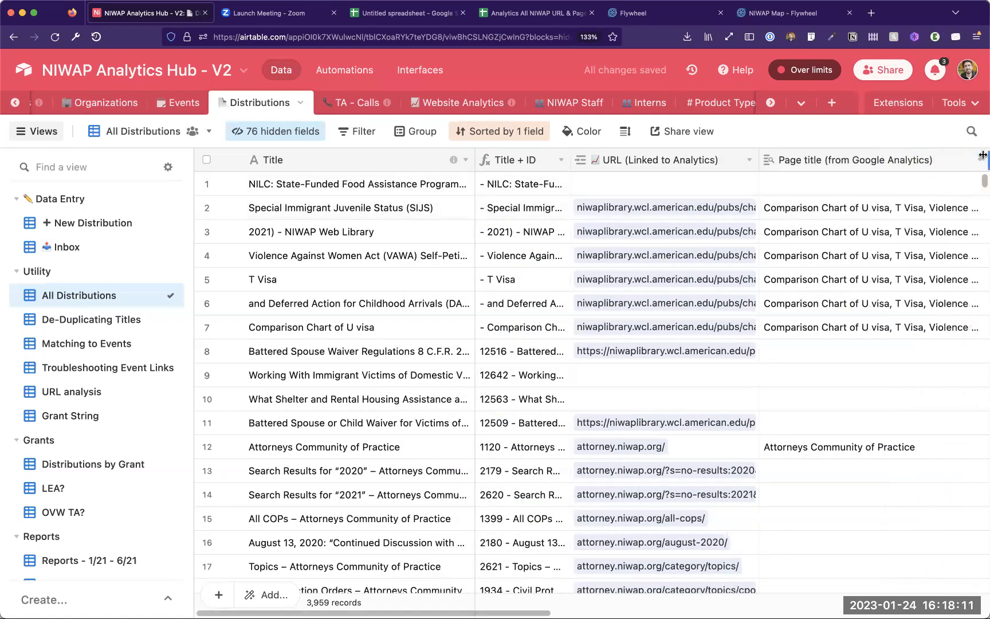
Step: Examine the Google Analytics page titles and linked URLs of the first Distributions records, row by row
click(853, 207)
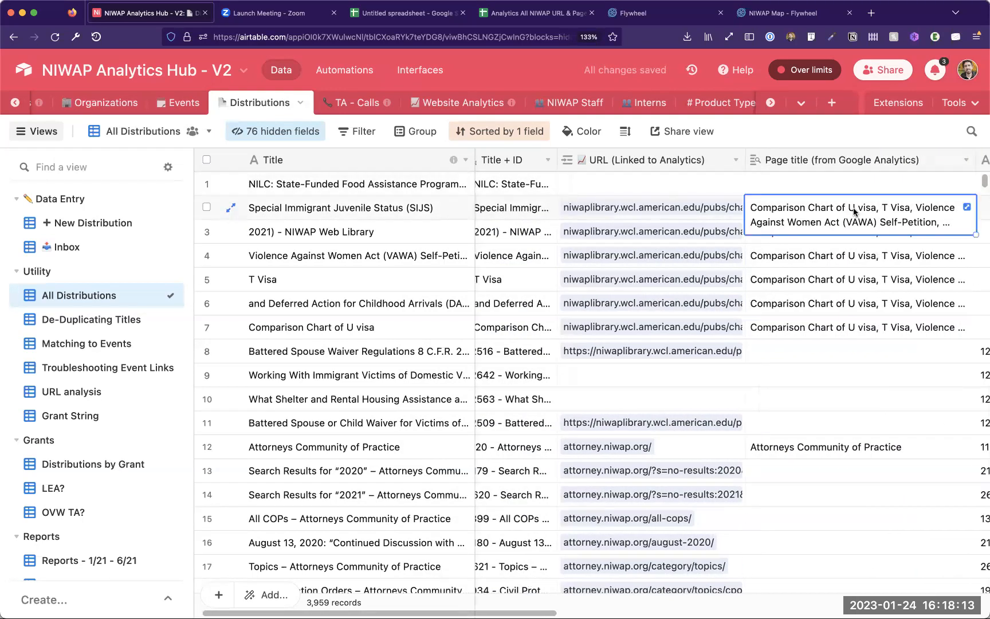
key(Down)
key(Down)
key(Down)
key(Down)
key(Down)
key(Up)
key(Up)
key(Up)
key(Up)
key(Left)
key(Up)
key(Down)
key(Down)
key(Down)
key(Down)
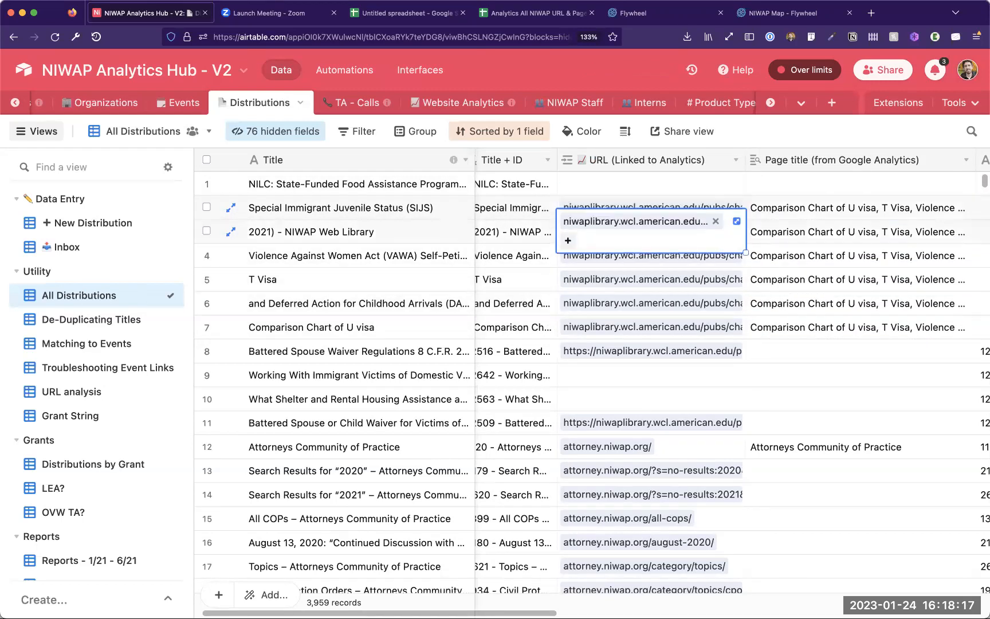
key(Left)
key(Left)
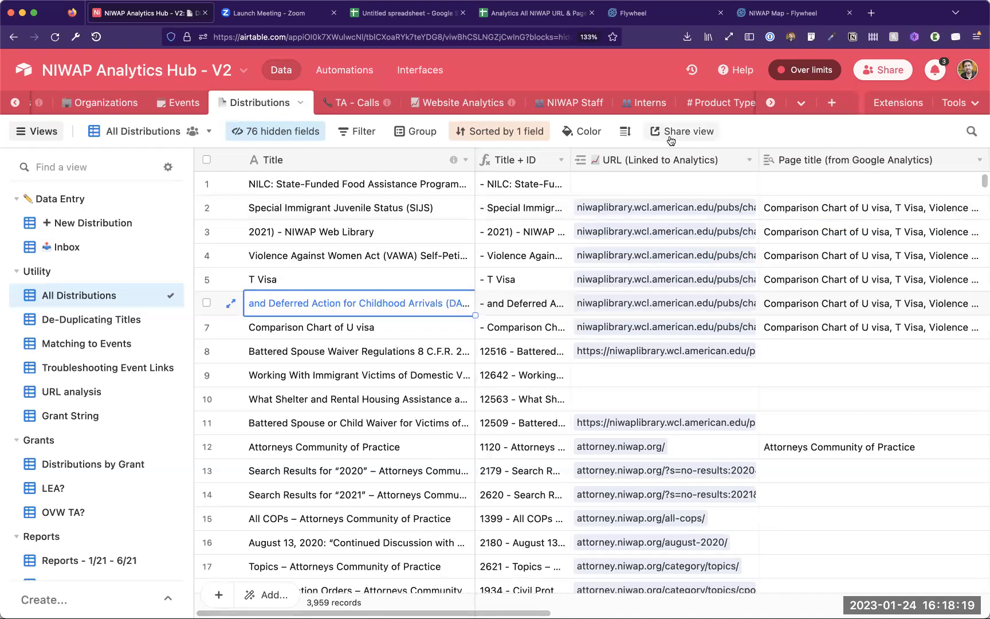
Step: Go through the Title values from the Special Immigrant Juvenile Status record down to the Battered Spouse Waiver Regulations record
click(420, 210)
key(Up)
key(Down)
key(Down)
key(Down)
key(Down)
key(Down)
key(Down)
key(Down)
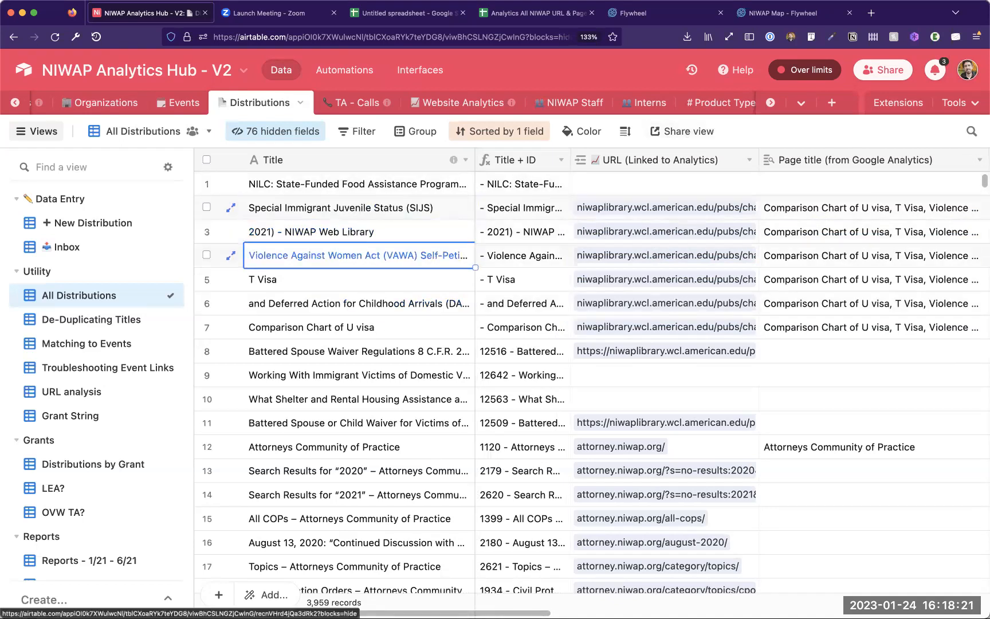
Step: Widen the URL (Linked to Analytics) column until the full chart-vawa-t-u-sijs-daca URLs are readable
scroll(670, 265, right, 2)
drag(700, 160, 836, 177)
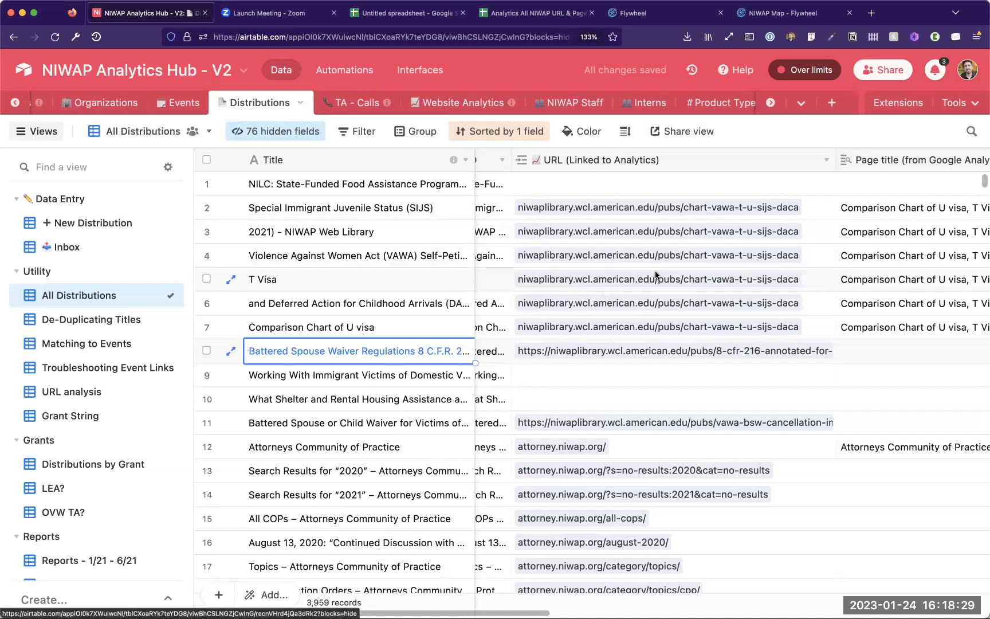
scroll(656, 275, right, 5)
scroll(656, 275, left, 5)
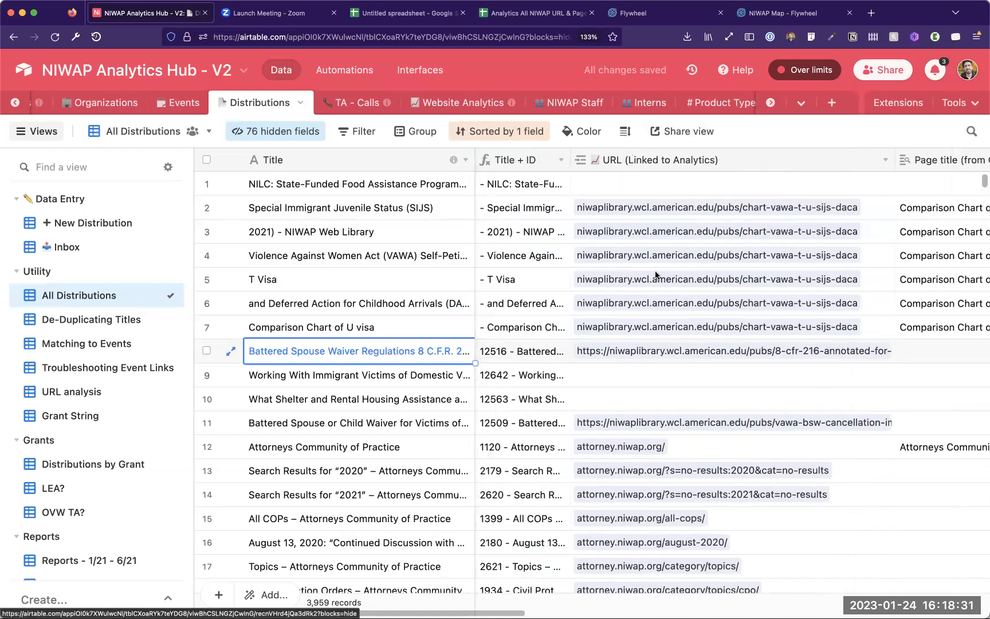
Step: Review the titles and linked URLs down the distributions list and select the September 22, 2020 "Making it Work" record's title
scroll(656, 275, down, 2)
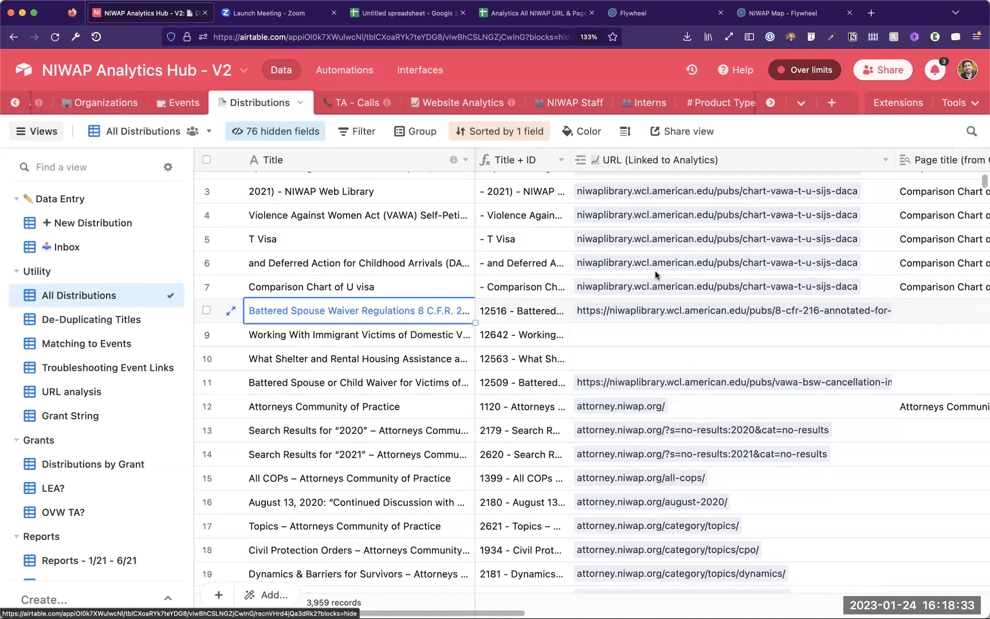
scroll(656, 275, down, 1)
scroll(656, 275, down, 9)
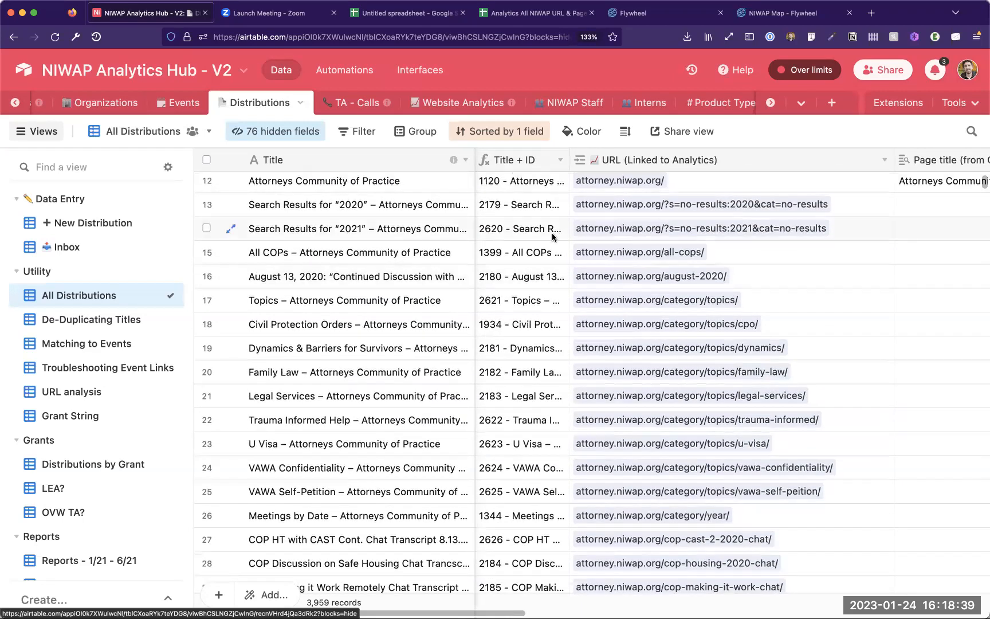
scroll(553, 236, down, 20)
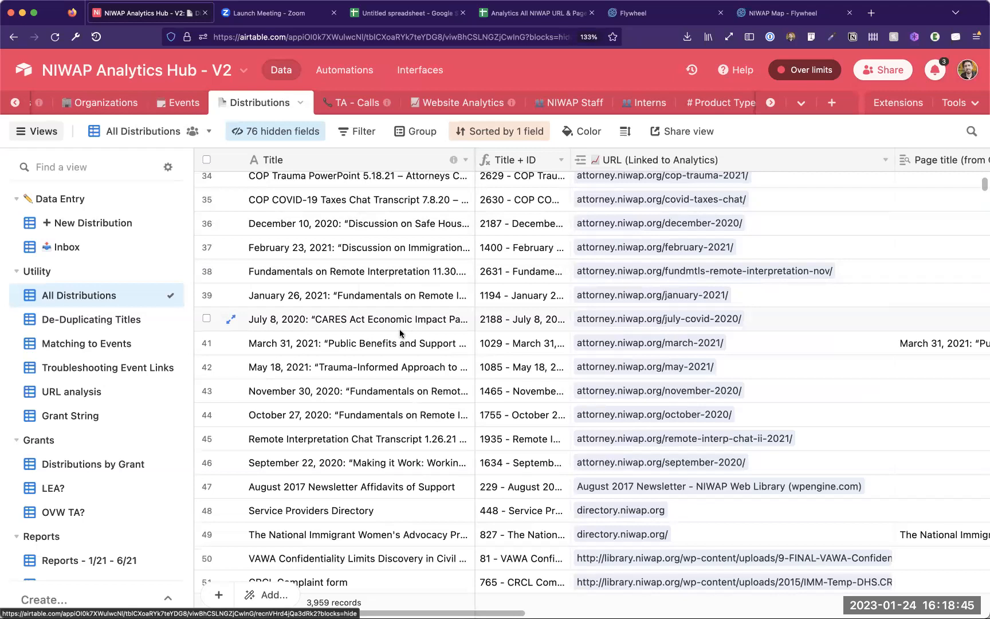
scroll(400, 334, up, 5)
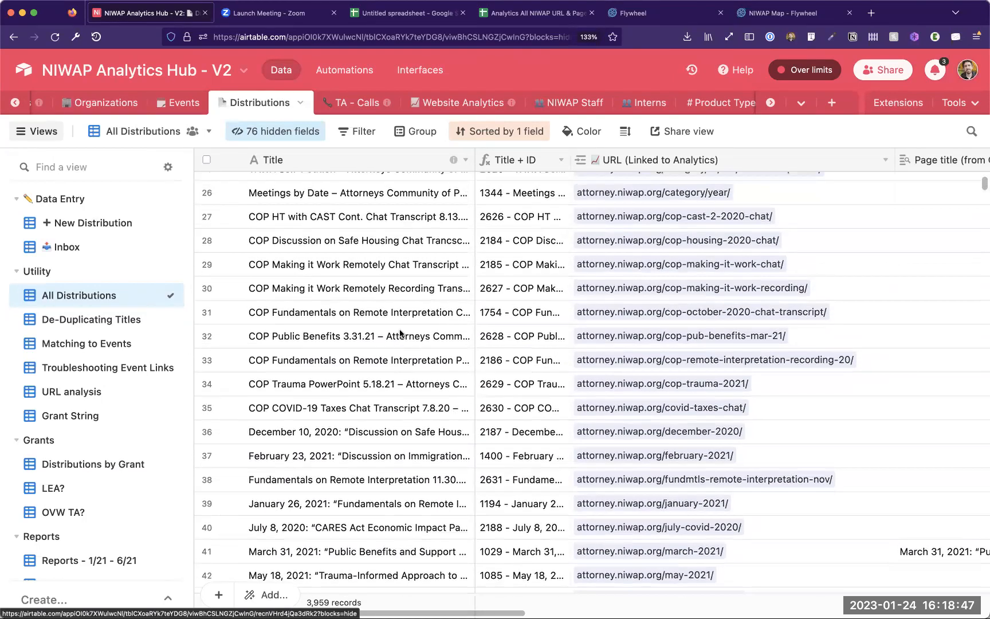
scroll(400, 334, up, 4)
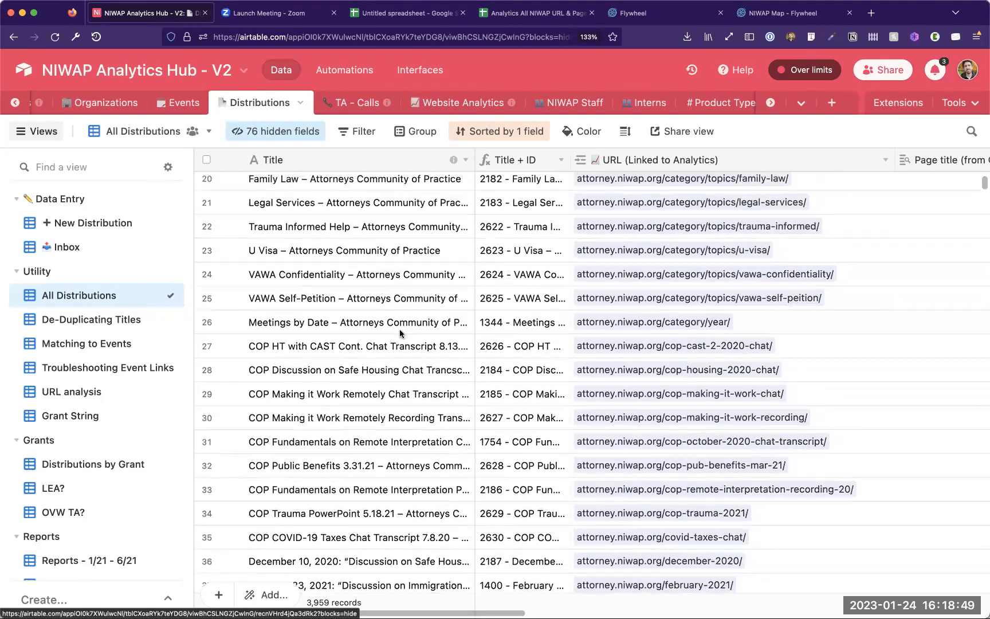
scroll(399, 334, up, 3)
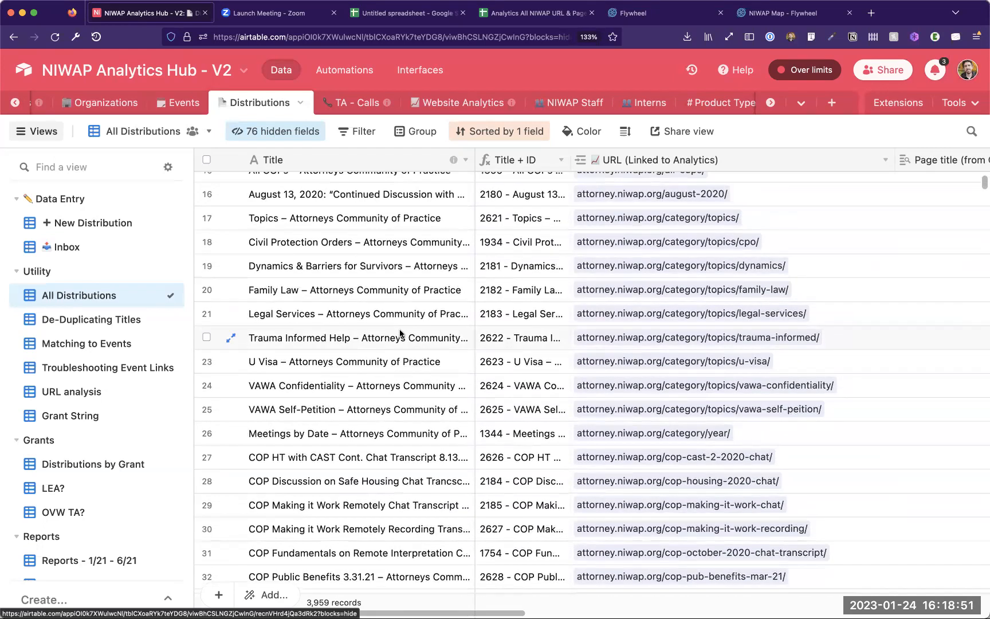
scroll(400, 334, down, 13)
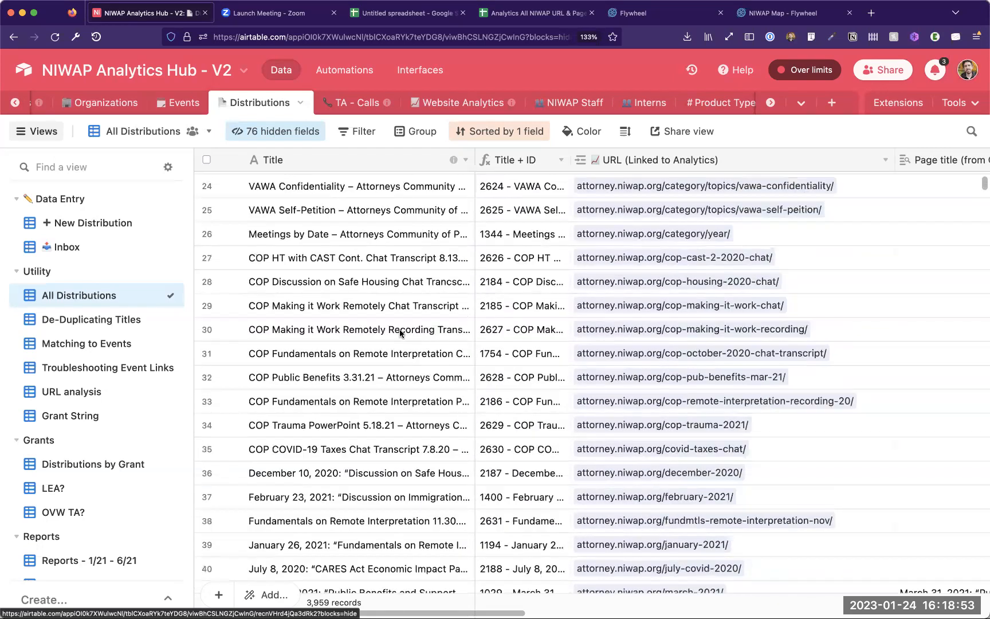
click(317, 284)
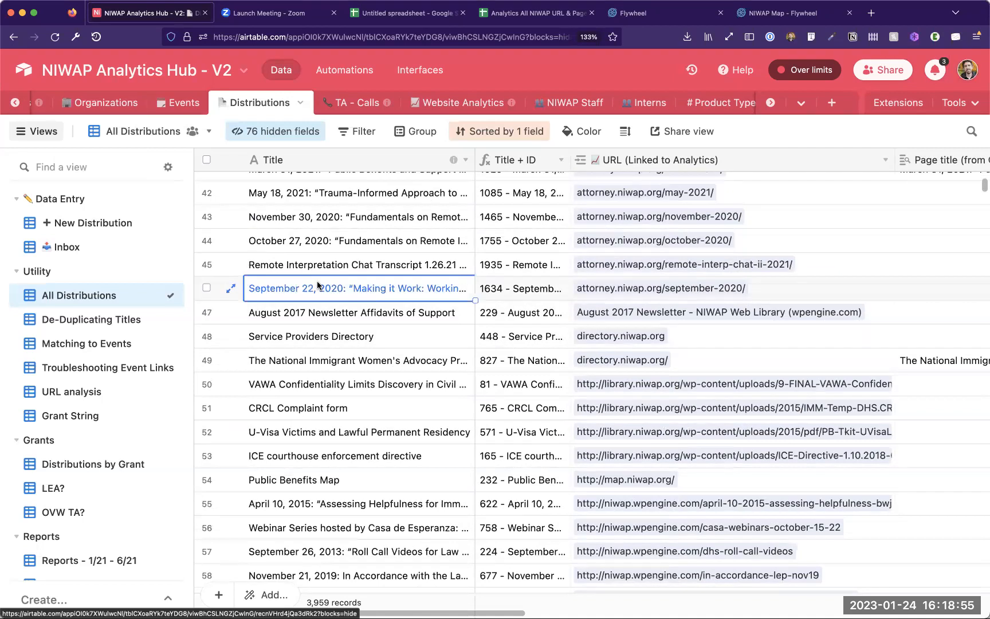
Step: Check the end of the September 22, 2020 "Making it Work" title without changing it, and compare the linked URLs of the neighbouring records
click(317, 285)
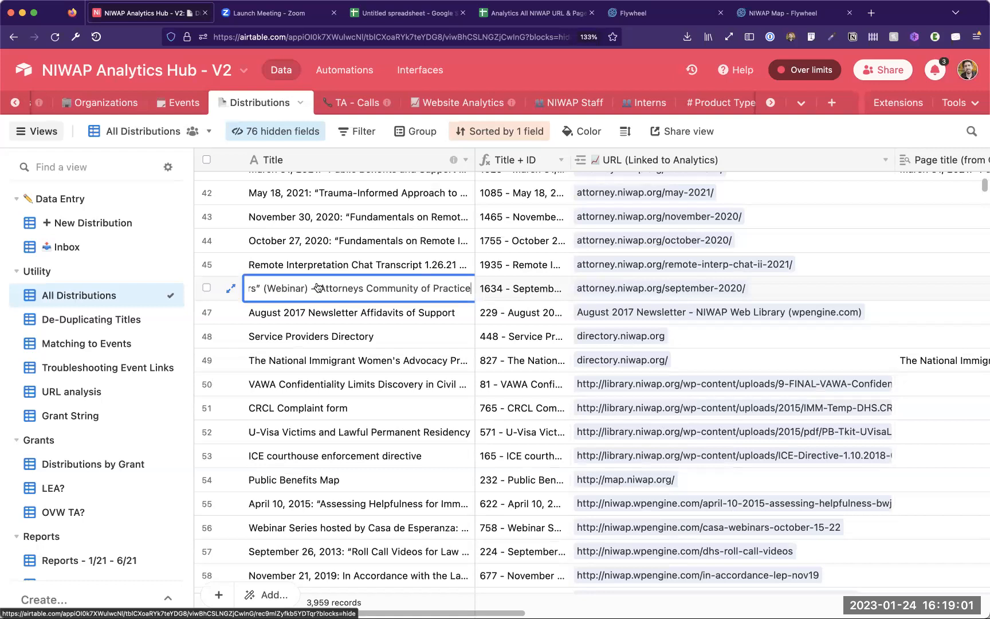
key(Escape)
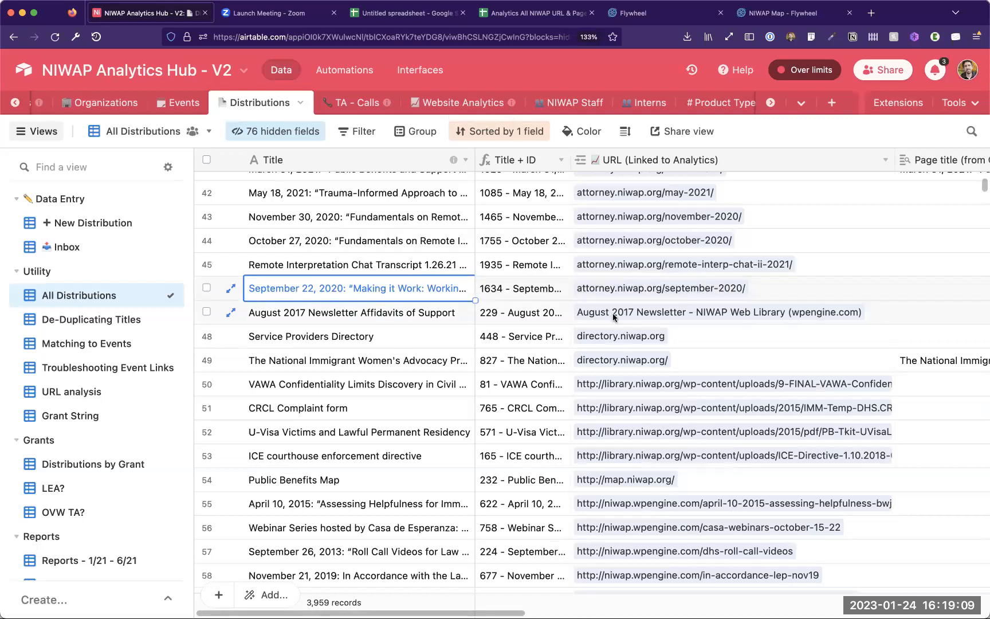
scroll(613, 317, down, 10)
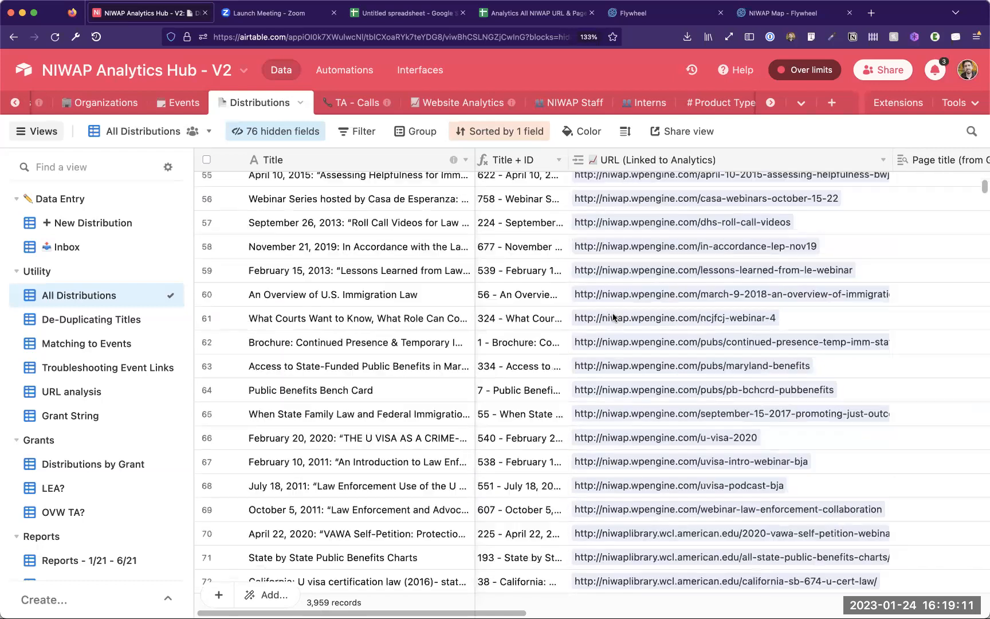
scroll(613, 317, up, 6)
scroll(613, 316, up, 4)
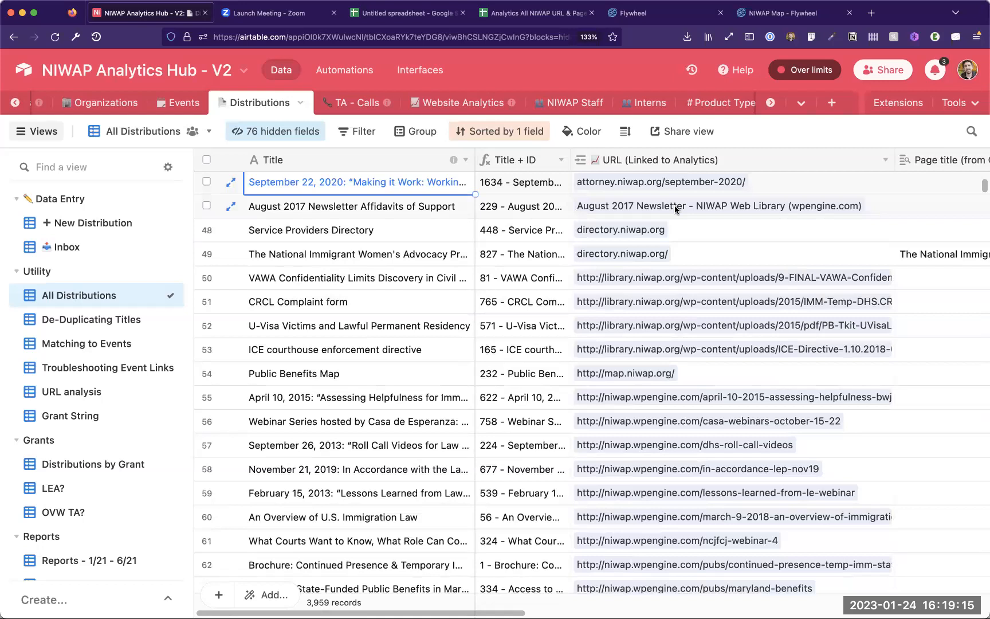
scroll(676, 209, up, 3)
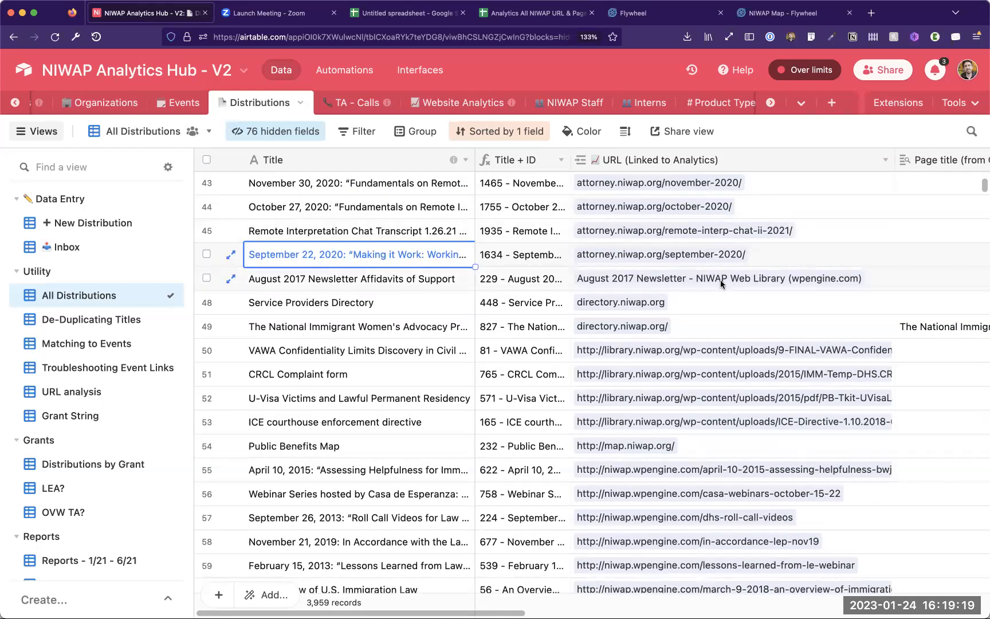
Step: Review the linked URLs and the Page title (from Google Analytics) column further down the Distributions records
scroll(620, 343, down, 5)
scroll(619, 342, down, 20)
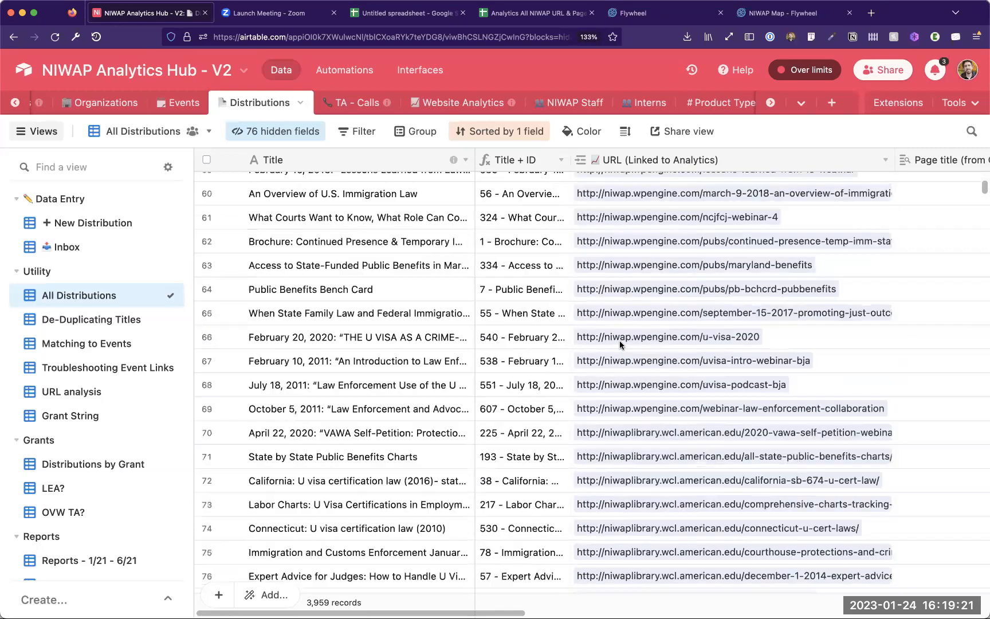
scroll(619, 342, down, 20)
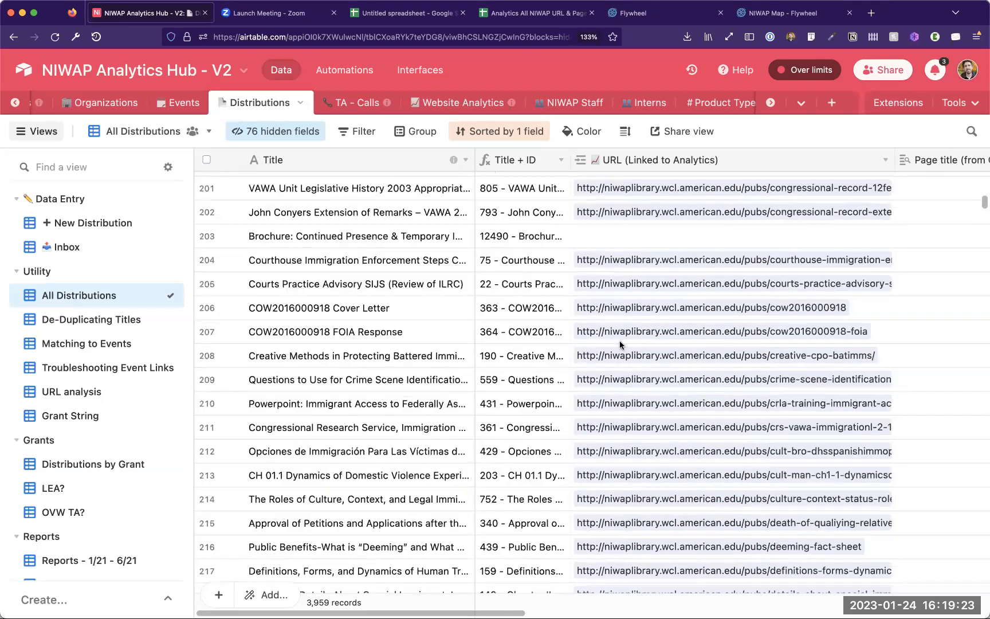
scroll(619, 344, up, 15)
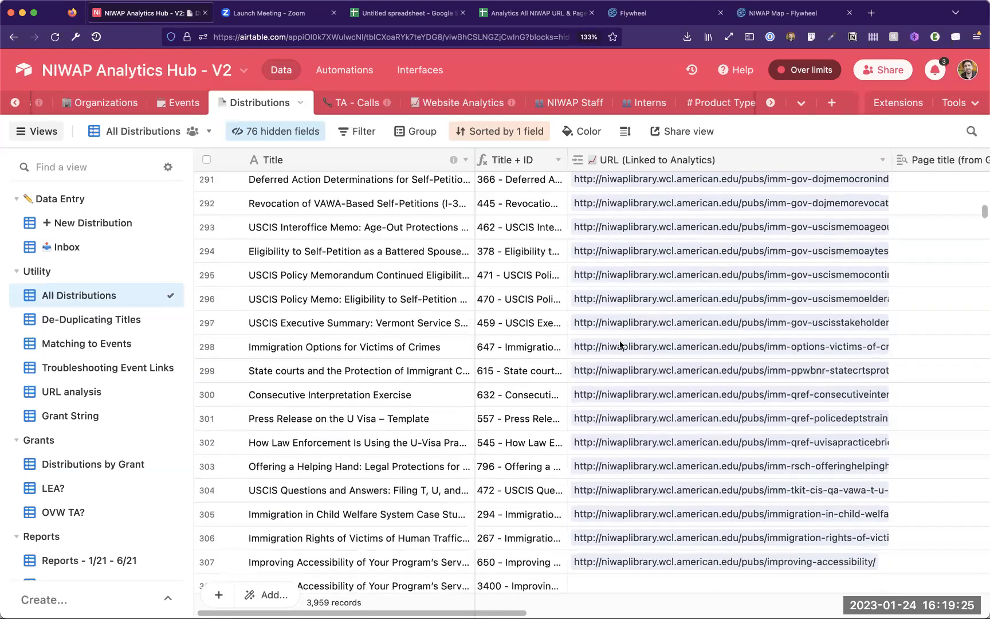
scroll(619, 274, right, 8)
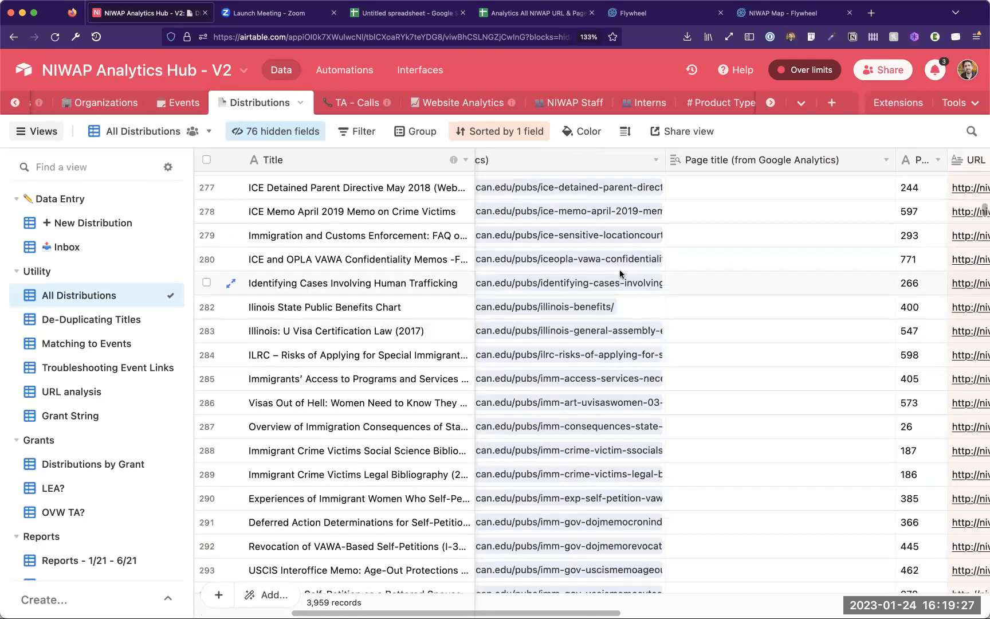
scroll(619, 273, down, 20)
scroll(619, 273, right, 2)
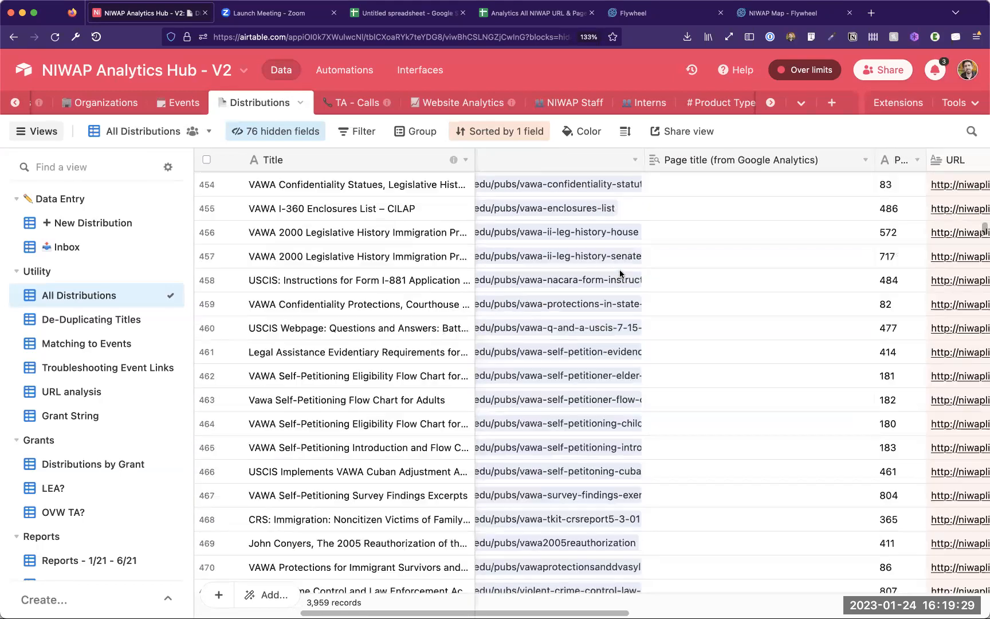
scroll(619, 274, down, 17)
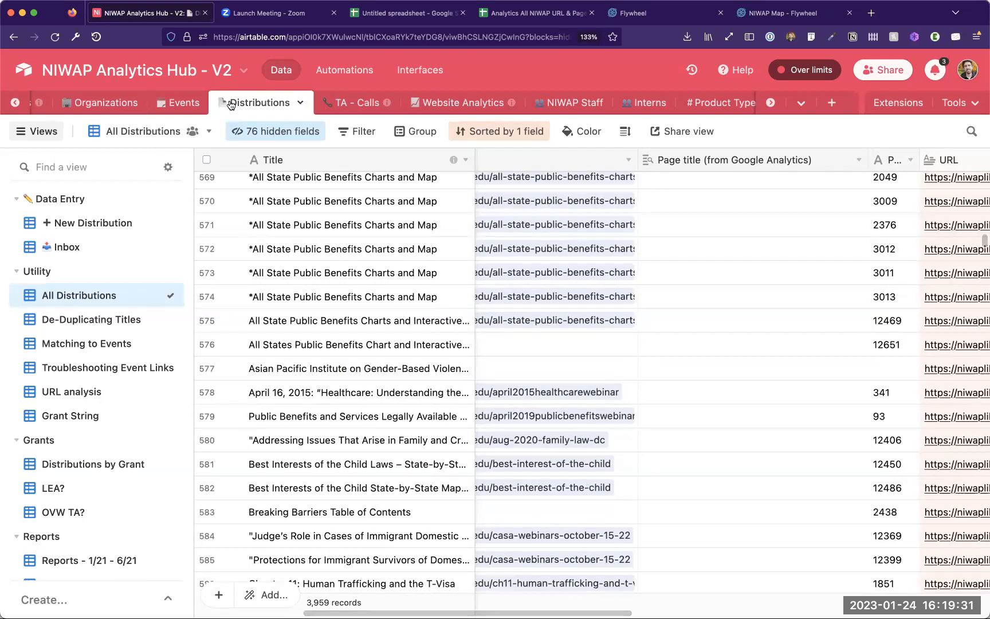
Step: Open the Website Analytics table's 7/22 - 12/22 view and compare the Page Title values with their page URLs
click(429, 104)
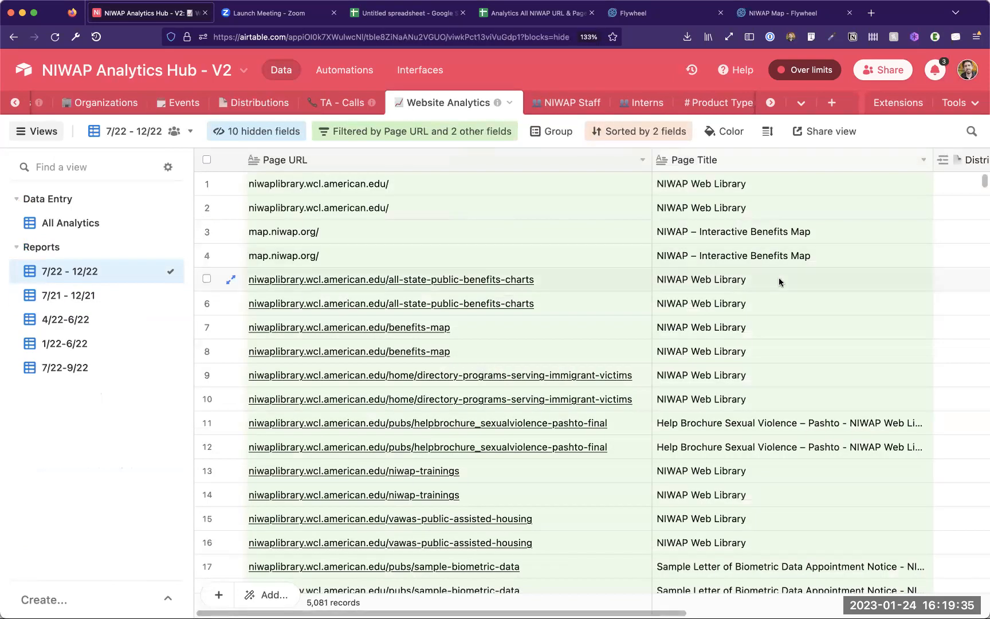
scroll(779, 278, right, 5)
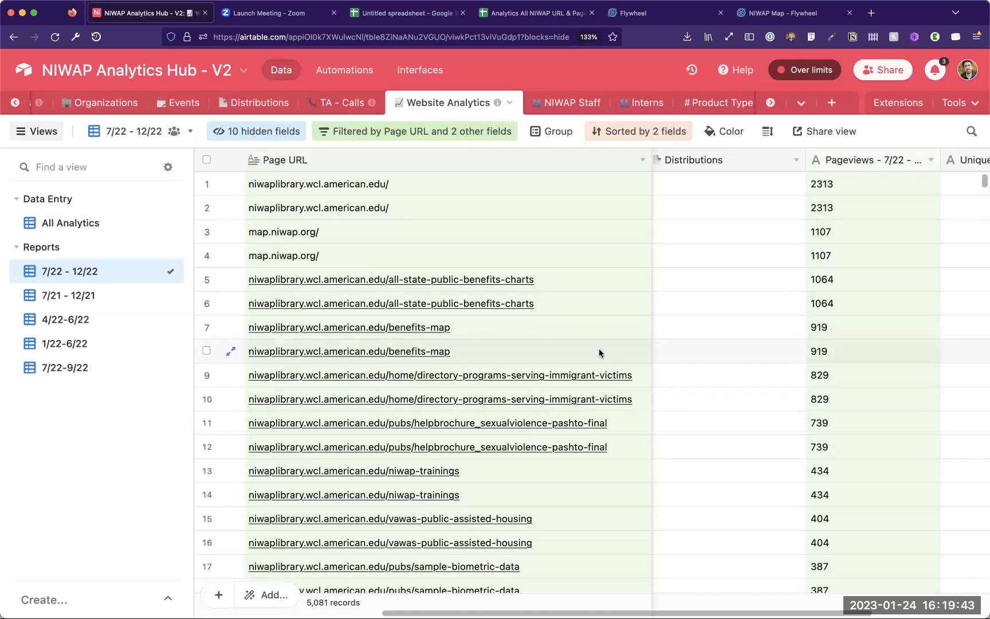
scroll(749, 312, left, 5)
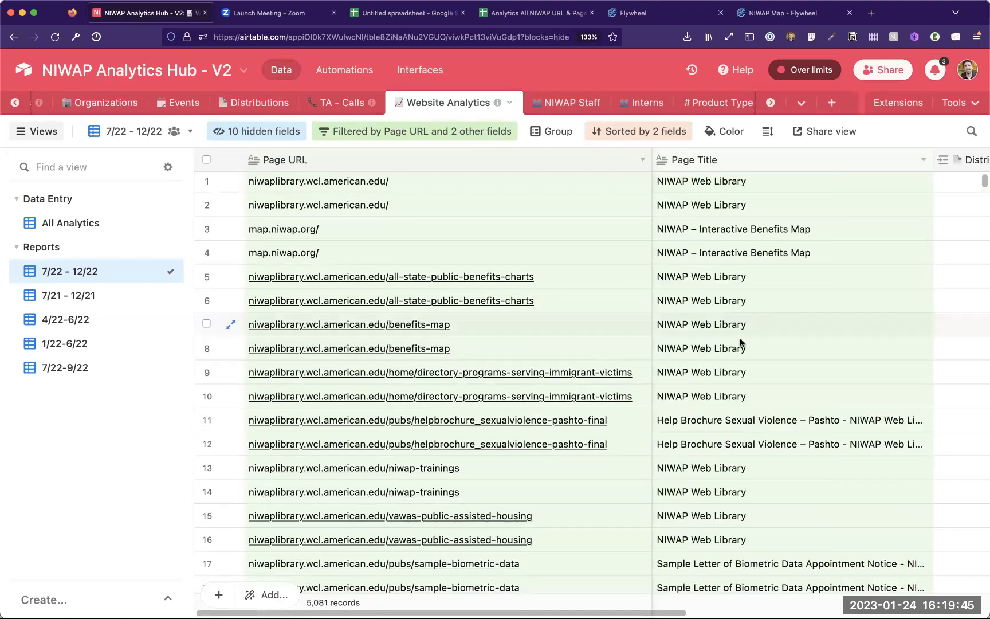
scroll(740, 342, down, 10)
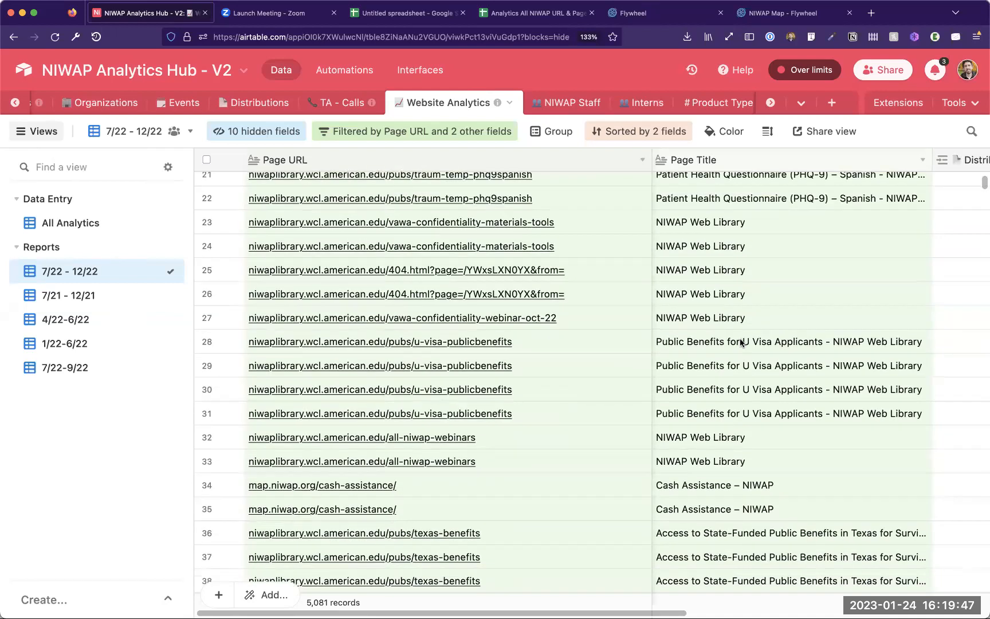
click(735, 256)
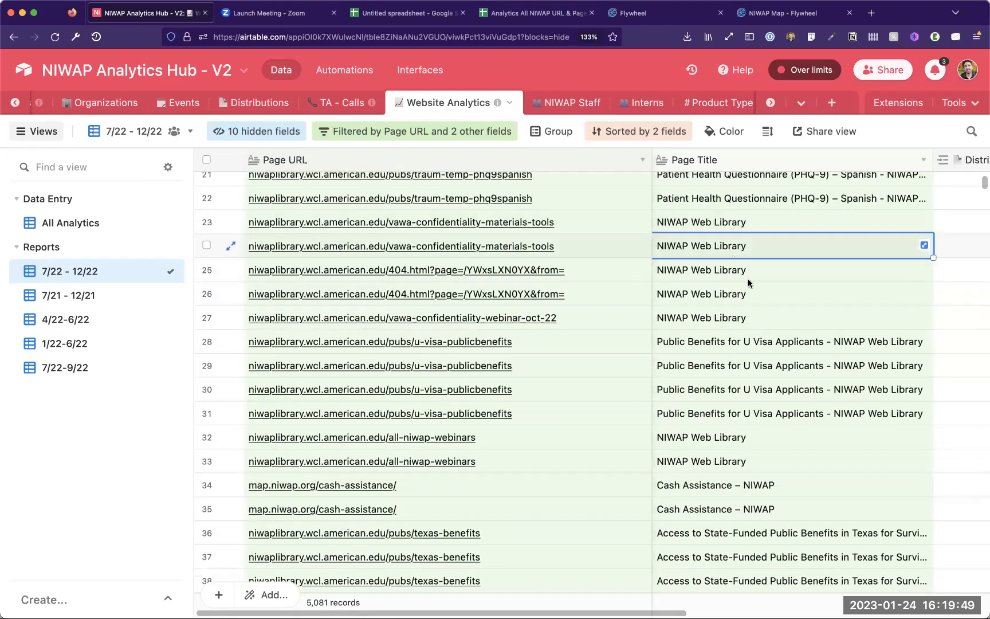
click(739, 309)
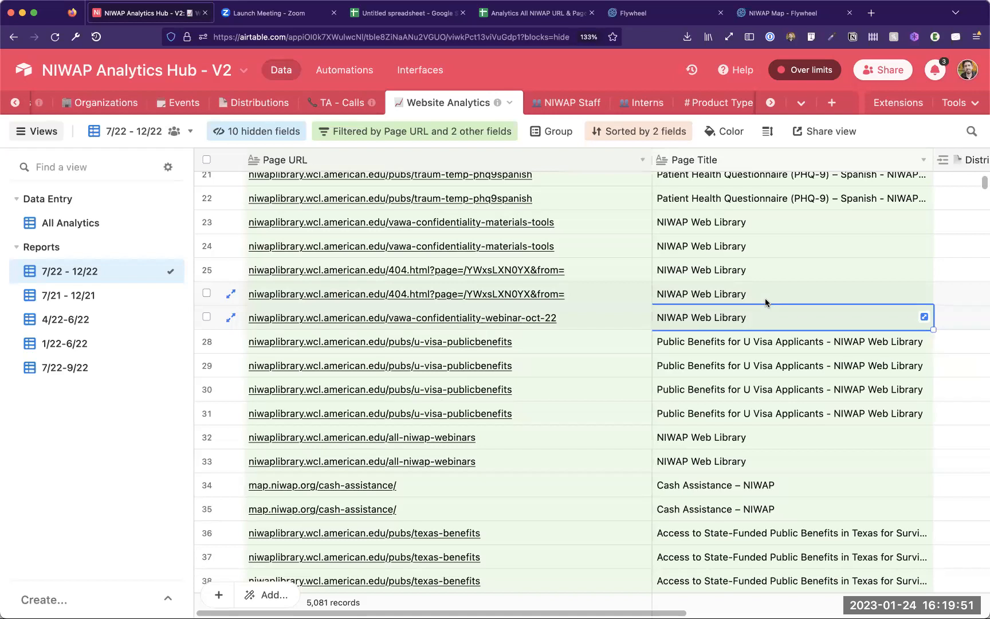
scroll(765, 297, down, 5)
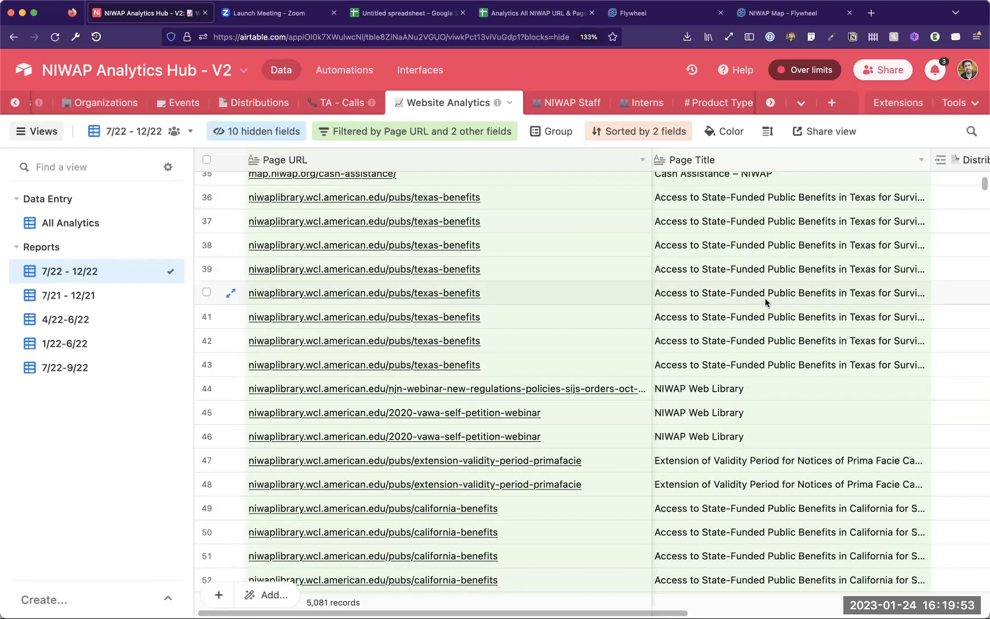
scroll(764, 298, down, 2)
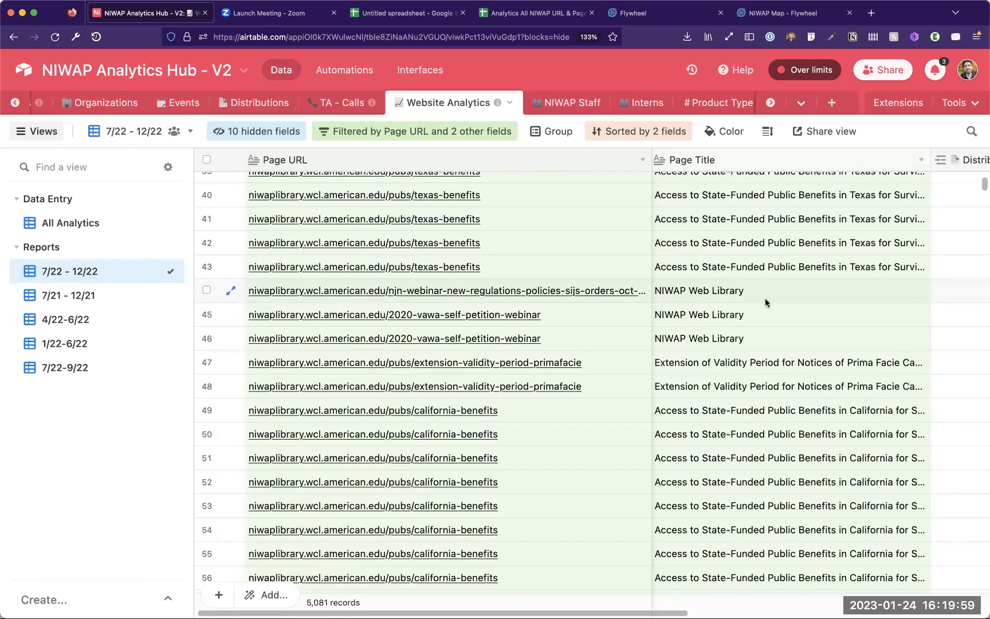
Step: Narrow the Page URL column in Website Analytics and check the Distributions and Pageviews columns beside it
drag(652, 160, 541, 162)
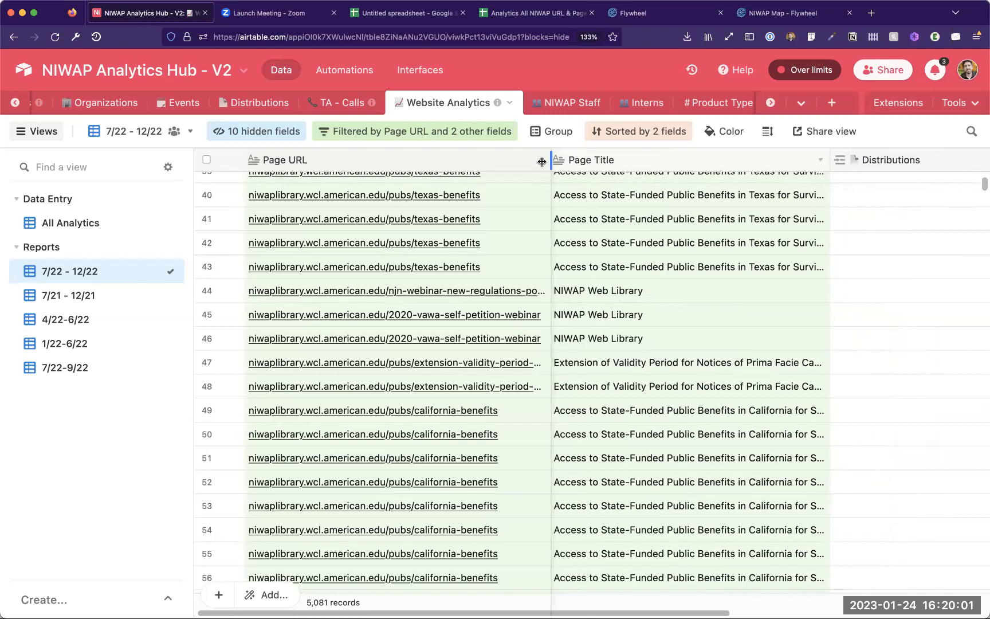
scroll(679, 202, right, 2)
scroll(679, 202, up, 1)
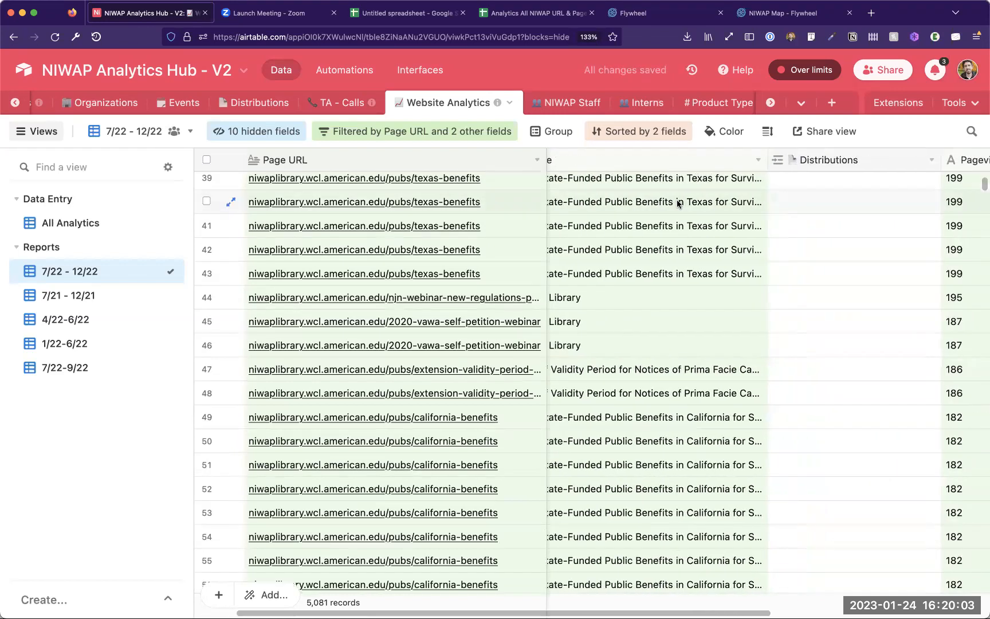
scroll(832, 233, right, 4)
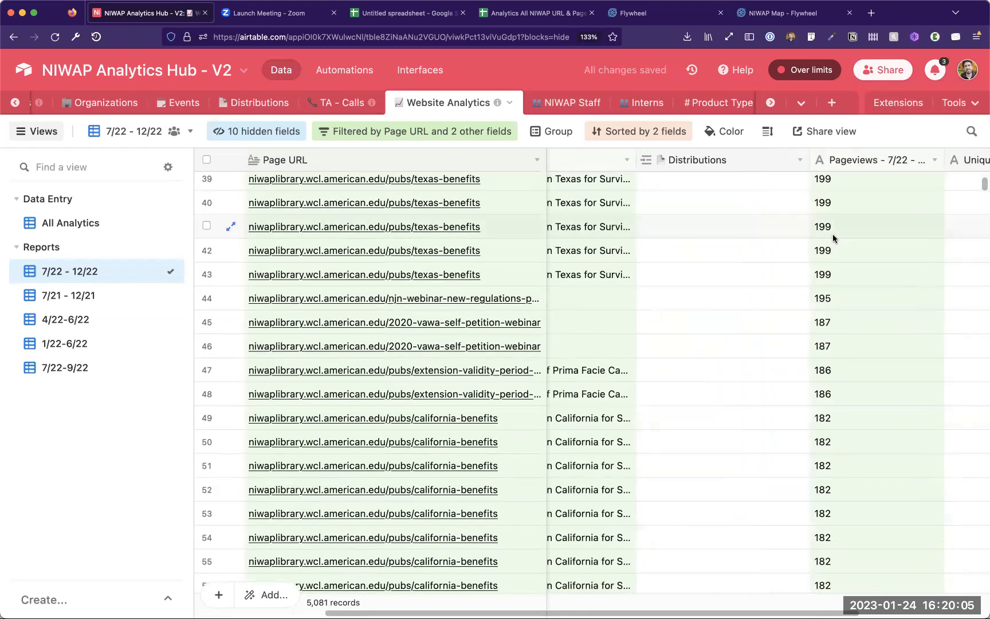
scroll(833, 234, left, 6)
scroll(833, 234, down, 1)
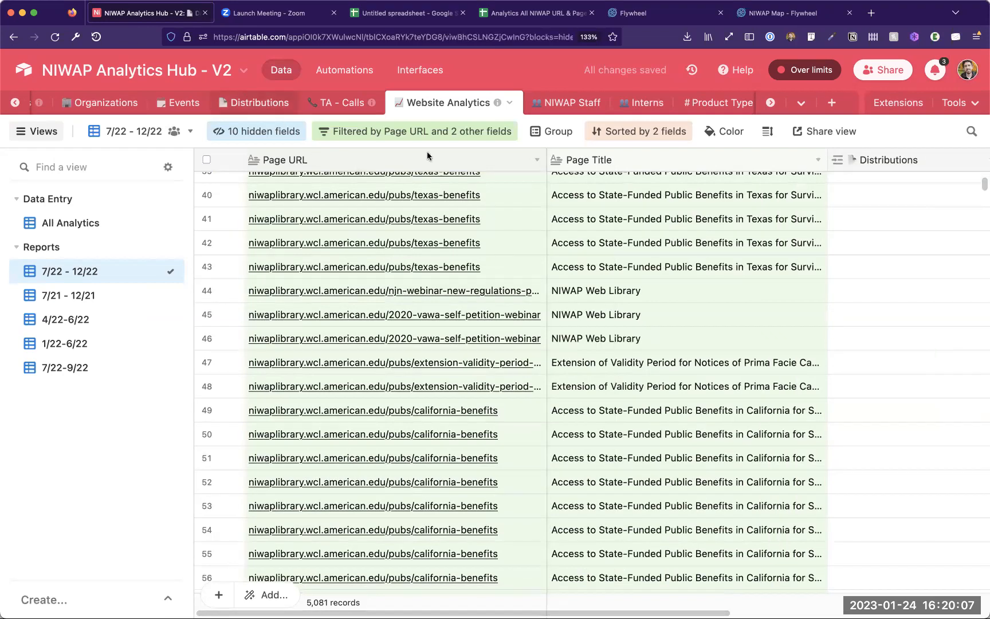
Step: Return to the Distributions table and inspect the Website Analytics record linked to an "*All State Public Benefits Charts and Map" distribution
click(259, 102)
scroll(649, 235, left, 5)
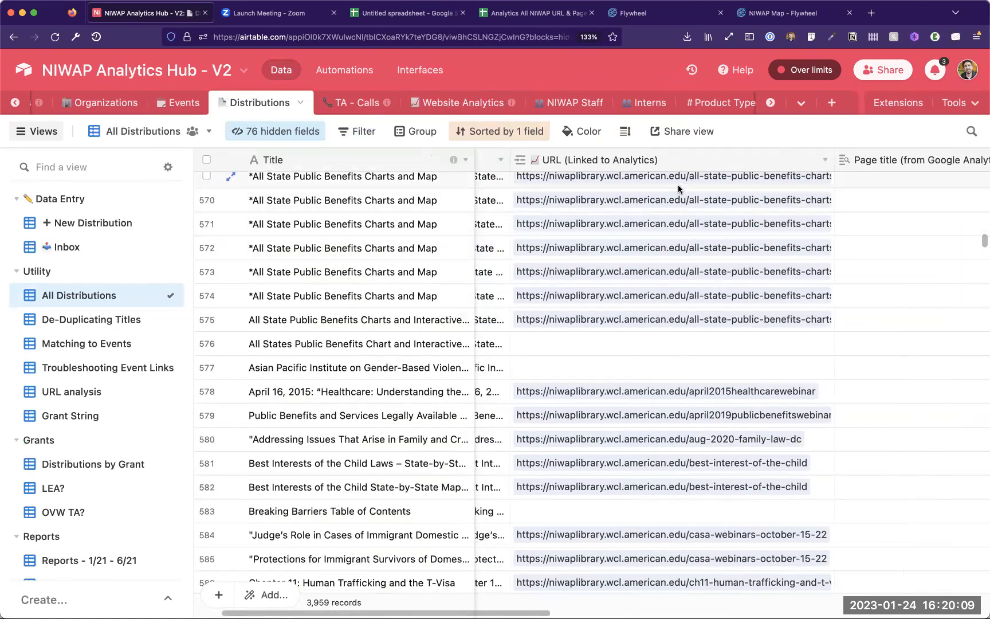
click(678, 189)
click(678, 205)
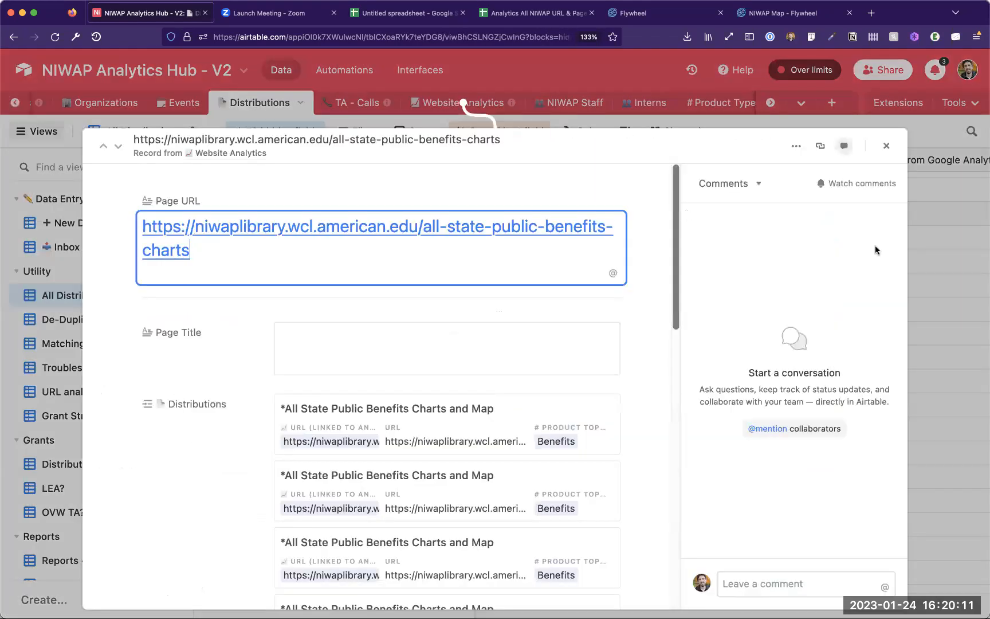
click(925, 259)
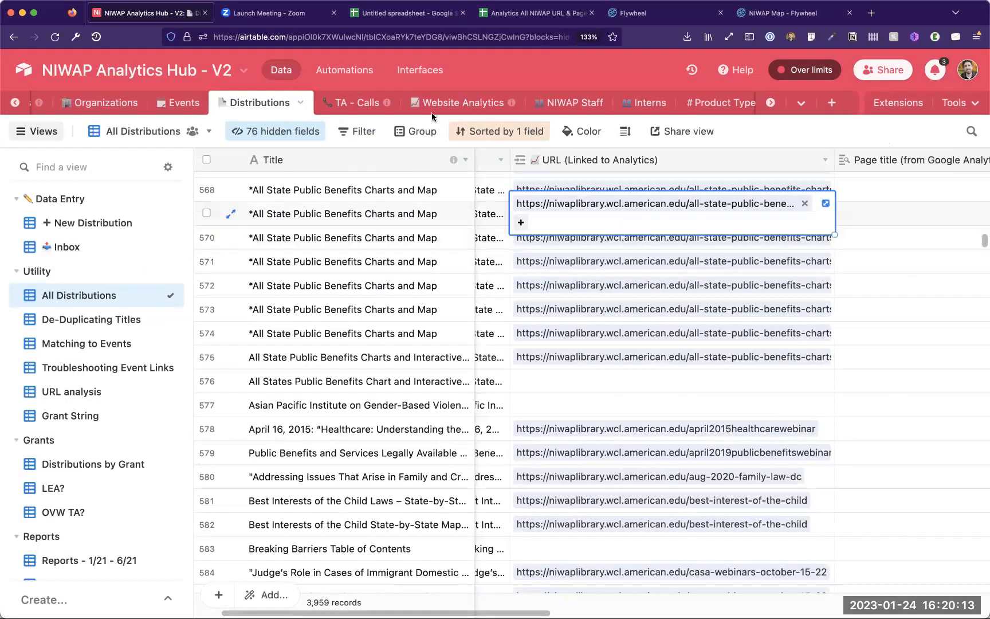
Step: Go back to Website Analytics and review which fields are shown or hidden in the 7/22 - 12/22 view
click(446, 105)
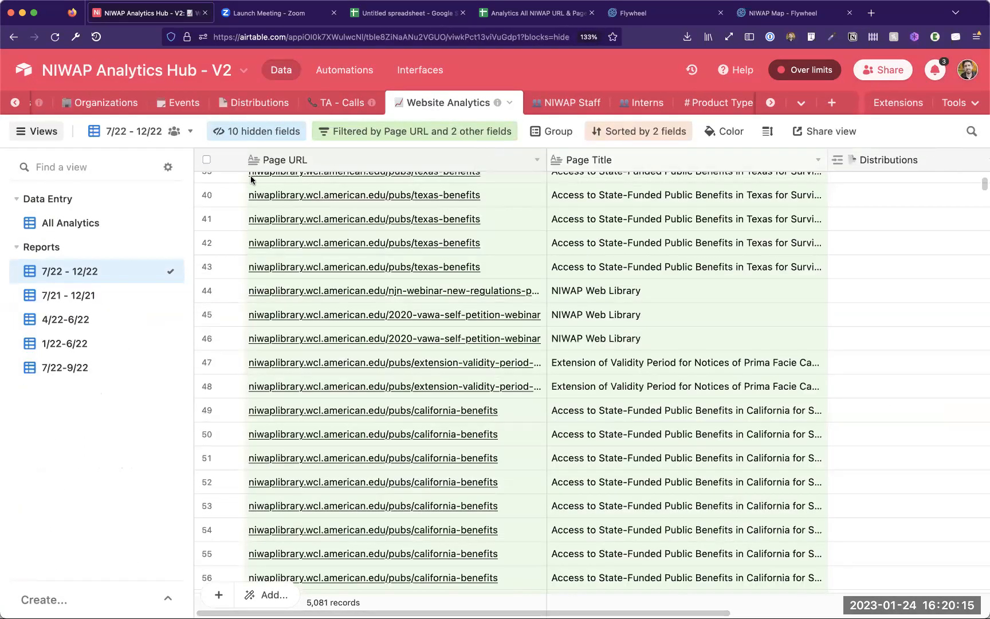
click(245, 131)
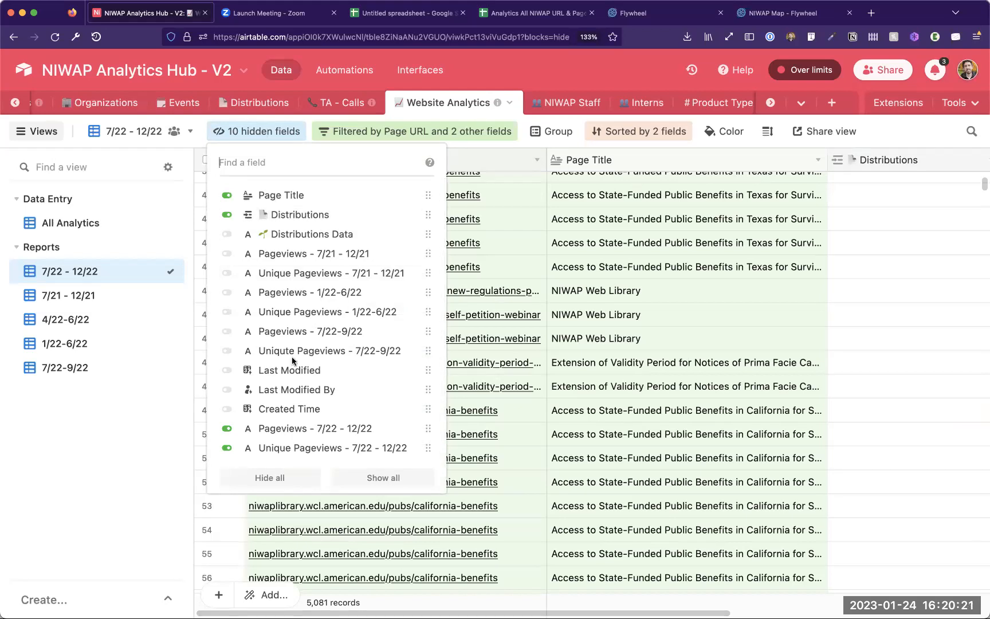
scroll(292, 356, down, 1)
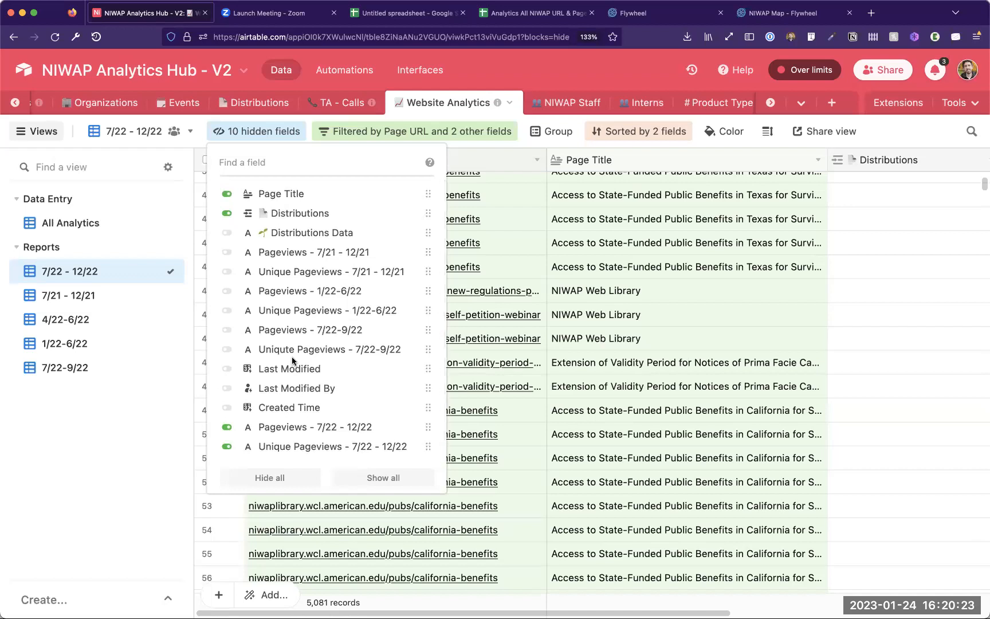
click(708, 242)
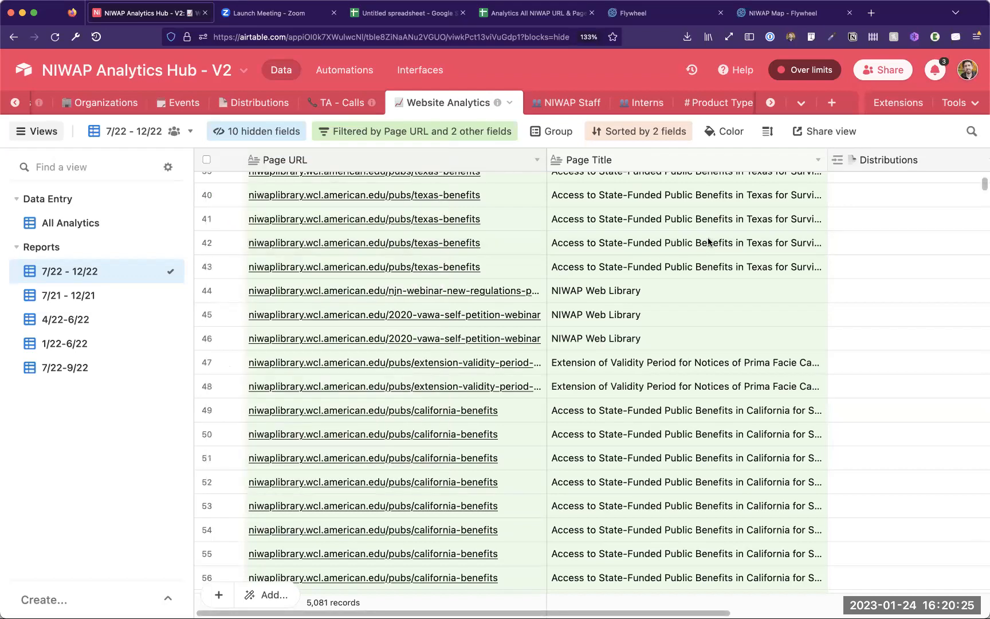
Step: Inspect the Distributions link cell of a u-visa-publicbenefits page and leave it without linking a record
scroll(786, 262, right, 3)
click(787, 263)
scroll(782, 238, up, 5)
click(771, 231)
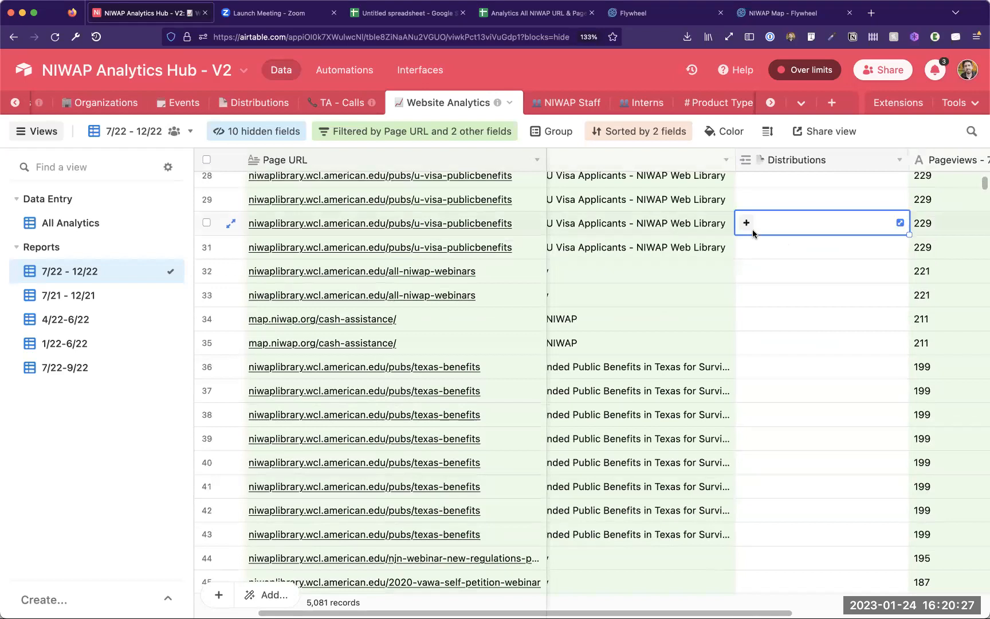
click(746, 223)
click(471, 247)
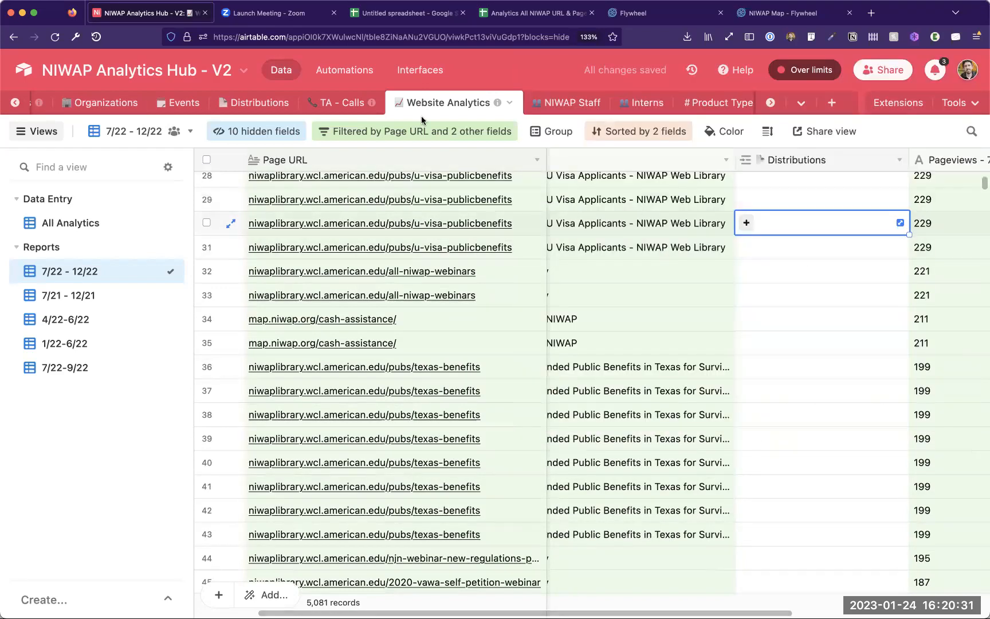
Step: Open the Reports - 1/21 - 6/21 view of the Distributions table
click(256, 106)
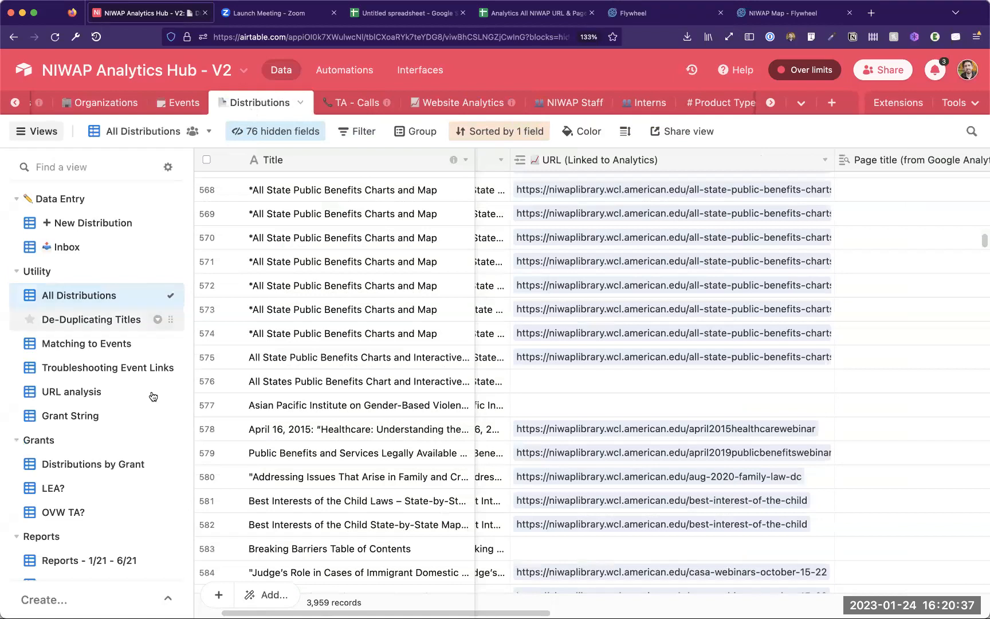
scroll(117, 432, down, 3)
scroll(117, 432, down, 3)
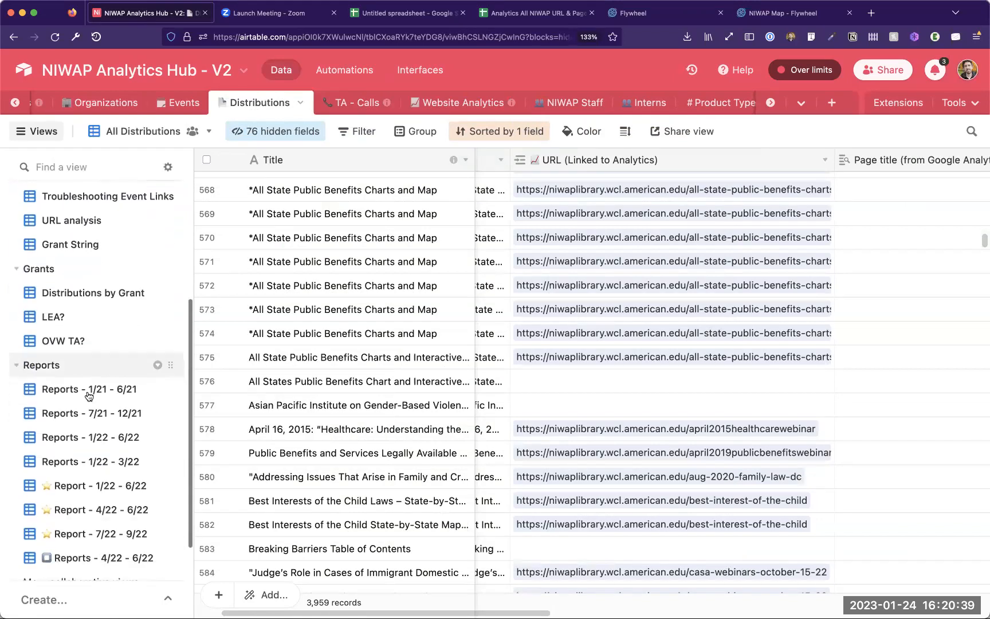
click(63, 388)
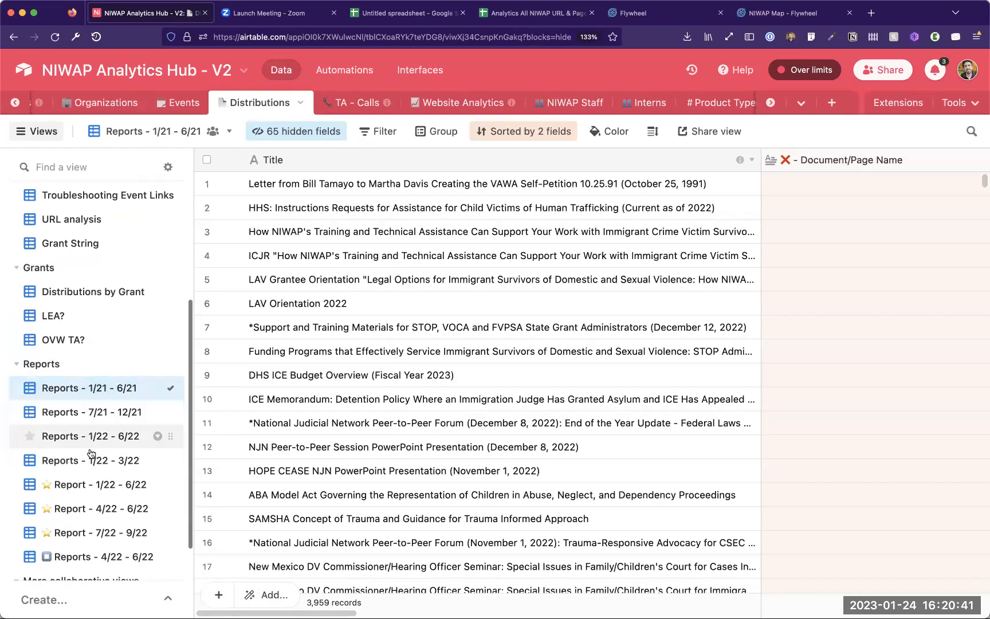
Step: Open the Report - 7/22 - 9/22 view of Distributions and widen the Post ID column so its header reads in full
scroll(90, 453, down, 2)
click(97, 489)
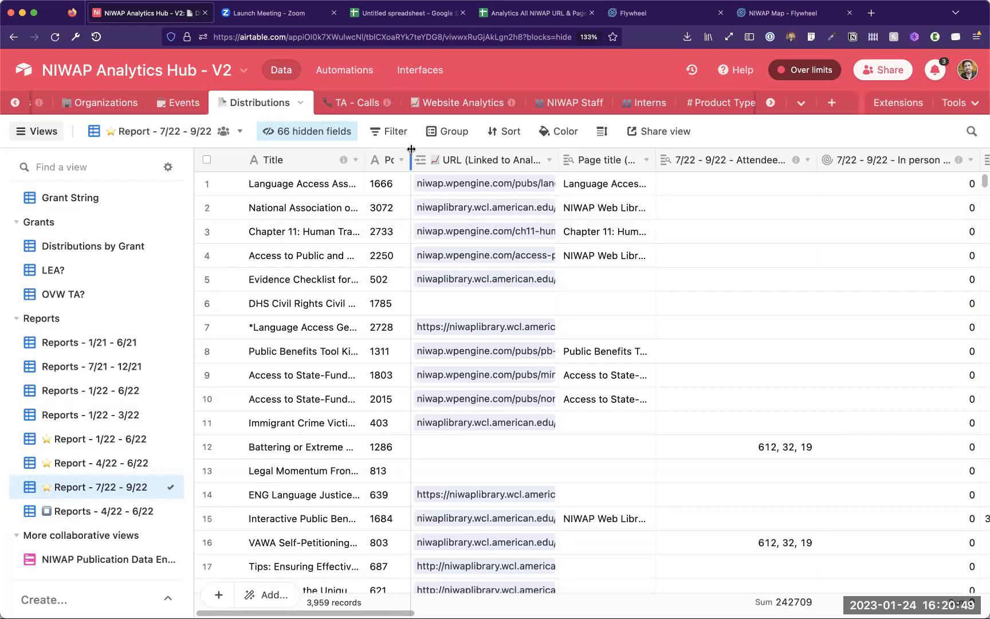
drag(410, 157, 453, 157)
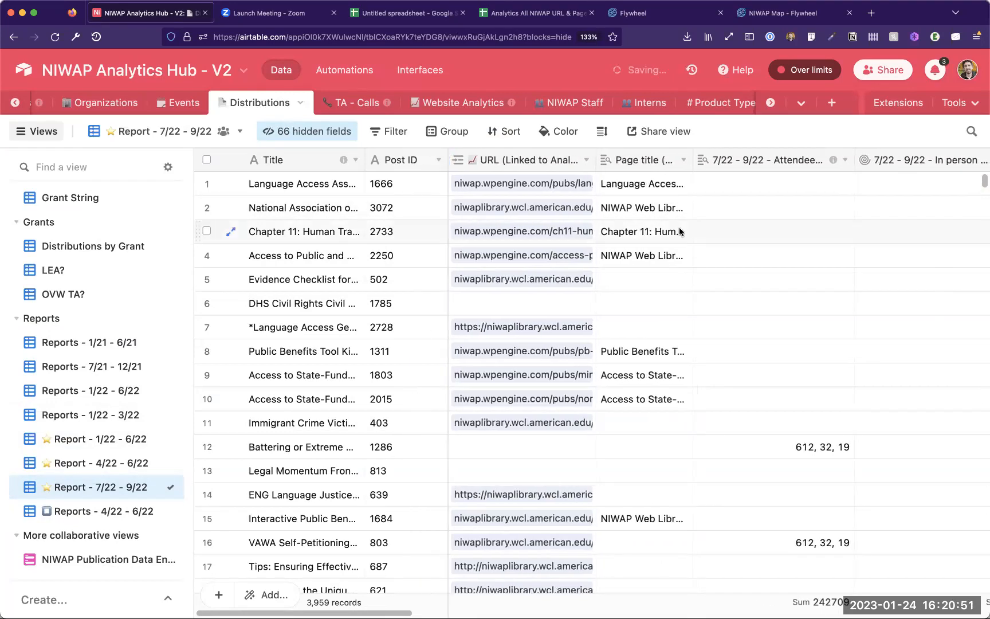
Step: Review the 7/22 - 9/22 attendee, in-person, pageview and total columns along with the product and grant fields of the report view
scroll(679, 230, right, 3)
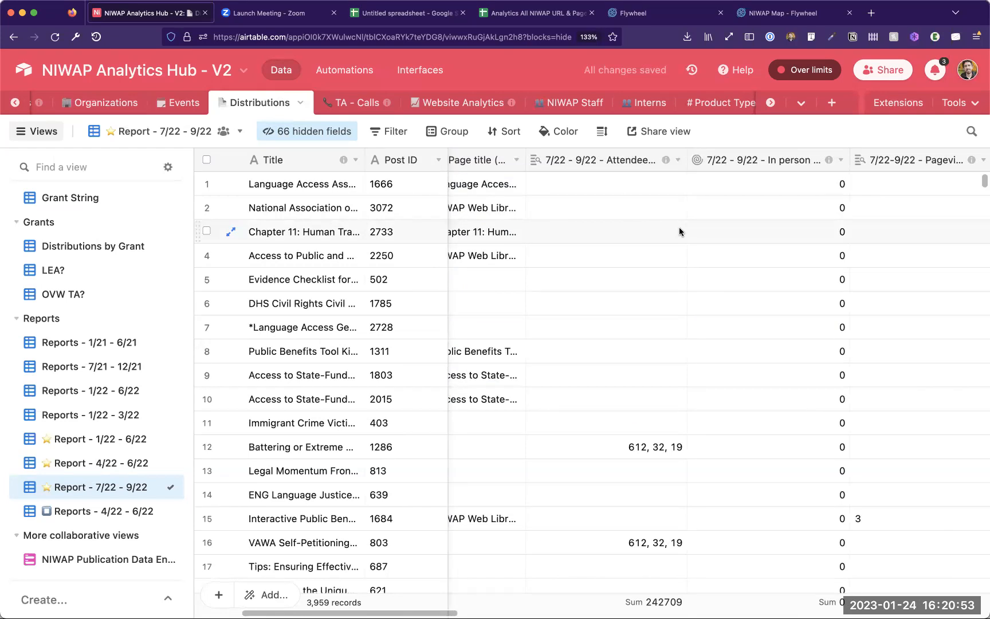
scroll(679, 227, right, 4)
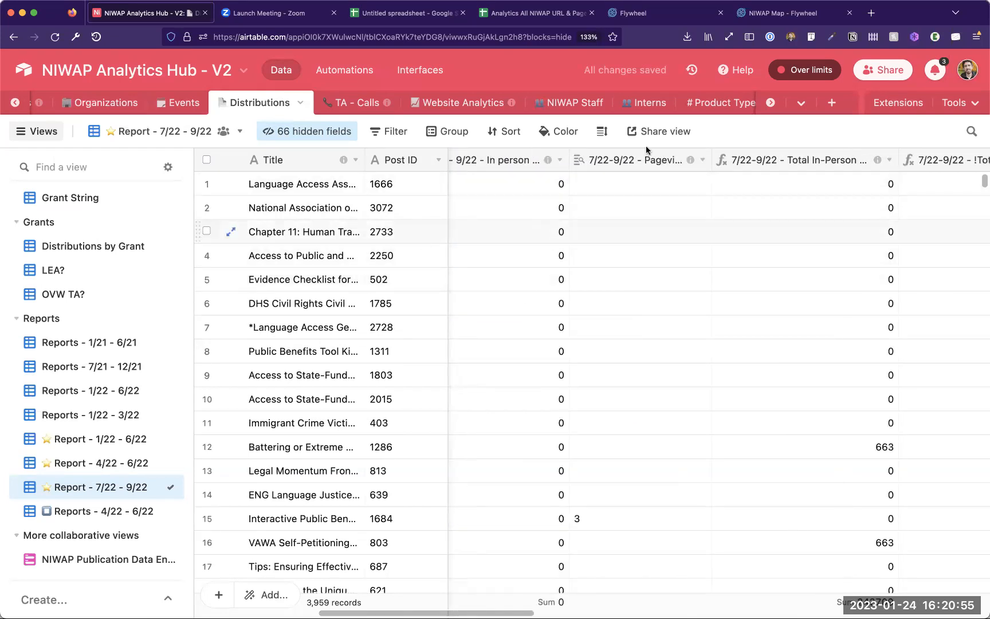
scroll(625, 281, left, 3)
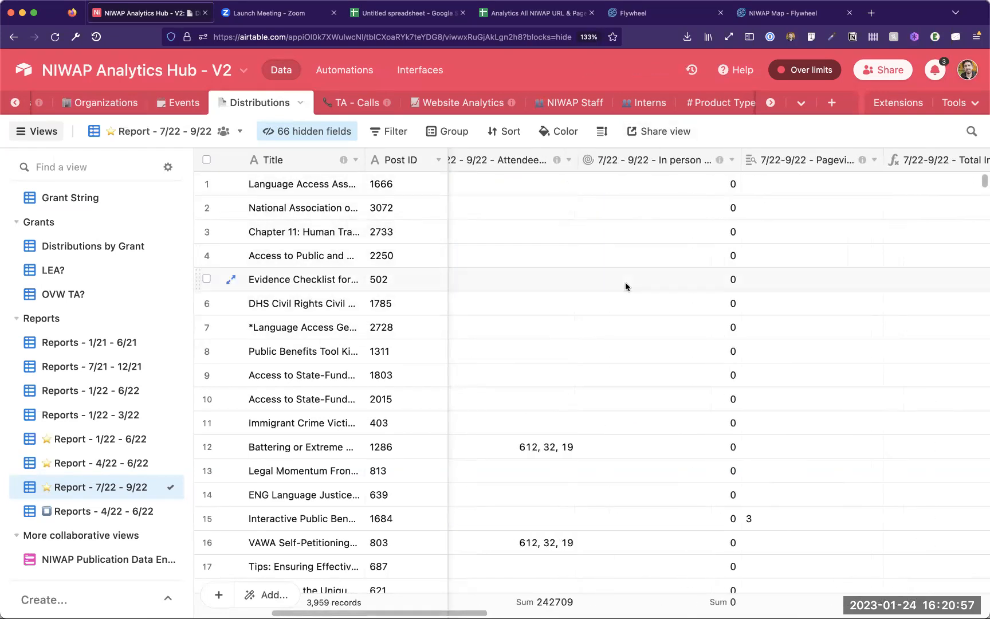
scroll(508, 245, right, 3)
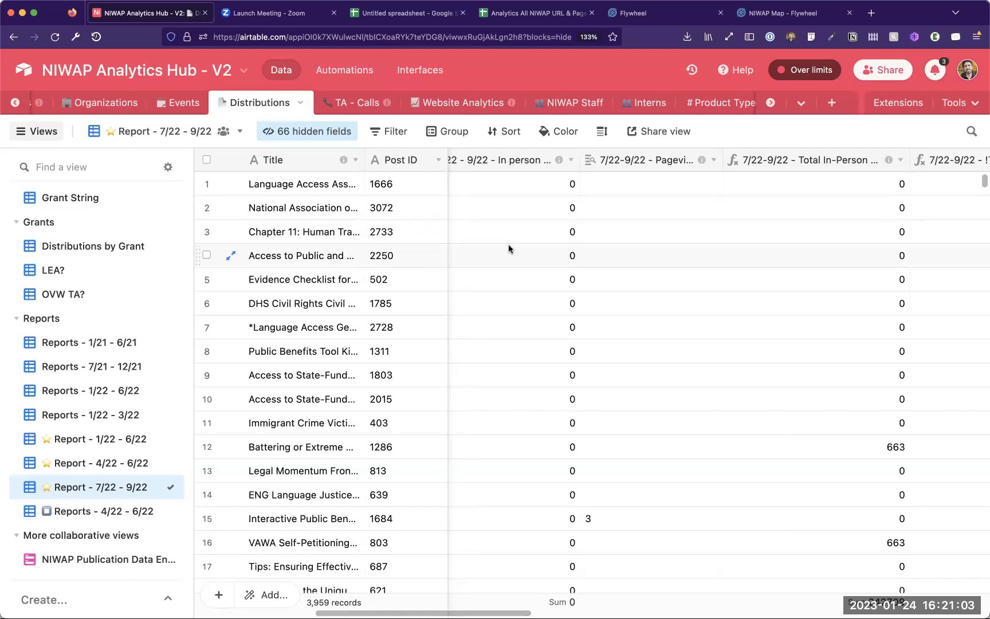
scroll(835, 248, right, 1)
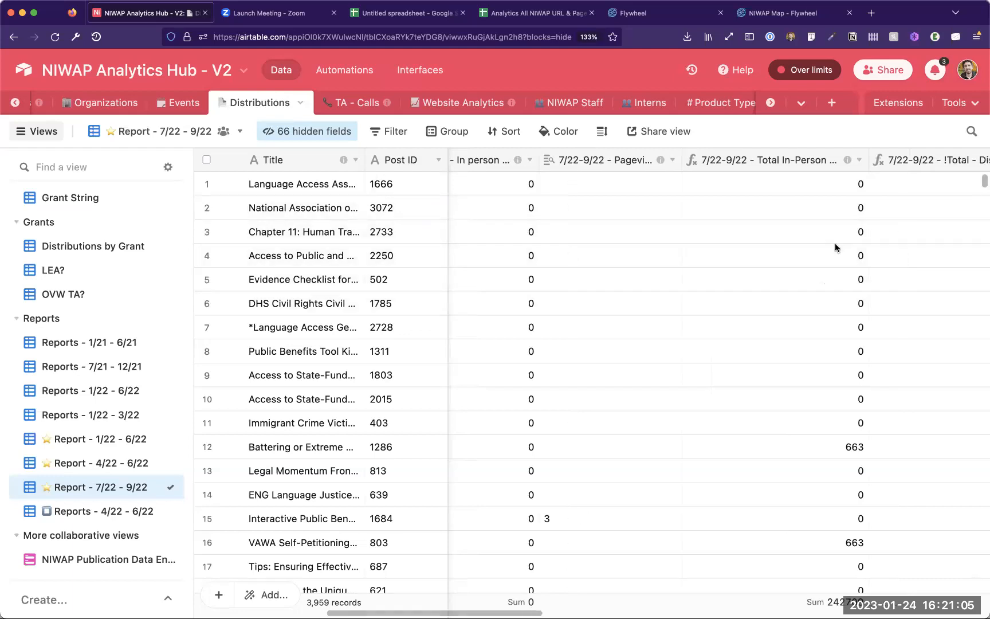
scroll(834, 247, right, 4)
scroll(835, 244, right, 8)
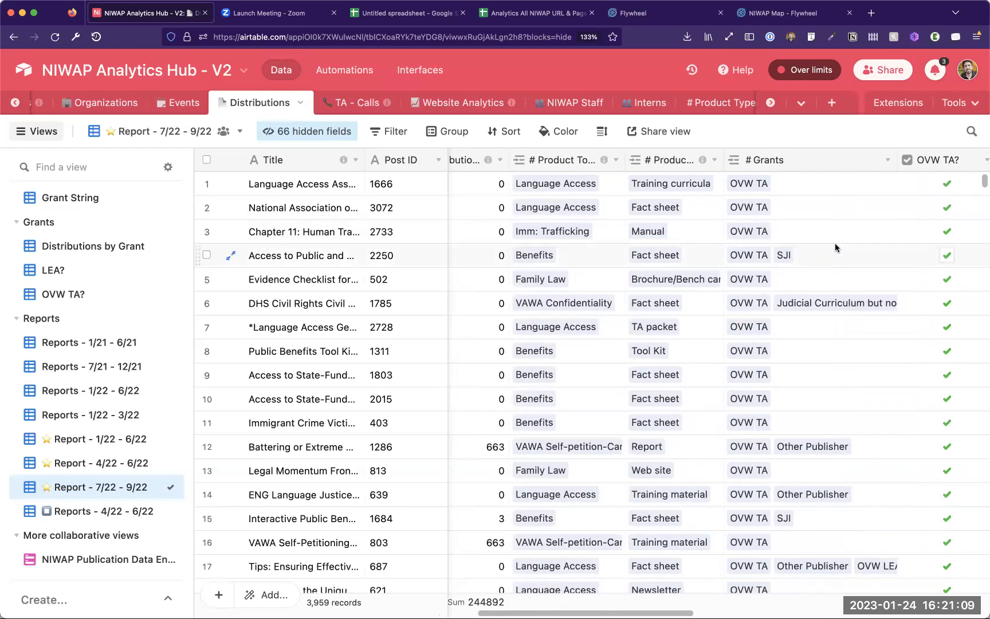
scroll(835, 243, left, 15)
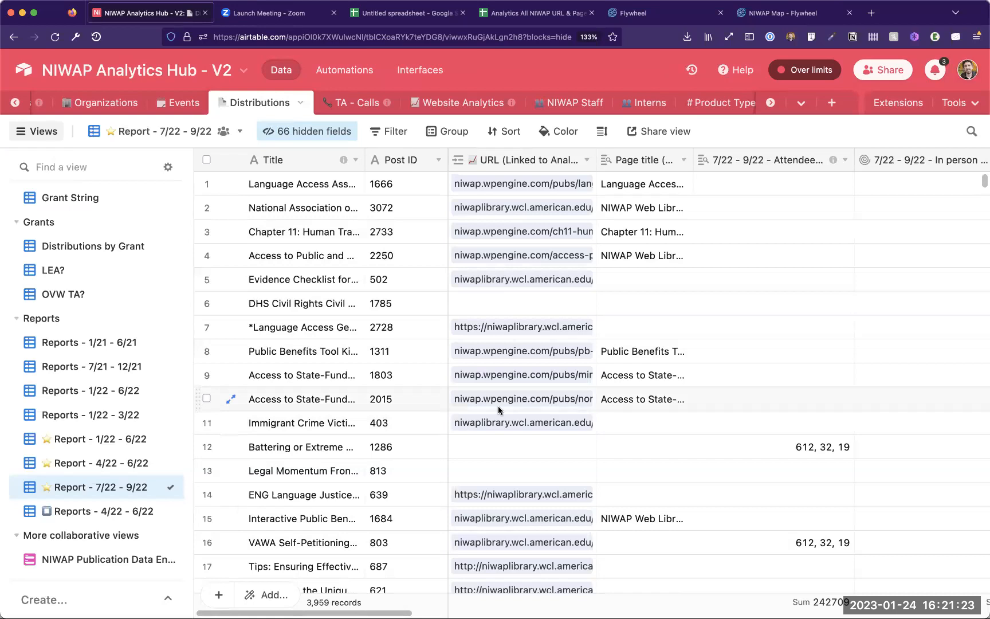
Step: Look through further distribution records, comparing their linked URLs and page titles with the attendee, in-person and pageview figures
scroll(498, 407, down, 5)
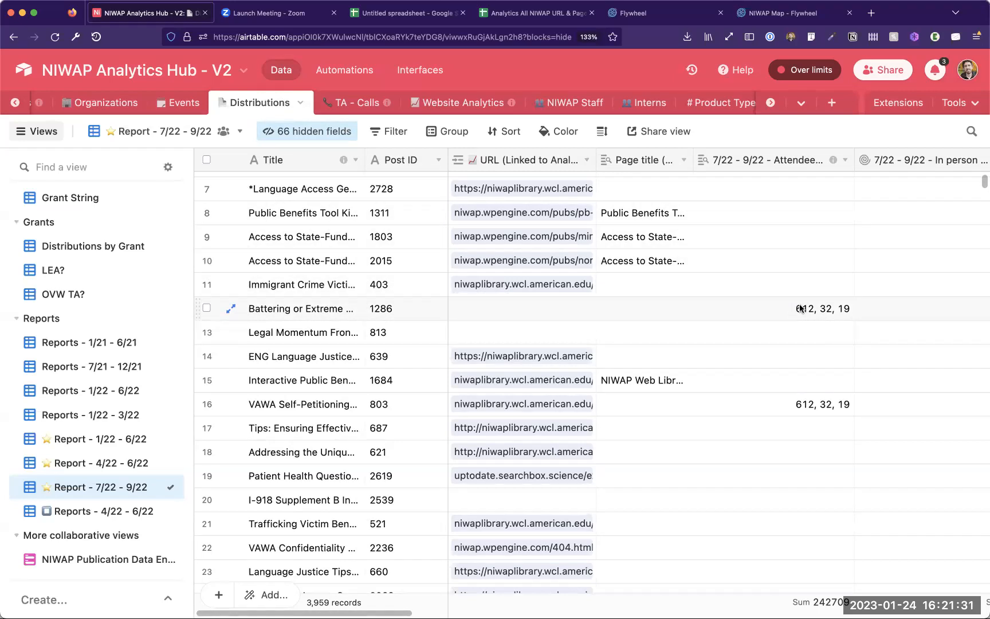
scroll(800, 308, right, 3)
scroll(800, 309, down, 5)
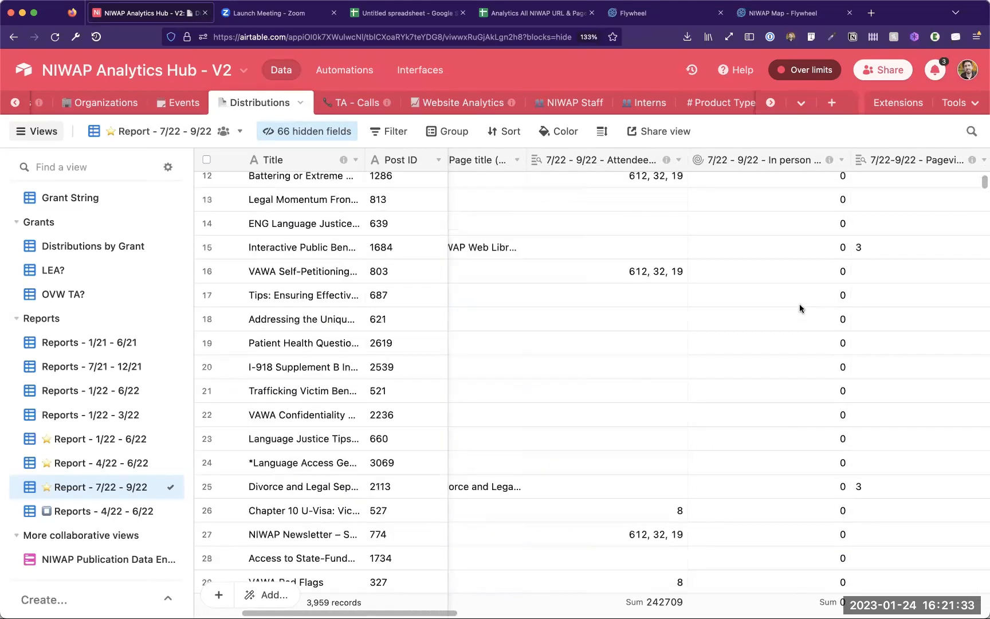
scroll(799, 309, down, 5)
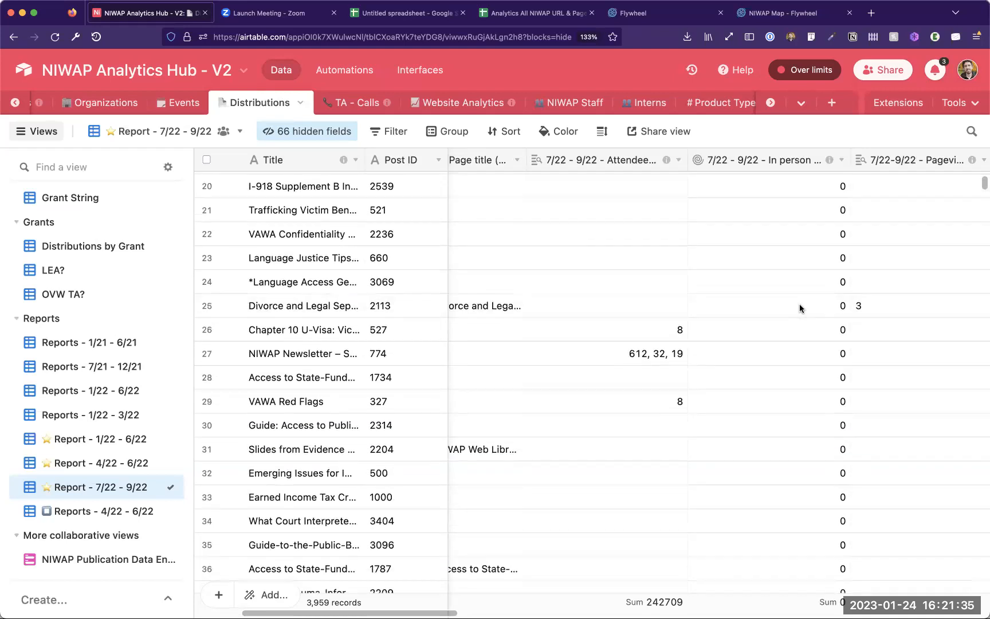
scroll(799, 308, down, 4)
scroll(800, 308, left, 3)
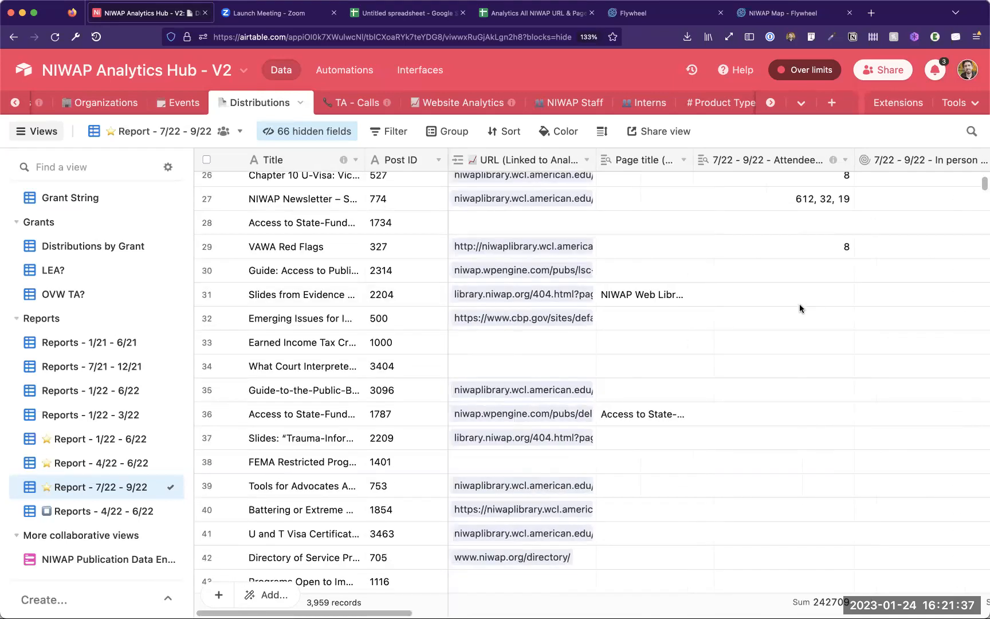
scroll(799, 308, down, 5)
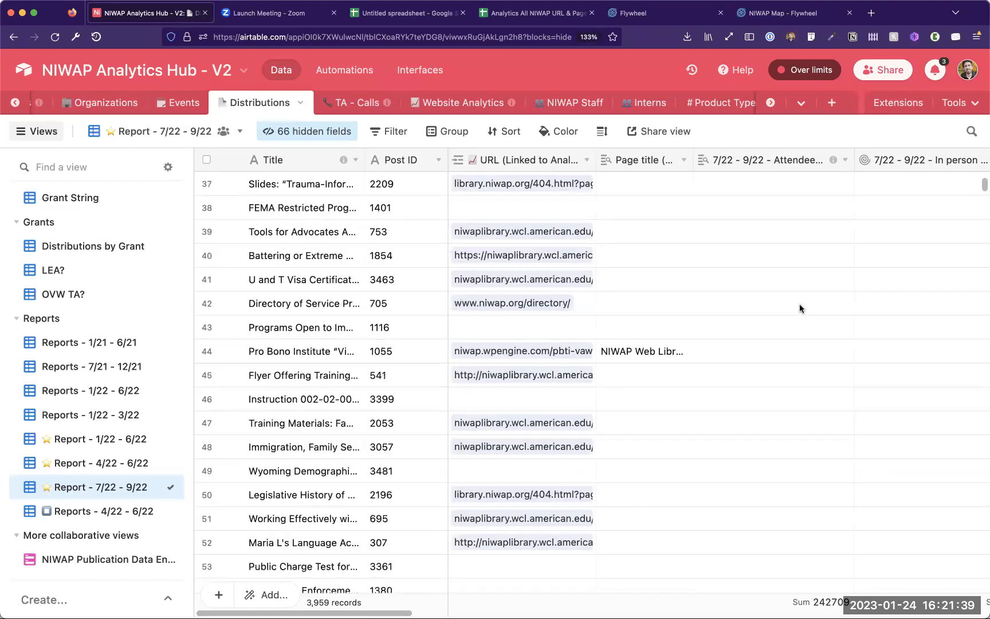
scroll(799, 308, down, 2)
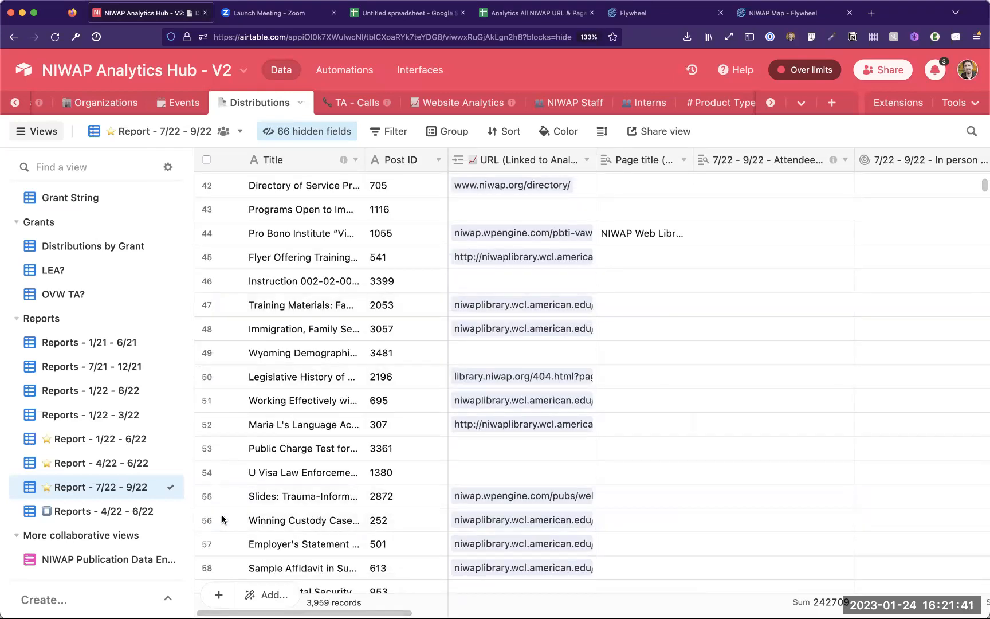
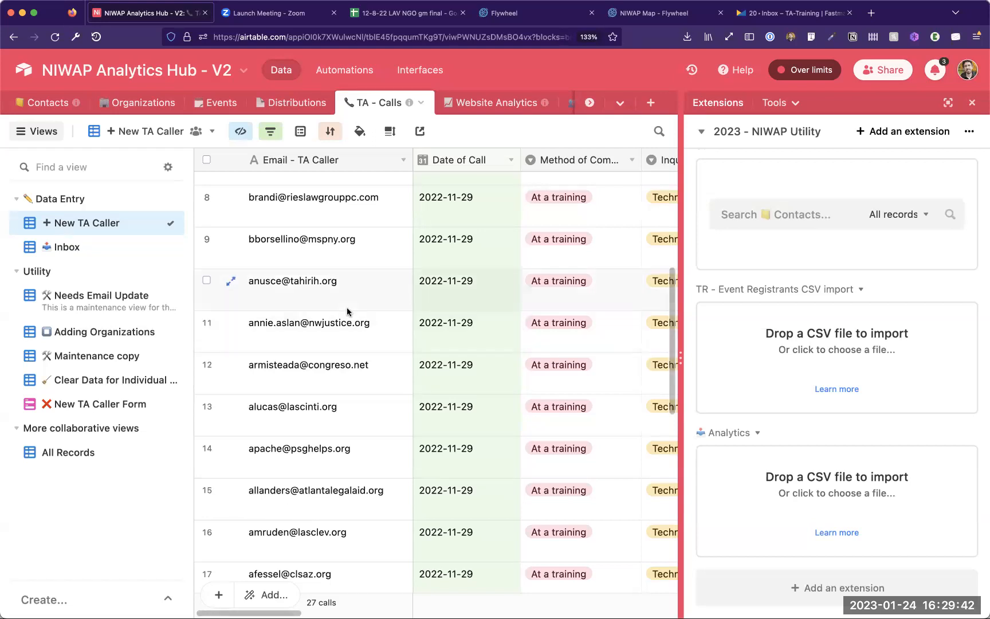
Step: Check the 12-8-22 LAV NGO gm final spreadsheet, then review the fields of the Contacts table's Recently Imported view in Airtable
click(378, 11)
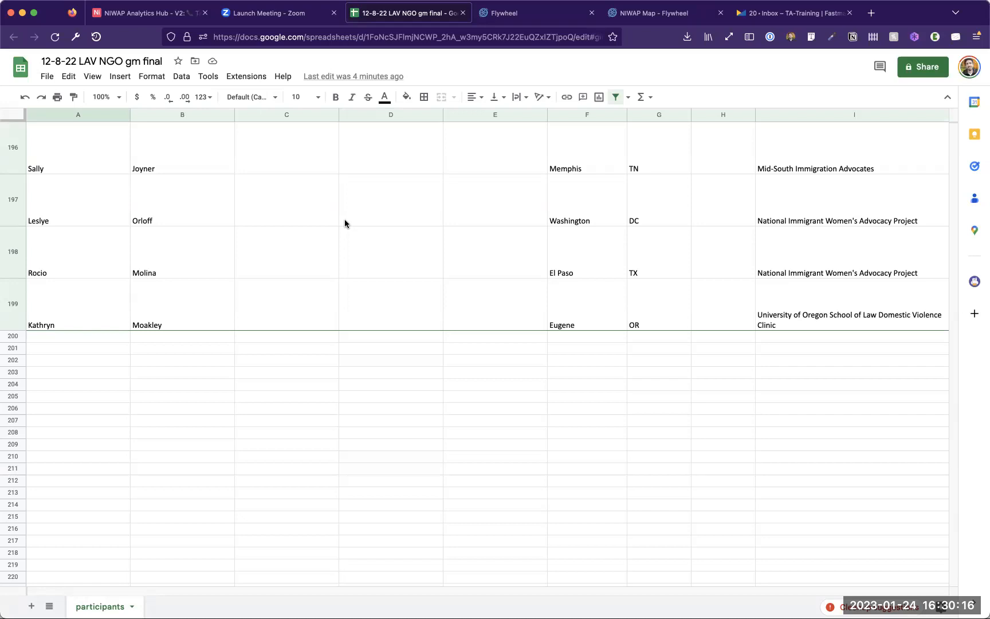
click(138, 15)
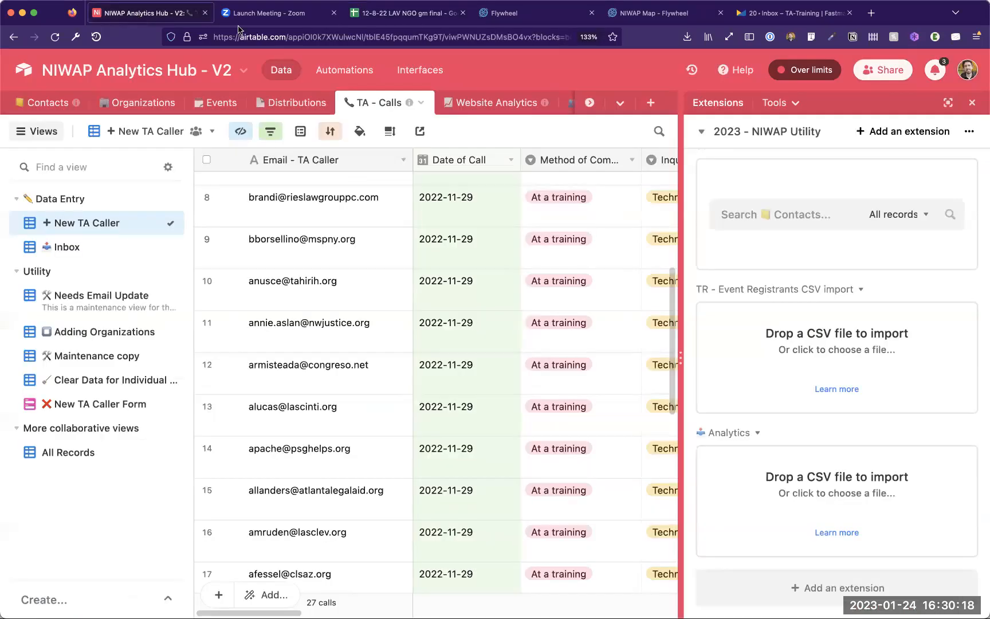
click(49, 103)
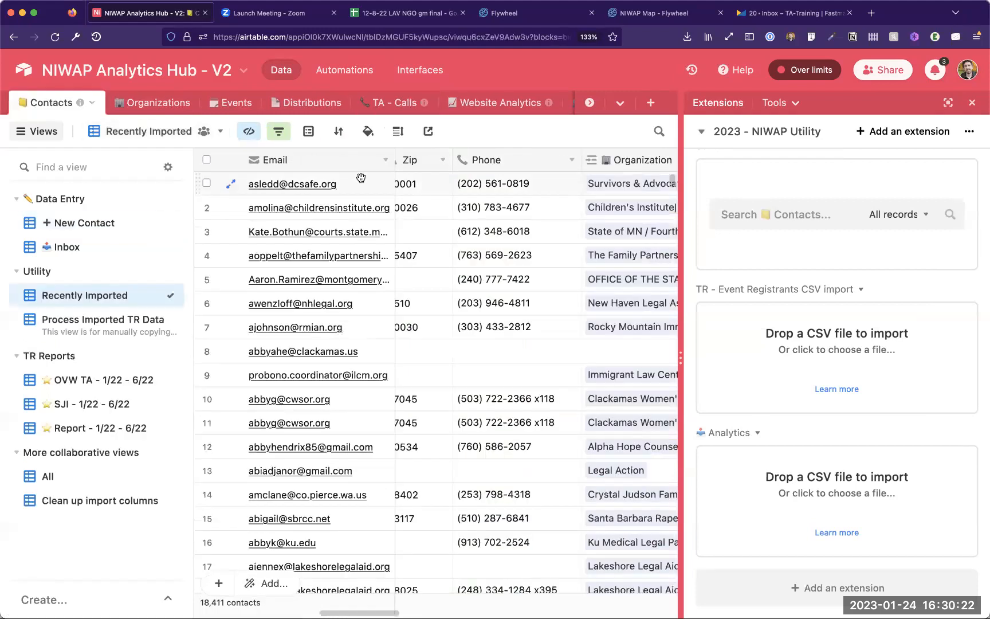
scroll(522, 232, left, 5)
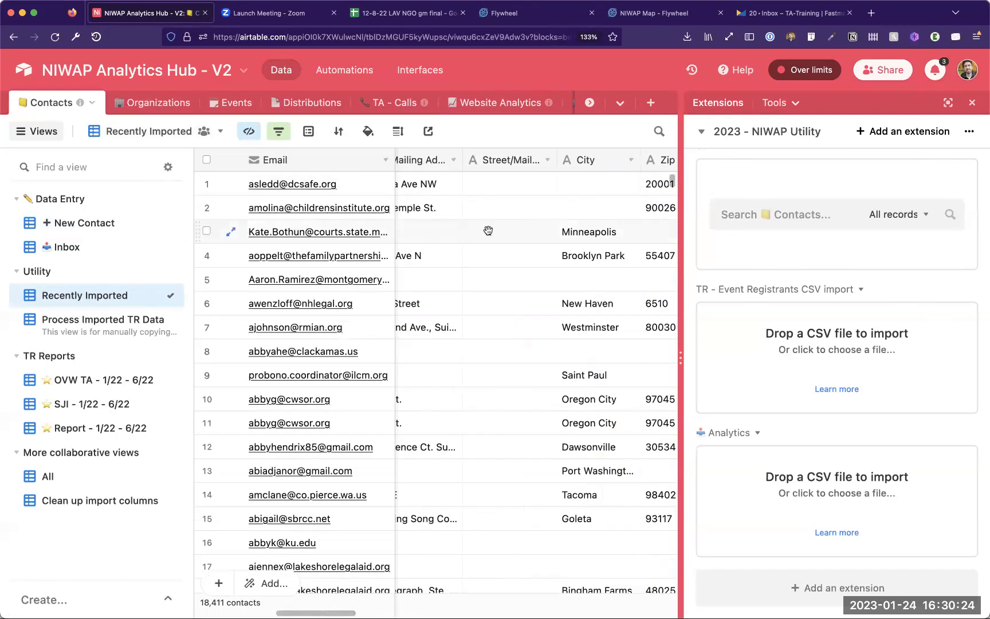
scroll(582, 249, right, 5)
scroll(581, 248, right, 5)
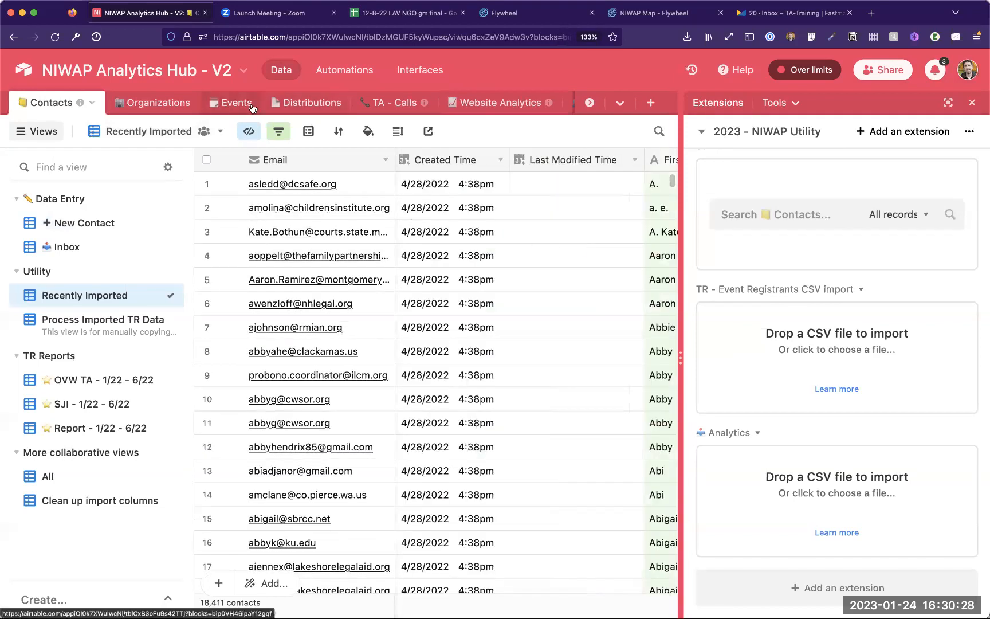
Step: Review the TA - Calls table's inquiry type, linked contact email, name and location lookups, and TA Subjects fields
click(366, 105)
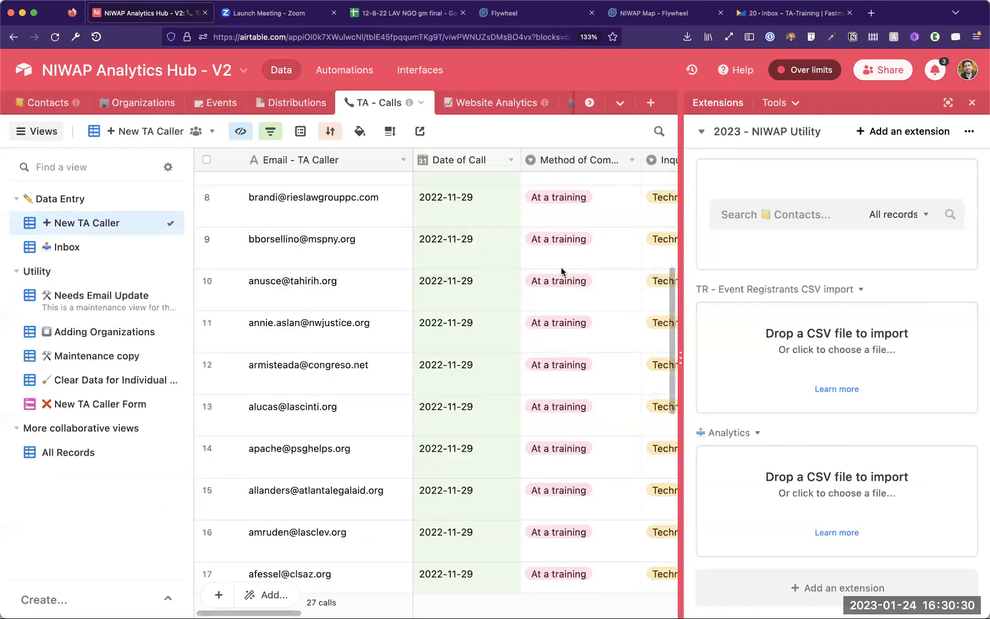
scroll(617, 225, right, 4)
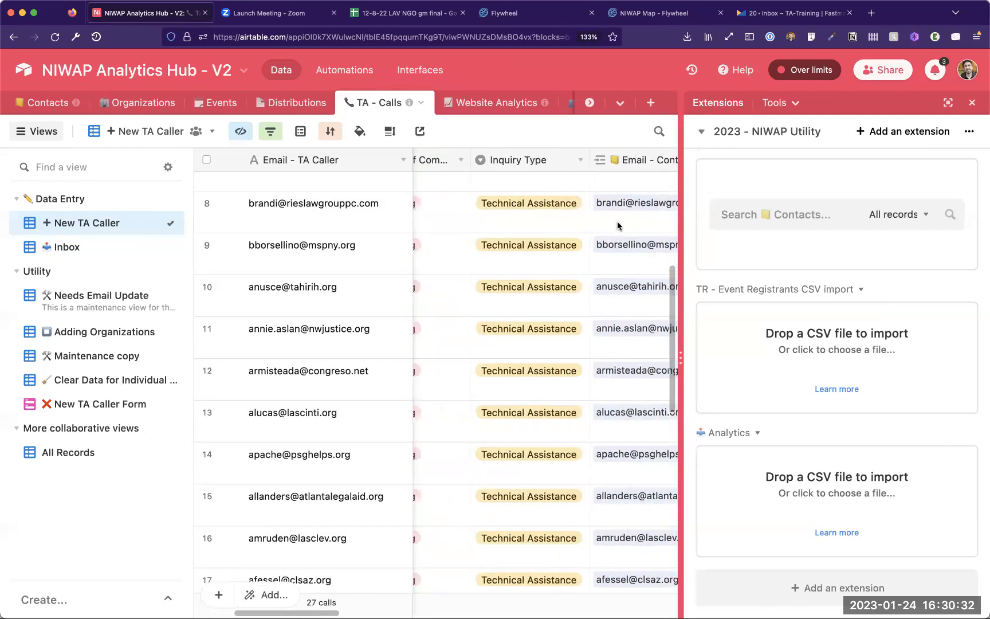
scroll(617, 225, right, 4)
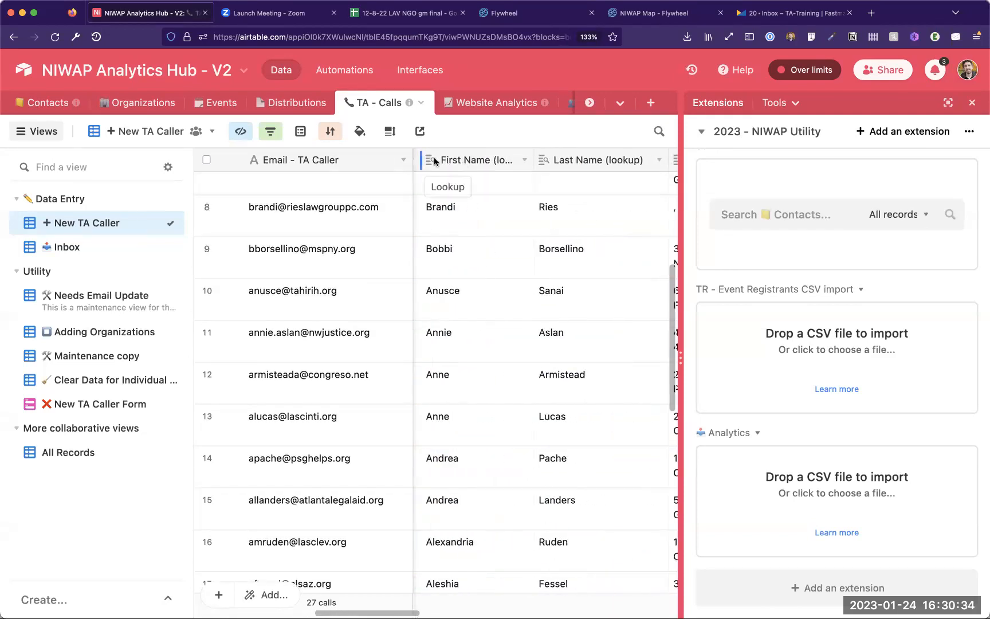
scroll(553, 167, right, 2)
scroll(553, 167, right, 5)
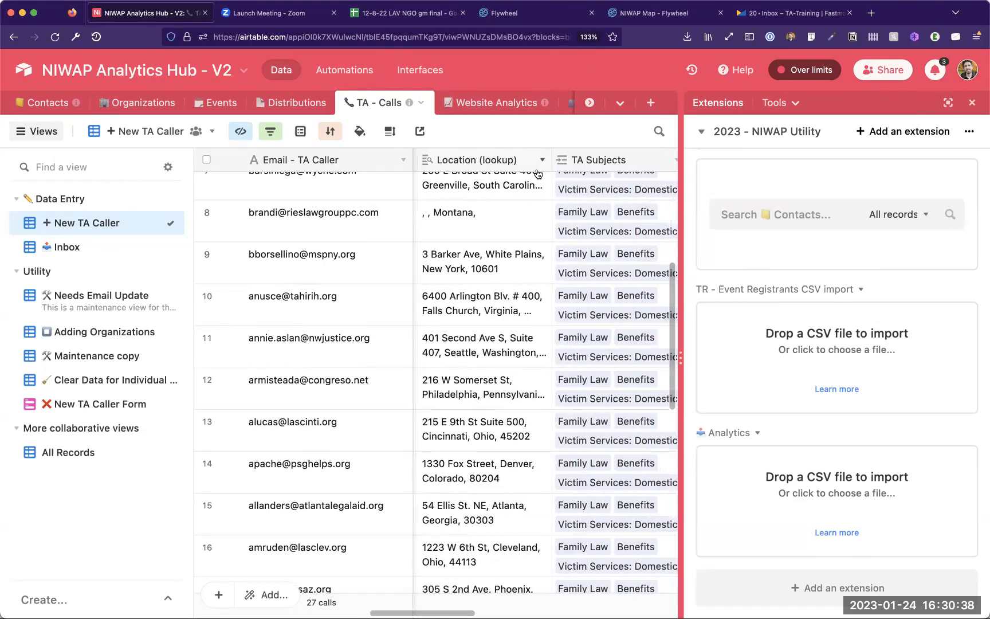
scroll(537, 174, left, 10)
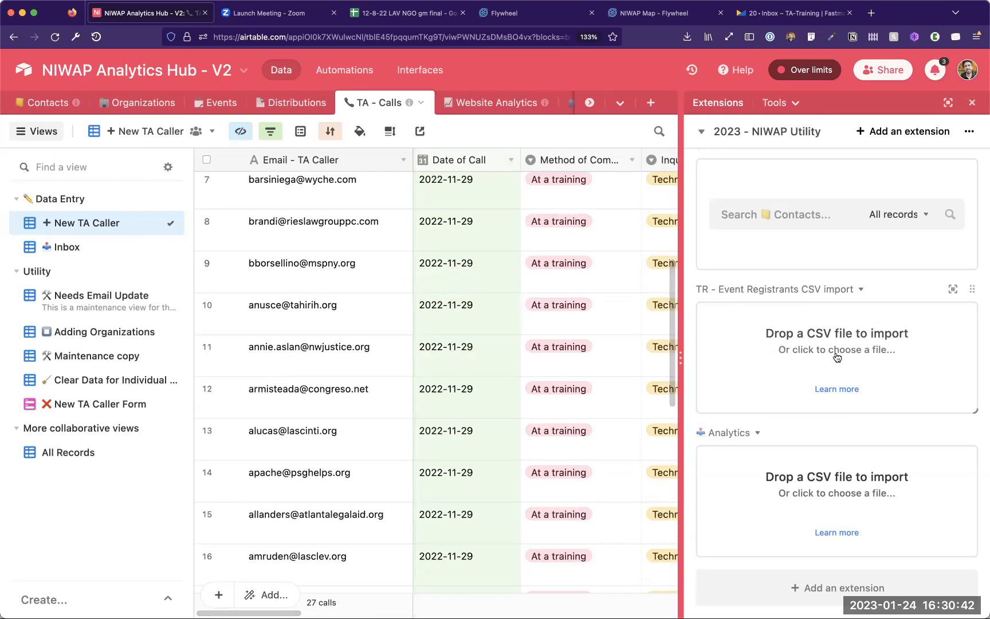
Step: Rename the "TR - Event Registrants CSV import" extension to "Contacts - CSV import"
click(802, 289)
click(804, 323)
key(Left)
key(alt+shift+Right)
key(alt+shift+Right)
key(alt+shift+Right)
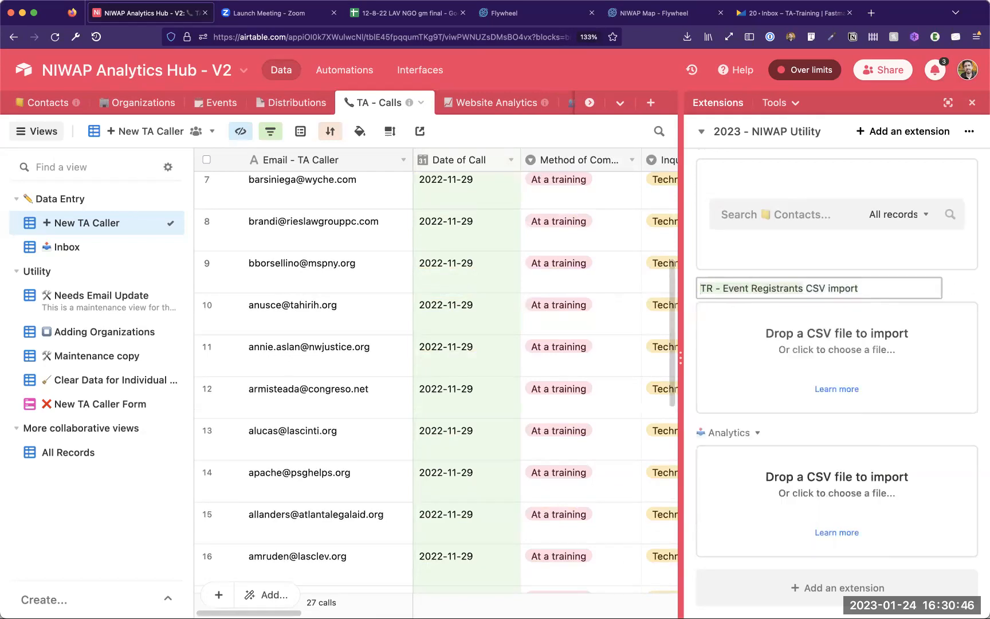
text(Contacts )
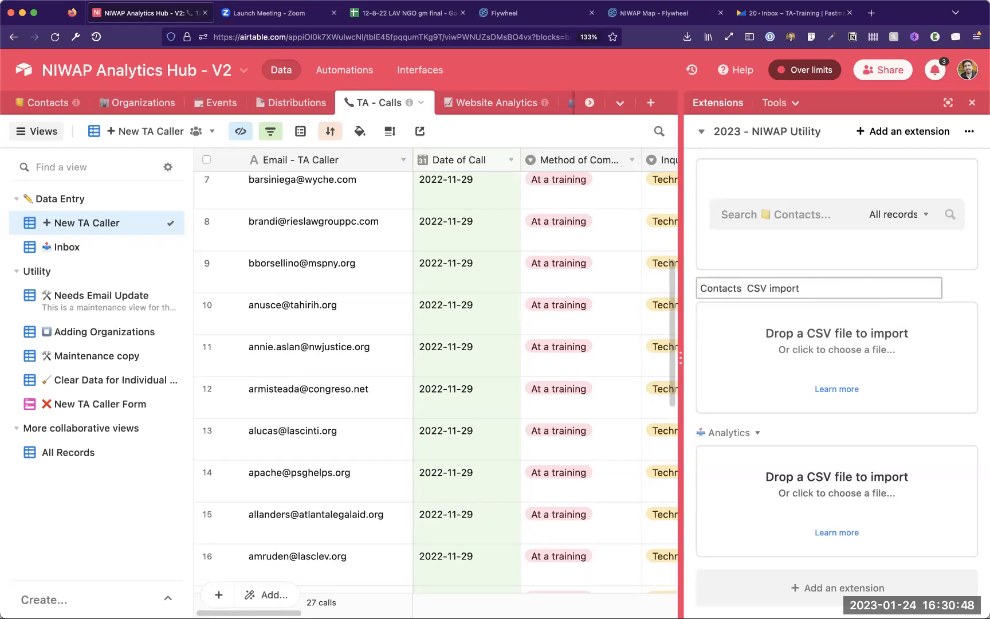
text(Tab)
key(BackSpace)
key(BackSpace)
key(BackSpace)
text(-)
key(Return)
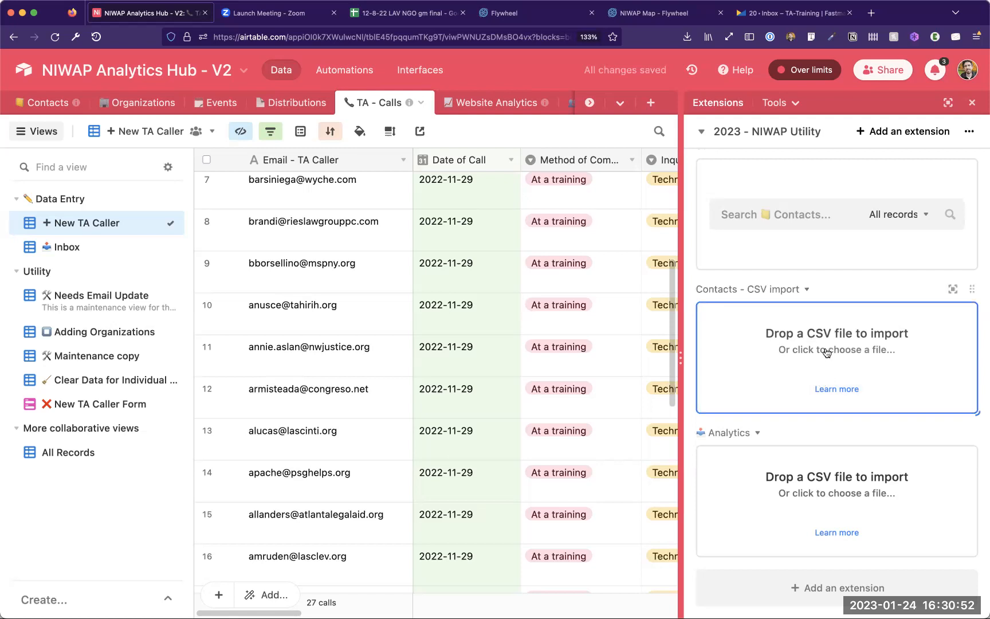
Step: Find the CSV import extension in the Marketplace by searching for "csv" and add it to the base
click(845, 590)
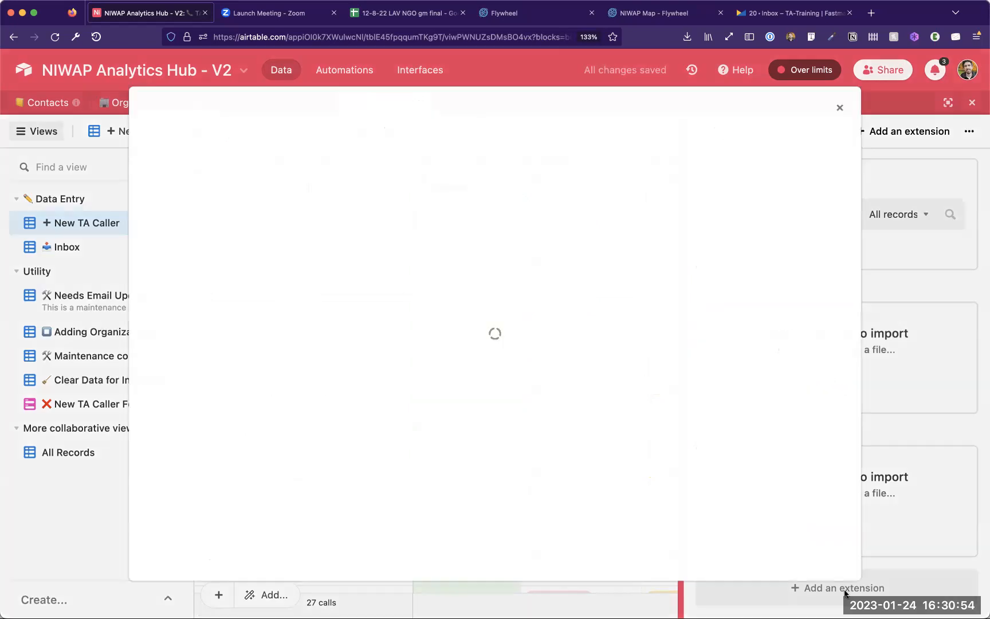
text(csv)
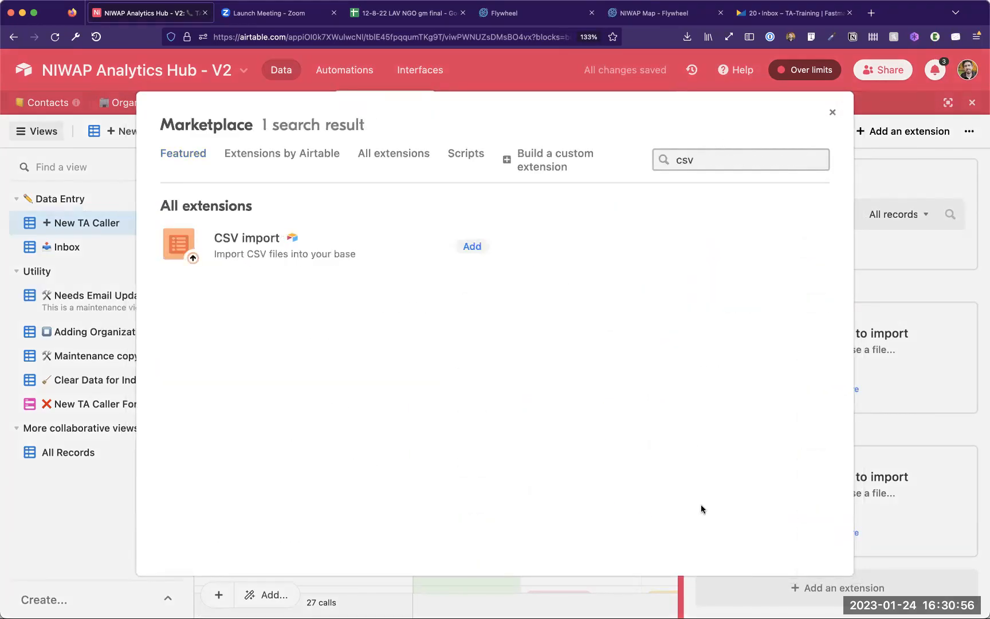
click(472, 247)
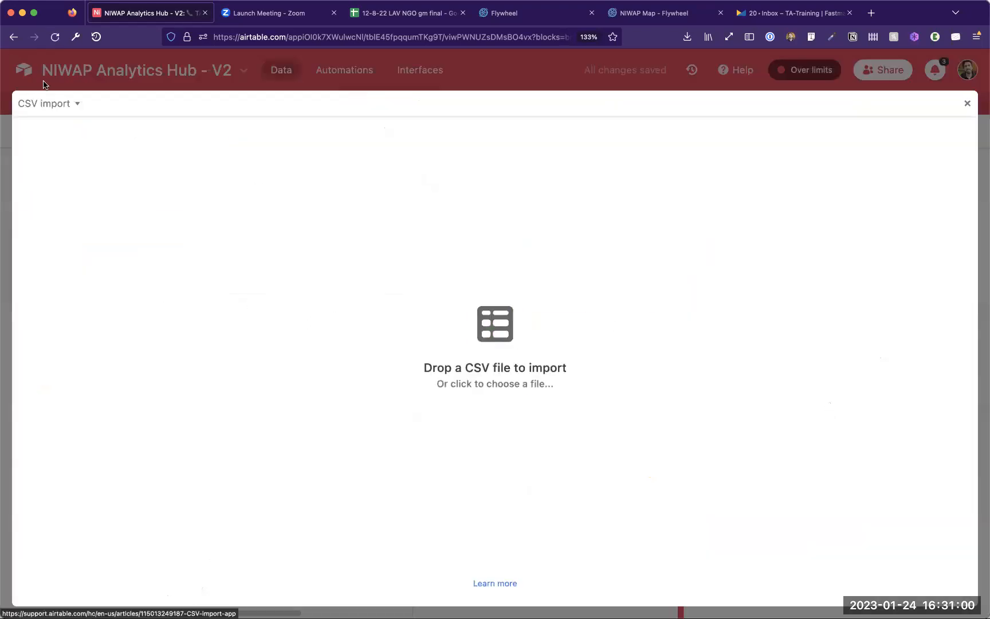
Step: Rename the newly added CSV import extension to "TA Calls - CSV import"
click(58, 102)
click(68, 149)
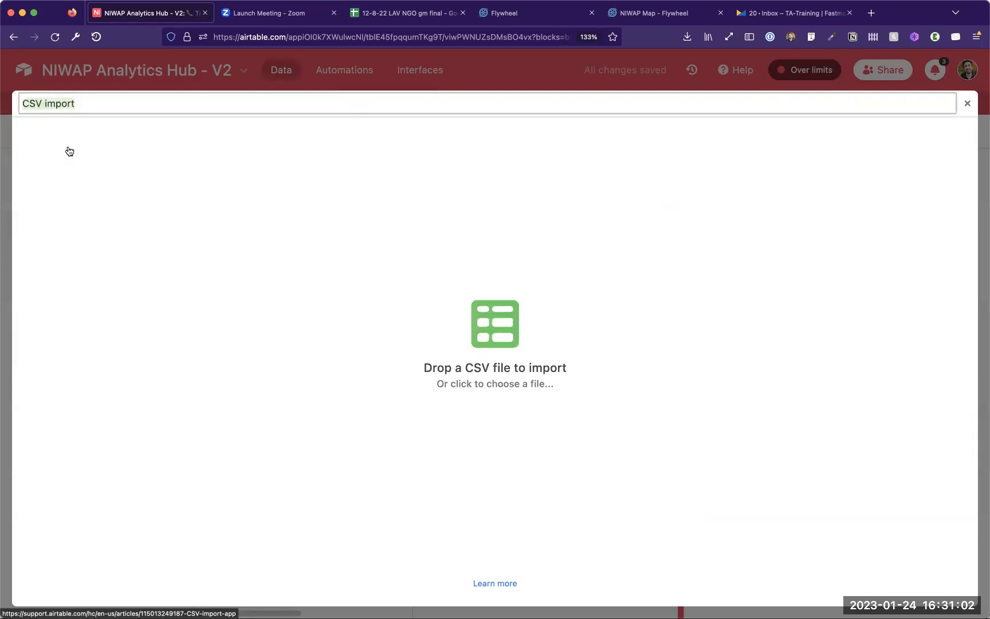
text(TA Call)
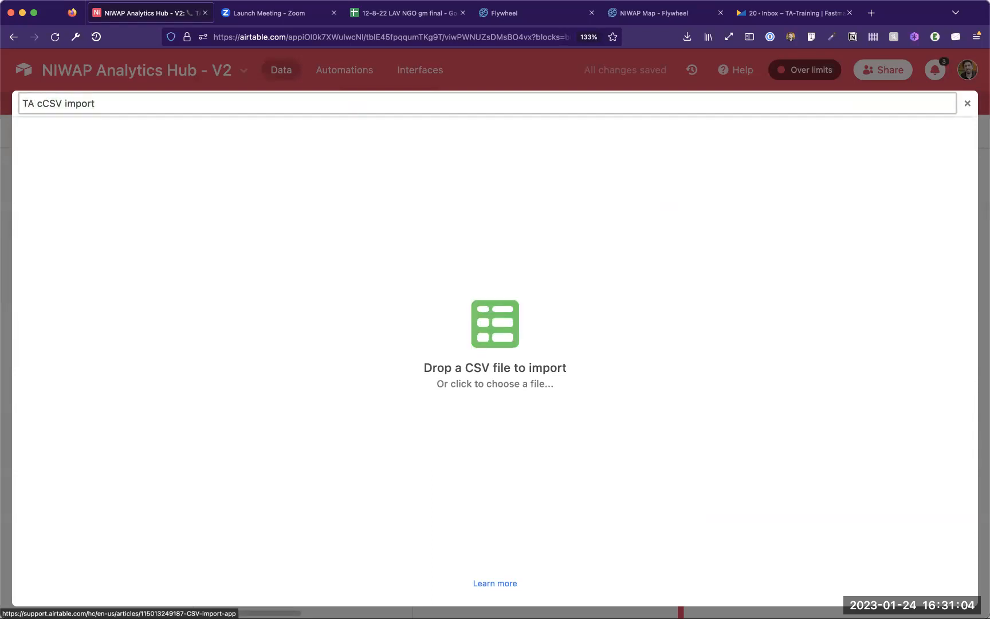
text(s -)
key(Return)
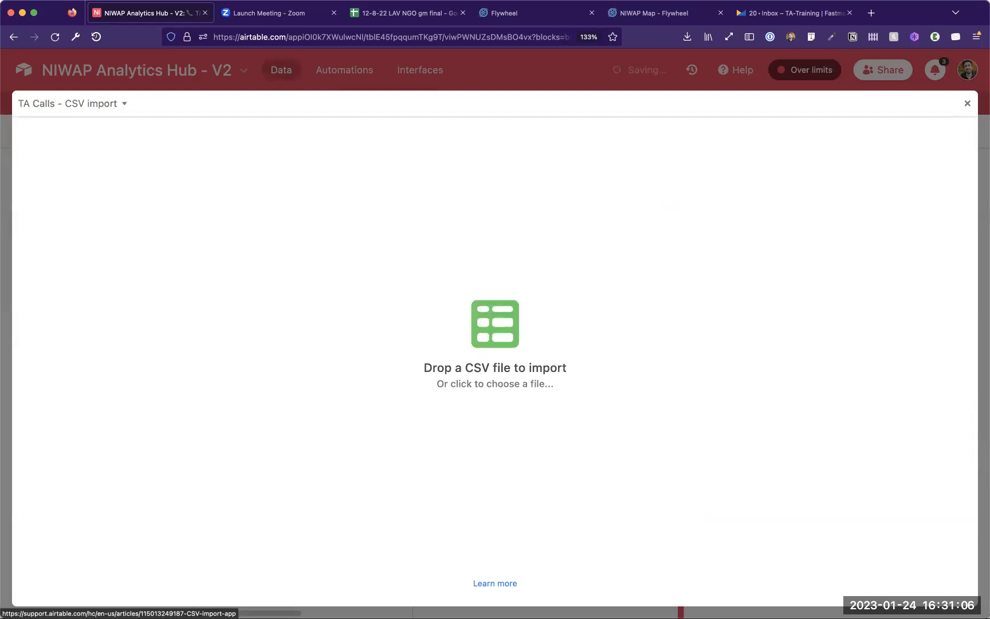
Step: Close the expanded TA Calls - CSV import extension and shrink its block in the extensions list
click(966, 104)
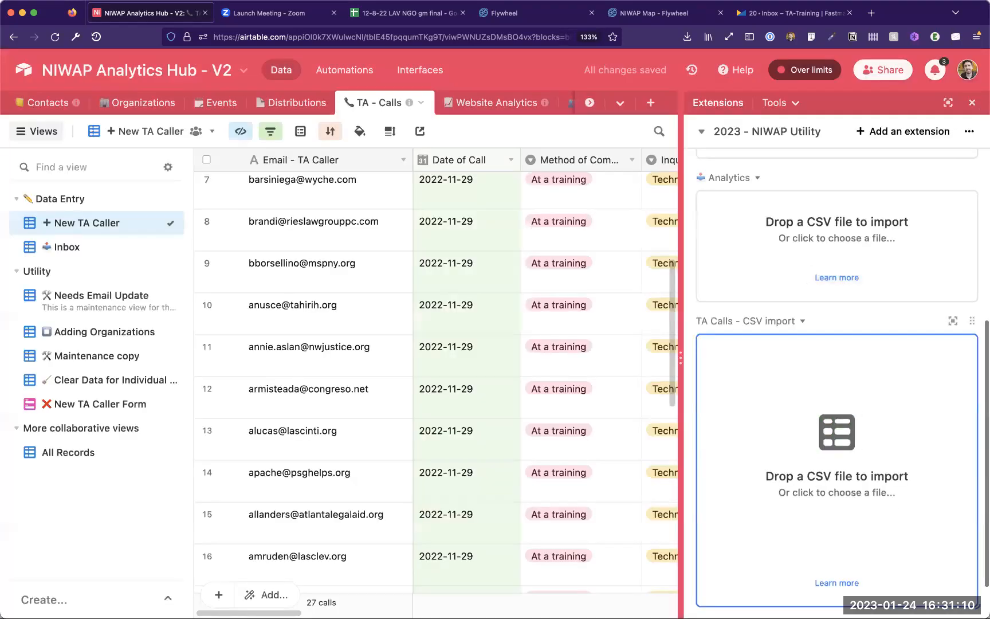
mouse_move(974, 604)
mouse_down()
mouse_move(974, 464)
mouse_move(968, 608)
mouse_up()
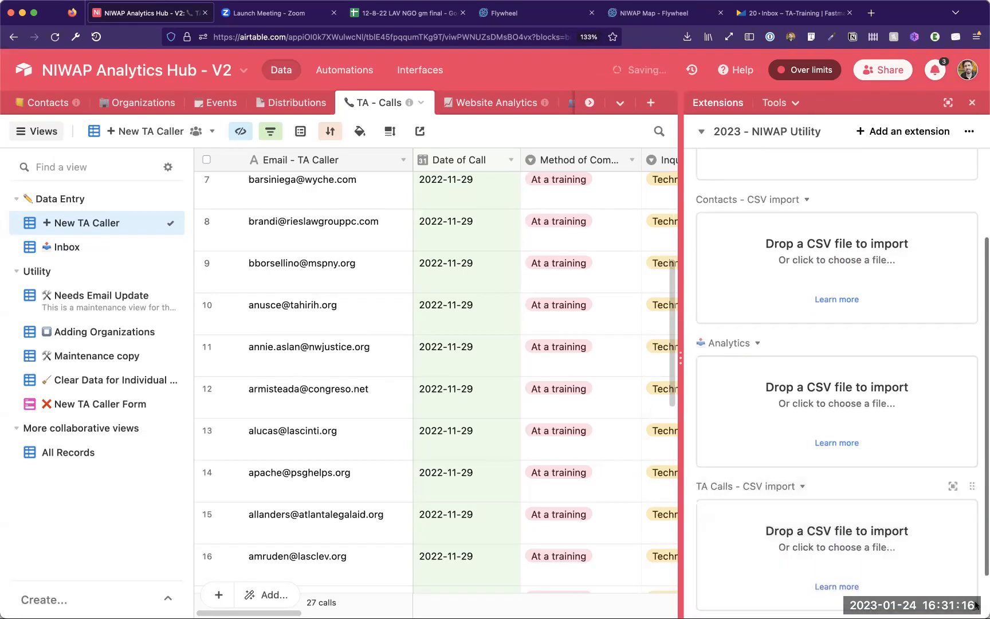
Step: Switch to the "12-8-22 LAV NGO gm final" spreadsheet and search for commas, checking the Event column
click(390, 22)
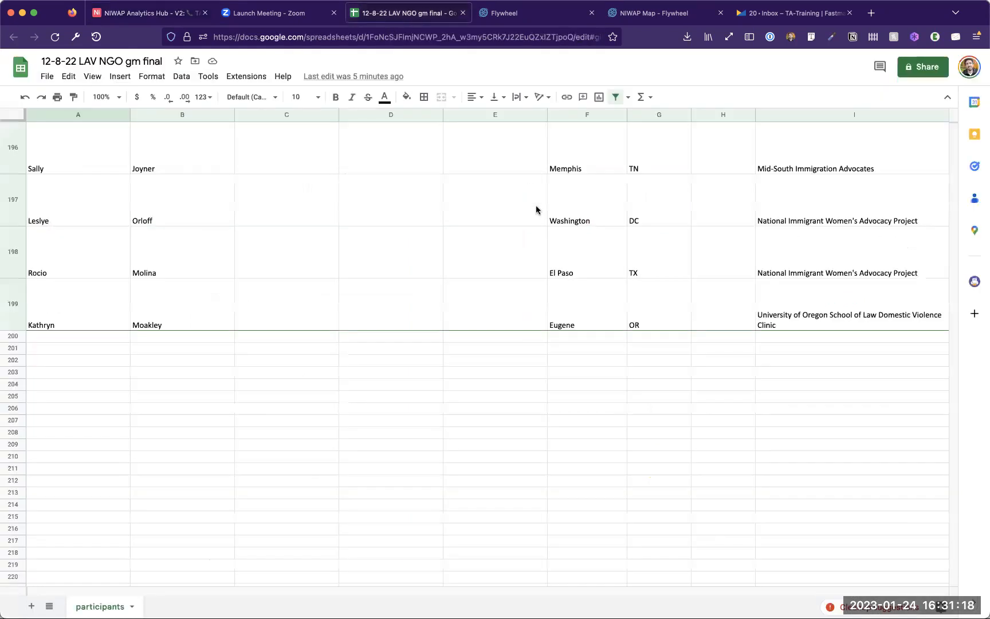
scroll(536, 209, right, 3)
scroll(536, 210, up, 20)
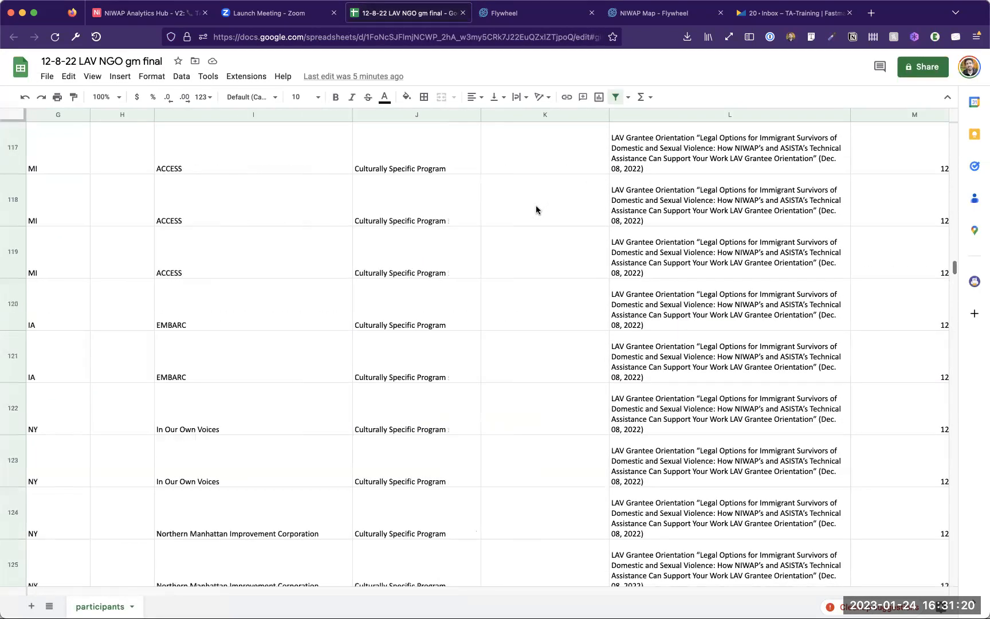
scroll(536, 210, up, 15)
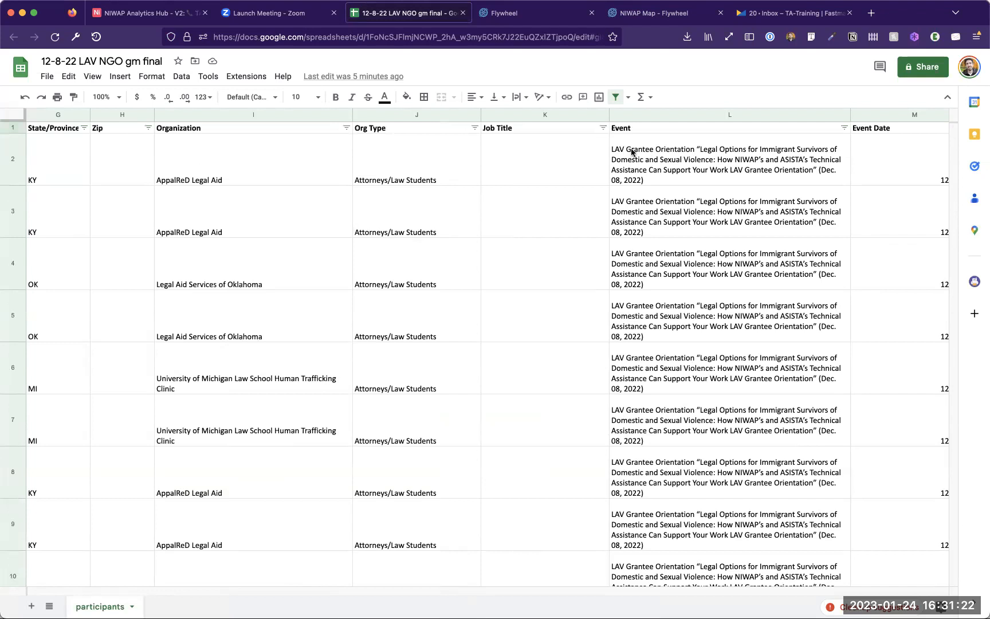
click(653, 182)
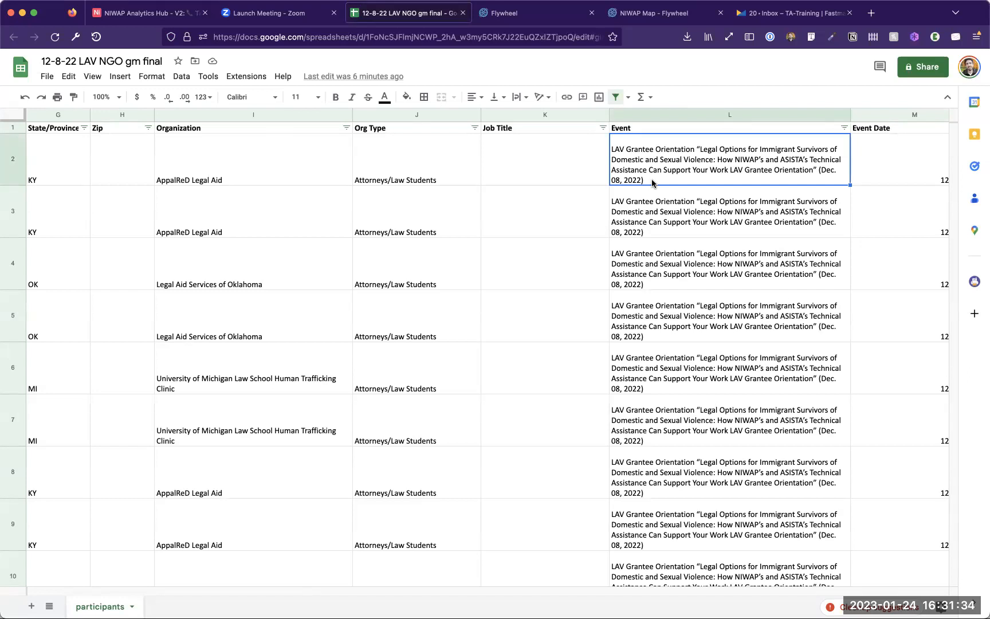
key(cmd+f)
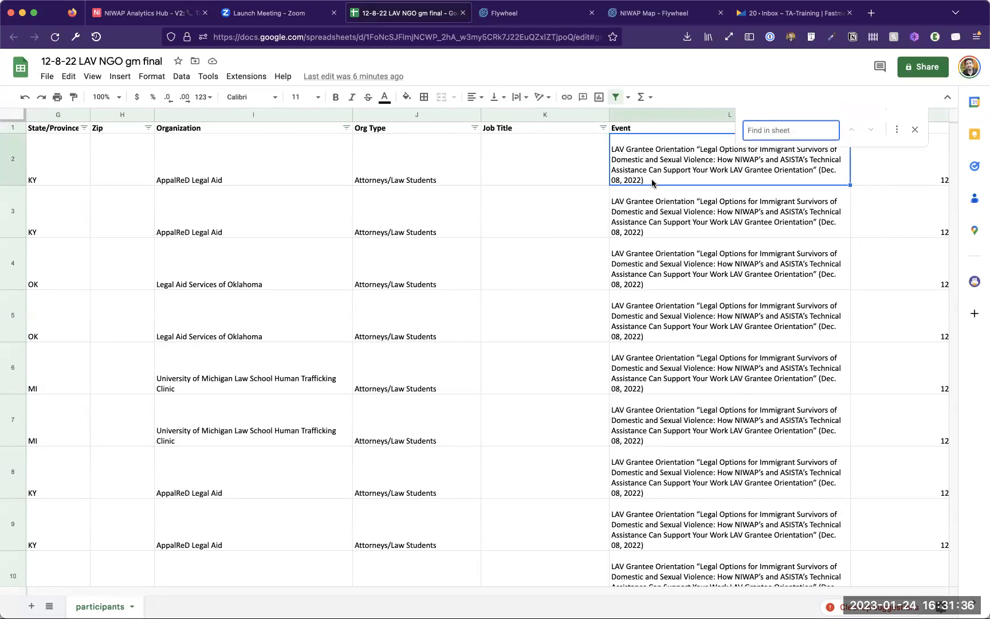
text(,)
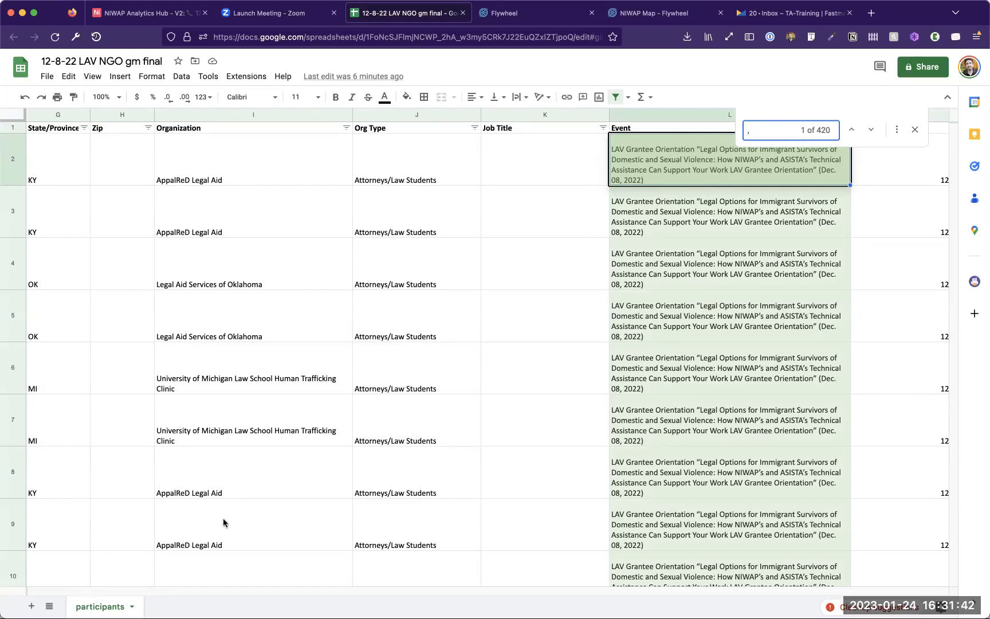
click(682, 114)
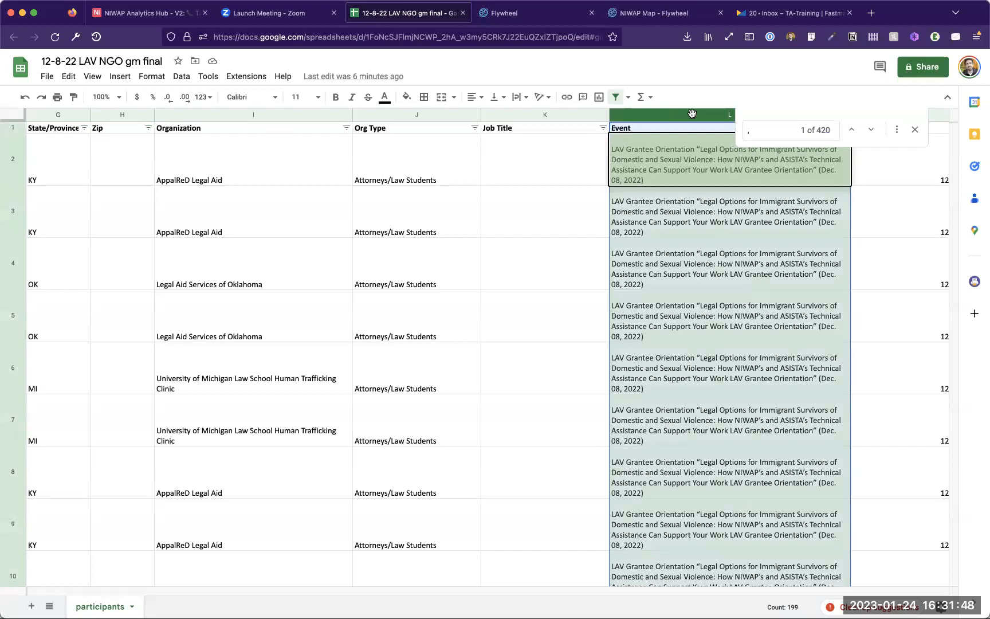
click(657, 160)
click(632, 250)
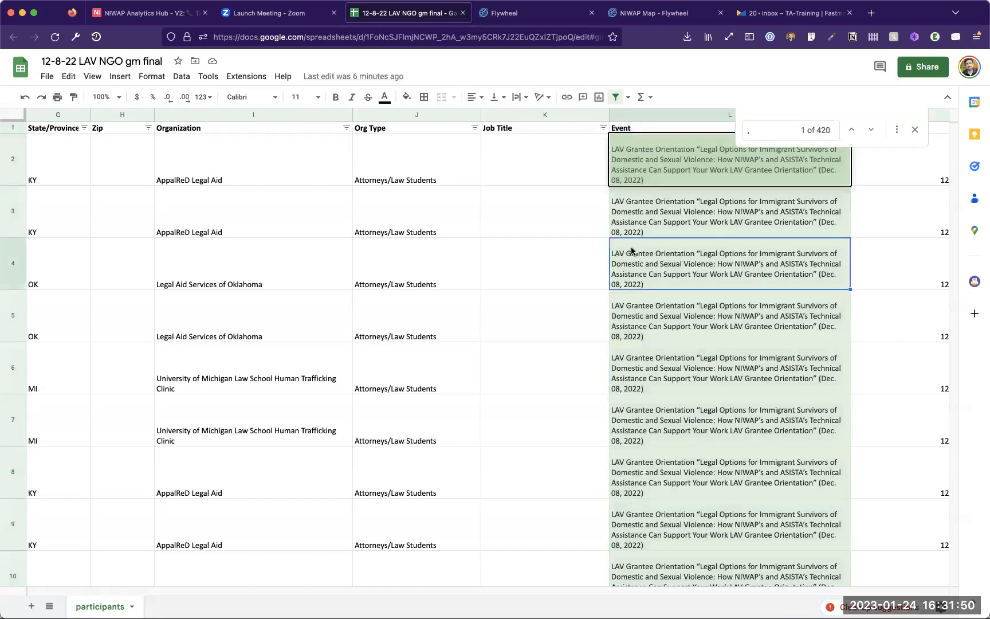
Step: Open Find and replace for the comma search, and open the first Event cell for editing
click(762, 131)
click(897, 131)
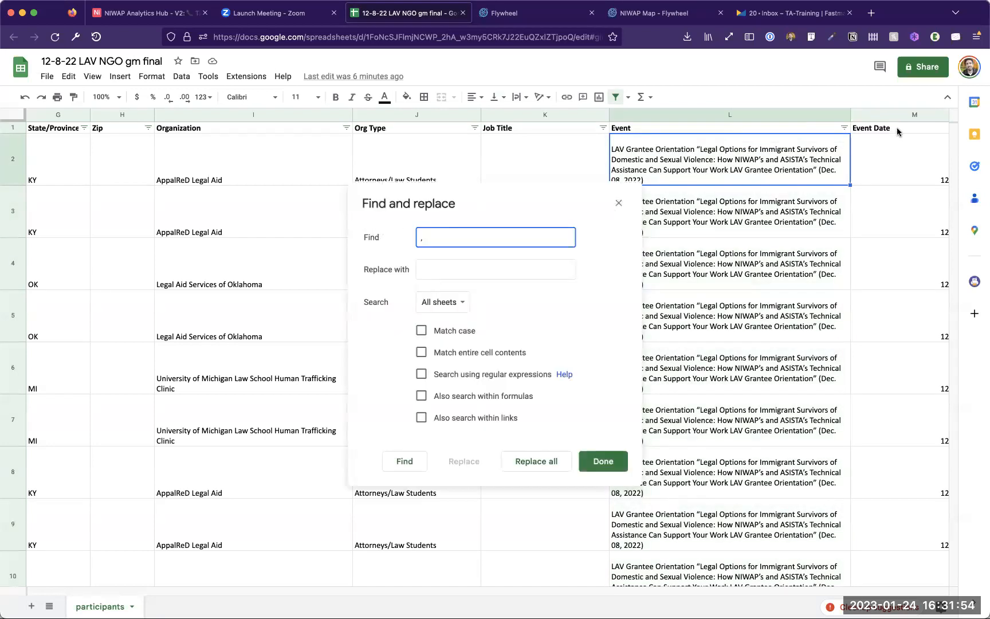
click(763, 210)
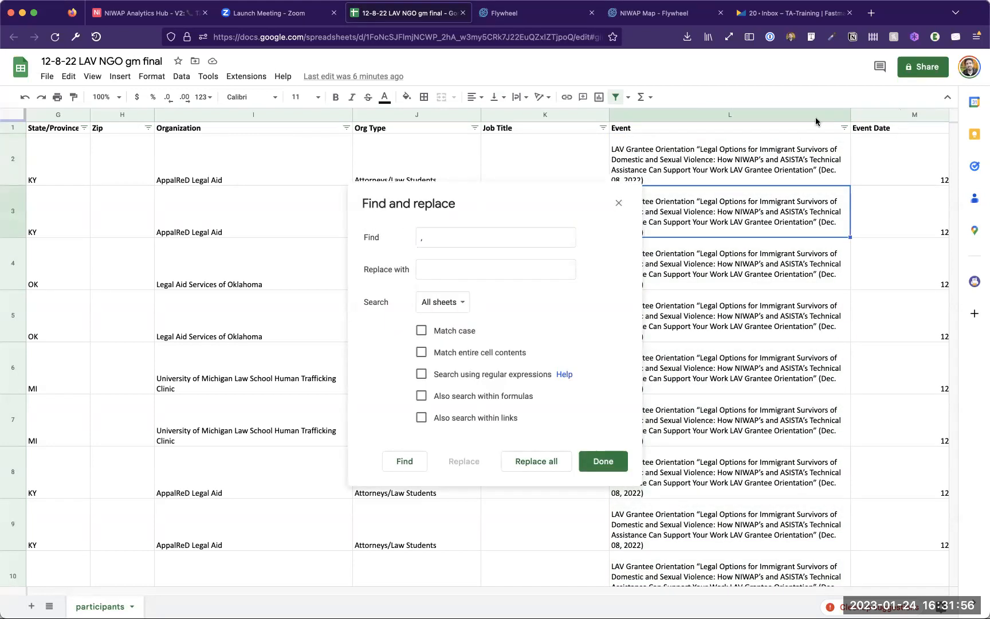
click(813, 135)
click(784, 201)
click(779, 168)
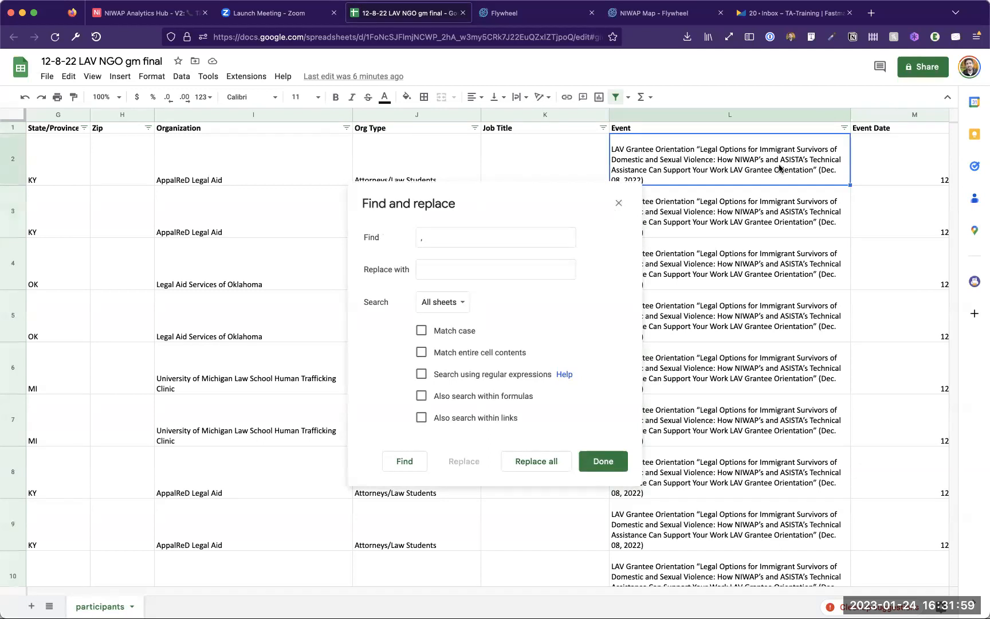
double_click(699, 146)
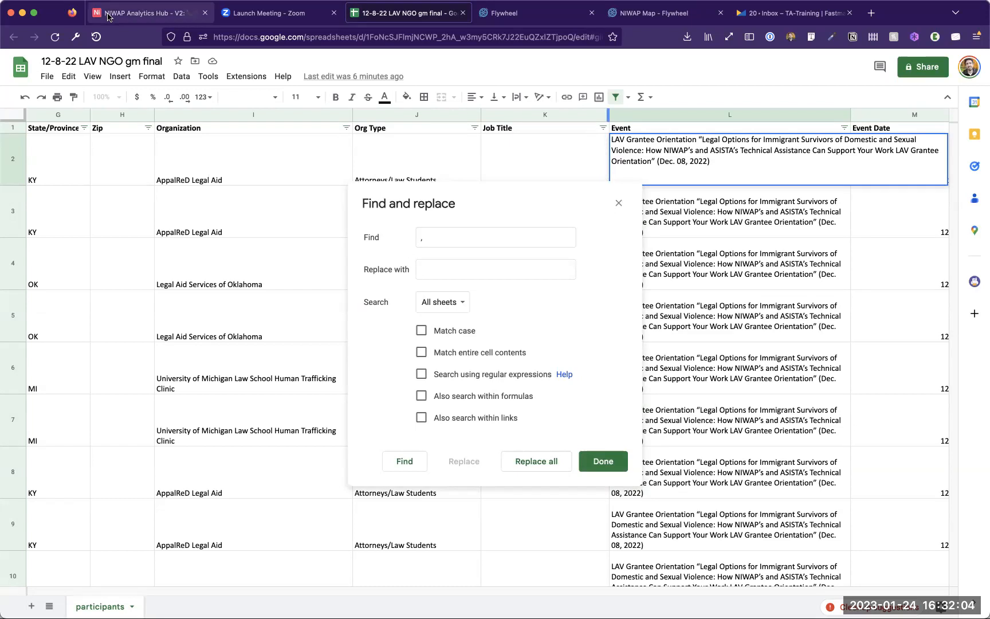
Step: Switch to the Airtable base and look up the 12/8/2022 event's exact name in the Events table
click(143, 13)
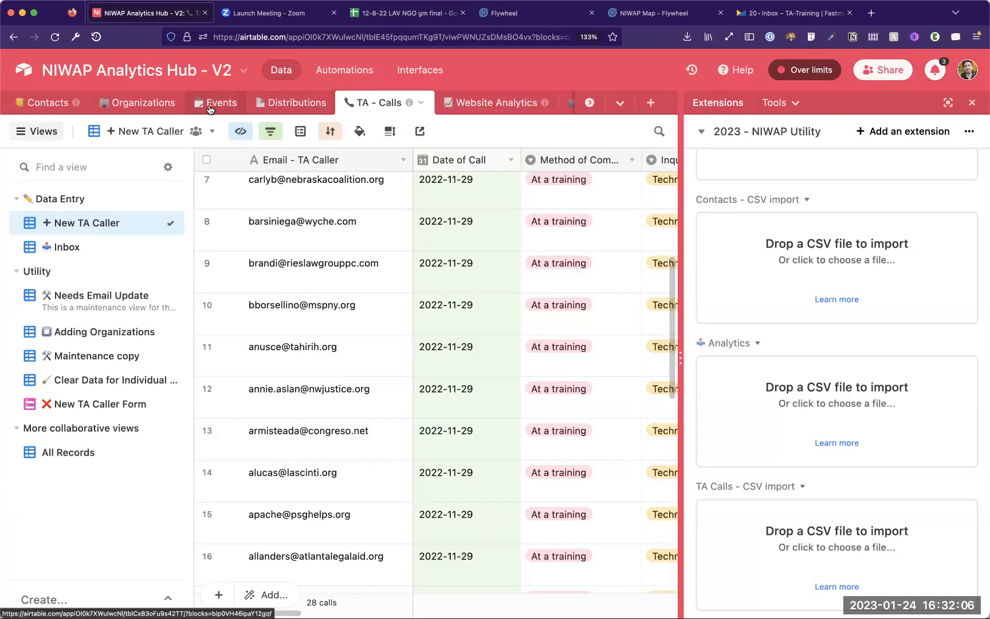
click(213, 106)
scroll(398, 358, down, 10)
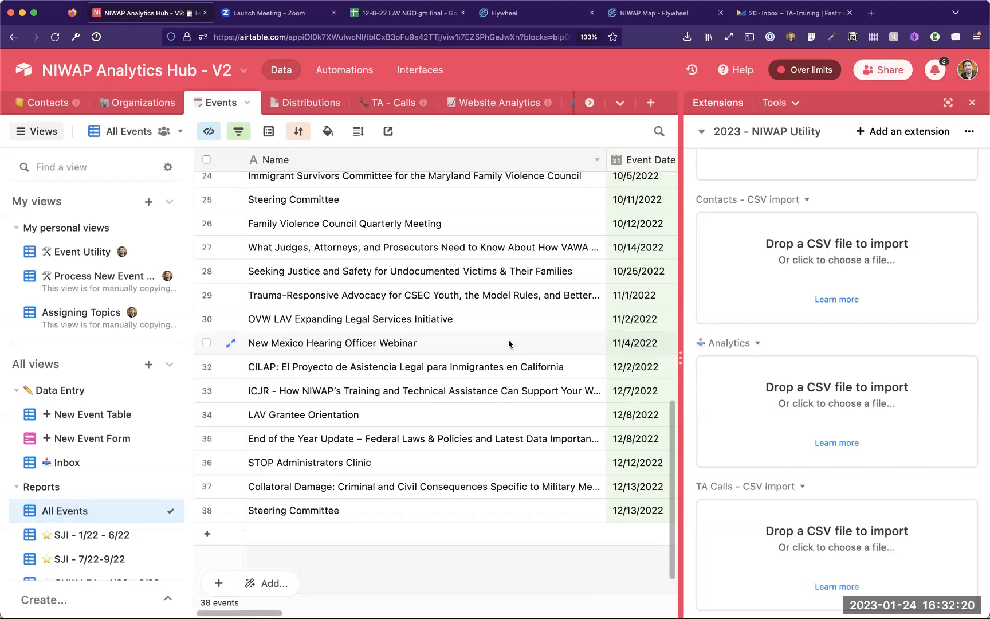
Step: Back in the spreadsheet, set the find text to the full event title from the first Event cell, including "(Dec. 08, 2022)"
click(404, 12)
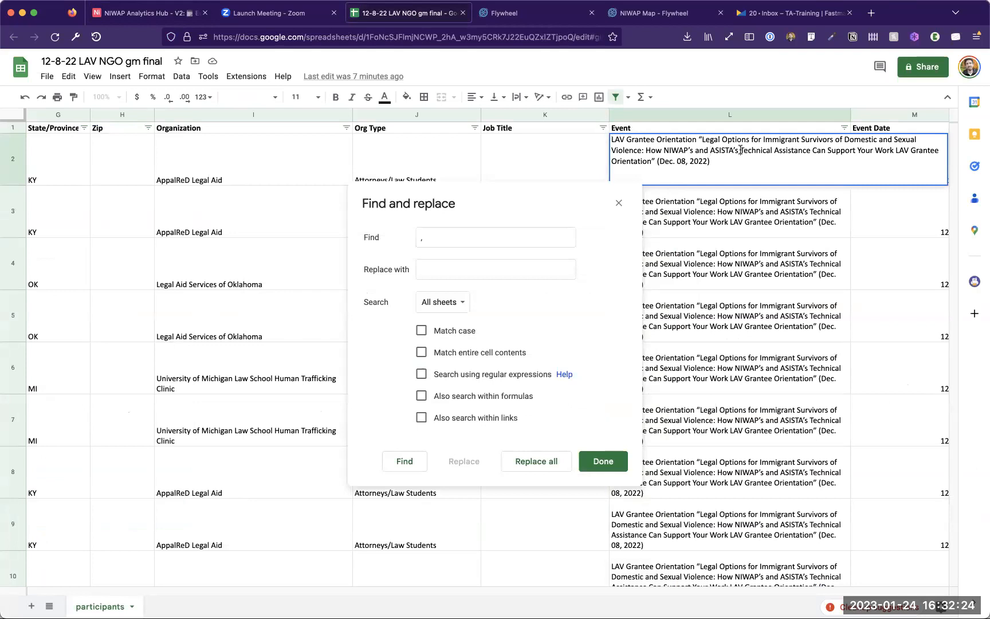
click(435, 236)
text(LAV Grantee Orientation "Legal Options for Immigrant Survivors of Domestic and Sexual Violence: How NIWAP’s and ASISTA’s Technical Assistance Can Support Your Work LAV Grantee Orientation" (Dec. 08, 2022))
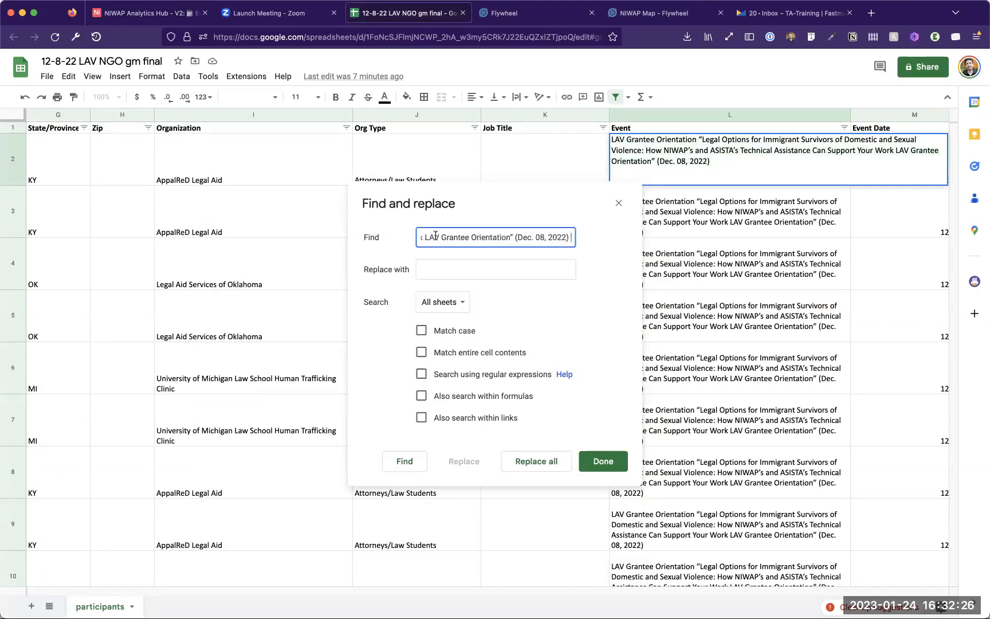
Step: Copy "LAV Grantee Orientation" from the first Event cell and use it as the replacement text
click(443, 273)
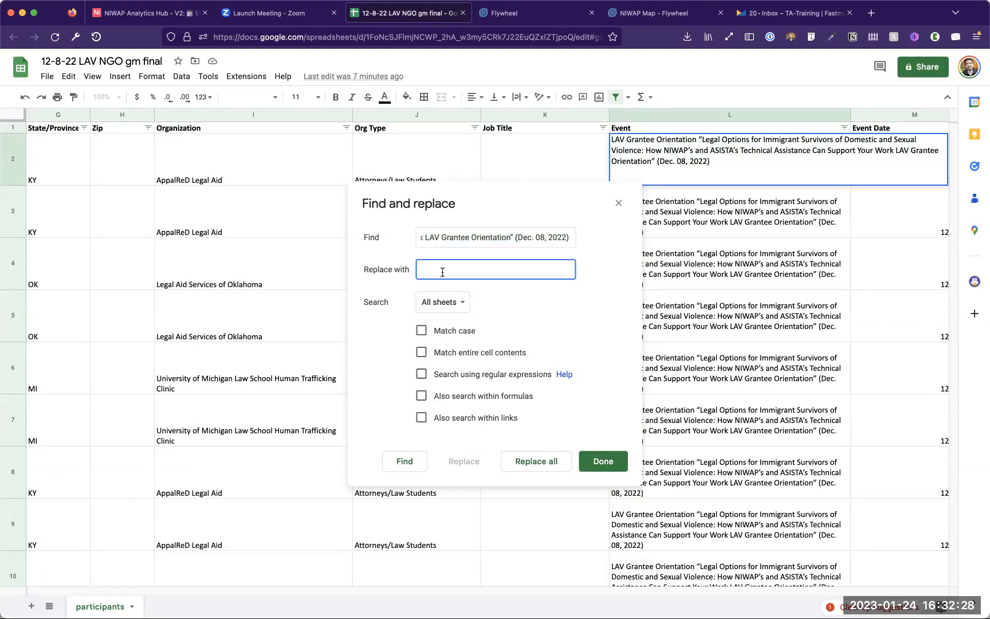
click(639, 143)
key(alt+Left)
key(alt+Left)
key(alt+shift+Right)
key(alt+shift+Right)
key(alt+shift+Right)
key(super+c)
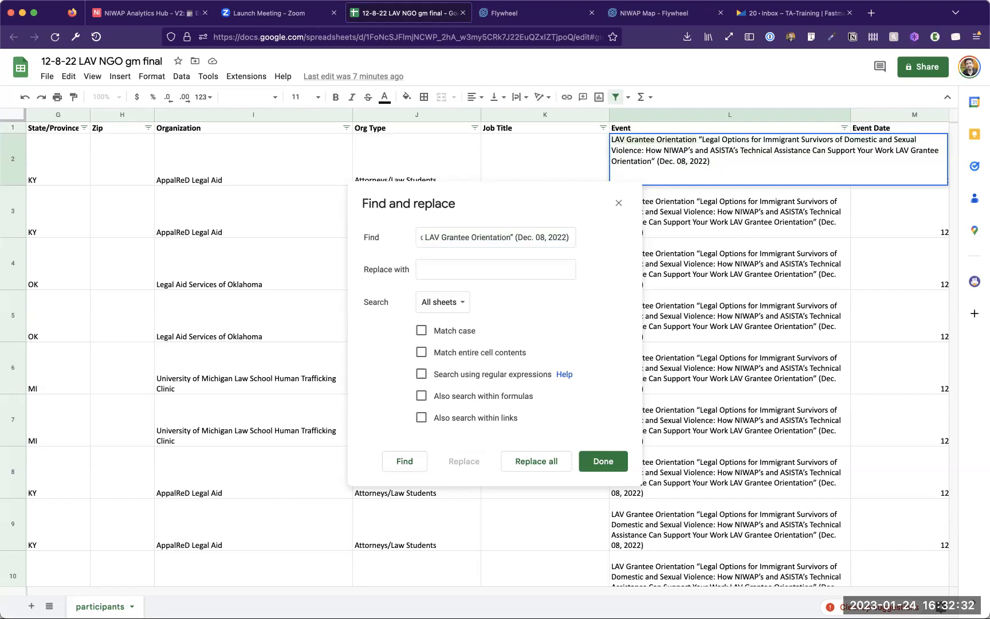
click(444, 272)
key(super+v)
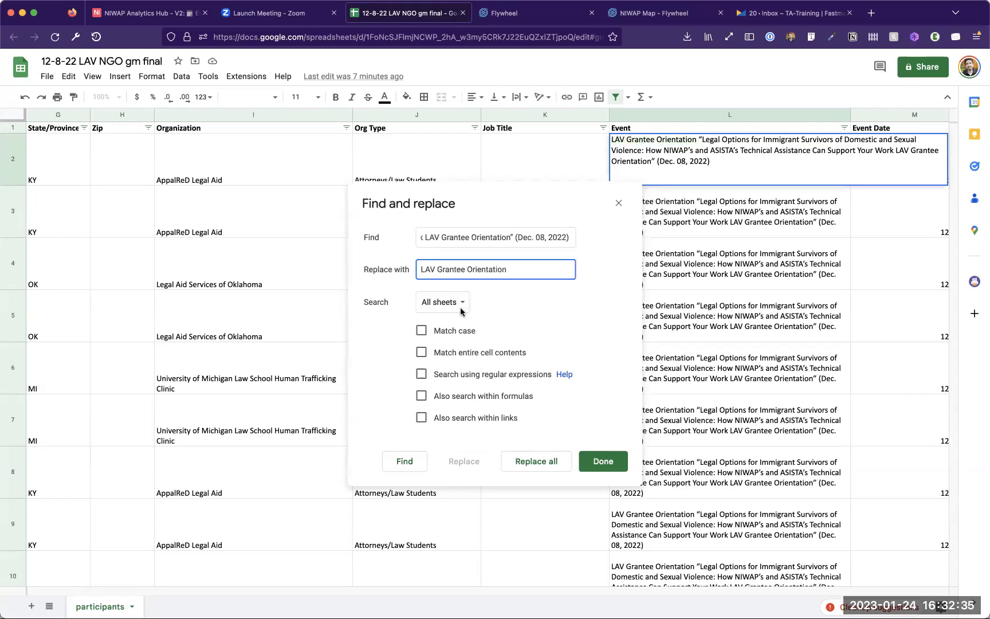
Step: Replace all occurrences of the full event title across all sheets, close Find and replace, and check the Event column
click(534, 466)
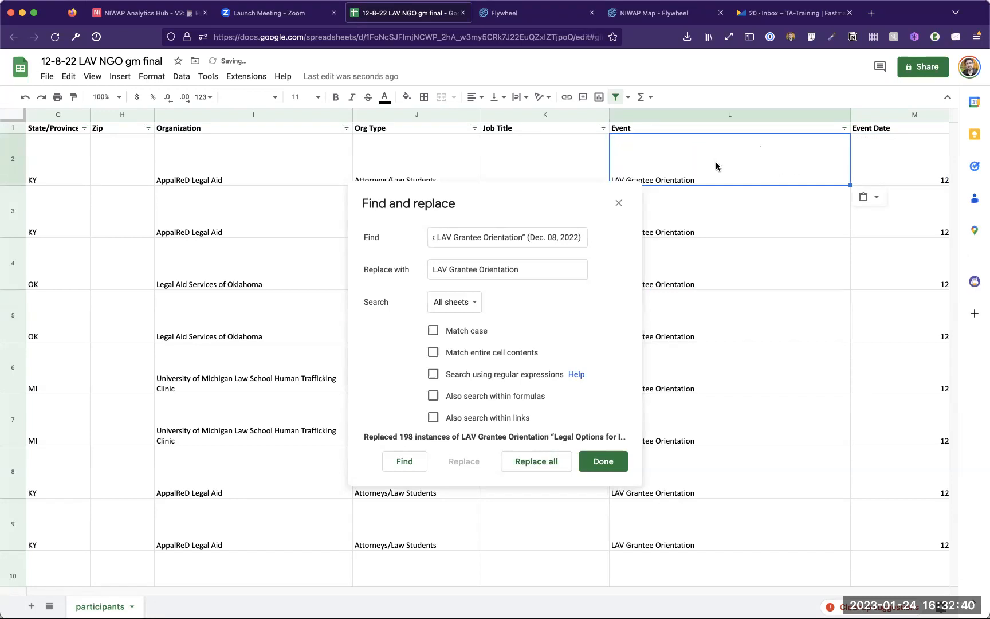
click(720, 211)
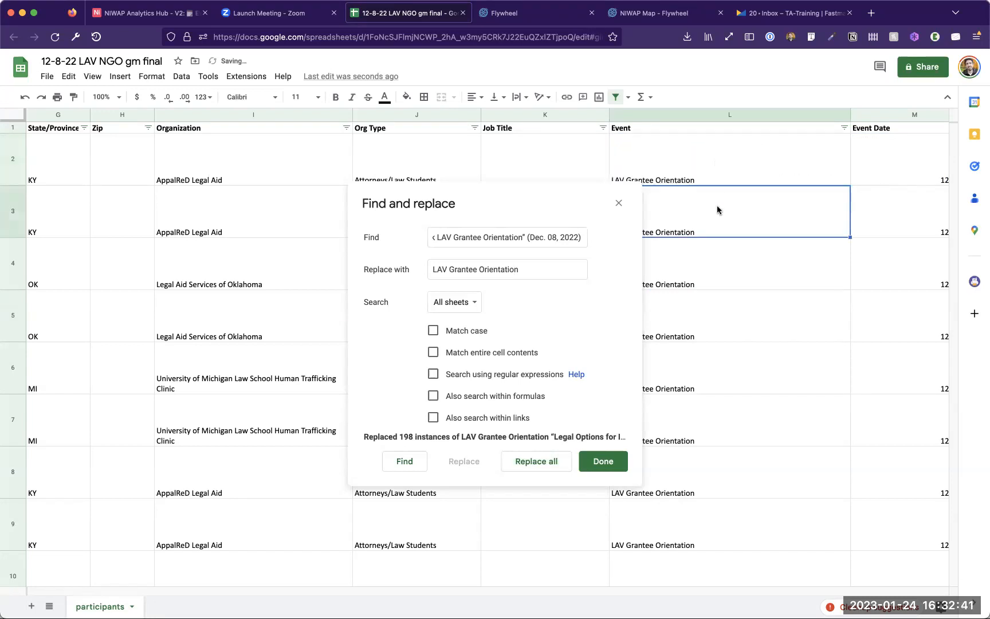
click(599, 461)
scroll(708, 373, down, 10)
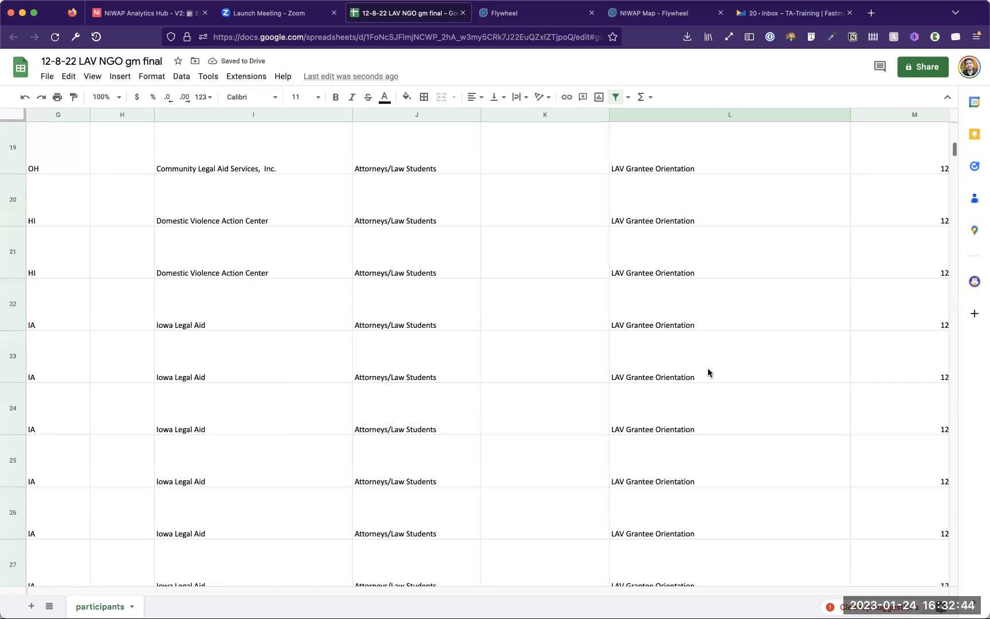
scroll(709, 367, up, 10)
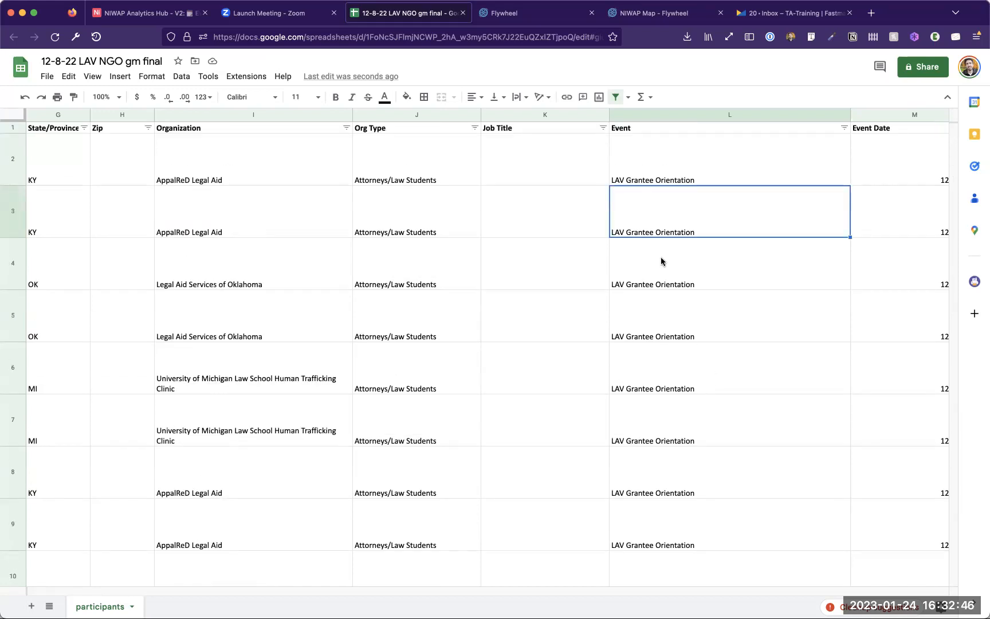
Step: Review the sheet's event date, date of call, method of communication, inquiry type, email and TA Subjects columns
scroll(754, 221, right, 3)
scroll(753, 223, right, 8)
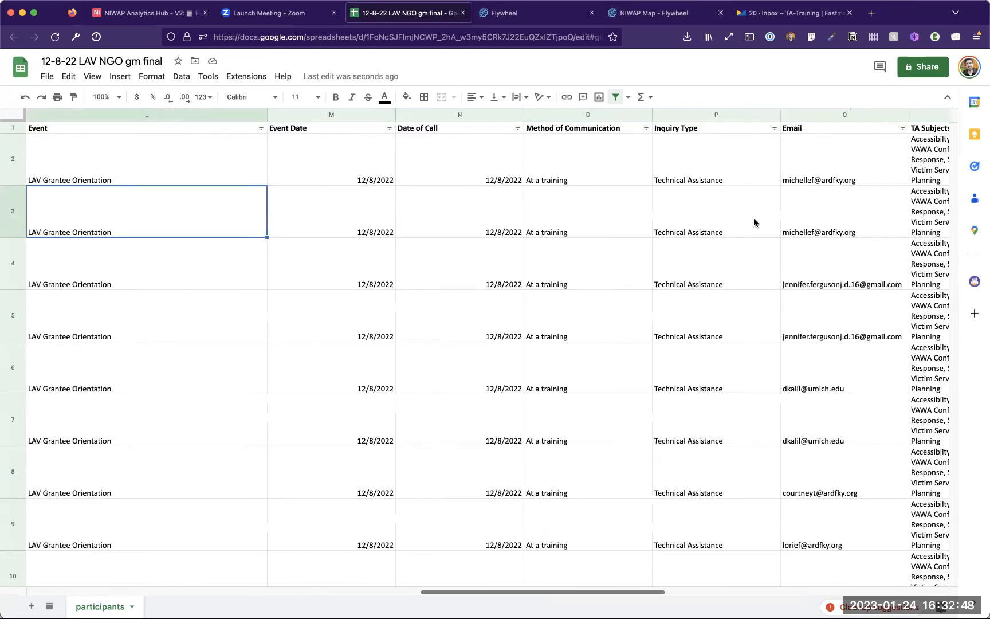
scroll(753, 222, left, 4)
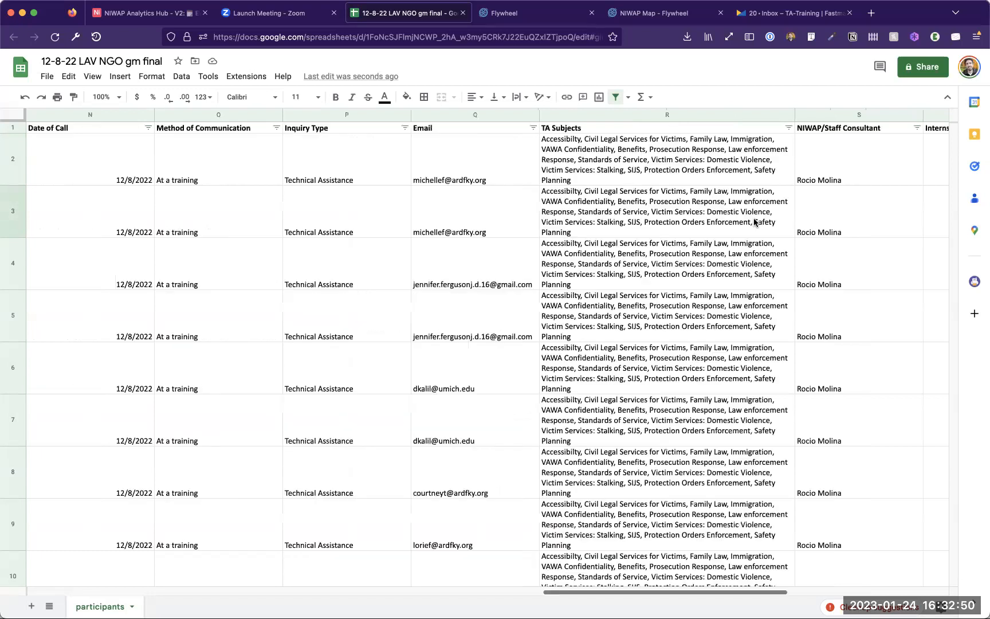
Step: Switch to the Airtable Events table, hide the views list, and review the event type, contacts and grants fields
click(139, 18)
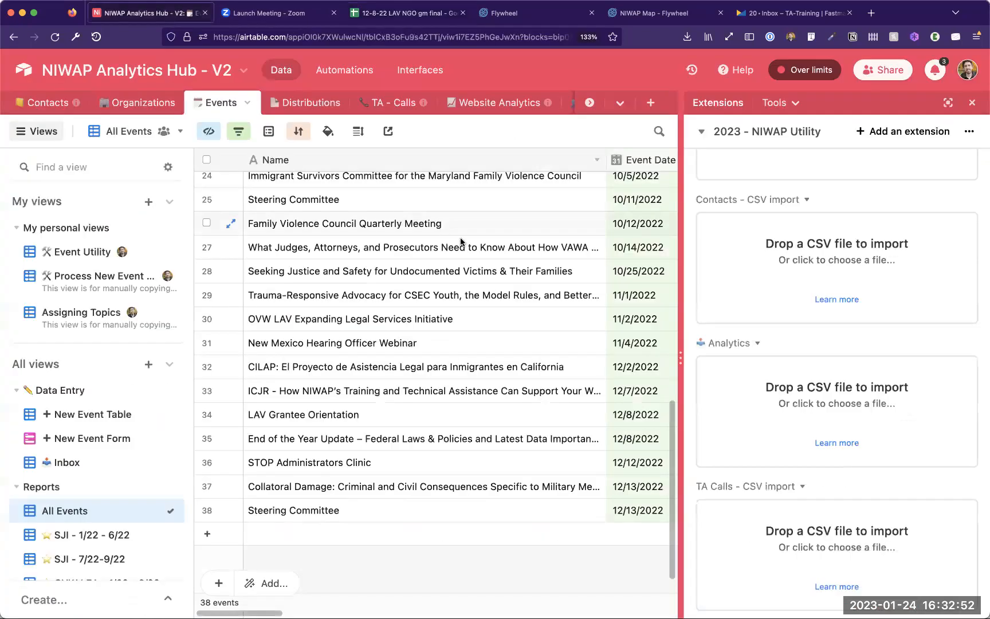
key(ctrl+plus)
scroll(460, 237, right, 4)
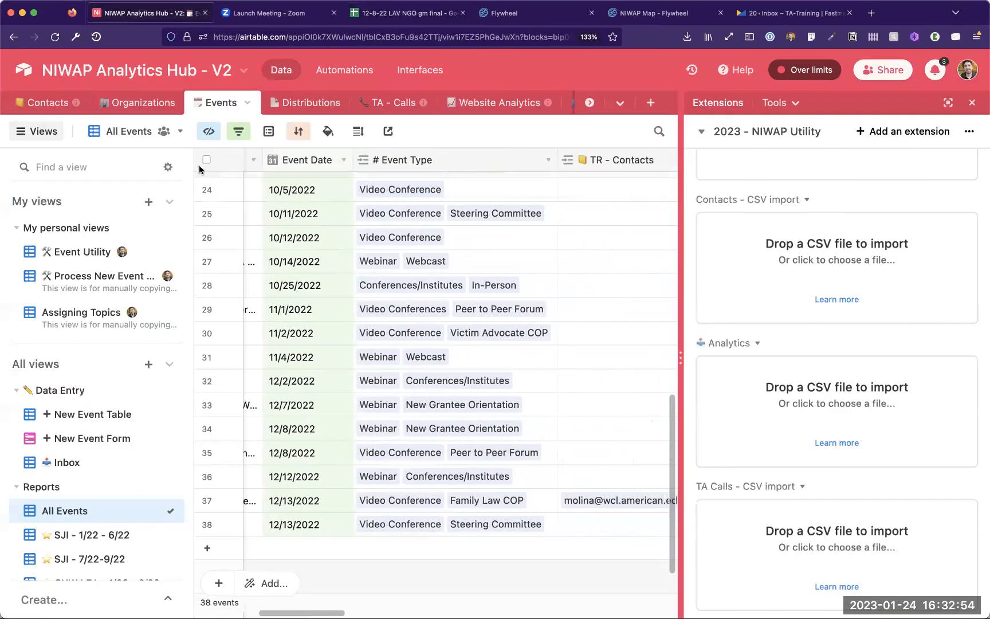
click(36, 132)
scroll(400, 217, left, 5)
scroll(401, 214, up, 3)
scroll(400, 214, right, 5)
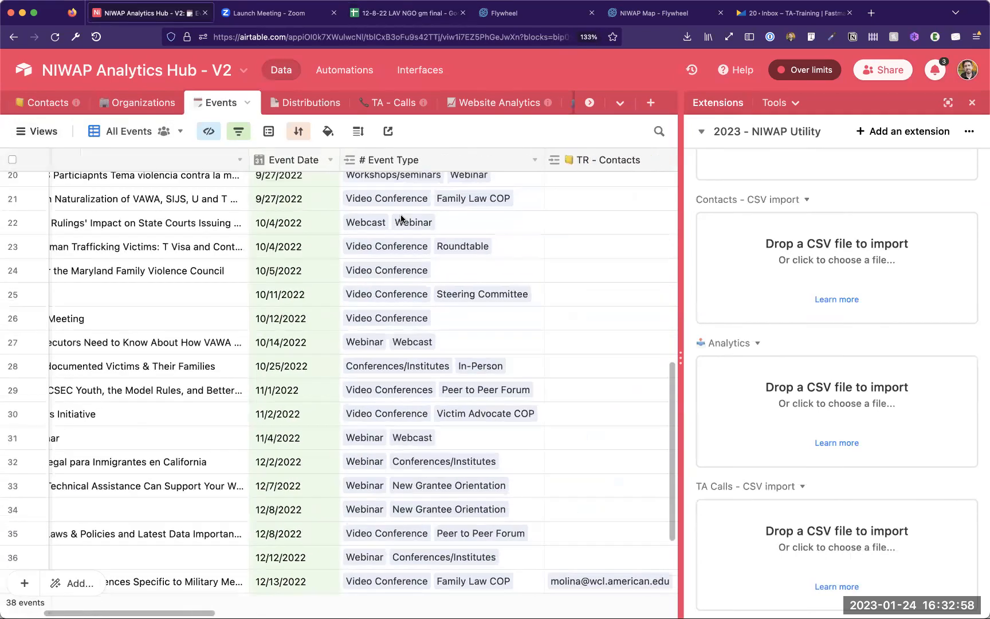
scroll(303, 395, right, 5)
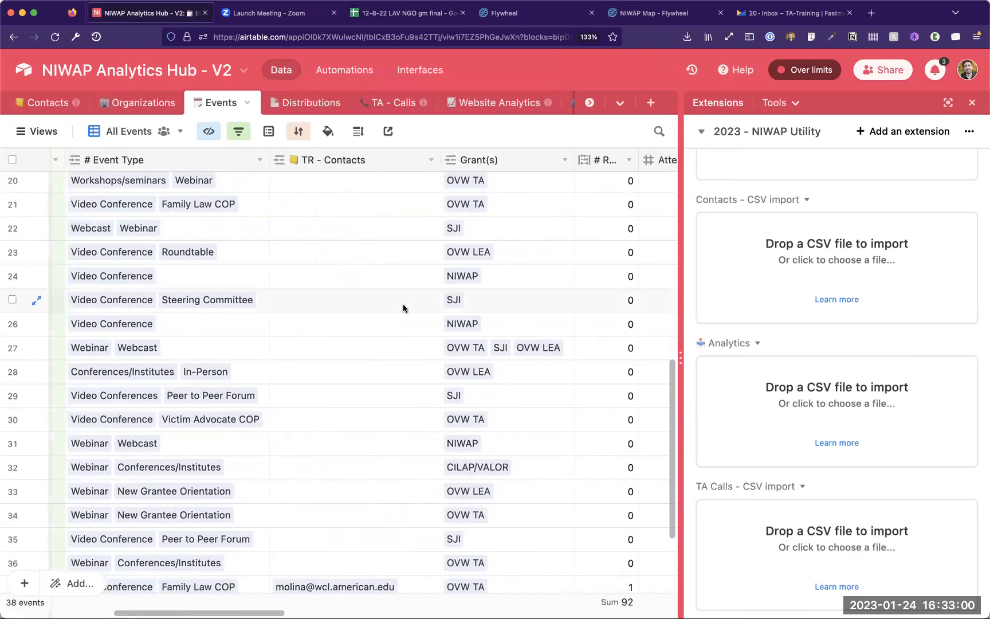
Step: Return to the 12-8-22 LAV NGO gm final spreadsheet and download the participants sheet as a comma-separated values file
click(407, 13)
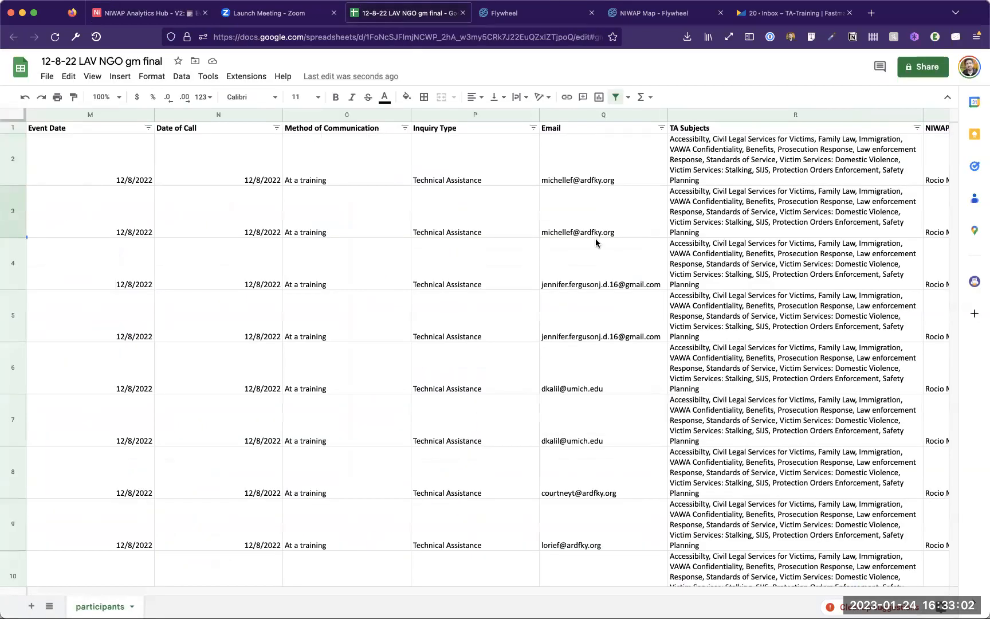
scroll(595, 238, right, 5)
scroll(596, 238, left, 8)
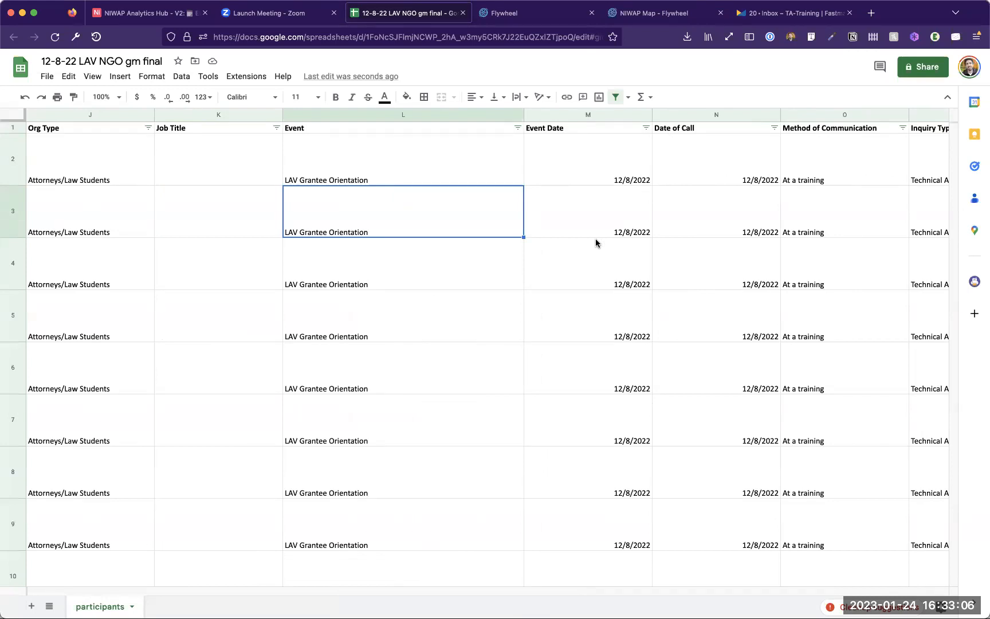
scroll(596, 238, left, 10)
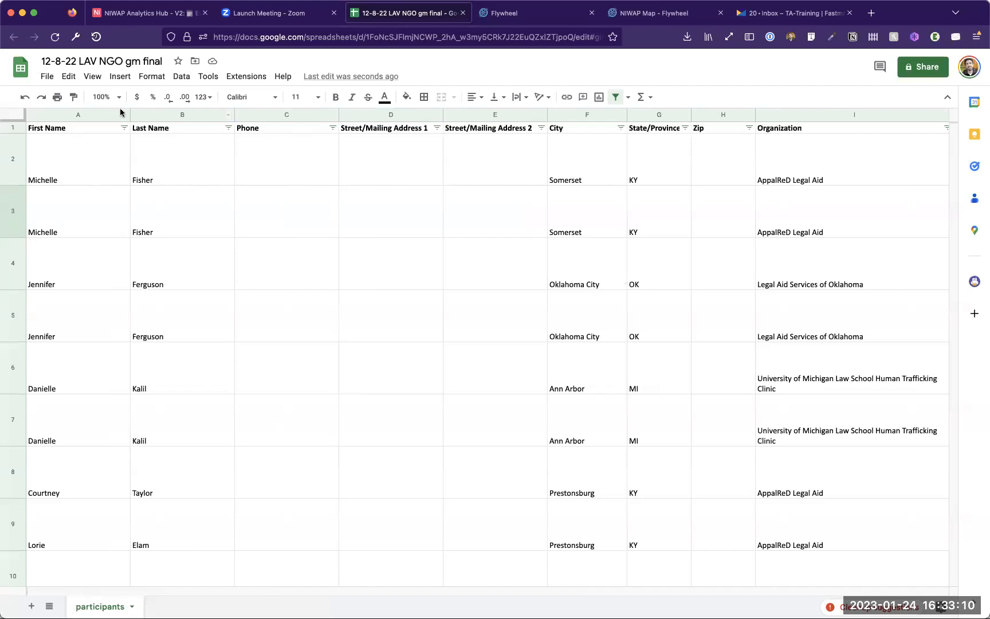
click(45, 79)
mouse_move(85, 206)
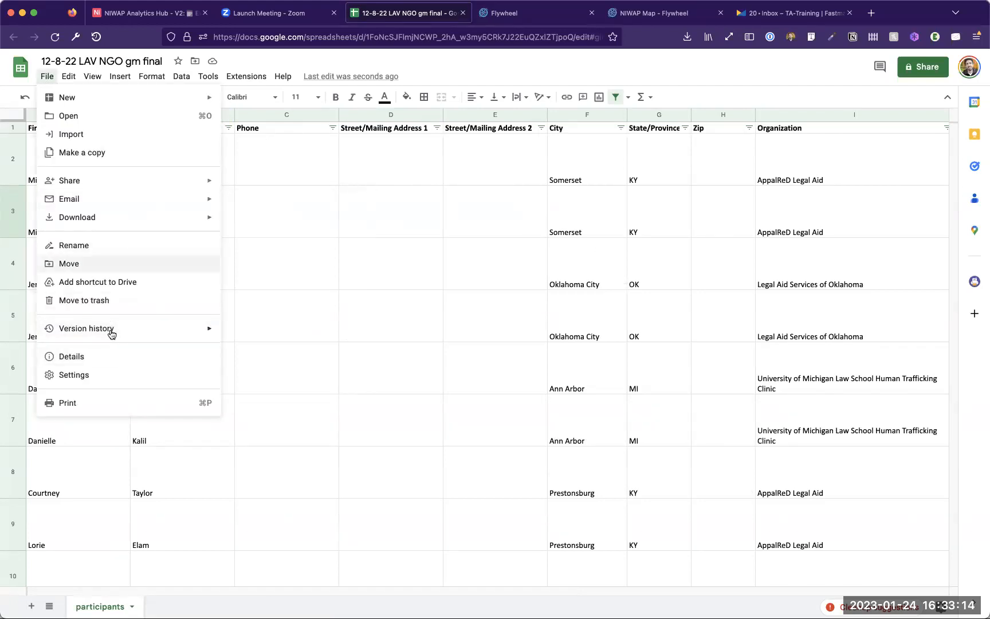
mouse_move(172, 217)
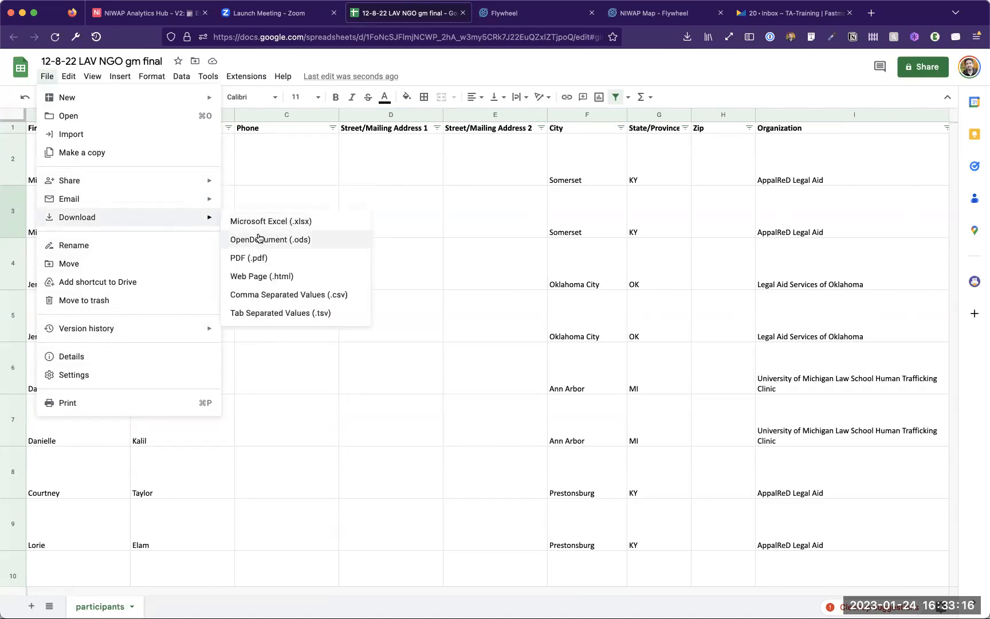
click(255, 293)
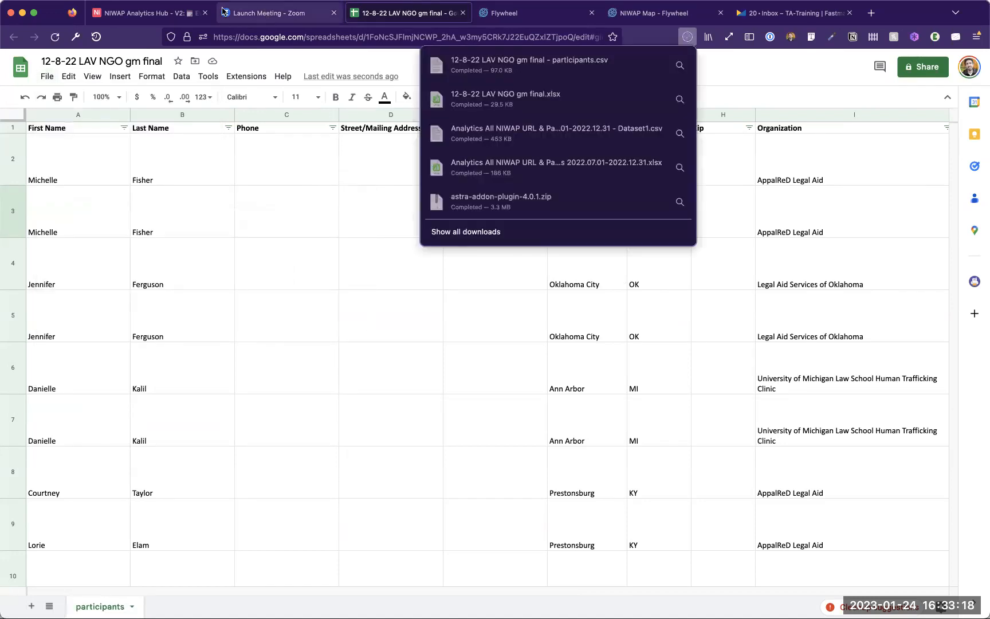
Step: Switch to the Airtable base and load "12-8-22 LAV NGO gm final - participants.csv" into the Contacts CSV import extension
click(164, 10)
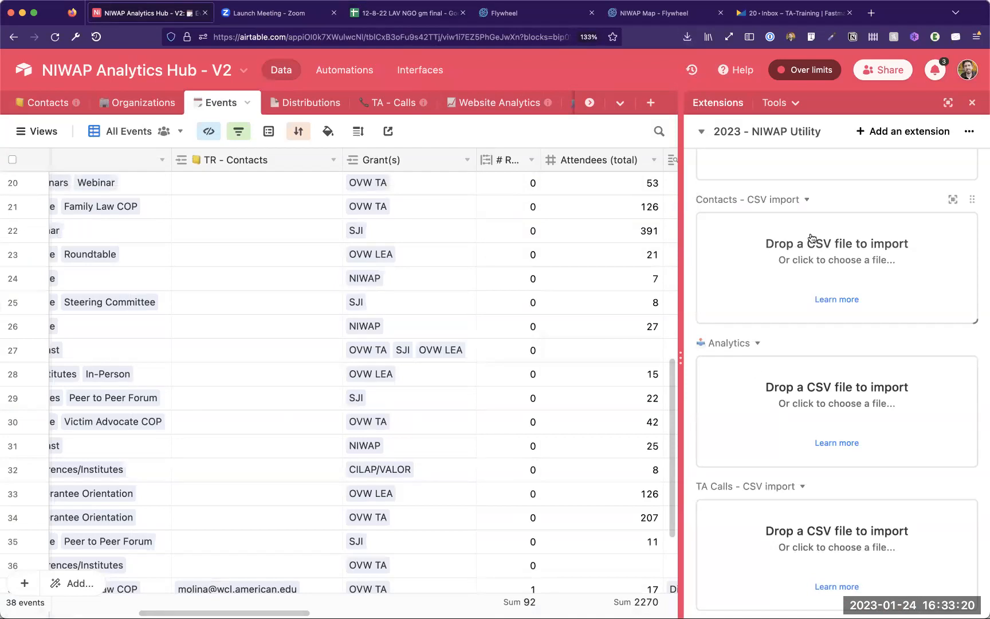
click(815, 272)
double_click(453, 170)
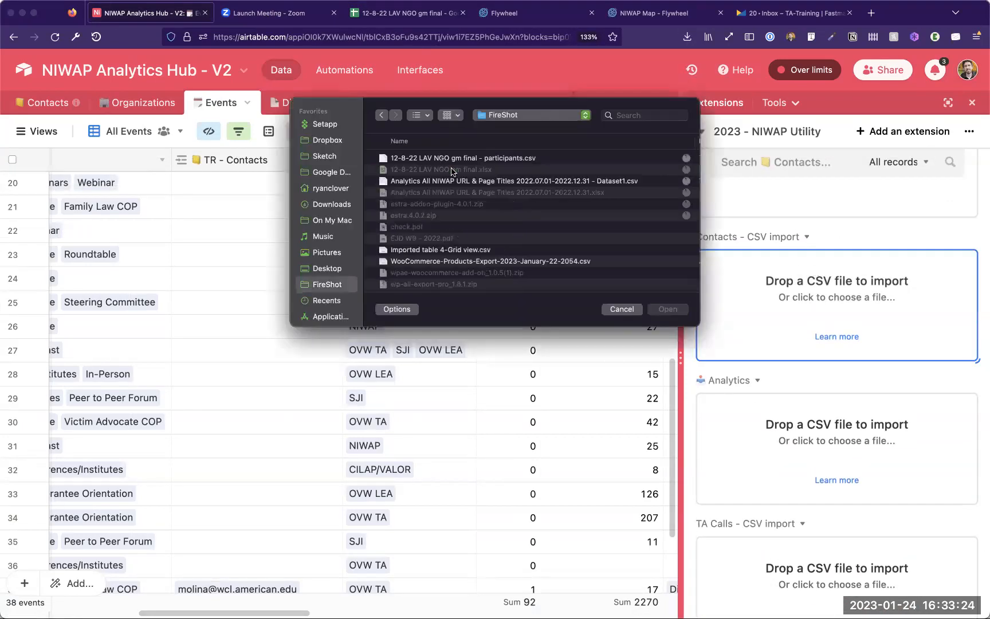
double_click(423, 158)
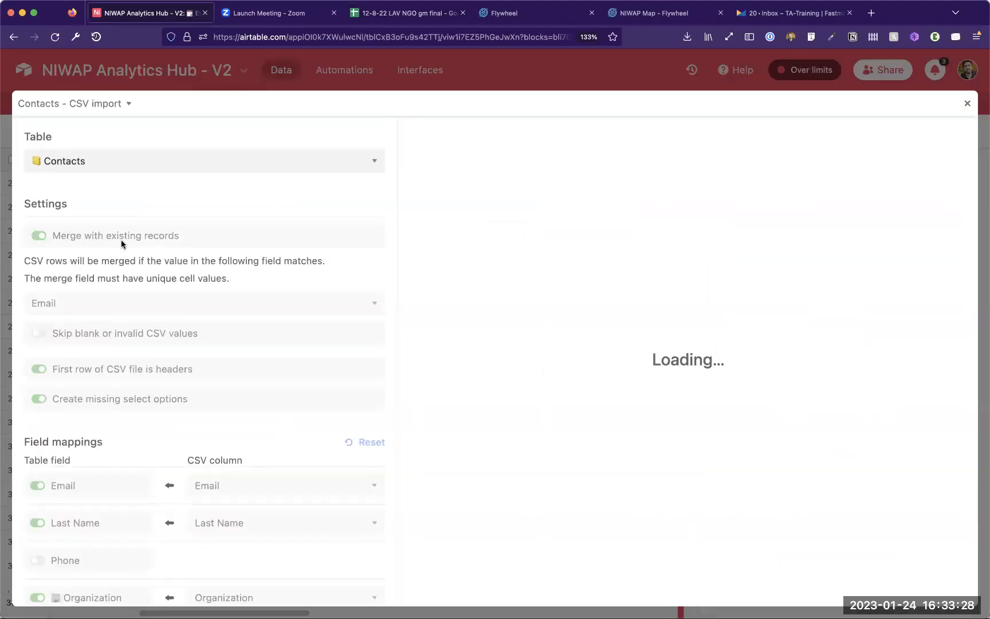
Step: Enable the Phone field in the Contacts import mappings and map it to the Phone CSV column
scroll(121, 242, down, 1)
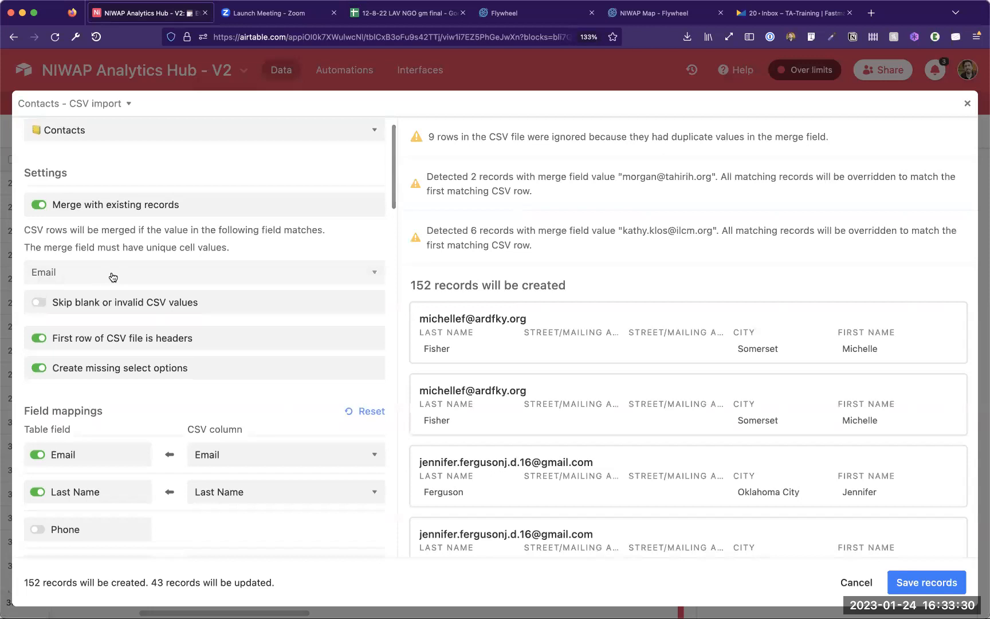
scroll(113, 277, down, 5)
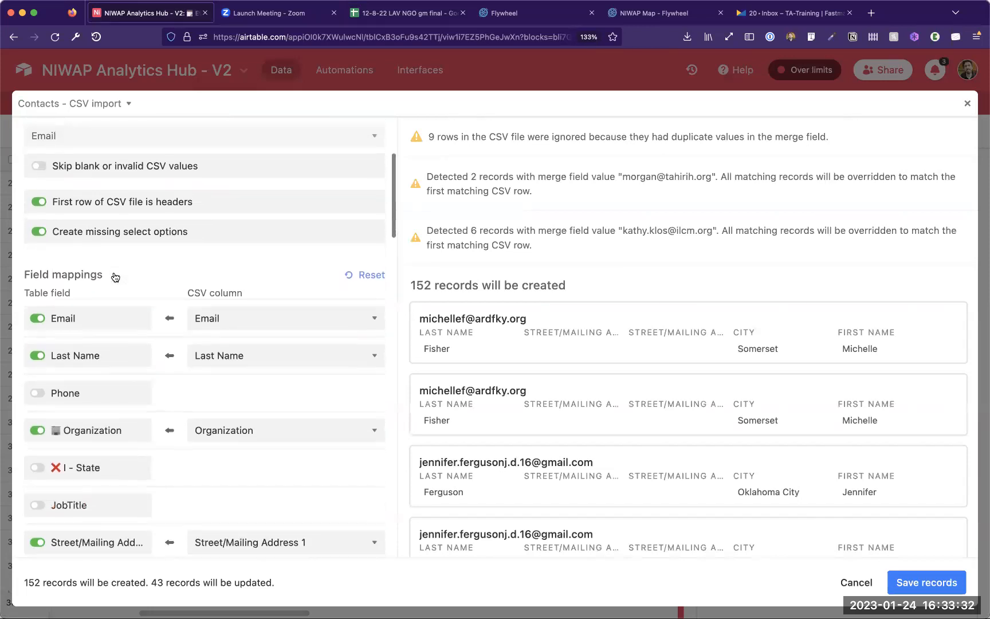
scroll(114, 275, down, 3)
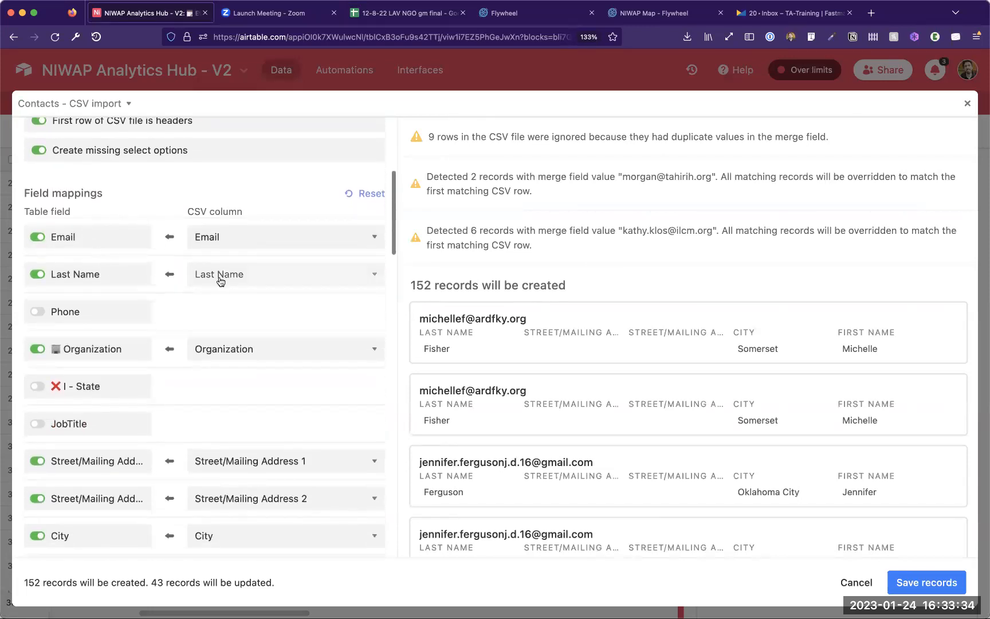
scroll(219, 281, down, 3)
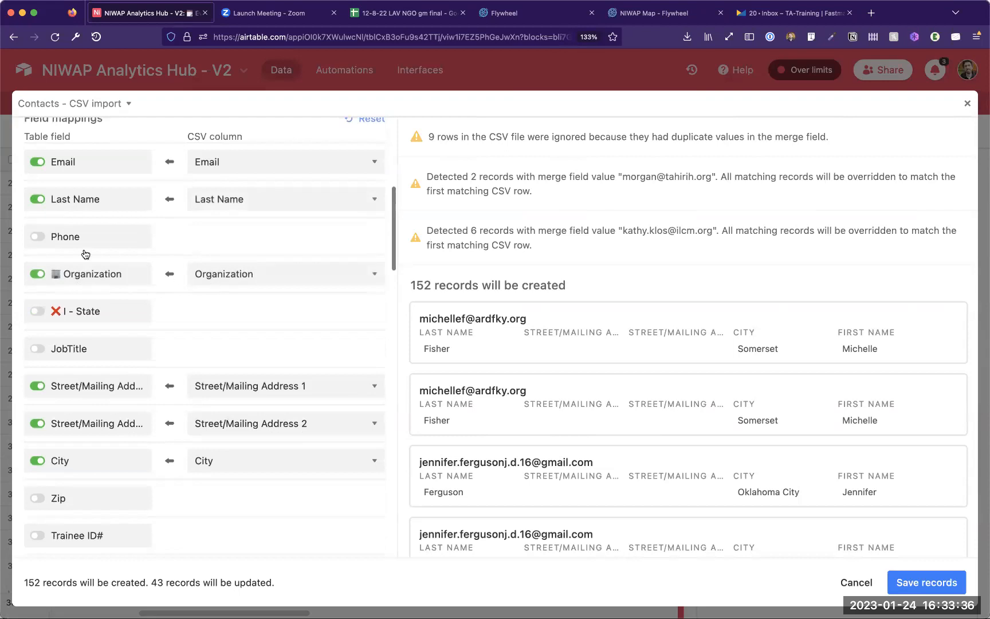
click(86, 242)
click(241, 236)
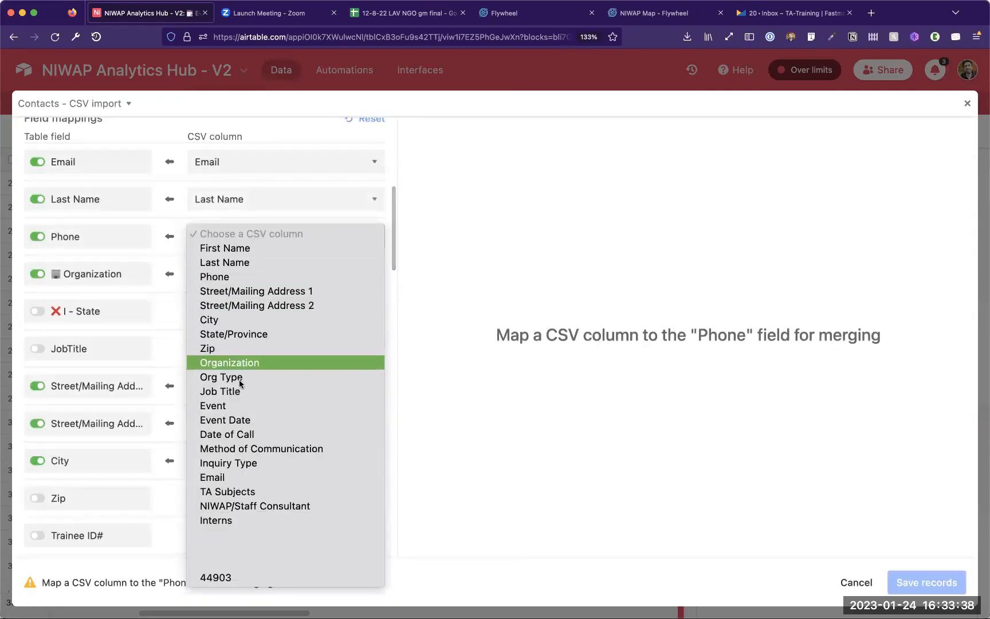
click(248, 283)
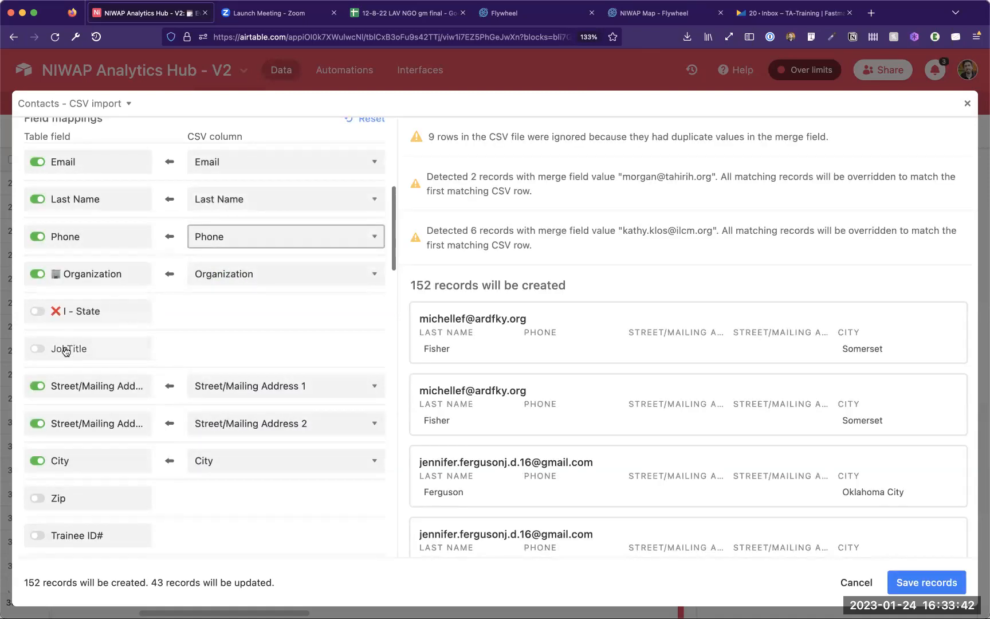
Step: Enable the Zip field in the import mappings and map it to the Zip CSV column
scroll(66, 352, down, 4)
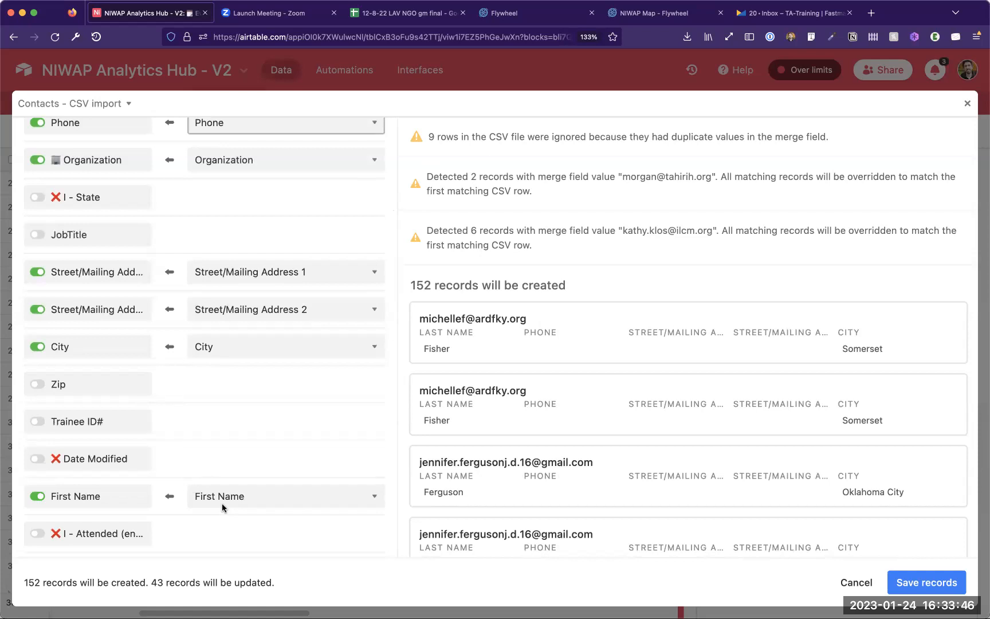
click(95, 379)
click(201, 385)
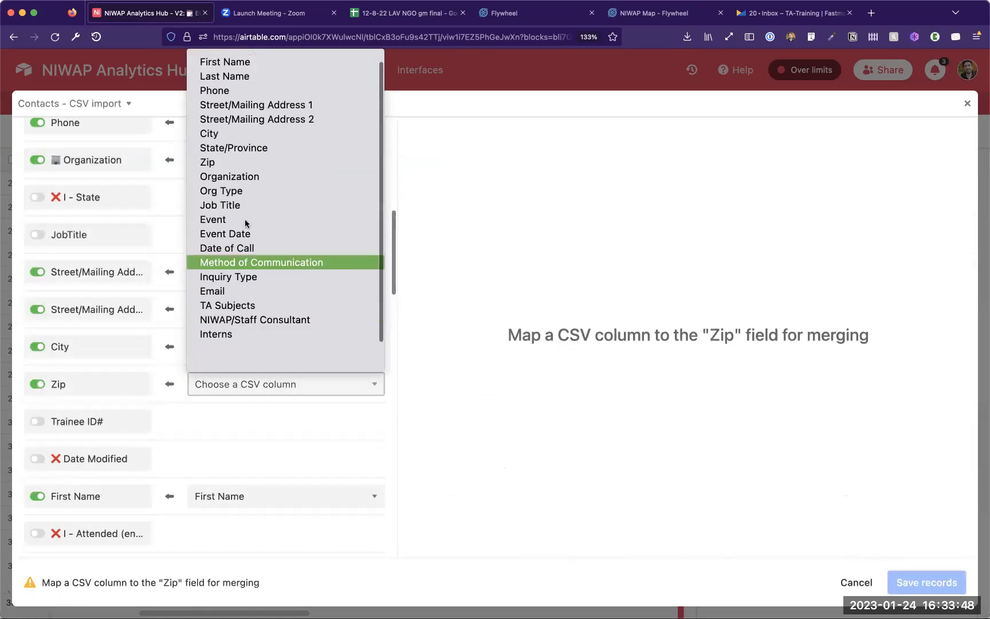
click(255, 163)
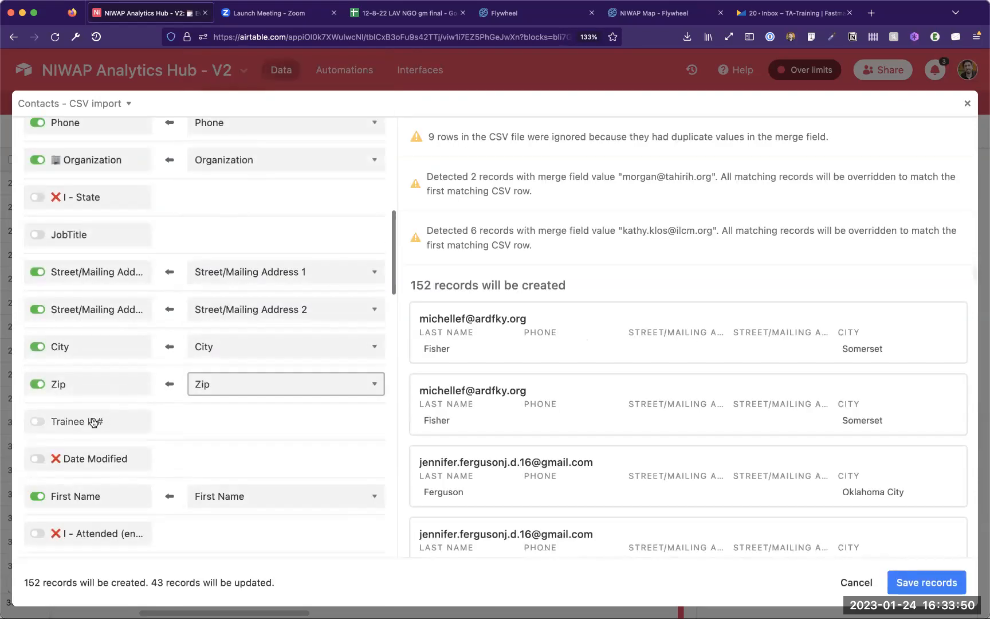
Step: Change the CSV column mapped to the Event (Linked) field to Event
scroll(92, 423, down, 2)
scroll(121, 413, up, 8)
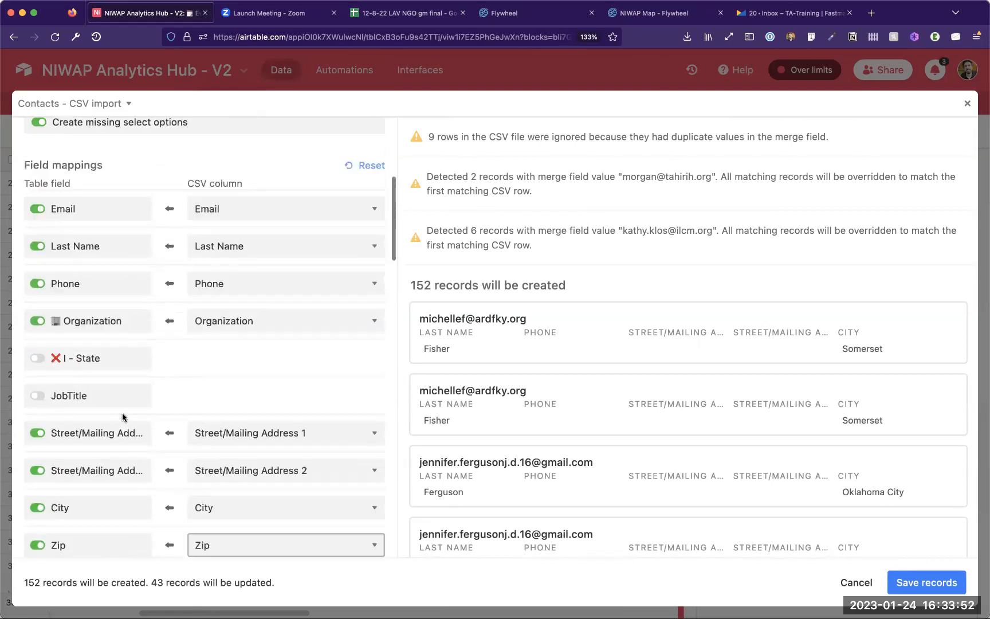
scroll(124, 406, down, 10)
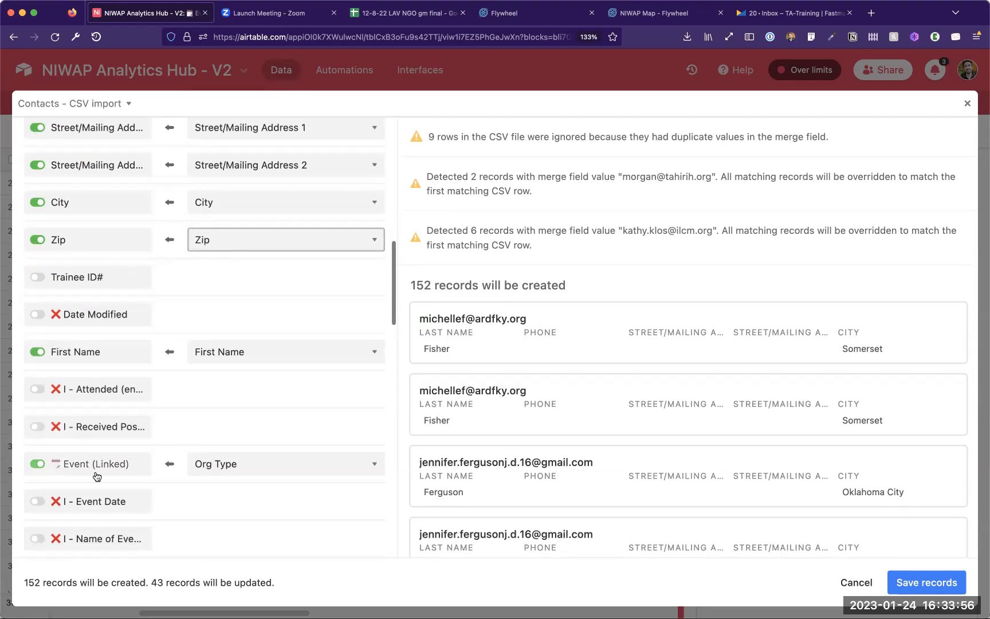
scroll(97, 476, down, 1)
click(229, 430)
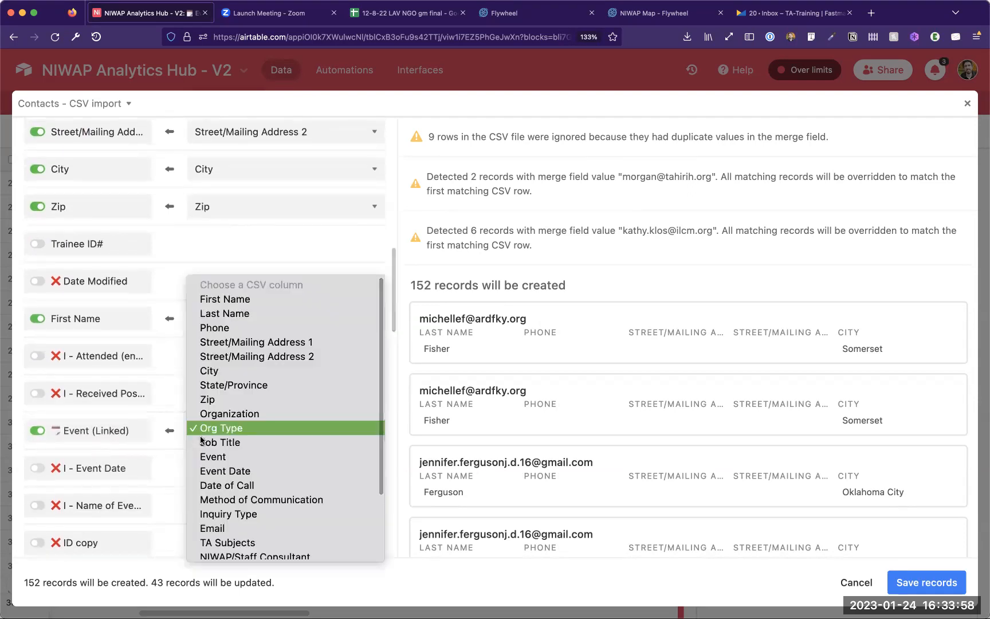
click(229, 454)
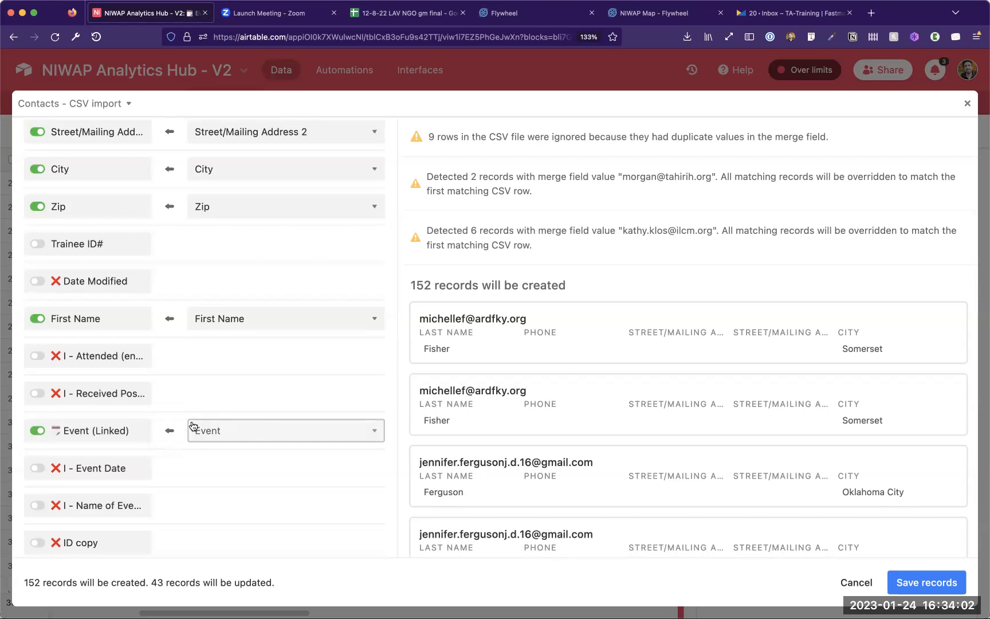
Step: Try excluding Event (Linked) from the import and mapping the Event CSV column to the "I - Name of Event" field instead
scroll(195, 424, down, 5)
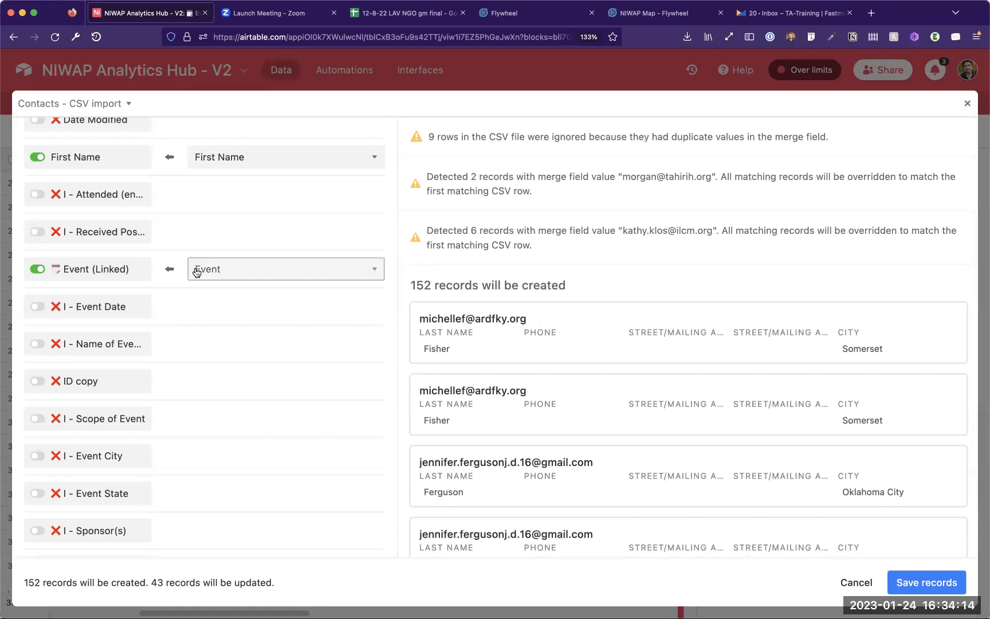
click(38, 270)
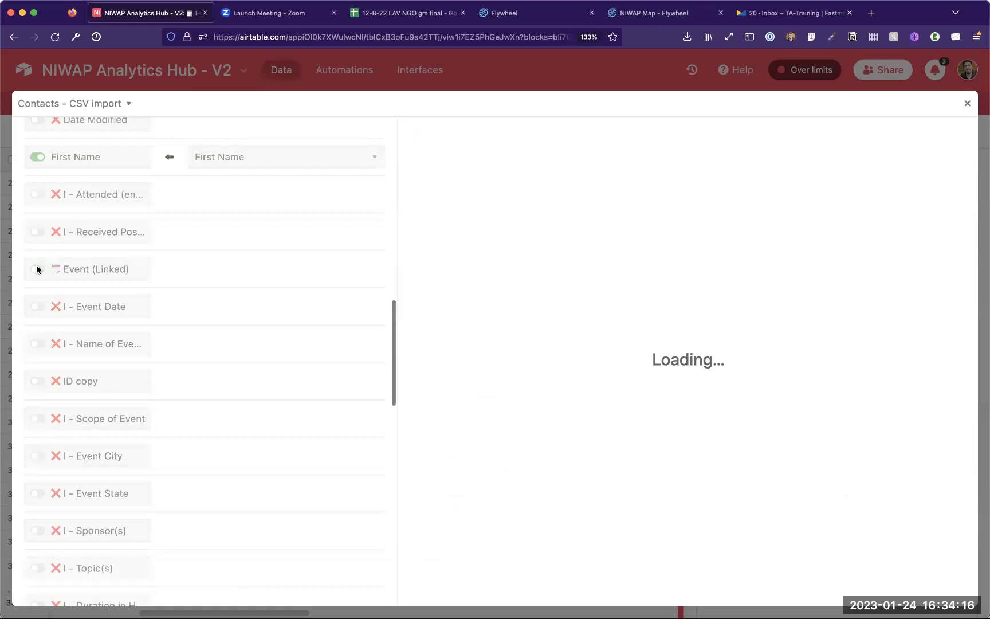
click(38, 346)
click(226, 345)
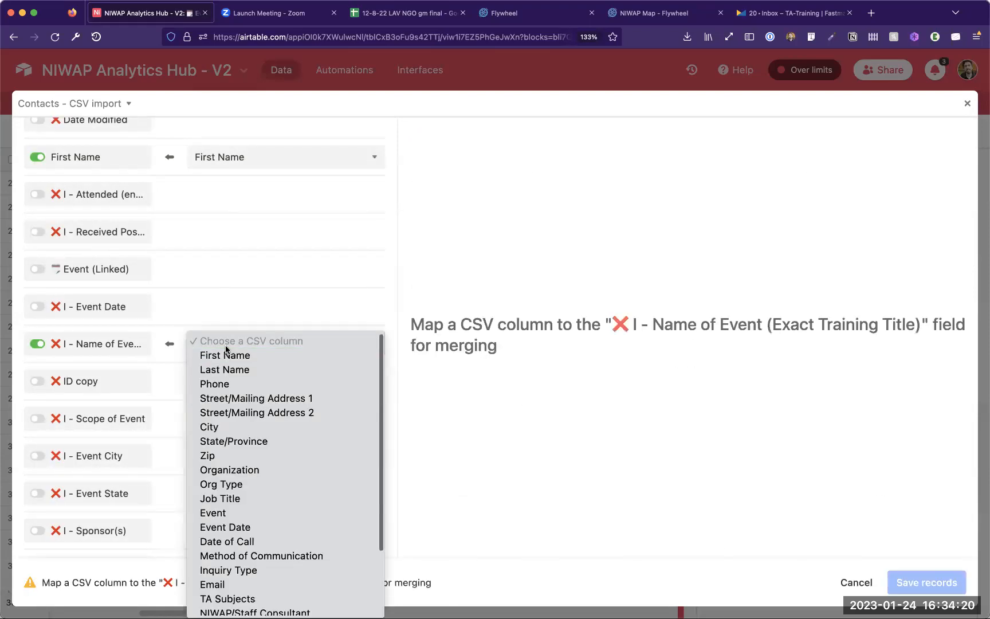
click(235, 514)
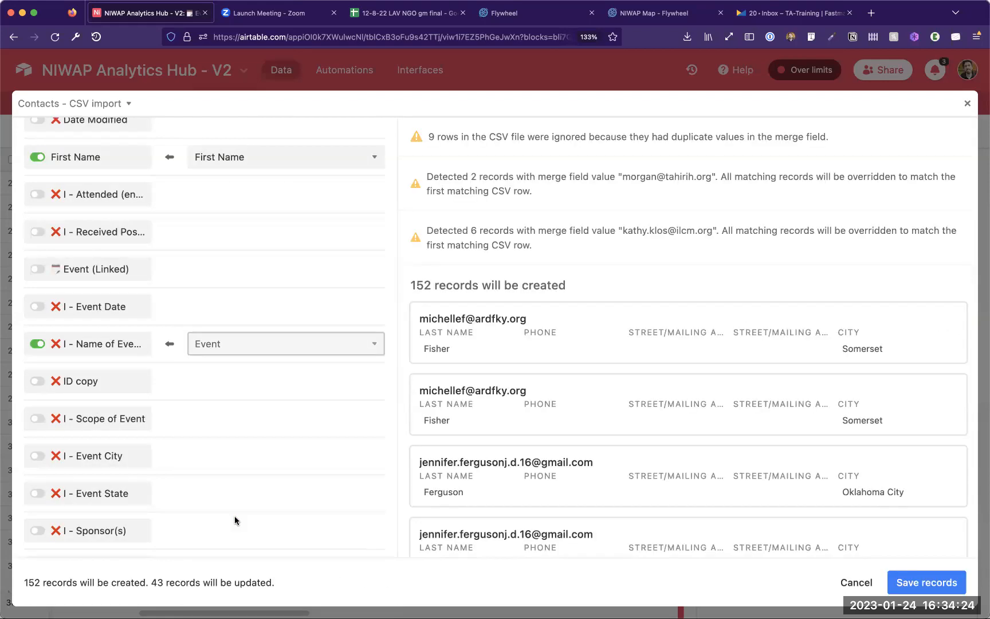
Step: Exclude the "I - Name of Event" field and enable Event (Linked) again with the Event CSV column
click(38, 344)
scroll(129, 314, up, 1)
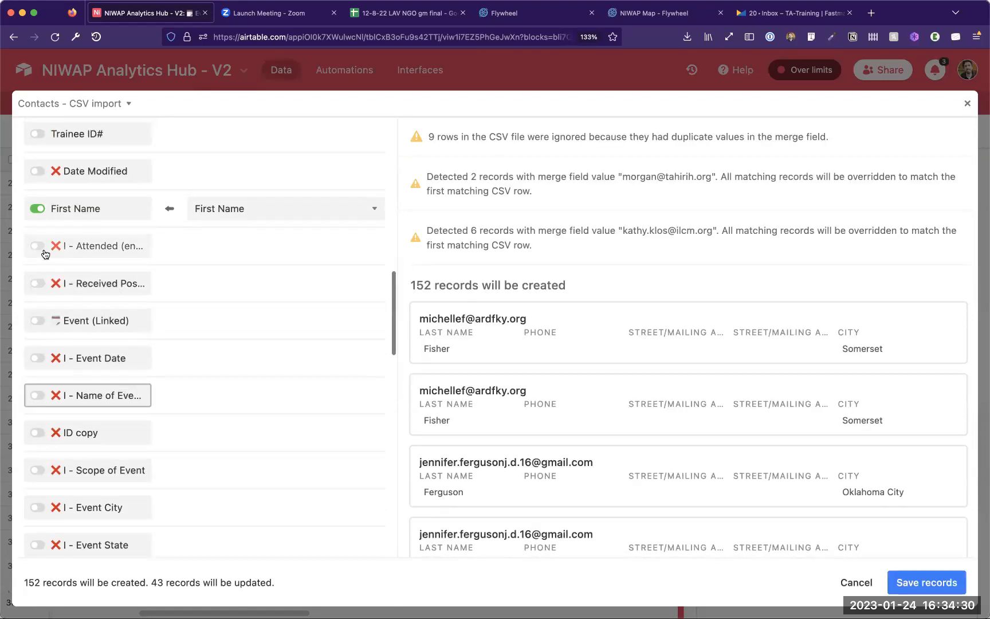
click(37, 320)
click(251, 321)
click(251, 321)
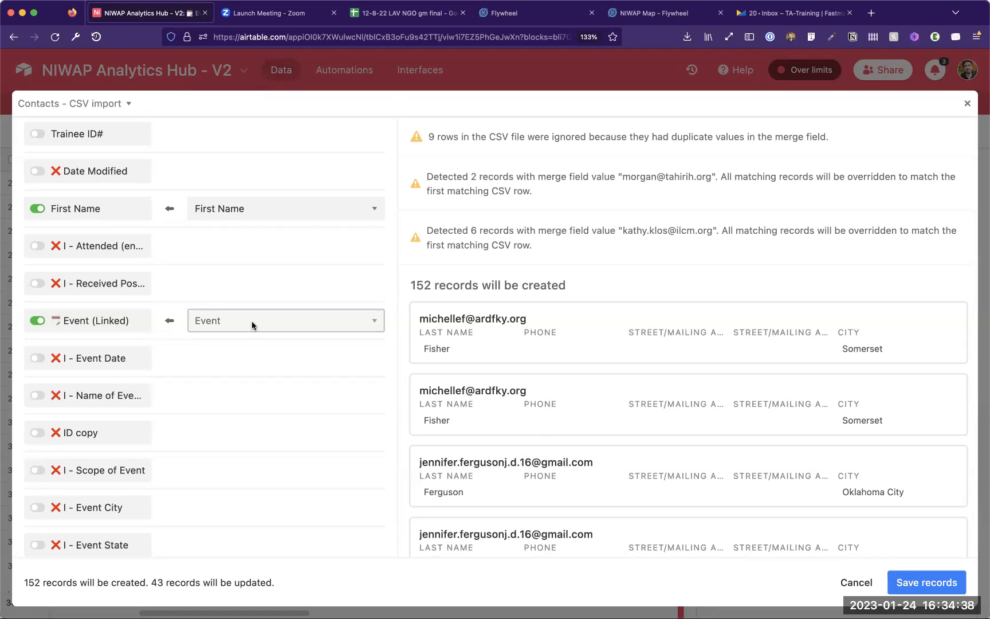
Step: Check the remaining field mappings and exclude the Imported Org Type field from the import
scroll(143, 390, down, 4)
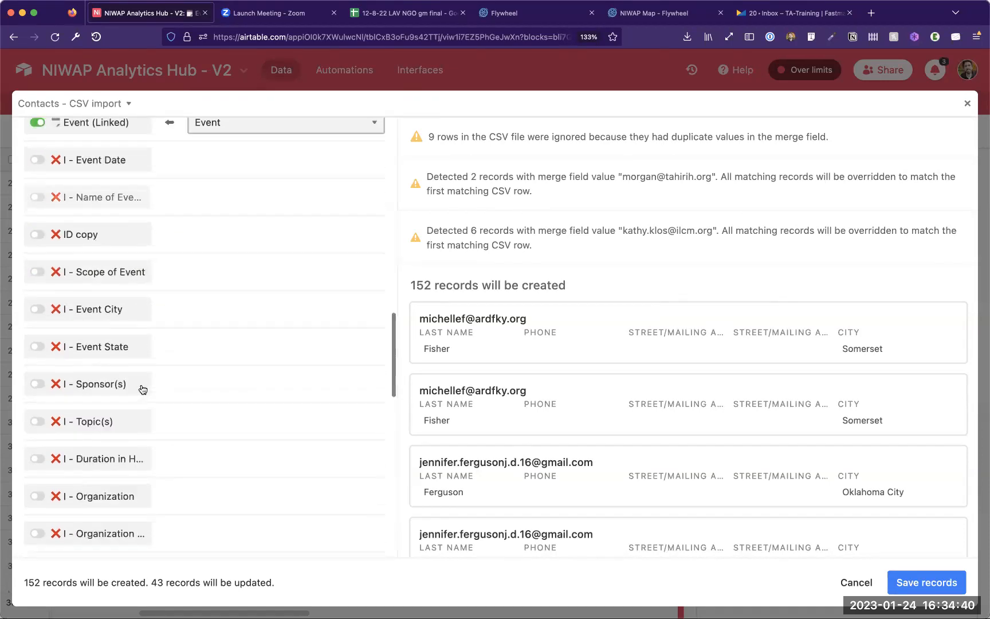
scroll(143, 390, down, 3)
scroll(143, 389, down, 1)
scroll(143, 389, up, 3)
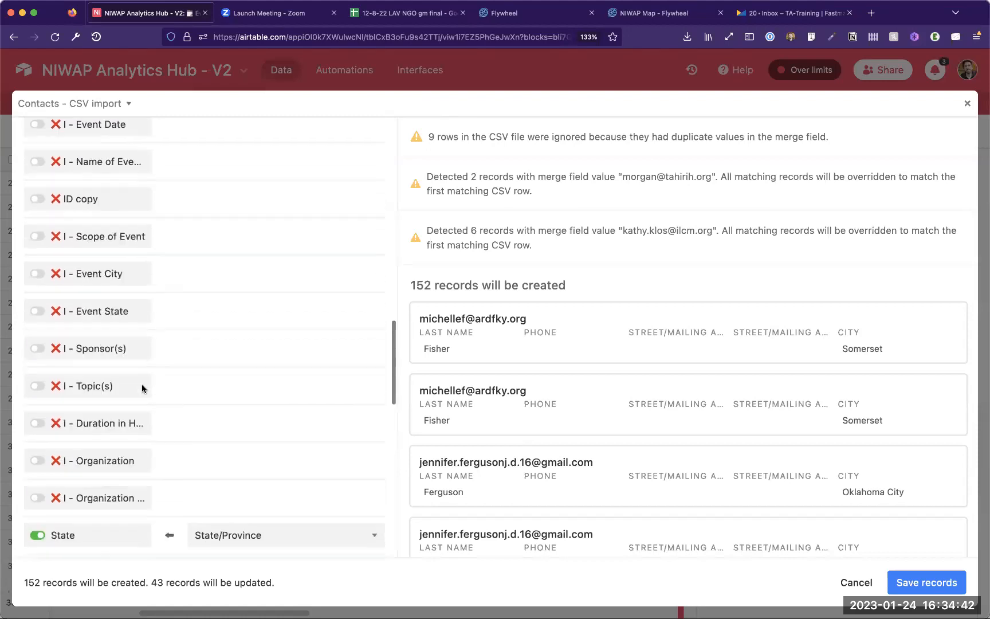
scroll(142, 388, up, 6)
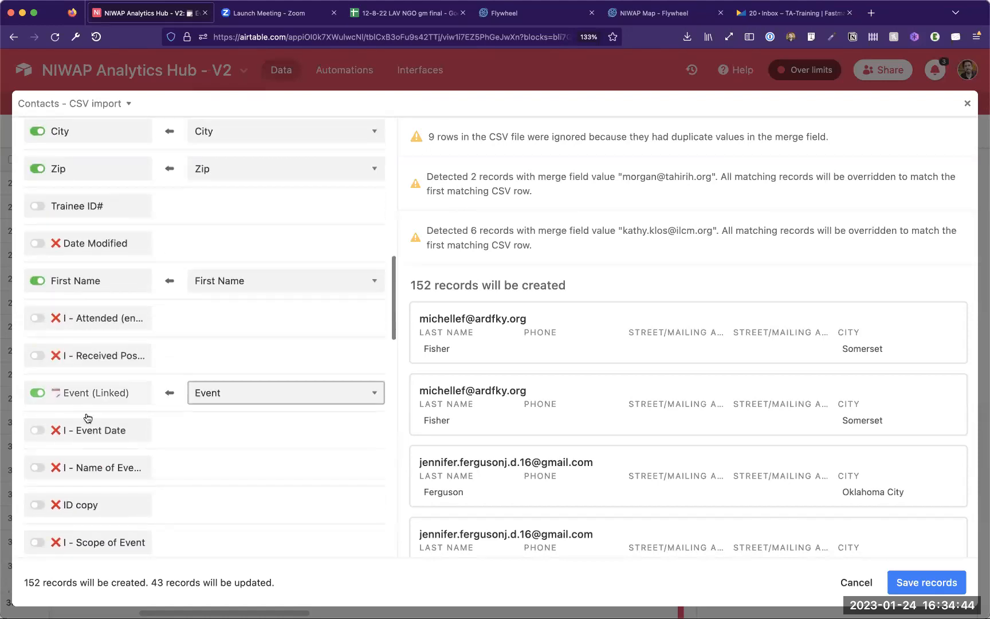
scroll(88, 418, down, 12)
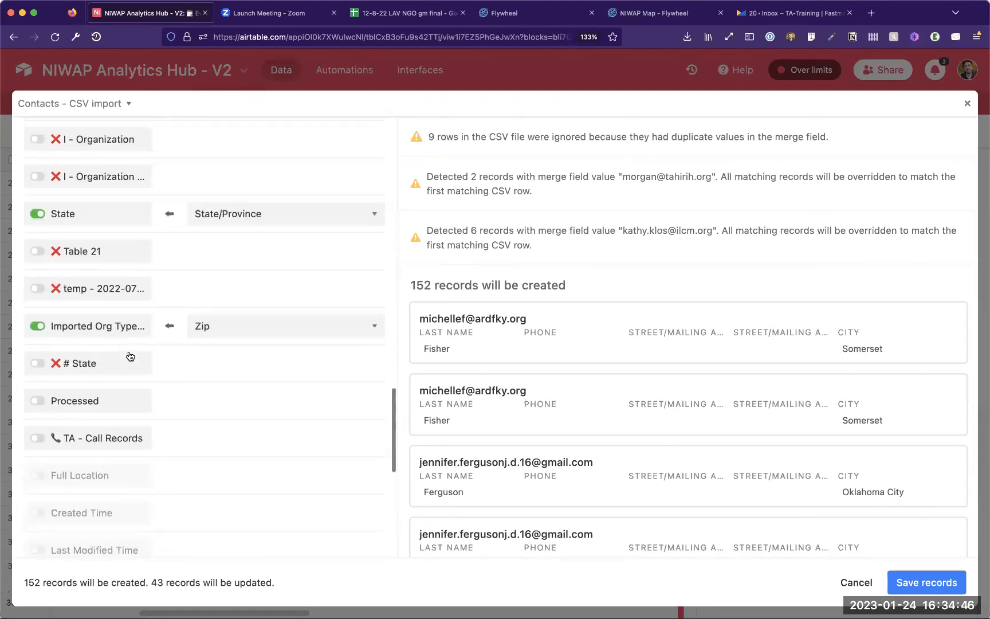
scroll(130, 356, down, 1)
click(126, 293)
click(75, 293)
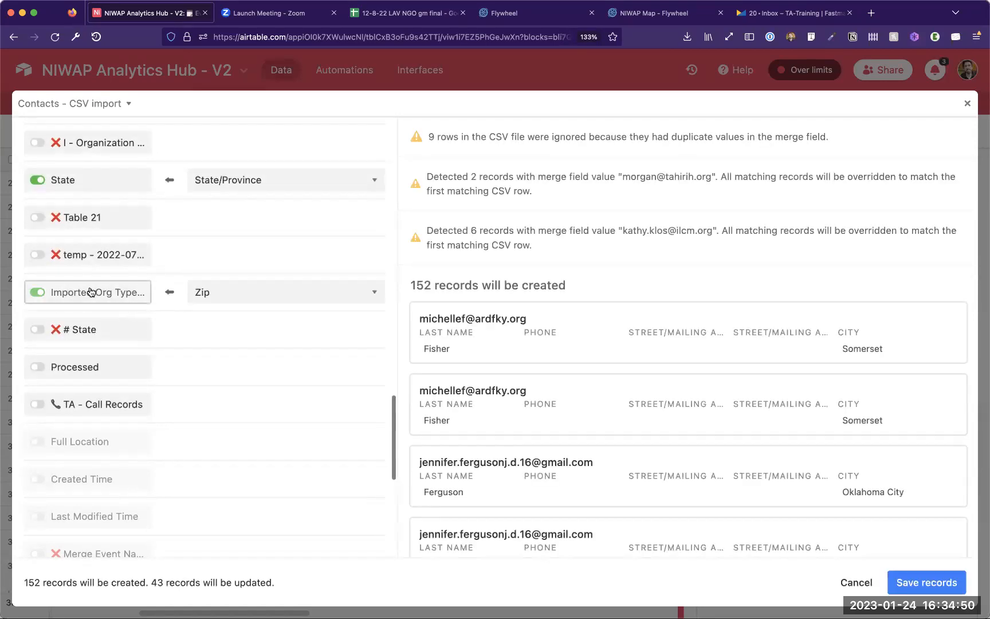
click(96, 292)
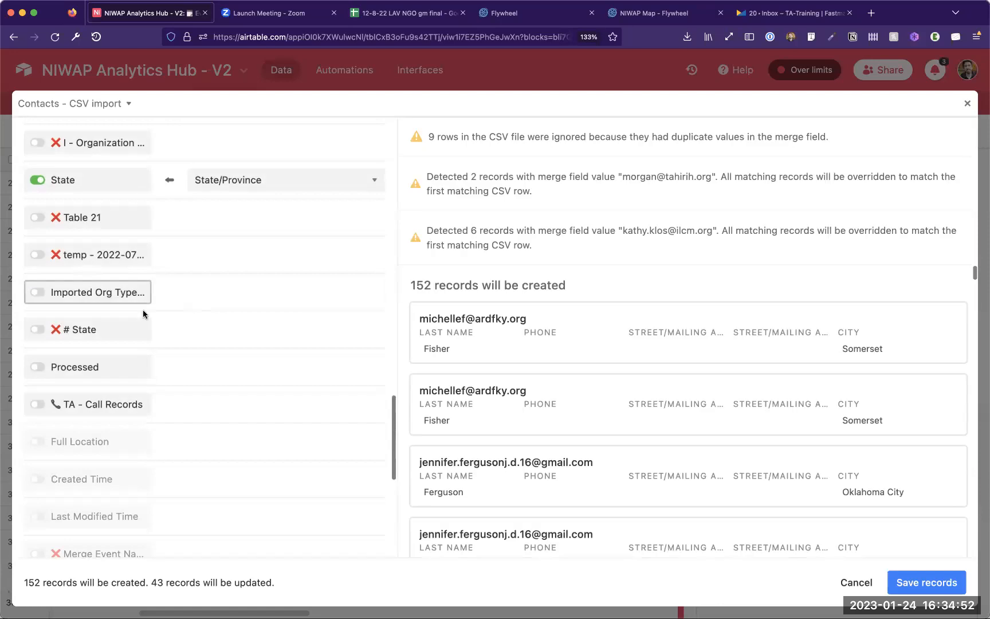
scroll(156, 286, up, 1)
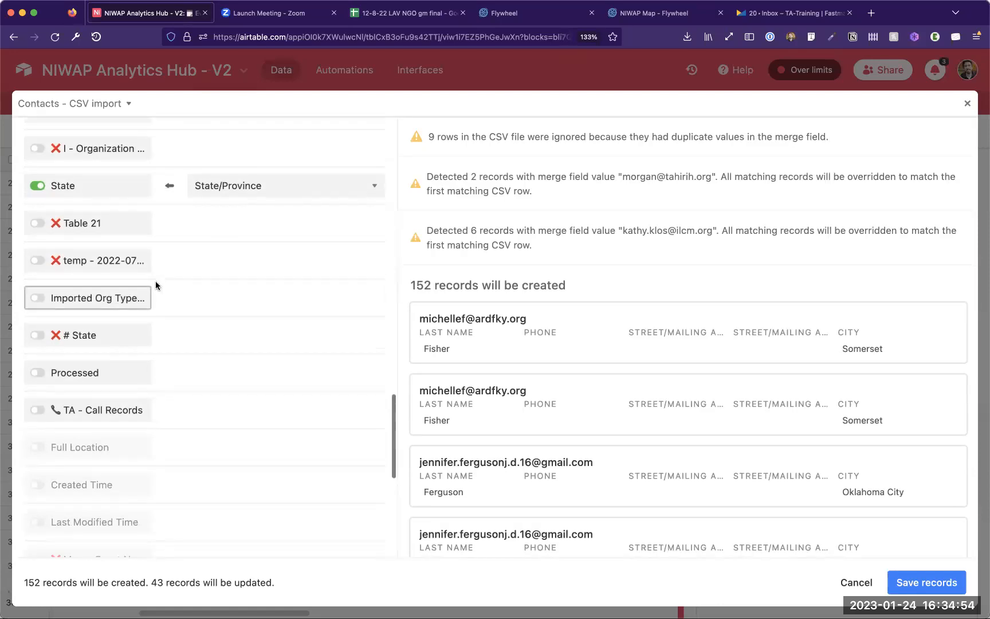
Step: Review the whole list of Contacts field mappings, including Event (Linked), State and the excluded fields, before saving the import
scroll(156, 286, up, 15)
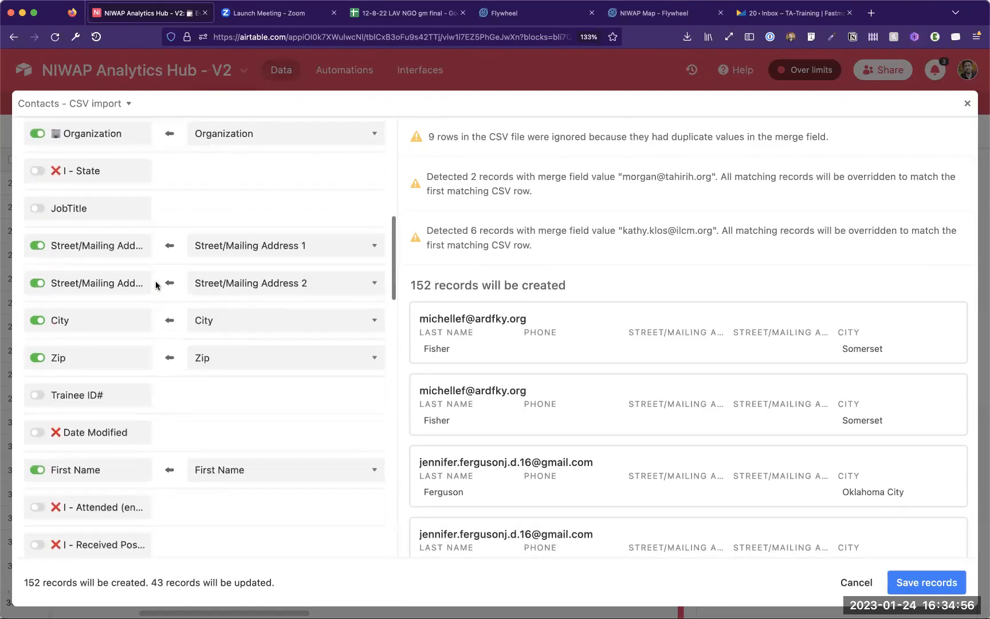
scroll(279, 320, down, 2)
scroll(105, 413, down, 20)
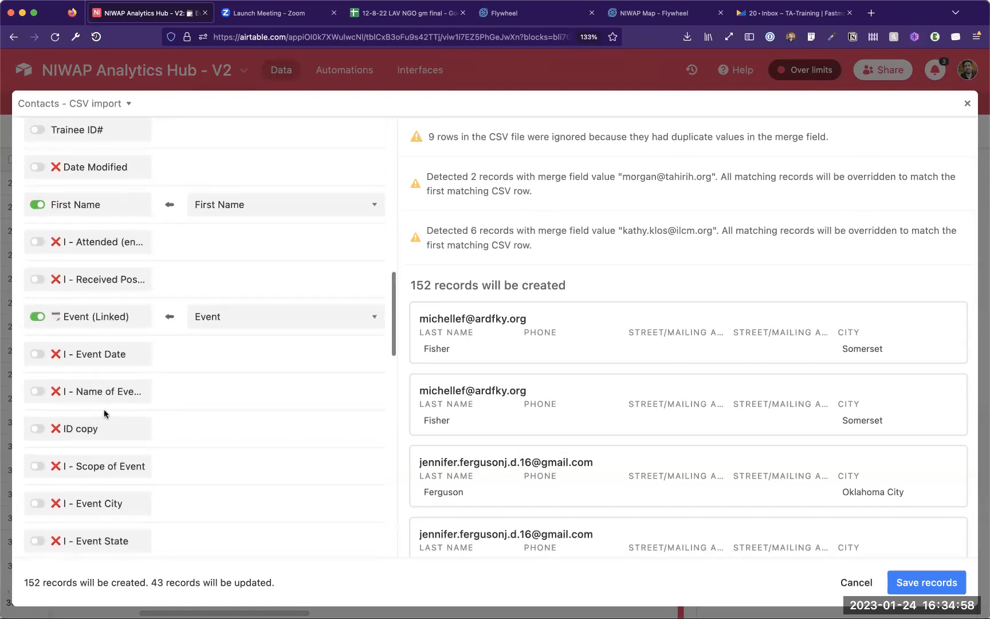
scroll(105, 414, down, 7)
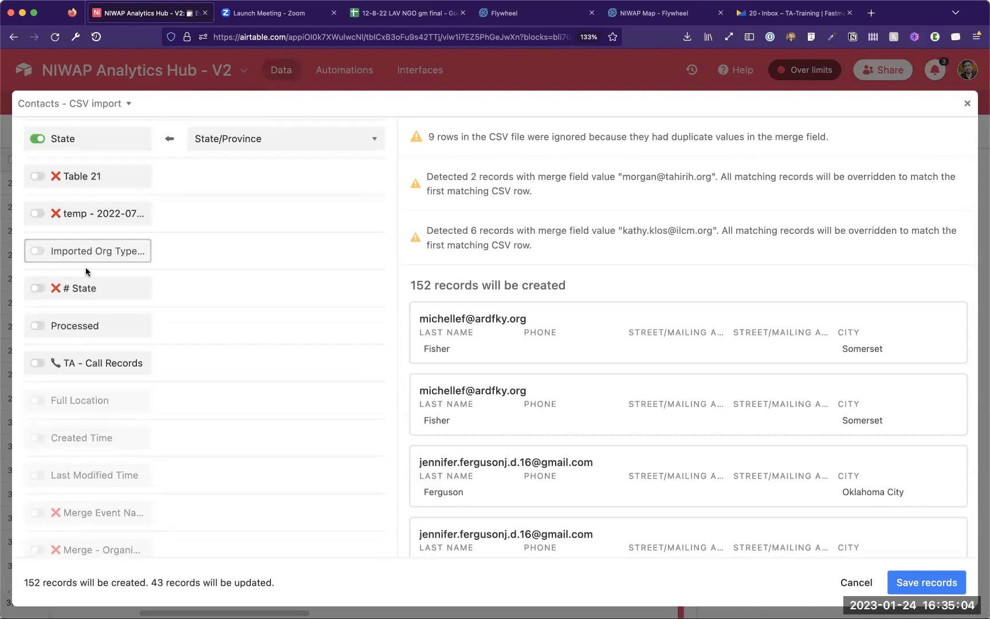
scroll(85, 395, down, 7)
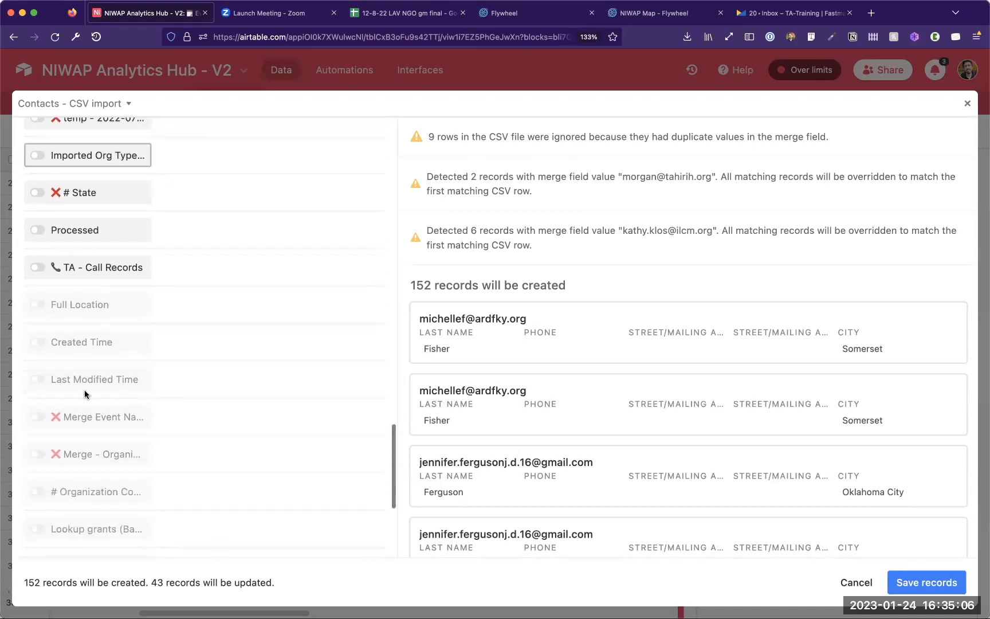
scroll(85, 394, down, 5)
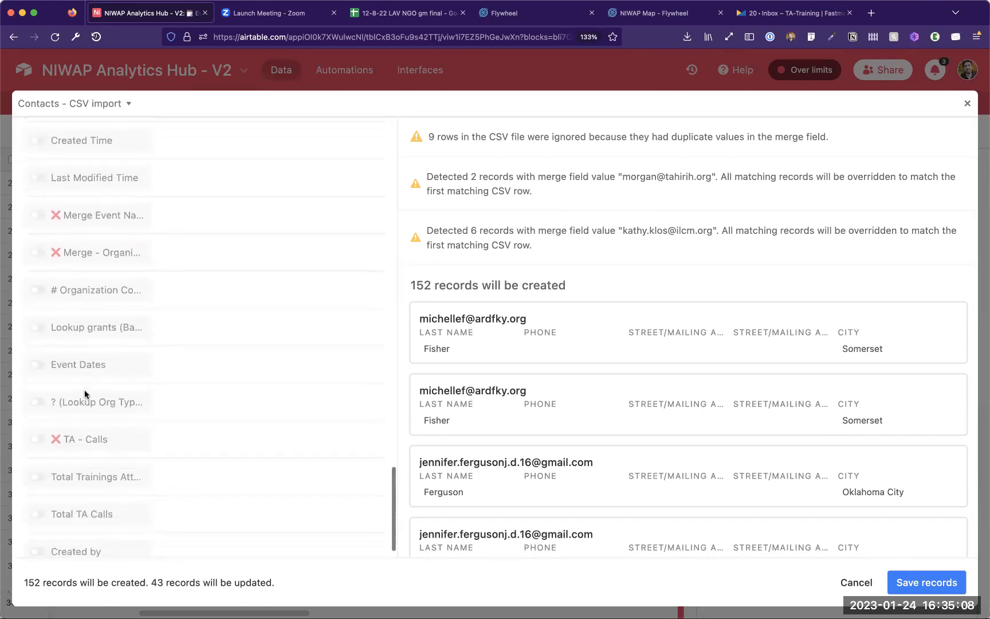
scroll(84, 393, up, 13)
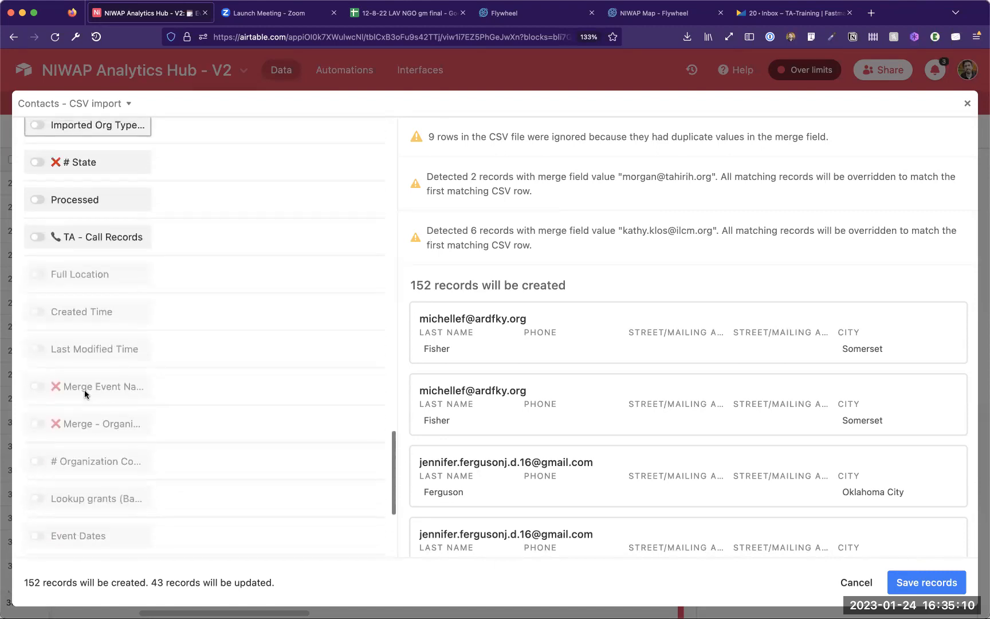
scroll(105, 276, up, 15)
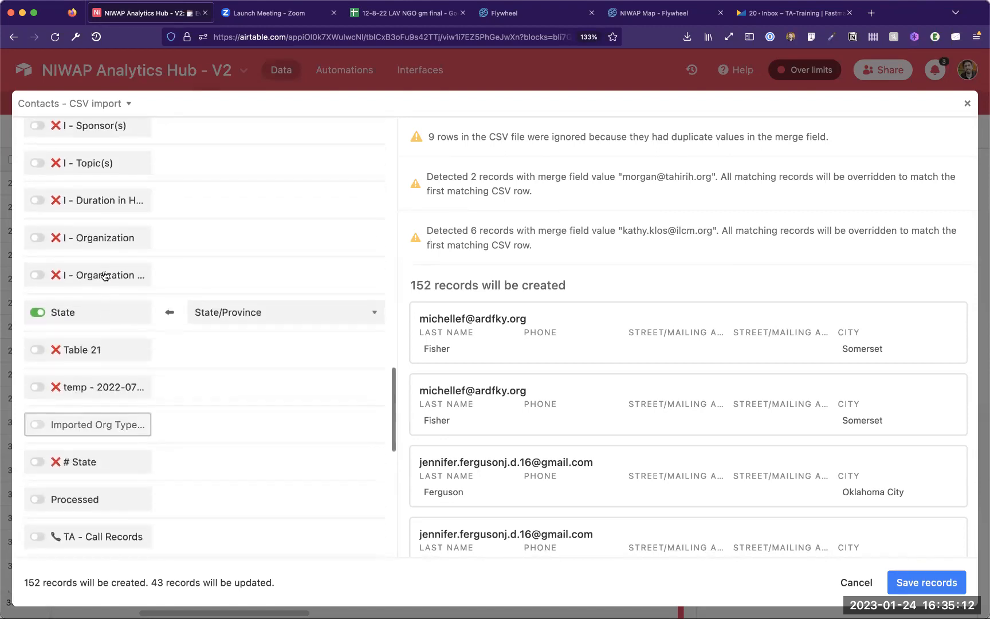
scroll(105, 276, up, 20)
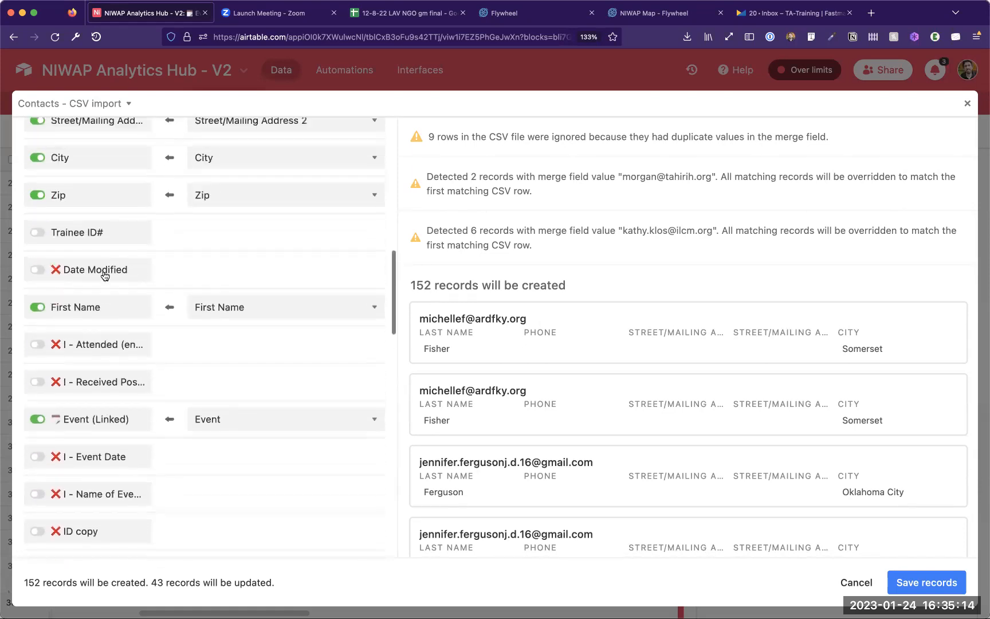
scroll(104, 276, up, 7)
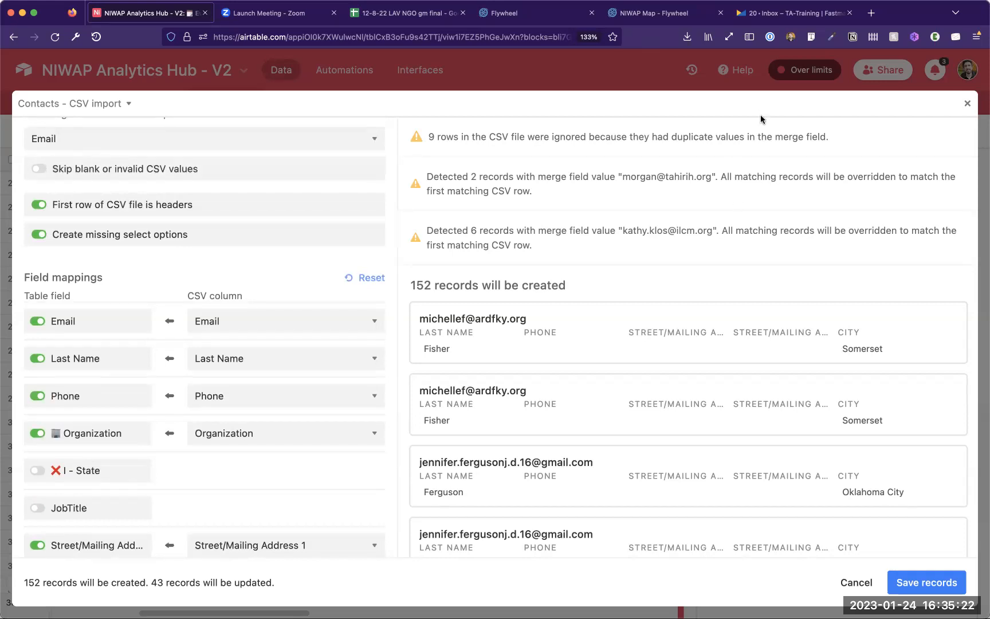
Step: Leave the full-size import view and hide the "Merge Event Names before Linking" field in the Contacts table's Recently Imported view
click(967, 105)
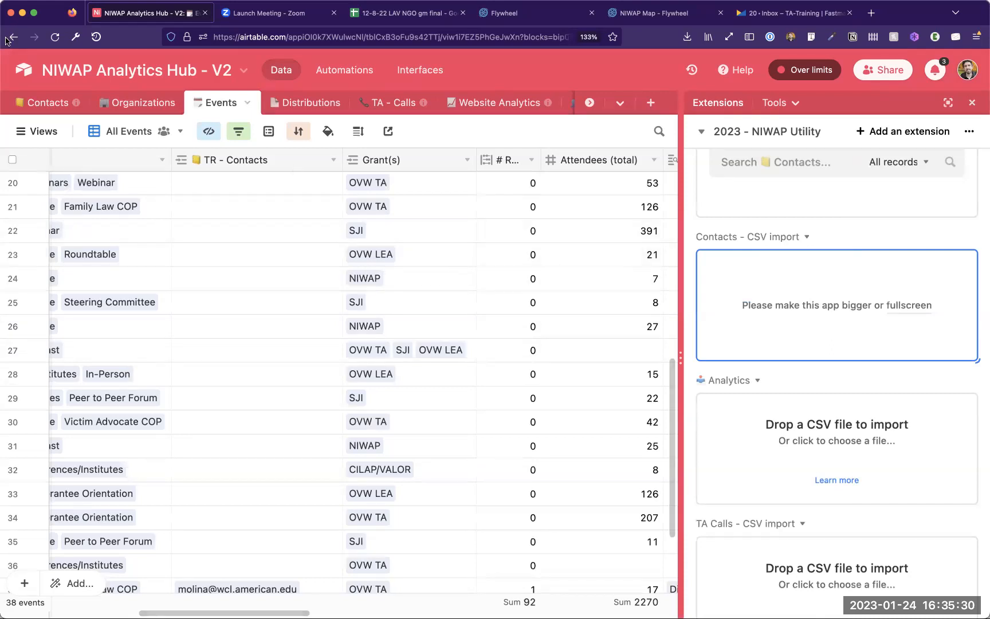
click(59, 95)
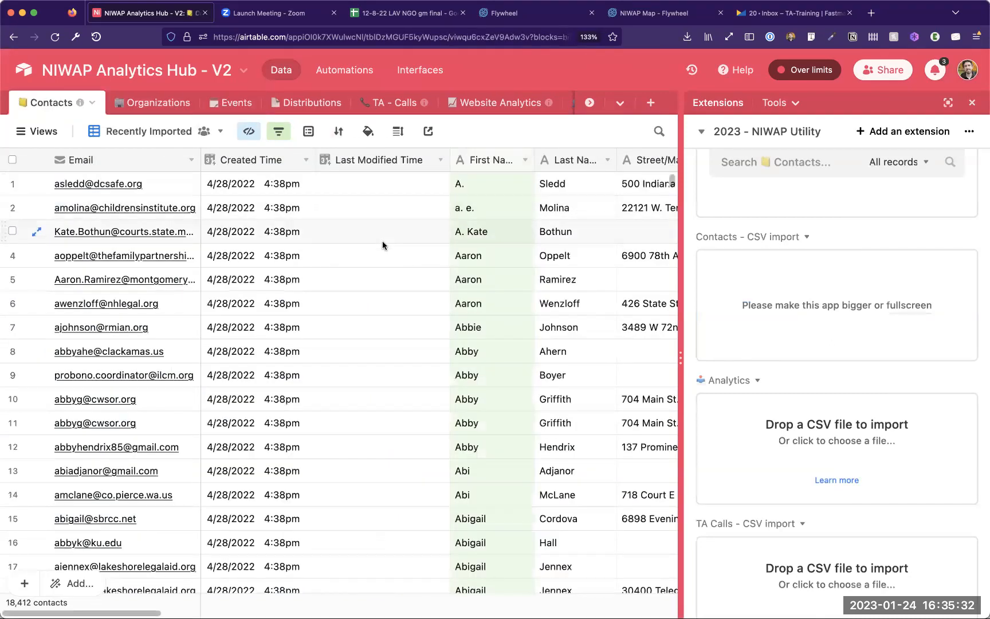
scroll(382, 241, right, 10)
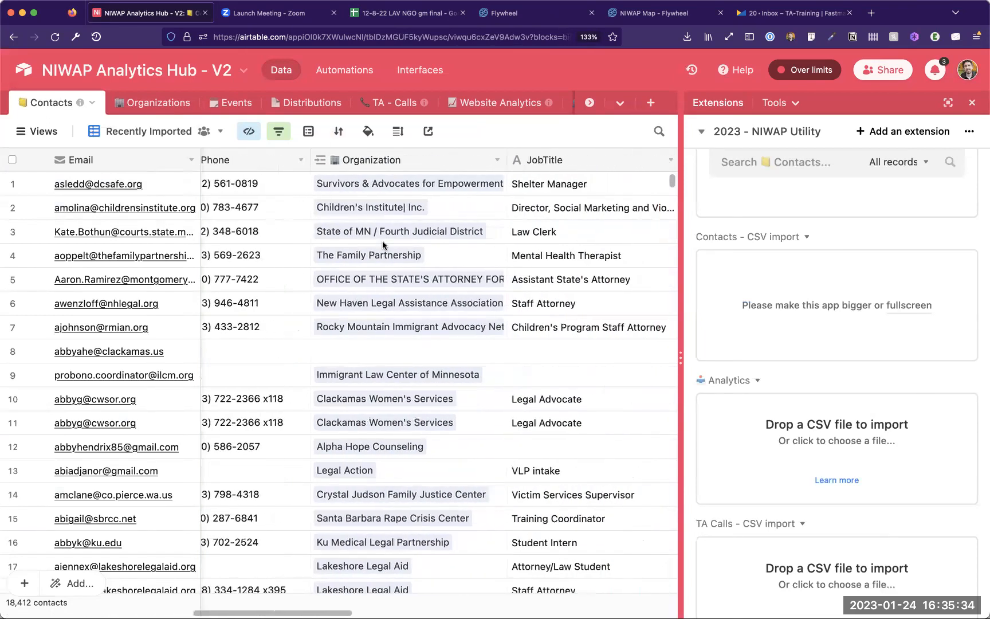
scroll(382, 240, right, 2)
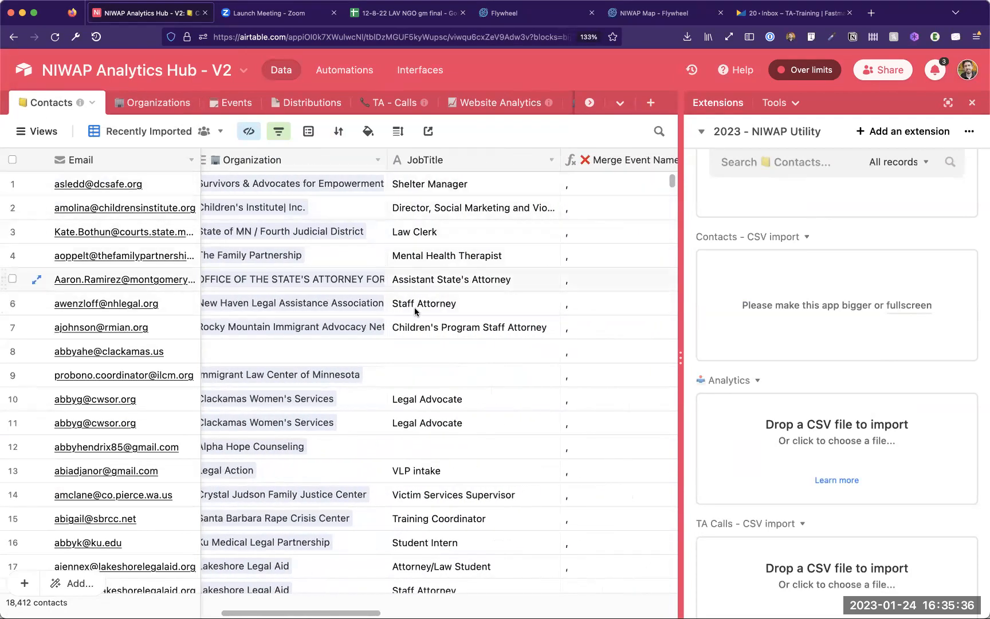
scroll(414, 307, right, 5)
scroll(415, 307, right, 4)
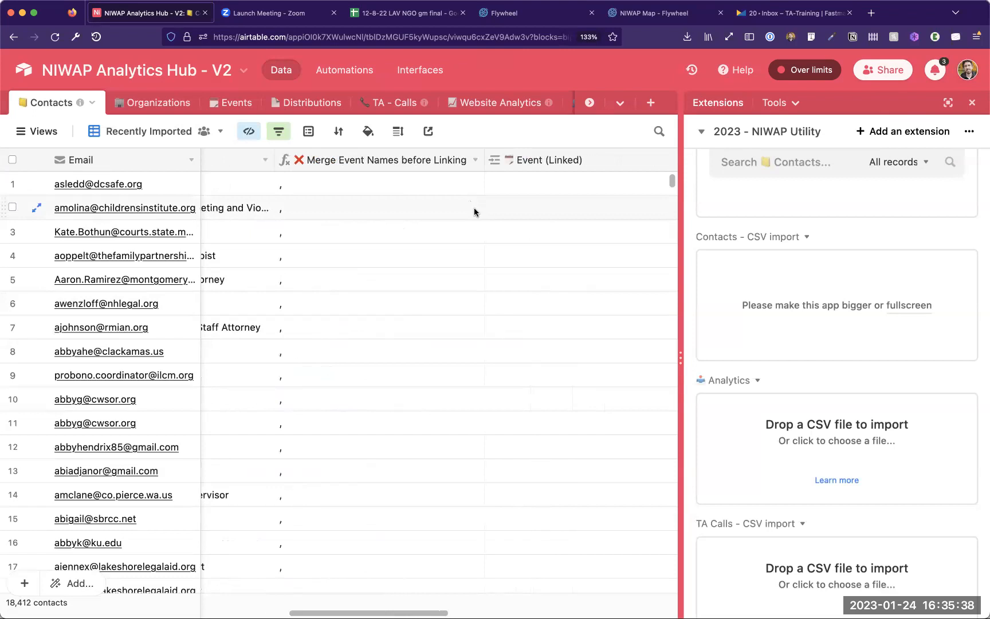
click(474, 160)
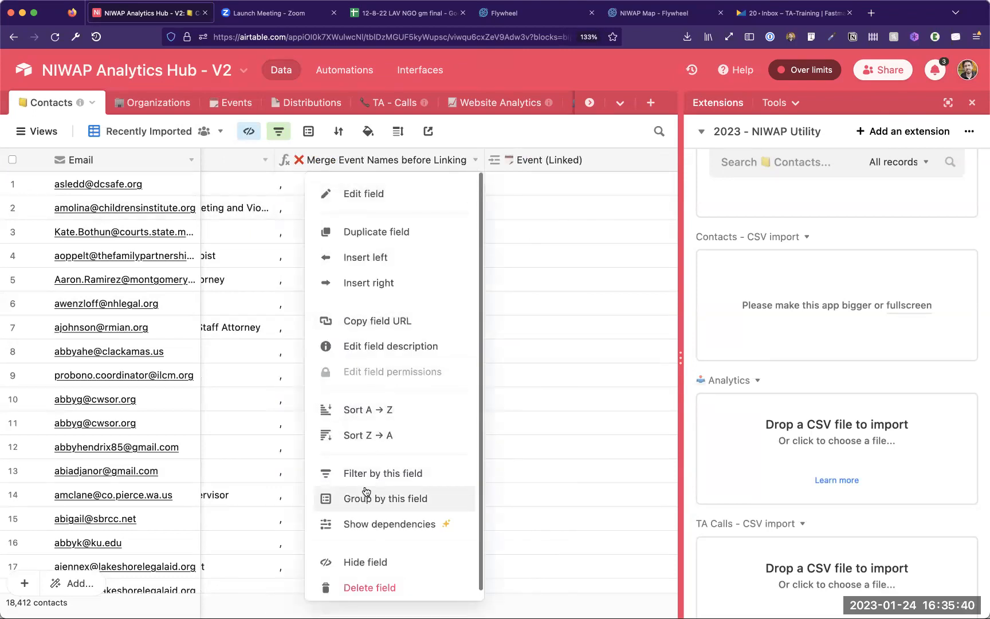
click(357, 567)
Step: Hide the "I -" fields Scope of Event, Event City, Event State, Sponsor(s), Topic(s) and Duration in Hours in the Recently Imported view
scroll(479, 261, right, 10)
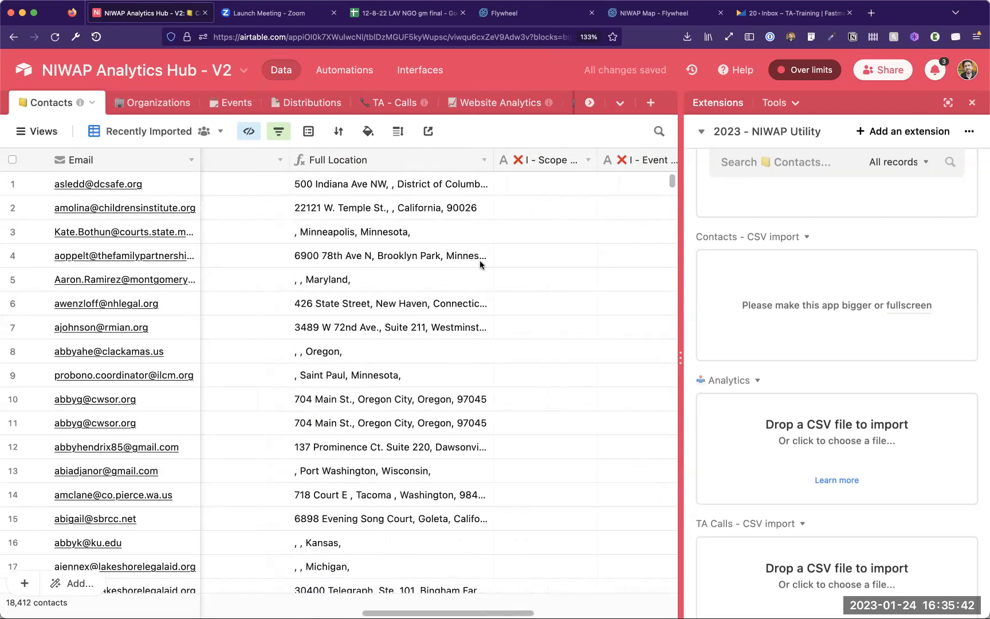
scroll(480, 265, right, 10)
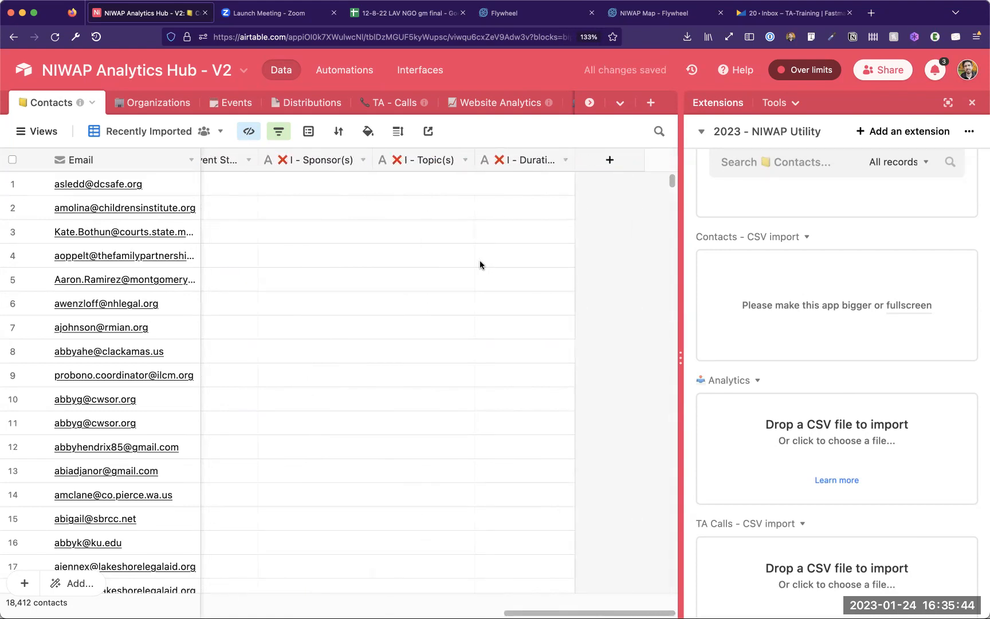
scroll(480, 265, left, 10)
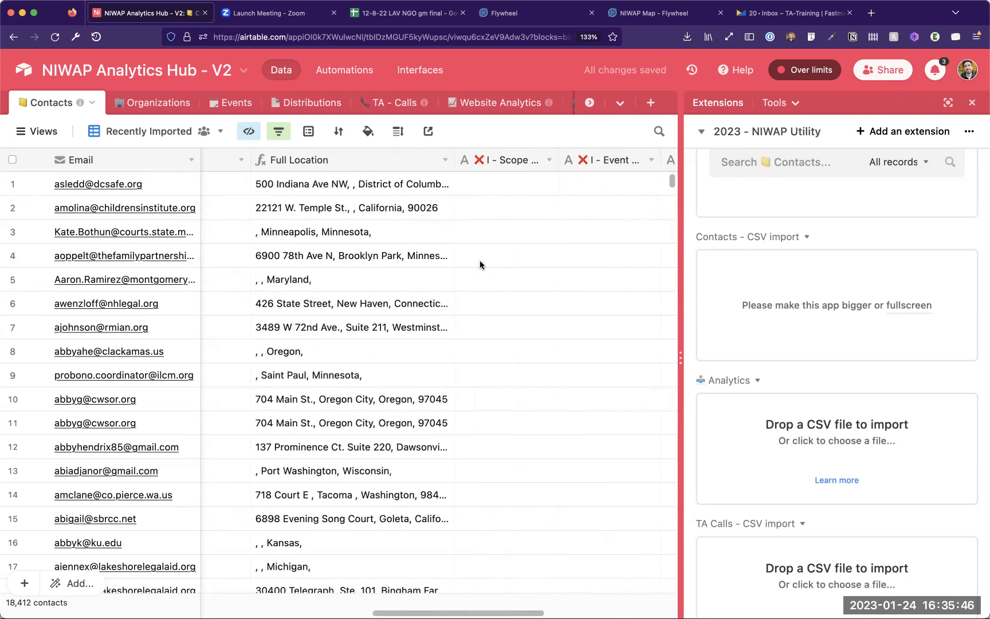
scroll(480, 265, right, 2)
click(249, 132)
scroll(305, 328, down, 5)
scroll(305, 327, down, 6)
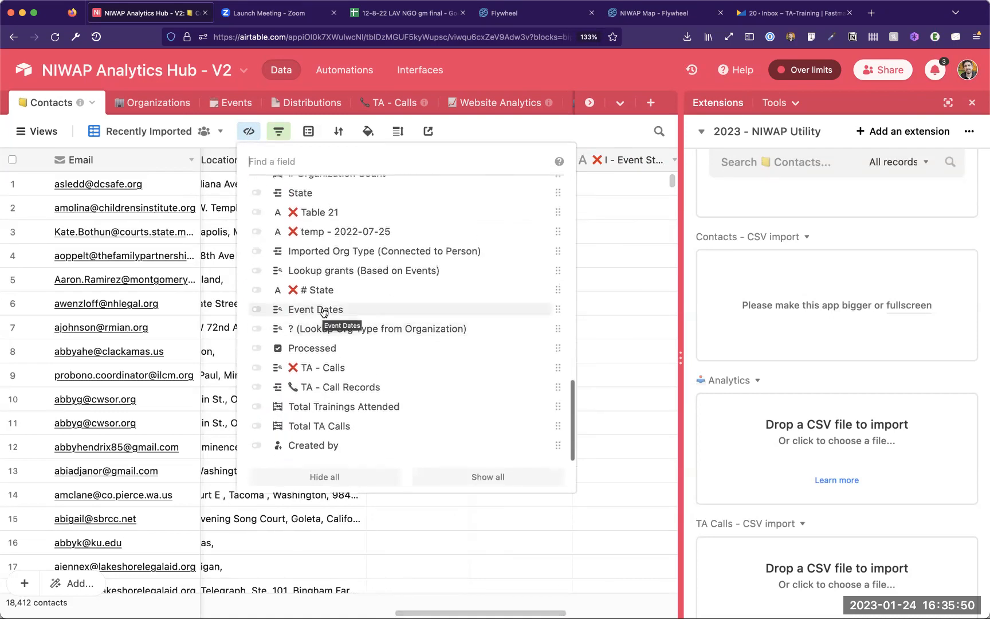
scroll(324, 312, up, 3)
scroll(324, 312, up, 1)
click(257, 296)
scroll(258, 298, up, 3)
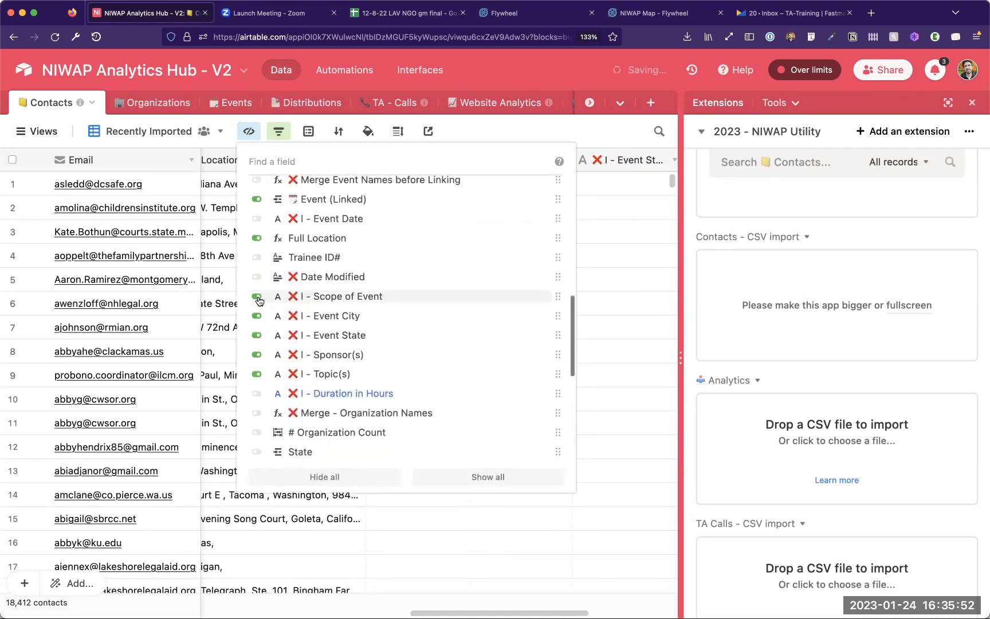
click(258, 316)
click(258, 335)
click(257, 355)
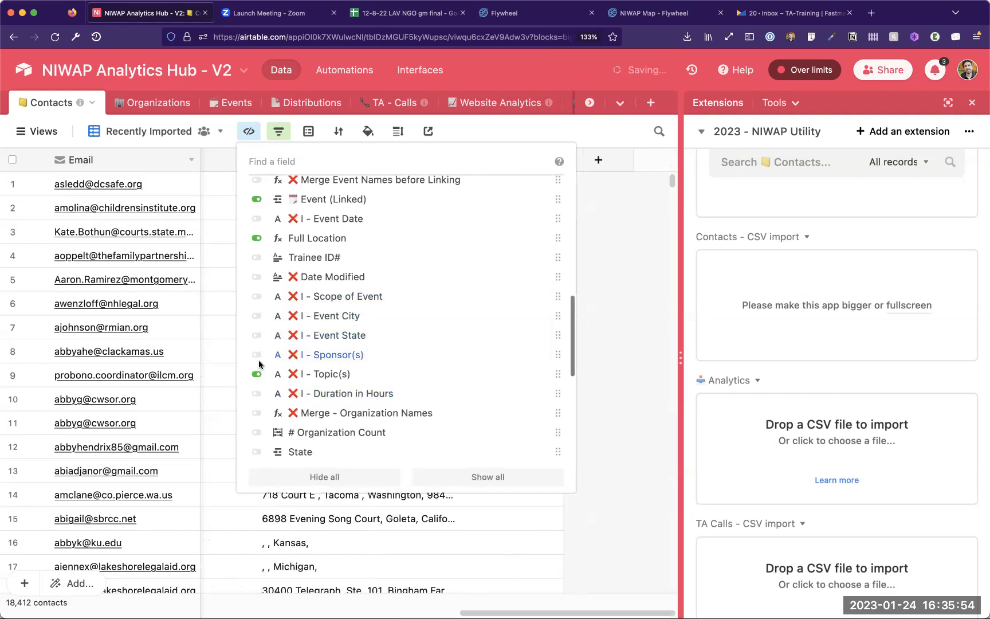
click(302, 374)
Step: Show the "Imported Org Type (Connected to Person)" field in the Recently Imported view of Contacts
scroll(302, 375, down, 6)
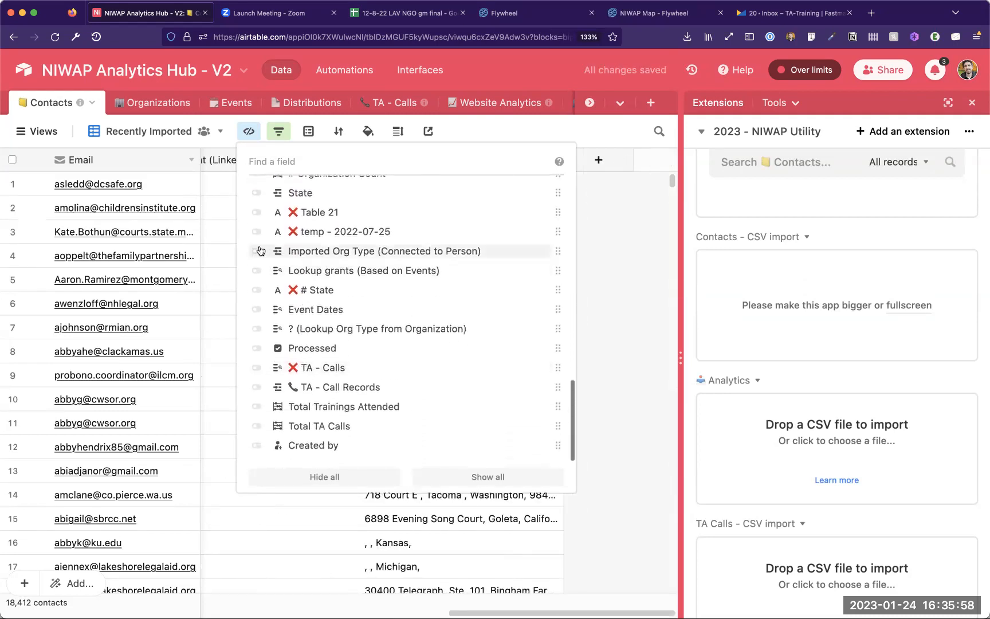
click(257, 252)
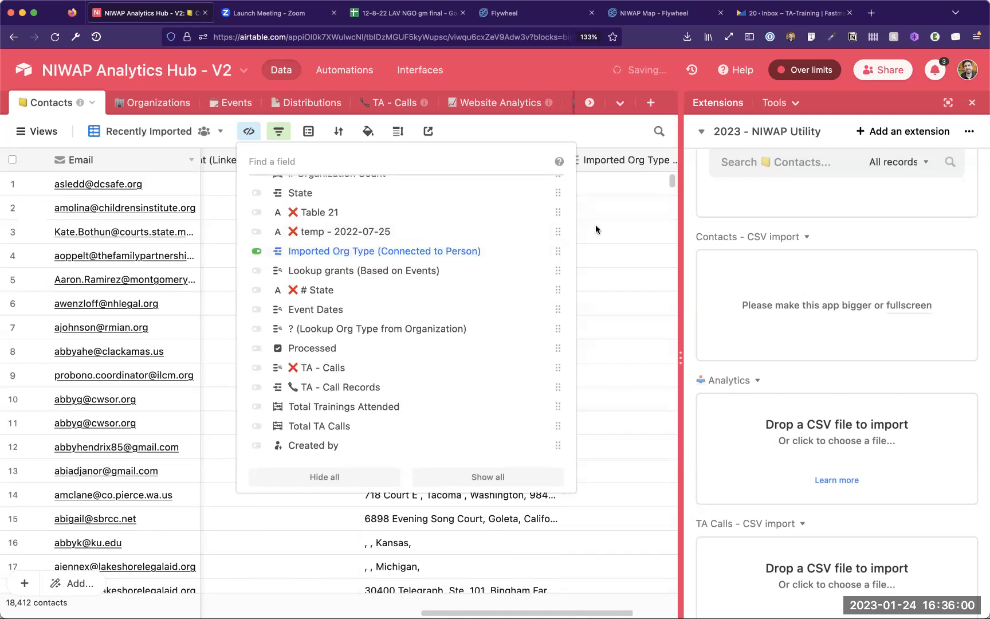
click(621, 220)
scroll(621, 216, right, 3)
click(505, 180)
click(620, 202)
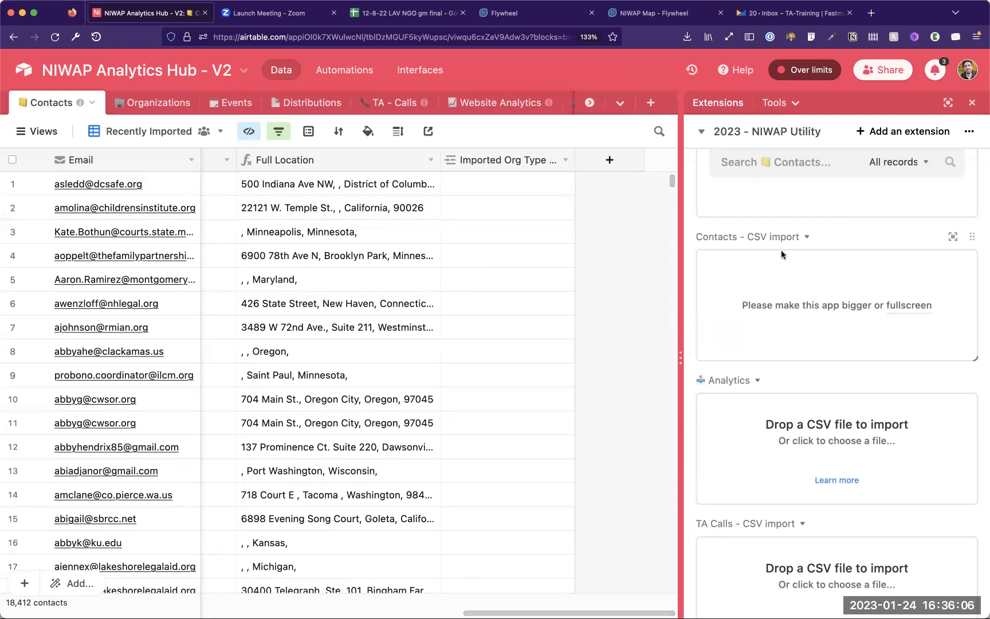
Step: Reopen the Contacts CSV import in full size, include the Imported Org Type field and map it to the Org Type CSV column
click(901, 309)
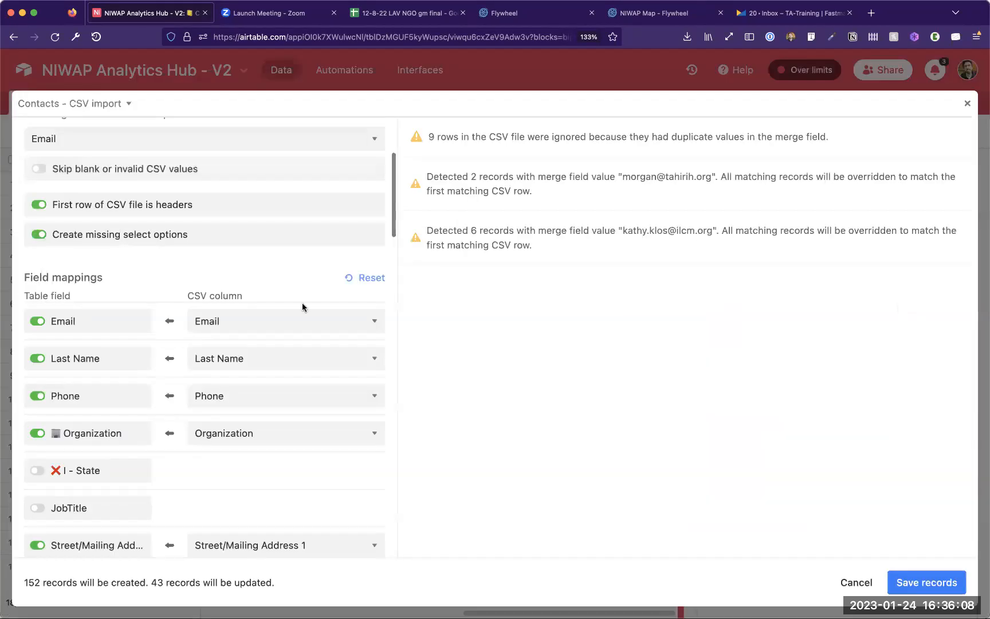
scroll(221, 377, down, 20)
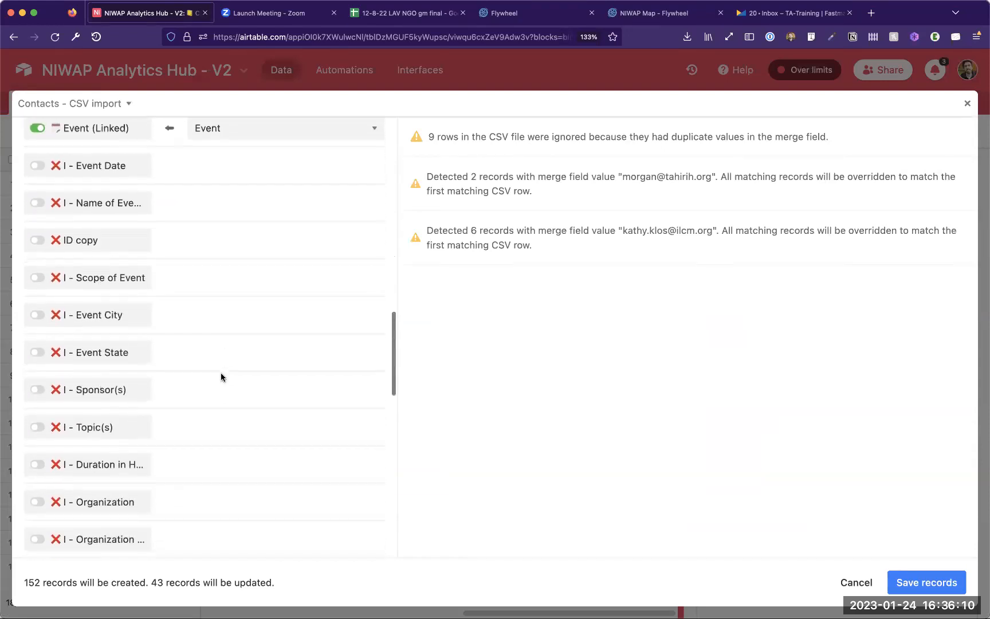
scroll(221, 377, down, 10)
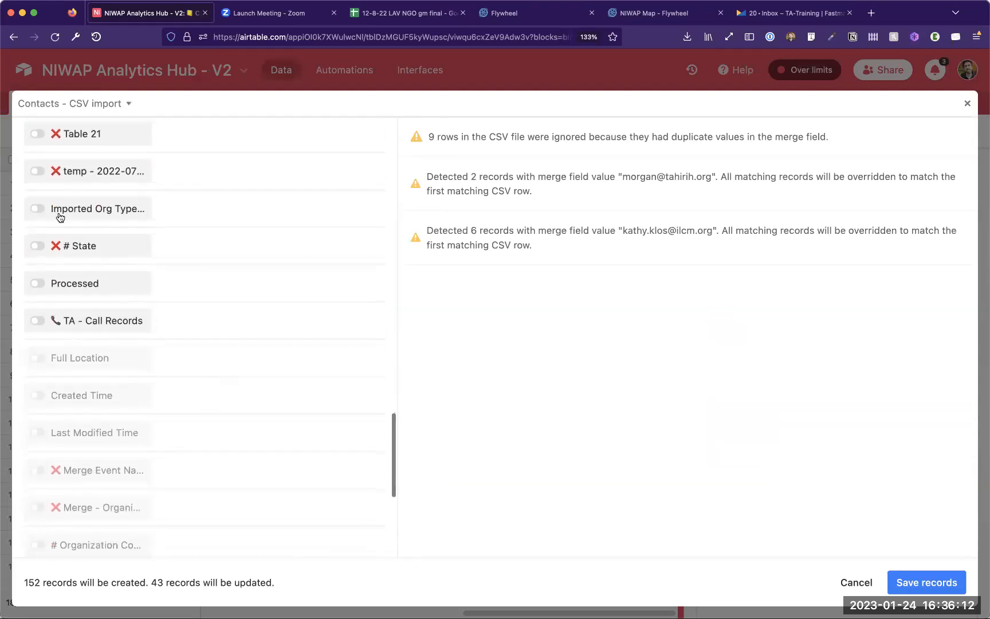
click(63, 209)
click(235, 208)
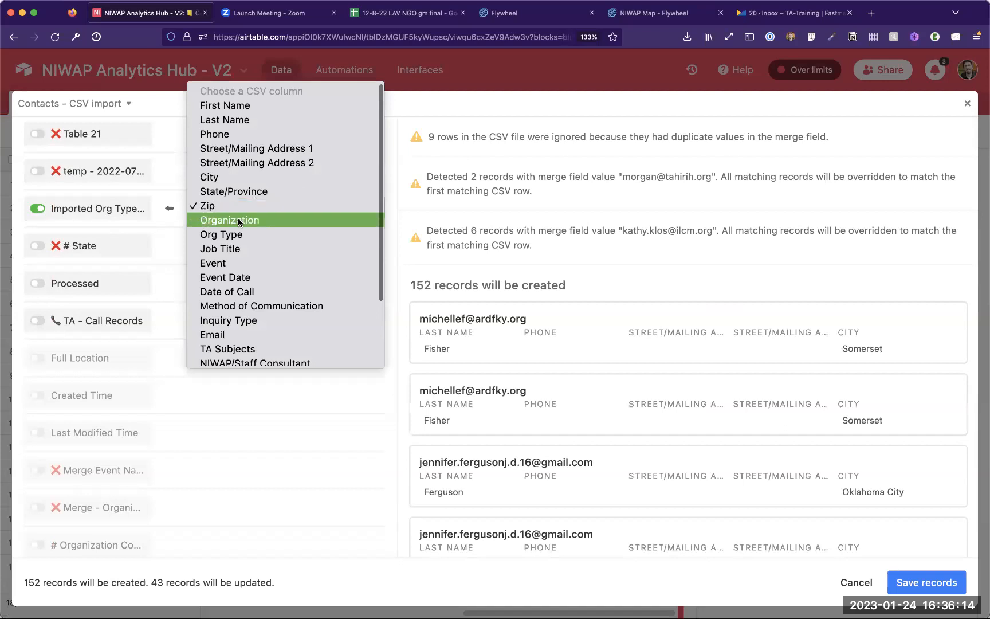
click(239, 234)
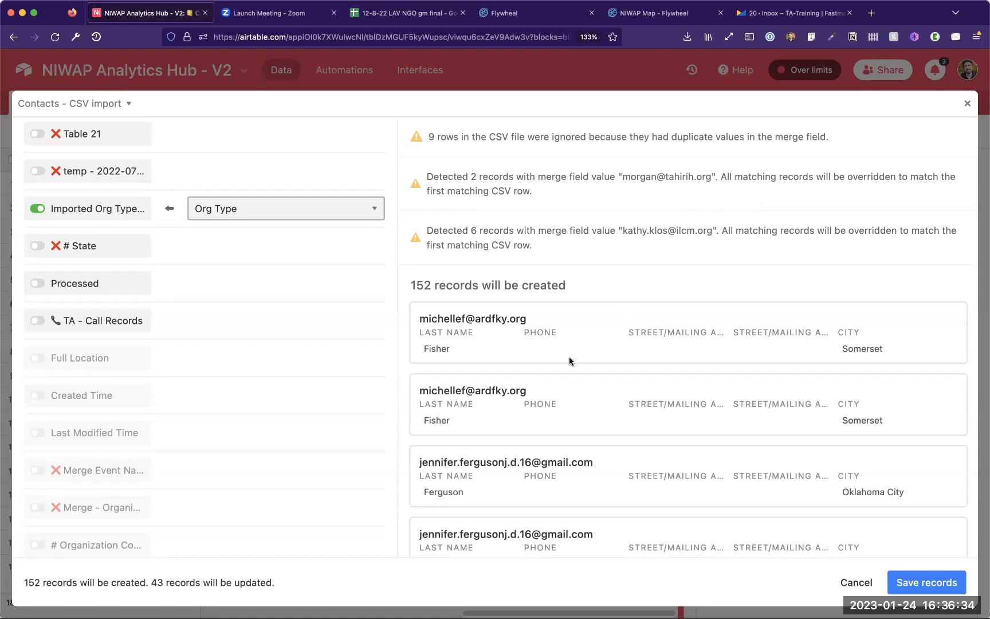
Step: Review the Contacts import preview's records to be created, the merge settings and the field mappings
scroll(570, 361, down, 5)
scroll(570, 361, down, 8)
scroll(570, 361, down, 10)
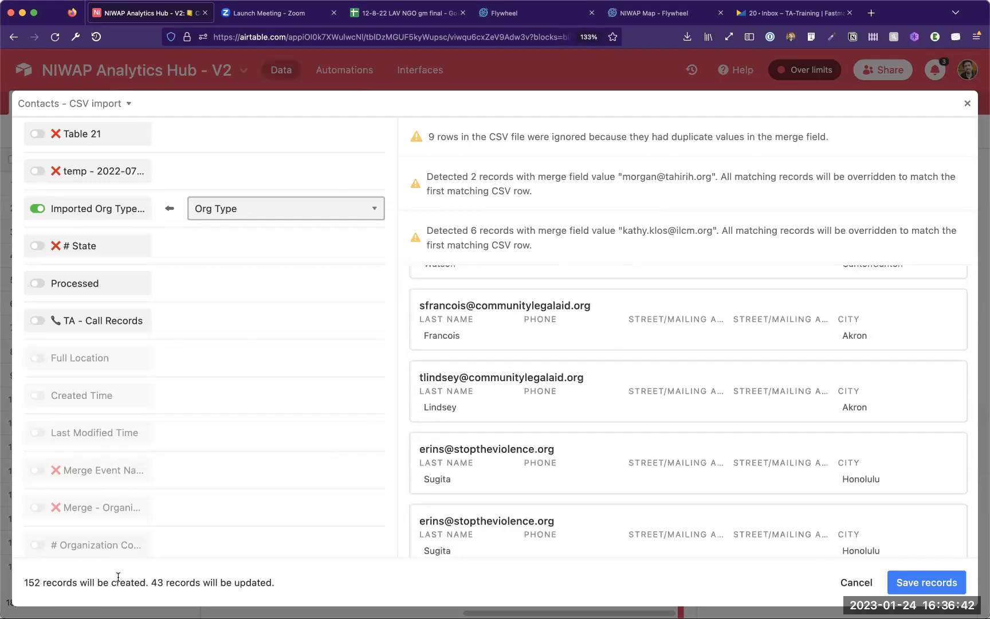
scroll(582, 289, down, 20)
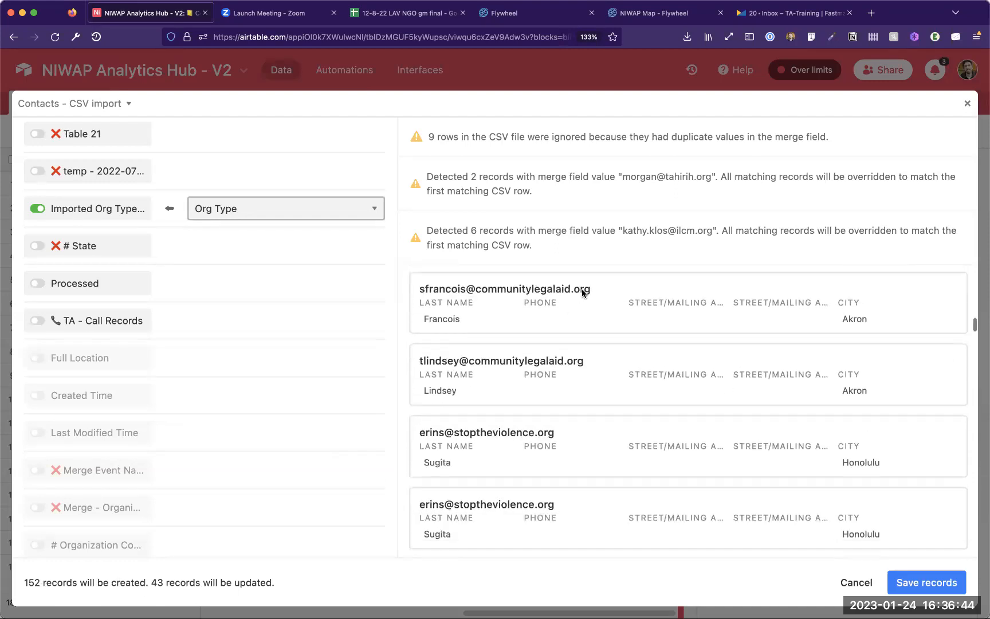
scroll(581, 289, down, 10)
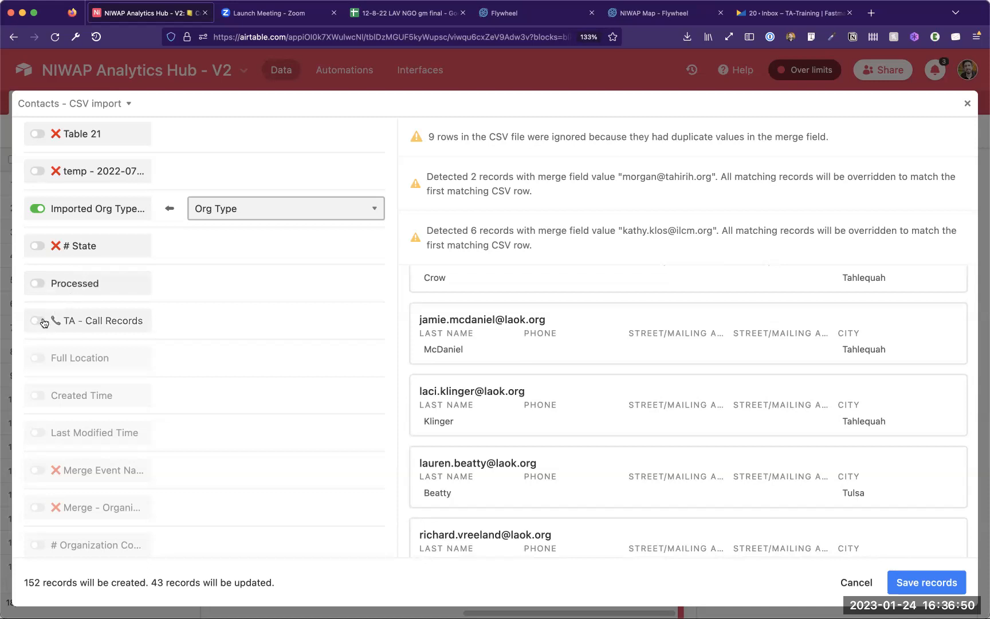
scroll(173, 281, up, 5)
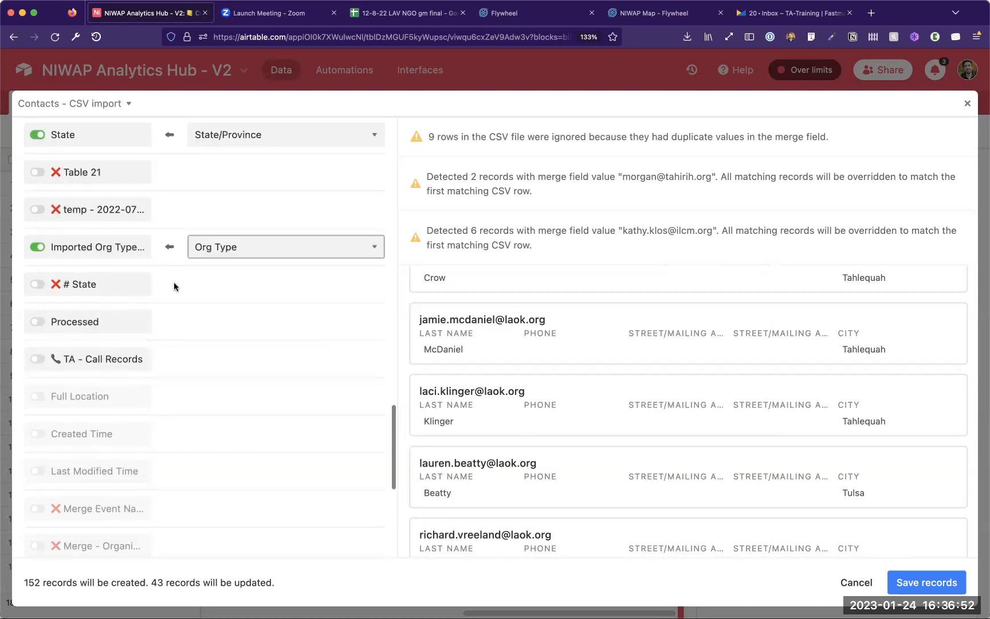
scroll(173, 282, up, 15)
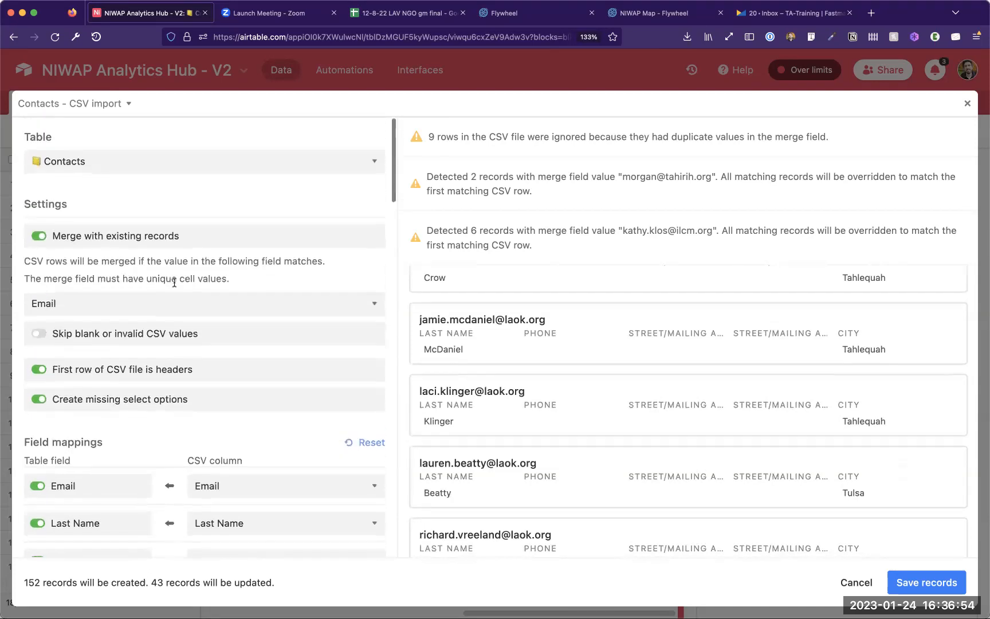
scroll(174, 282, down, 4)
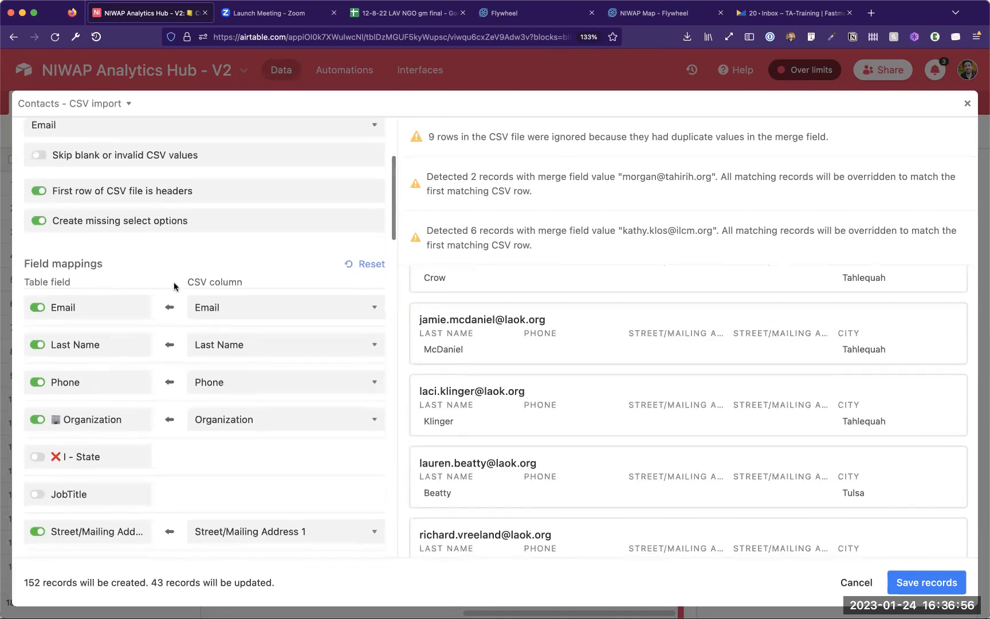
scroll(175, 287, down, 2)
Step: Switch to the 12-8-22 LAV NGO gm final Google Sheet and examine its location, Organization, Org Type and Event columns
click(428, 21)
scroll(372, 191, right, 7)
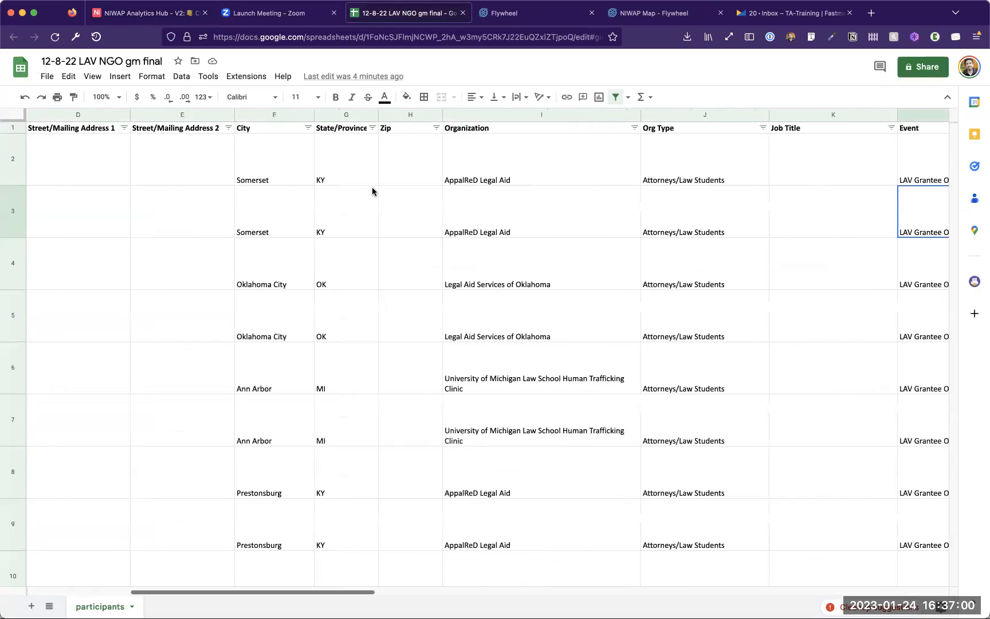
scroll(424, 208, down, 20)
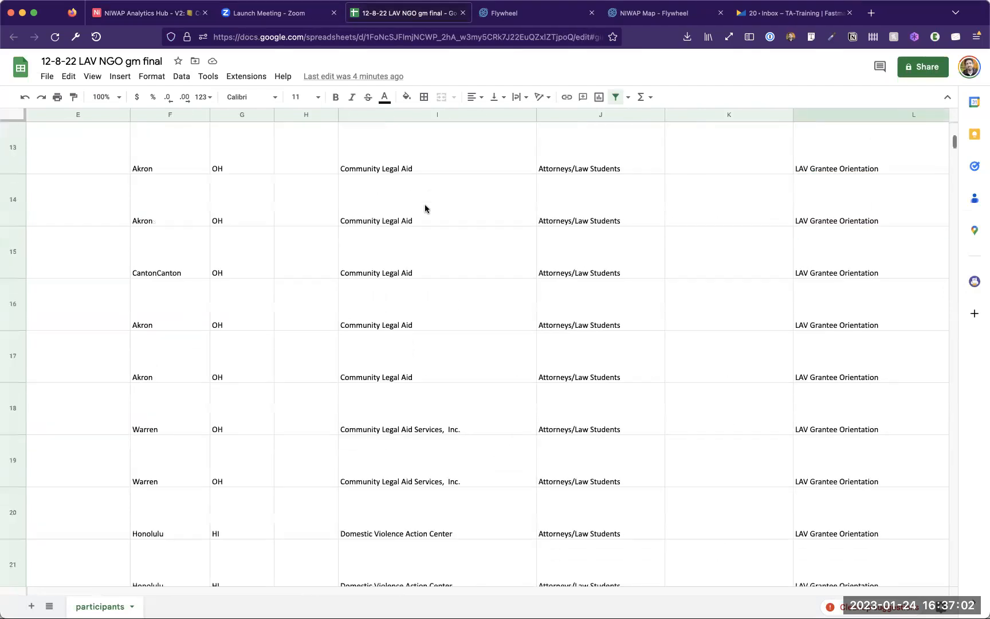
scroll(424, 208, down, 20)
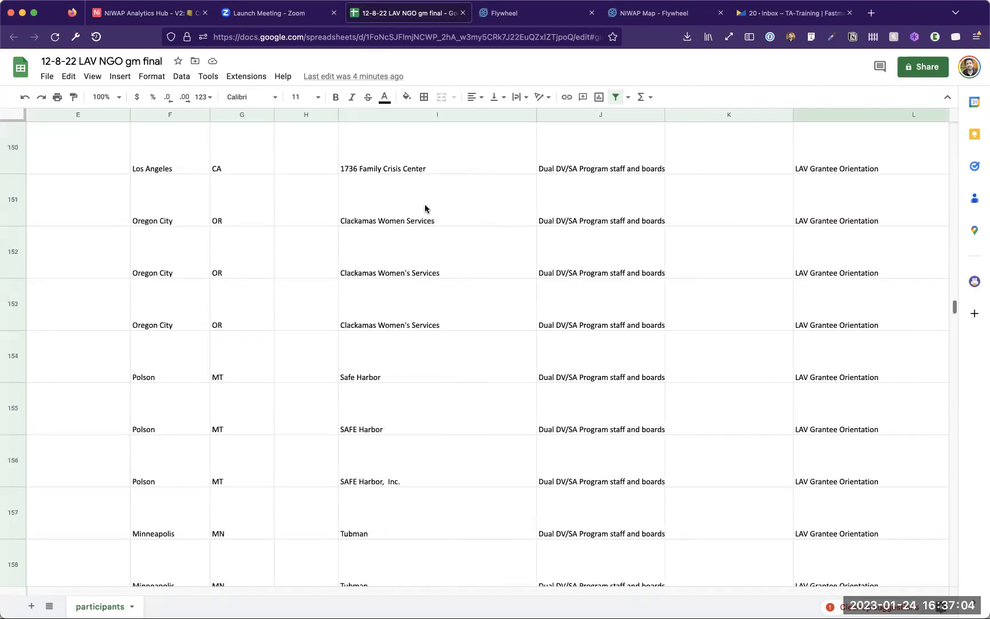
scroll(424, 208, up, 20)
scroll(425, 208, up, 20)
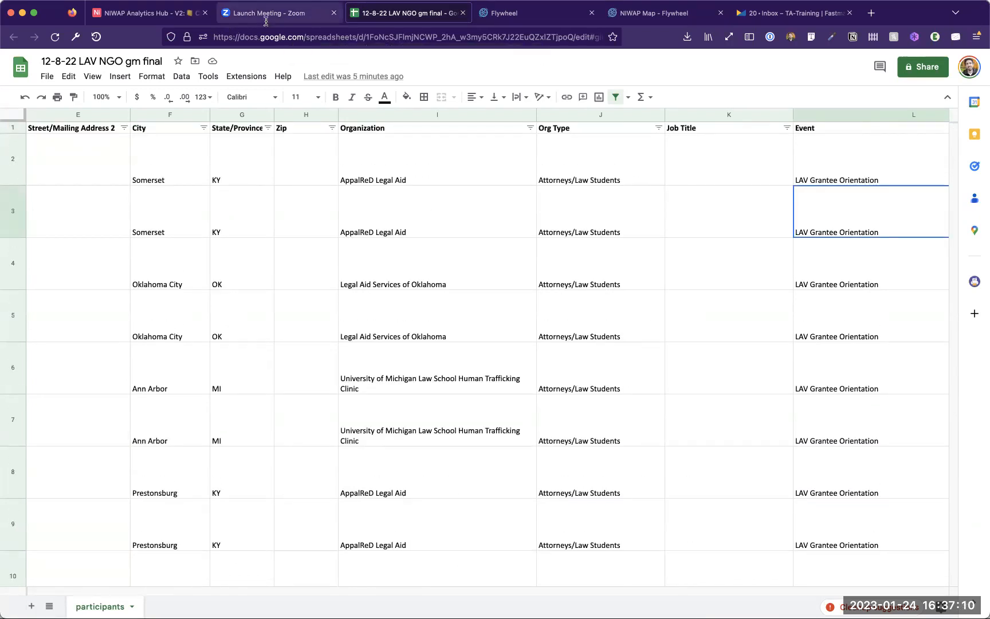
Step: Return to Airtable, check the remaining field mappings and save the records of the Contacts CSV import
click(148, 9)
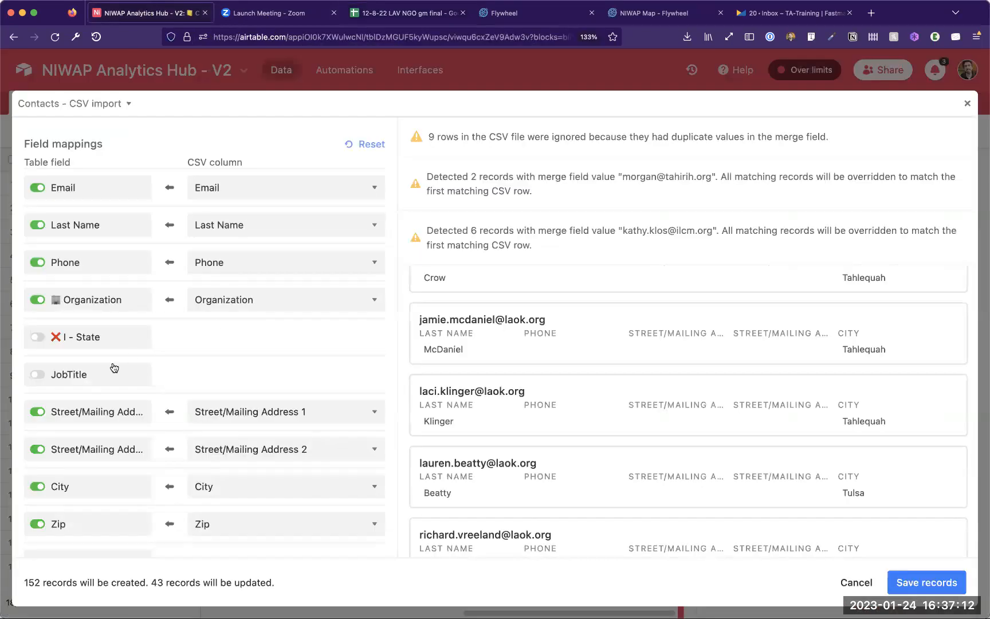
scroll(238, 372, down, 4)
scroll(239, 372, down, 8)
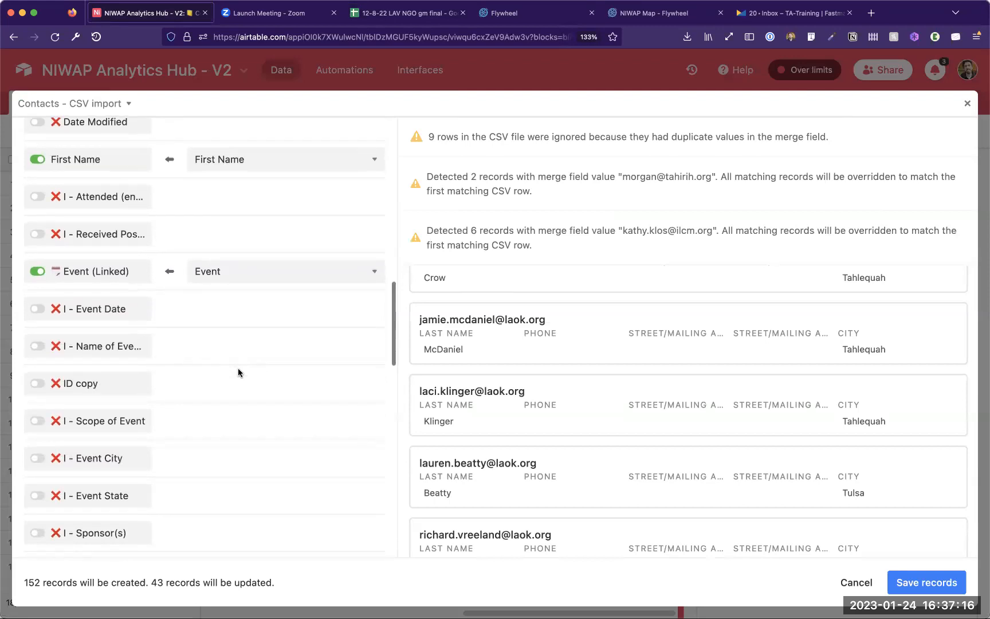
click(909, 585)
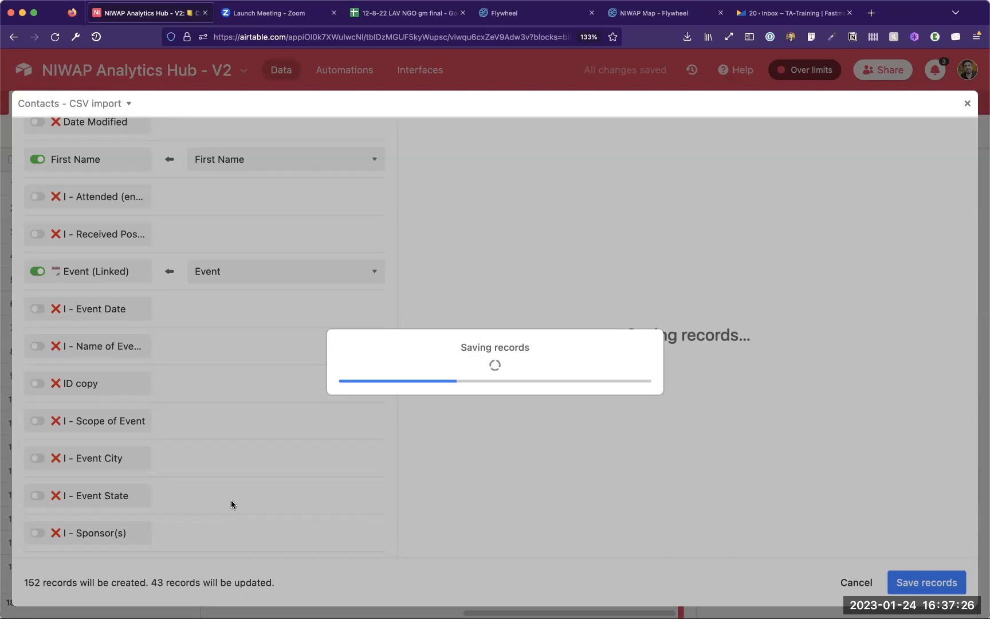
Step: Switch to the participants Google Sheet and examine the call columns from Date of Call through TA Subjects and Interns
click(423, 15)
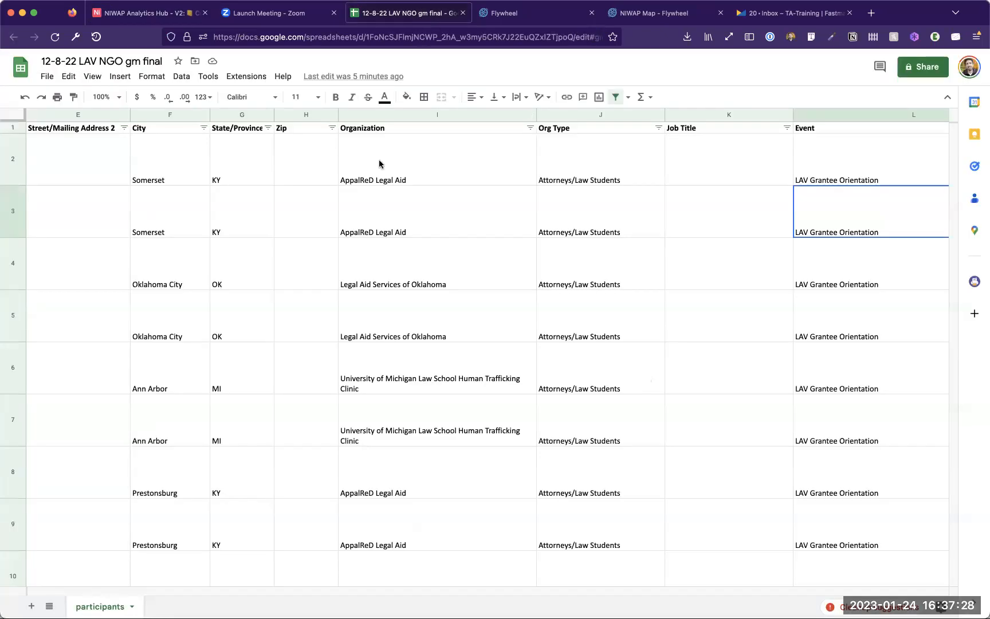
scroll(378, 163, right, 10)
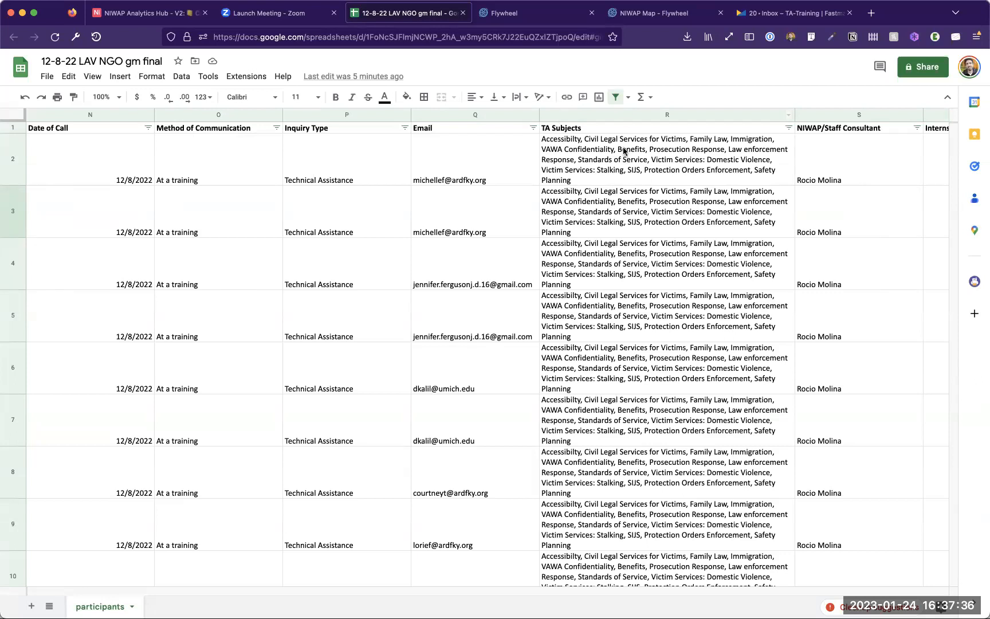
scroll(624, 166, right, 2)
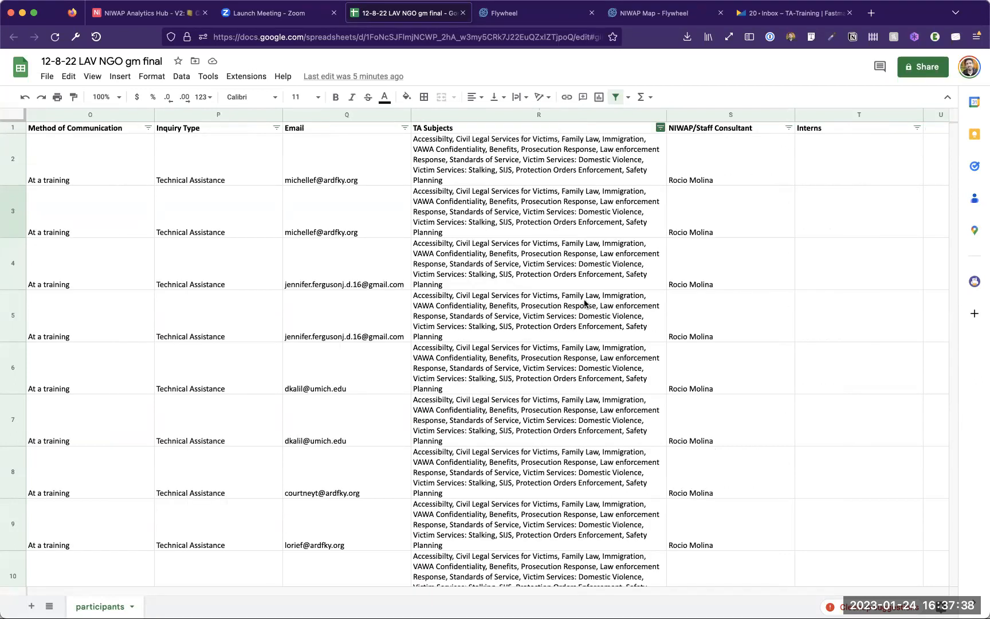
Step: Return to Airtable and change the Recently Imported view's filter field to Last Modified Time
click(150, 13)
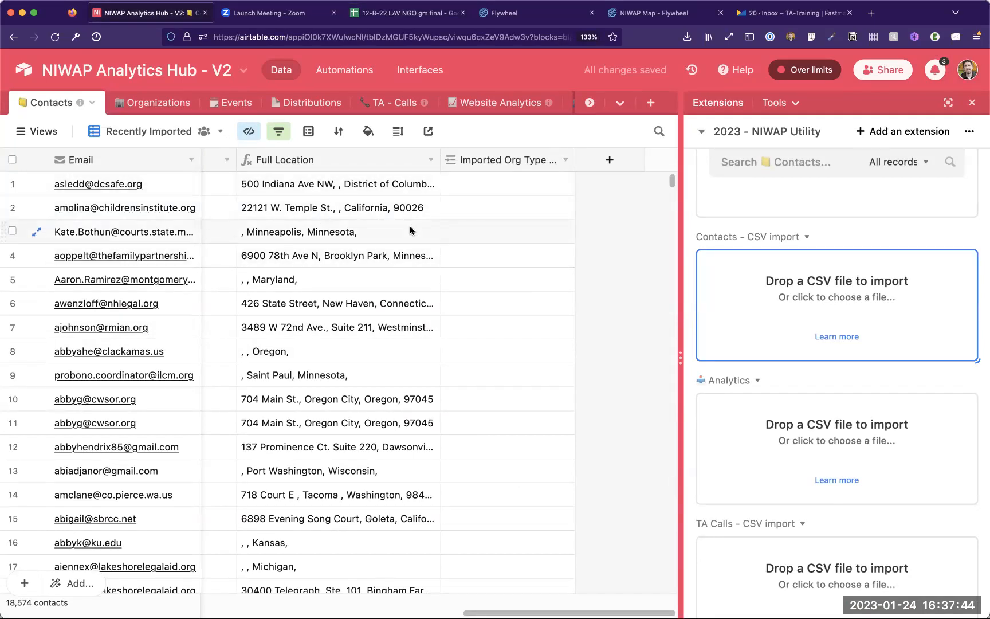
scroll(461, 304, left, 5)
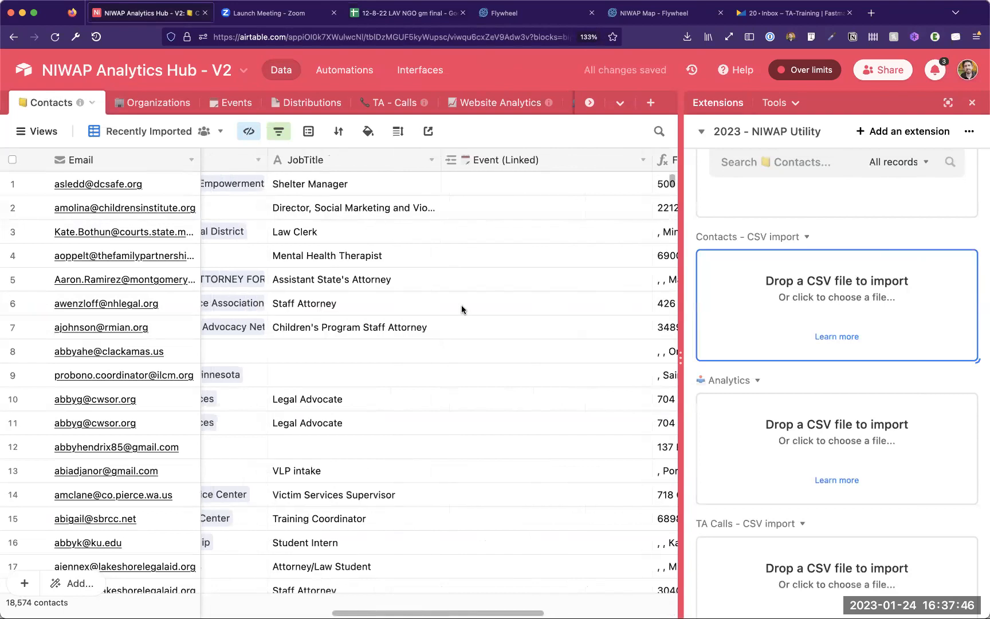
click(279, 131)
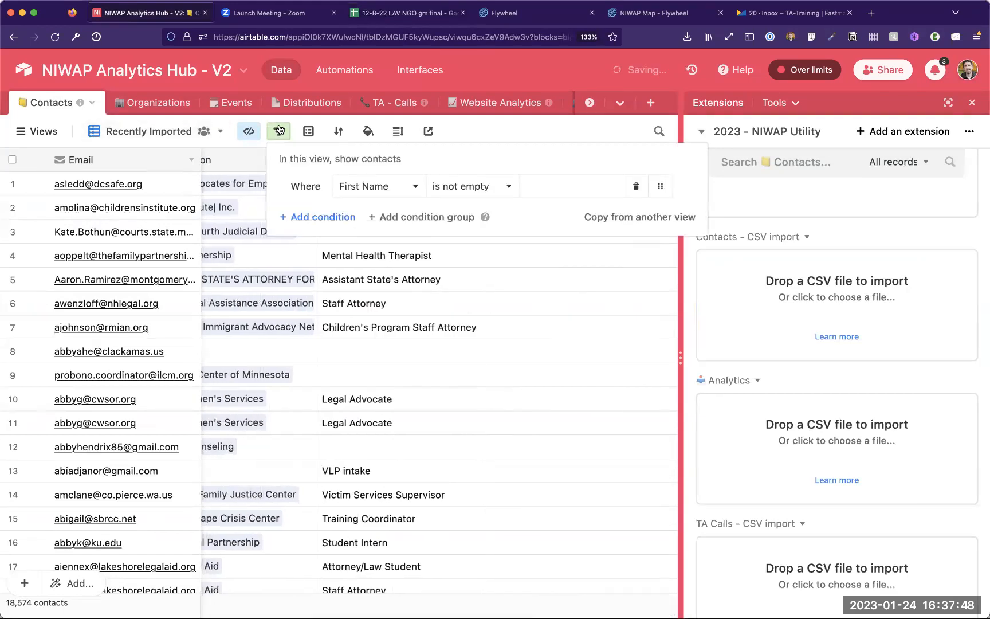
click(279, 131)
click(279, 130)
click(355, 186)
text(las)
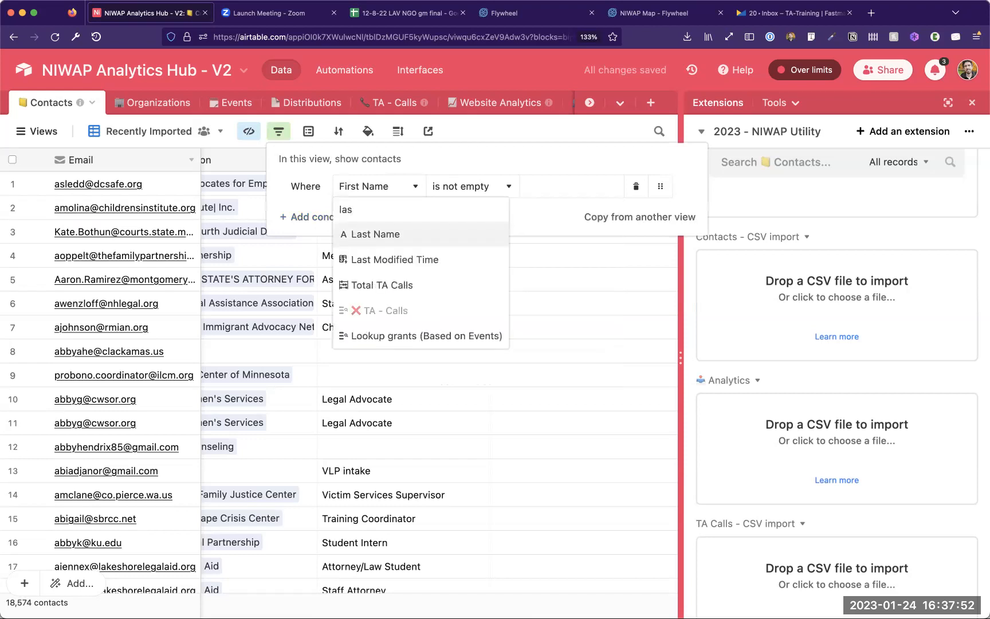
click(378, 259)
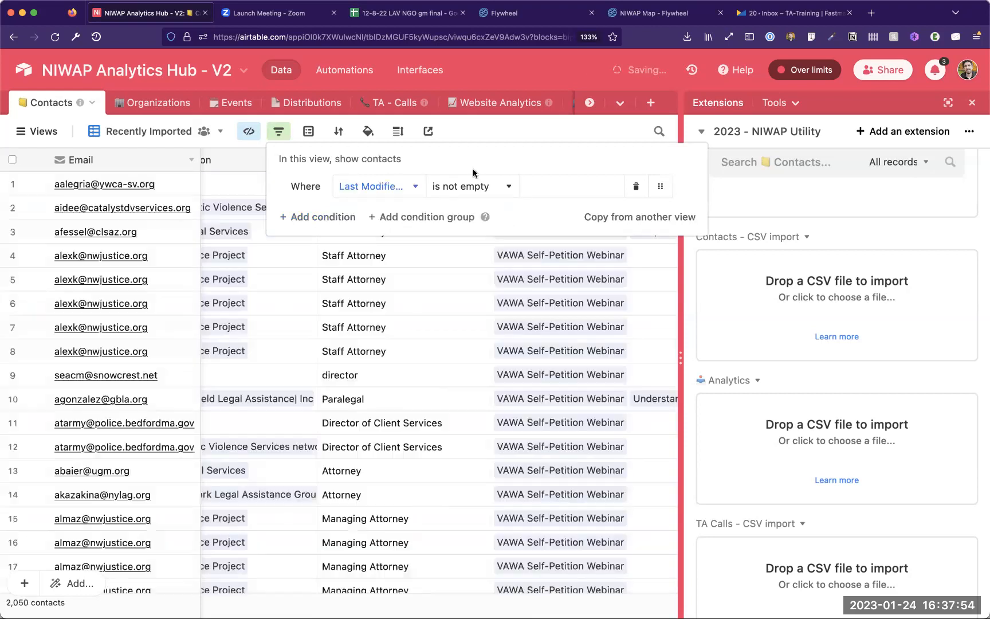
Step: Set the view's filter condition to "is on or after" one week ago
click(474, 187)
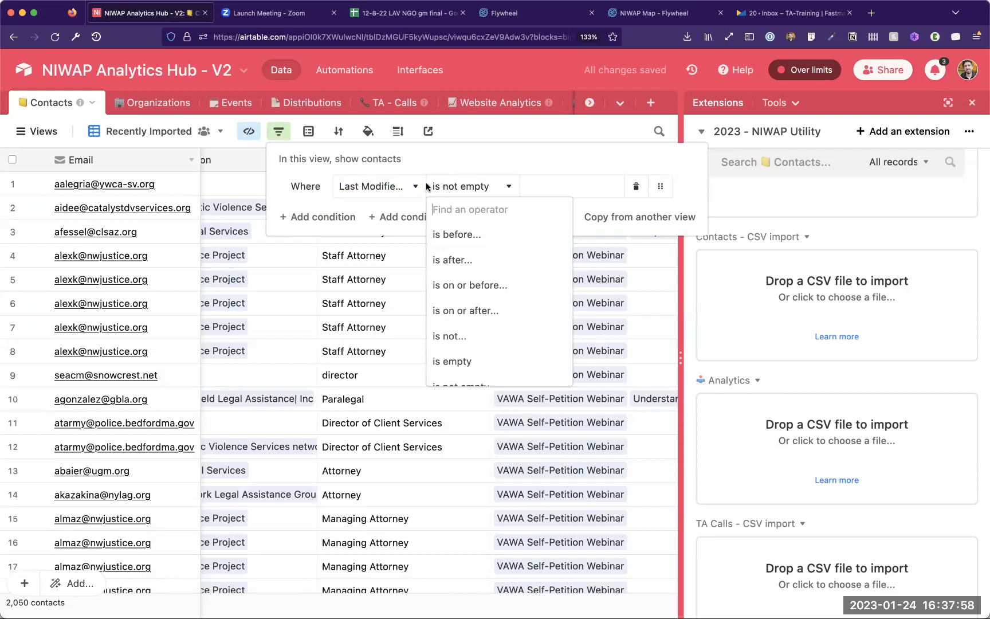
click(492, 311)
click(541, 187)
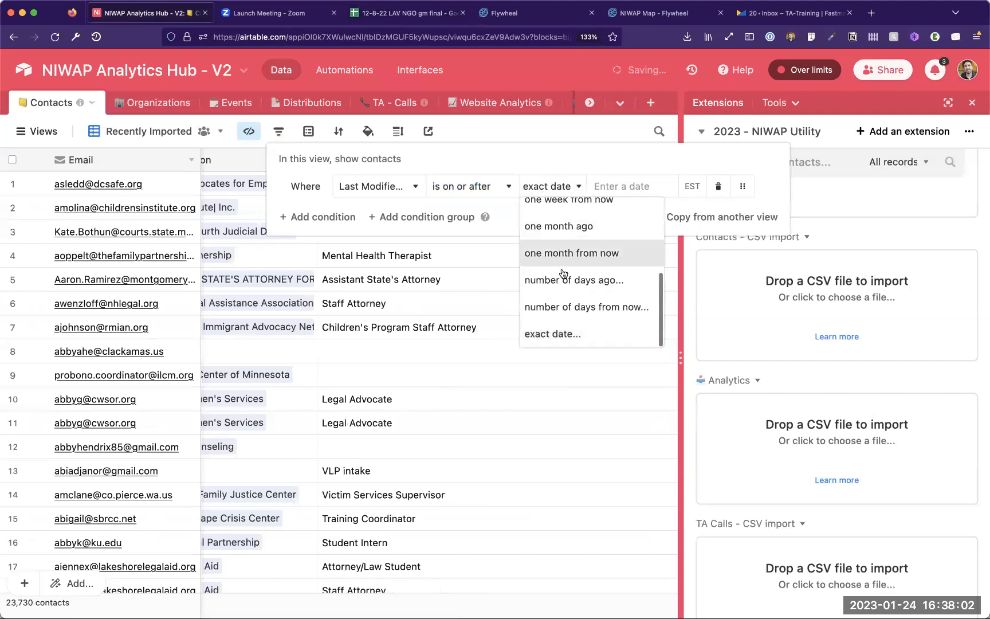
scroll(564, 295, up, 4)
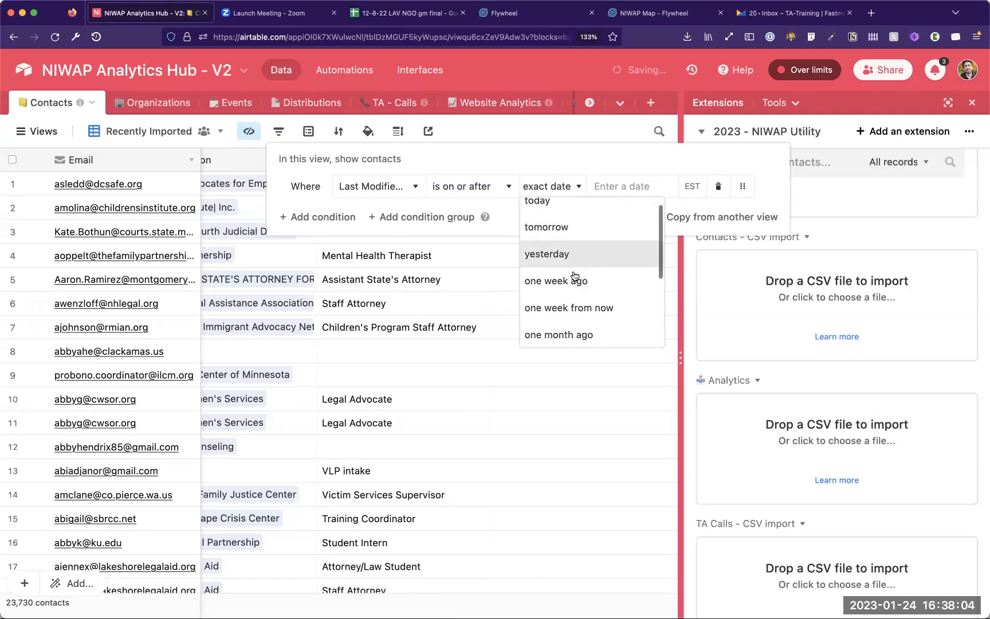
click(575, 278)
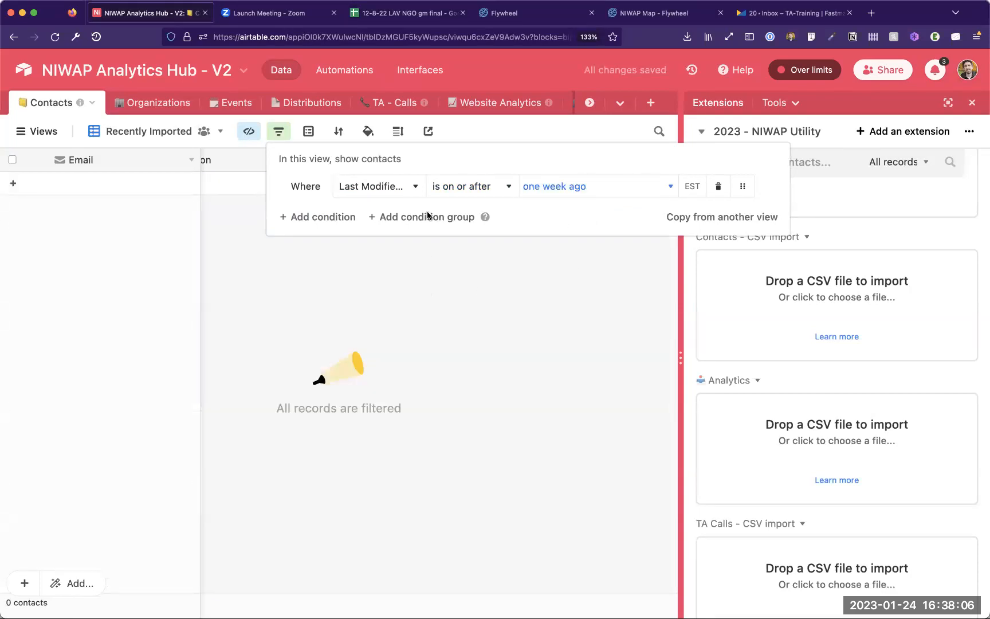
click(492, 285)
scroll(425, 291, left, 10)
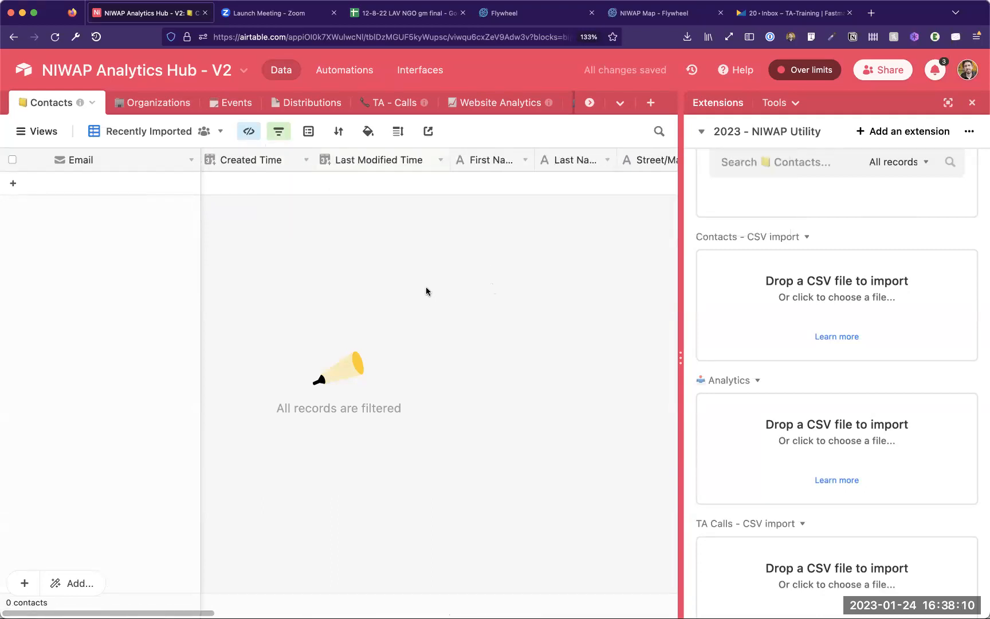
Step: Change the Recently Imported view's filter field to Created Time
click(279, 131)
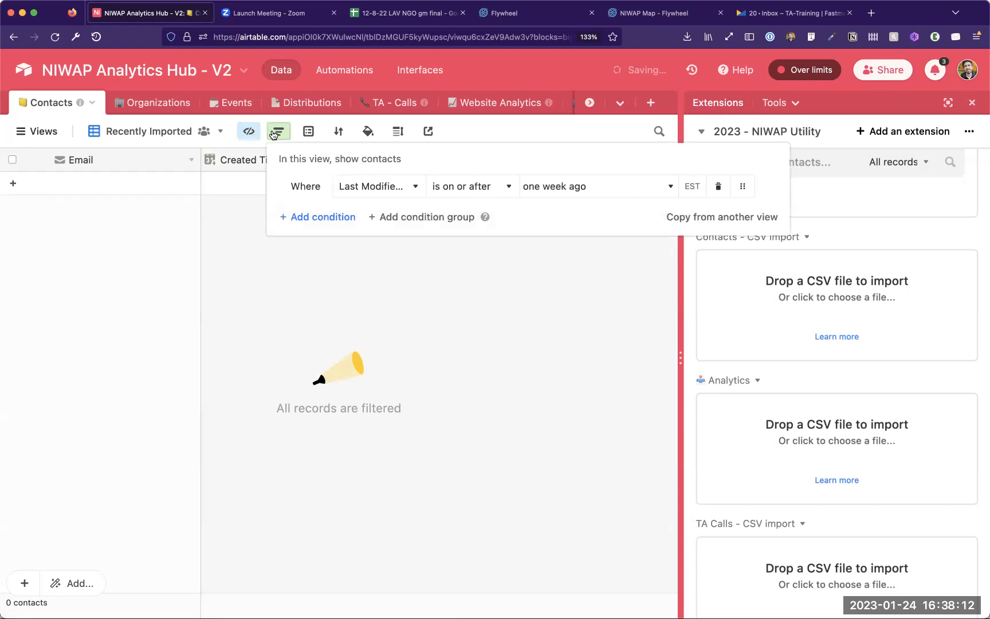
click(415, 187)
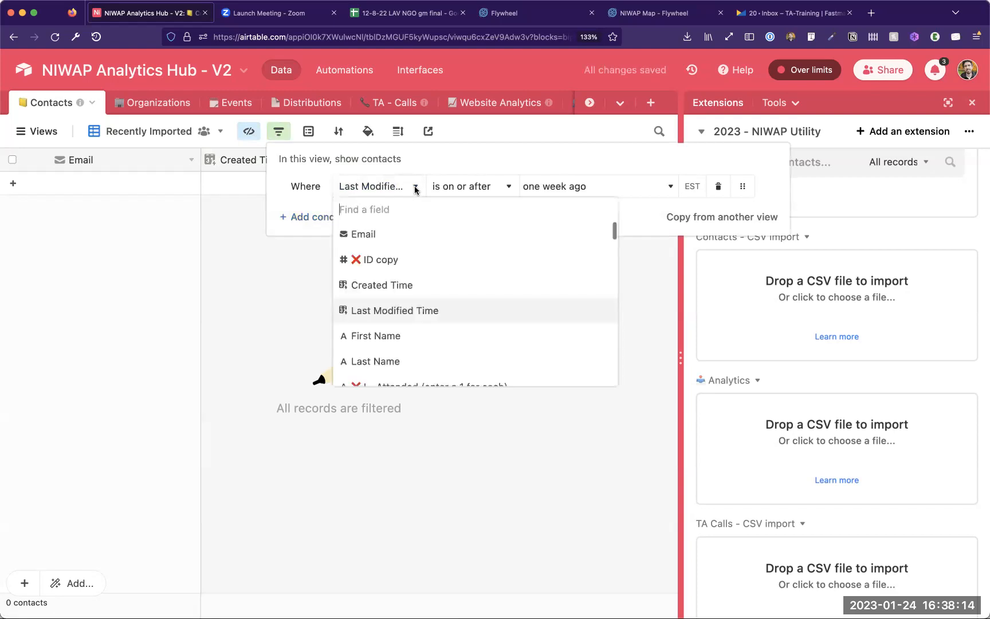
click(405, 286)
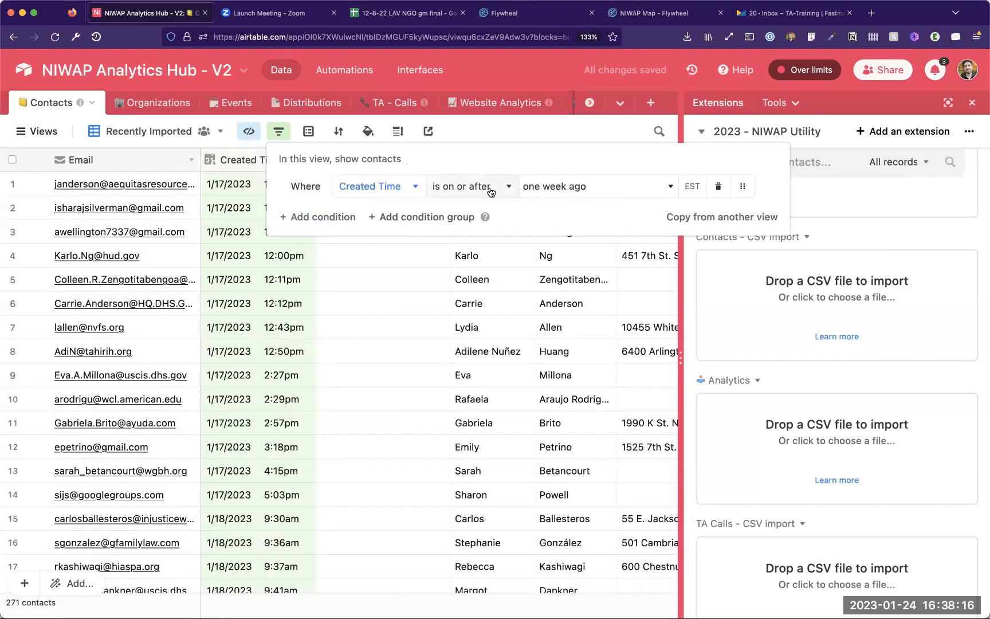
click(500, 310)
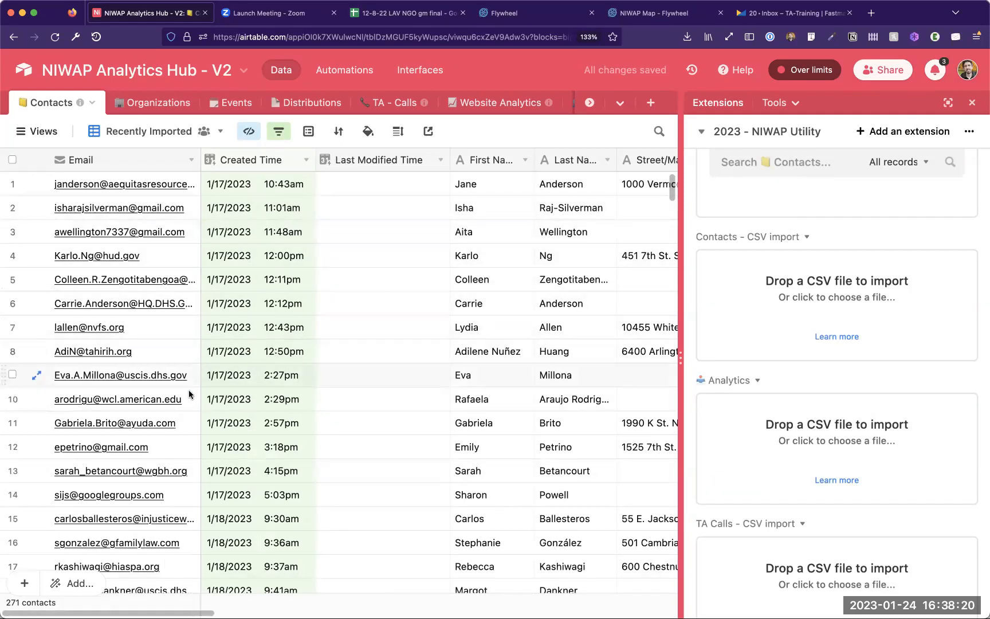
Step: Look through the filtered contacts and their Created Time values to check the newly imported records
scroll(191, 395, down, 2)
scroll(191, 394, down, 20)
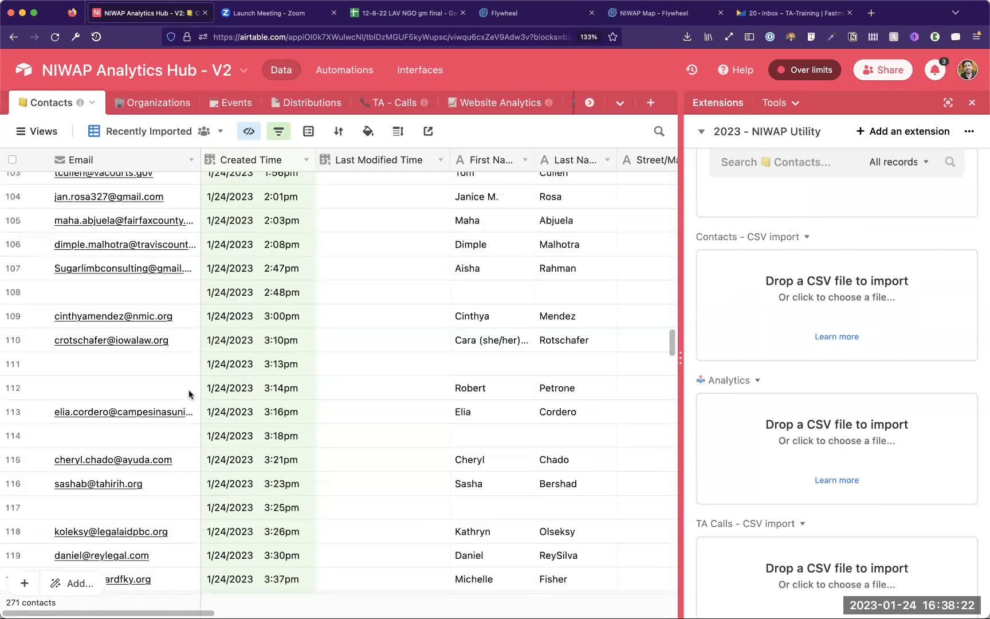
scroll(191, 394, down, 20)
scroll(191, 394, up, 10)
scroll(191, 394, up, 20)
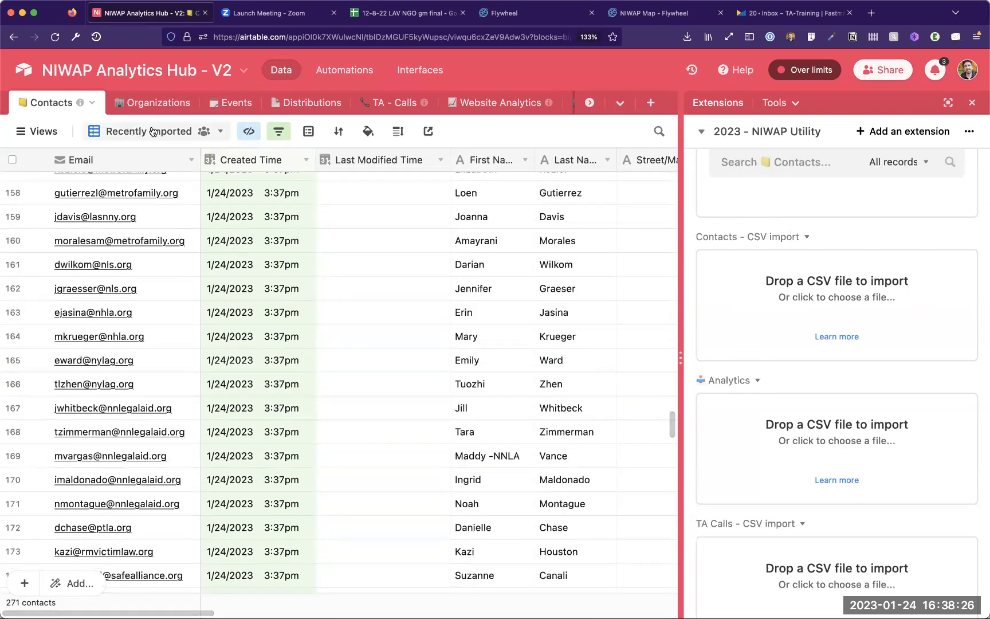
scroll(239, 171, up, 20)
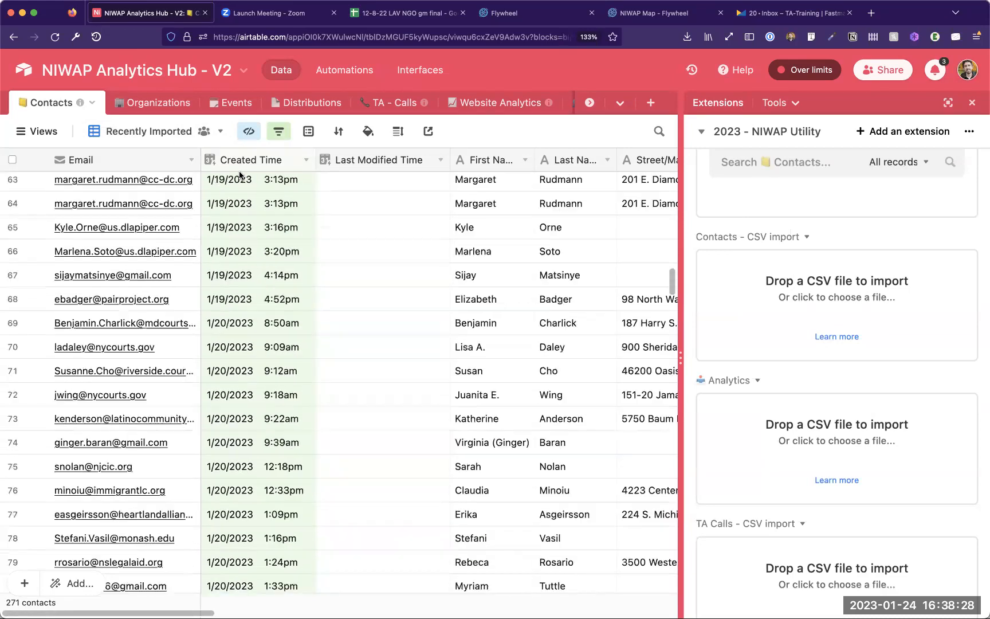
scroll(239, 175, up, 8)
scroll(270, 190, down, 5)
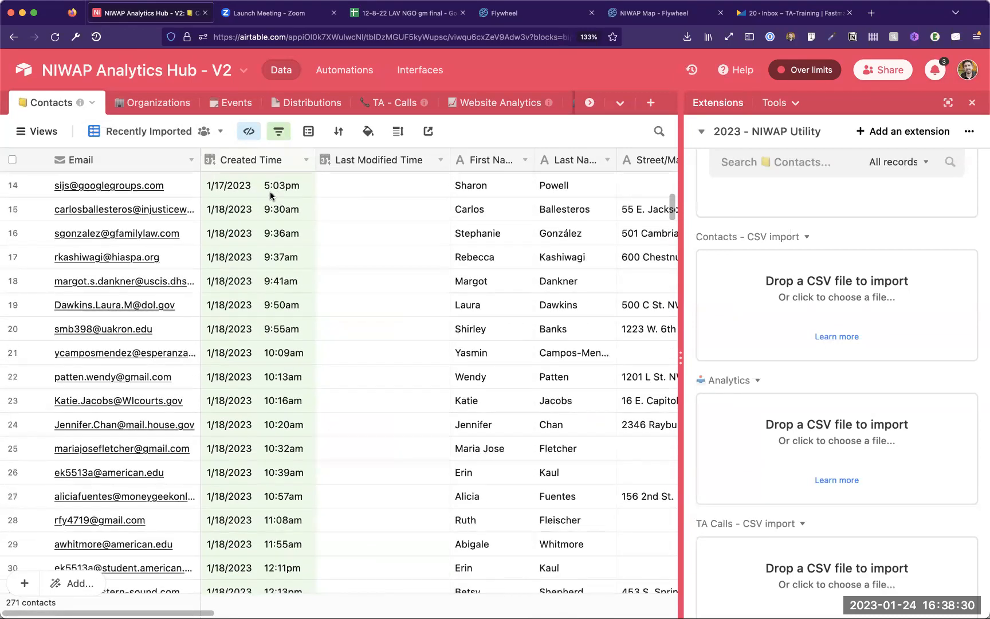
scroll(269, 247, up, 5)
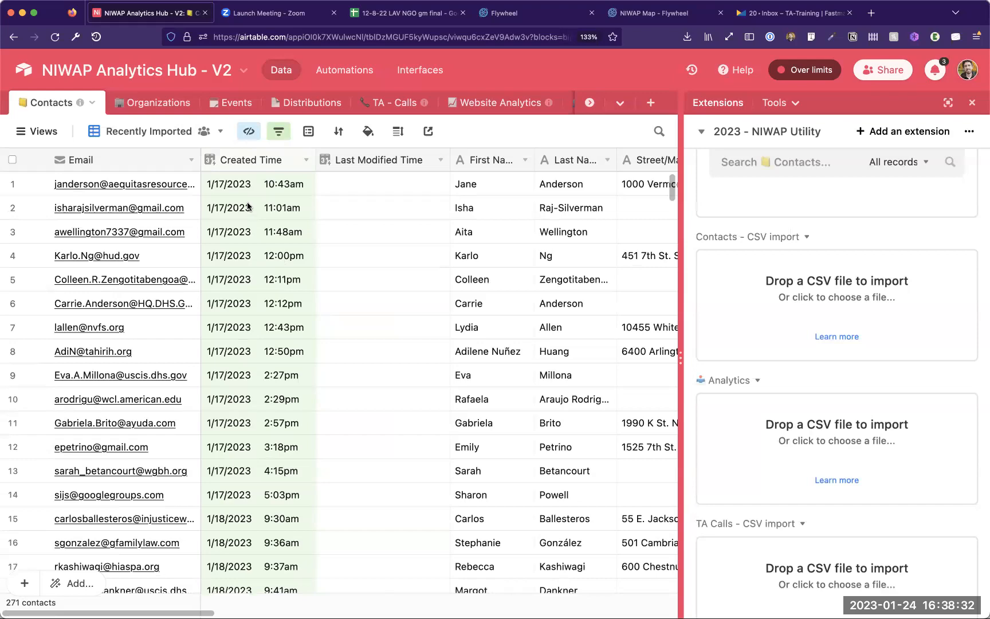
Step: Scan the remaining Recently Imported contacts by Created Time and show the table's list of views
scroll(256, 393, down, 7)
scroll(256, 389, down, 20)
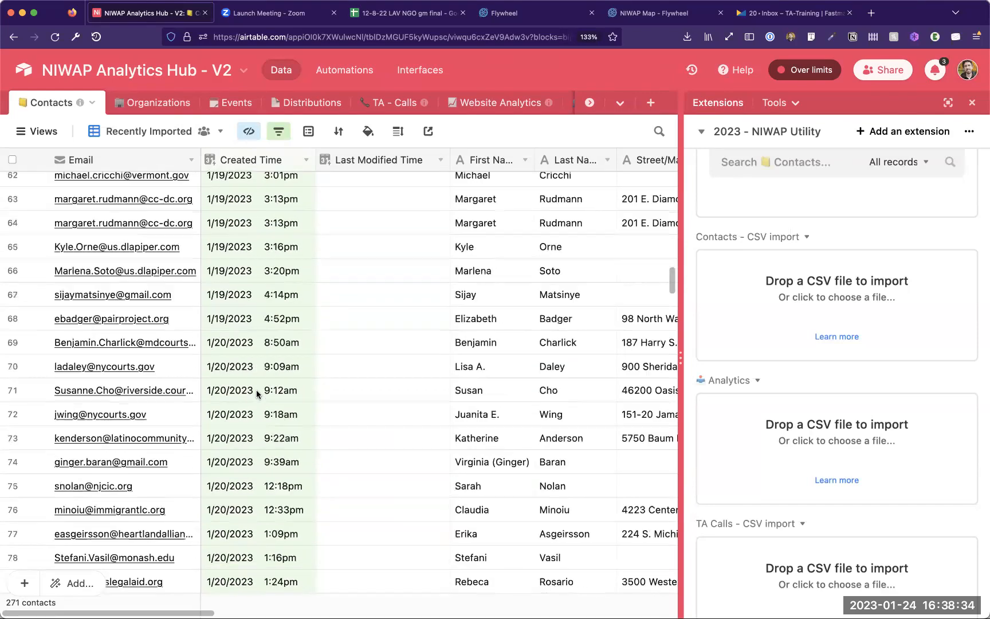
scroll(256, 390, down, 20)
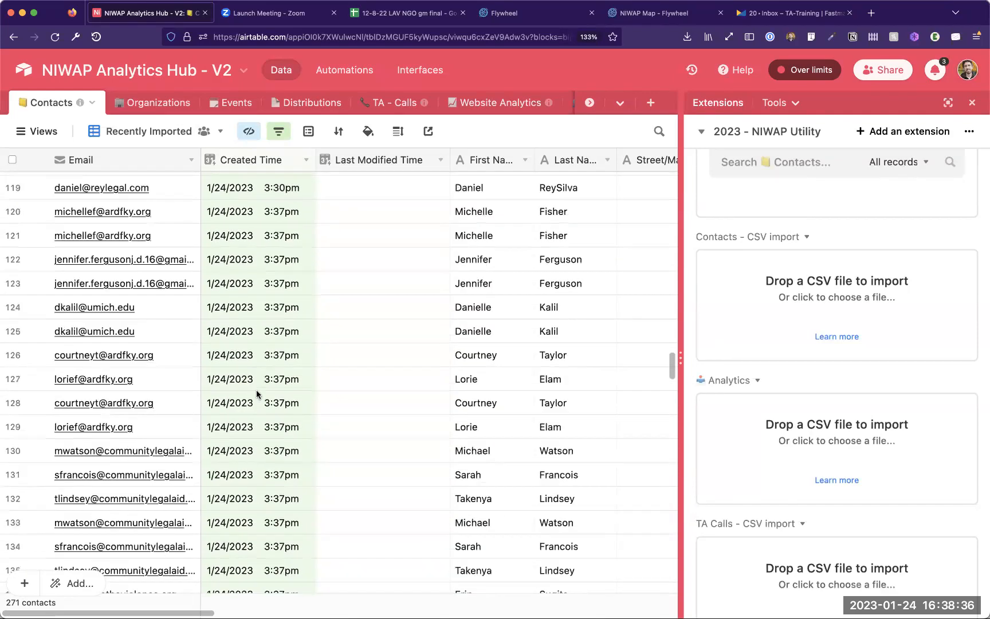
scroll(256, 390, down, 6)
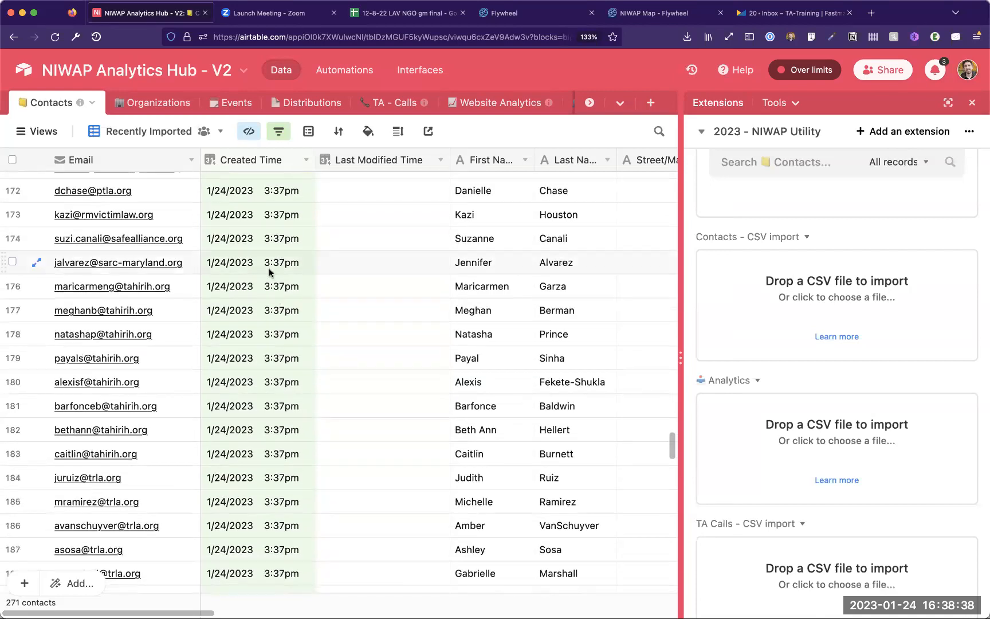
scroll(322, 266, up, 20)
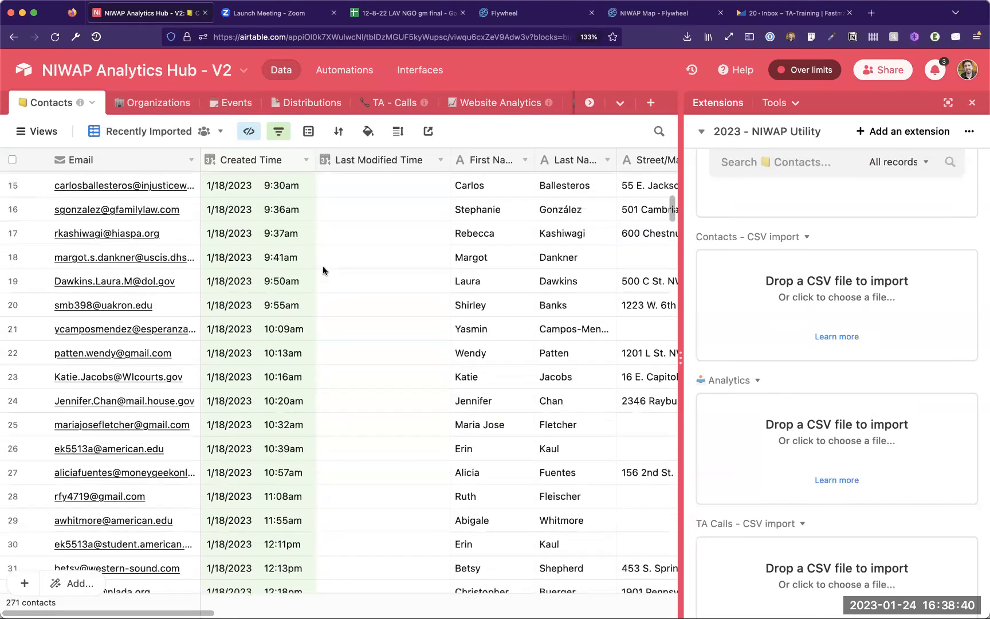
click(52, 133)
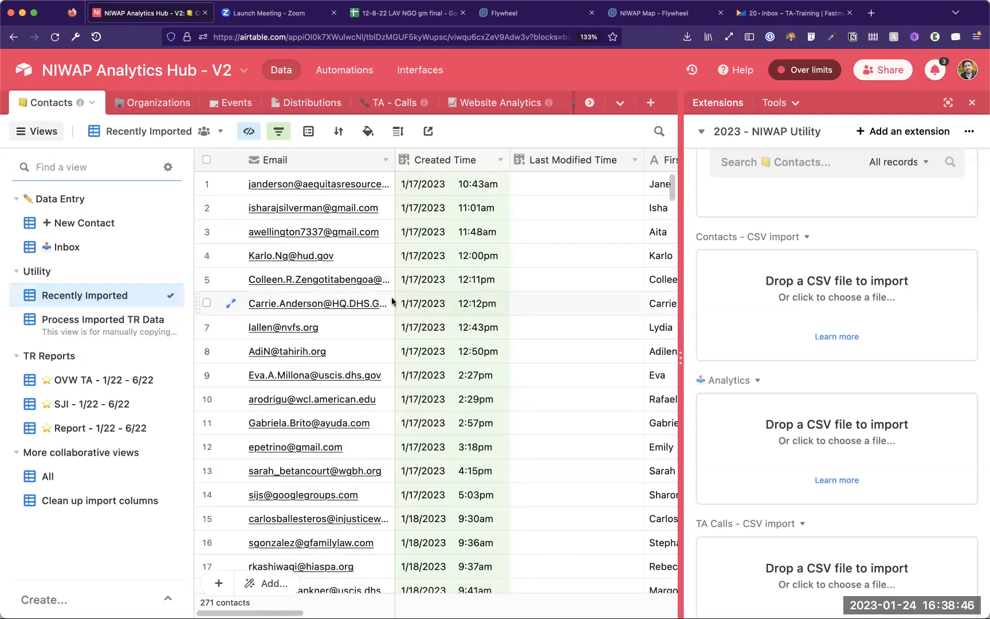
mouse_move(91, 295)
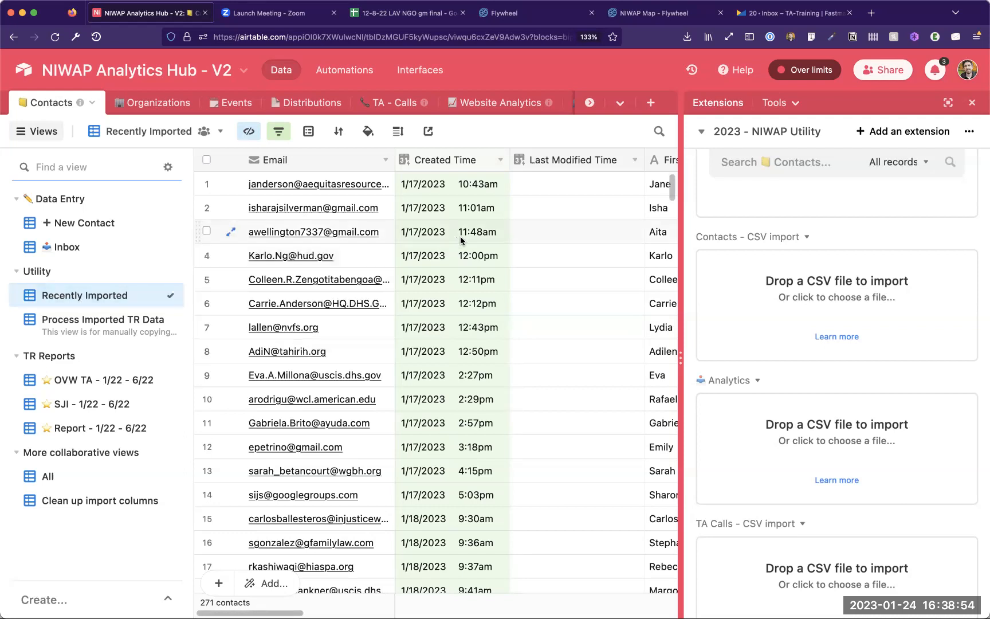
Step: Examine the contacts' Organization and Event (Linked) columns and narrow the extensions area to widen the grid
scroll(465, 236, right, 15)
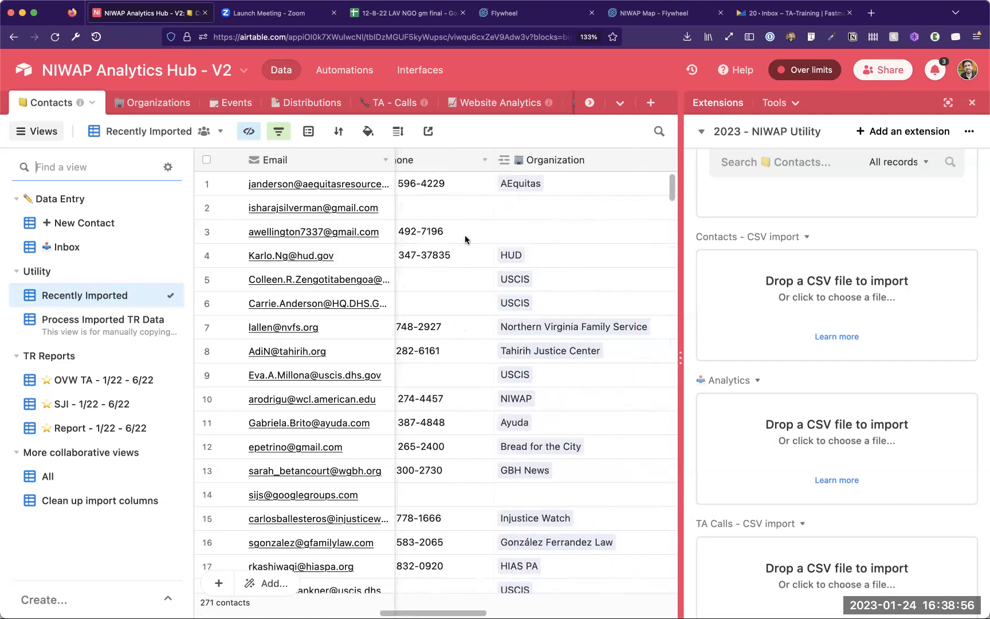
scroll(465, 235, right, 5)
scroll(541, 229, right, 5)
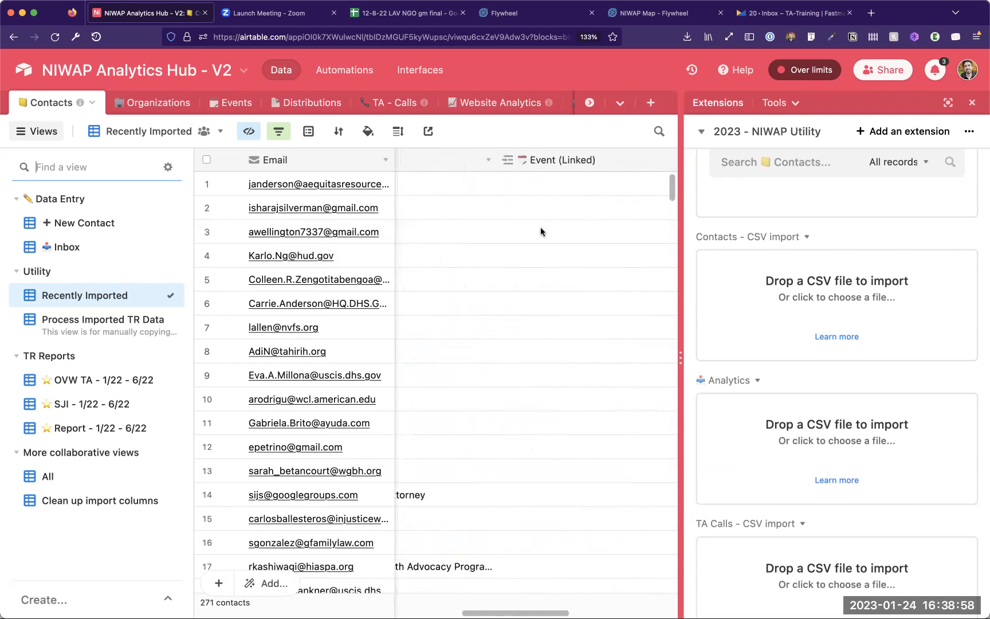
drag(679, 240, 782, 242)
Step: Check the Organization data in the 12-8-22 LAV NGO gm final Google Sheet, then return to Airtable
click(407, 12)
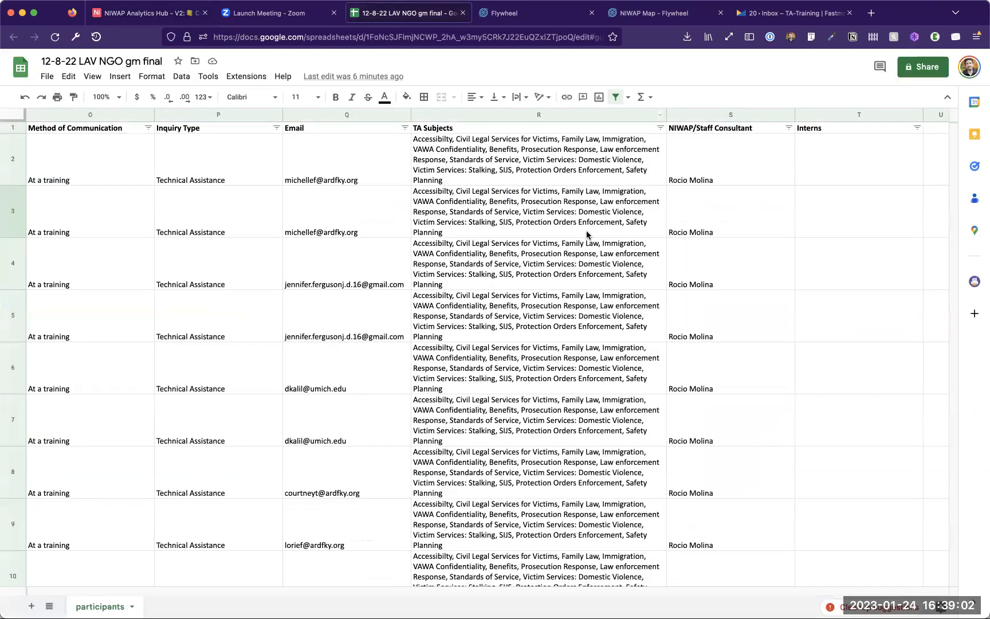
scroll(587, 234, left, 10)
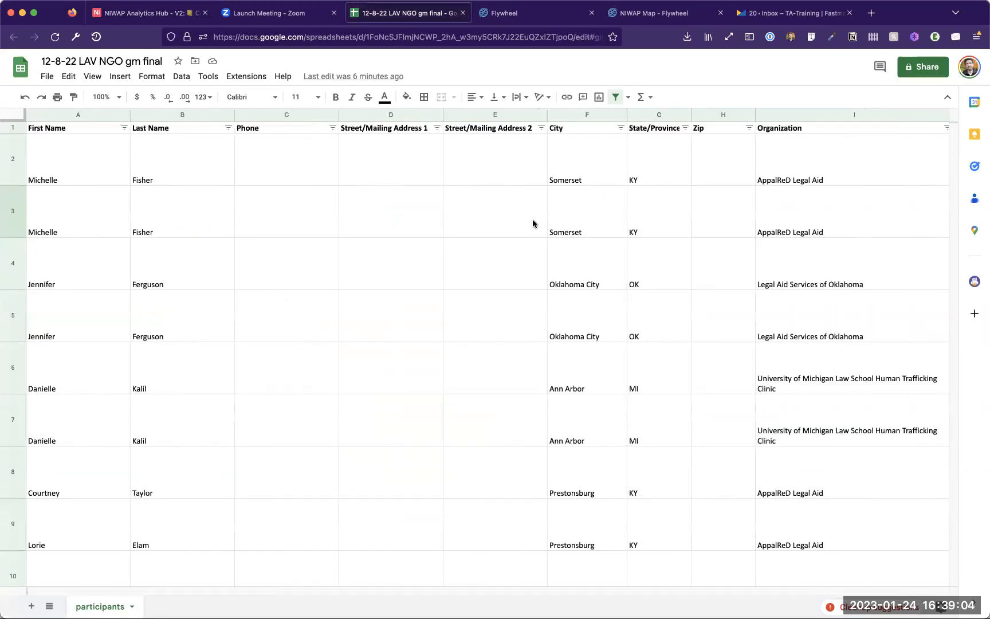
click(184, 8)
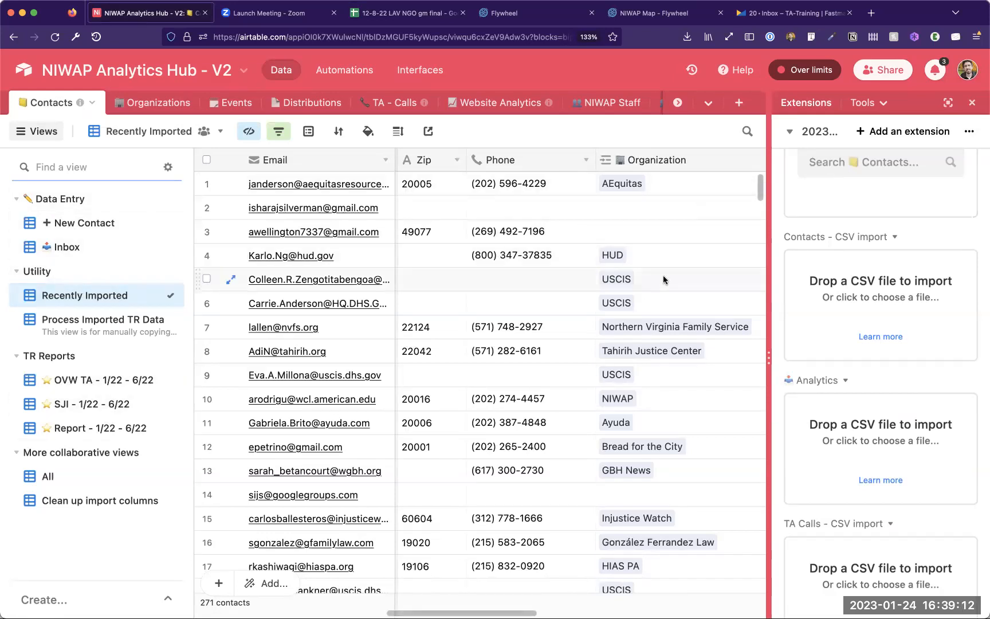
Step: Load the participants CSV file into the TA Calls - CSV import extension
scroll(868, 409, down, 3)
click(870, 461)
double_click(403, 167)
double_click(424, 159)
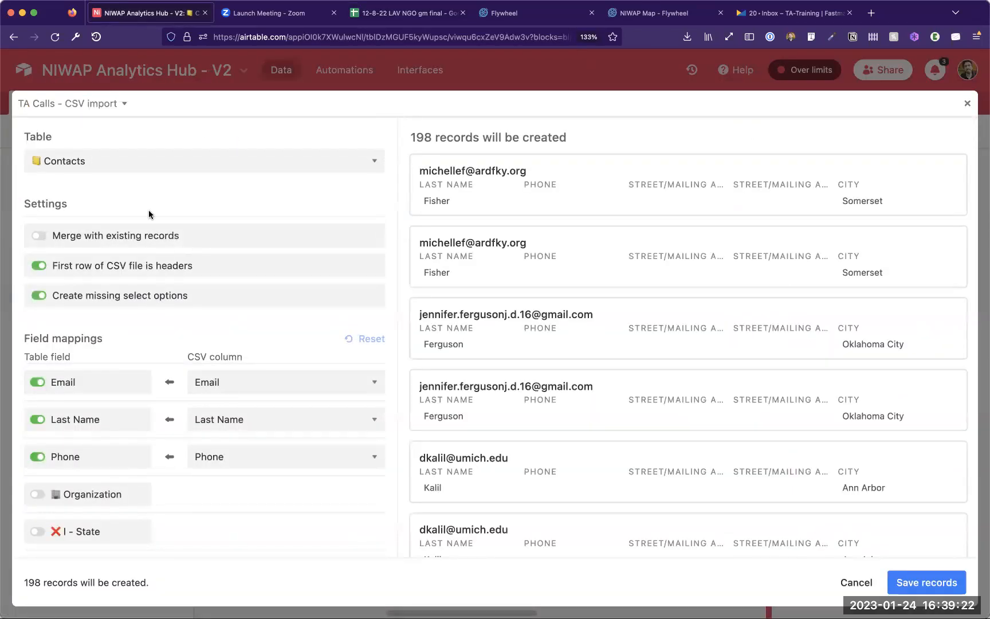
Step: Enable merging with existing records for the import and match on the Email field
click(137, 236)
click(96, 302)
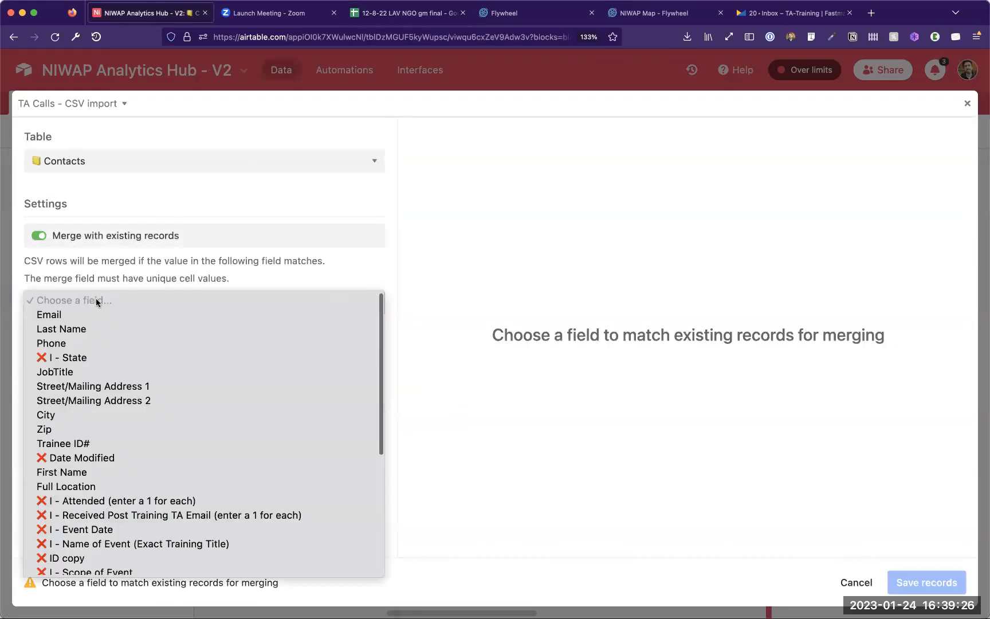
click(97, 319)
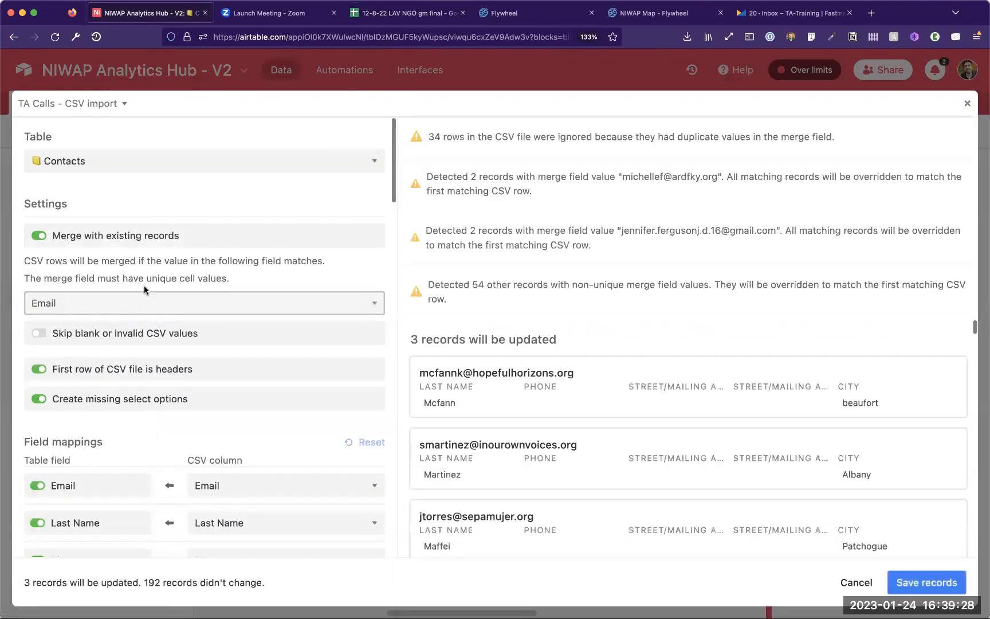
Step: Review the import's settings and Contacts field mappings, then close the import window without saving records
scroll(226, 279, down, 4)
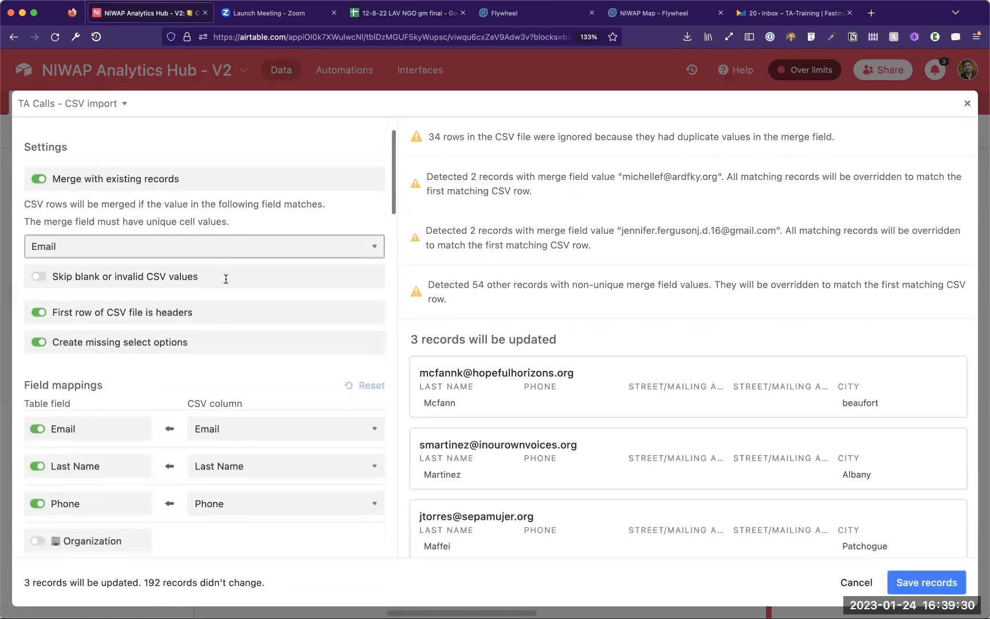
scroll(226, 283, down, 4)
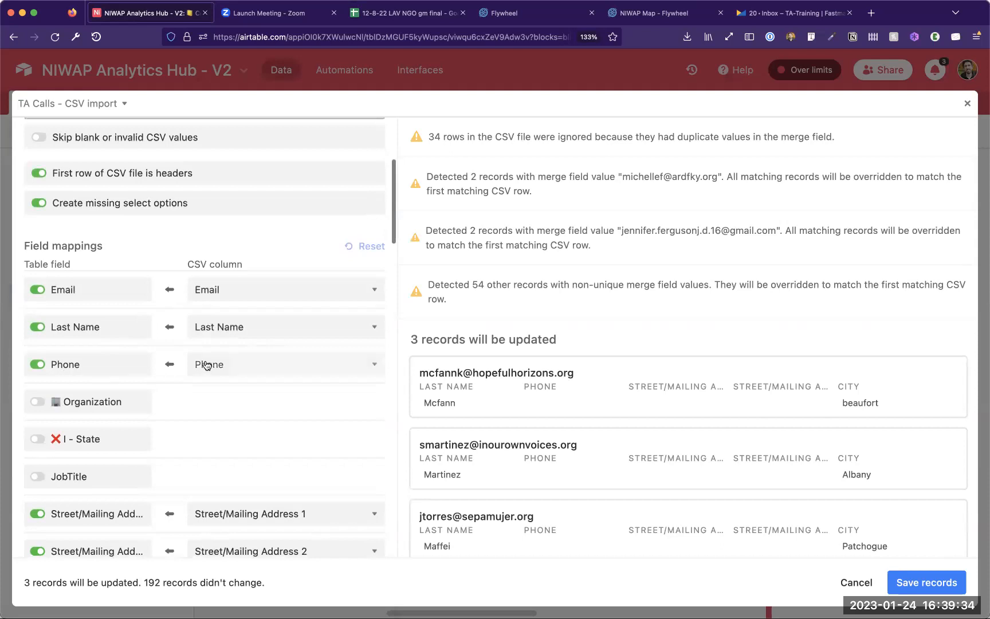
scroll(114, 401, down, 3)
scroll(114, 401, down, 2)
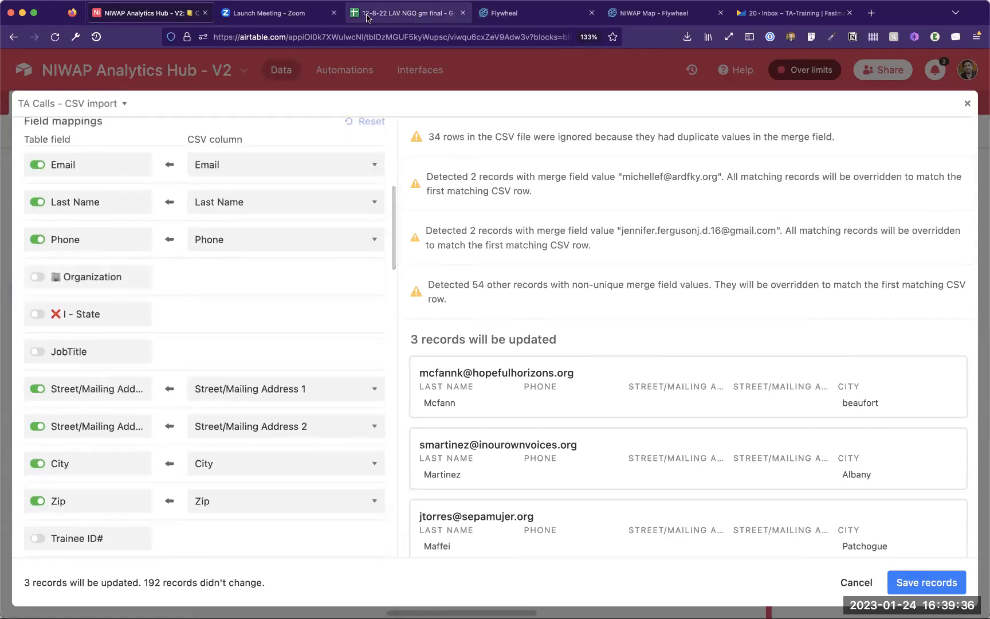
click(967, 104)
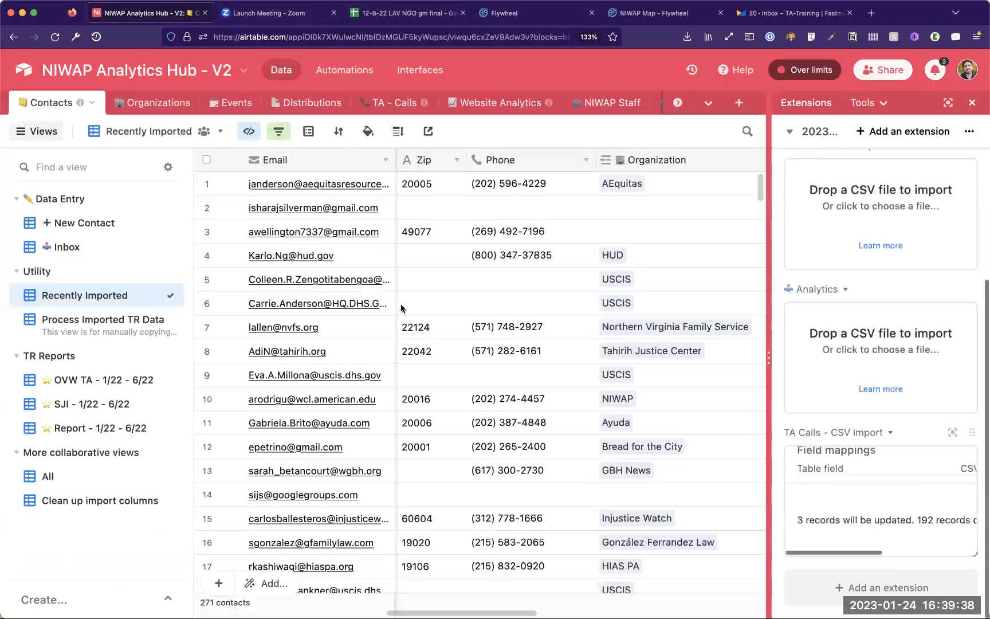
Step: Open the TA - Calls table and examine all the columns of its New TA Caller view
click(397, 103)
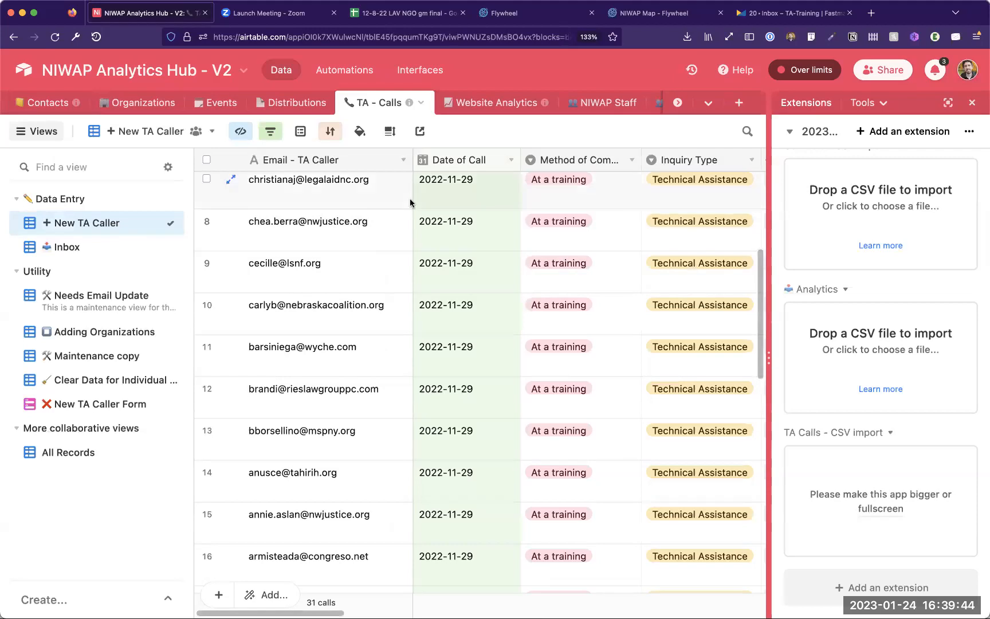
scroll(576, 255, right, 10)
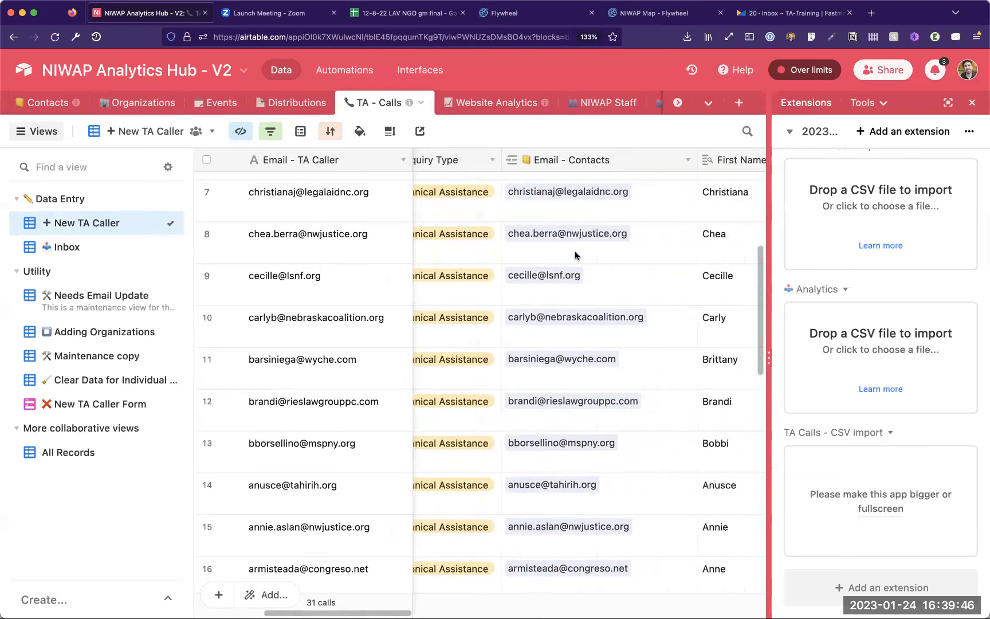
scroll(576, 256, up, 1)
scroll(575, 255, right, 10)
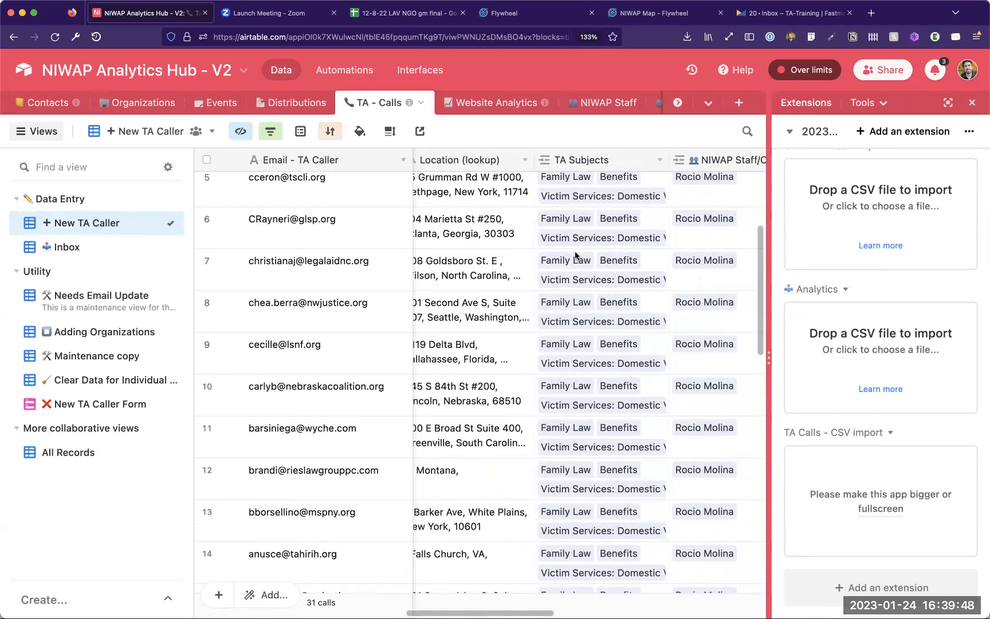
scroll(576, 255, up, 1)
scroll(576, 255, right, 15)
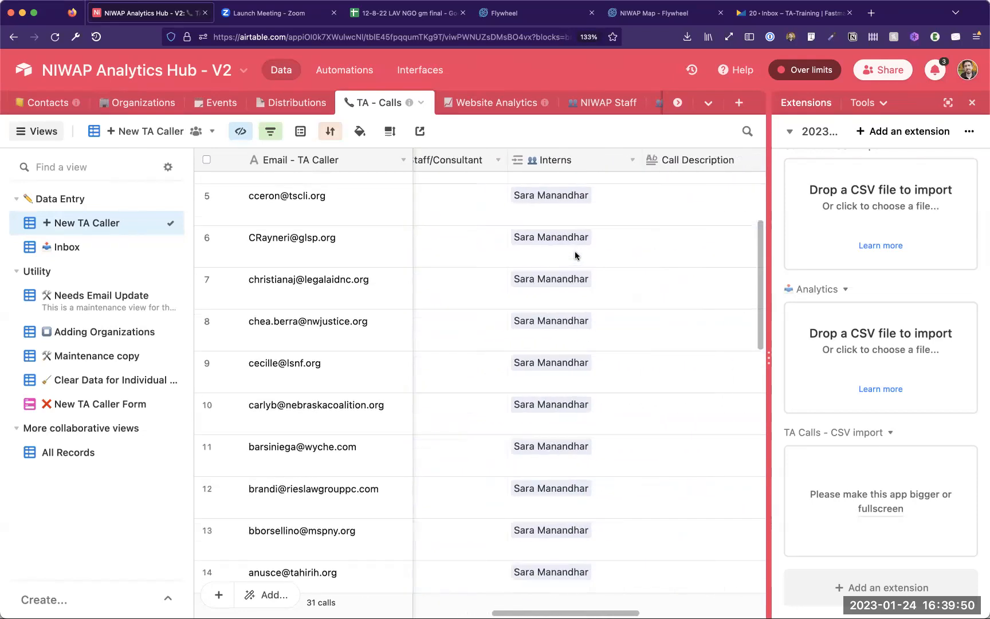
scroll(576, 256, right, 4)
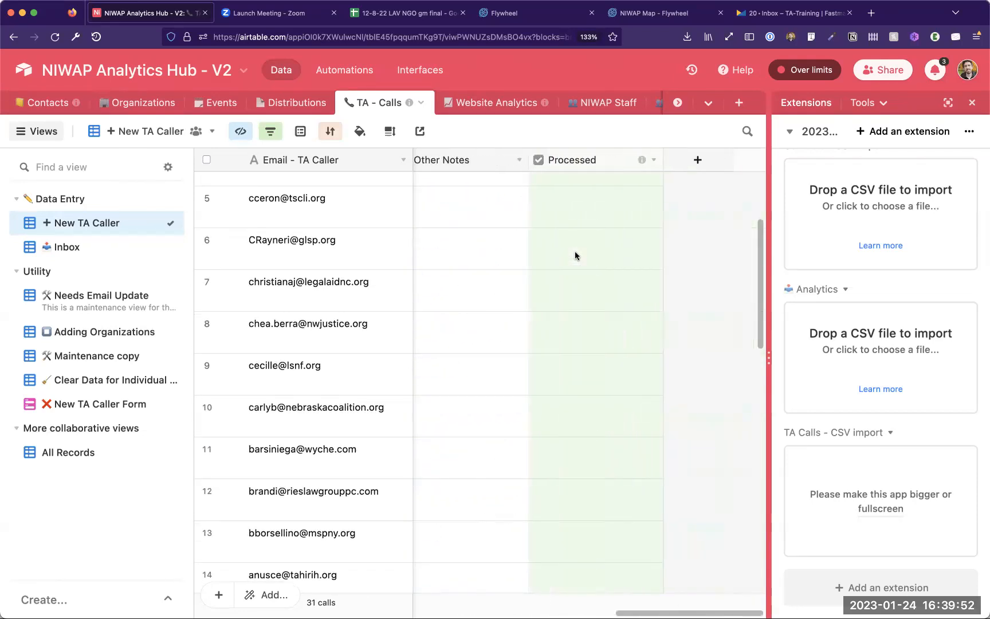
Step: Inspect the shown and hidden fields of the New TA Caller view, then close the field list
click(270, 133)
click(271, 132)
click(245, 132)
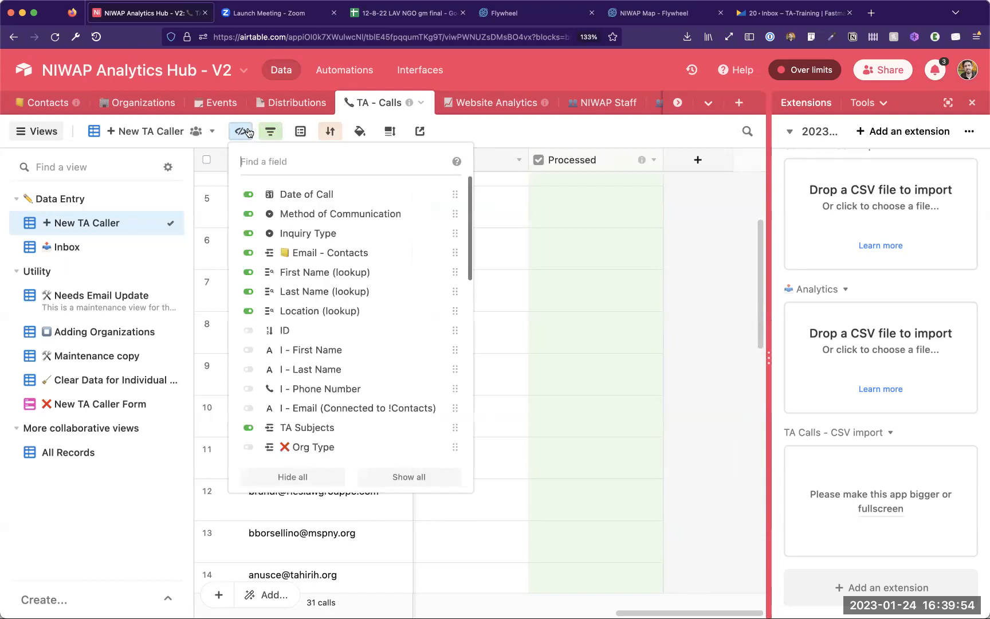
scroll(347, 364, down, 1)
scroll(347, 363, down, 4)
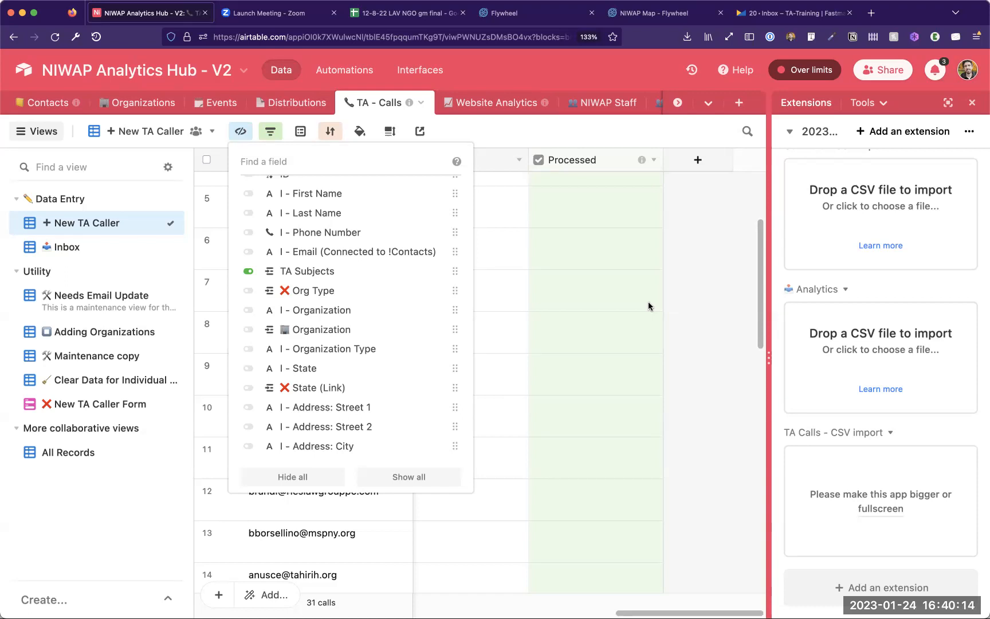
click(686, 311)
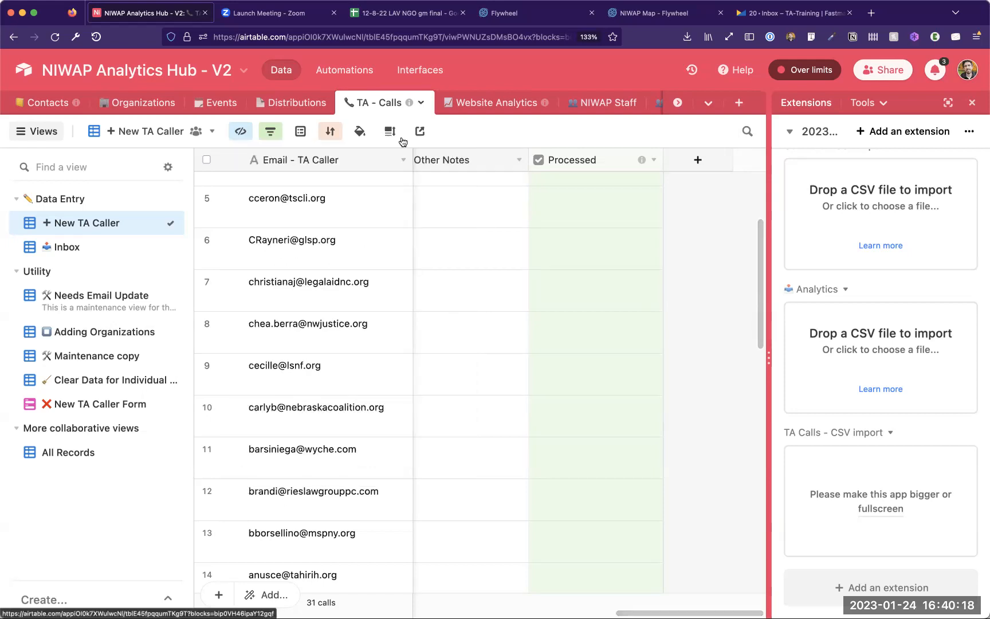
Step: Search the view's fields for "org" and show I - Organization, Organization and I - Organization Type
scroll(496, 219, left, 10)
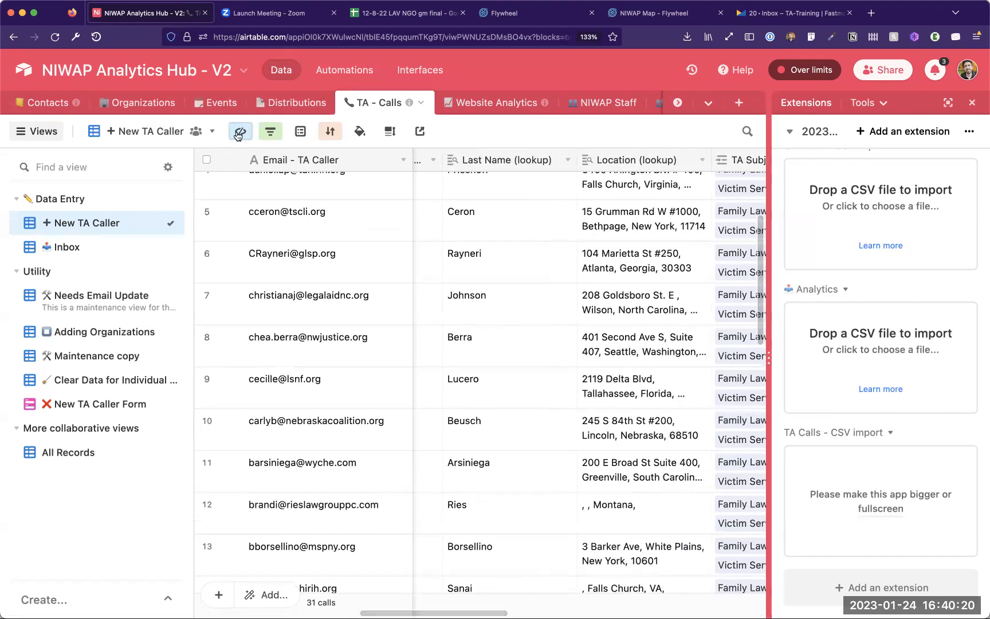
click(239, 131)
text(org)
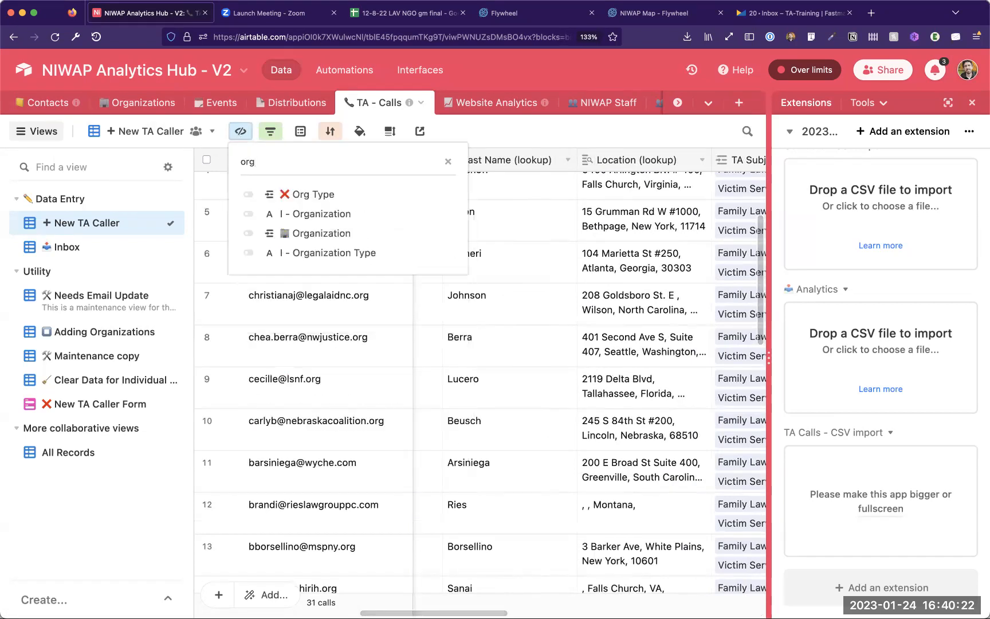
click(246, 216)
click(248, 234)
click(249, 253)
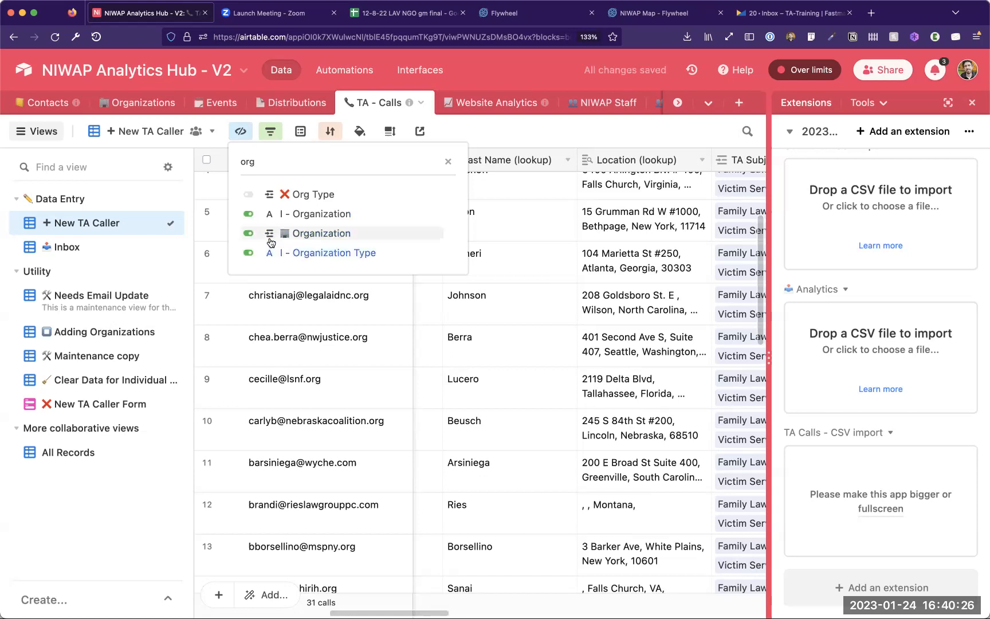
click(343, 220)
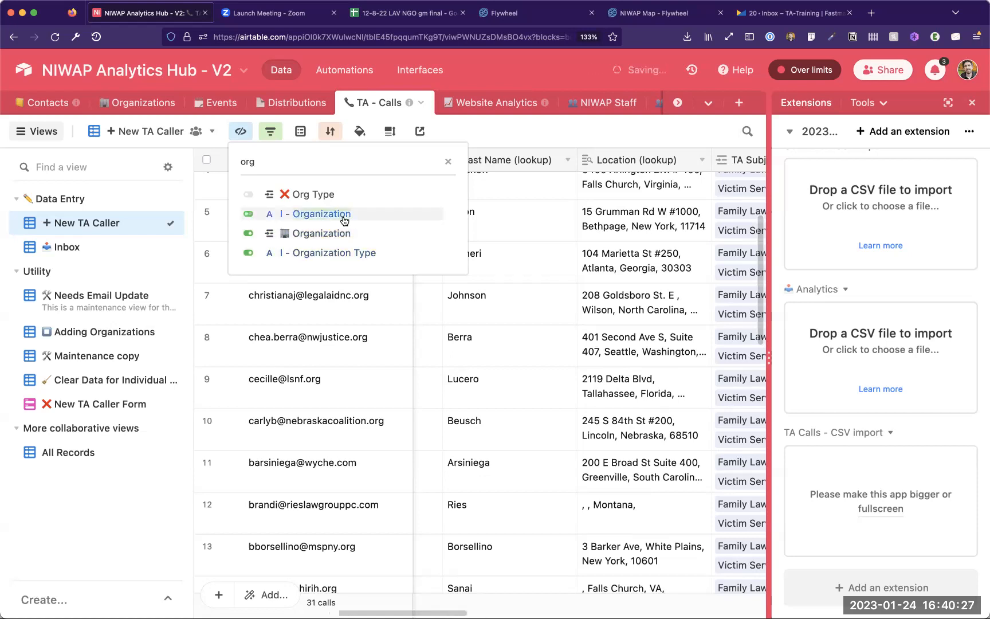
click(550, 234)
Step: Edit the I - Organization field's name to "❌I - Organization (use contacts as primary)"
scroll(549, 234, right, 10)
scroll(610, 240, left, 10)
scroll(612, 237, right, 2)
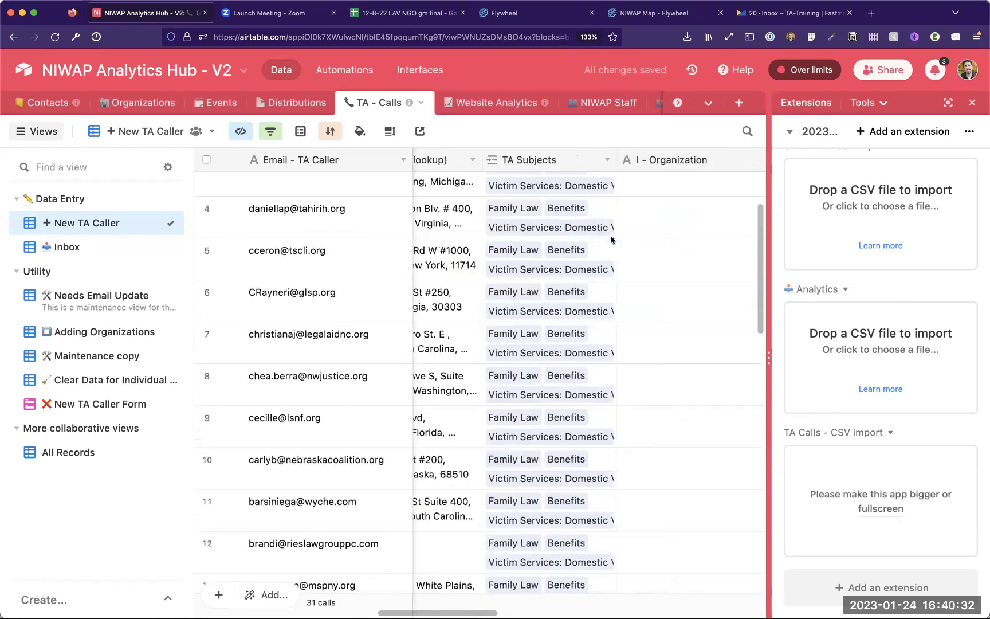
double_click(623, 159)
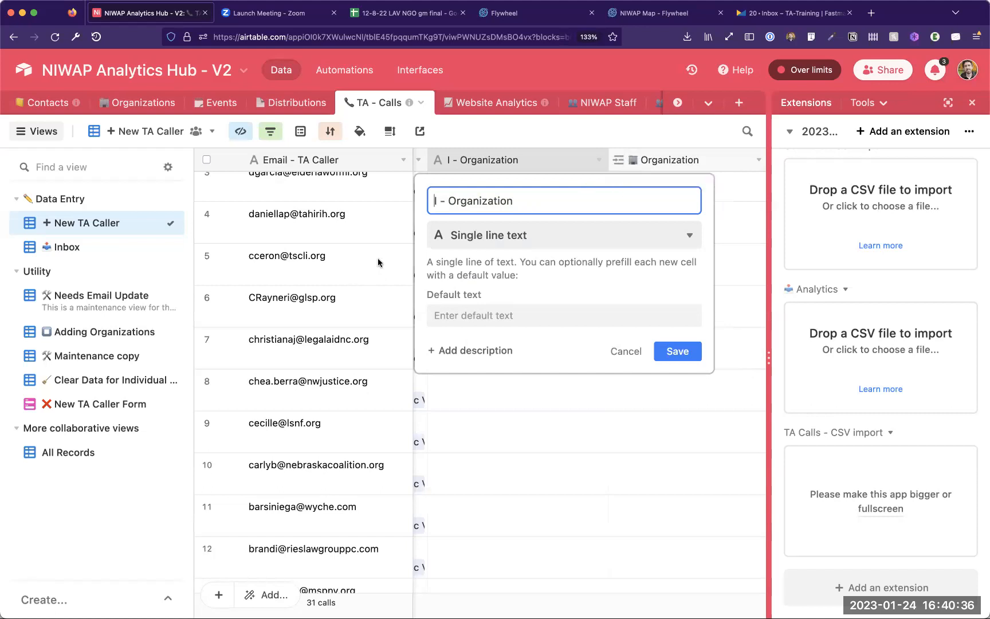
text(❌)
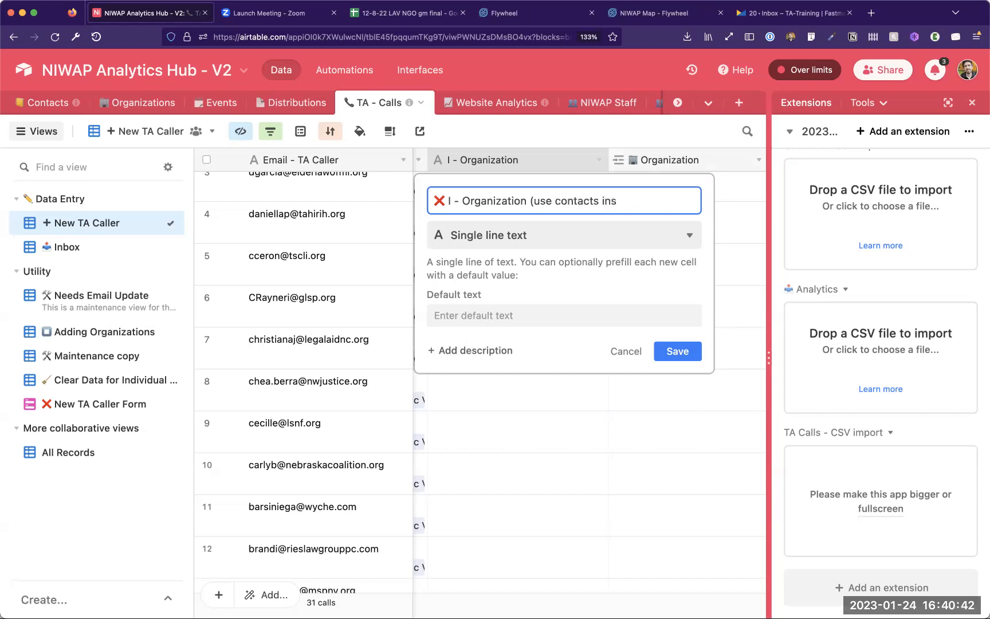
key(BackSpace)
key(BackSpace)
key(BackSpace)
text(as primary)
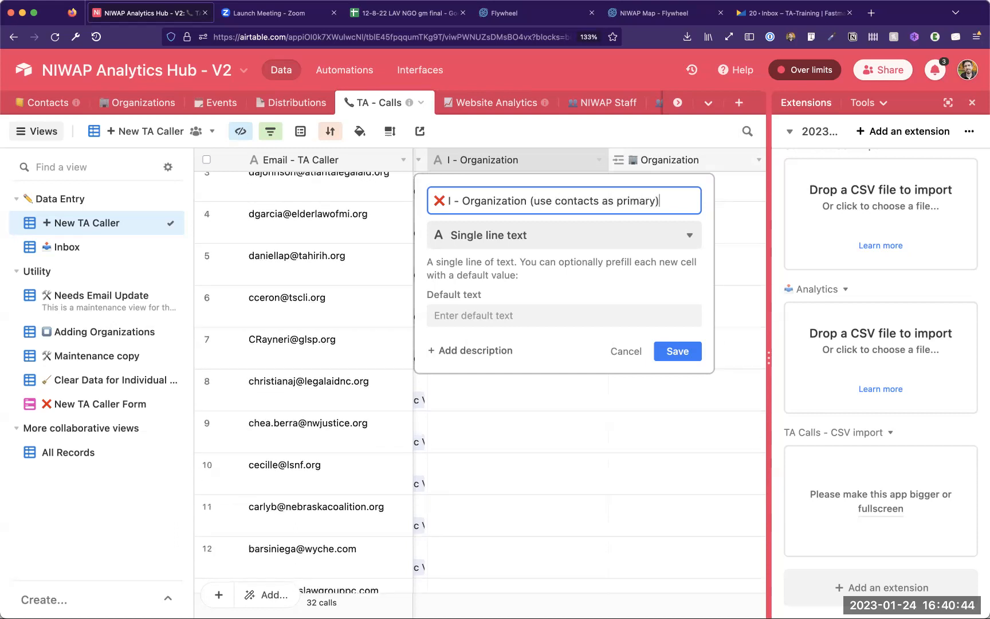
Step: Copy the "(use contacts as primary)" text from the edited field name
key(shift+alt+Left)
key(shift+alt+Left)
key(shift+alt+Left)
key(shift+alt+Left)
key(shift+alt+Left)
key(shift+alt+Right)
key(super+c)
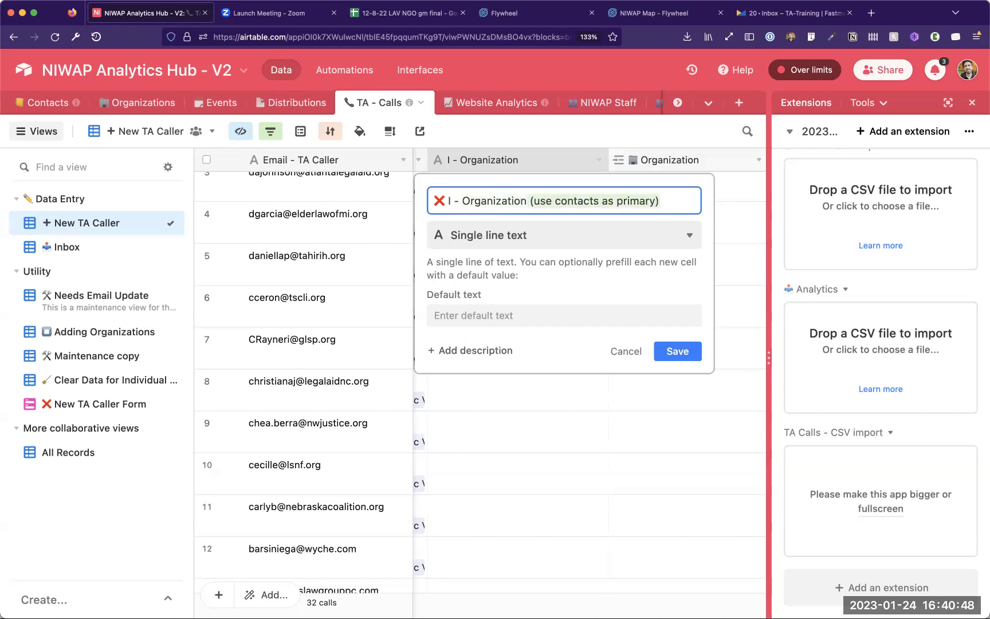
Step: Save the I - Organization field's new name, and rename the linked Organization field "❌🏢 Organization (use contacts as primary)"
click(692, 356)
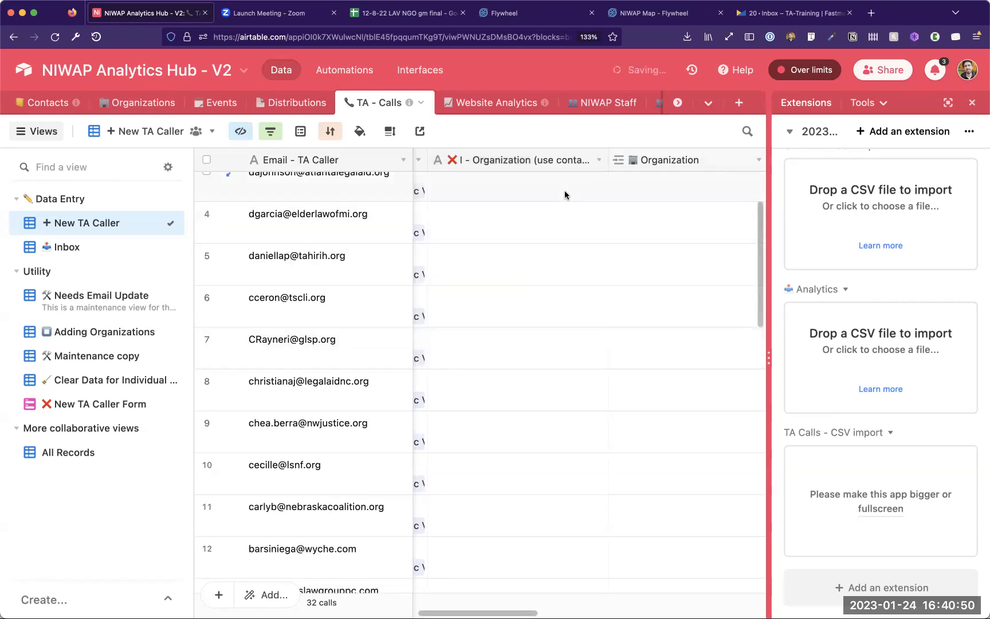
double_click(663, 158)
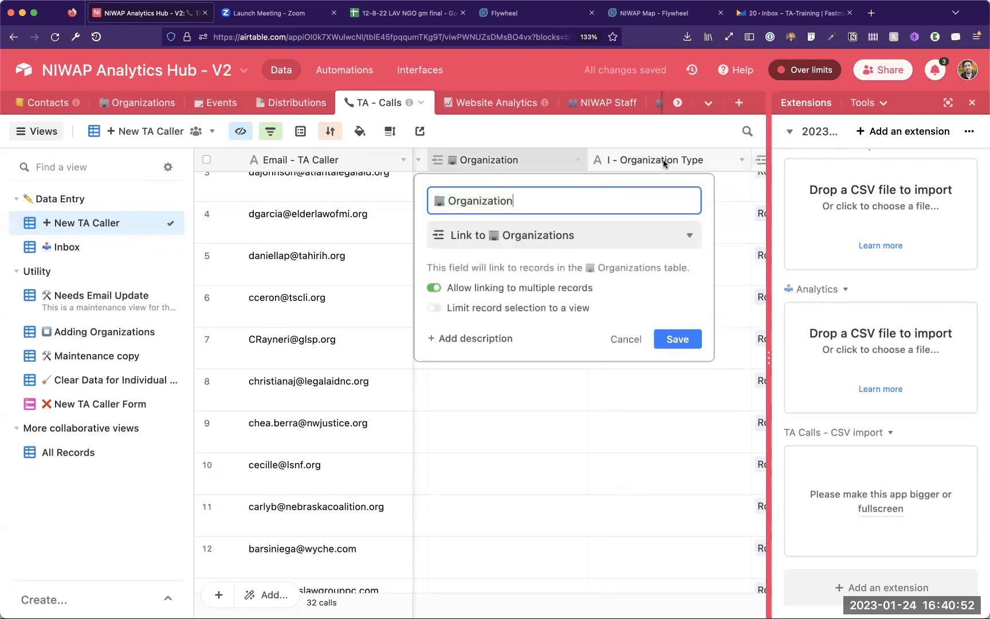
key(super+v)
key(super+z)
key(BackSpace)
key(super+v)
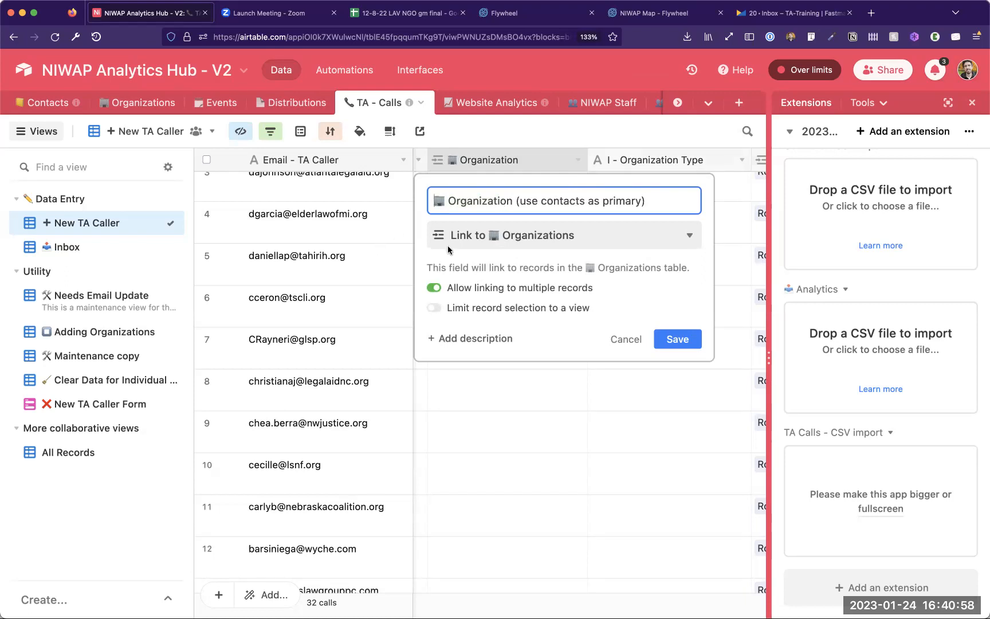
text(❌)
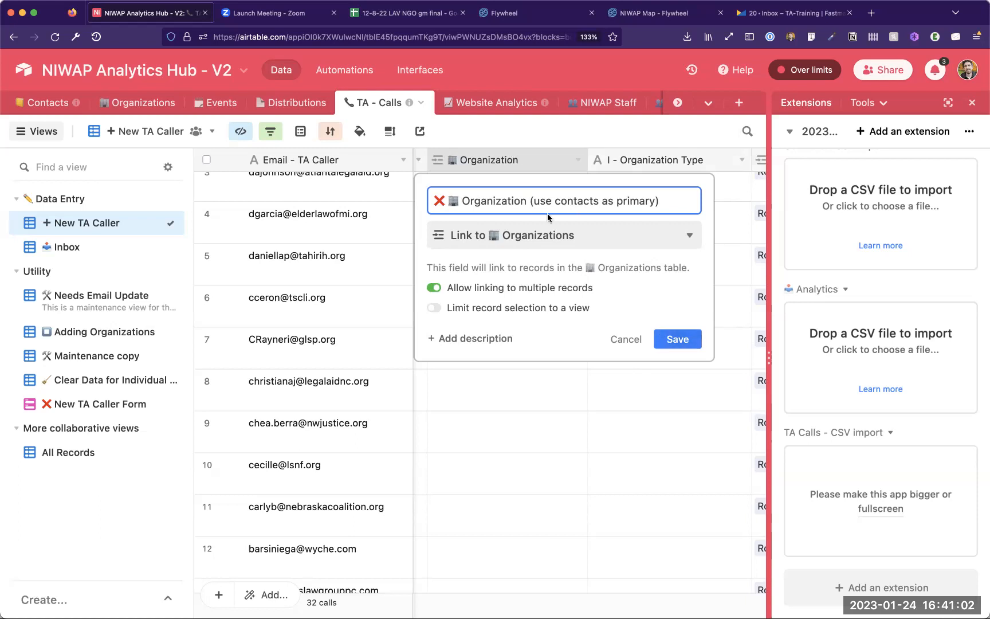
drag(540, 201, 641, 209)
click(670, 339)
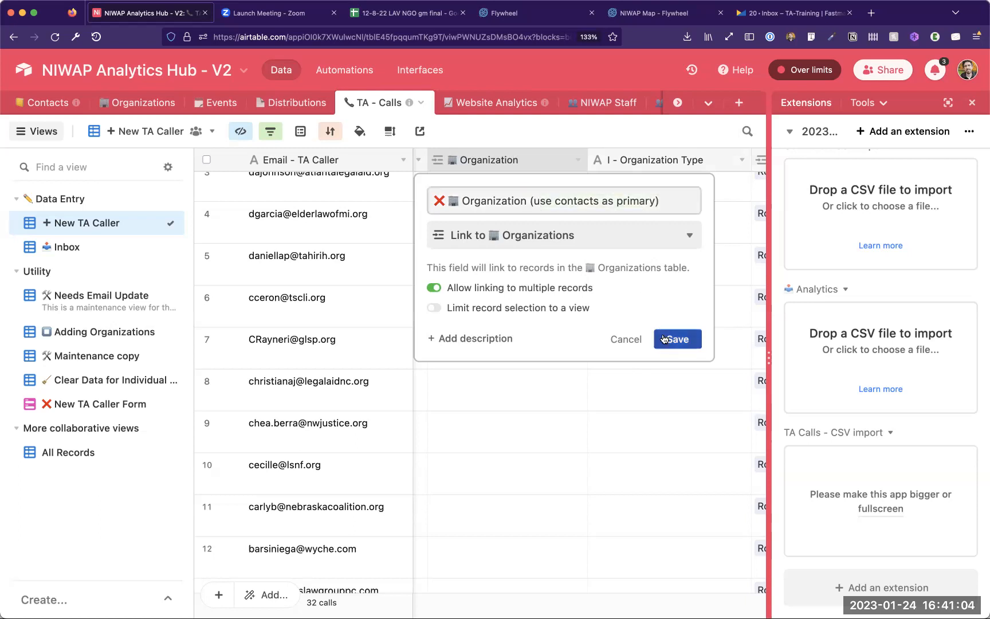
Step: Rename the I - Organization Type field "❌I - Organization Type (use contacts as primary)" and save the change
click(634, 164)
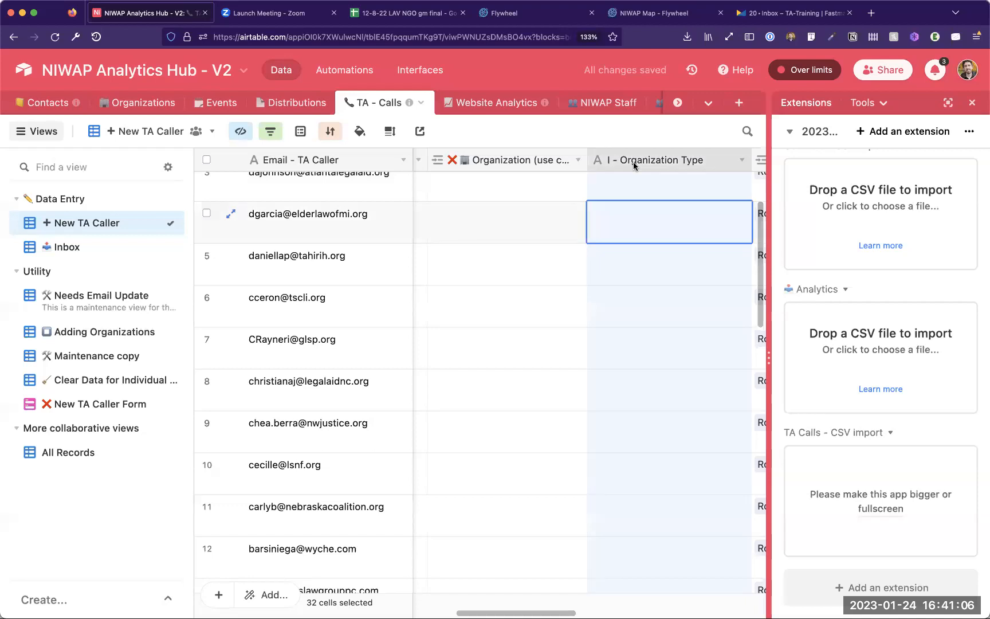
double_click(634, 164)
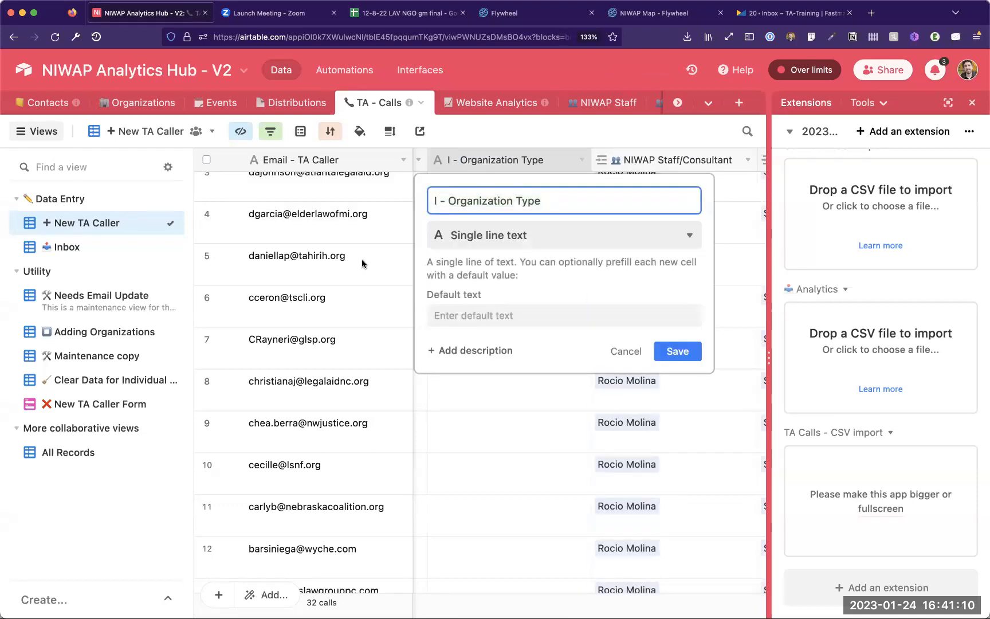
text(❌)
key(super+Right)
key(super+v)
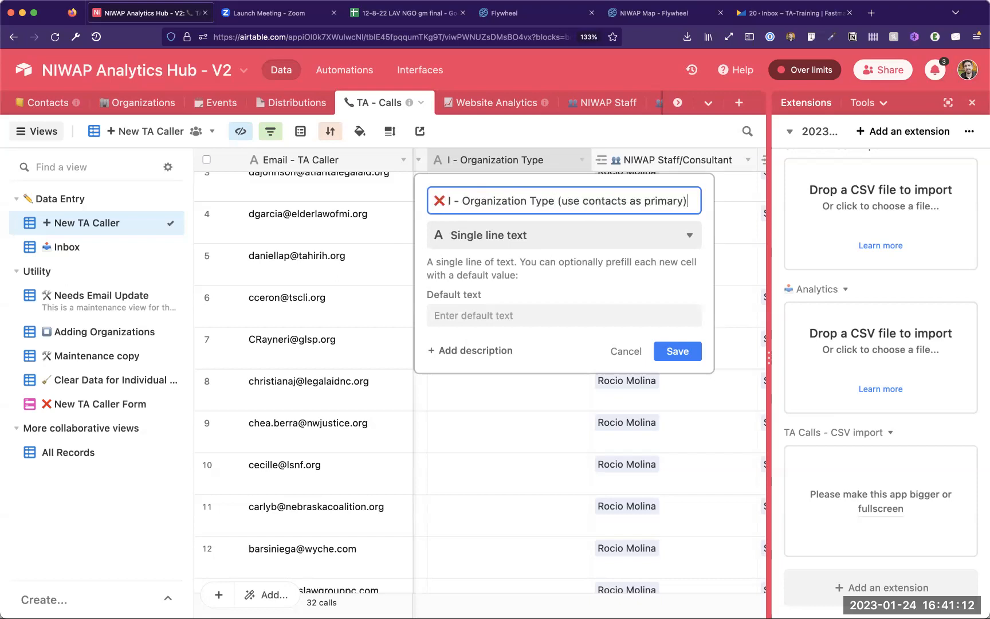
click(670, 350)
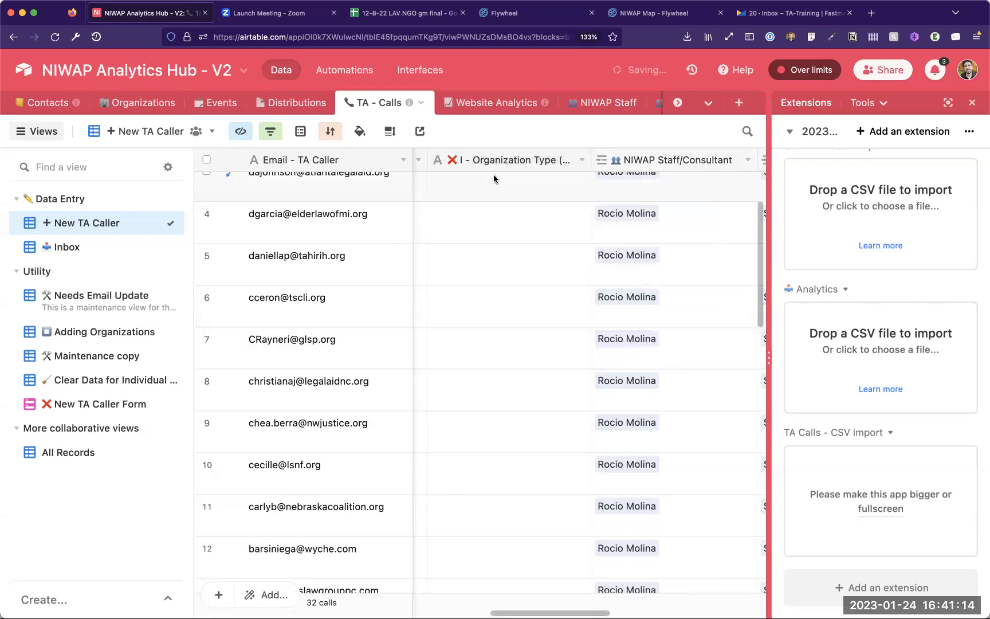
Step: Search the view's fields for "orga" and hide the three ❌ organization fields marked "(use contacts as primary)"
scroll(498, 193, left, 3)
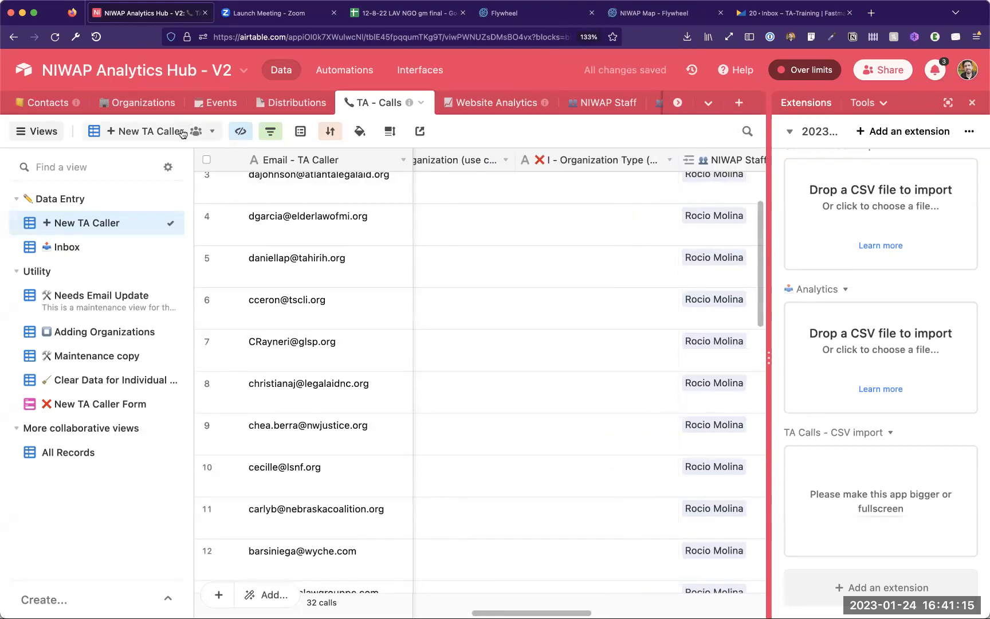
click(239, 131)
text(orga)
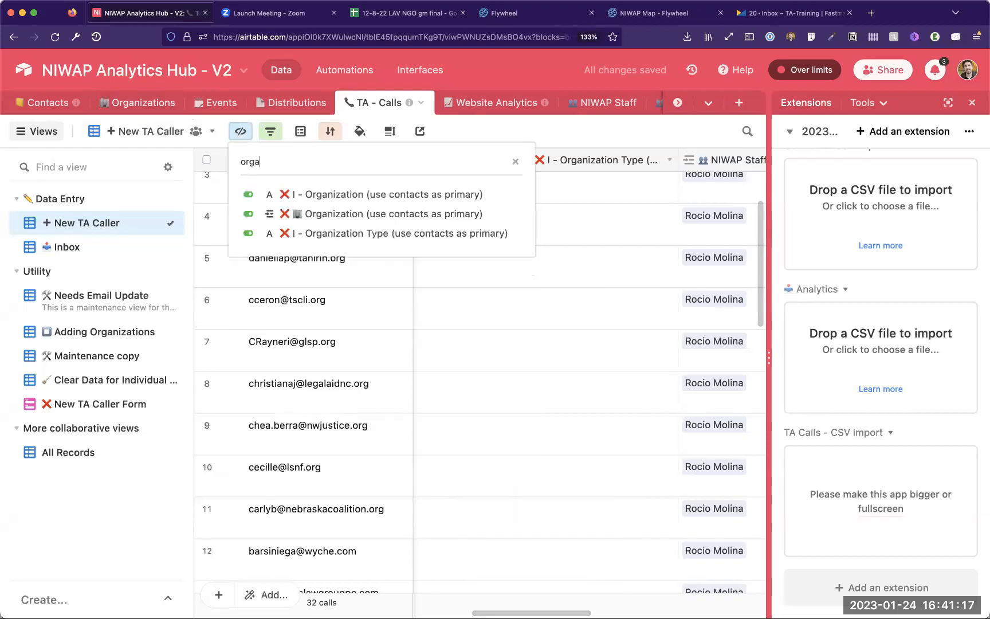
click(248, 195)
click(248, 213)
click(248, 233)
click(562, 301)
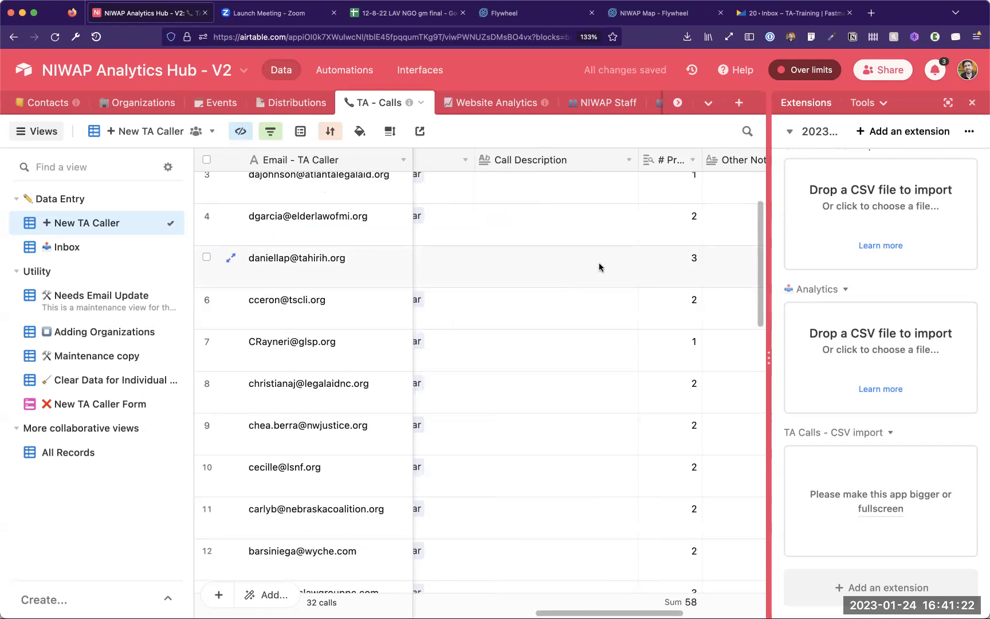
Step: Enlarge the TA Calls - CSV import extension and review its field mappings, merge settings and target table
click(888, 506)
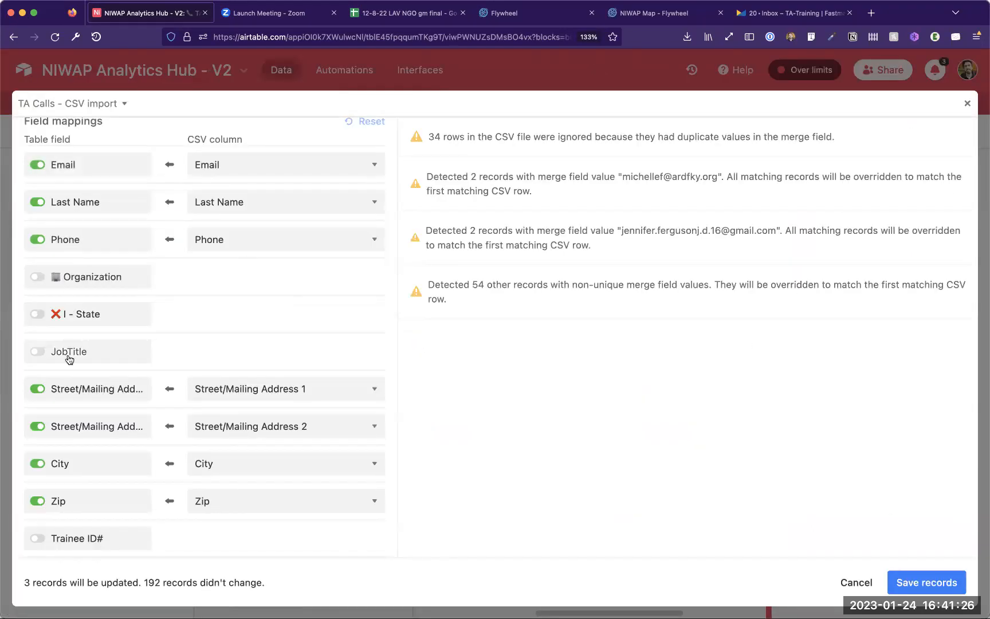
scroll(135, 358, down, 2)
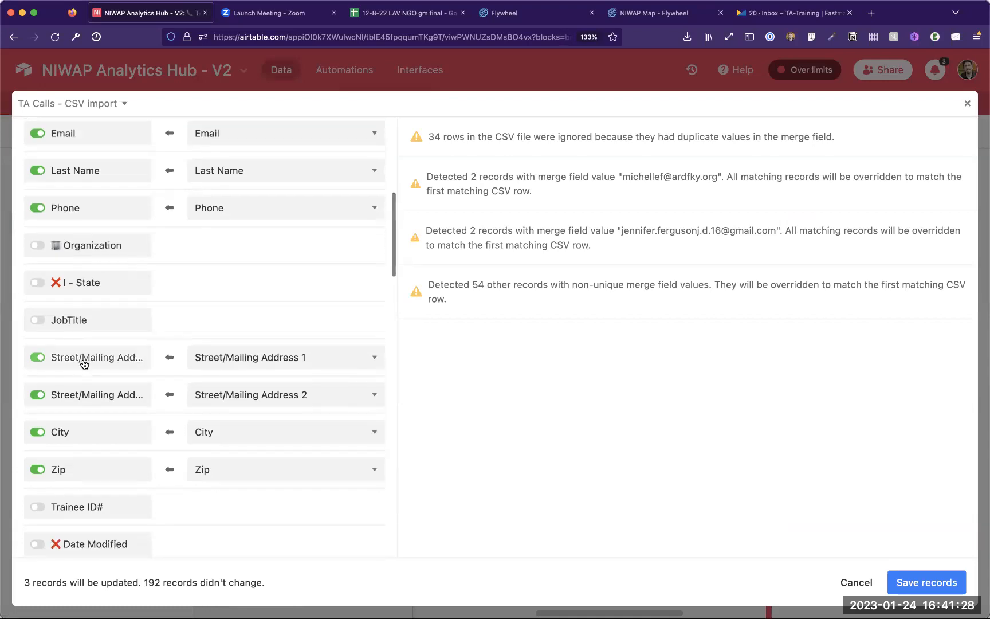
scroll(85, 361, up, 10)
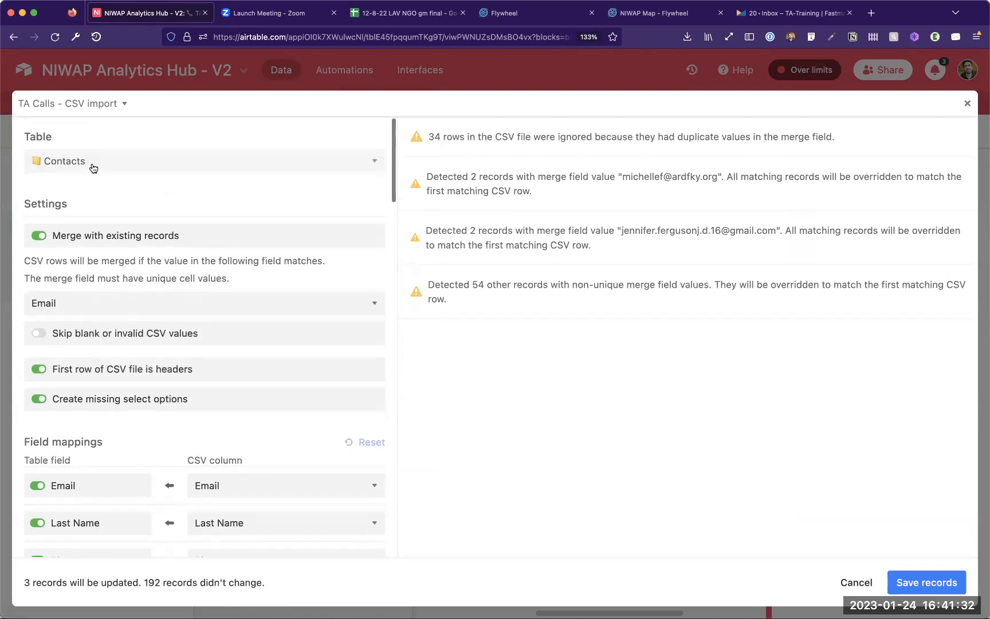
Step: Set the CSV import's target table to TA - Calls and choose Email - TA Caller as the merge field
click(94, 166)
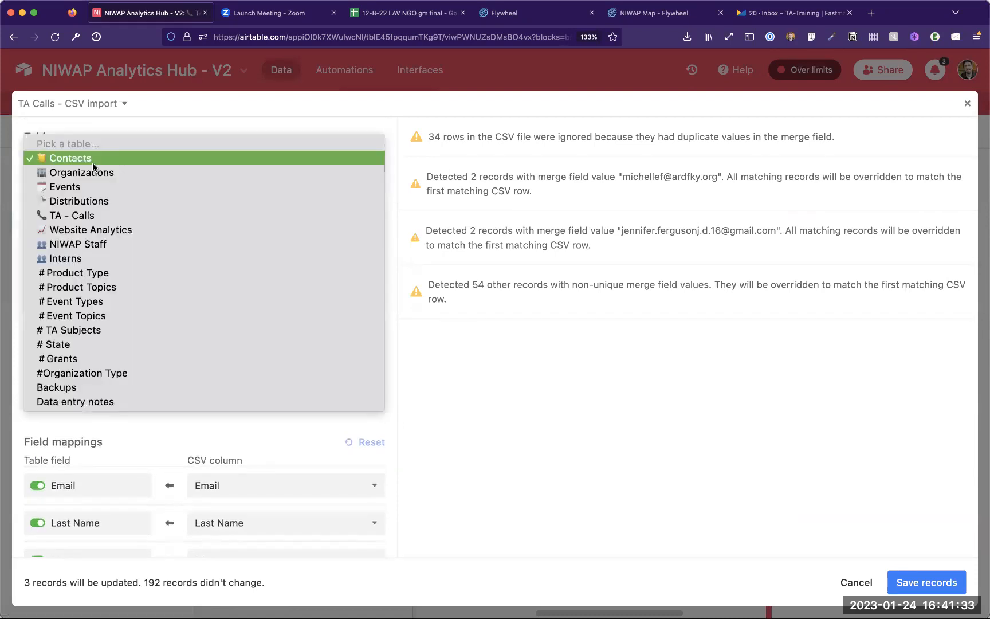
click(90, 215)
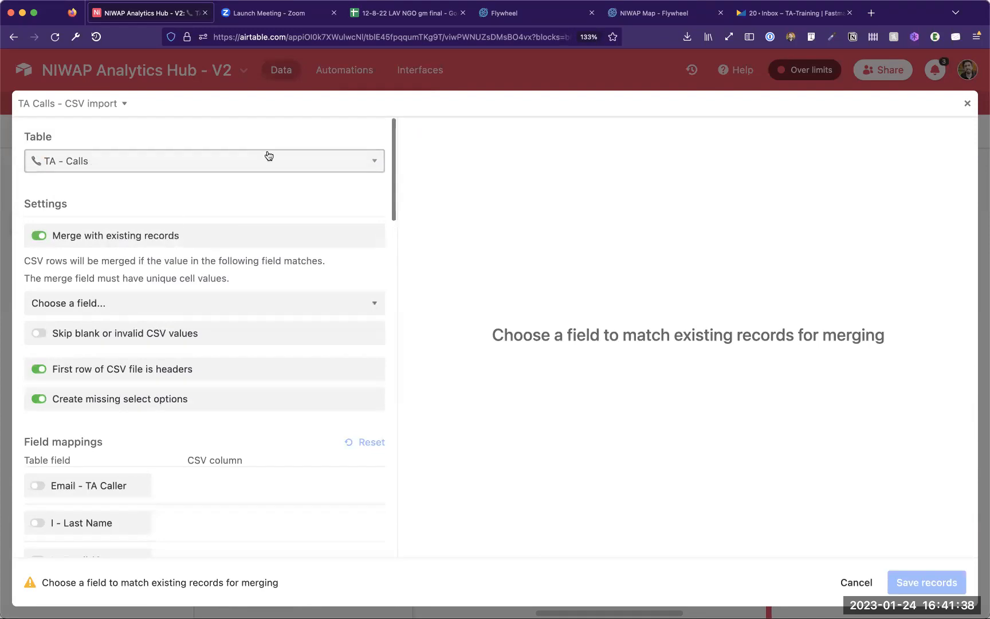
scroll(249, 250, down, 5)
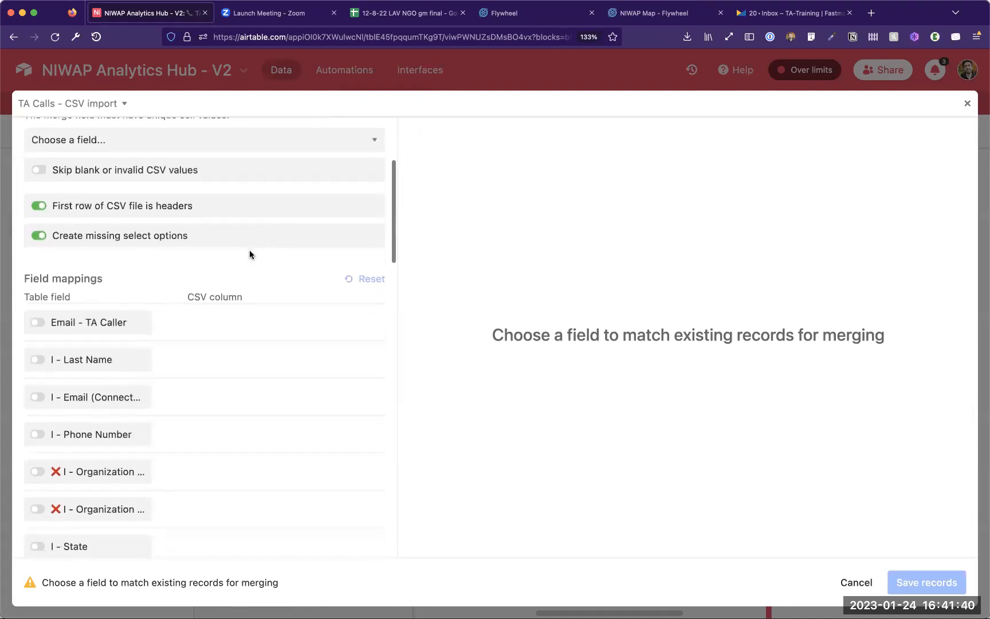
scroll(250, 264, up, 4)
click(235, 253)
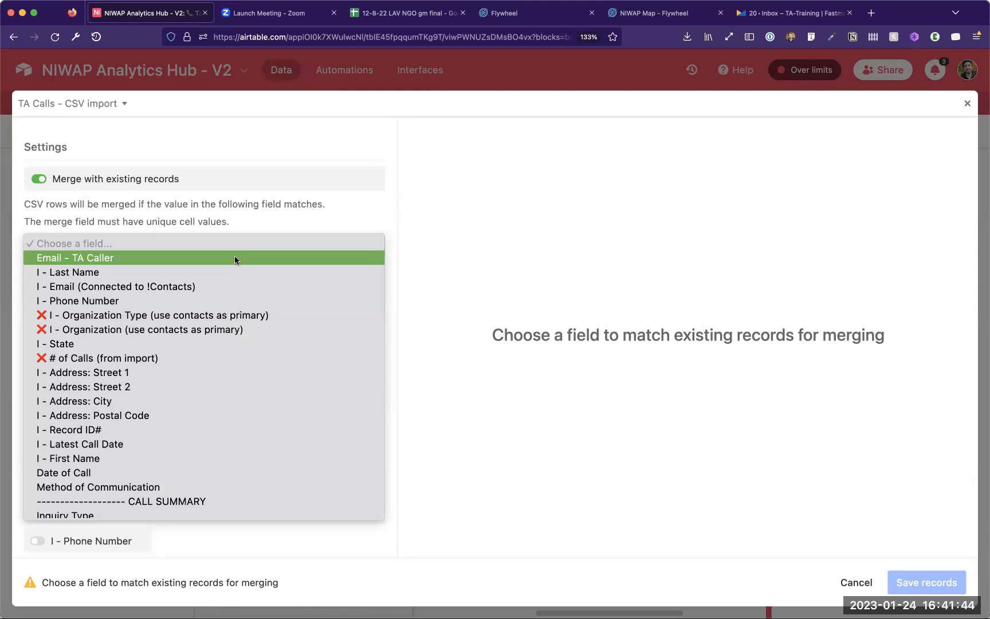
click(235, 258)
Step: Map the Email - TA Caller table field to the Email CSV column
scroll(217, 253, down, 1)
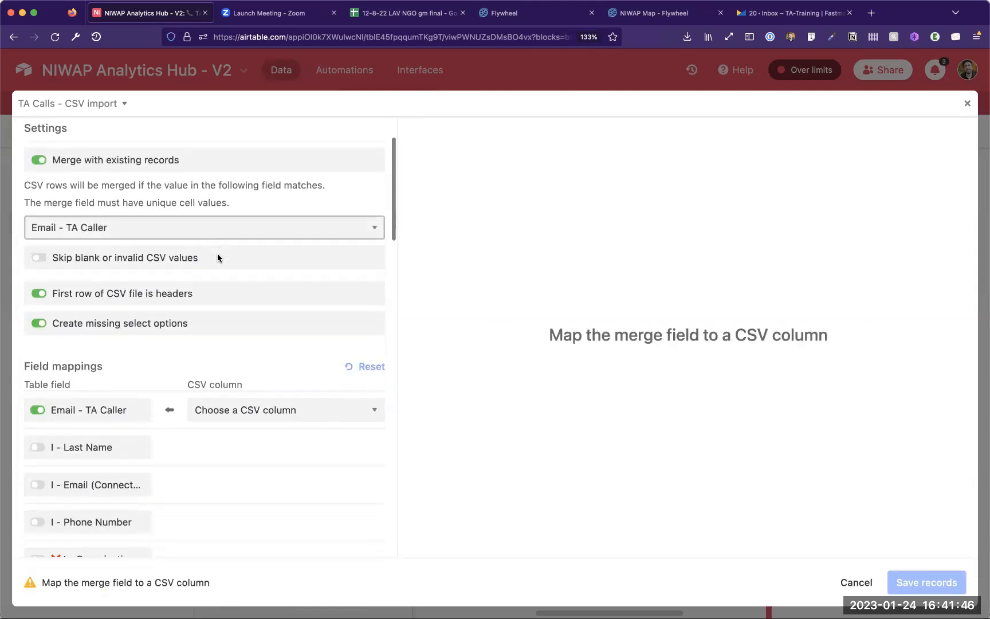
scroll(190, 269, down, 1)
scroll(150, 348, down, 5)
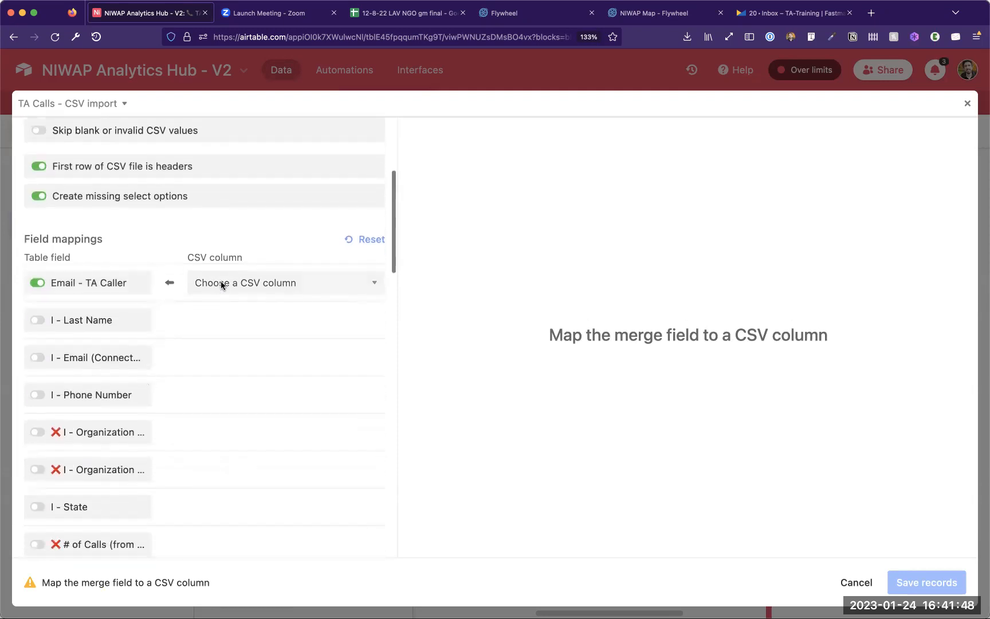
click(221, 285)
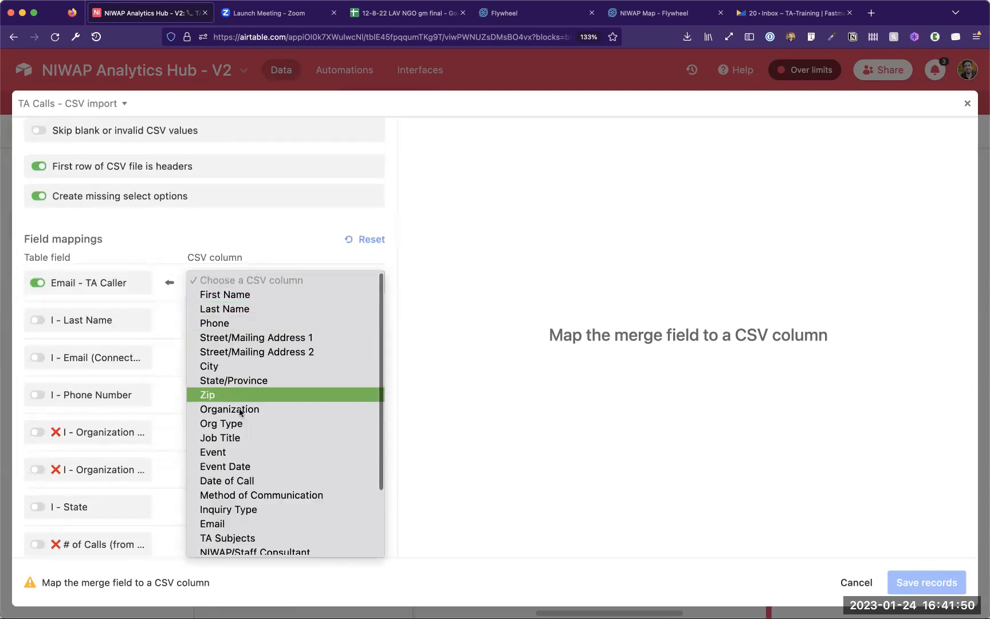
scroll(247, 472, down, 1)
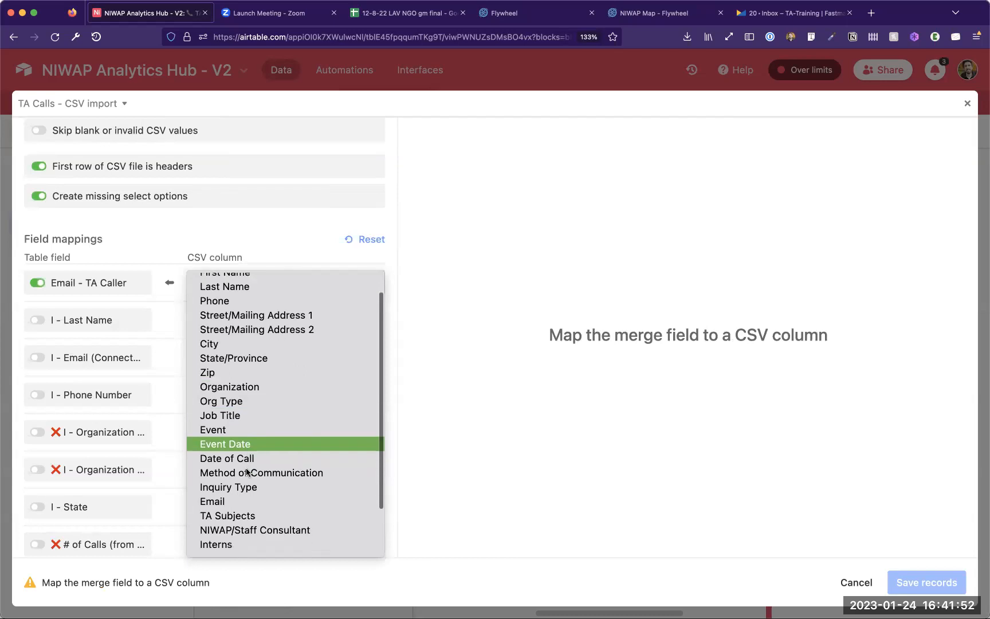
scroll(247, 472, down, 1)
click(247, 496)
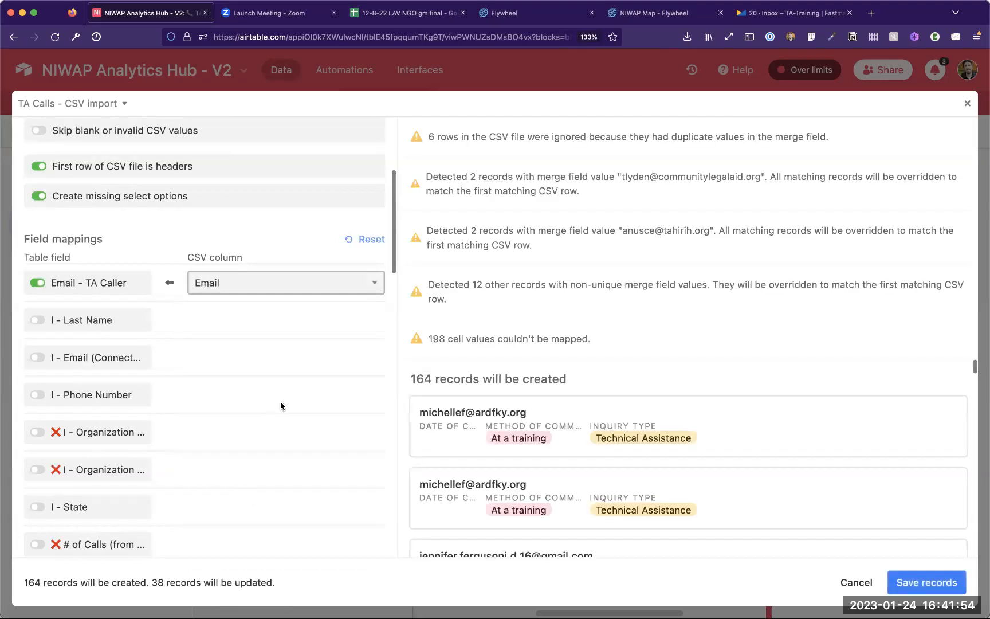
Step: Enable the NIWAP Staff/Consultant field in the import mappings and map it to the NIWAP/Staff Consultant CSV column
scroll(297, 401, down, 1)
scroll(298, 401, down, 5)
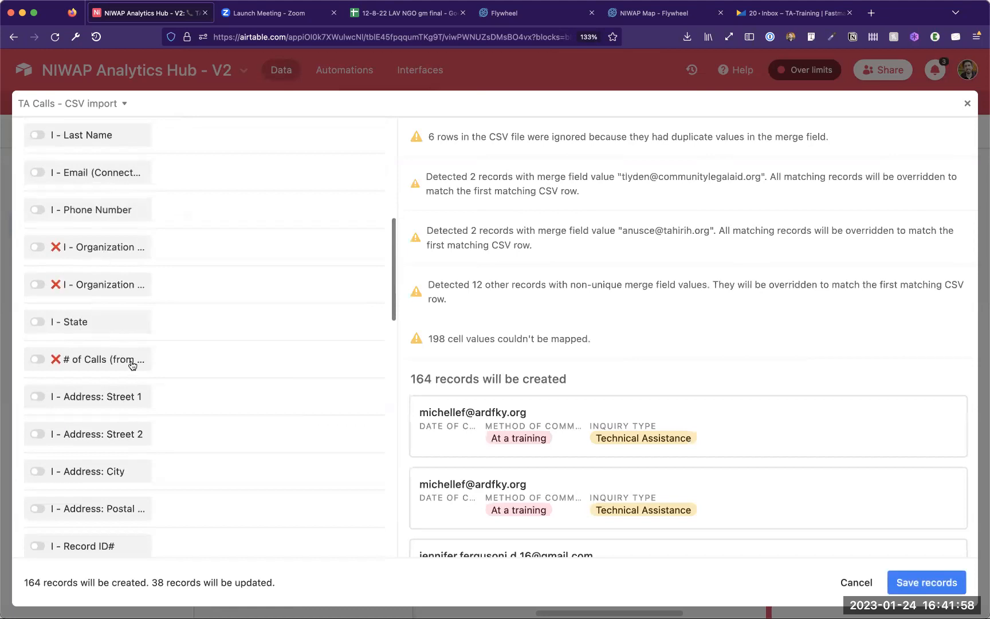
scroll(133, 364, down, 10)
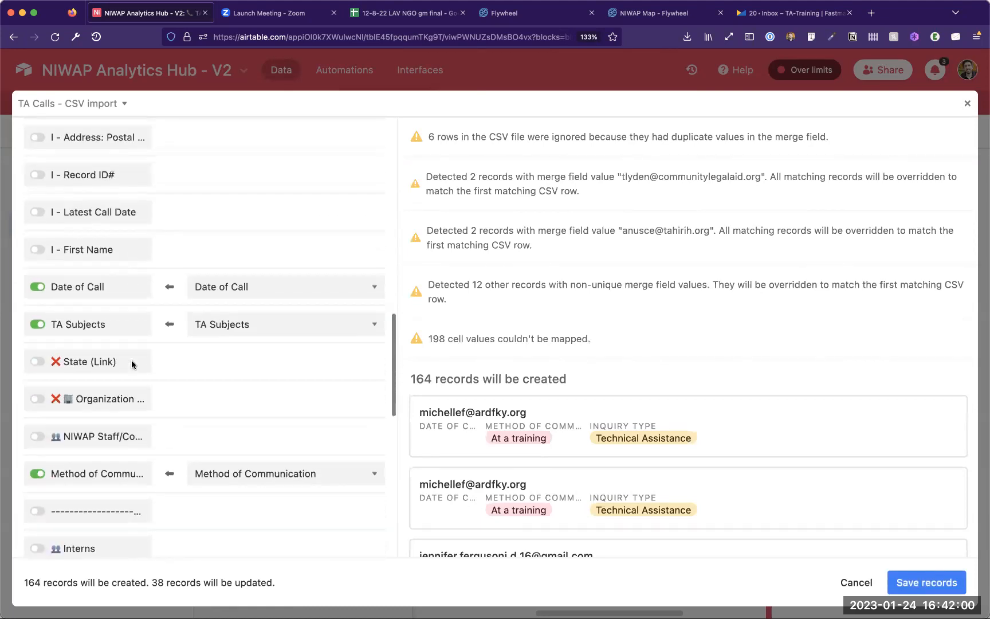
scroll(132, 365, down, 2)
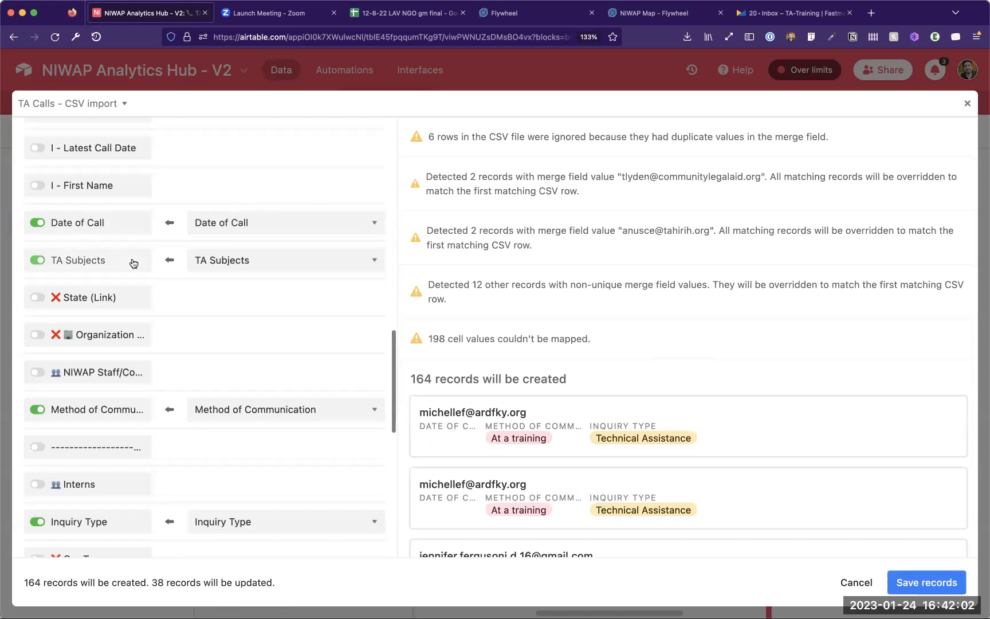
scroll(115, 287, down, 3)
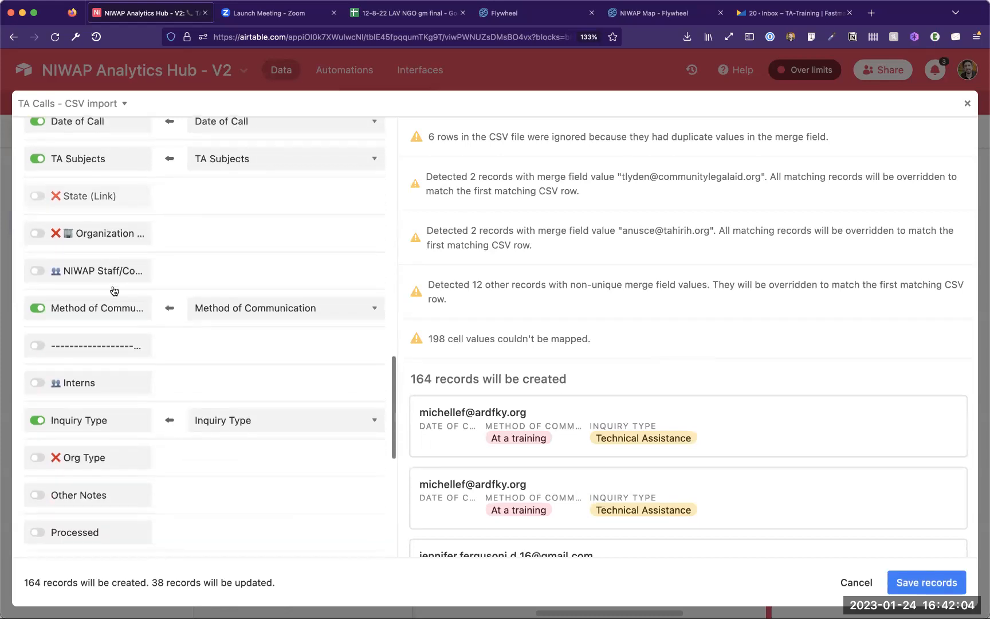
click(94, 264)
click(215, 263)
scroll(247, 447, down, 2)
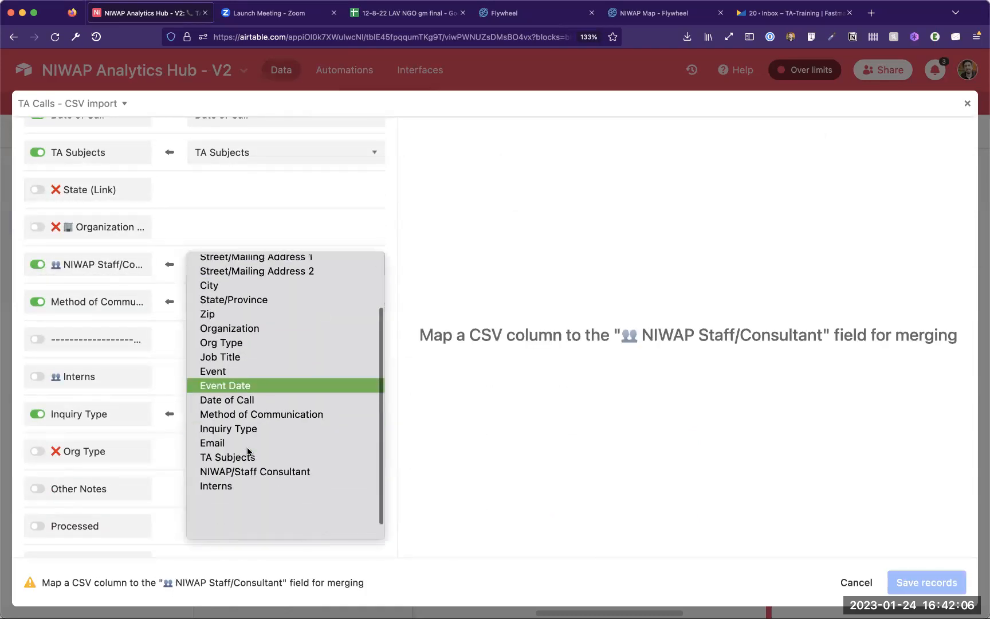
click(260, 457)
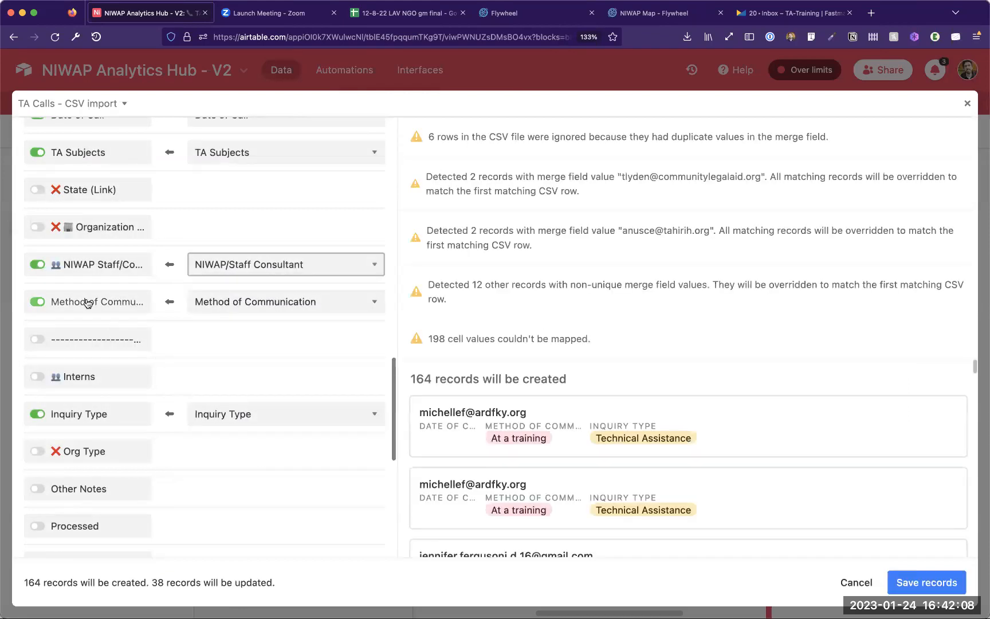
Step: Enable the Interns field in the import mappings and map it to the Interns CSV column
click(88, 378)
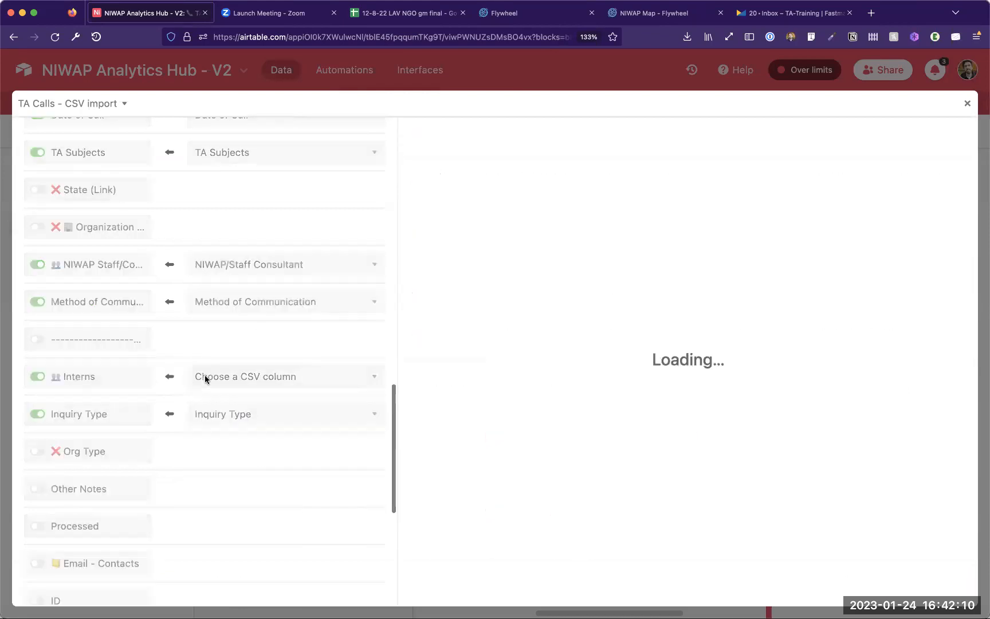
click(206, 376)
scroll(234, 342, down, 1)
scroll(235, 340, down, 2)
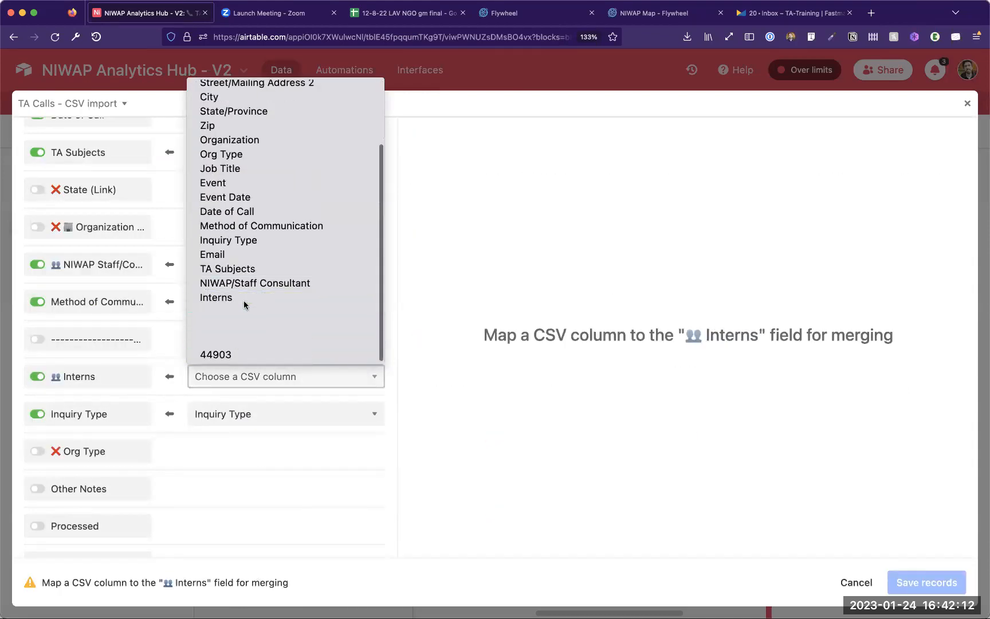
click(244, 296)
Step: Enable the Email - Contacts field in the import mappings and map it to the Email CSV column
scroll(213, 354, down, 1)
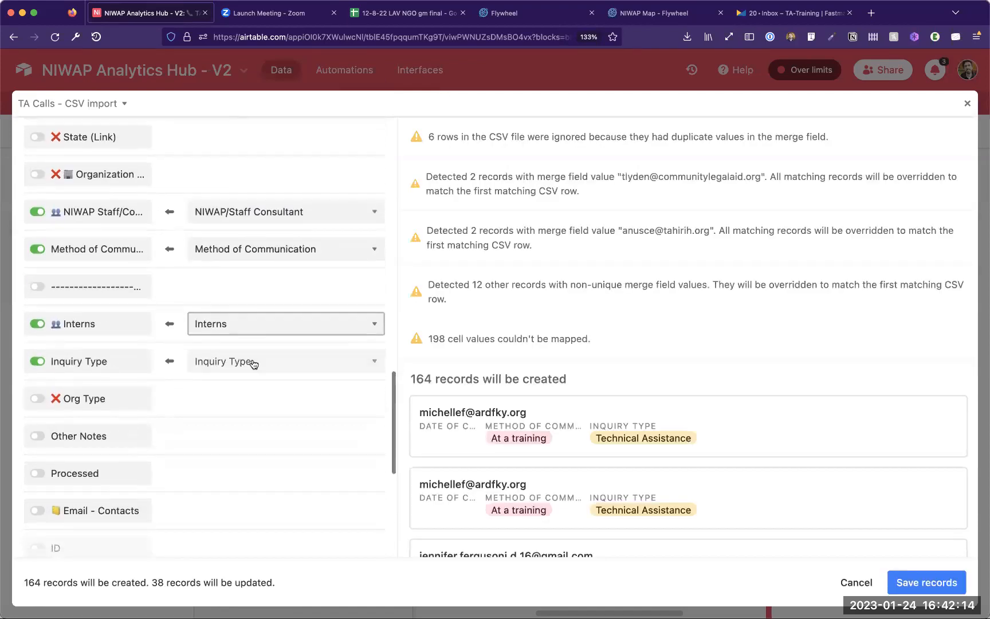
scroll(172, 415, down, 2)
scroll(173, 415, down, 1)
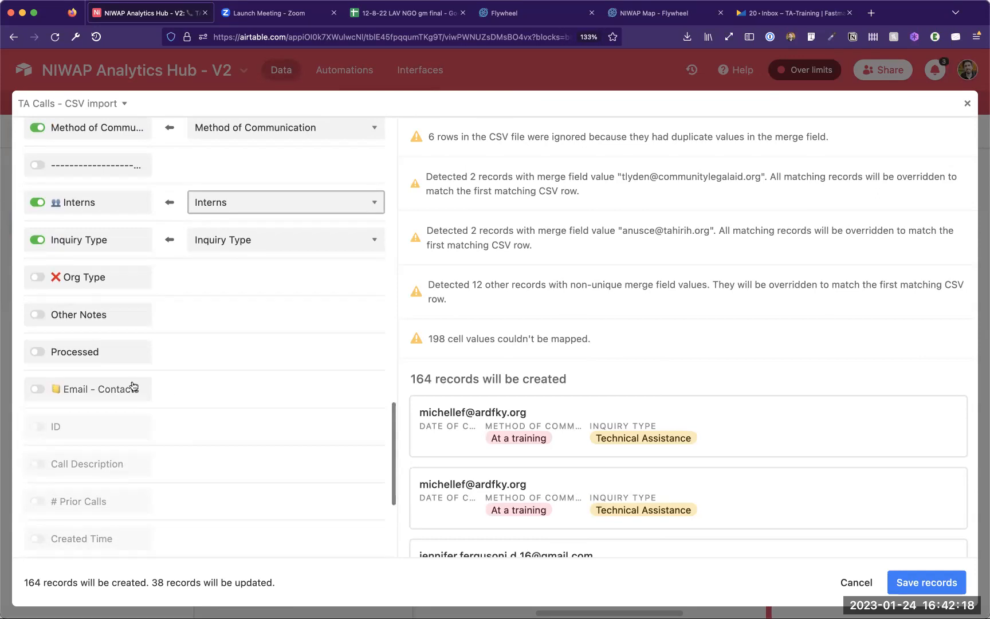
scroll(317, 336, down, 4)
scroll(316, 338, up, 3)
scroll(317, 338, up, 1)
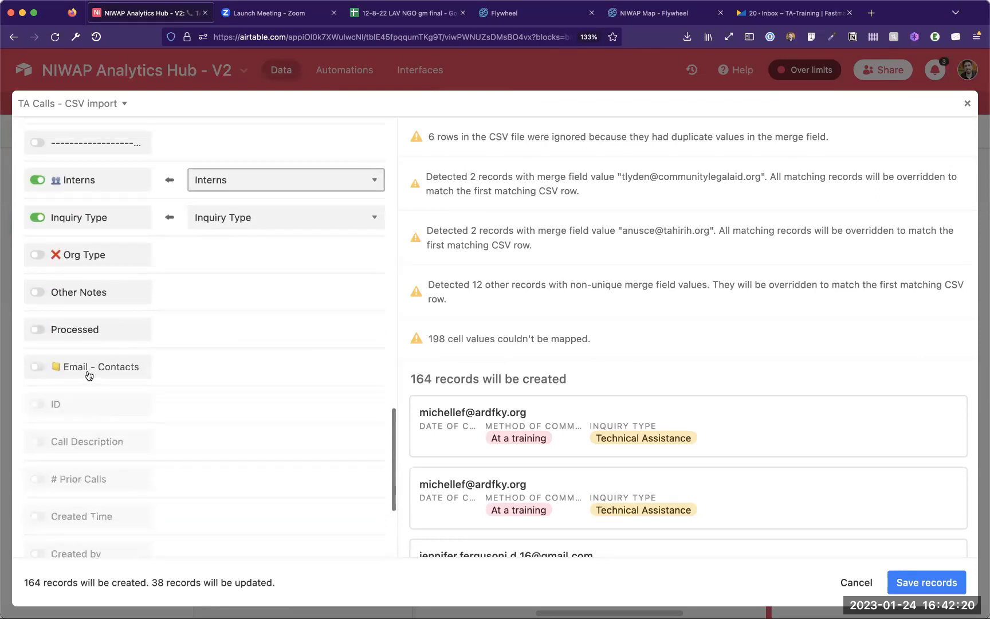
click(84, 375)
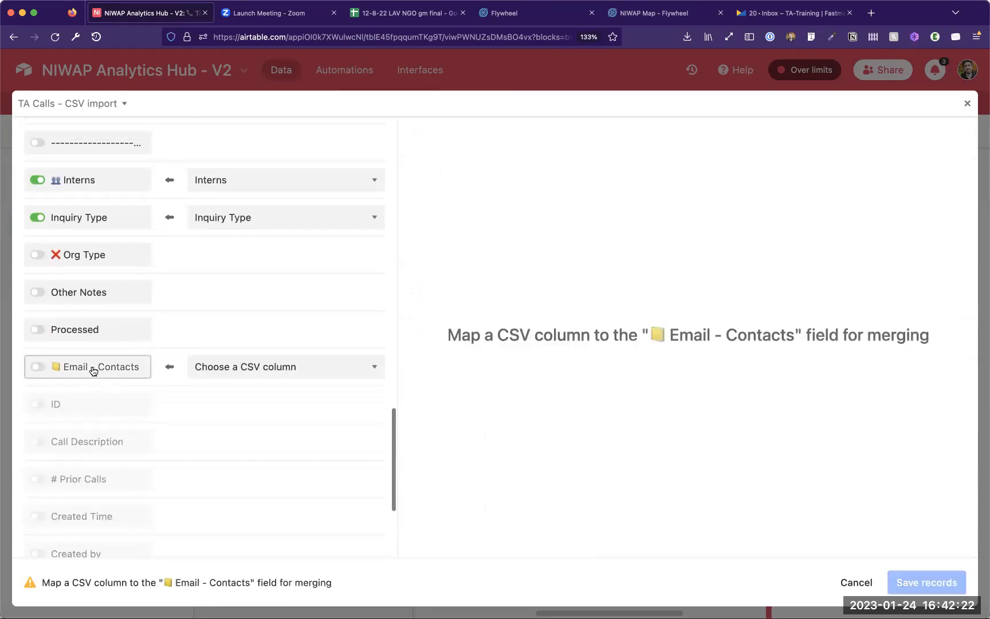
click(221, 371)
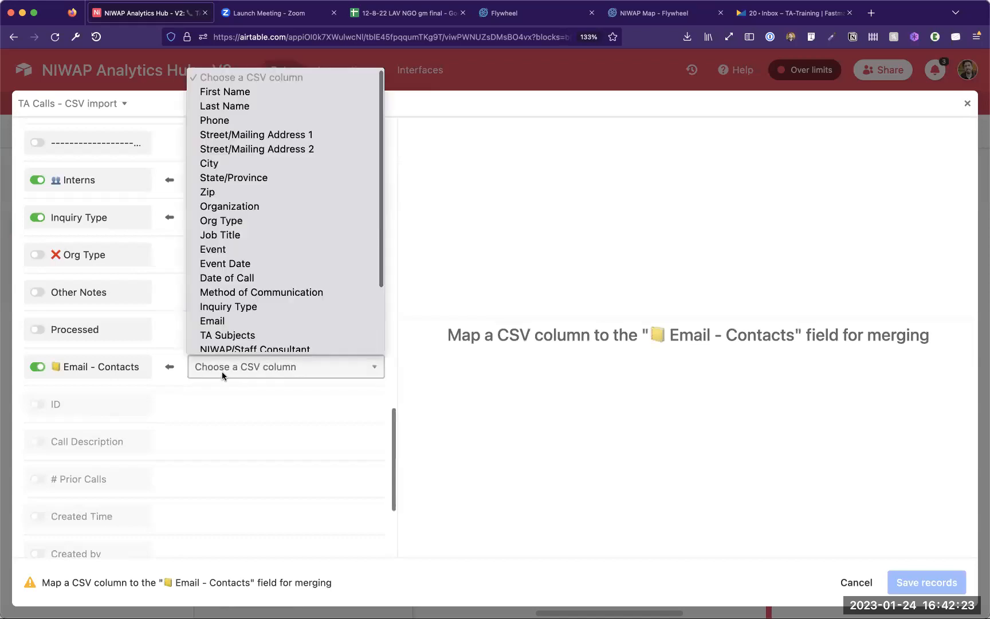
click(228, 321)
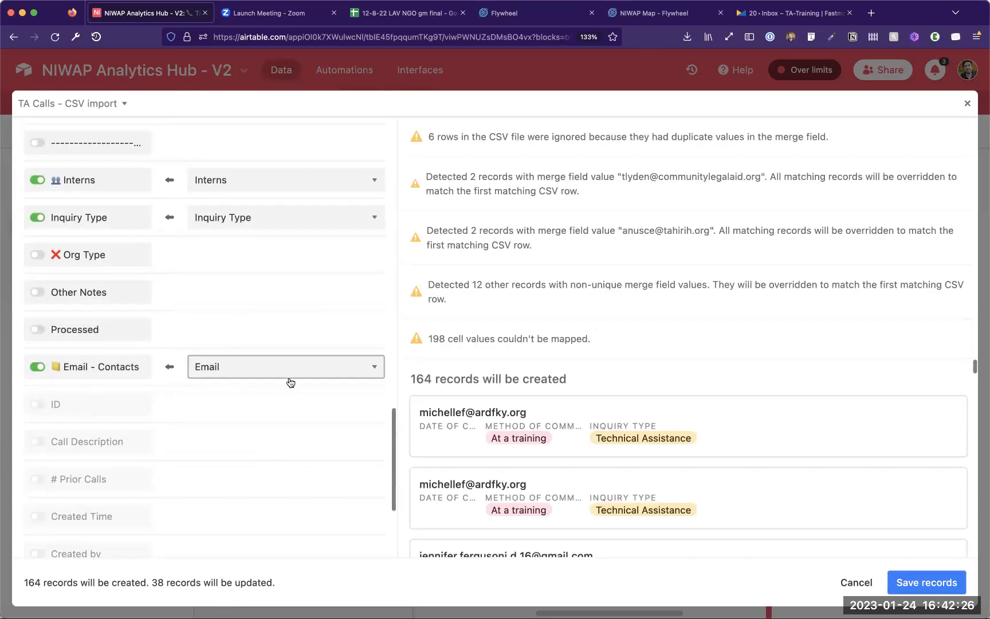
Step: Close the full-screen CSV import without saving records and examine the columns of the TA - Calls grid
scroll(287, 358, up, 15)
scroll(300, 332, down, 5)
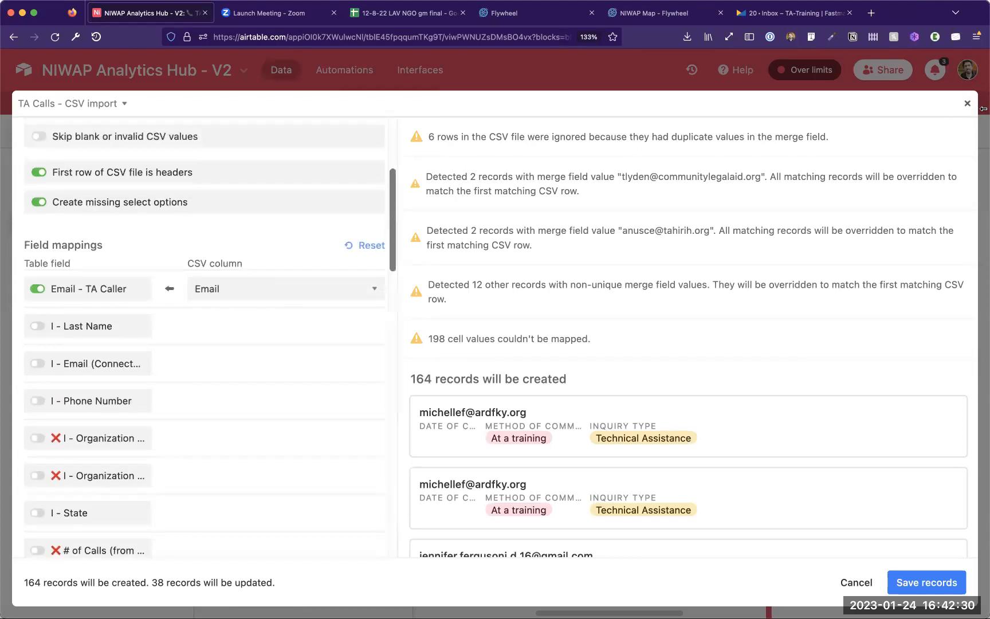
click(967, 103)
scroll(541, 310, left, 10)
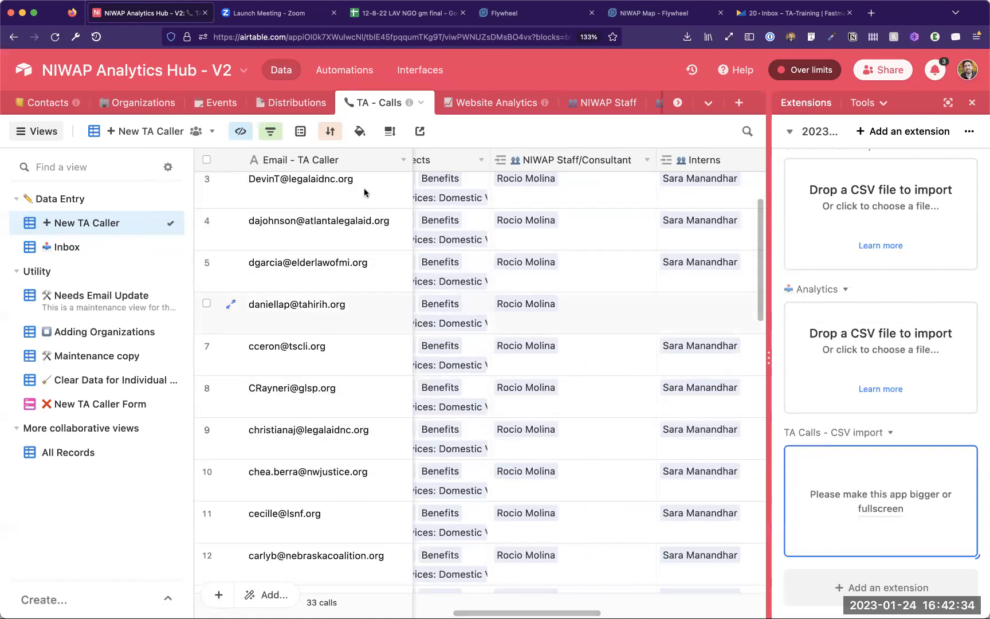
scroll(363, 188, right, 10)
scroll(523, 172, left, 10)
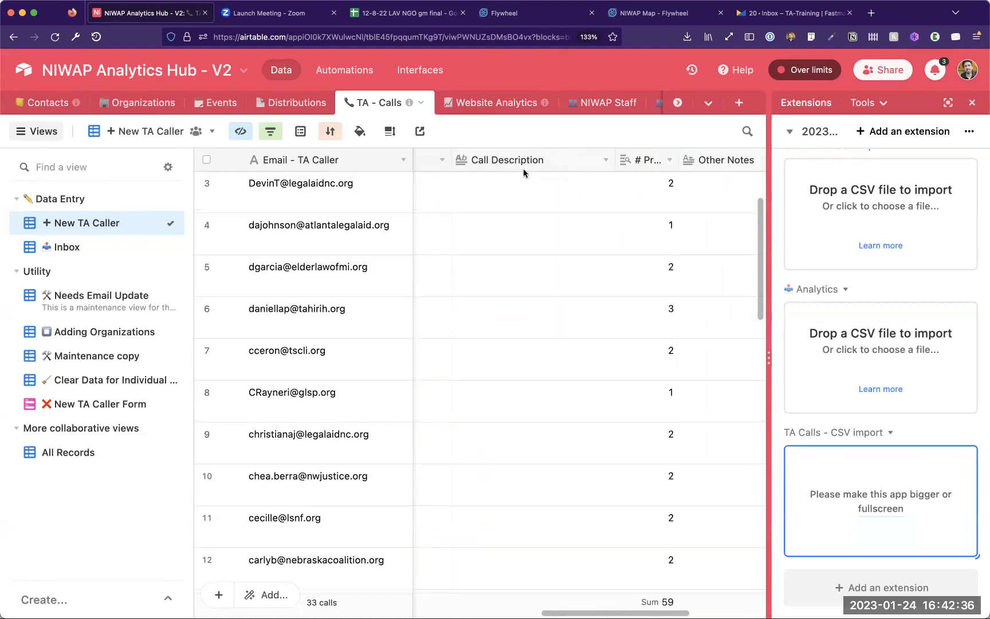
scroll(523, 172, left, 10)
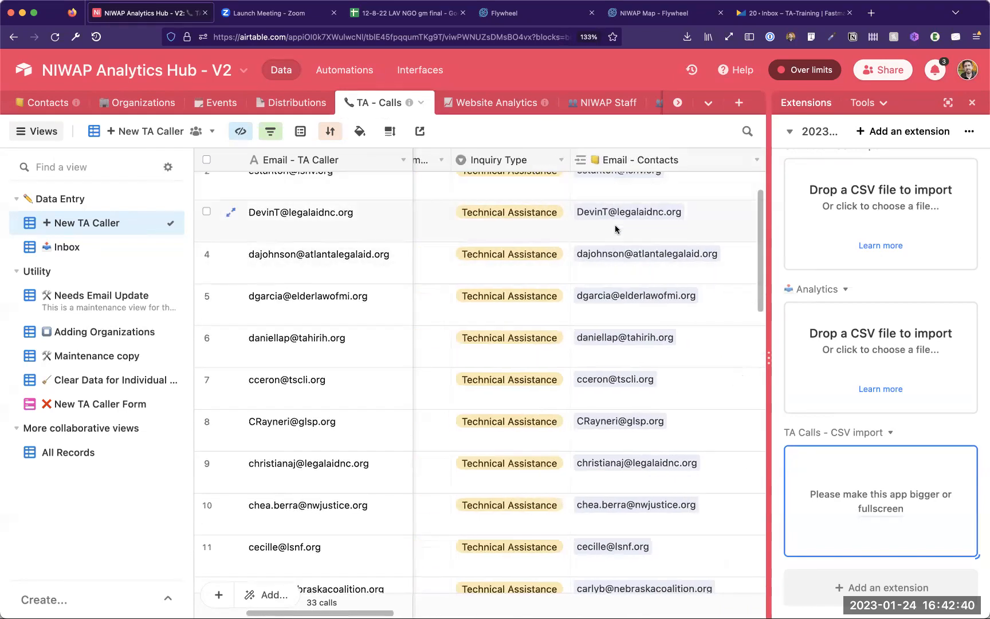
scroll(618, 264, left, 5)
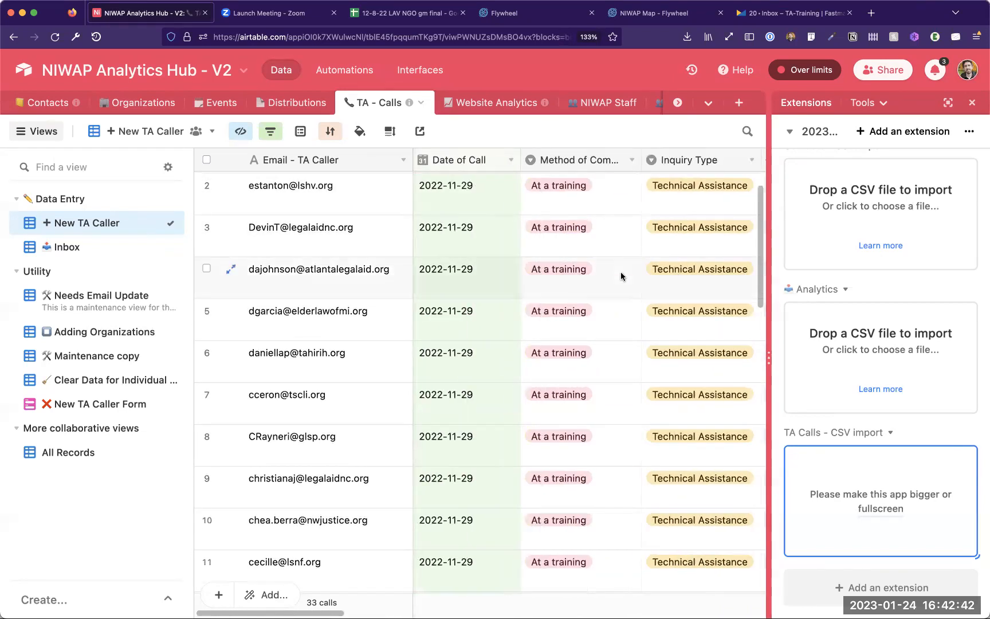
Step: Duplicate the New TA Caller view and move the copy into the Utility section
mouse_move(113, 288)
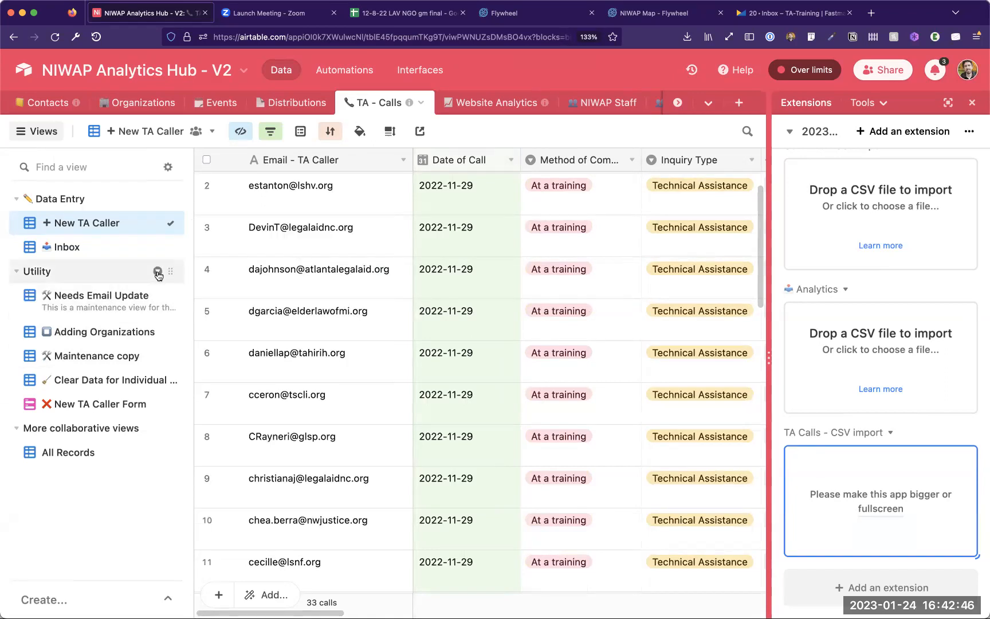
click(158, 223)
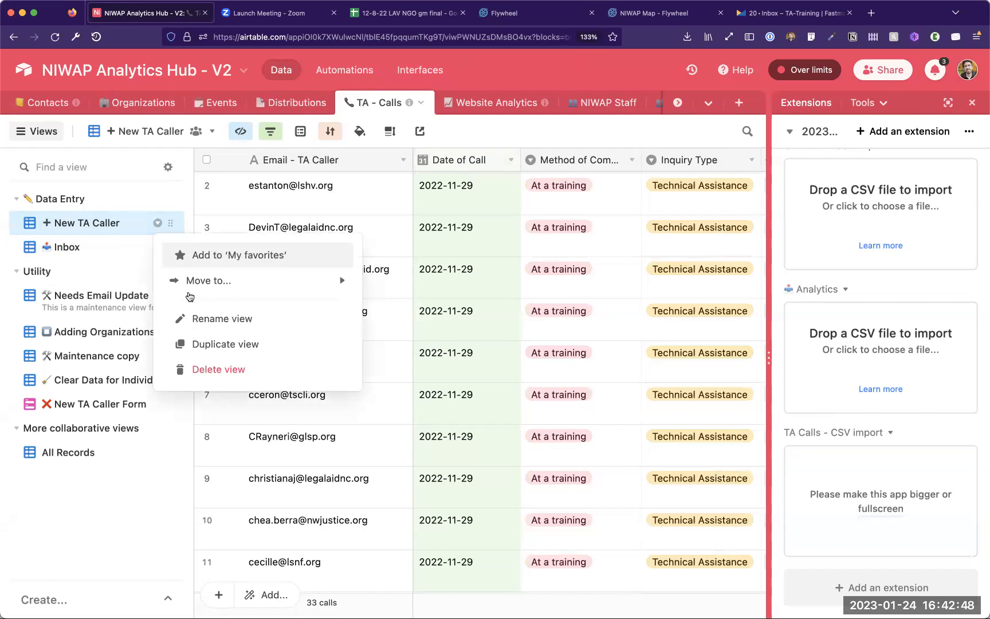
click(201, 345)
drag(170, 247, 165, 314)
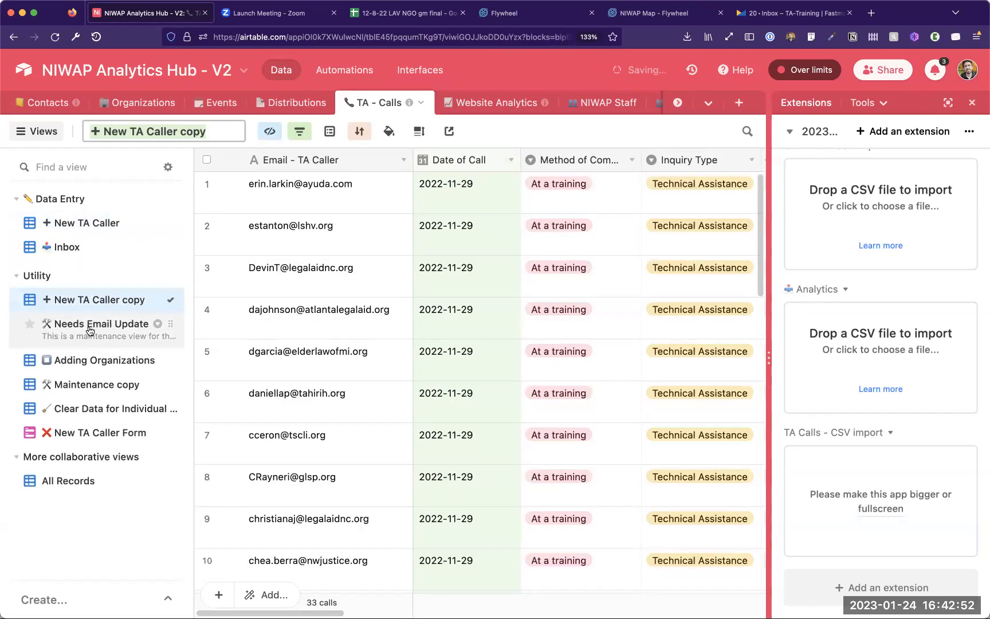
Step: Rename the duplicated view in the Utility section as Recently Imported
double_click(94, 298)
text(Recently Imported)
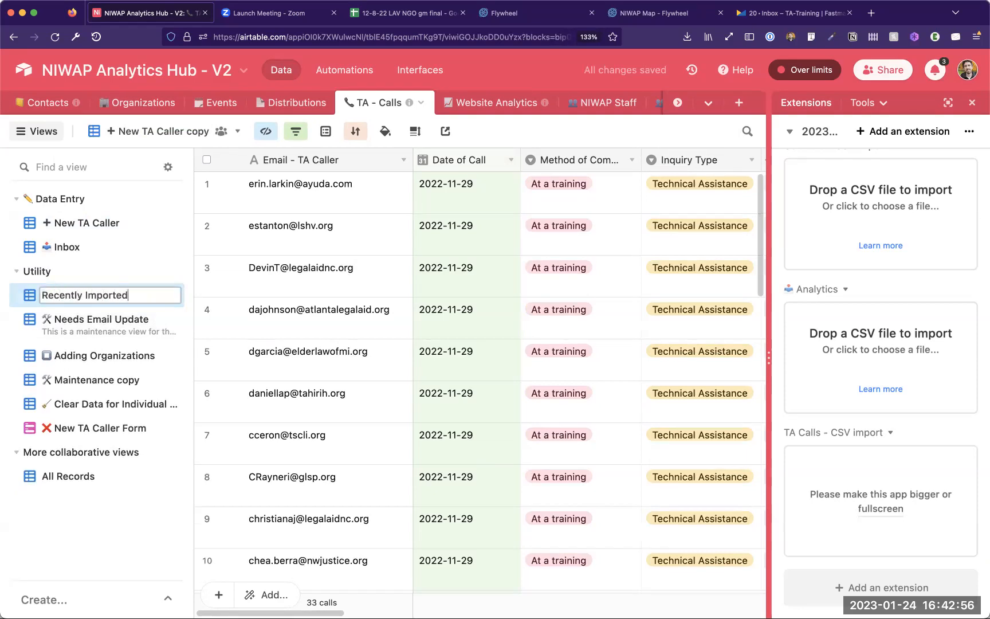
key(Return)
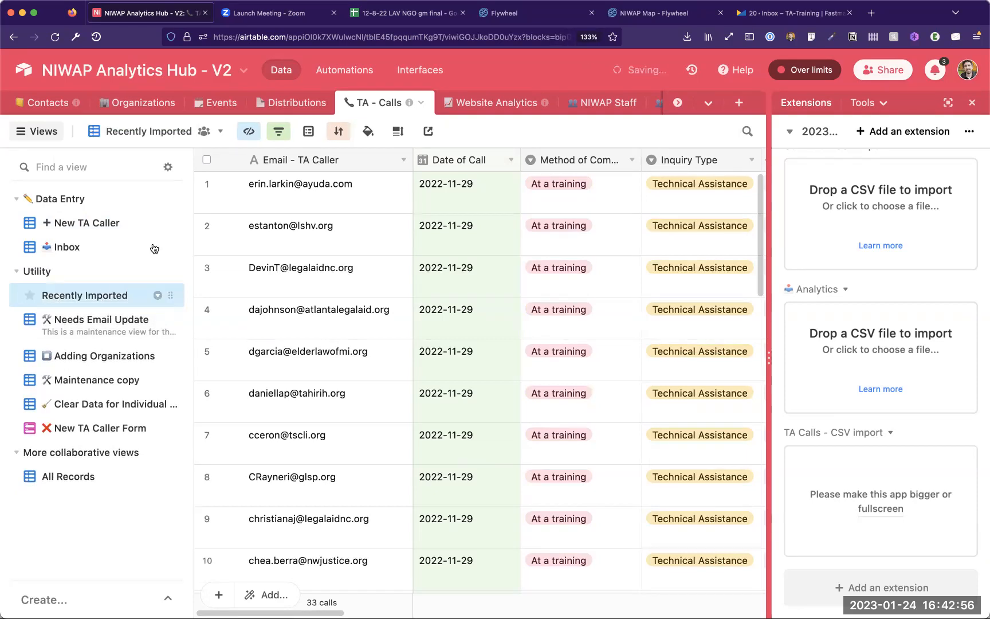
Step: Change the Date of Call filter condition in the Recently Imported view to Created Time is within the past week
click(269, 135)
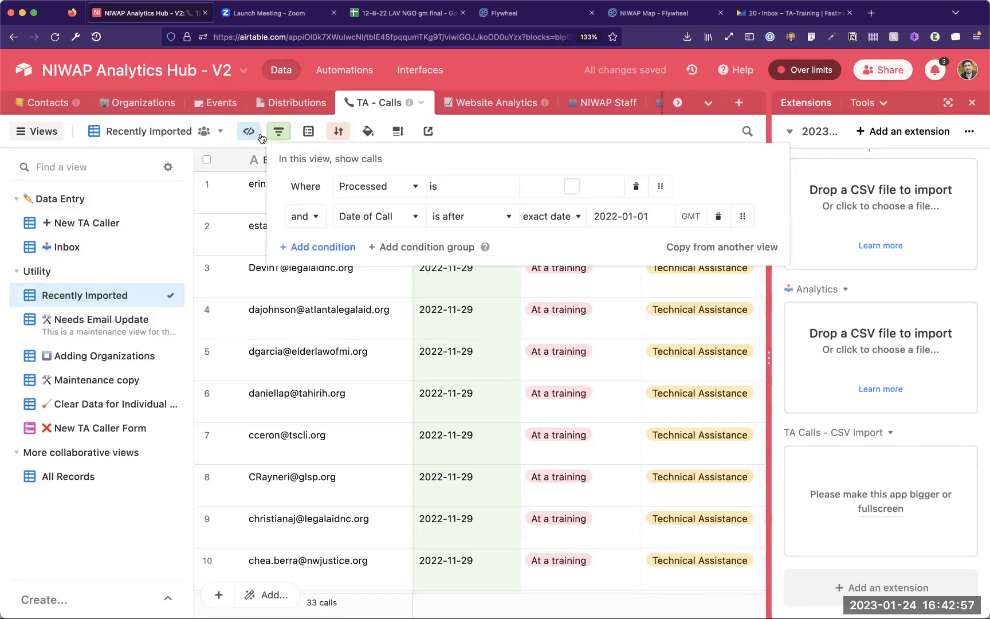
click(385, 217)
text(create)
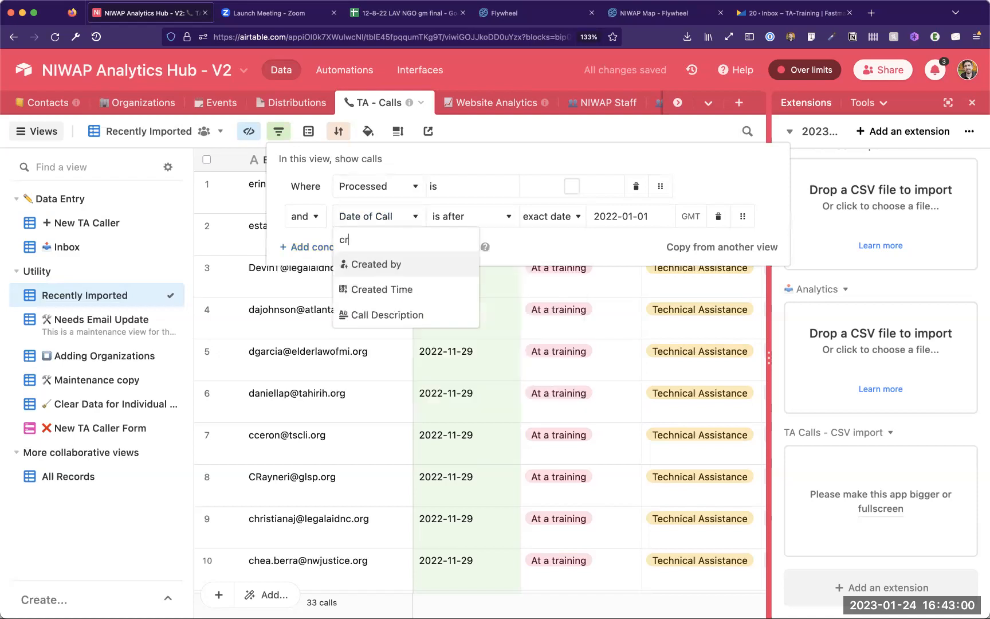
click(378, 288)
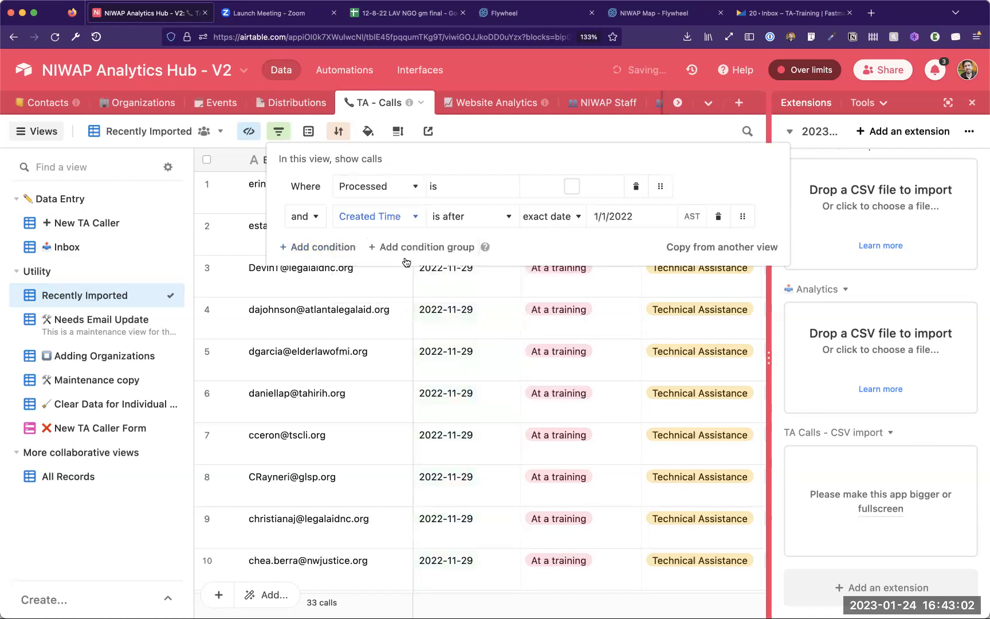
click(457, 217)
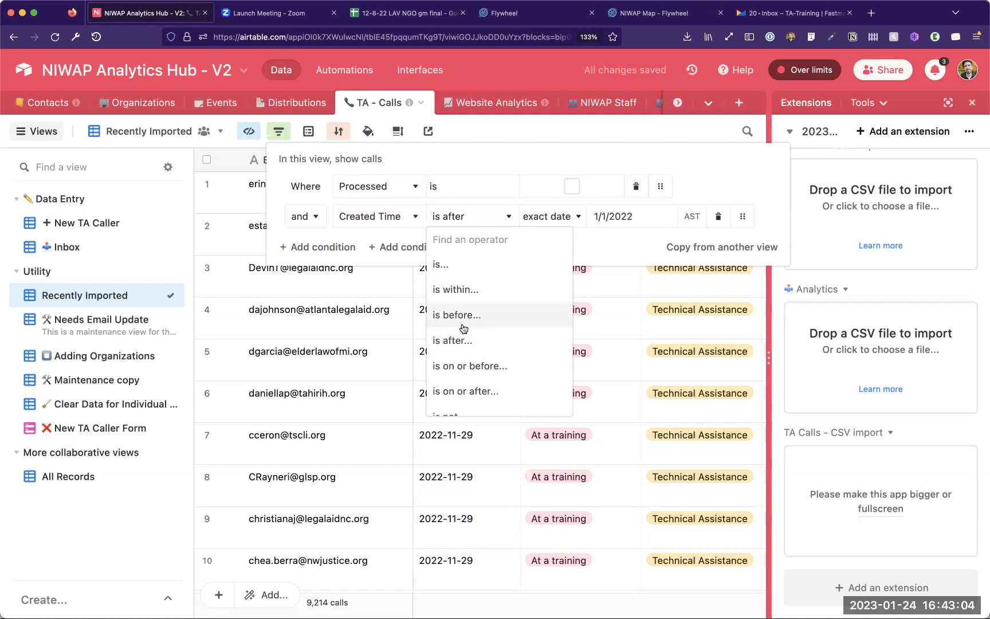
click(469, 289)
click(539, 223)
scroll(549, 322, up, 3)
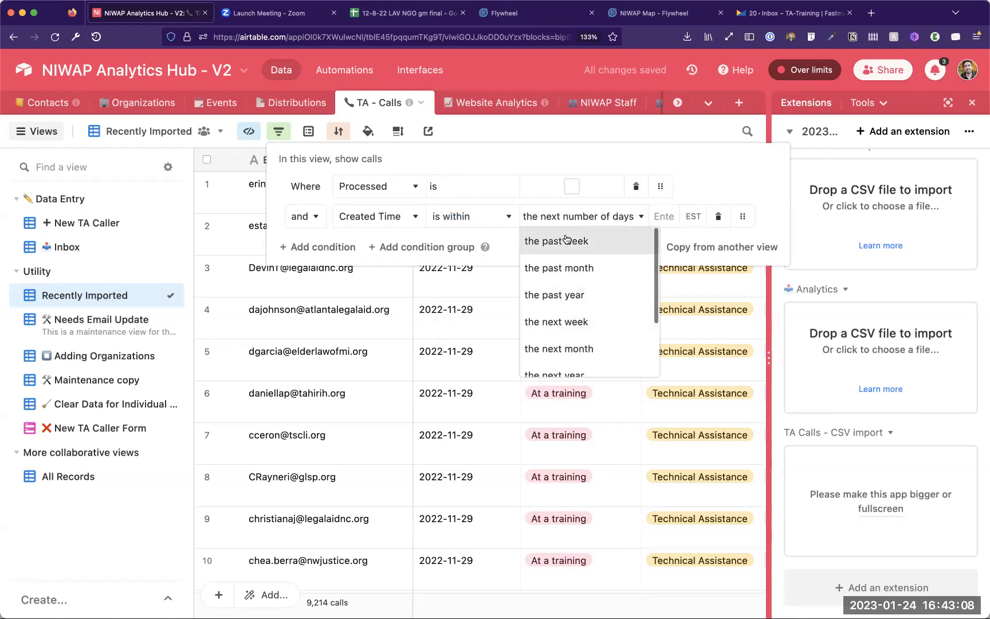
click(546, 240)
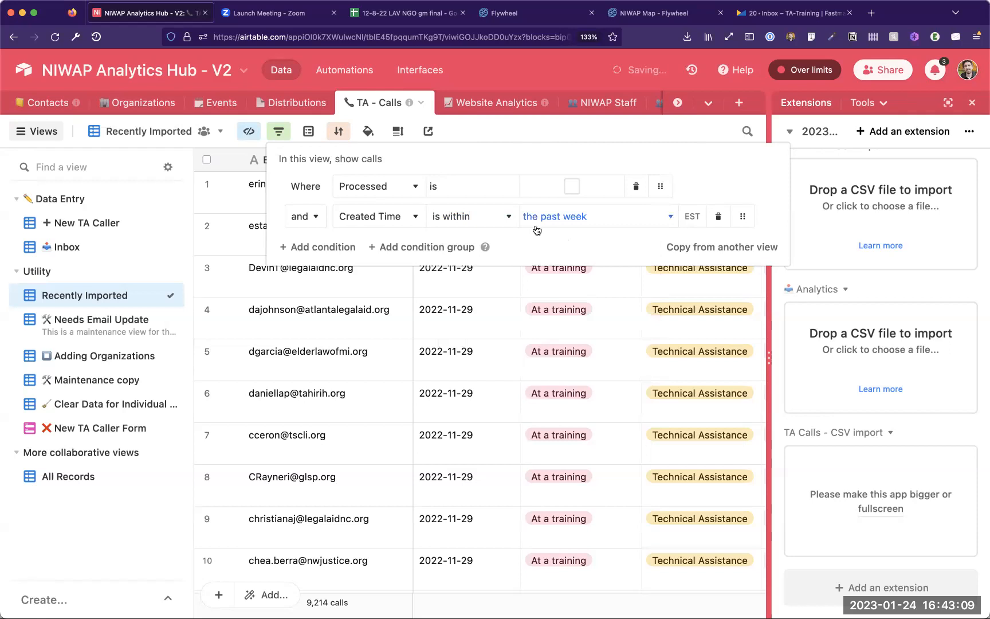
Step: Remove the Processed condition from the view's filter and look through the remaining call records
click(636, 186)
click(328, 293)
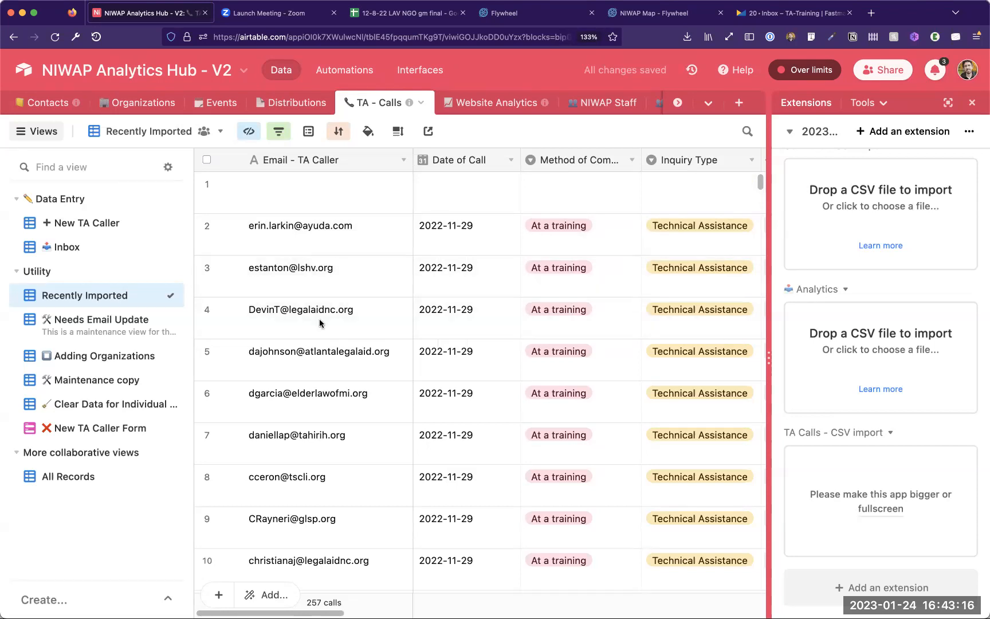
scroll(320, 323, down, 15)
scroll(320, 323, up, 15)
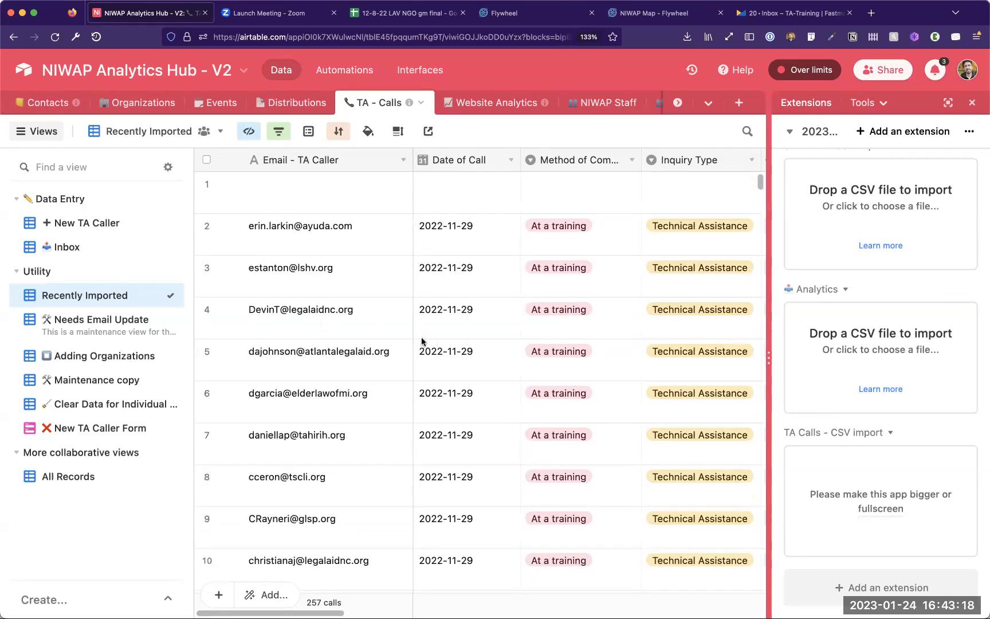
scroll(421, 341, down, 20)
scroll(421, 341, down, 7)
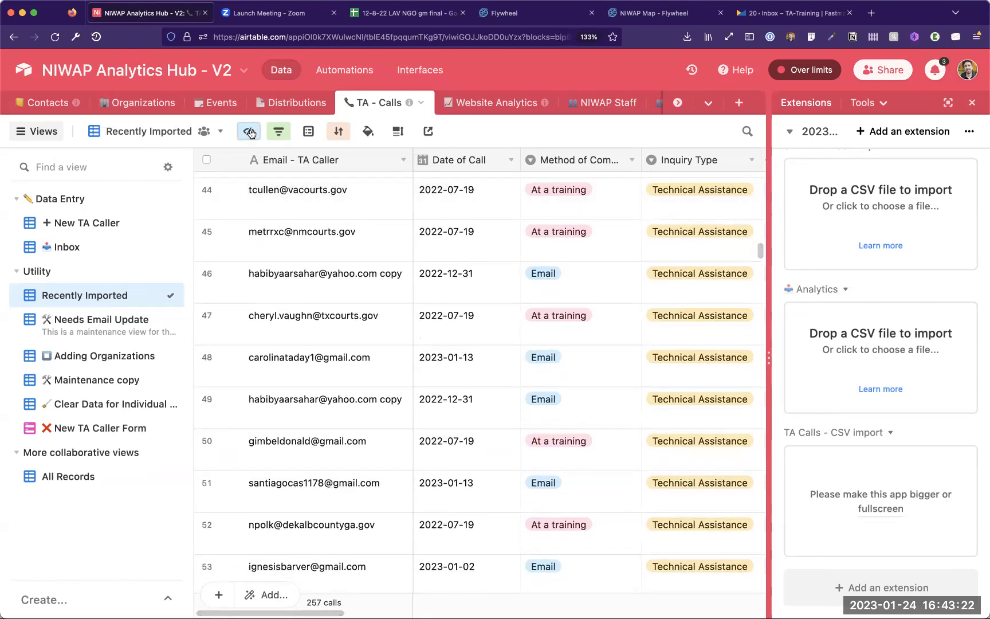
Step: Show the hidden Created Time field in the Recently Imported view
click(249, 131)
text(create)
click(256, 194)
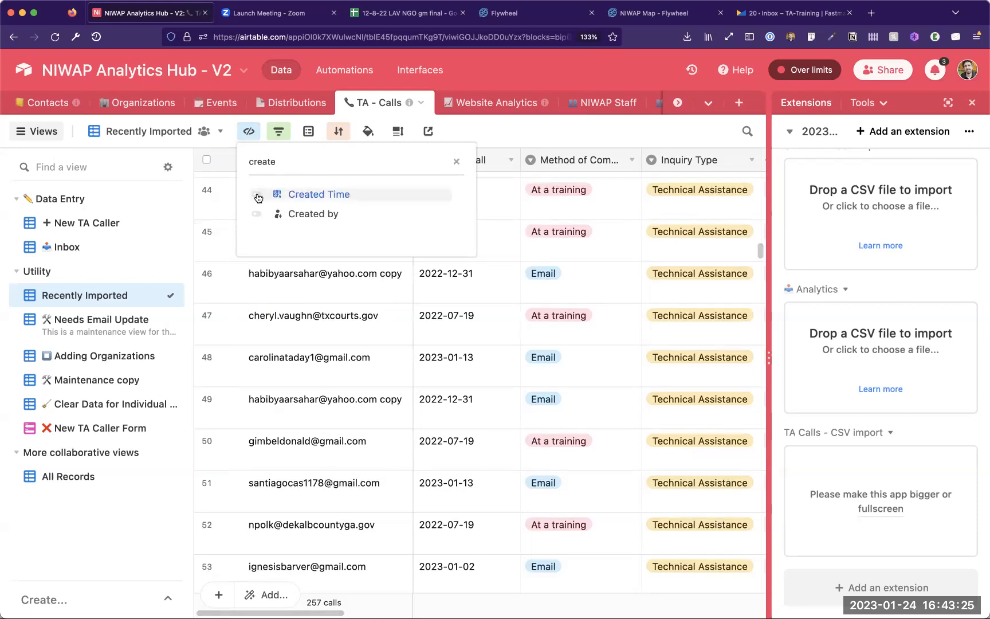
click(274, 298)
Step: Move the Created Time field to the start of the view's field order, ahead of Date of Call
click(252, 132)
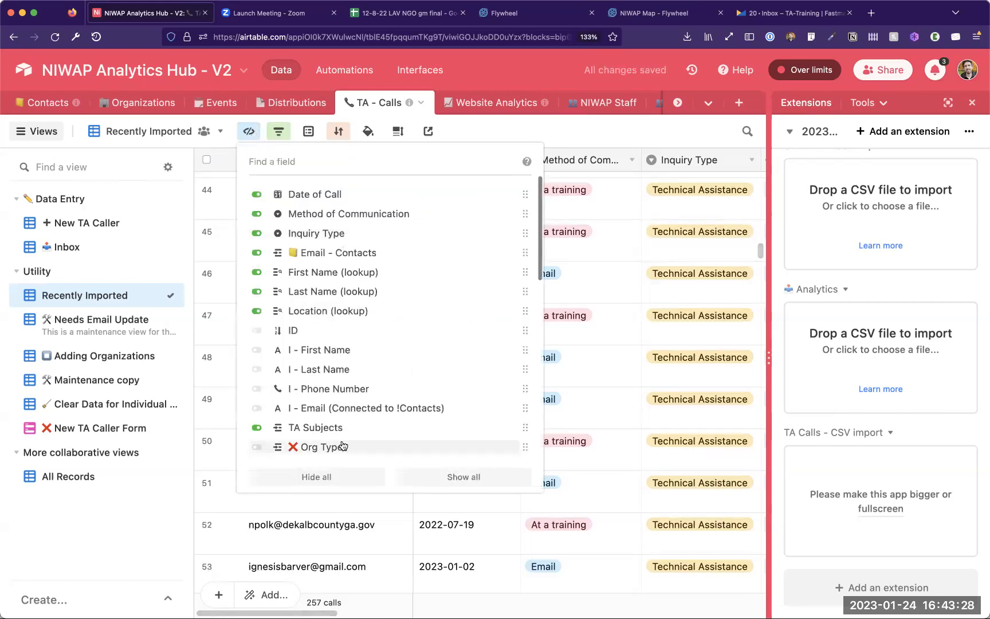
scroll(340, 442, down, 10)
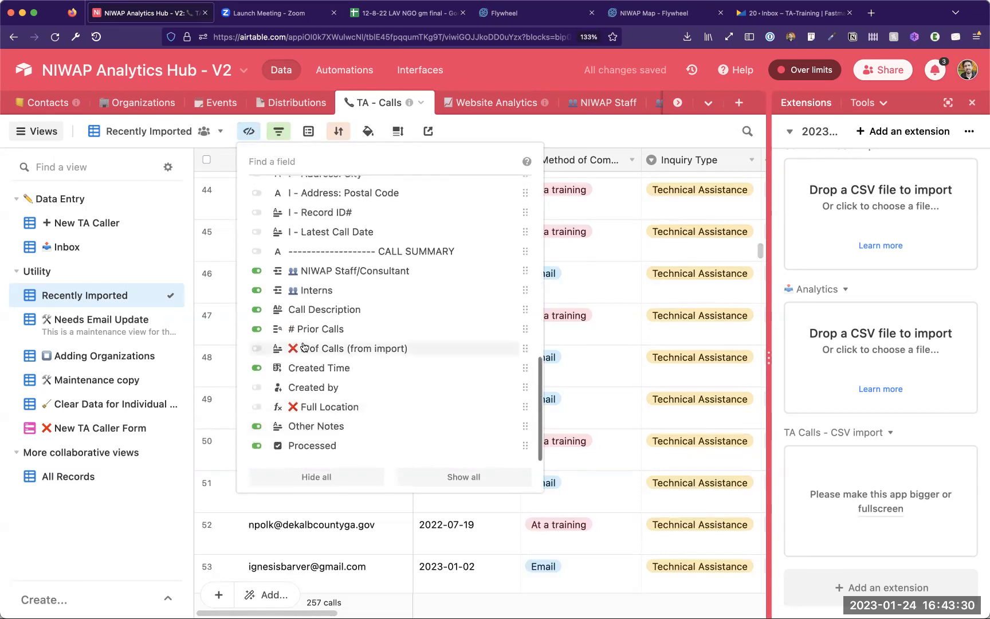
scroll(301, 344, up, 10)
scroll(304, 346, up, 2)
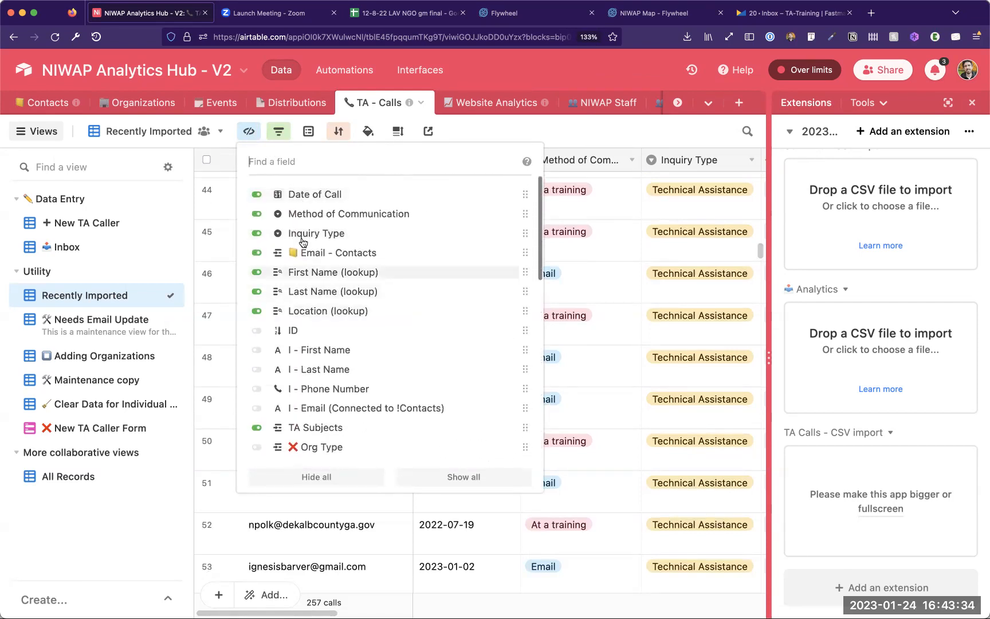
scroll(367, 321, down, 10)
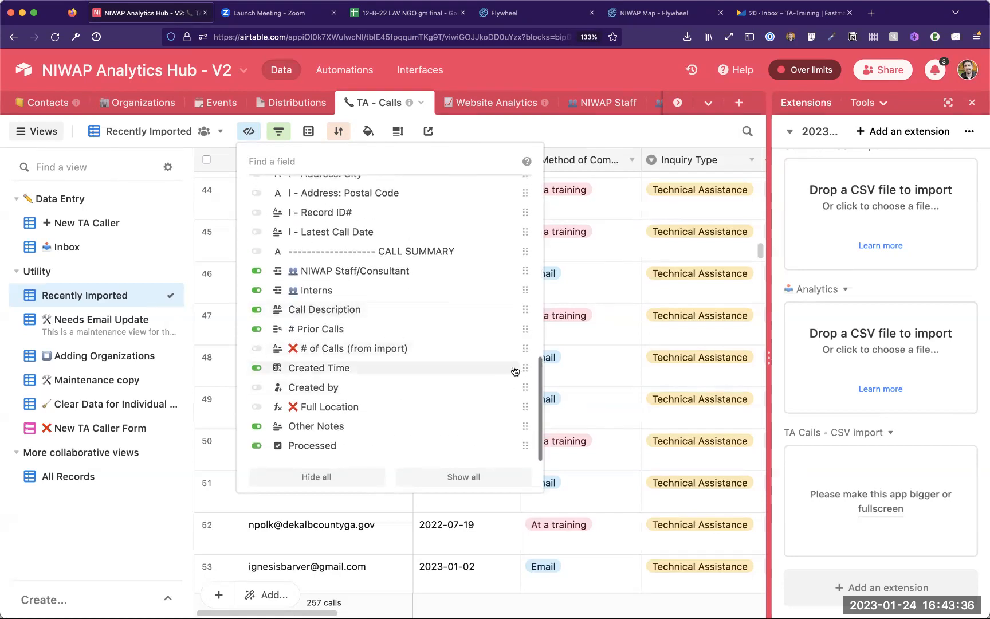
drag(523, 367, 511, 192)
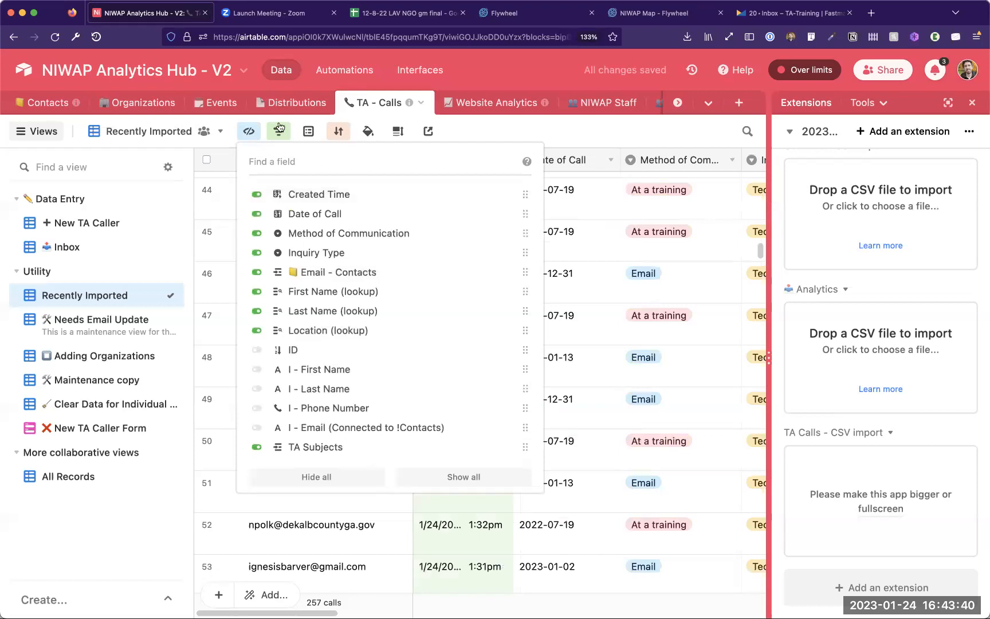
click(485, 123)
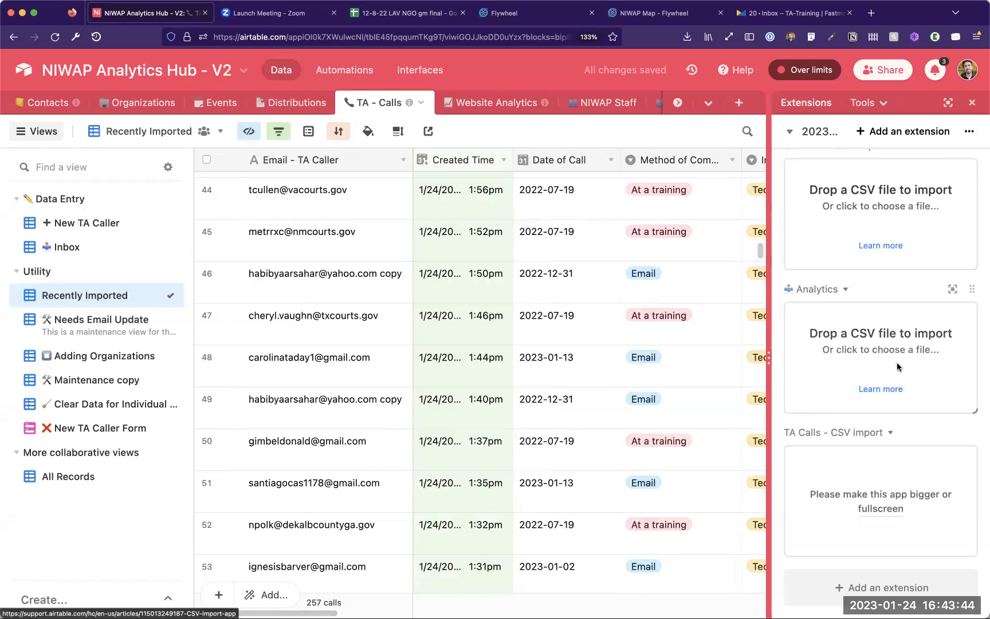
Step: Open the TA Calls CSV import in full screen and review all field mappings from Email - TA Caller through Location (lookup)
click(888, 508)
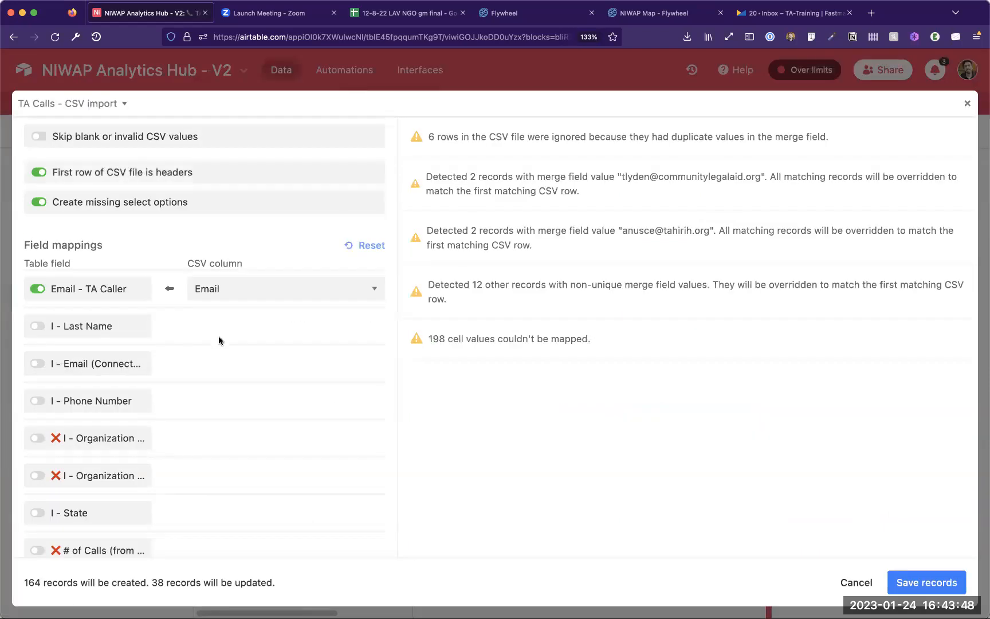
scroll(209, 371, down, 7)
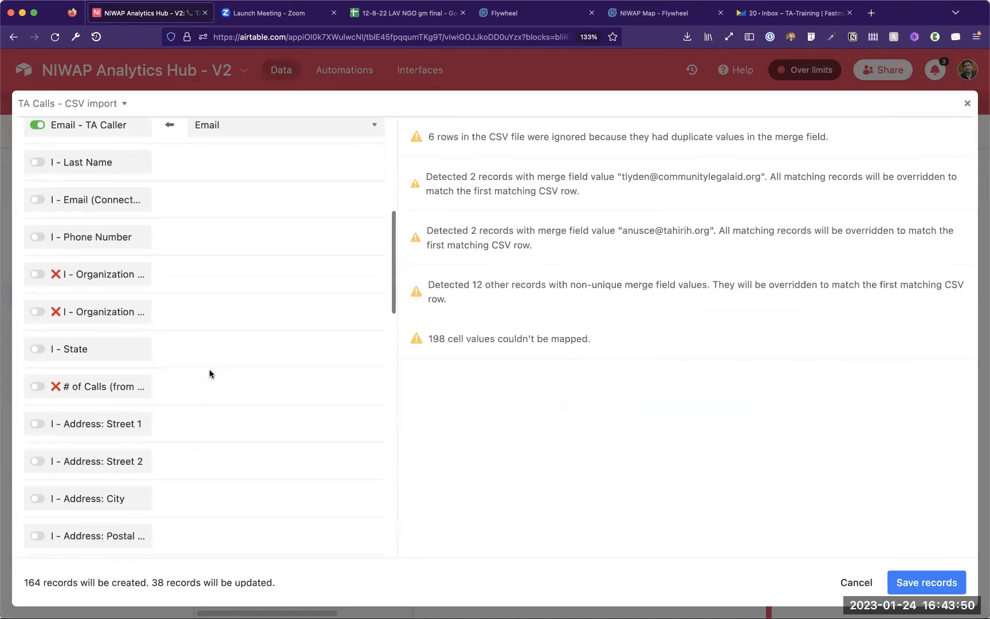
scroll(210, 374, down, 1)
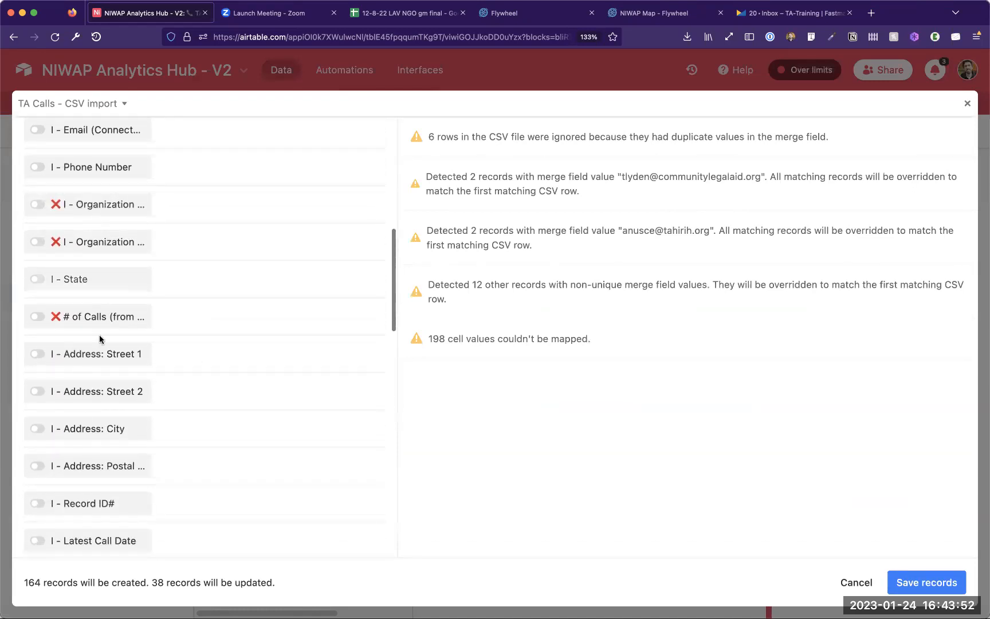
scroll(119, 424, down, 4)
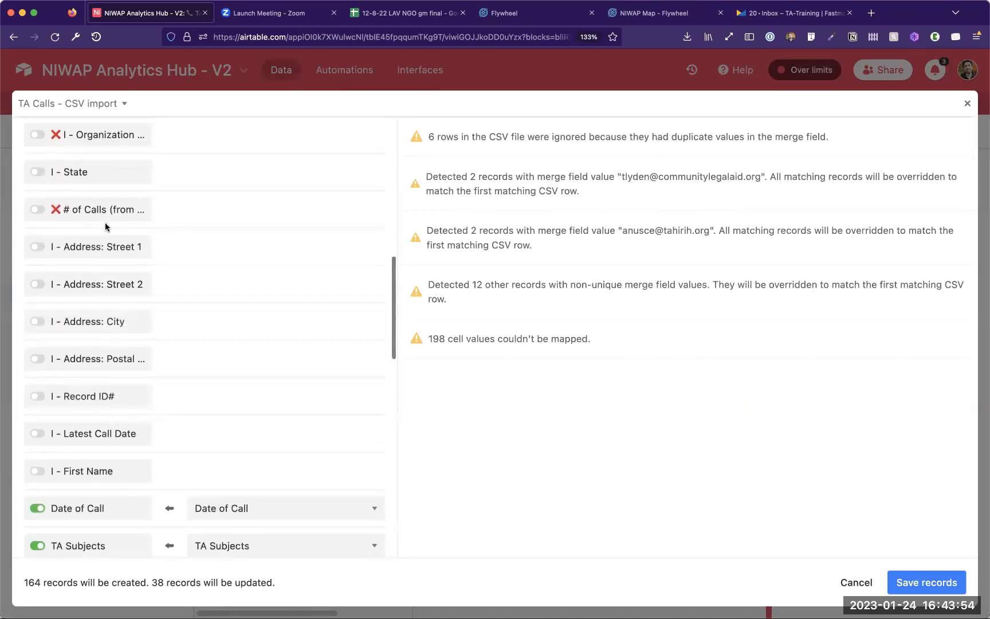
scroll(100, 433, down, 8)
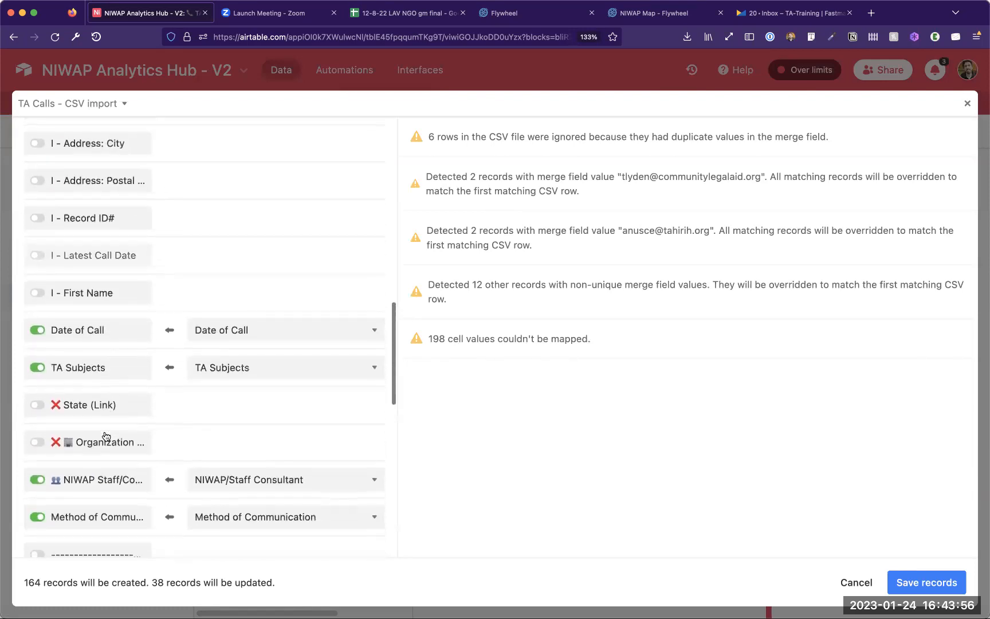
scroll(106, 437, down, 6)
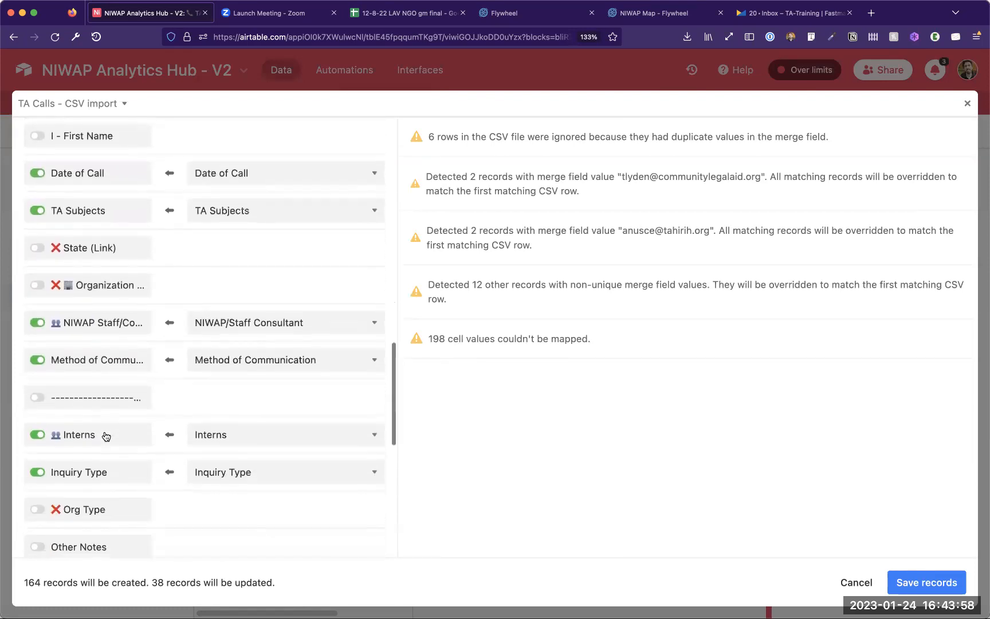
scroll(106, 436, down, 6)
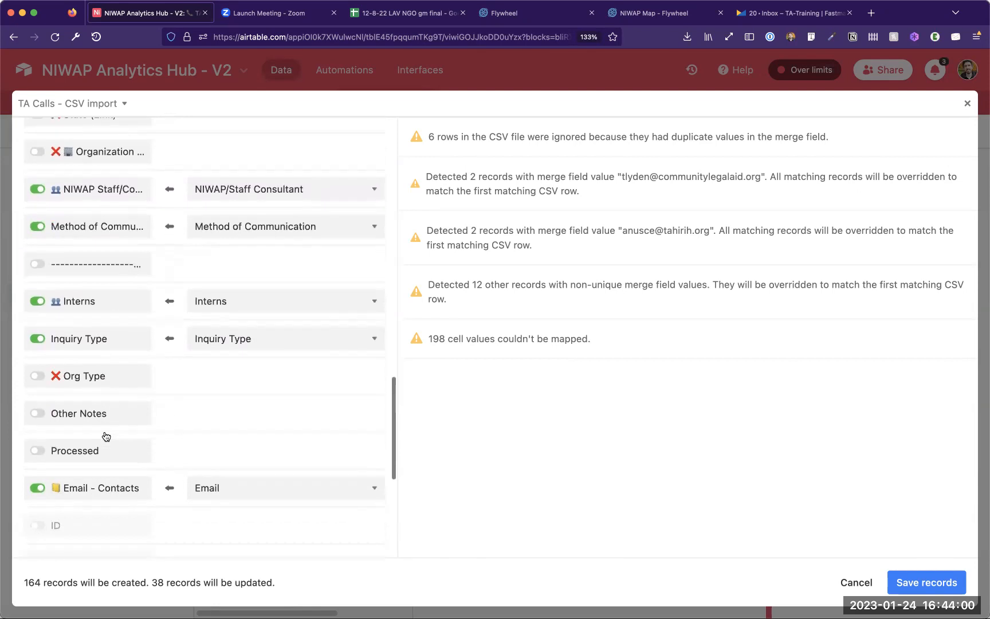
scroll(105, 436, down, 9)
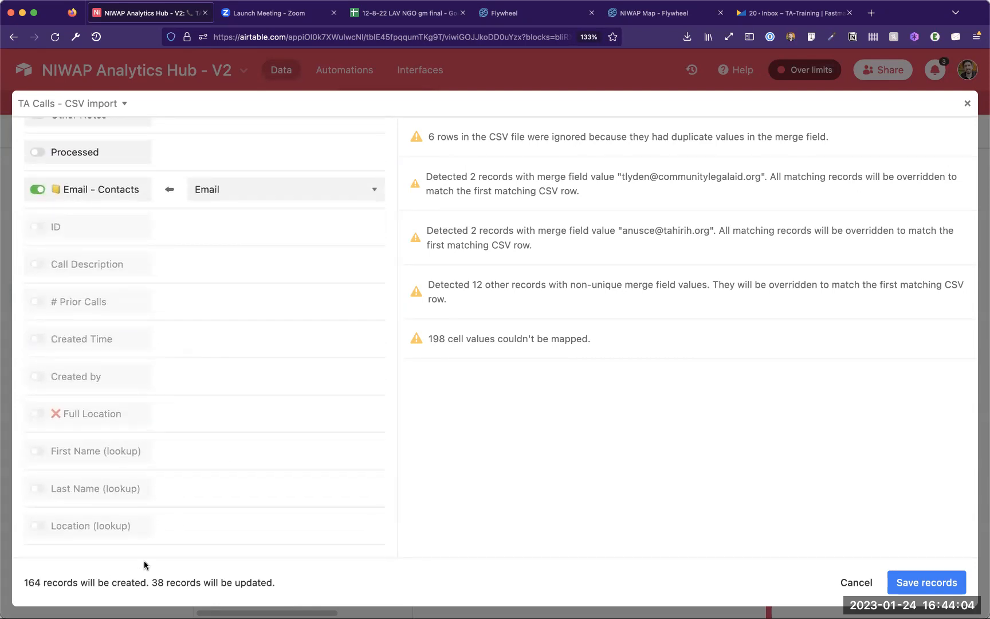
Step: Try to save the import records, cancel at the confirmation, and check the CSV column mapped to Date of Call
click(894, 578)
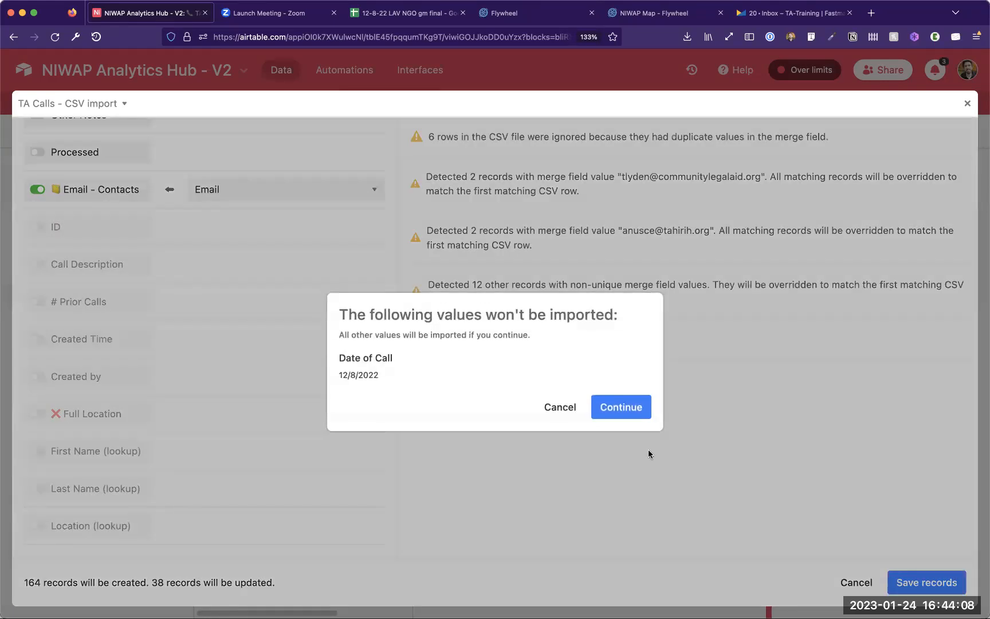
click(559, 407)
scroll(165, 316, up, 10)
scroll(165, 319, up, 10)
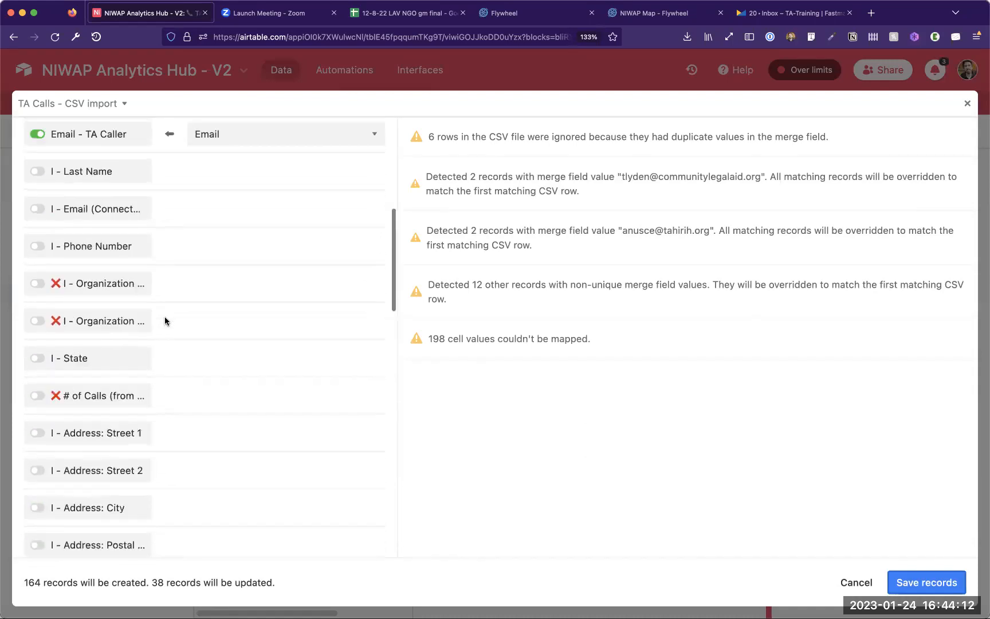
scroll(165, 320, down, 10)
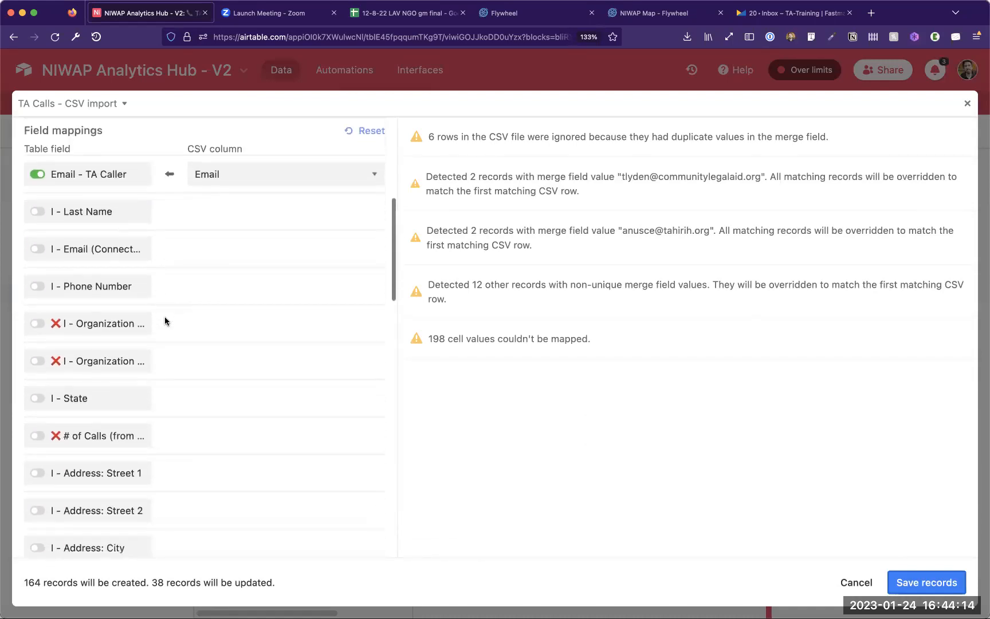
scroll(165, 320, down, 8)
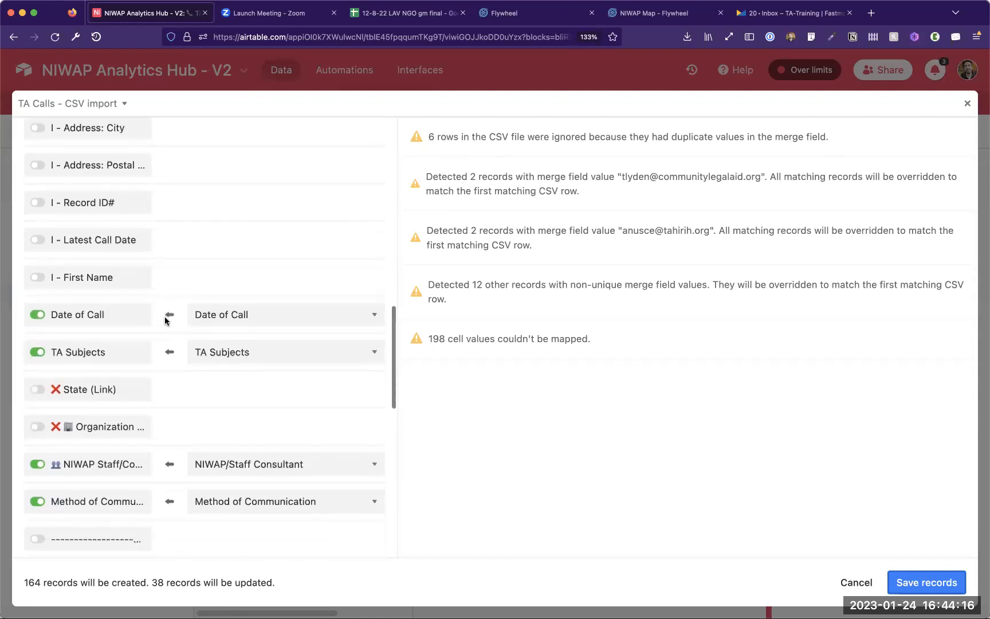
click(211, 282)
click(210, 276)
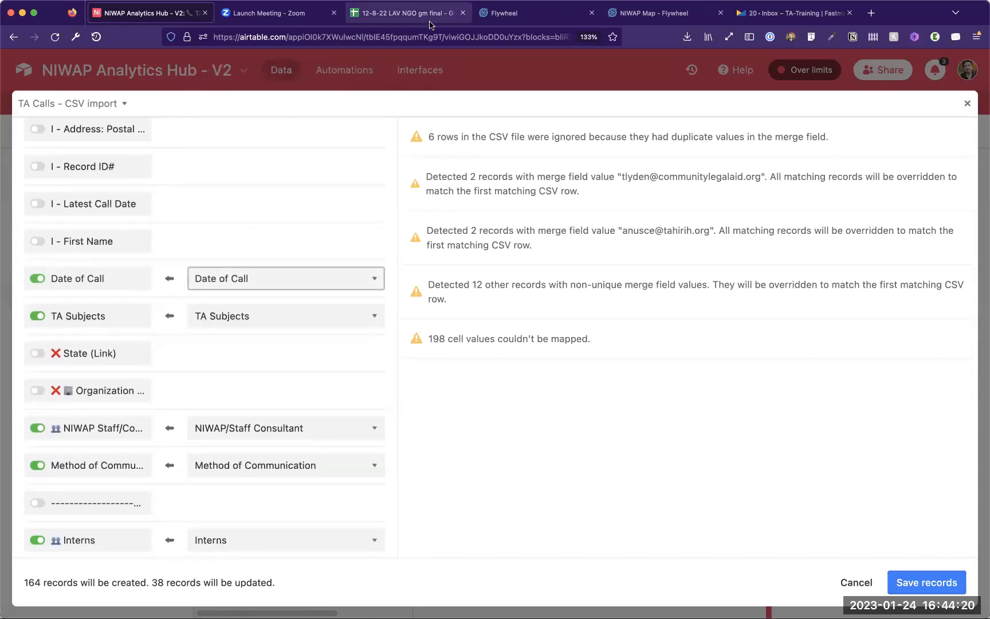
Step: Switch to the 12-8-22 LAV NGO gm final spreadsheet in Google Sheets and select the first Date of Call value
click(402, 15)
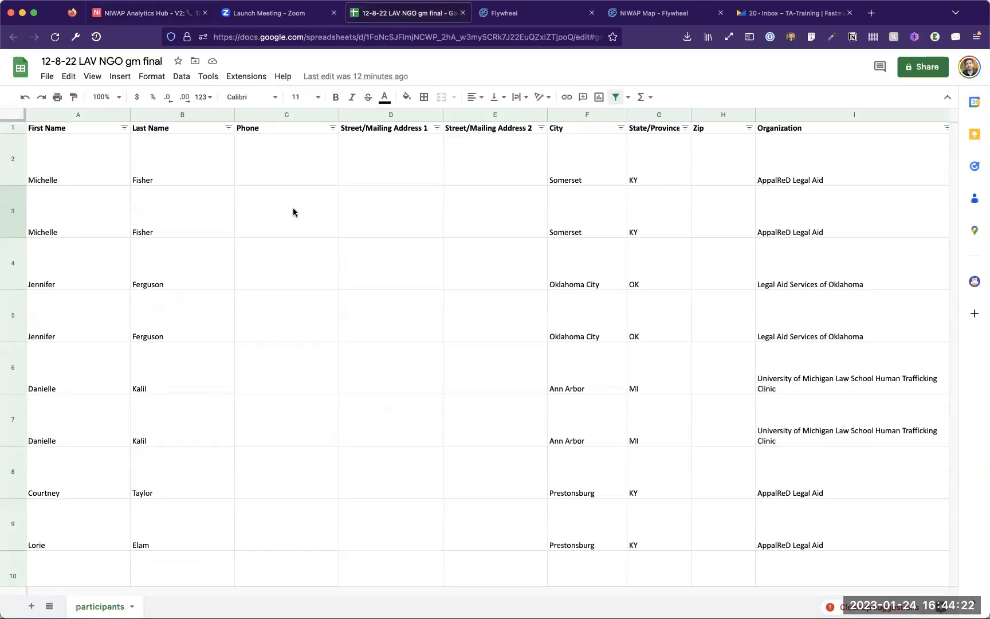
scroll(293, 211, right, 15)
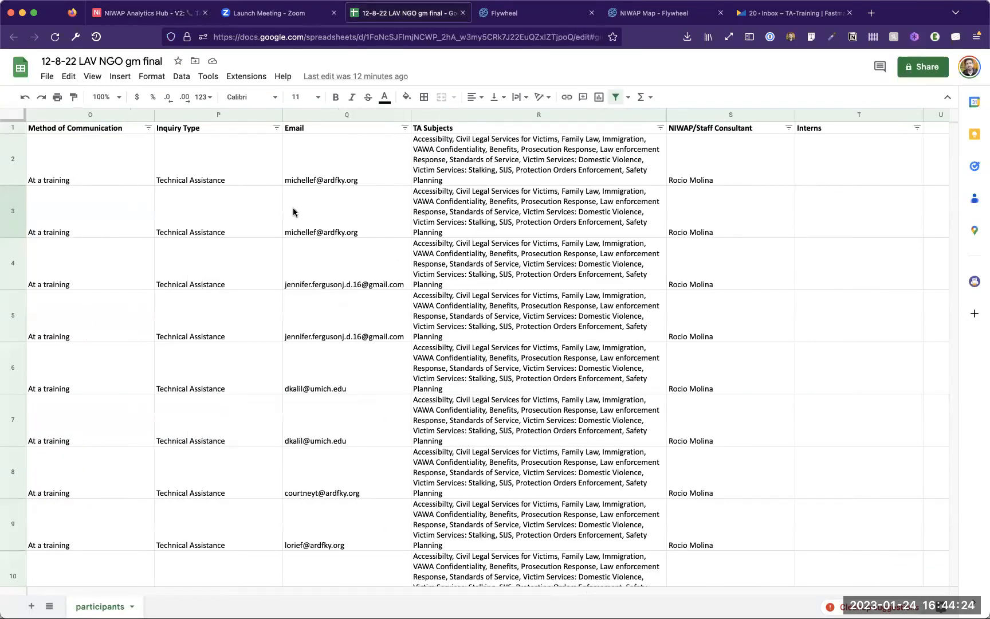
scroll(293, 212, right, 5)
scroll(293, 212, left, 20)
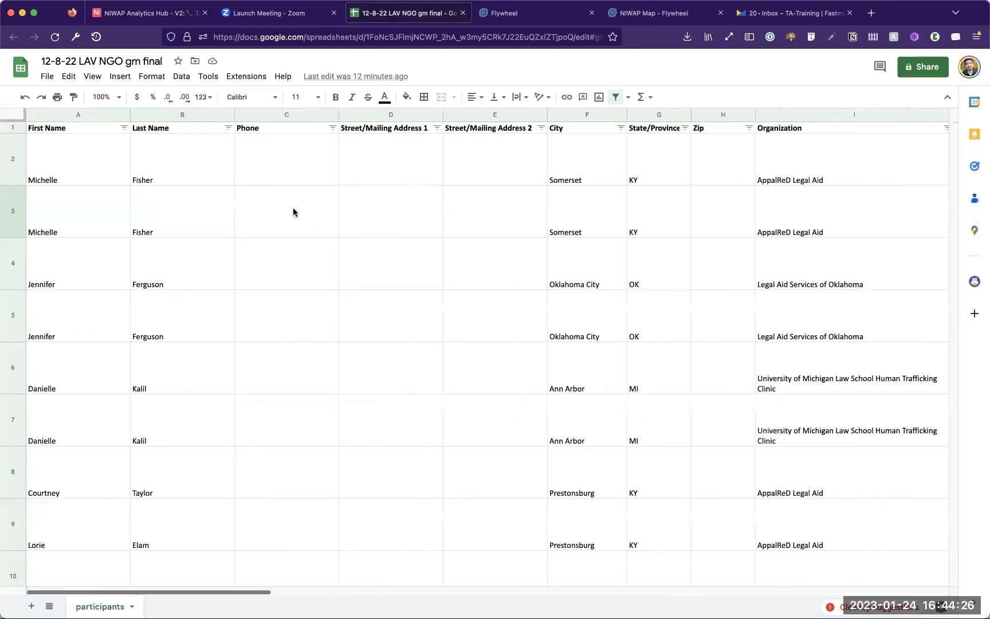
scroll(352, 178, right, 5)
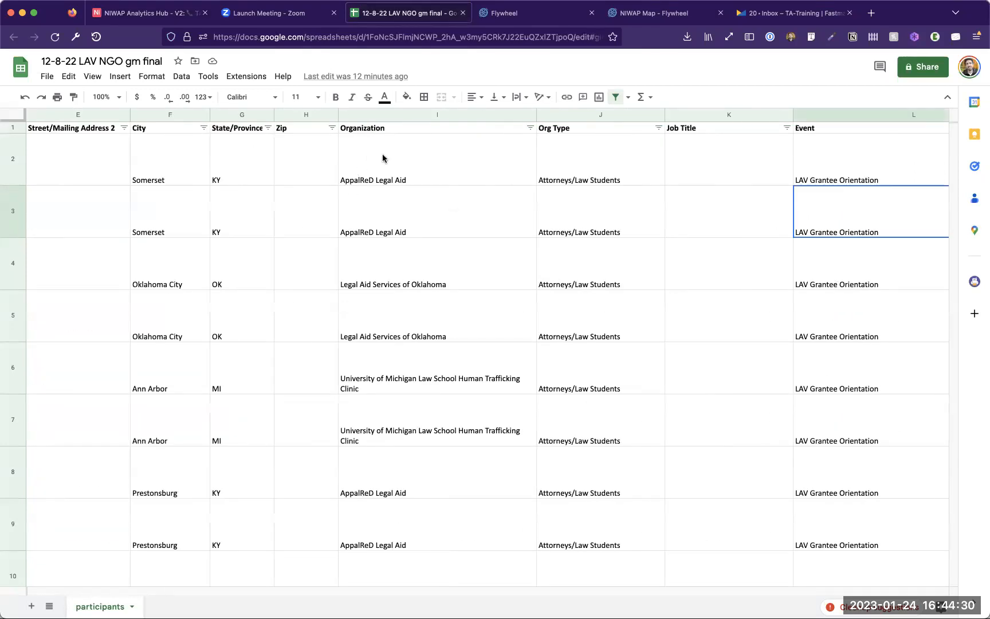
scroll(424, 178, right, 6)
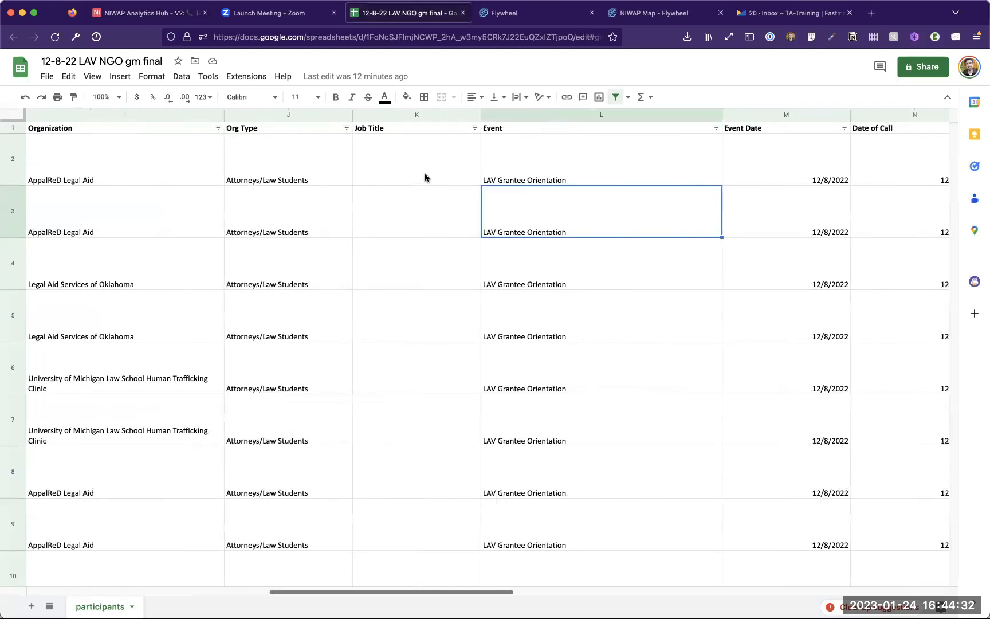
click(732, 155)
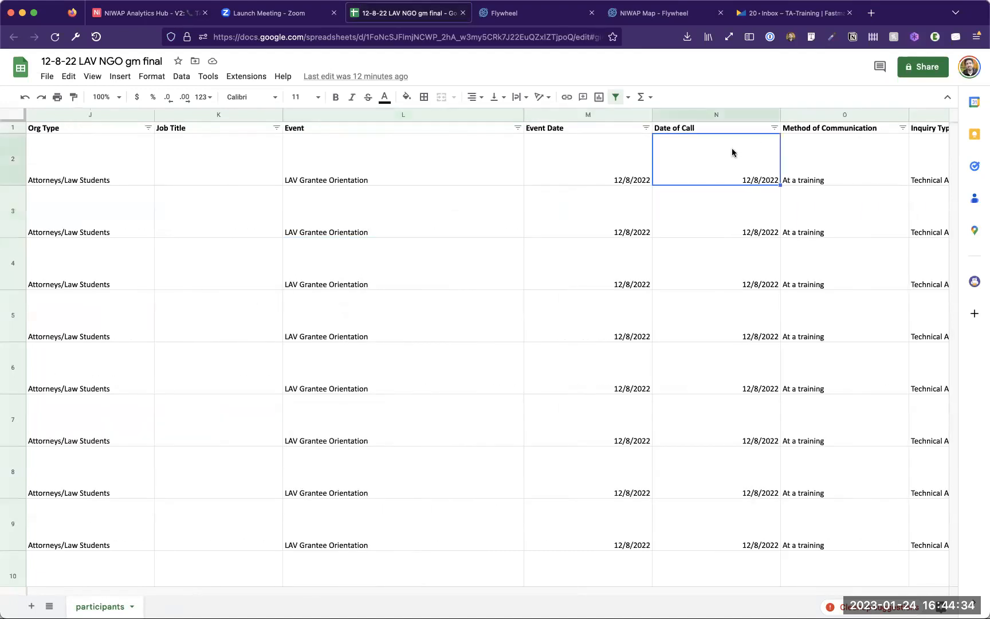
Step: Return to the Airtable base, close the full-screen CSV import and open the New TA Caller view of TA - Calls
scroll(732, 154, right, 5)
scroll(727, 144, left, 4)
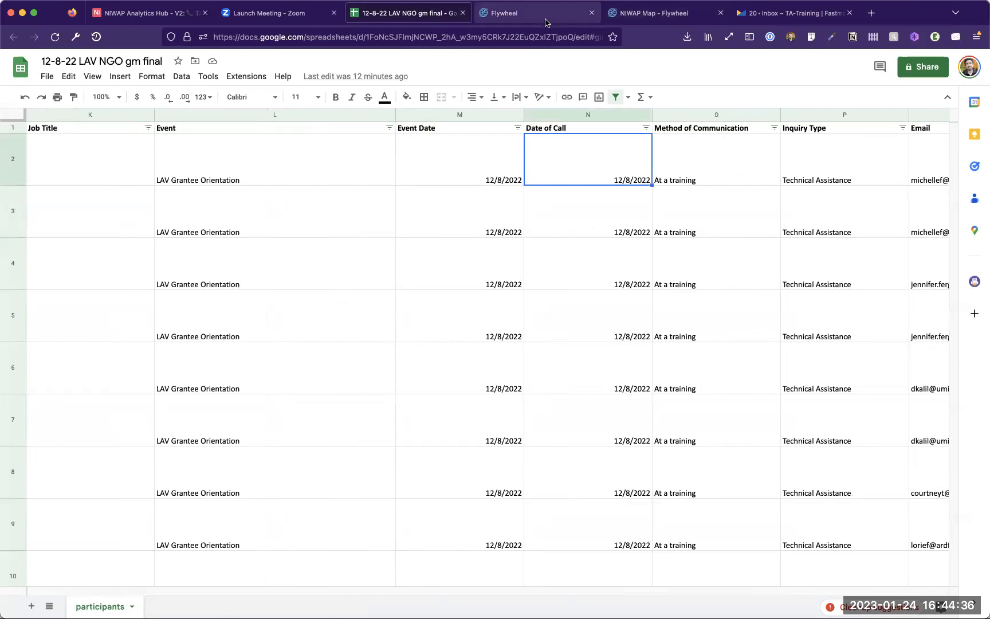
click(164, 16)
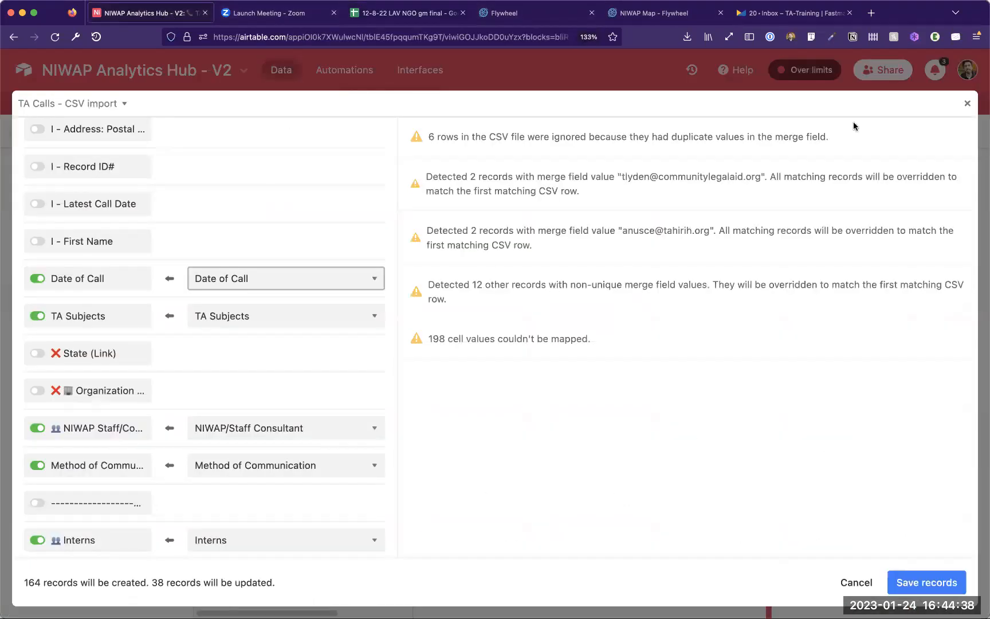
click(967, 104)
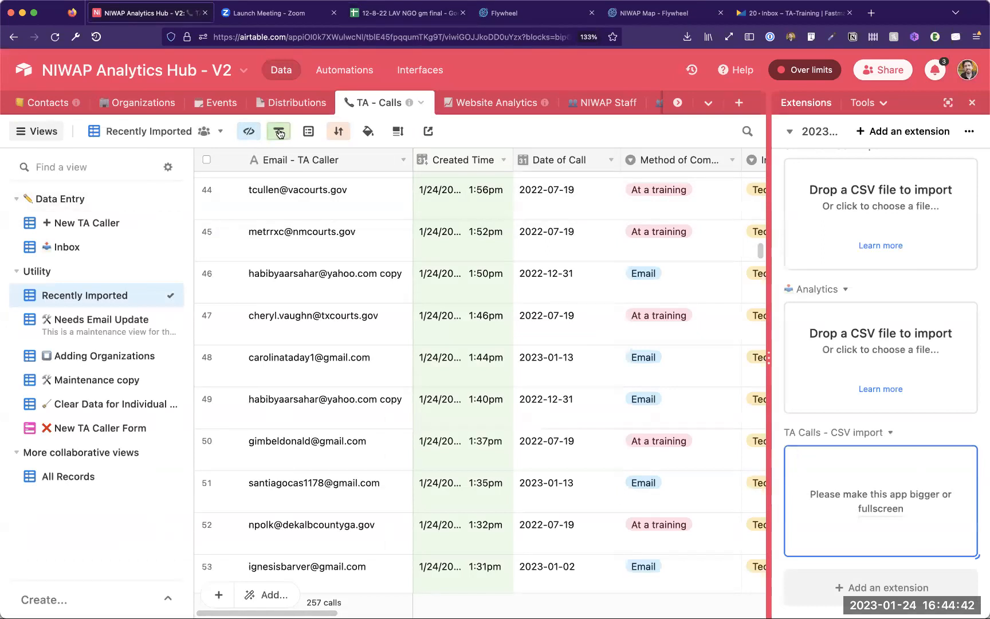
click(127, 222)
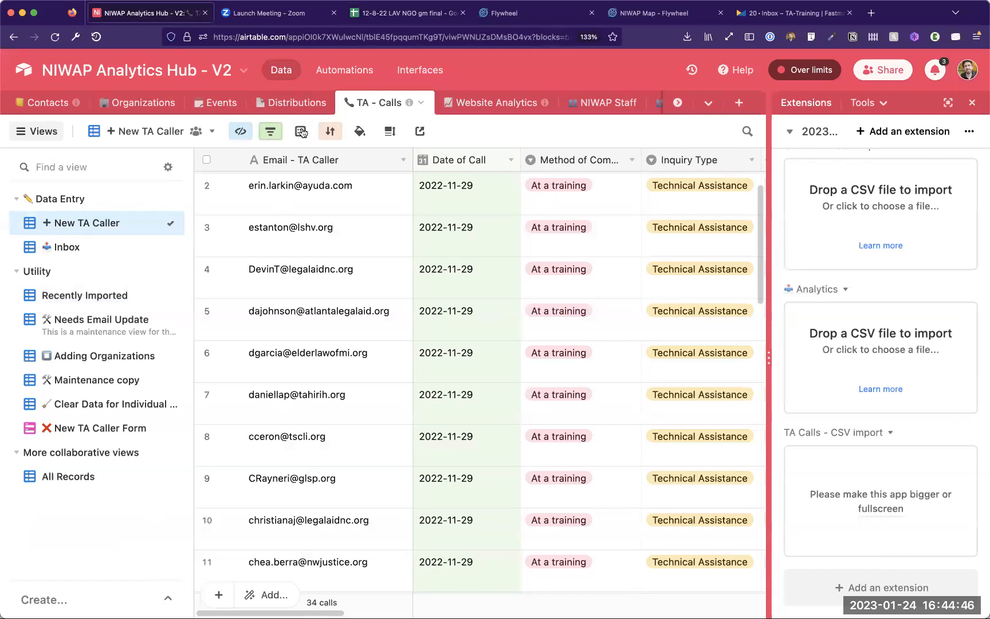
Step: Check the New TA Caller view's filter conditions and search its field list for the date fields
click(273, 135)
click(272, 134)
click(241, 131)
text(da)
click(240, 133)
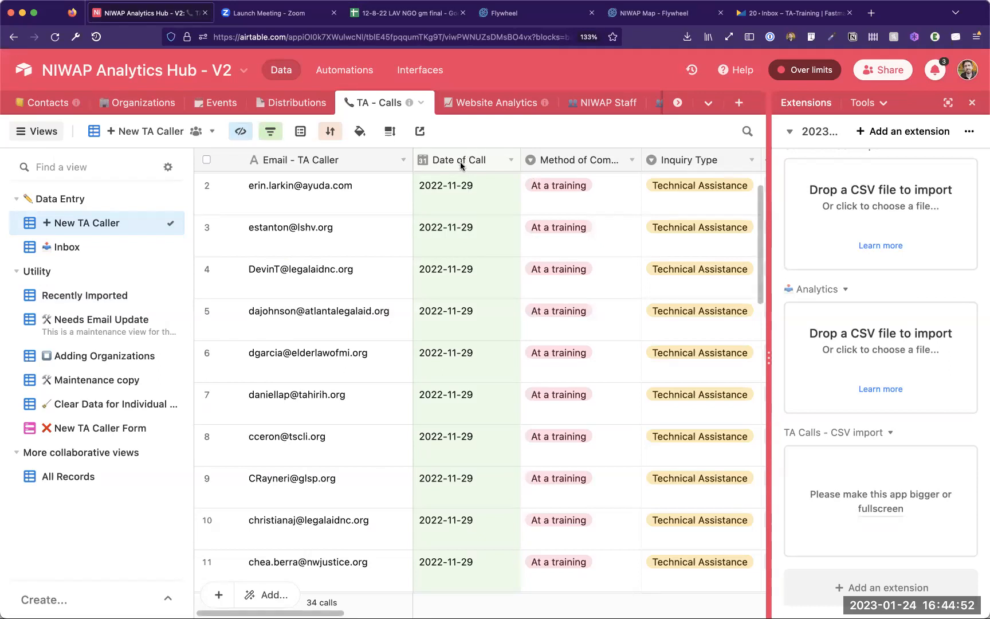
Step: Switch to the 12-8-22 LAV NGO gm final spreadsheet and compare its Date of Call column with Airtable's date format
click(412, 13)
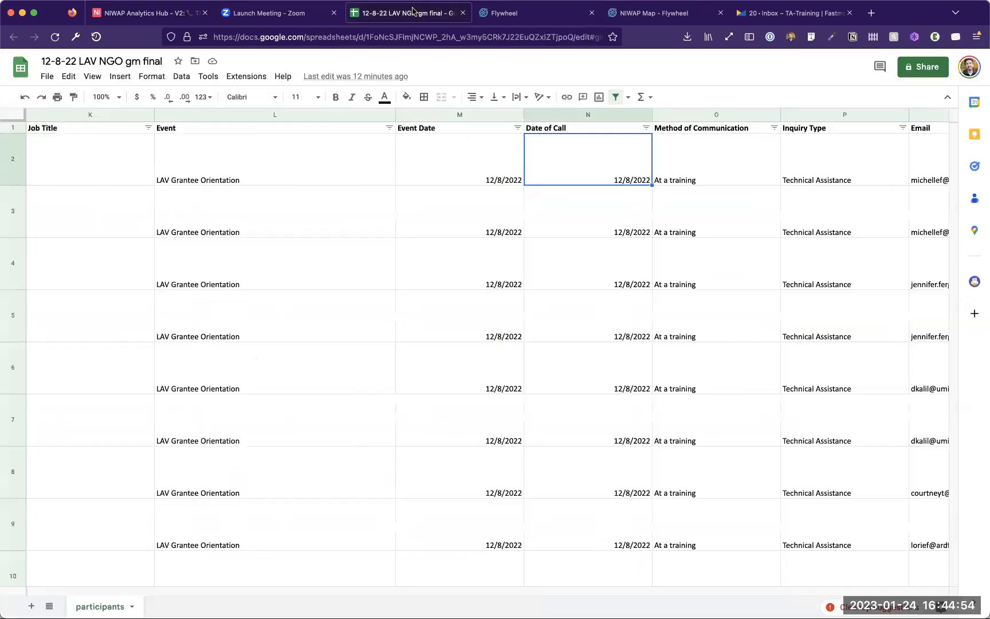
click(607, 118)
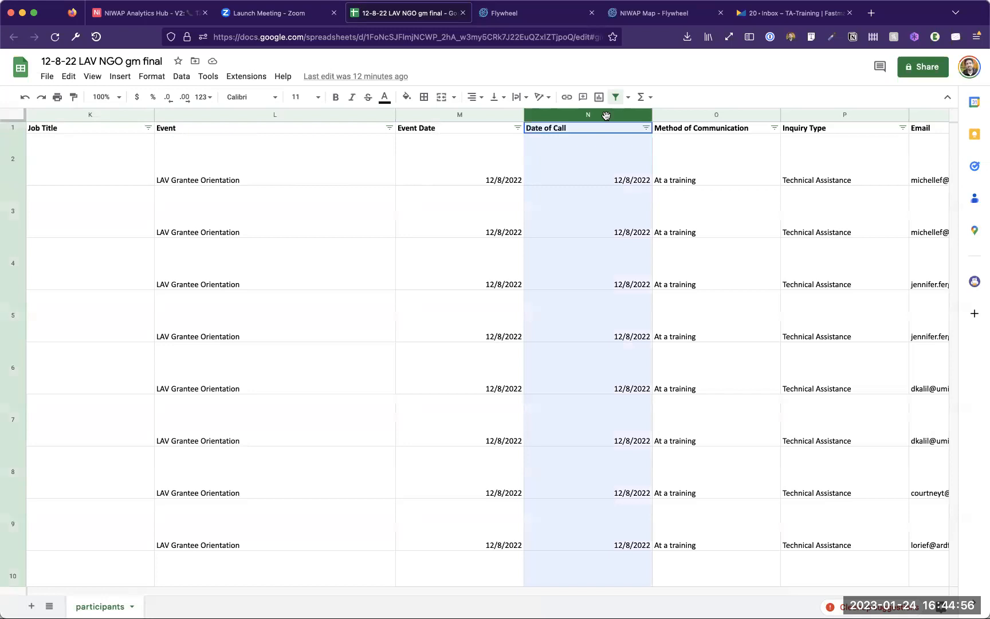
click(647, 117)
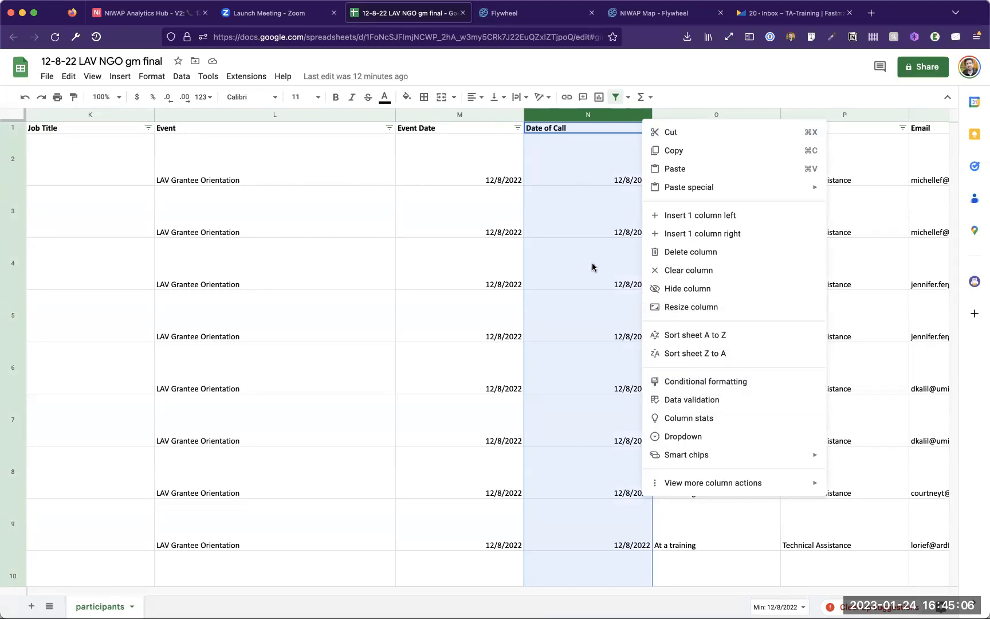
click(583, 211)
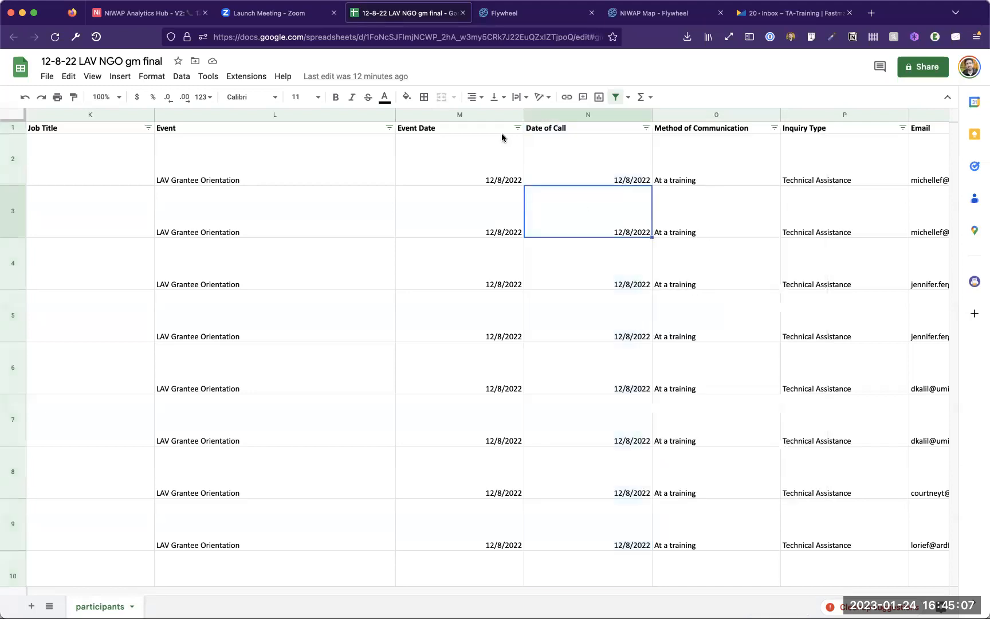
click(172, 12)
click(408, 13)
Step: Apply the 2008-09-26 style date format to the whole Date of Call column
click(561, 126)
click(562, 115)
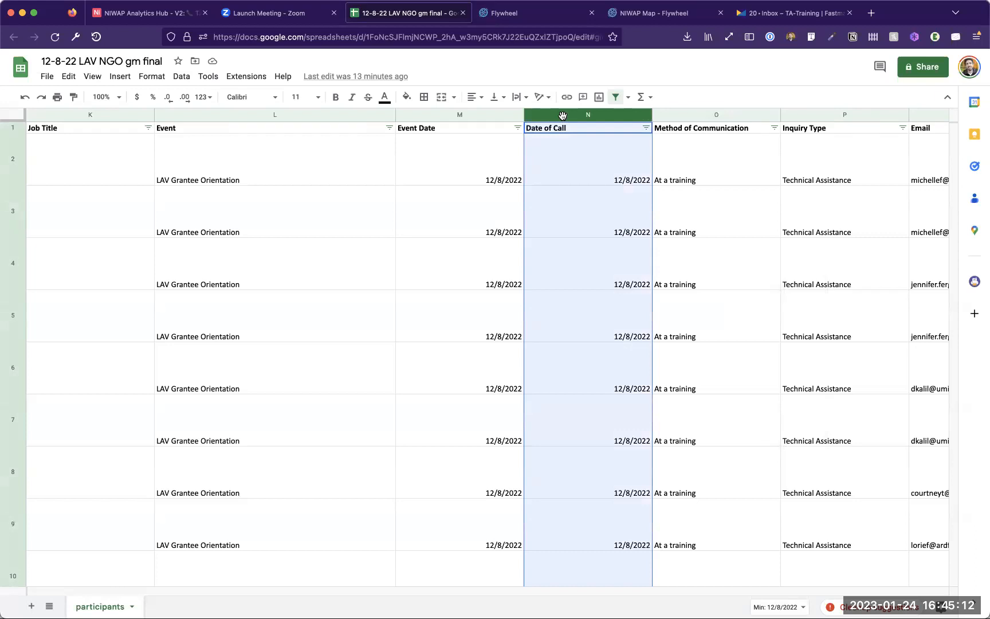
right_click(562, 115)
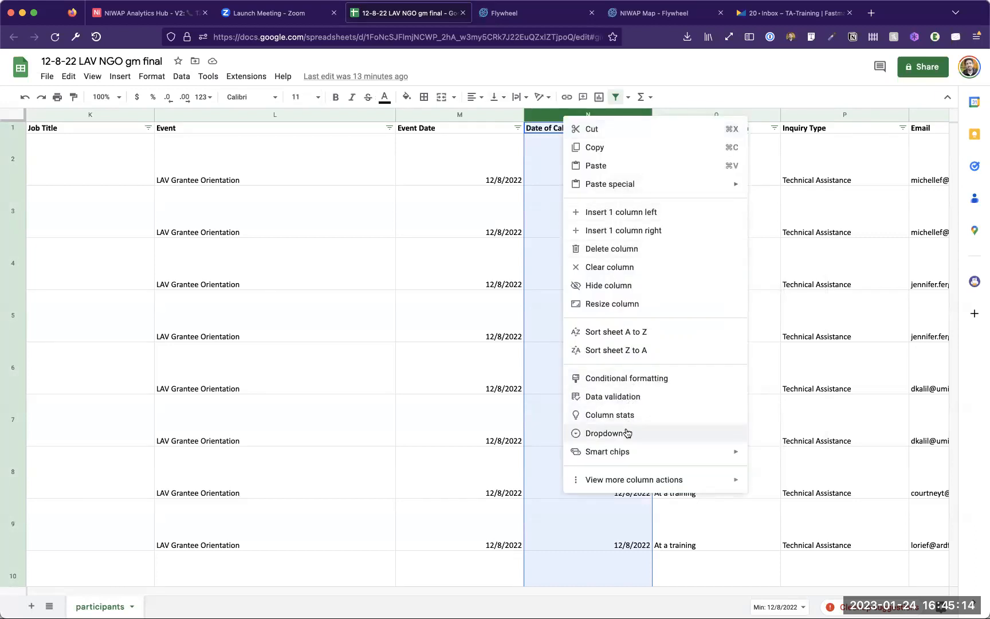
click(152, 76)
mouse_move(164, 151)
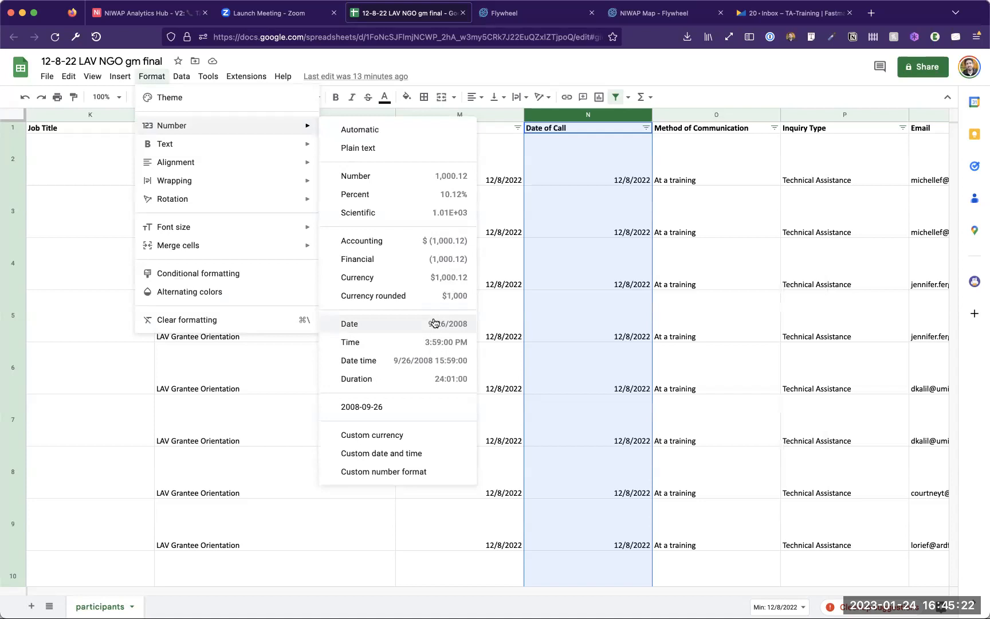
click(406, 414)
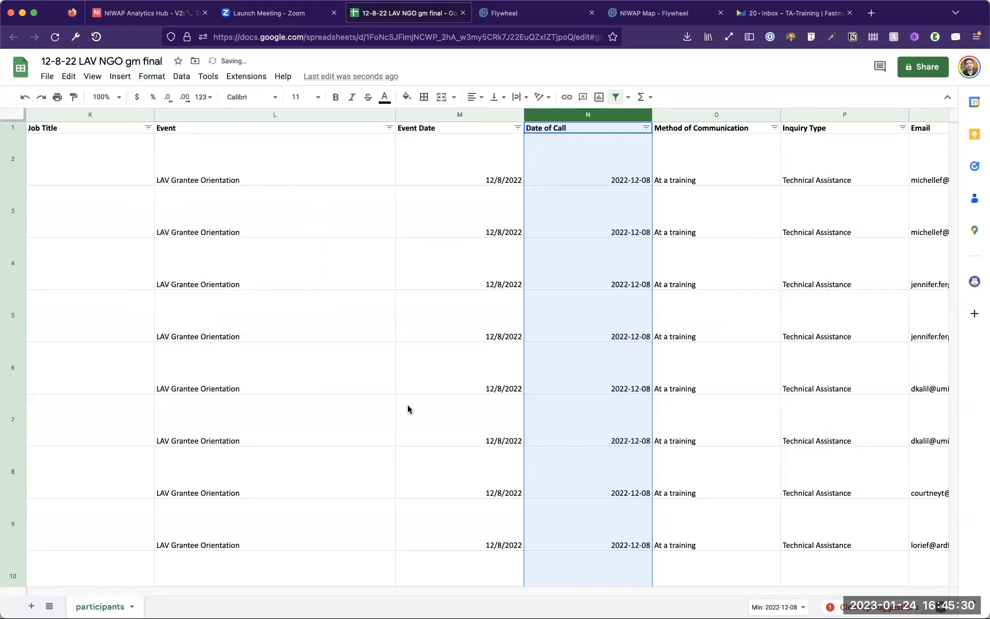
Step: Download the participants sheet as a comma-separated values (.csv) file and switch back to the Airtable base
click(47, 77)
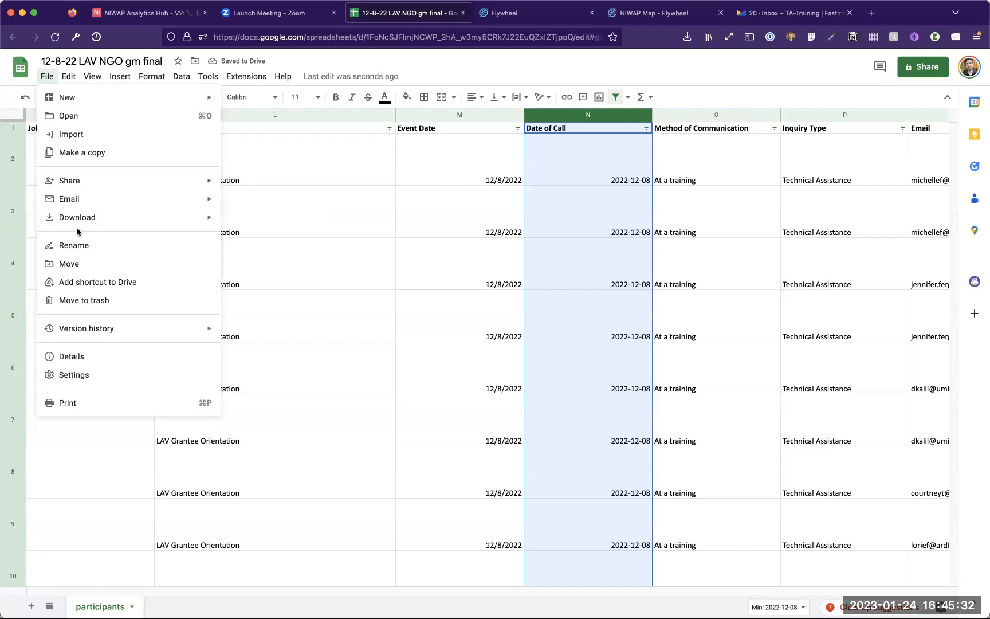
mouse_move(95, 224)
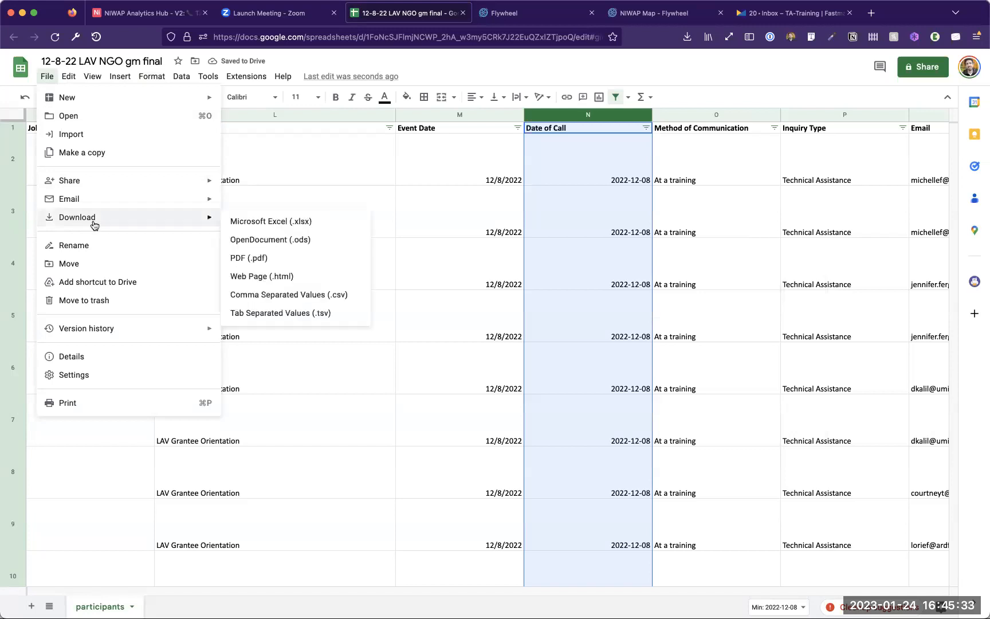
click(265, 293)
click(133, 10)
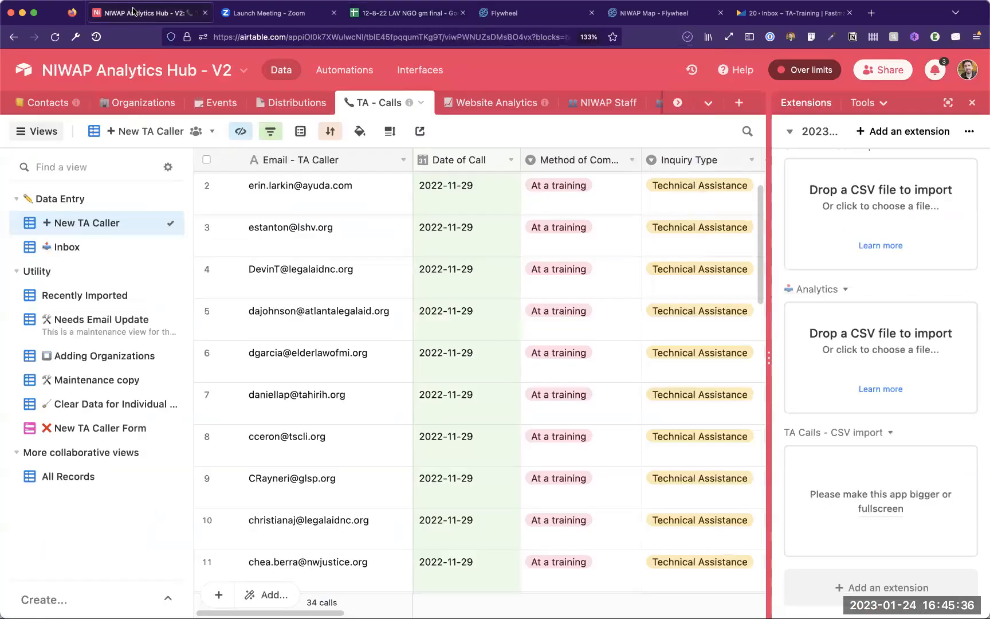
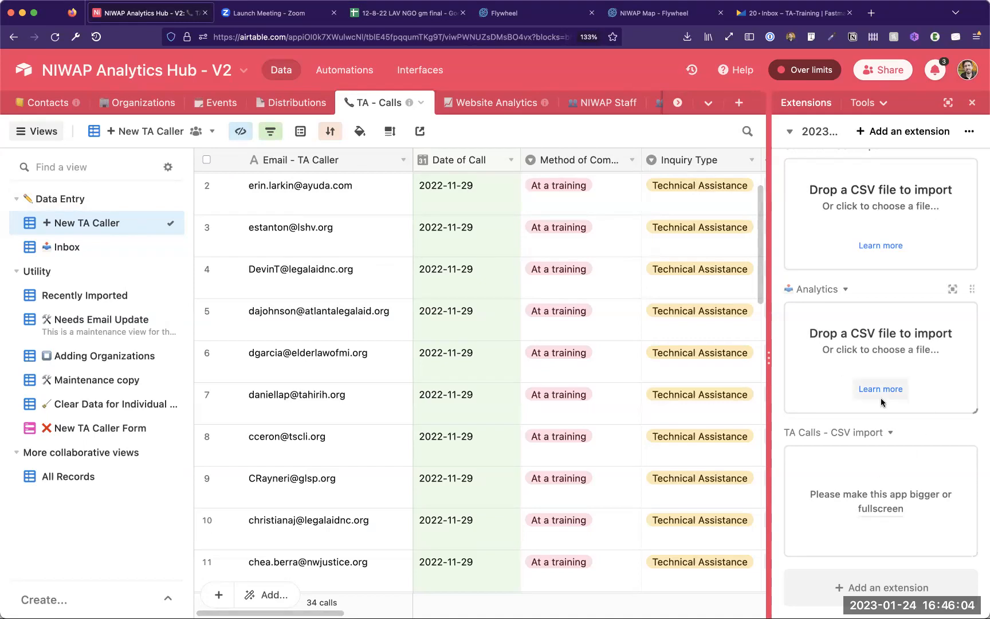
Step: Cancel the earlier TA Calls CSV import and load 12-8-22 LAV NGO gm final - participants(1).csv instead
click(879, 510)
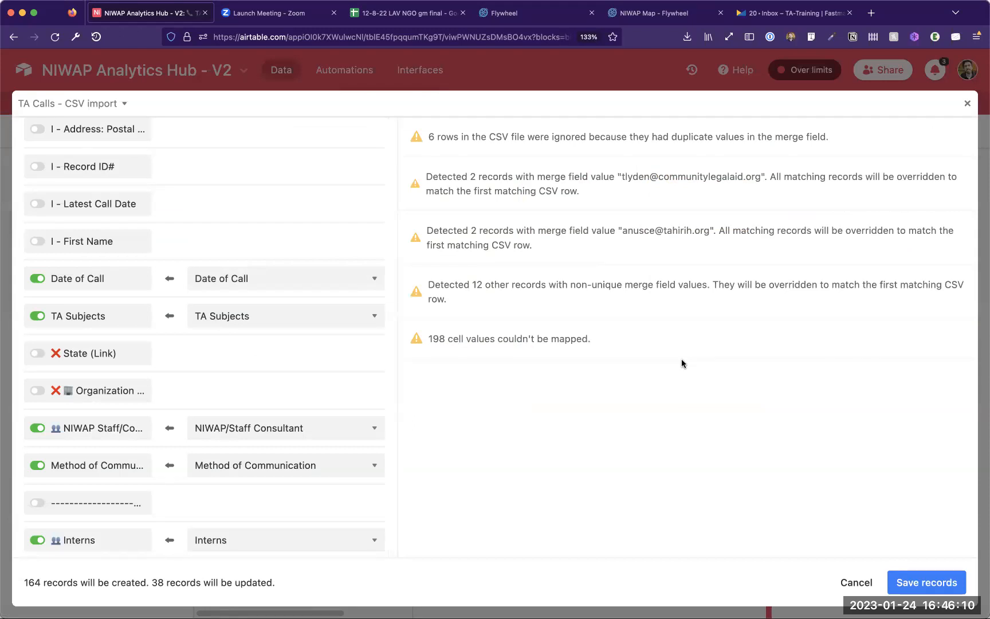
scroll(265, 198, up, 10)
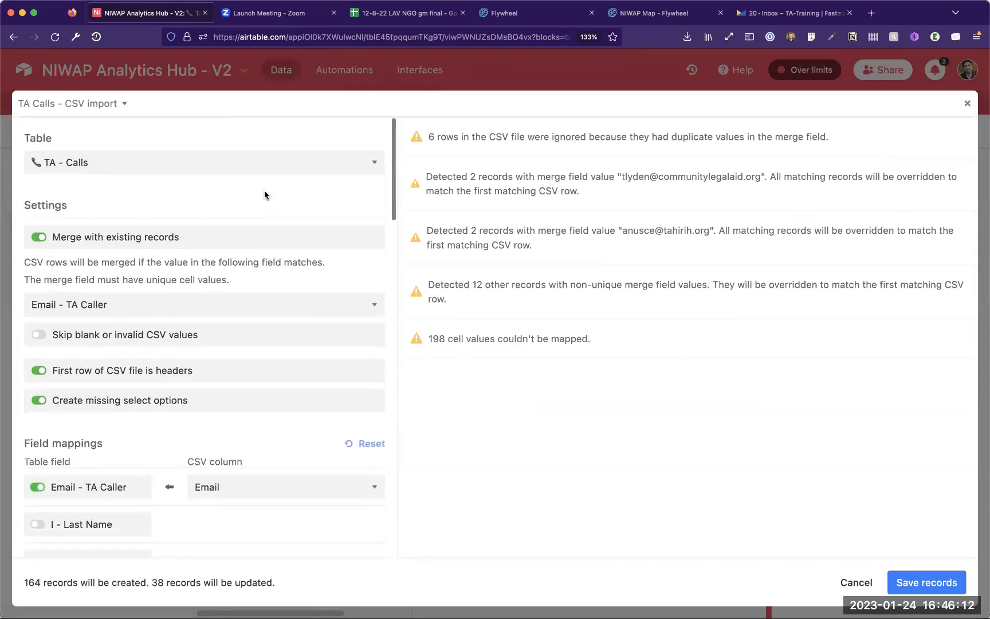
click(854, 582)
click(895, 502)
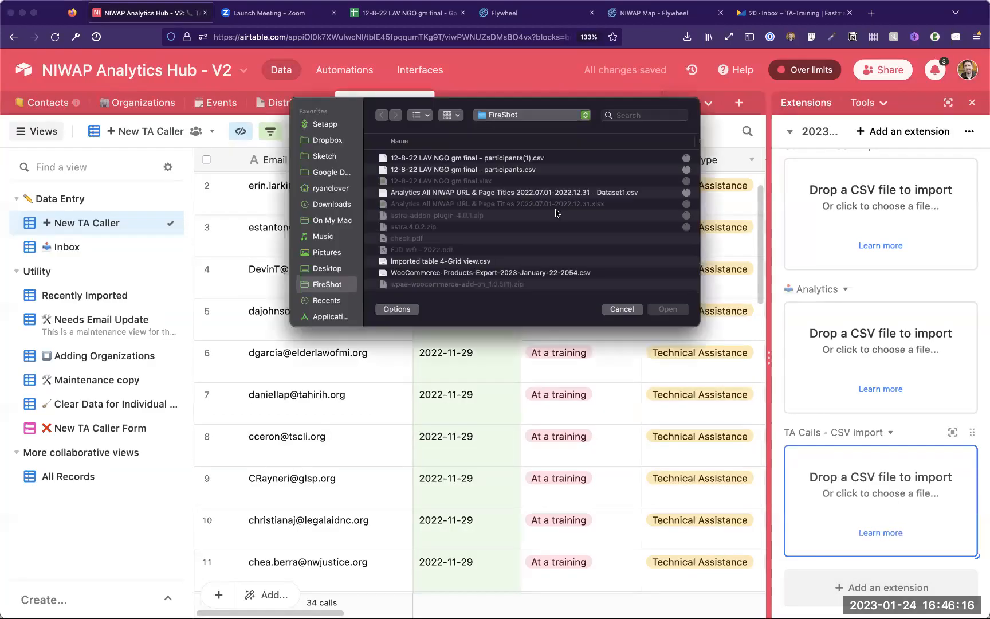
double_click(489, 159)
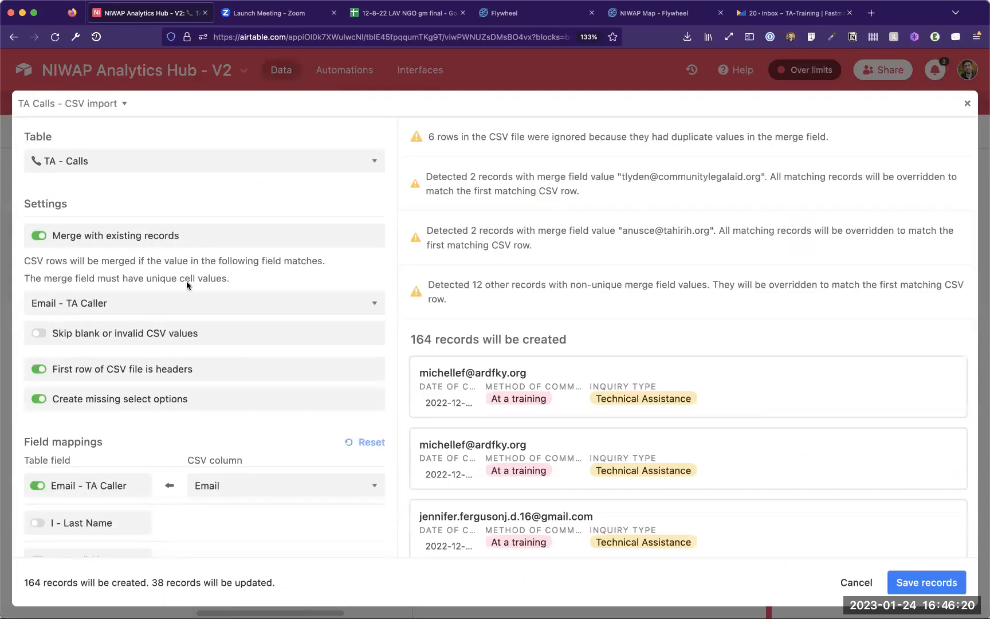
Step: Check the import's field mappings, then enable the Email - Contacts field and map it to the Email CSV column
scroll(187, 285, down, 10)
scroll(188, 284, down, 12)
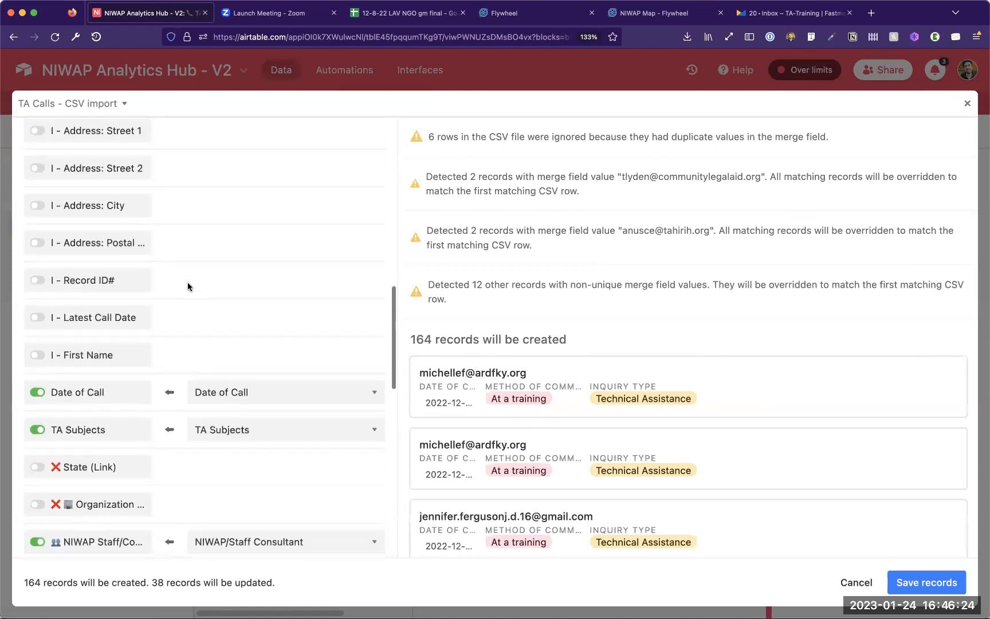
scroll(188, 281, down, 4)
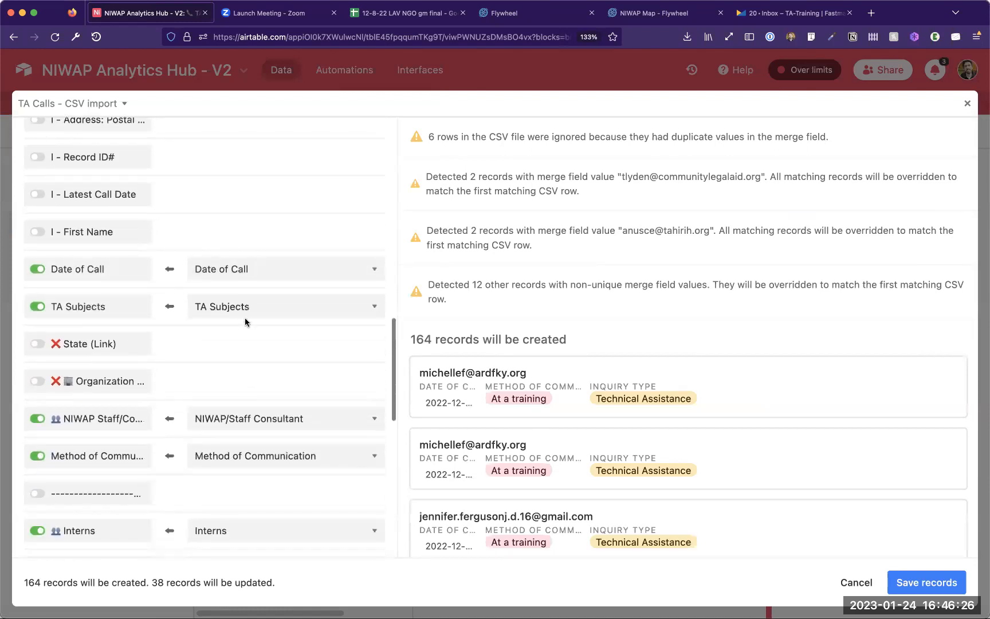
scroll(244, 319, down, 9)
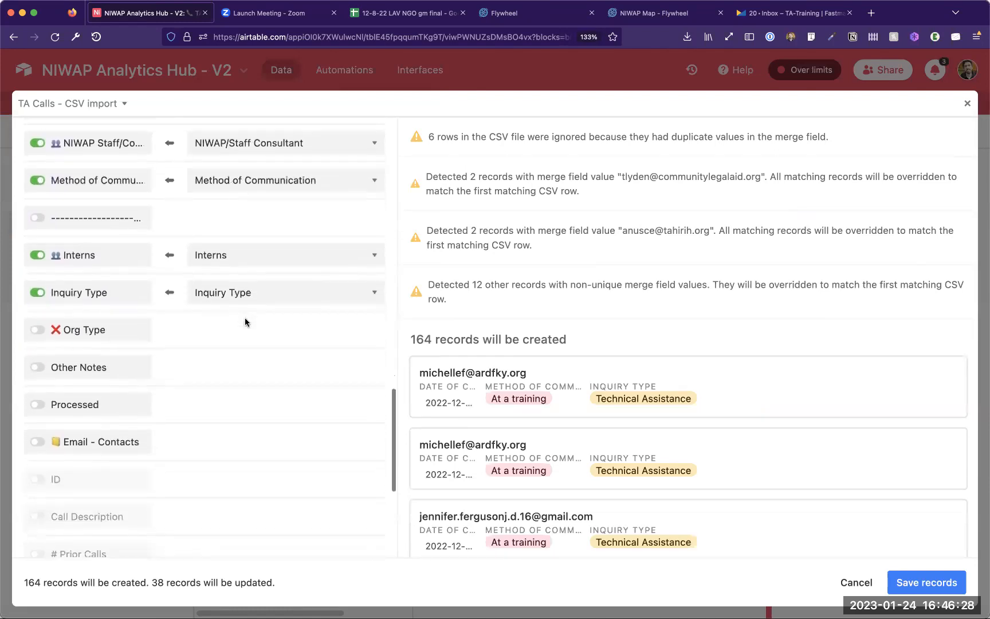
scroll(244, 321, down, 9)
scroll(103, 279, up, 2)
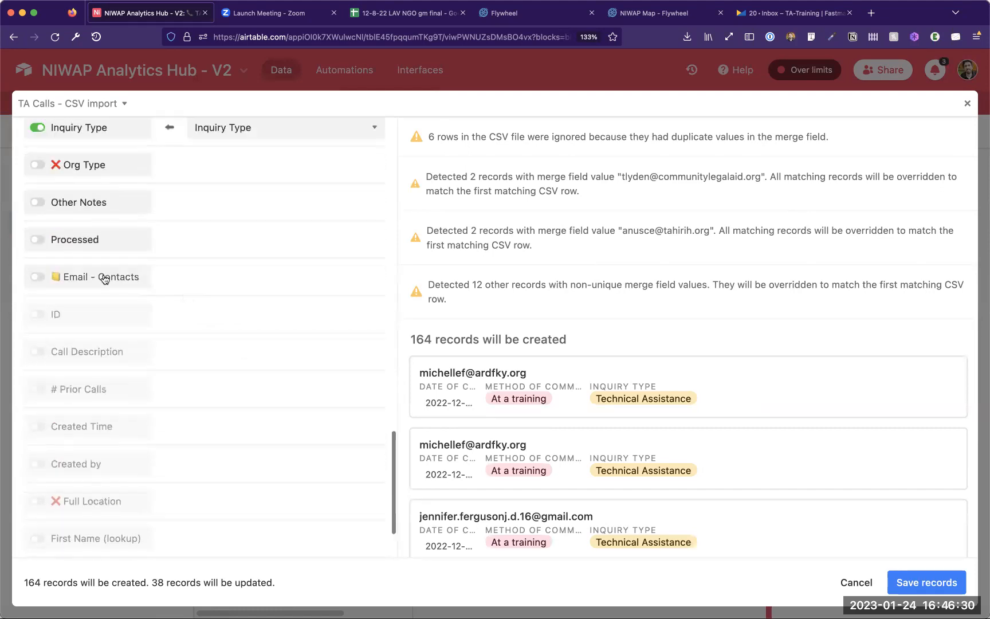
click(104, 279)
click(213, 277)
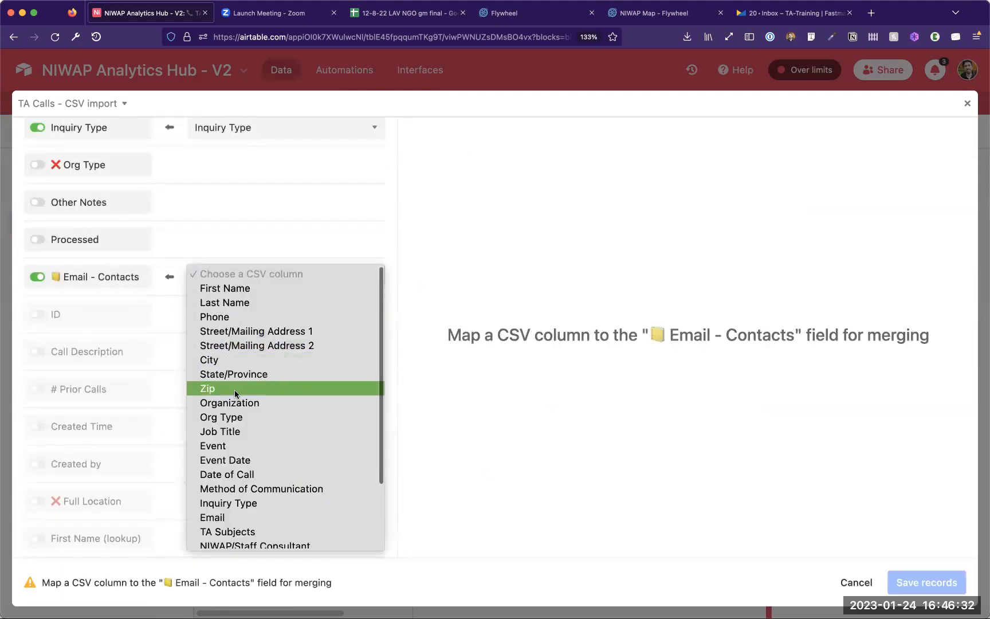
click(240, 519)
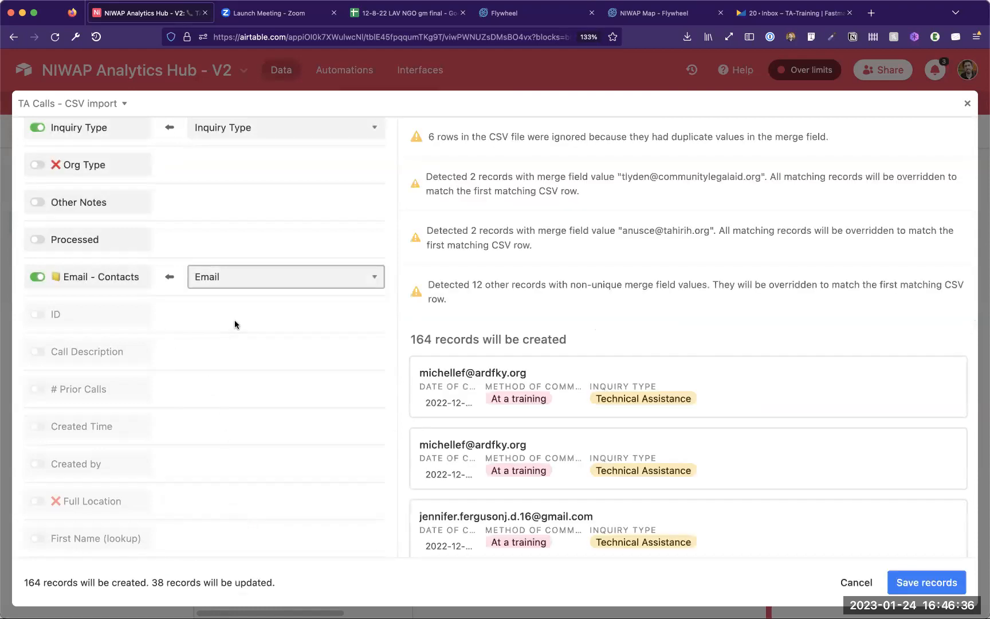
Step: Review the remaining field mappings and save the imported records to the TA - Calls table
scroll(235, 324, down, 3)
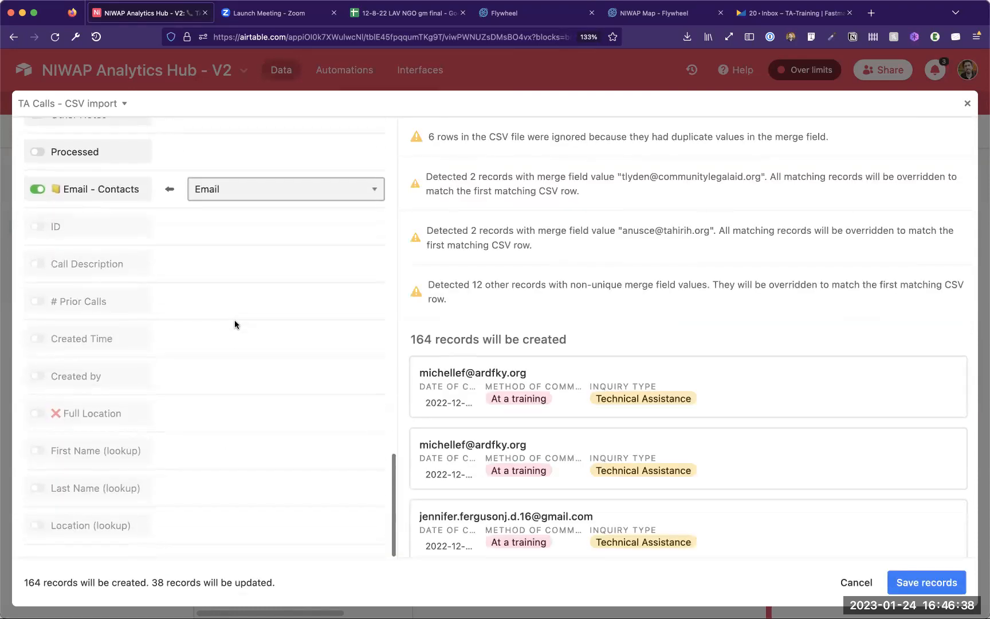
scroll(264, 307, up, 10)
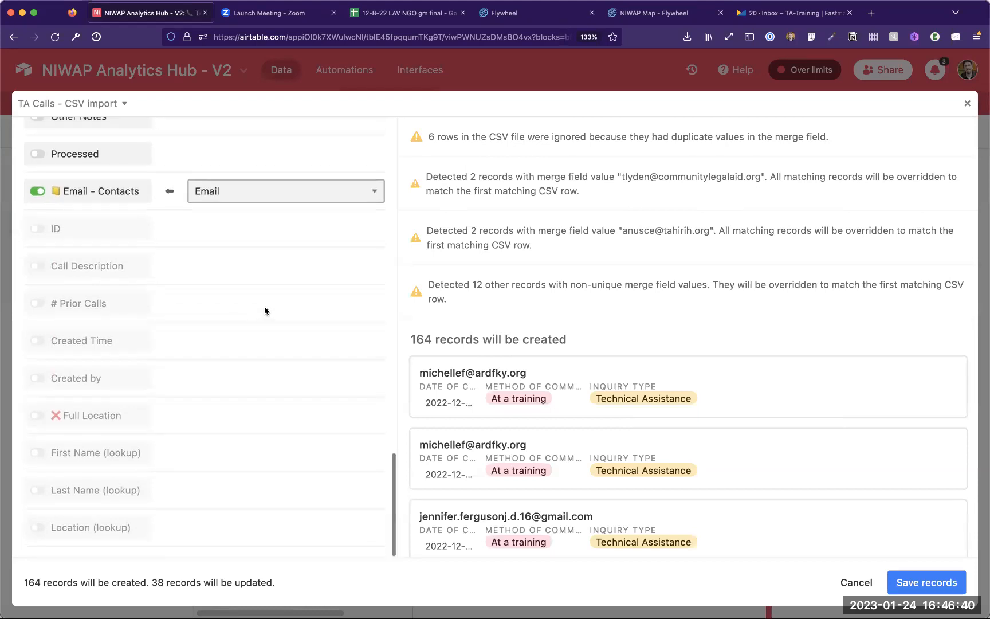
scroll(265, 311, up, 15)
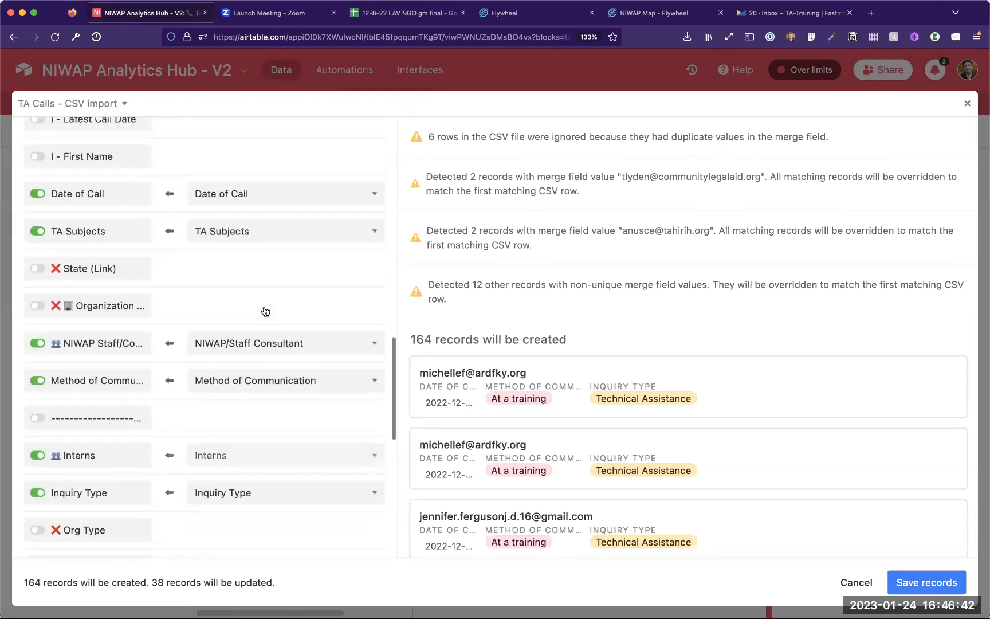
scroll(265, 311, up, 10)
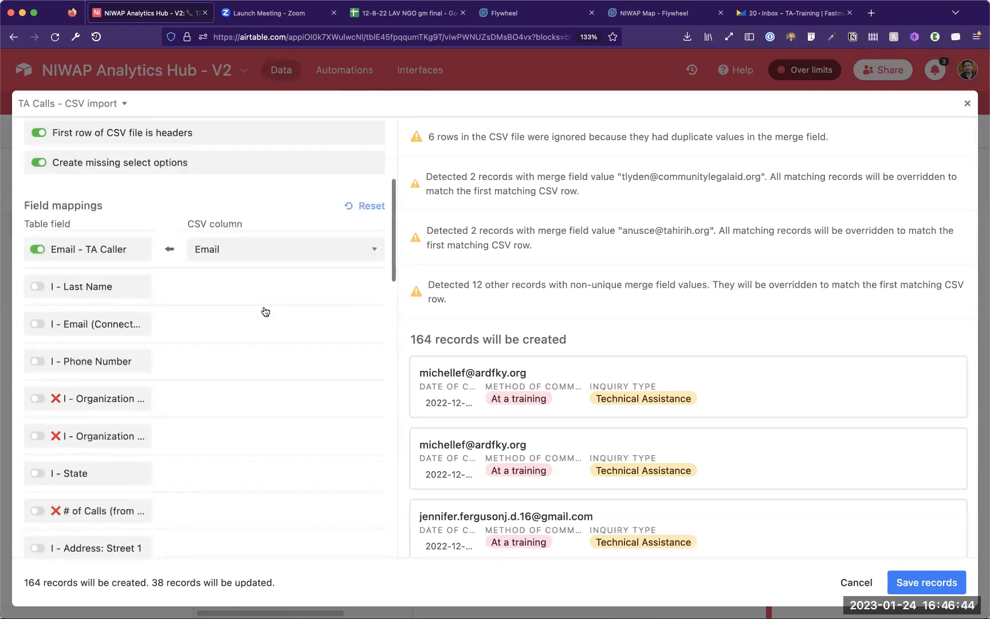
scroll(264, 311, down, 20)
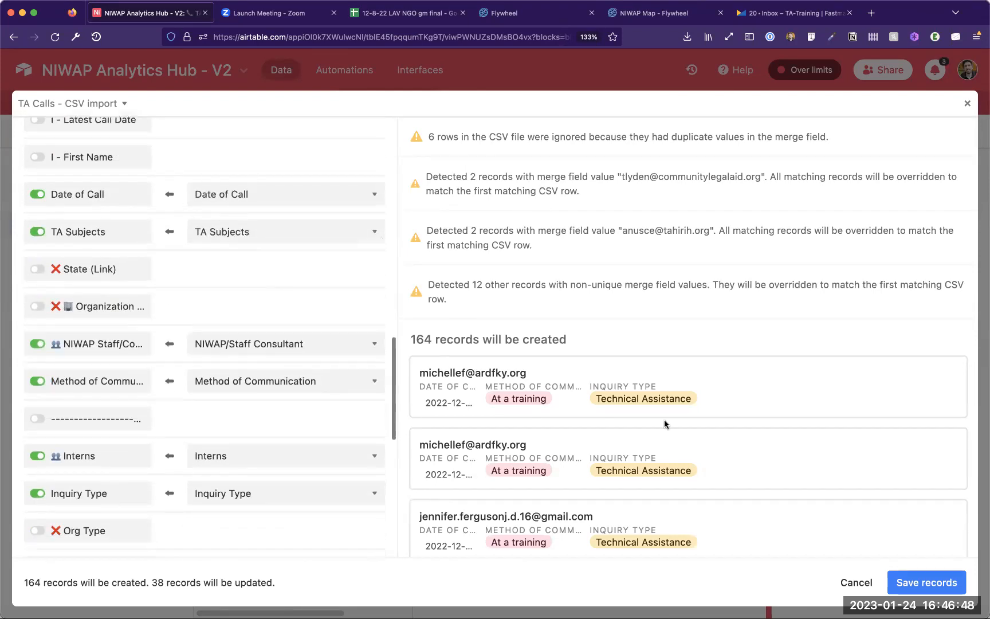
click(928, 586)
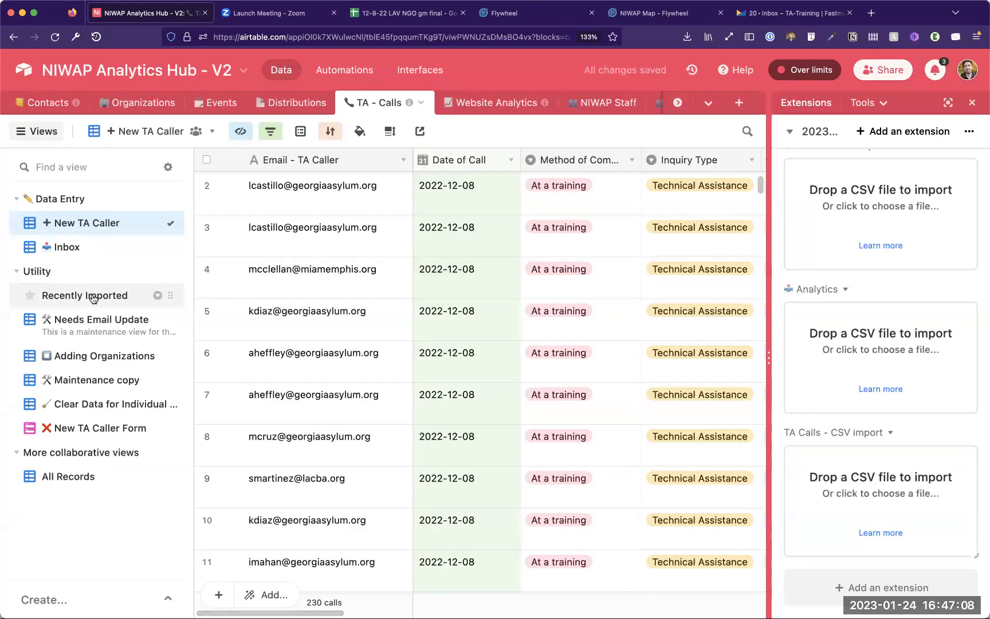
Step: Set the Recently Imported view's filter to show calls whose Created Time is within the past number of days, 1
click(60, 295)
click(278, 136)
click(456, 187)
click(542, 185)
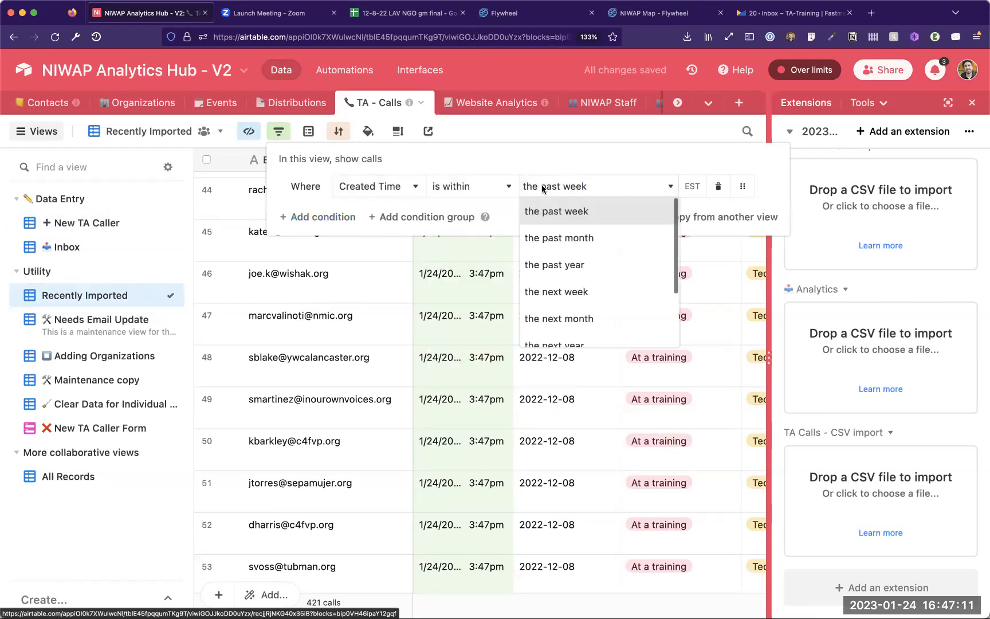
scroll(602, 309, down, 2)
click(590, 334)
click(660, 189)
text(1)
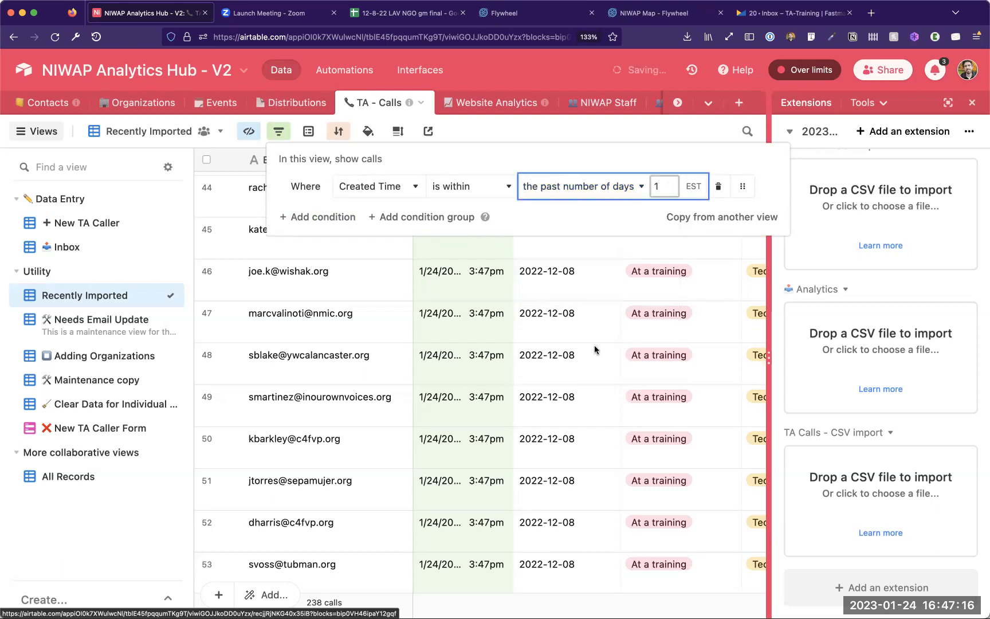
Step: Review the Created Time and Date of Call values of the calls through to the end of the Recently Imported view
click(366, 289)
scroll(408, 288, up, 15)
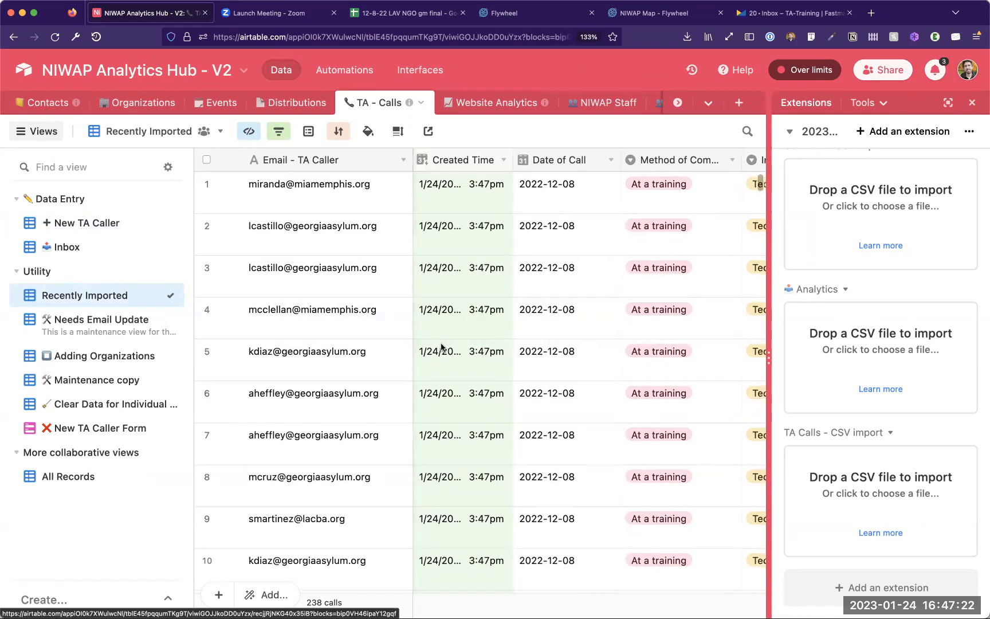
scroll(441, 347, down, 10)
scroll(441, 347, down, 20)
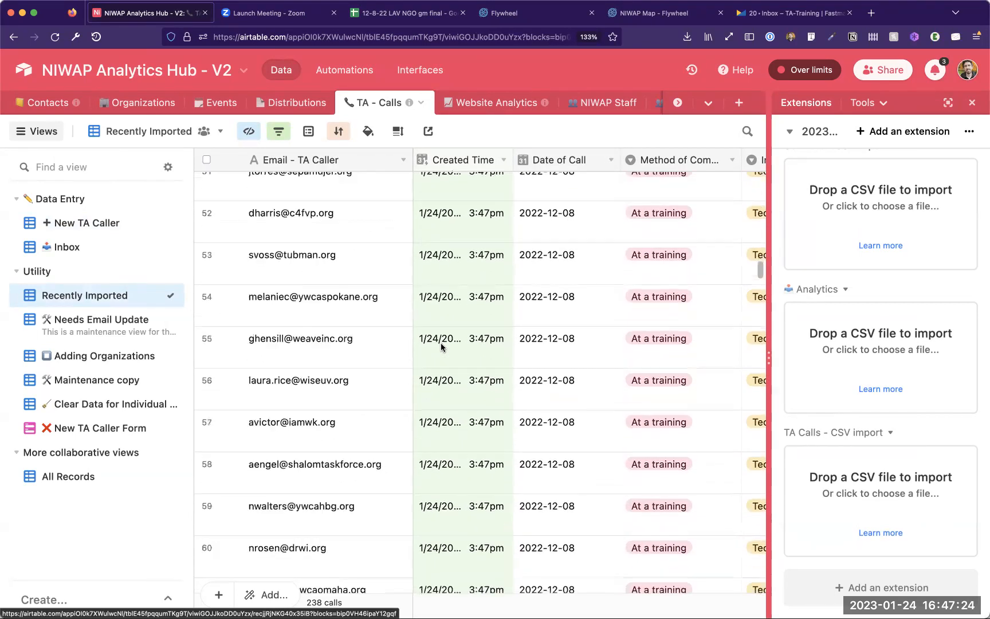
scroll(441, 347, down, 20)
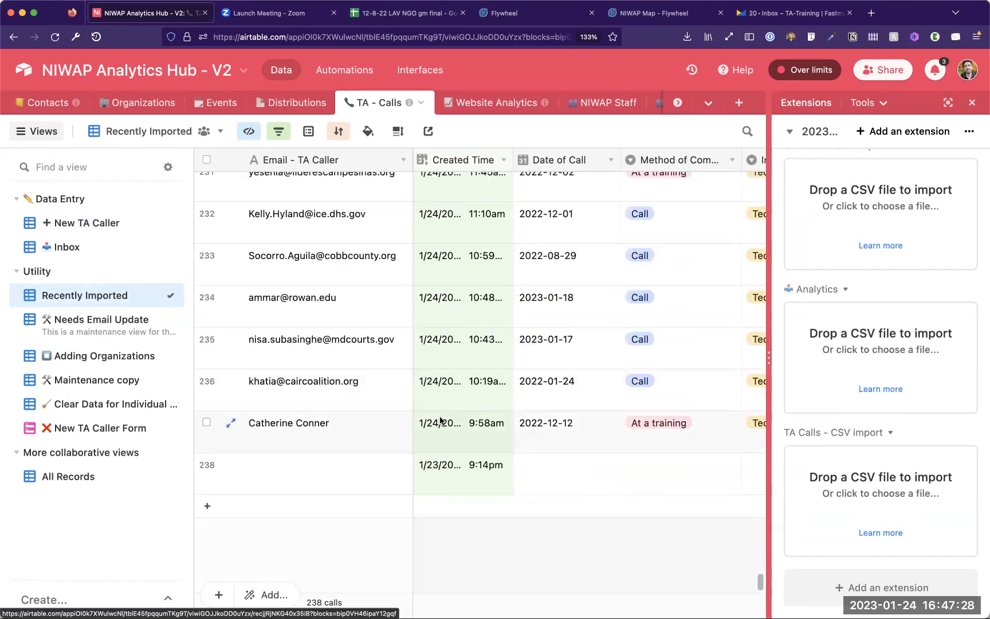
scroll(513, 351, up, 4)
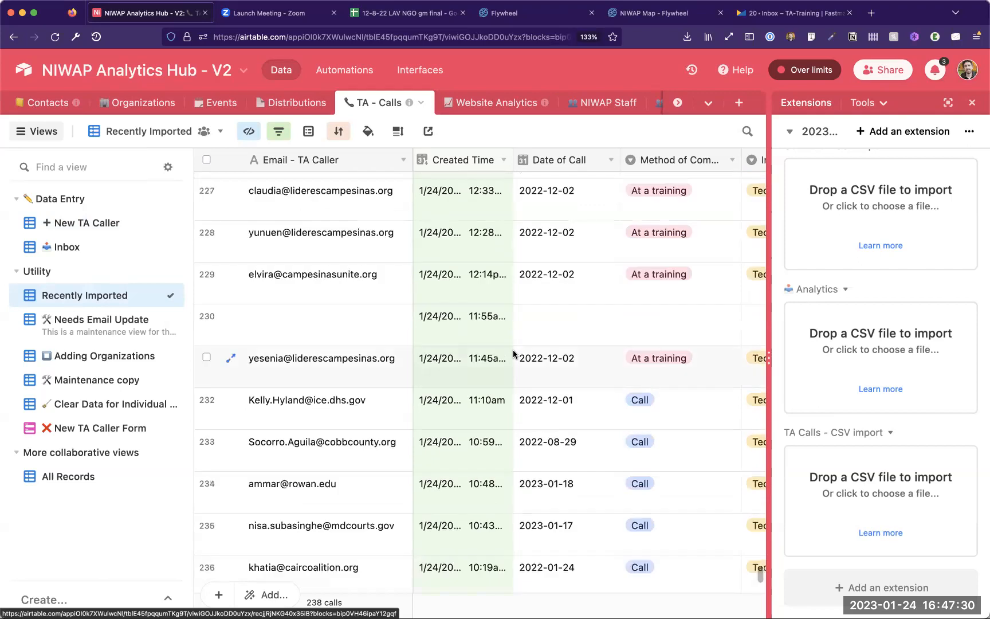
Step: Examine the inquiry, contact lookup, location and Processed fields of the older calls in Recently Imported, including the blank rows
scroll(513, 349, right, 3)
click(523, 252)
click(523, 252)
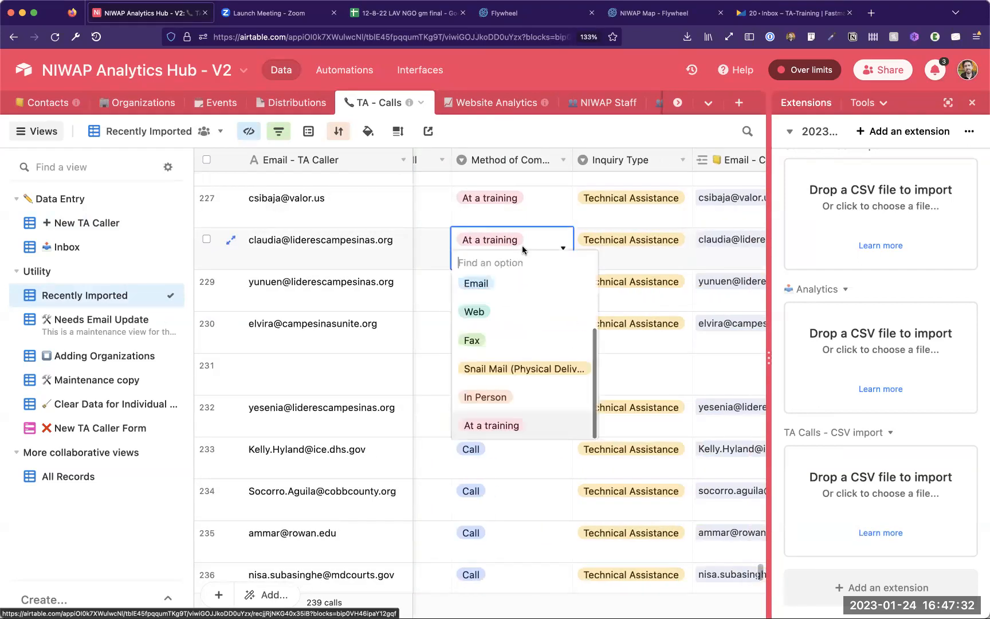
click(612, 242)
scroll(615, 242, right, 5)
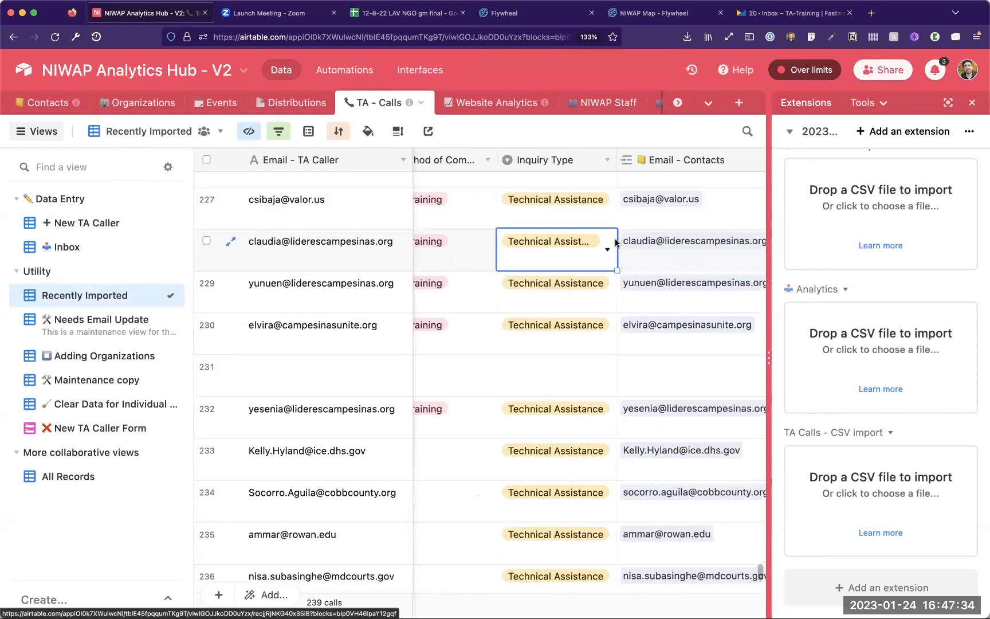
scroll(610, 284, right, 6)
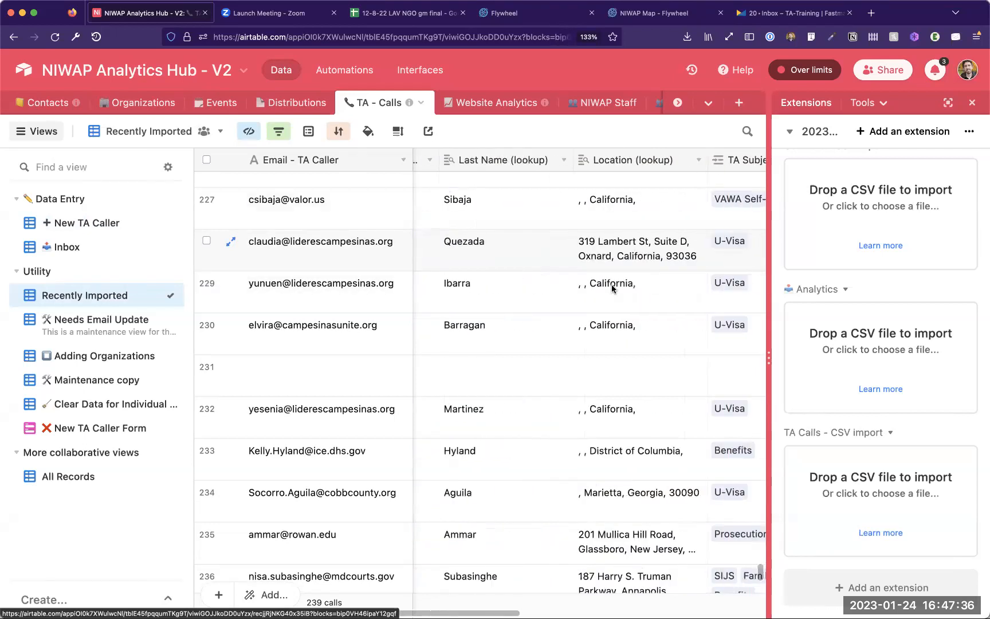
scroll(610, 283, left, 5)
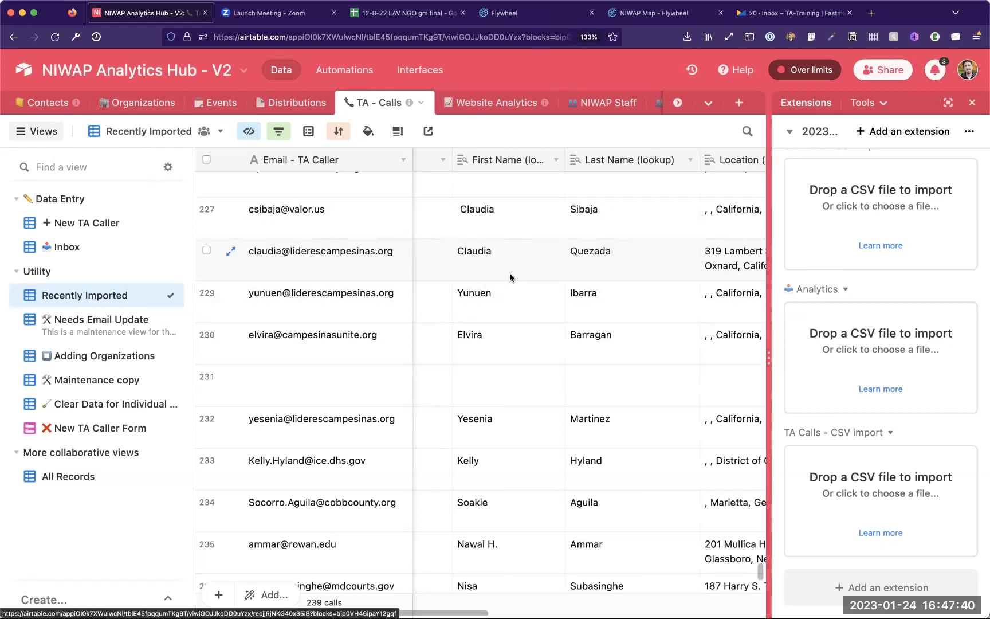
scroll(510, 273, up, 10)
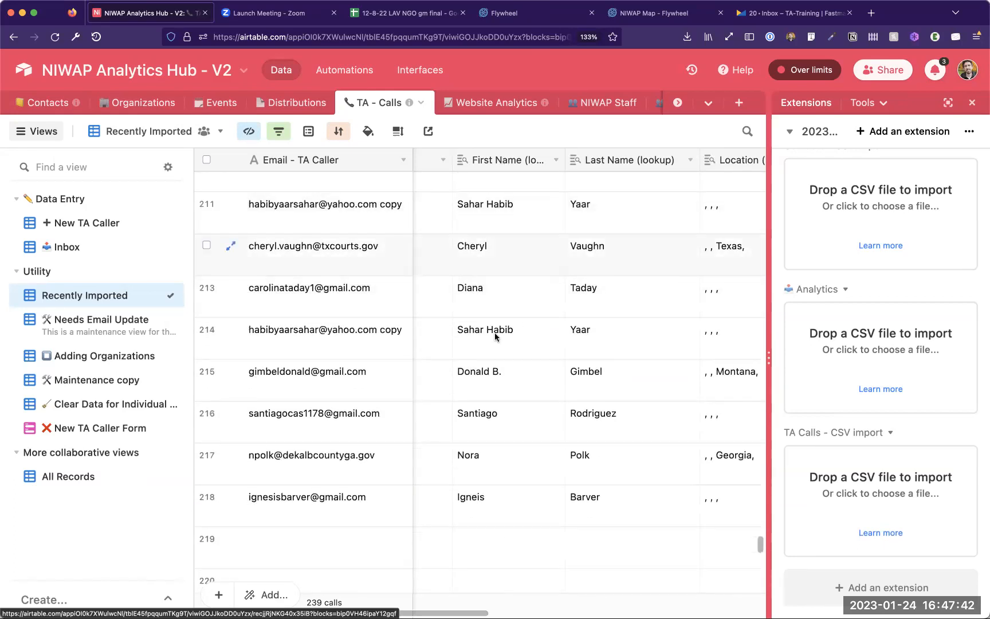
scroll(505, 239, up, 8)
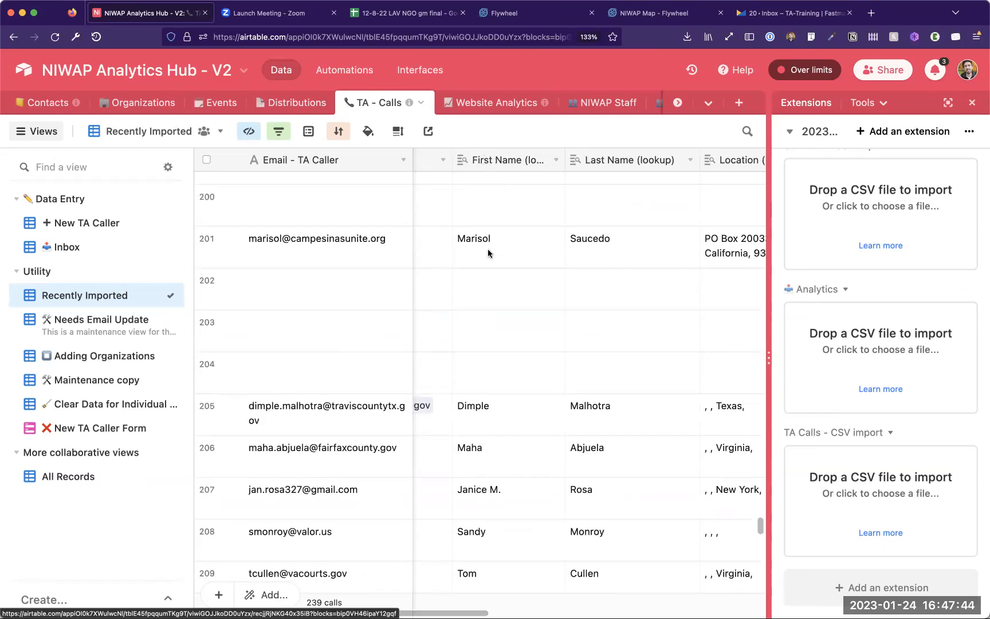
scroll(504, 364, left, 8)
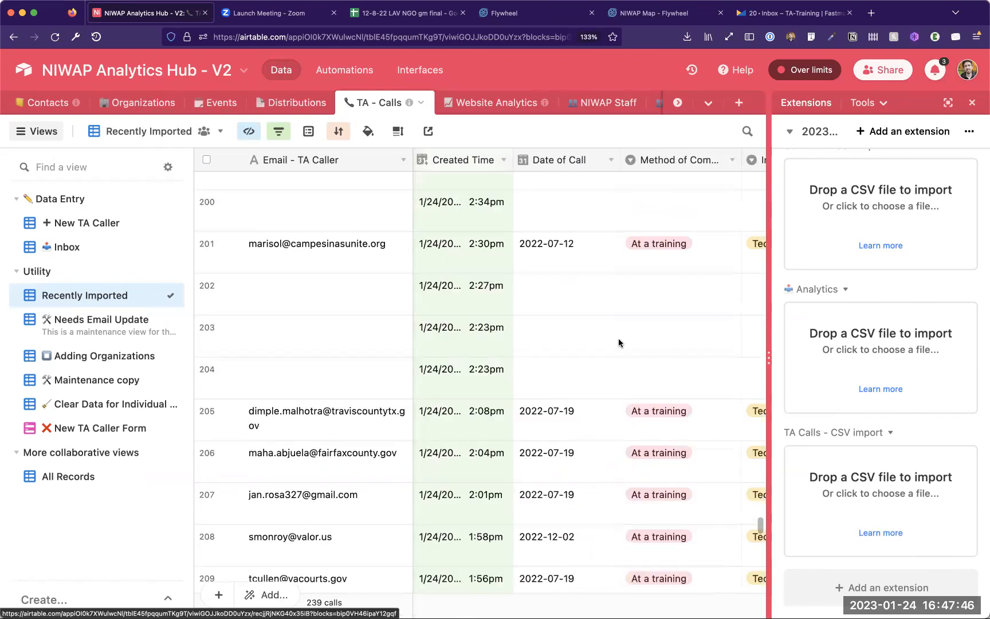
scroll(624, 339, right, 15)
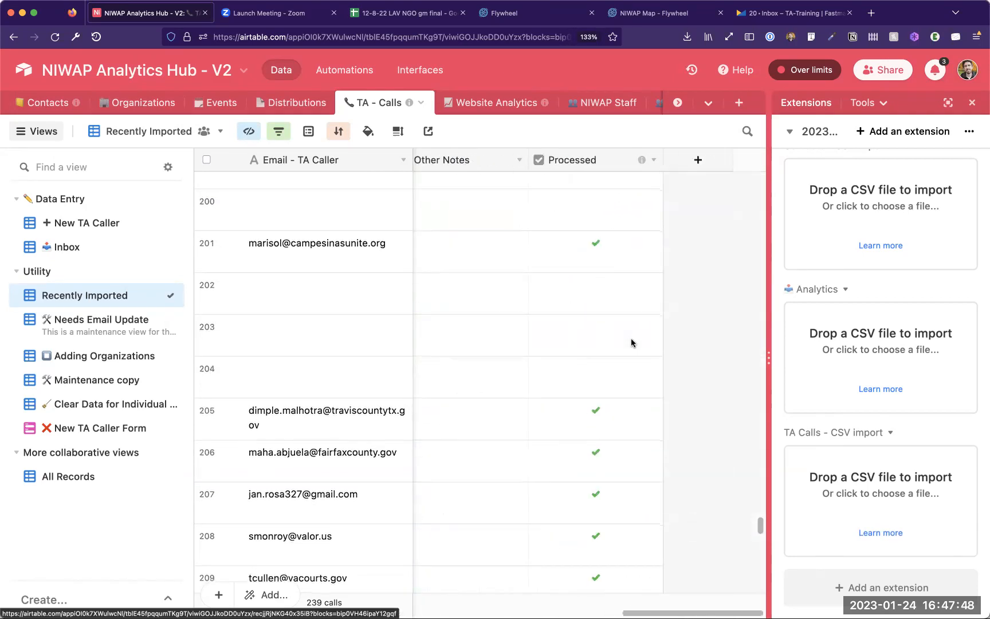
scroll(631, 340, left, 15)
Step: Compare the older calls and blank rows with the newly imported calls by Created Time, back to the first record
scroll(548, 302, up, 3)
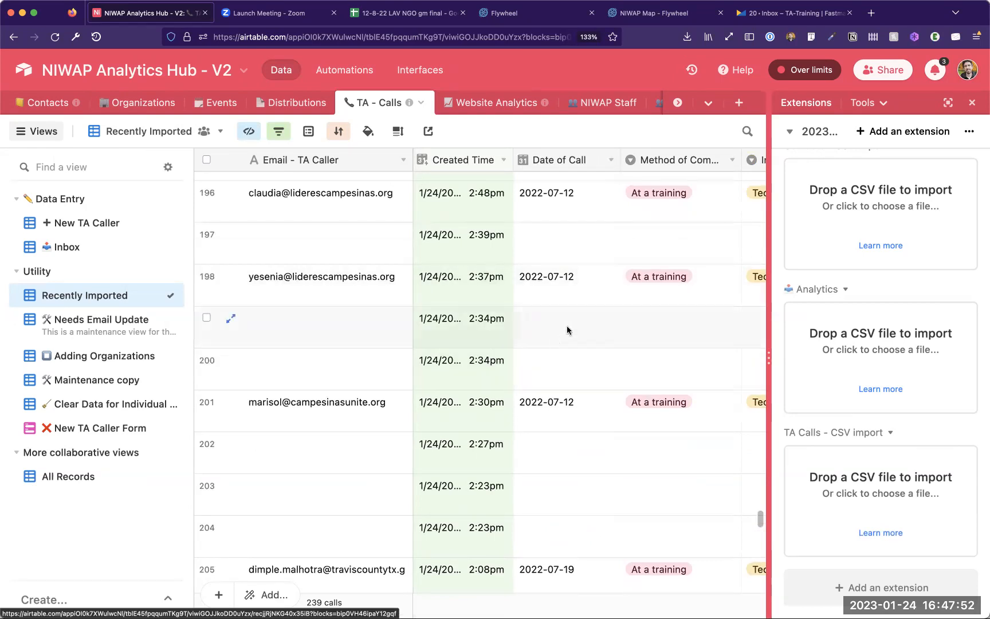
scroll(567, 327, up, 5)
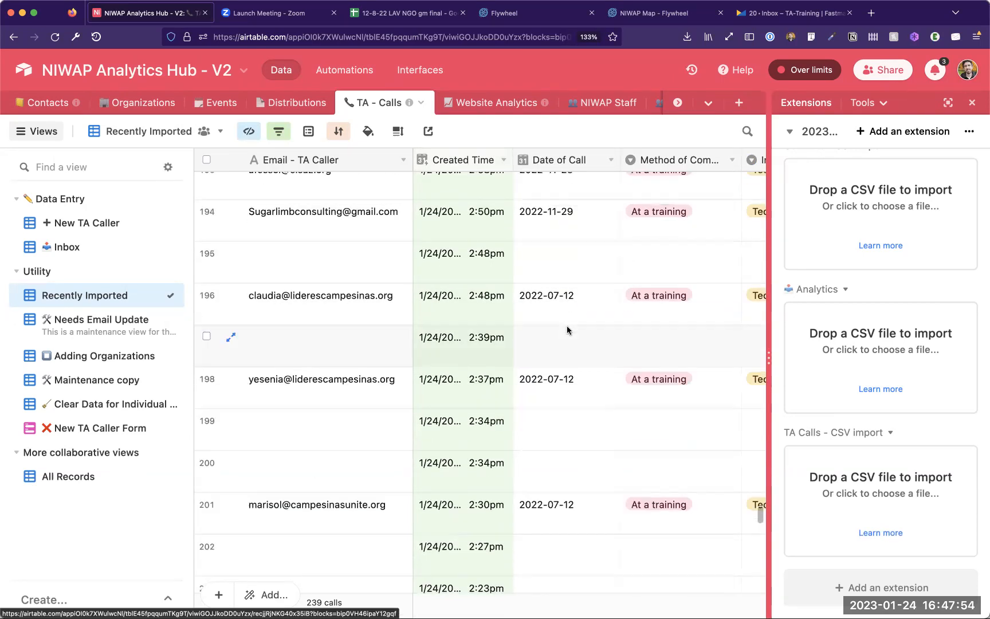
scroll(567, 325, up, 7)
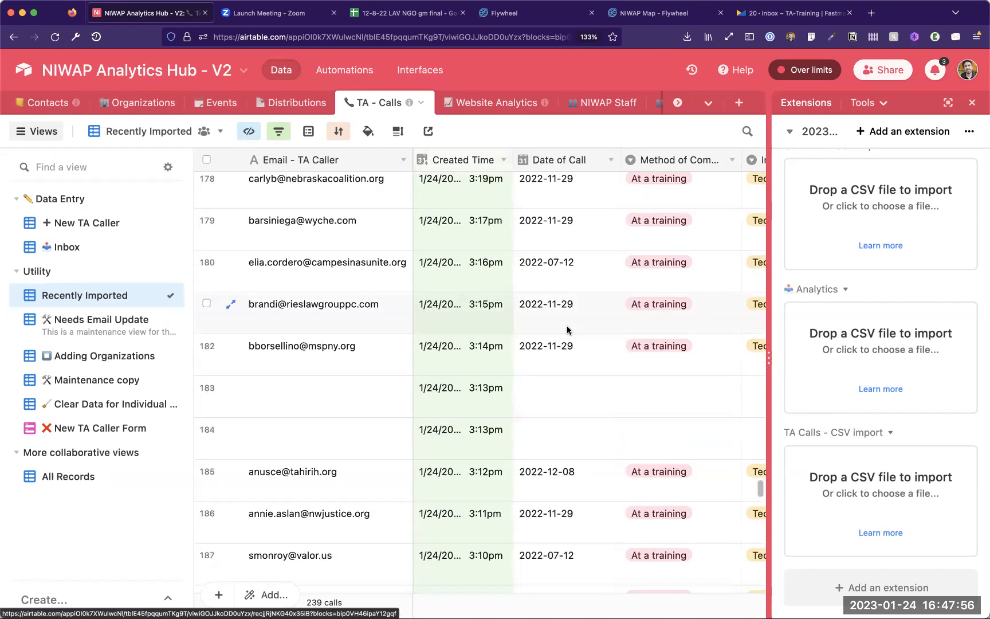
scroll(567, 327, up, 14)
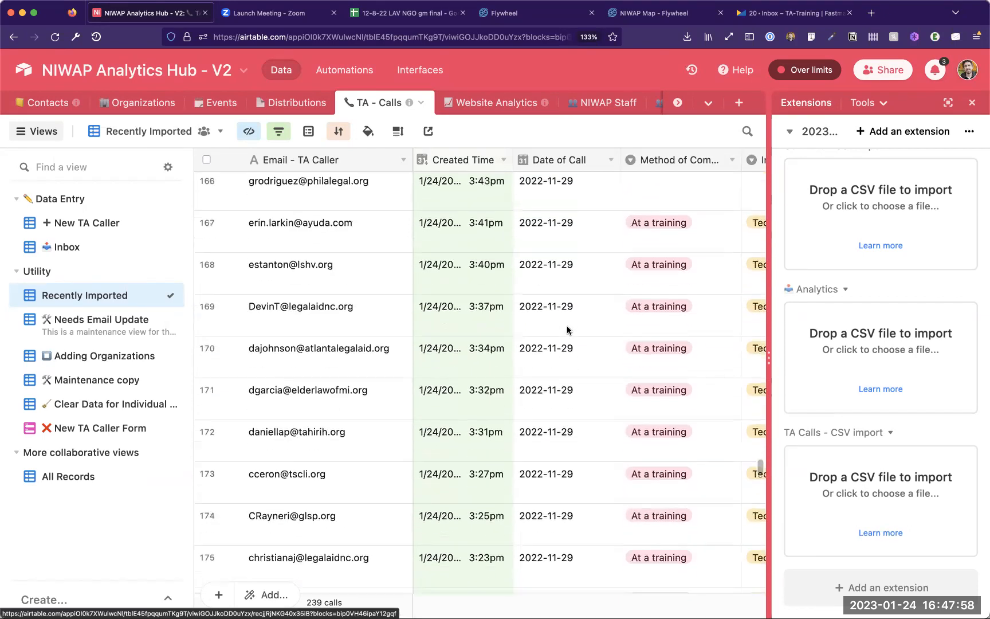
scroll(567, 330, up, 20)
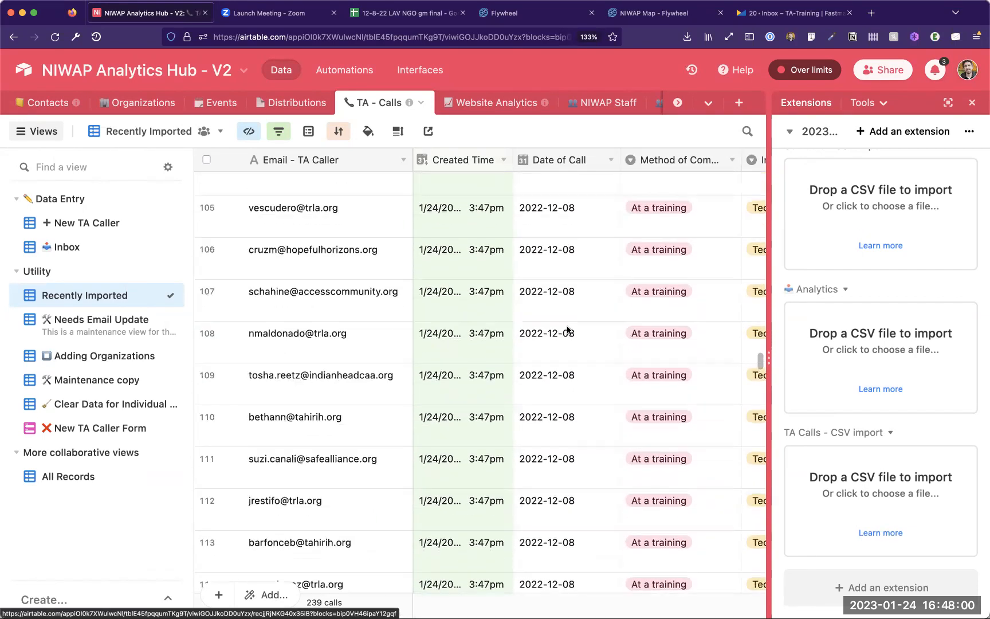
scroll(567, 330, up, 20)
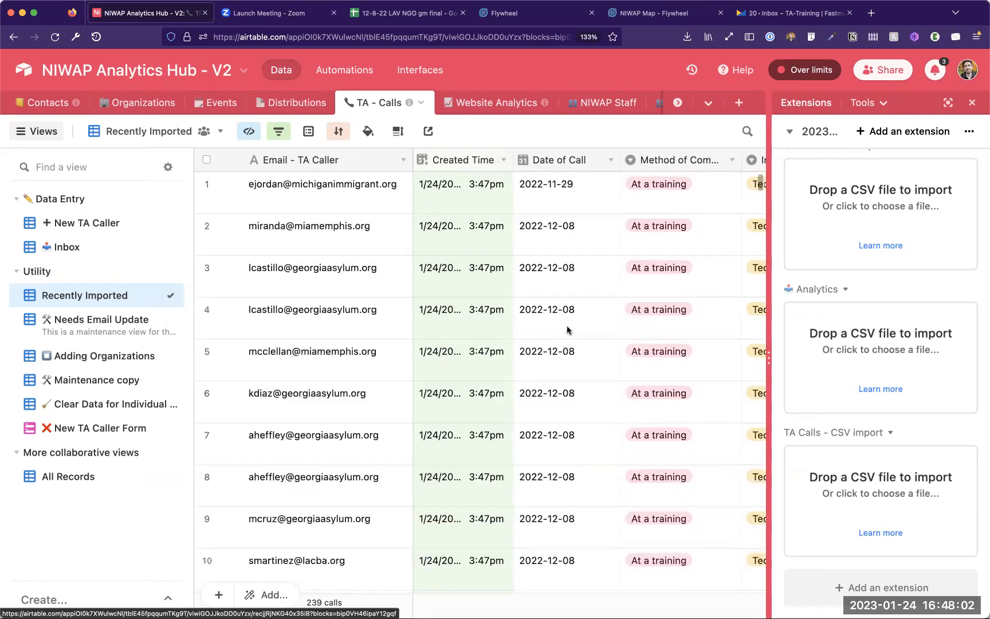
Step: Set the Clear Data for Individual Callers view's filter to show calls where the Email - TA Caller field is empty
mouse_move(91, 249)
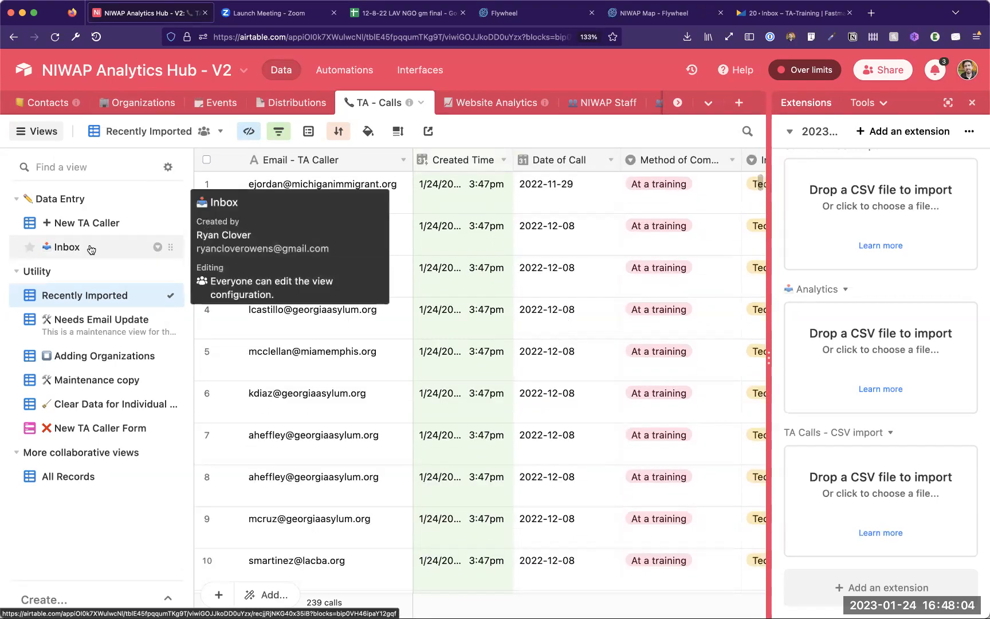
click(100, 404)
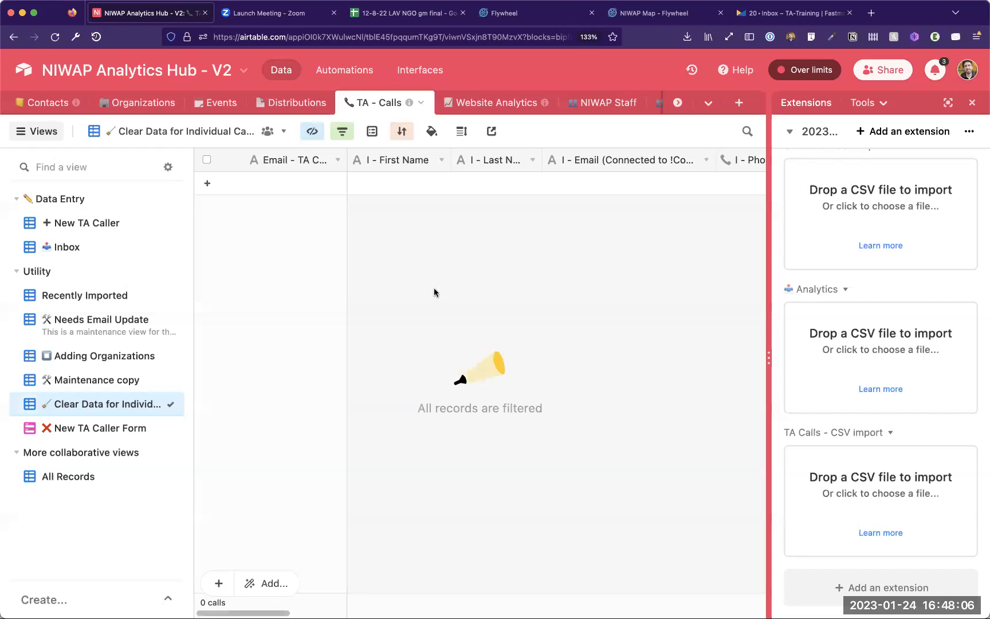
click(342, 134)
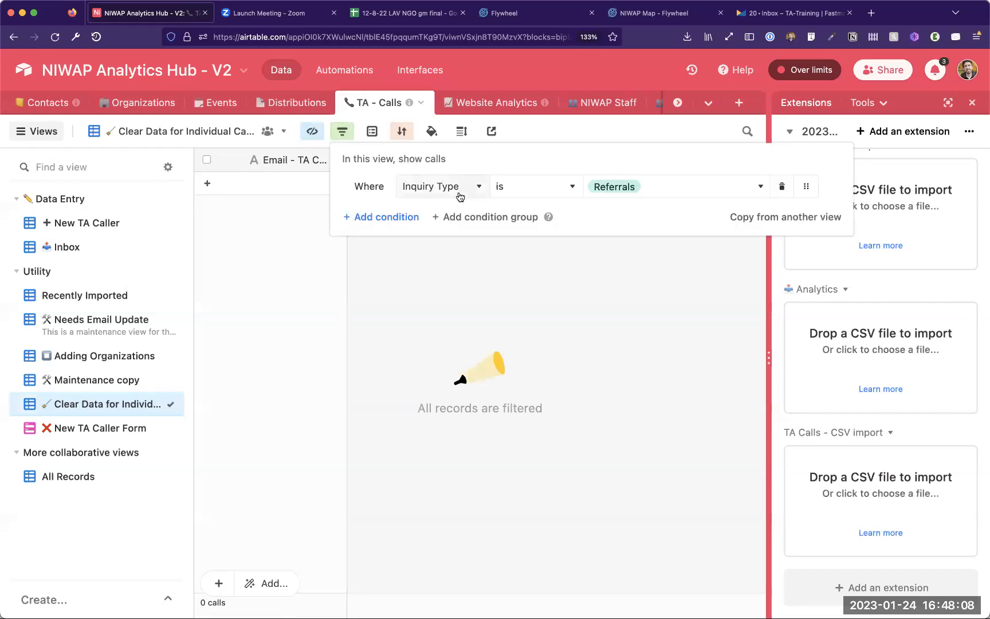
click(434, 187)
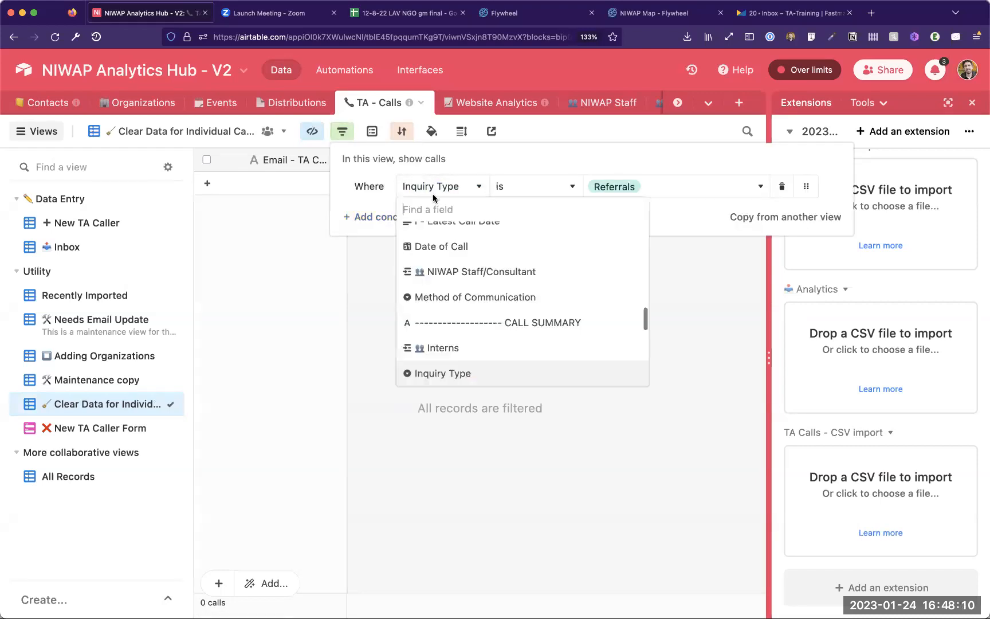
scroll(441, 263, up, 10)
click(452, 238)
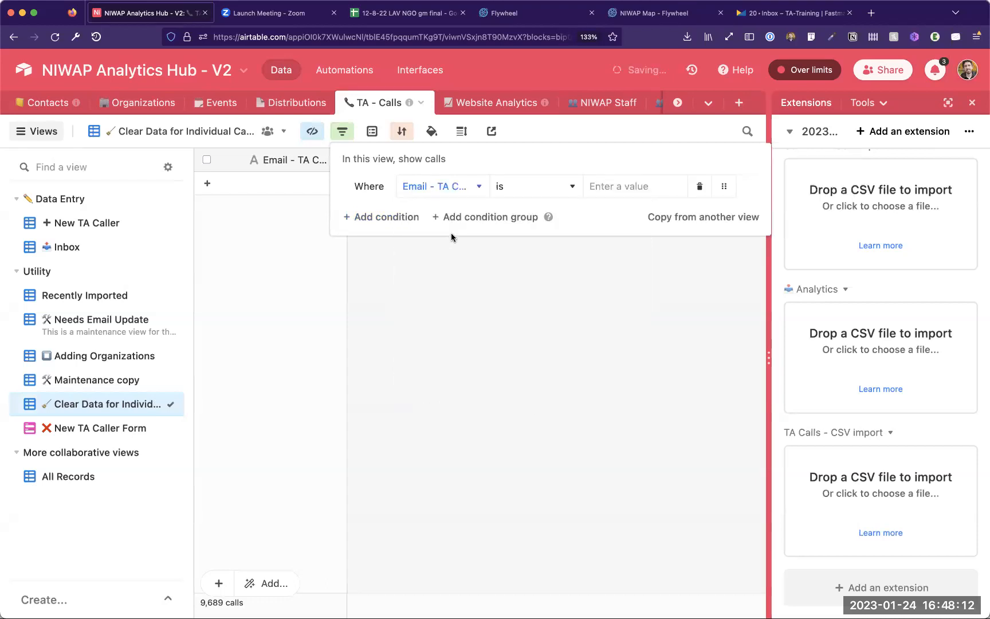
click(506, 189)
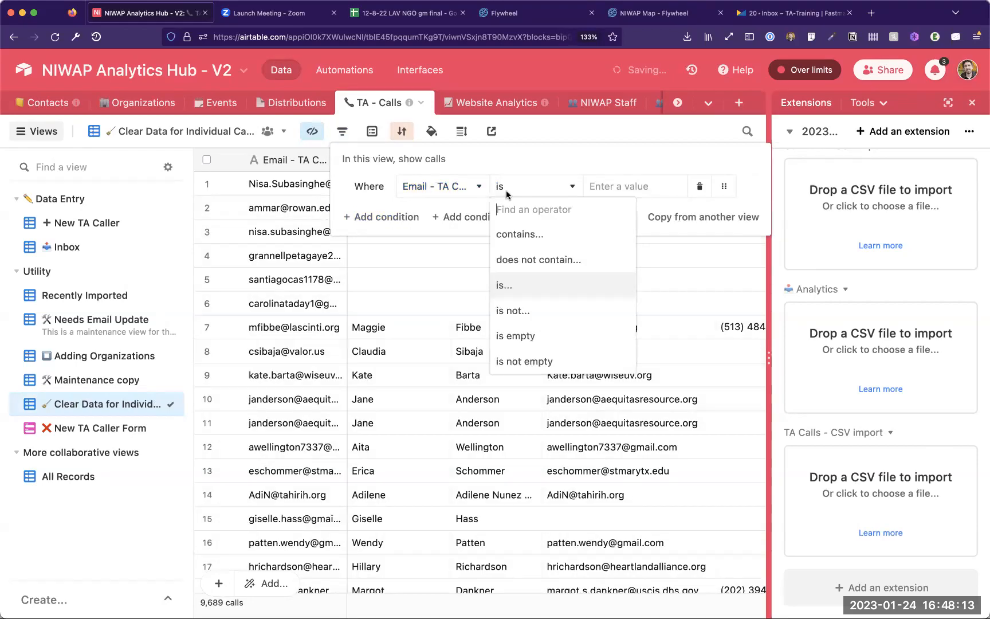
click(534, 338)
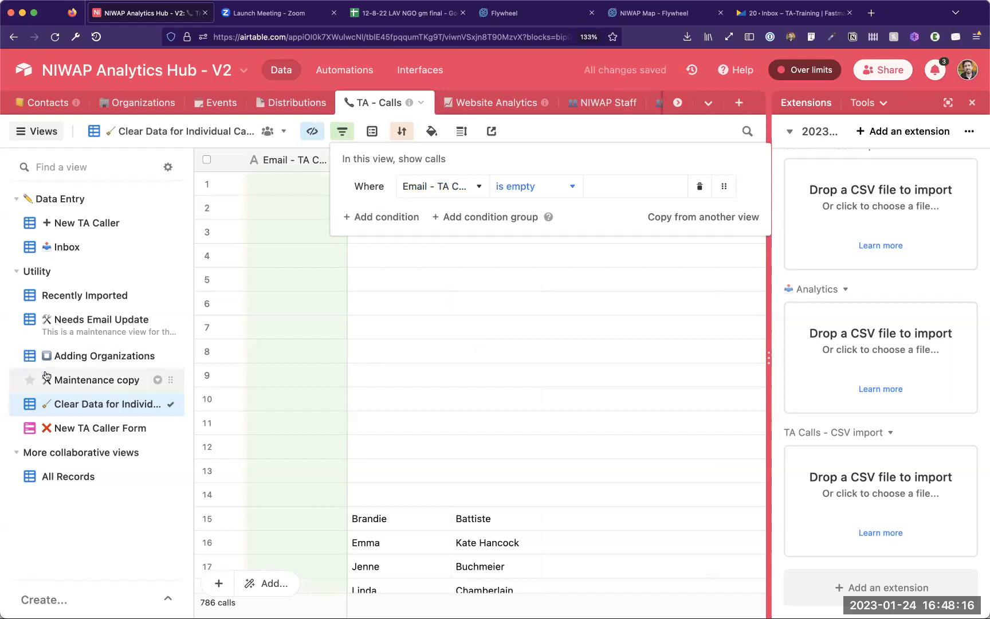
mouse_move(77, 404)
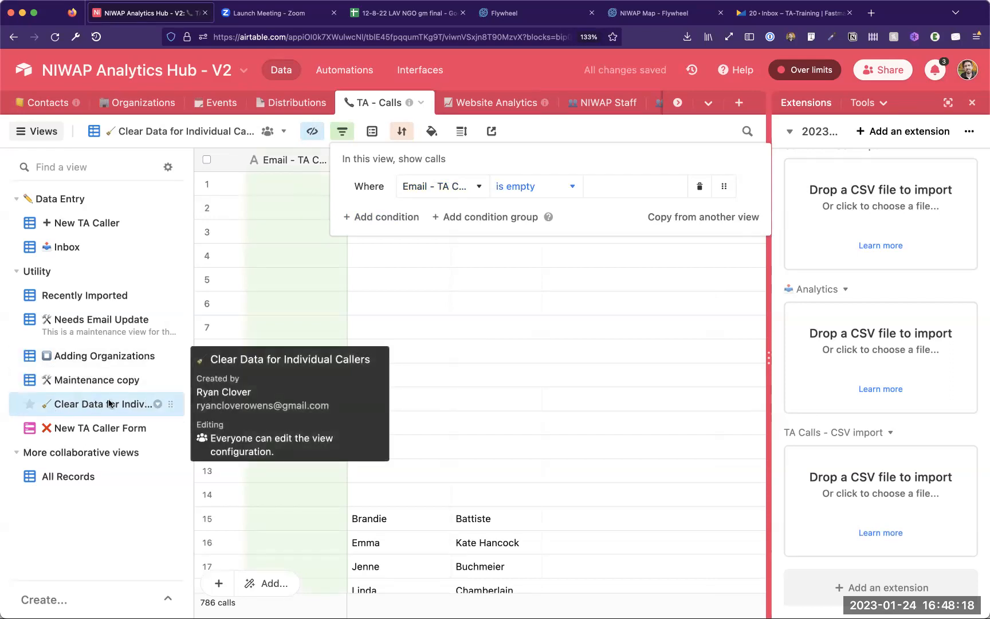
click(415, 283)
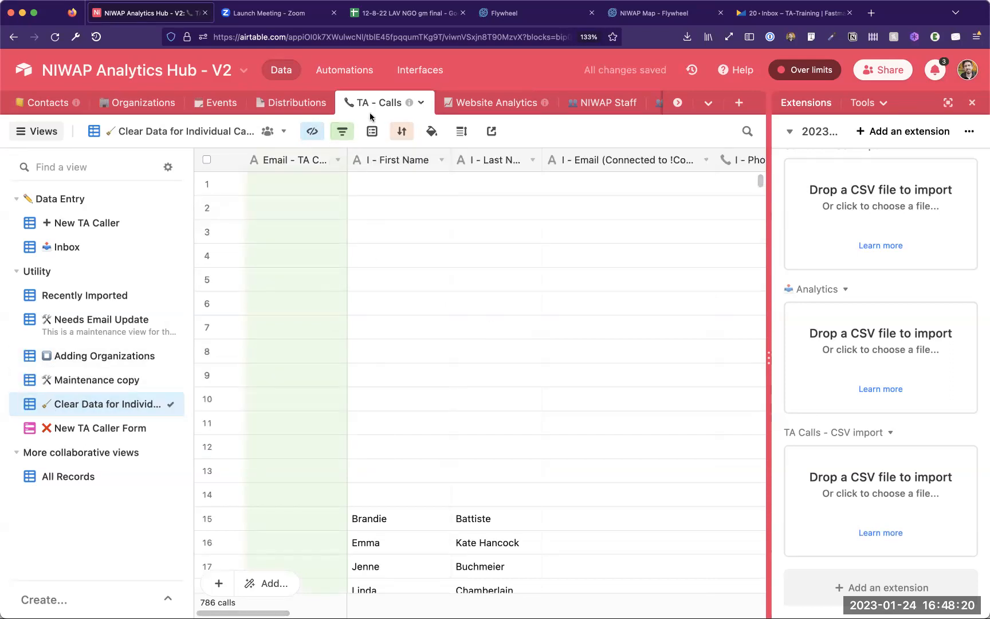
Step: Examine the name, organization, state, record ID and call date fields of the calls without a caller email
scroll(387, 410, down, 5)
scroll(387, 410, down, 10)
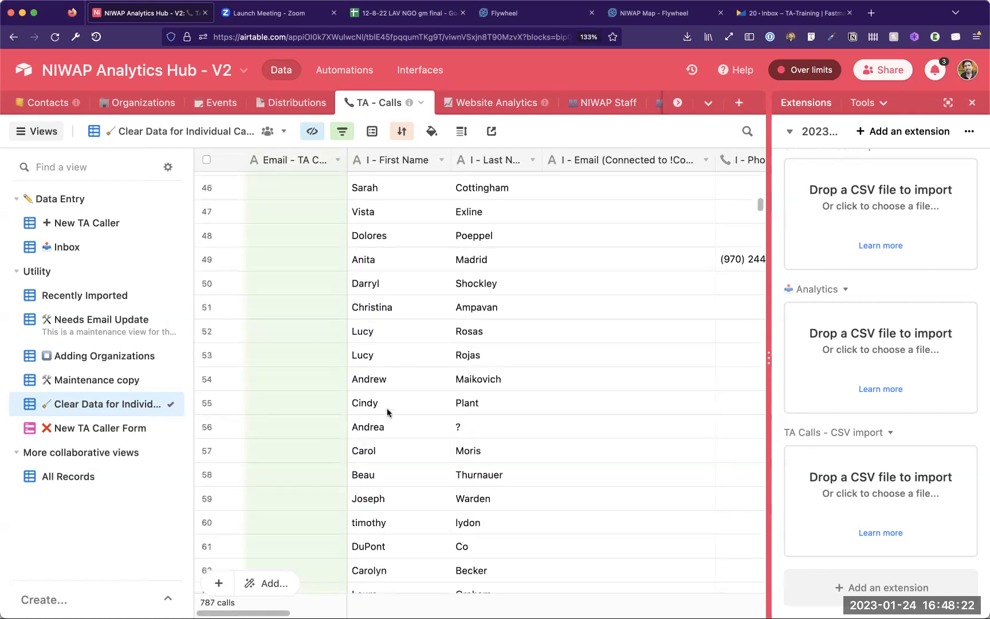
scroll(387, 410, right, 3)
scroll(386, 408, right, 10)
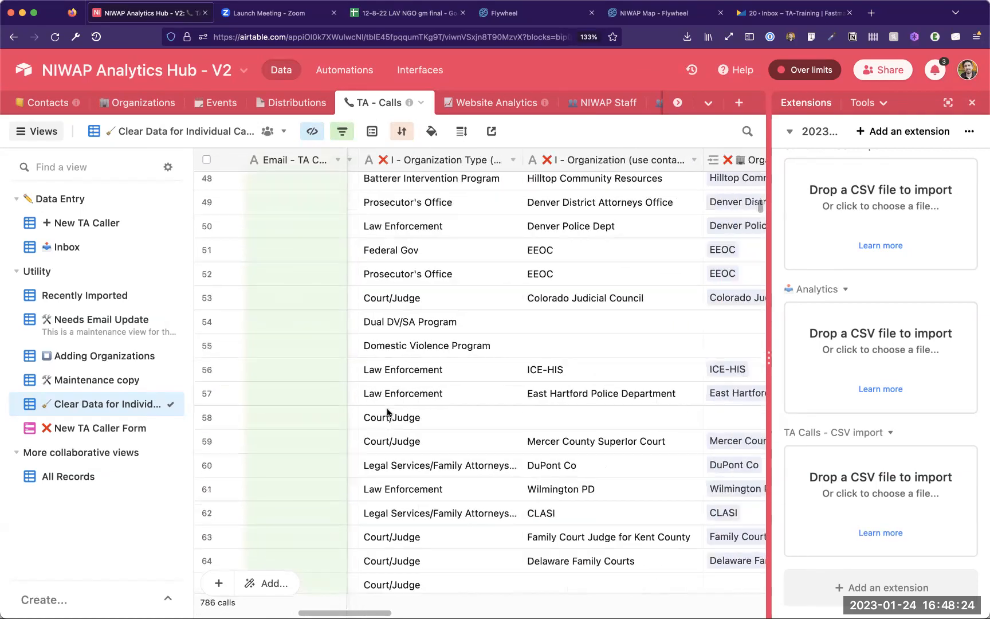
scroll(387, 412, right, 10)
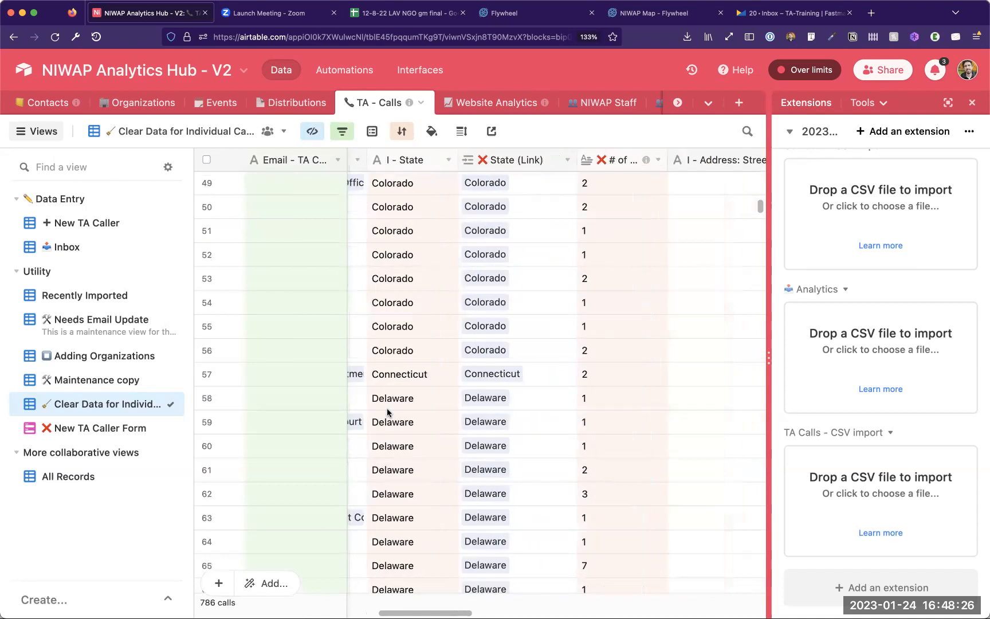
scroll(387, 411, right, 15)
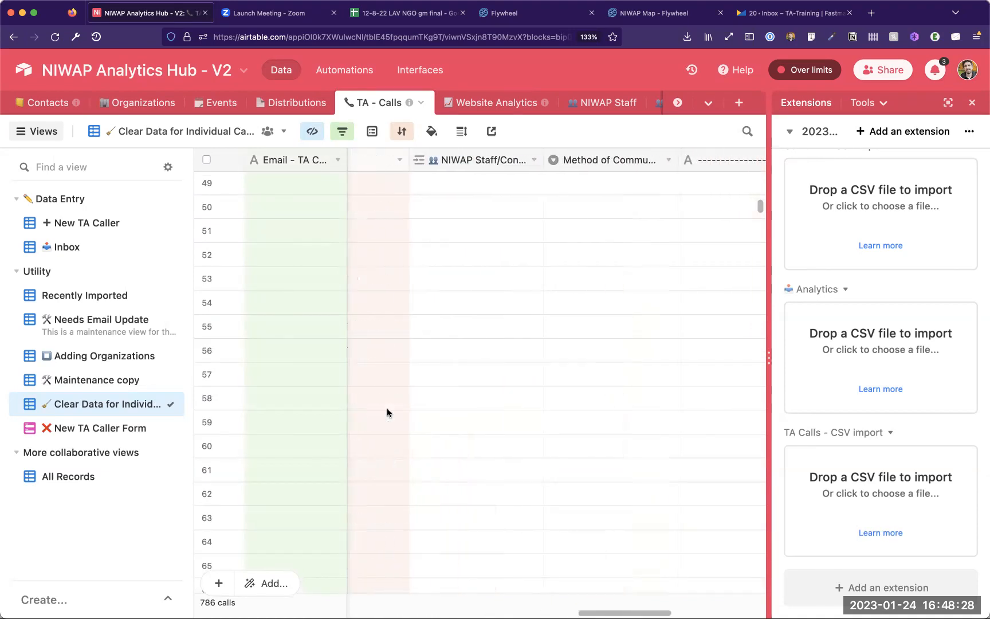
scroll(387, 411, left, 20)
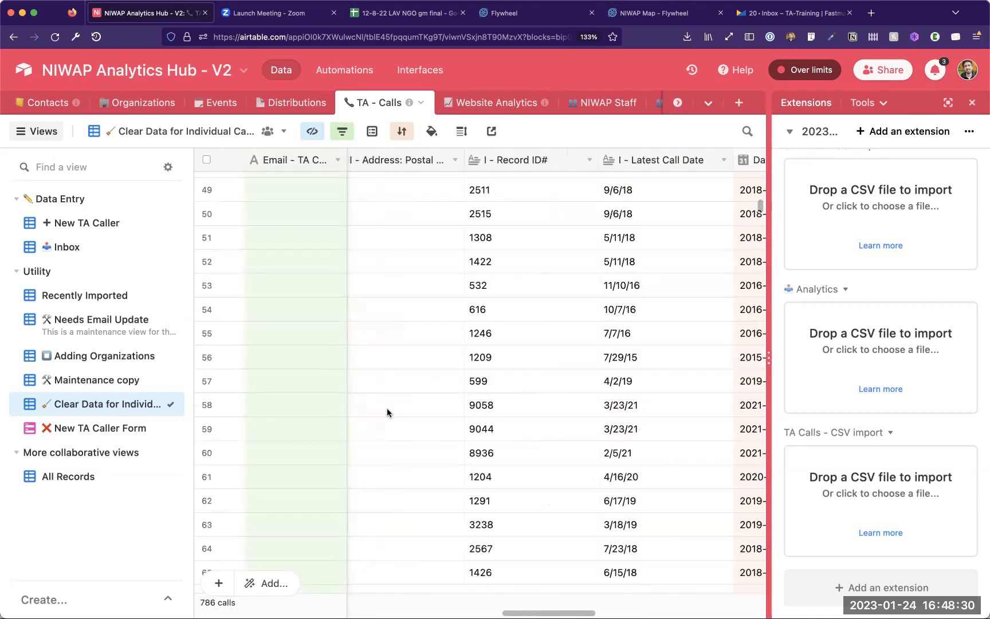
scroll(387, 412, left, 15)
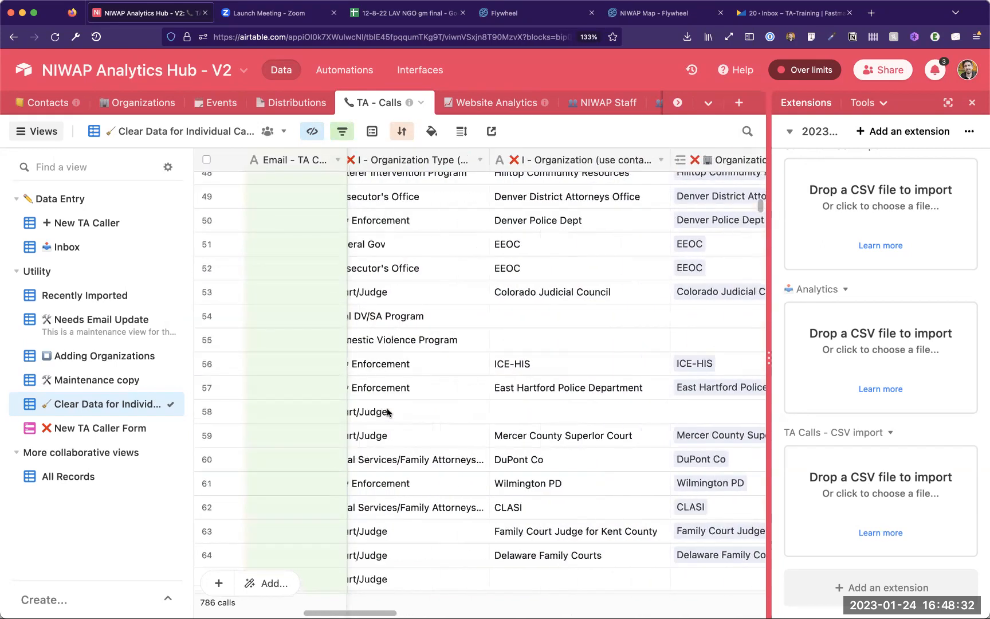
scroll(387, 411, left, 5)
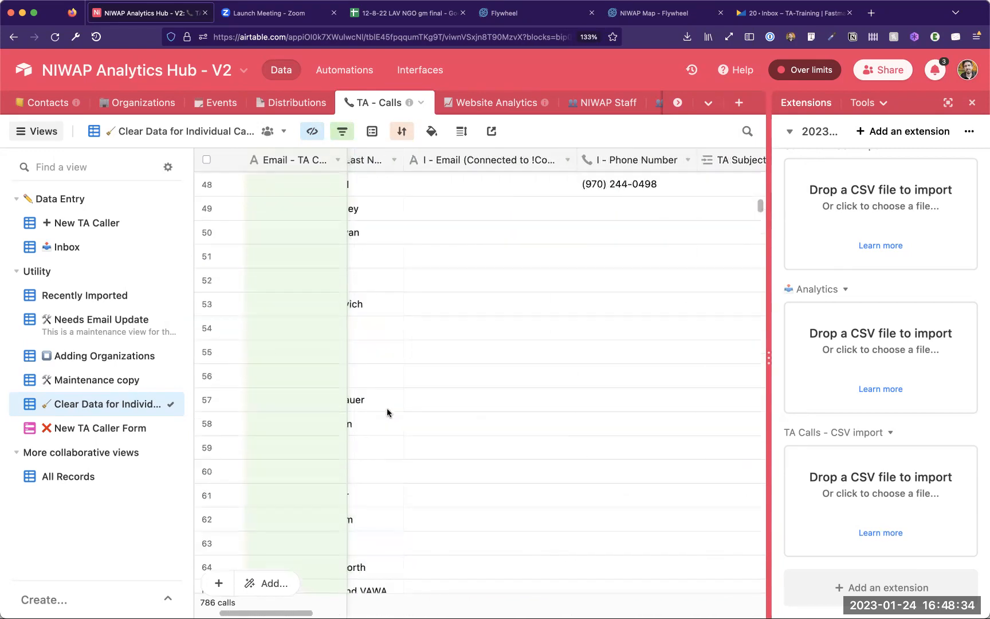
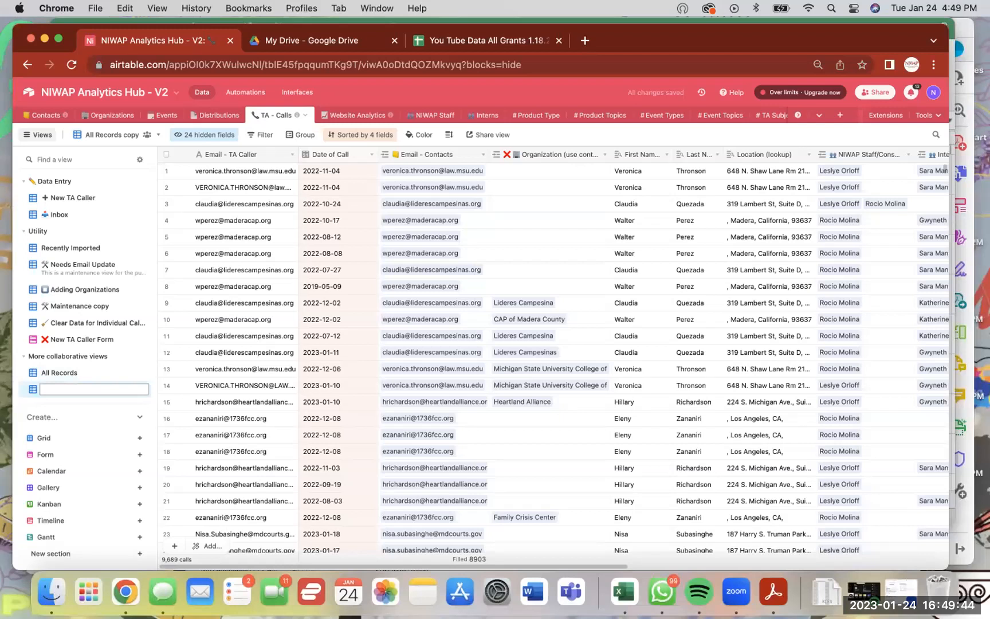
Step: Rename the All Records copy view to 7/22-12/22 and start a filter condition on its Date of Call field
text(/22-12/22)
key(Return)
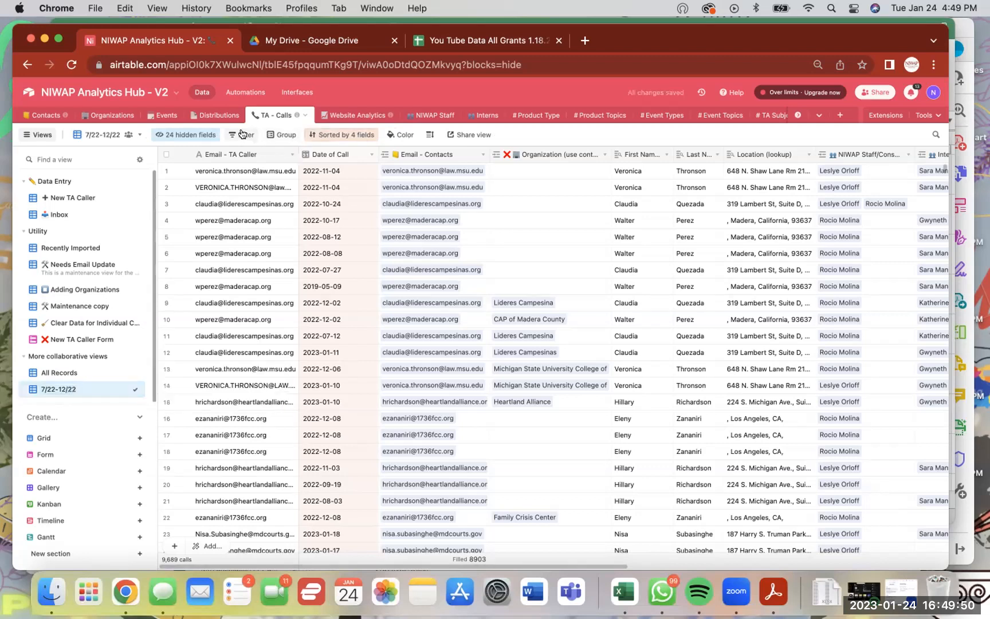
click(240, 133)
click(272, 173)
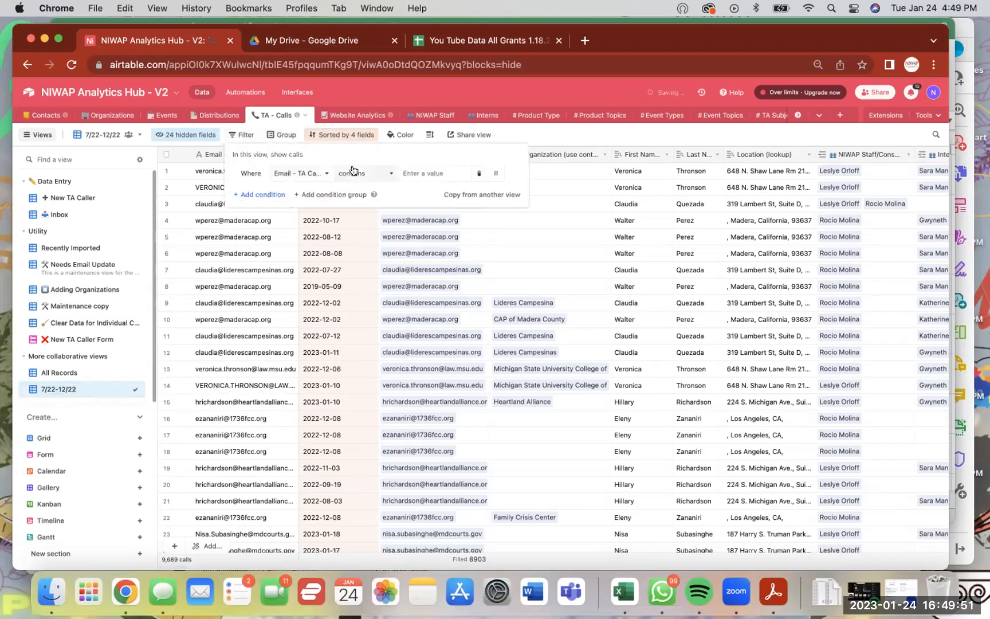
click(310, 173)
click(327, 222)
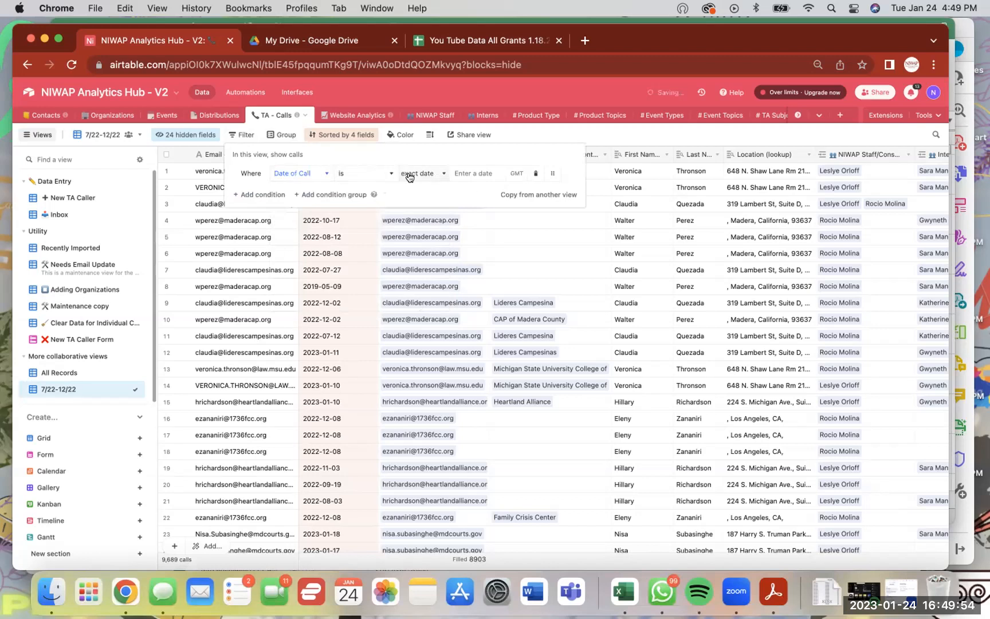
click(373, 173)
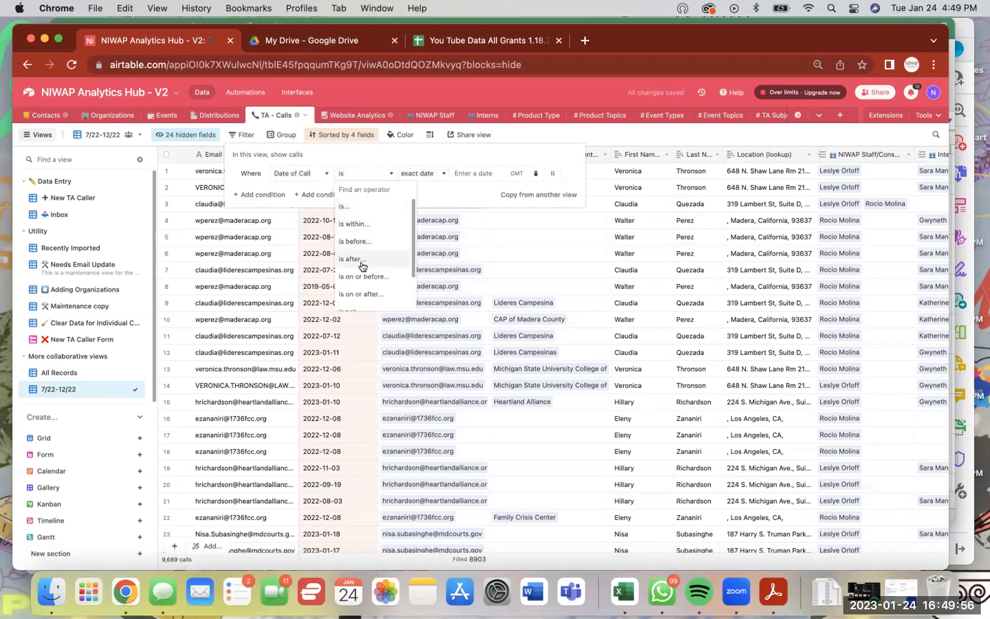
click(372, 223)
click(460, 173)
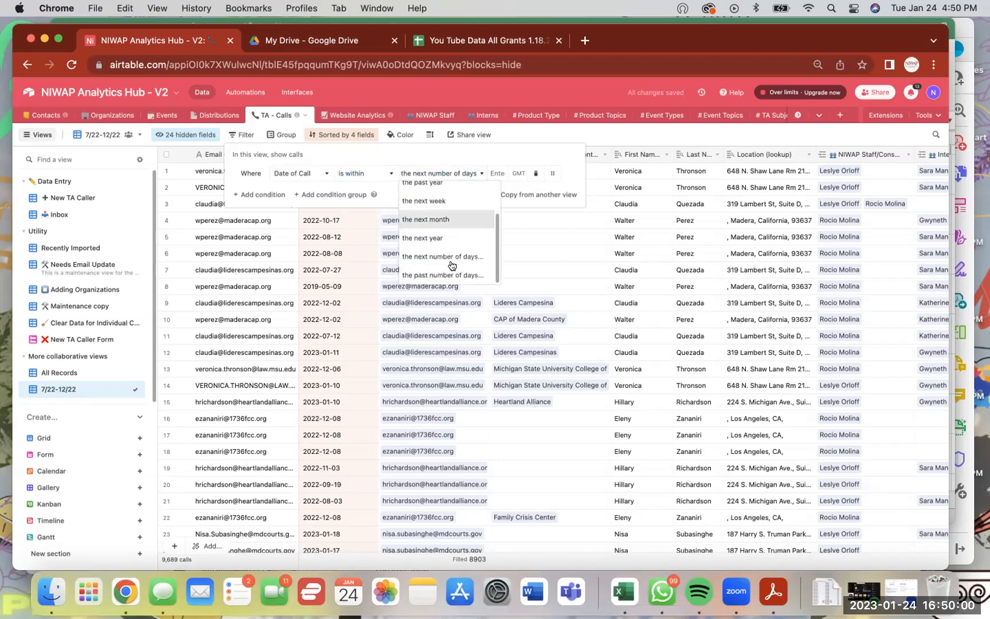
Step: Set the Date of Call condition to show calls on or after the exact date 2022-07-01
click(365, 173)
scroll(383, 269, down, 2)
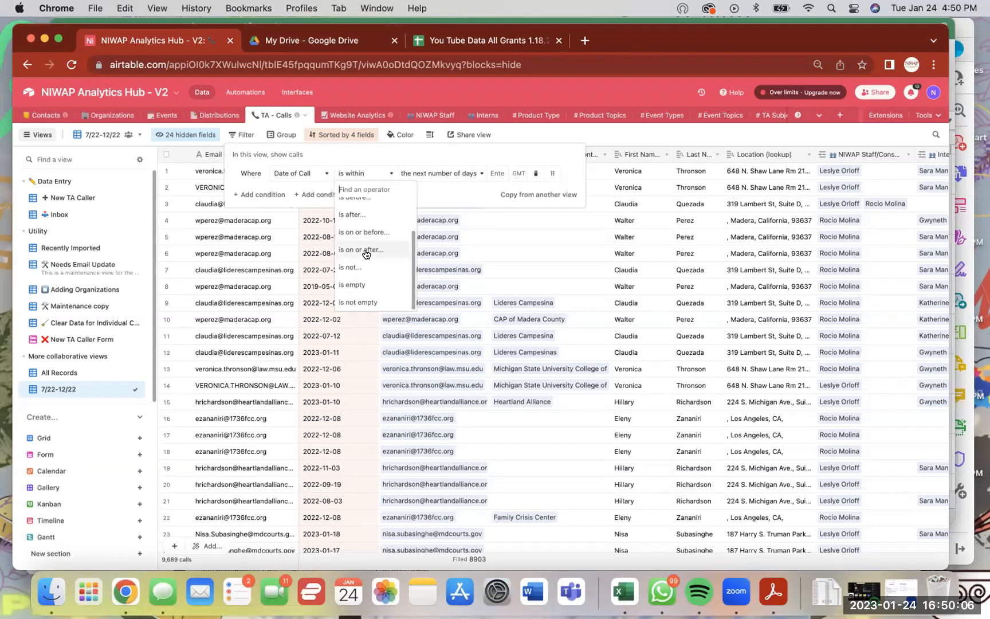
click(367, 250)
click(453, 173)
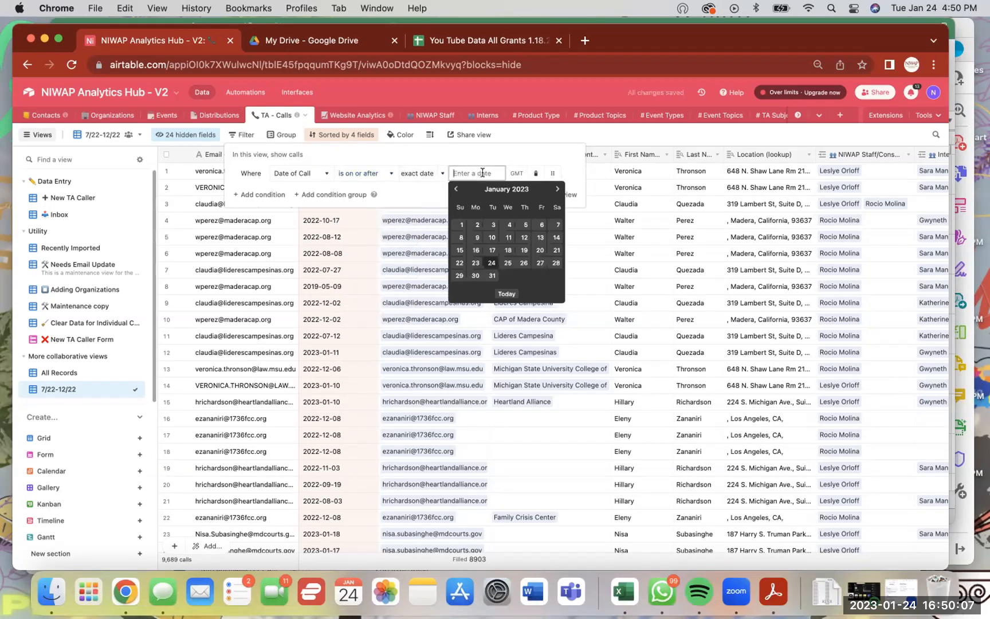
click(453, 191)
click(453, 191)
click(453, 190)
click(454, 190)
click(453, 190)
click(454, 190)
click(454, 190)
click(558, 189)
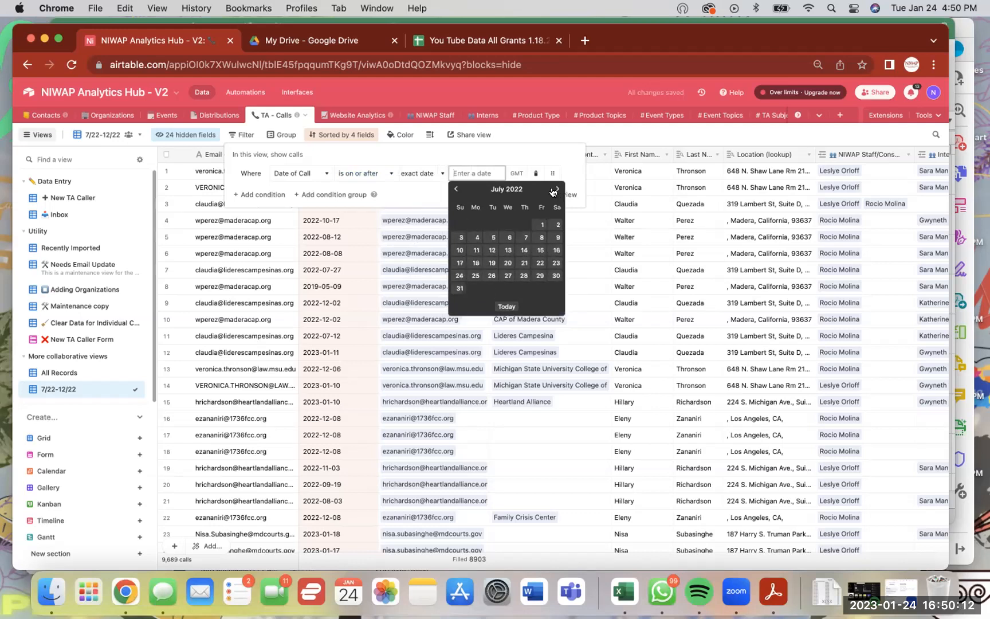
click(540, 225)
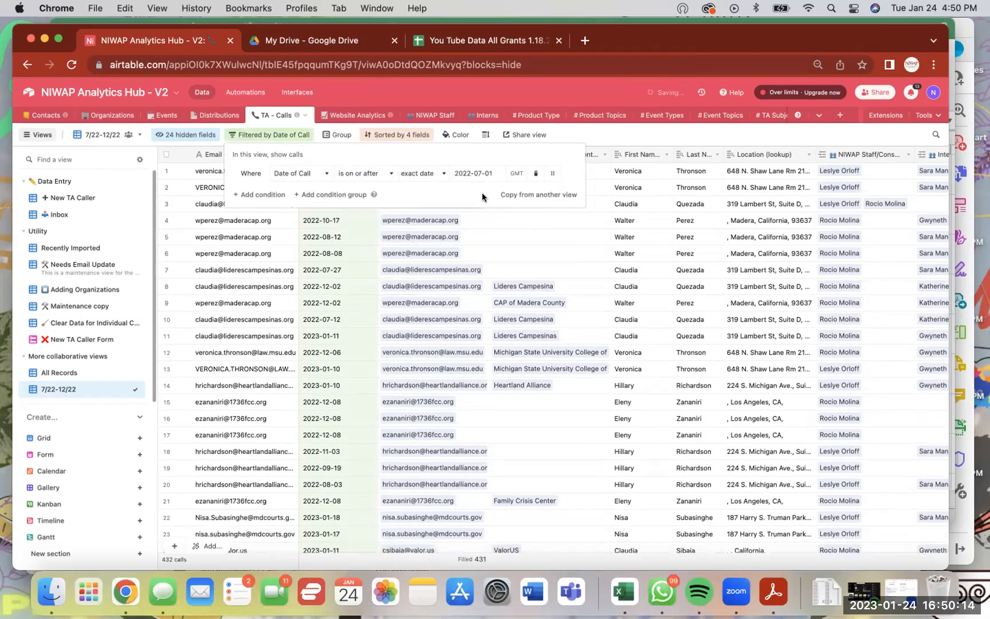
click(303, 135)
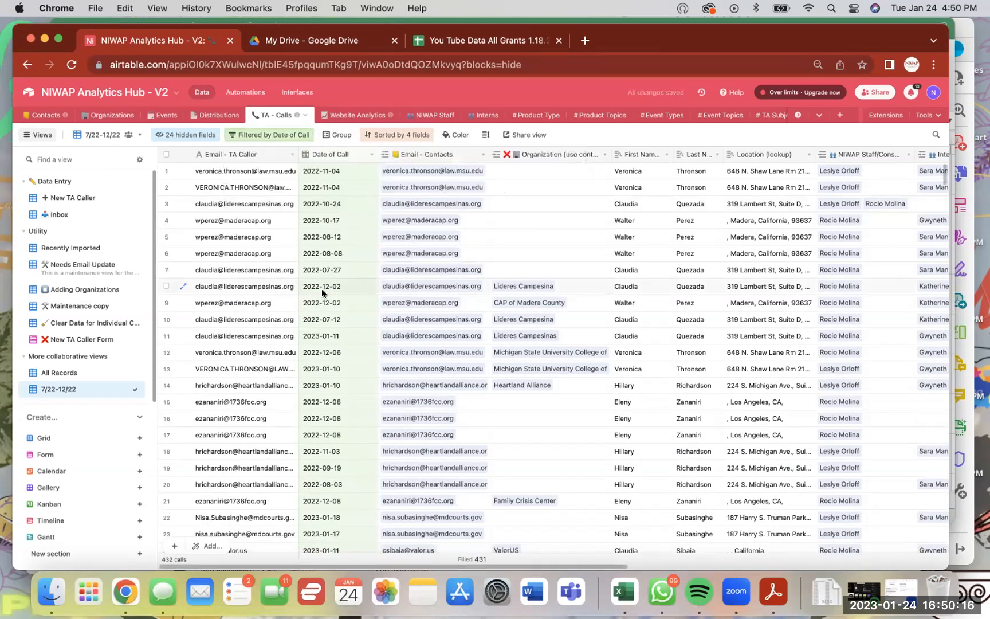
Step: Add a second filter condition requiring Inquiry Type to be Technical Assistance
click(286, 135)
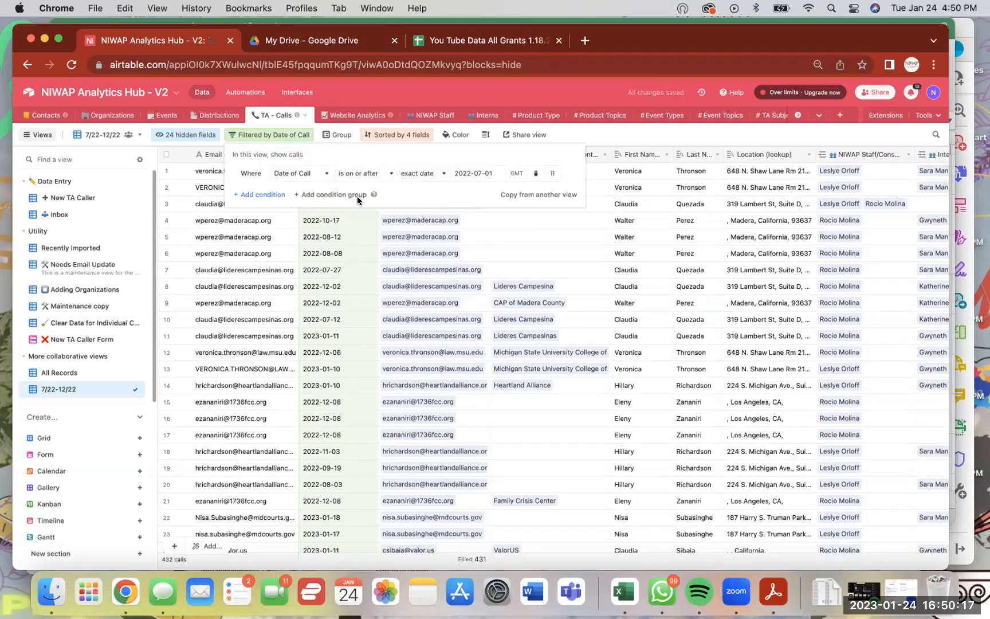
click(267, 196)
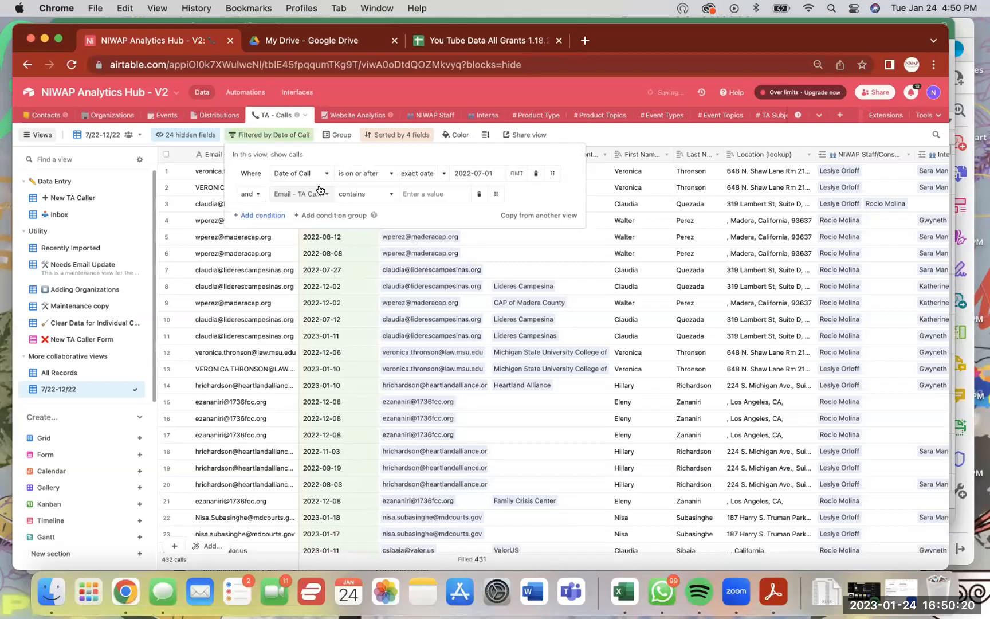
click(316, 192)
scroll(323, 284, down, 3)
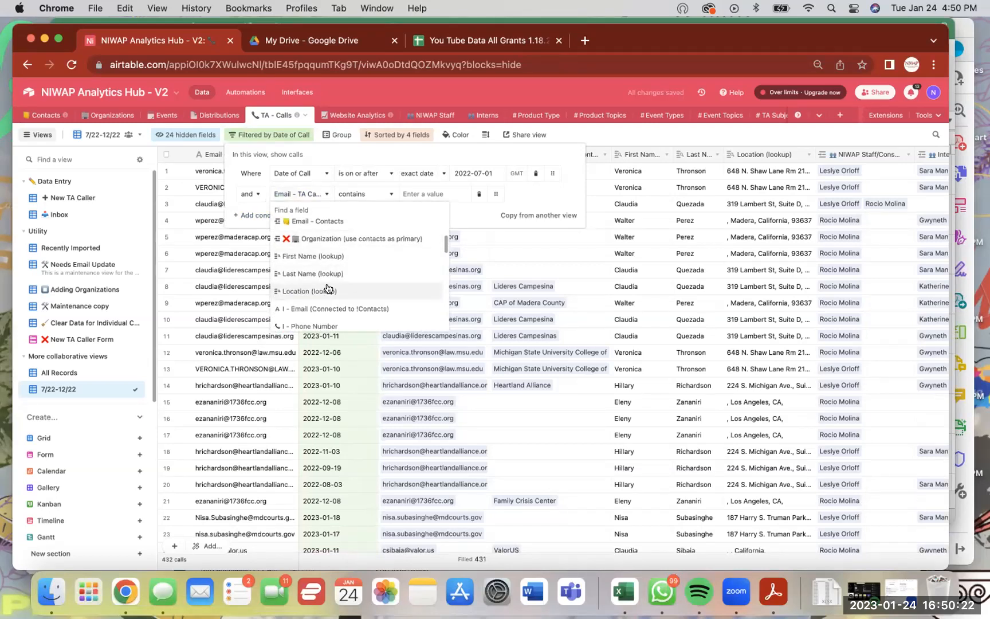
scroll(328, 288, up, 3)
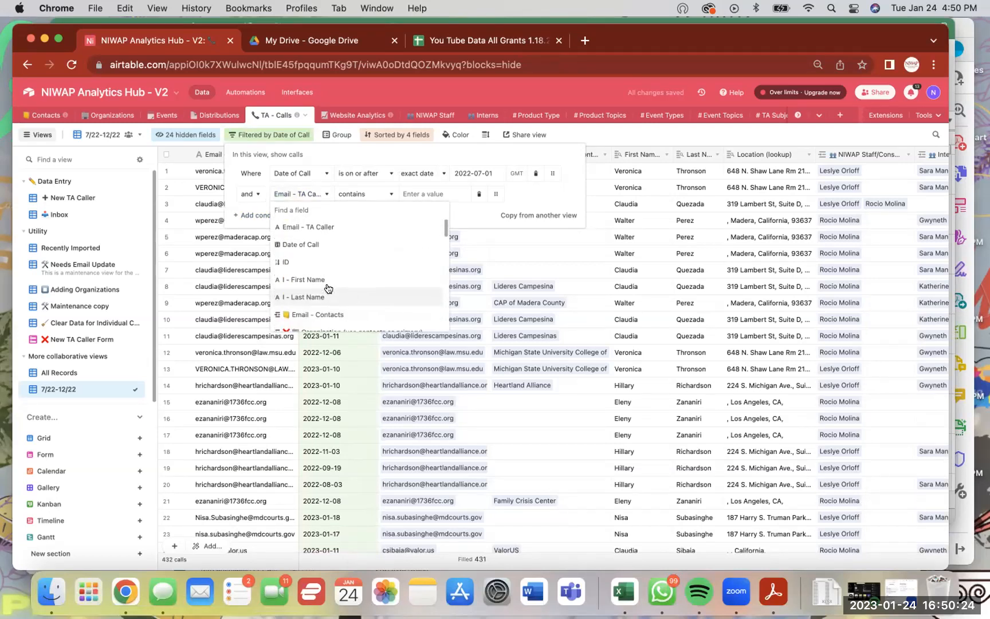
scroll(327, 288, down, 10)
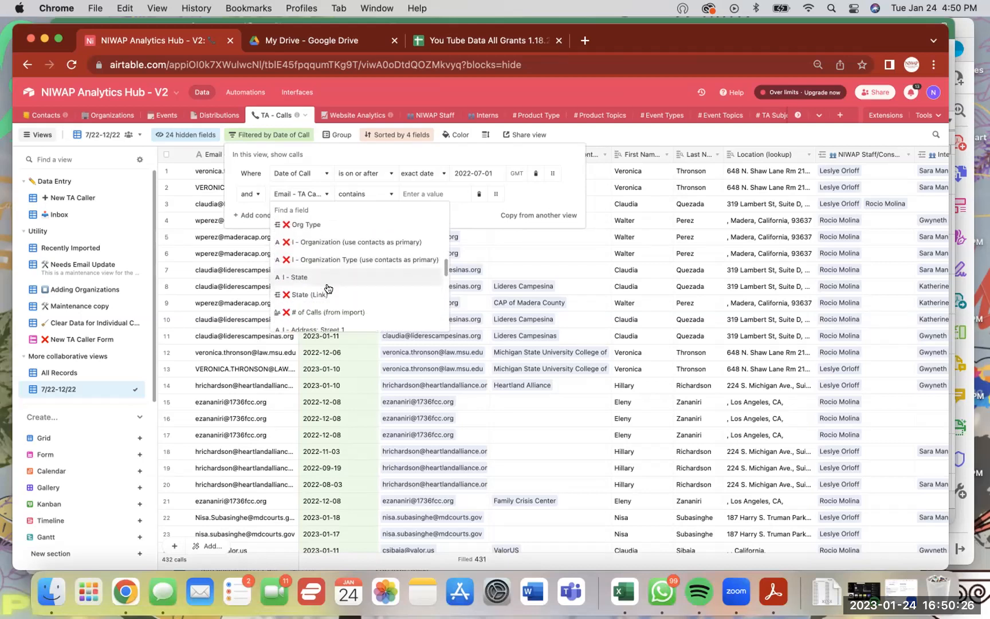
scroll(327, 288, up, 3)
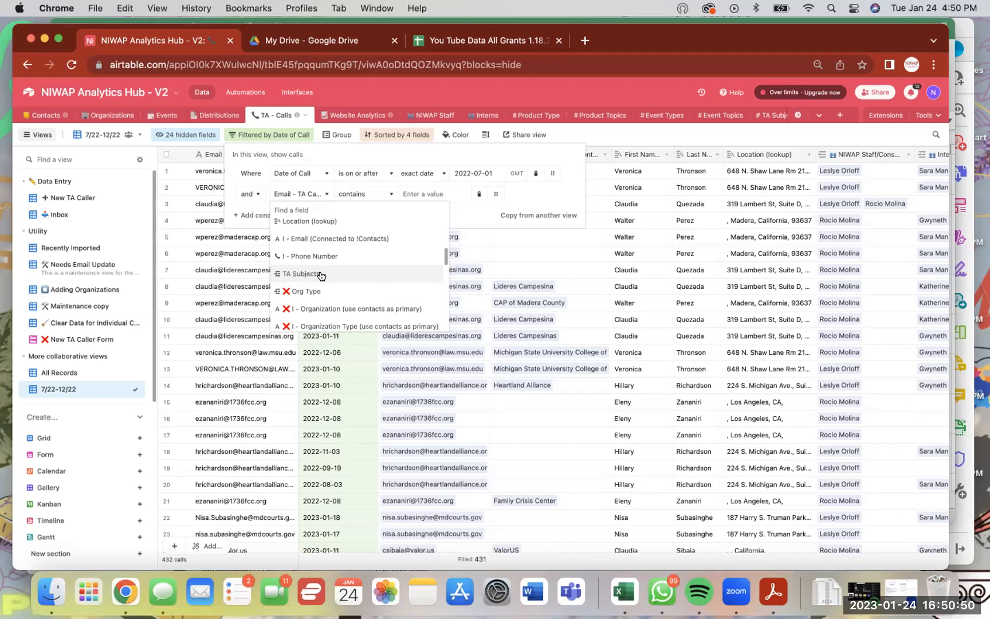
scroll(321, 276, up, 5)
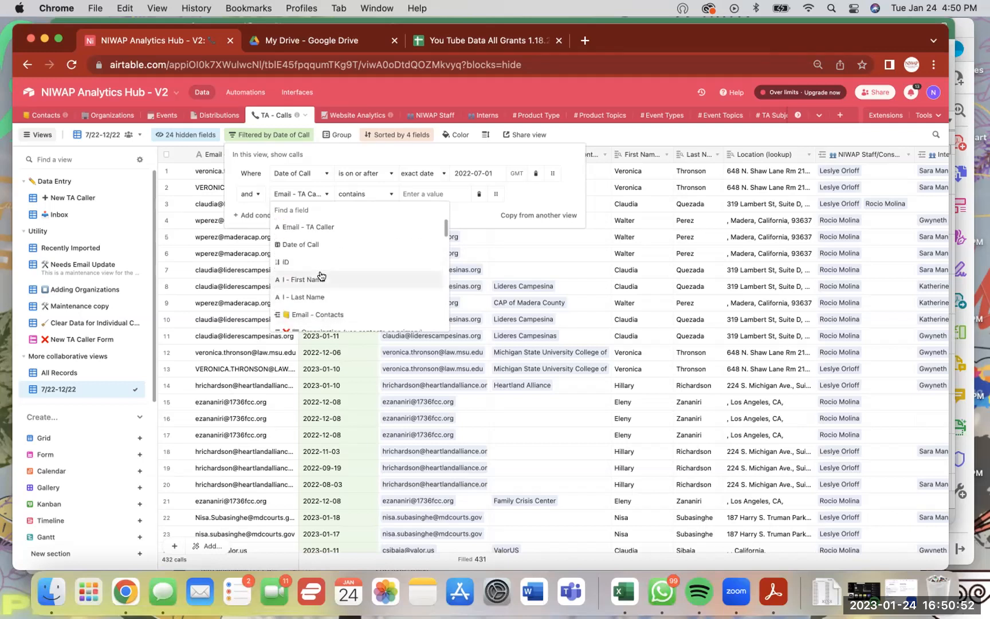
scroll(321, 276, down, 10)
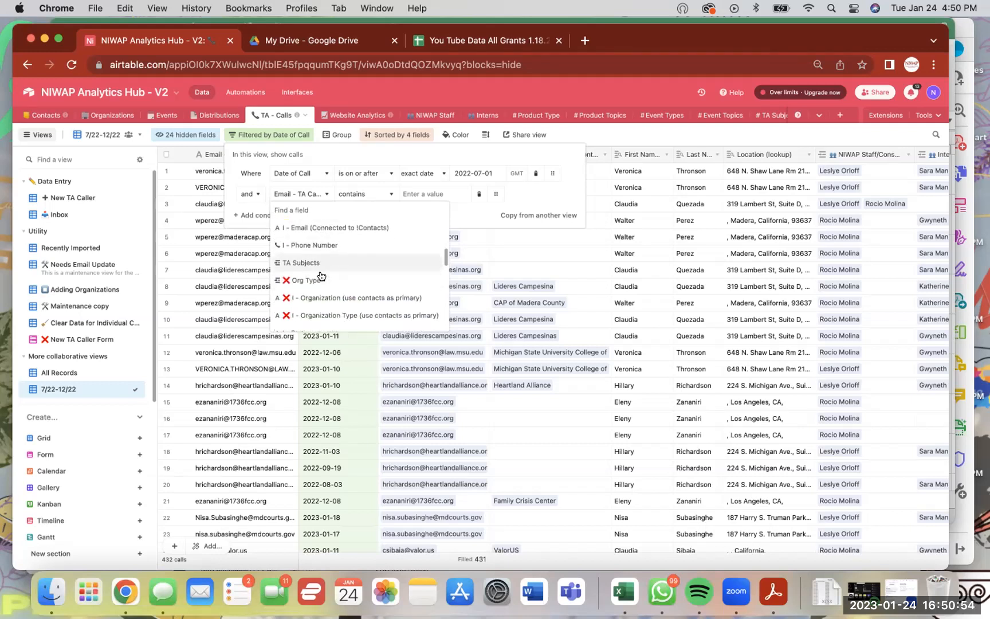
scroll(316, 261, up, 3)
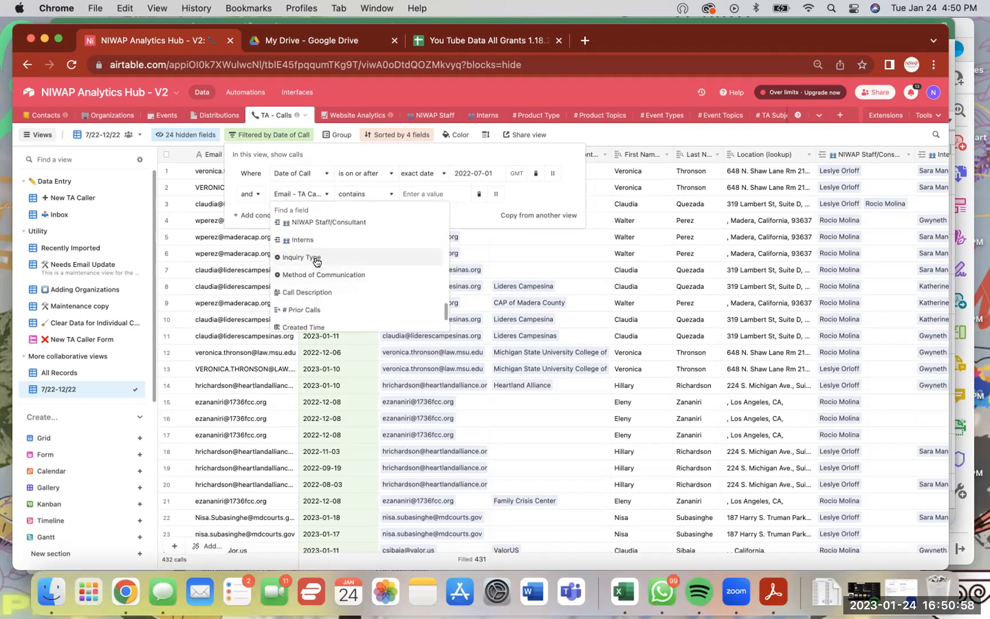
scroll(316, 265, up, 2)
scroll(315, 261, up, 2)
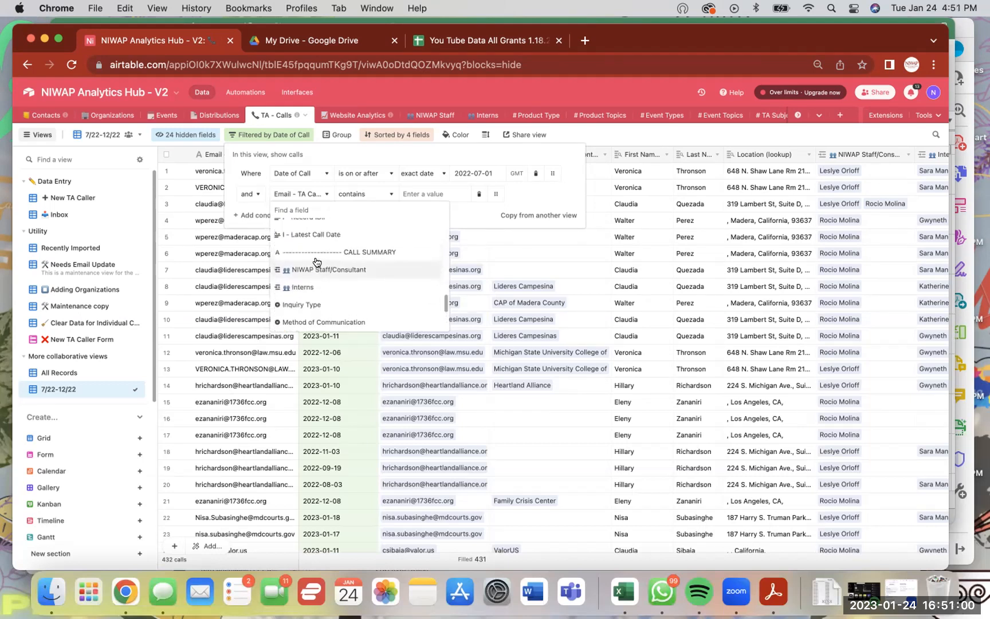
click(300, 319)
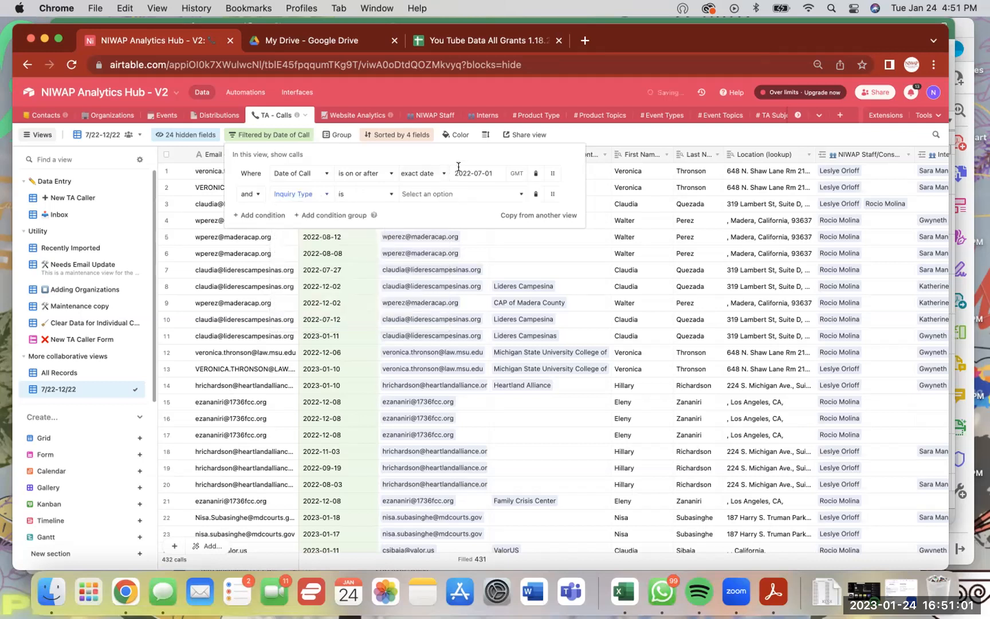
click(464, 194)
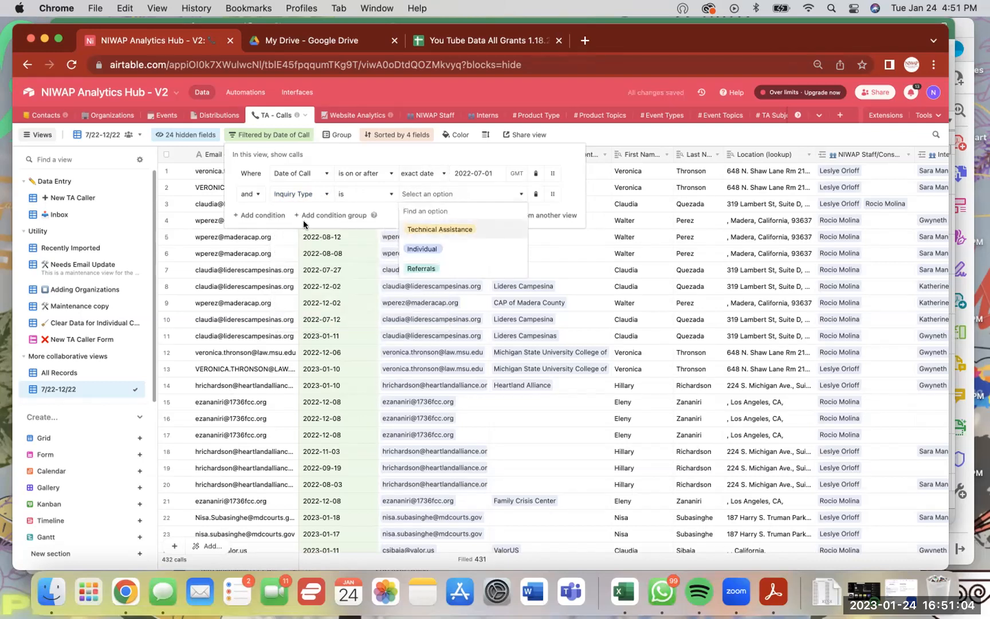
click(460, 228)
Step: Add a third filter condition on the TA Subjects field and check the records offered for it without choosing one
click(259, 215)
click(299, 214)
scroll(313, 283, down, 5)
scroll(312, 283, up, 1)
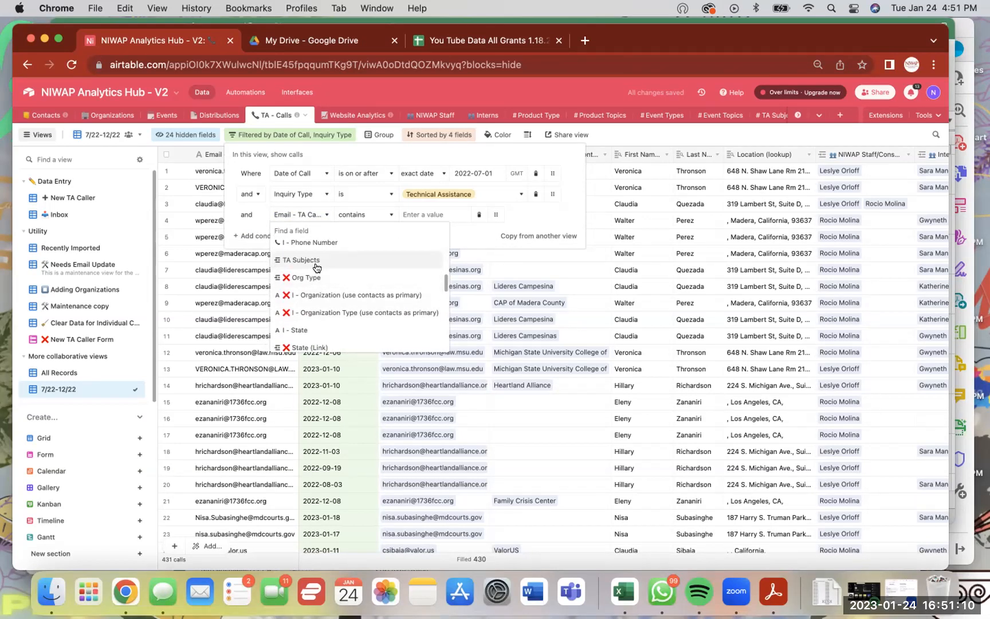
click(316, 260)
click(406, 217)
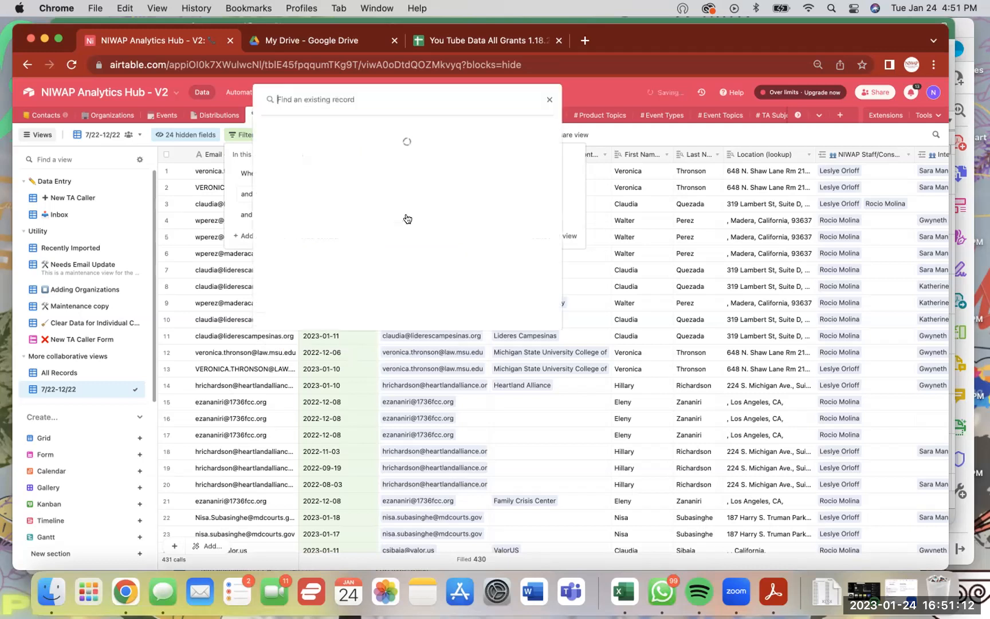
click(548, 101)
Step: Change the third filter condition's field to Email - Contacts
click(323, 217)
scroll(333, 300, down, 10)
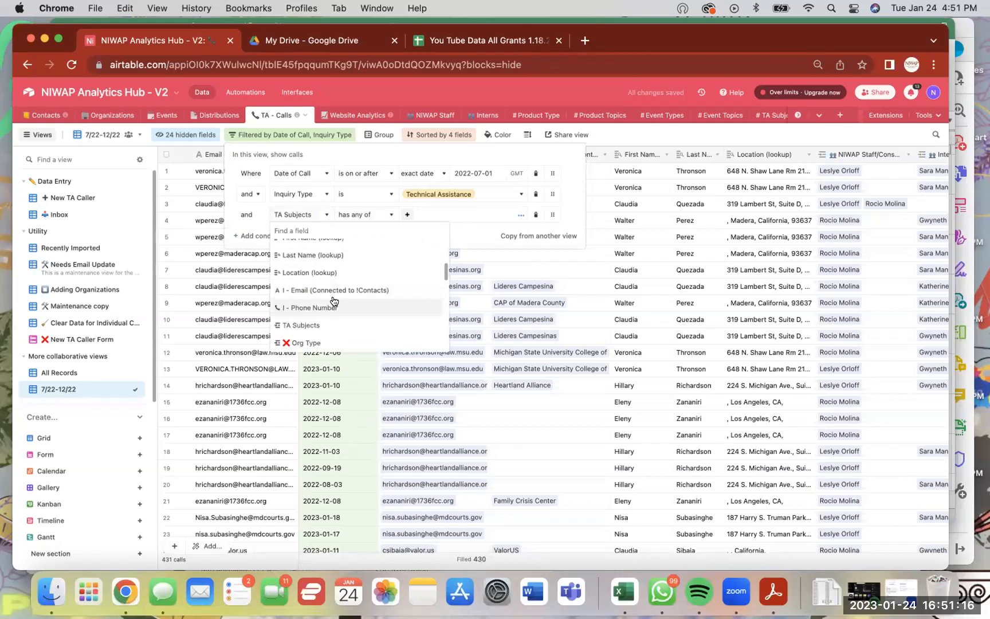
scroll(334, 301, down, 2)
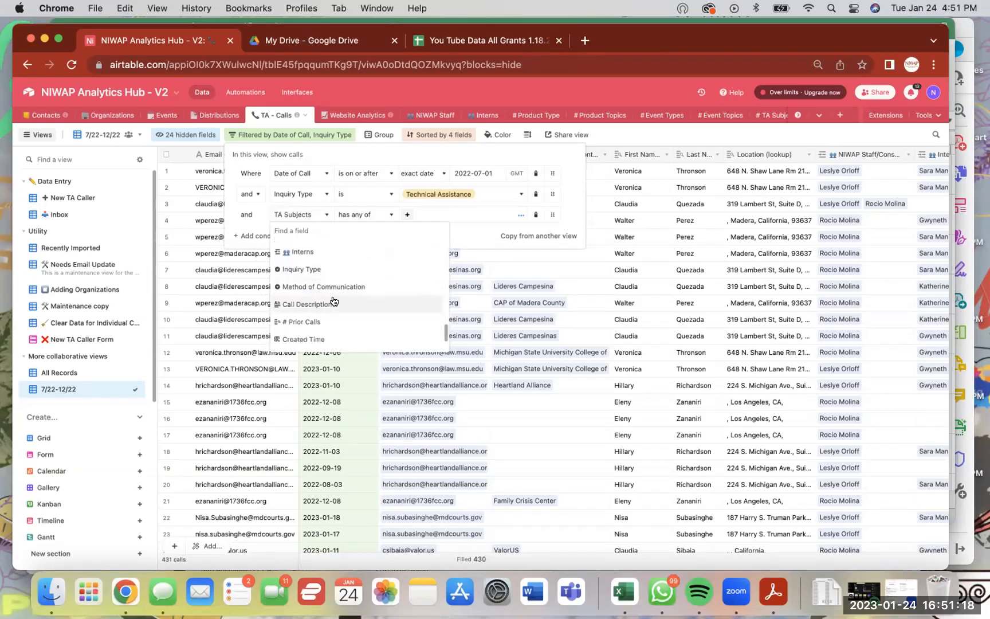
scroll(334, 301, up, 2)
scroll(334, 301, up, 5)
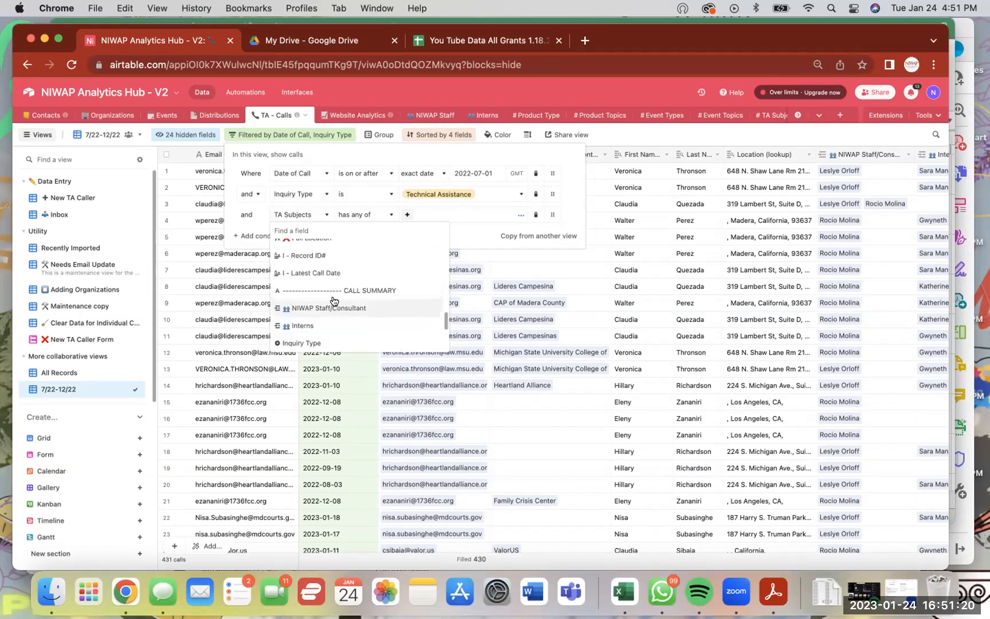
scroll(333, 301, up, 3)
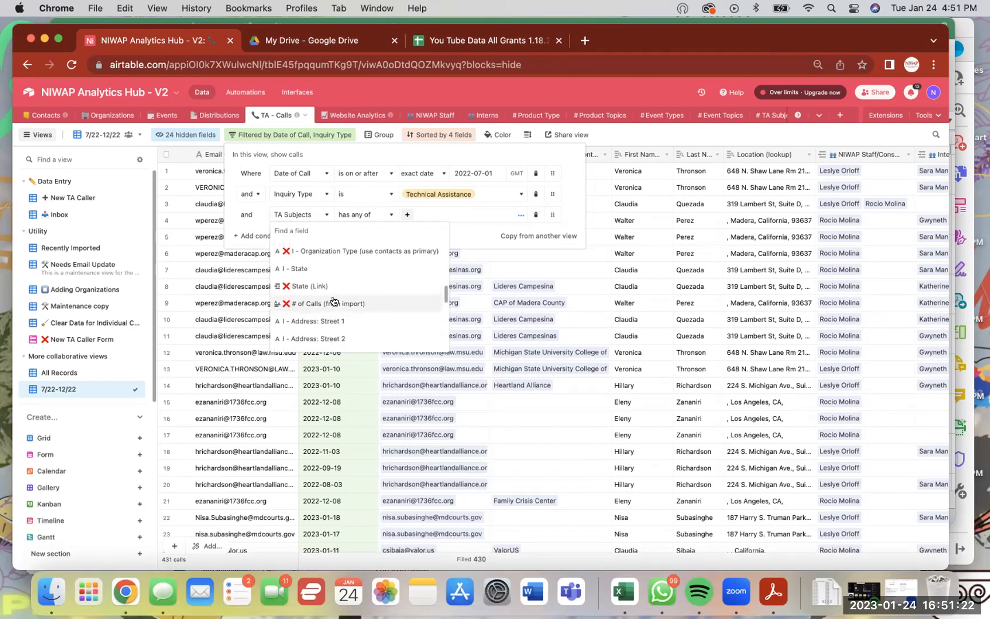
scroll(334, 301, up, 1)
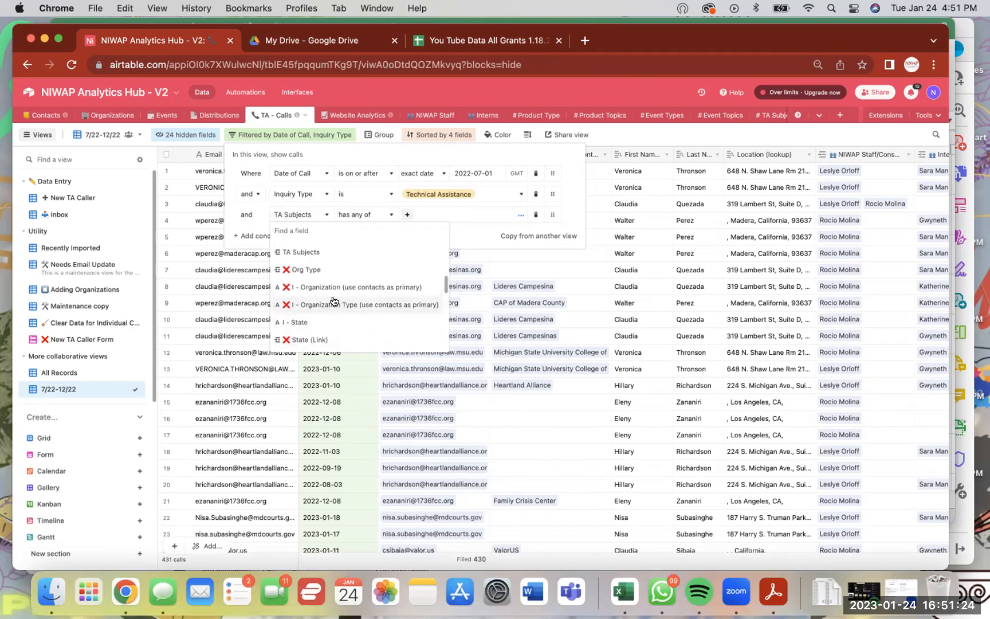
scroll(329, 321, up, 2)
scroll(330, 321, up, 3)
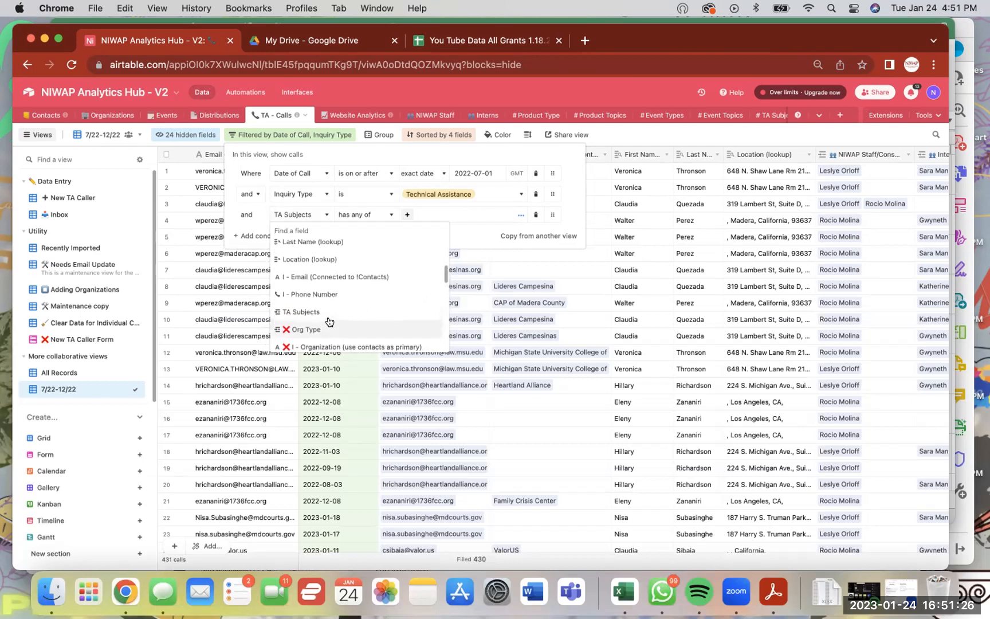
scroll(329, 322, up, 3)
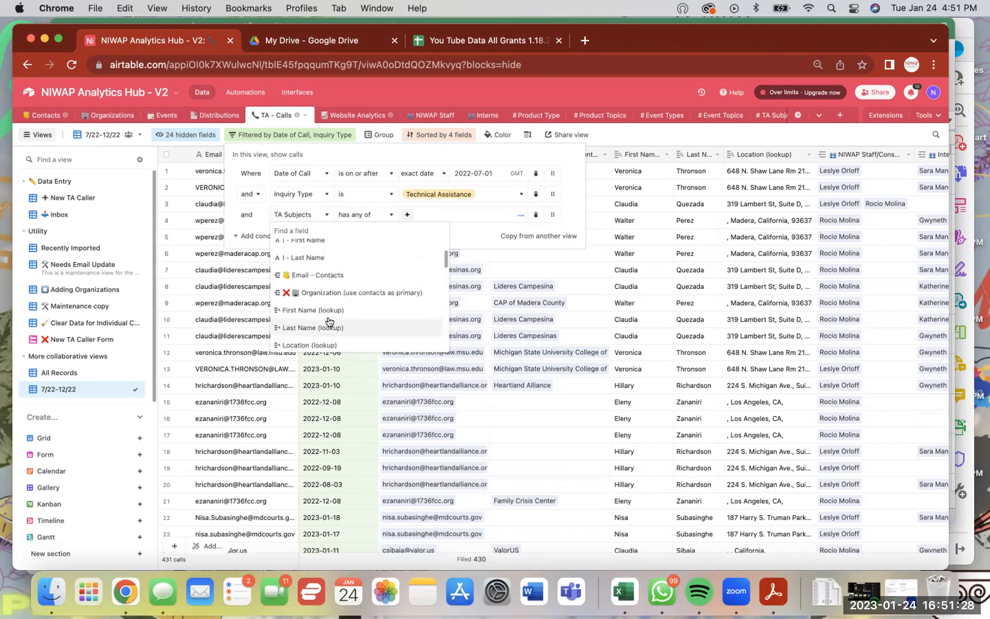
click(326, 307)
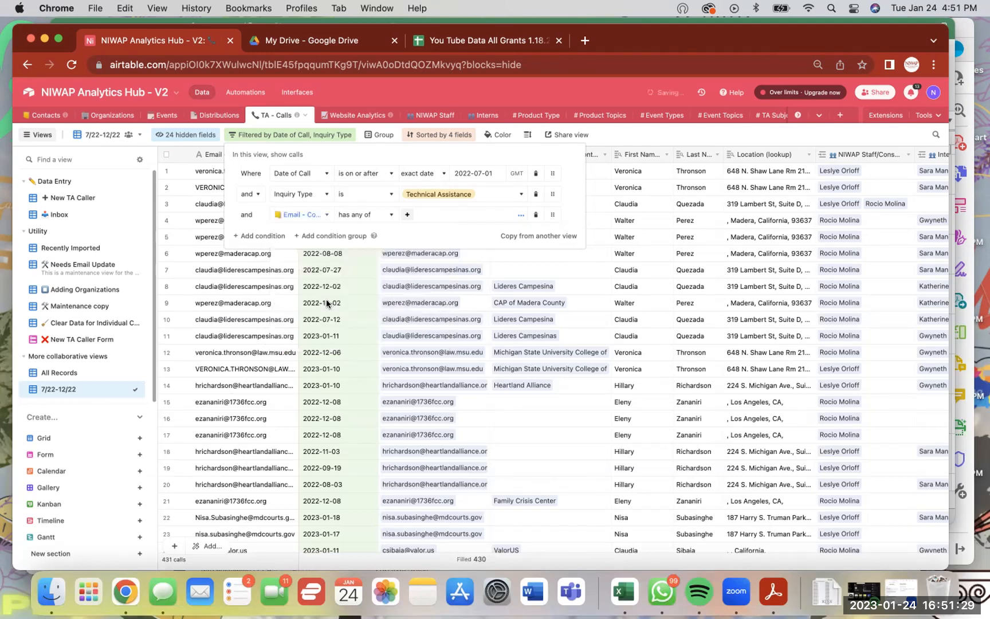
Step: Browse the contacts offered as values for the Email - Contacts condition without choosing one
click(406, 216)
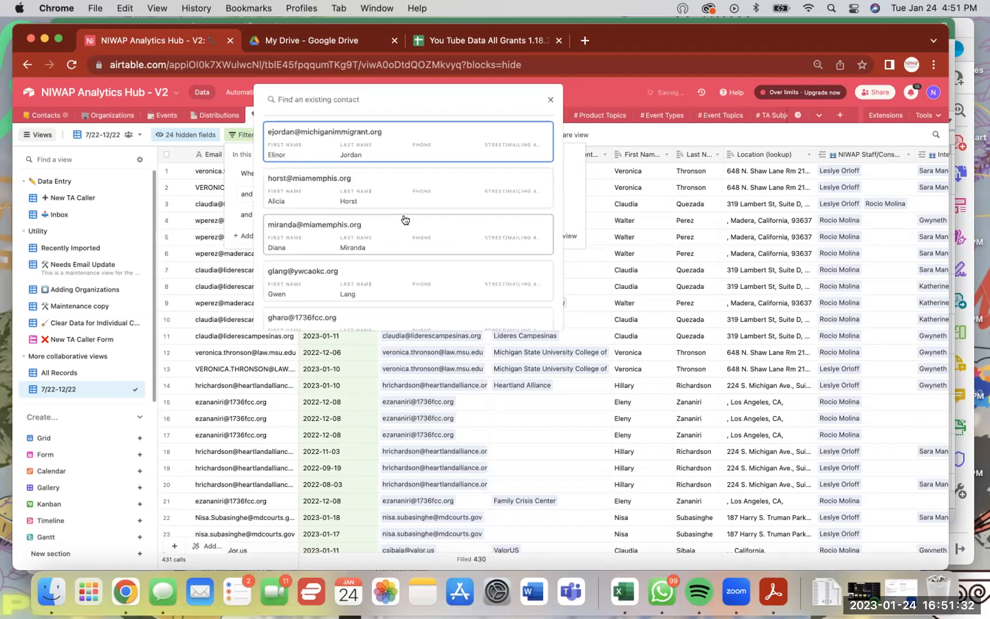
scroll(405, 220, down, 5)
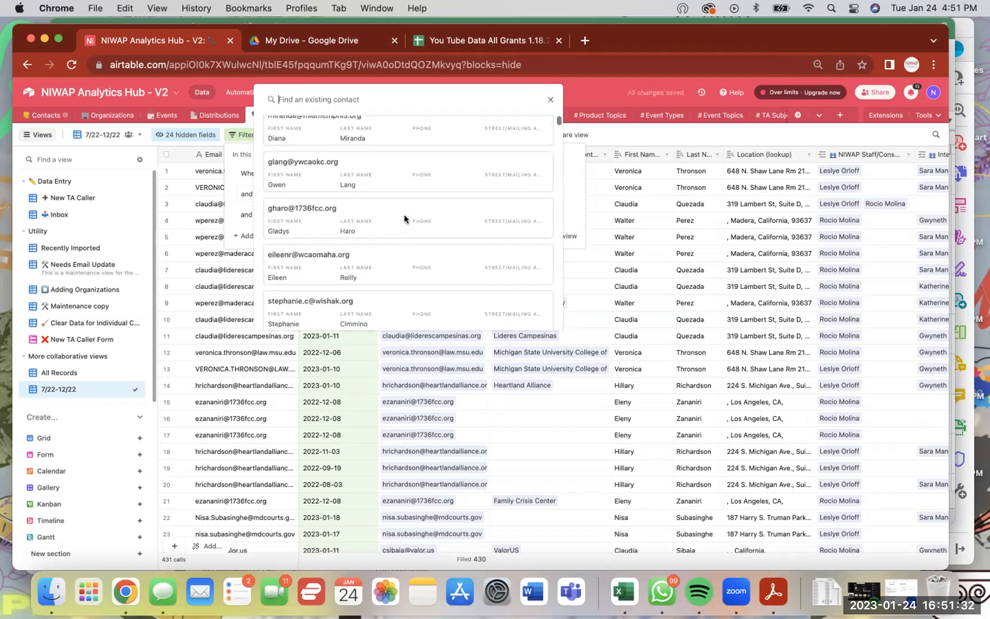
click(544, 99)
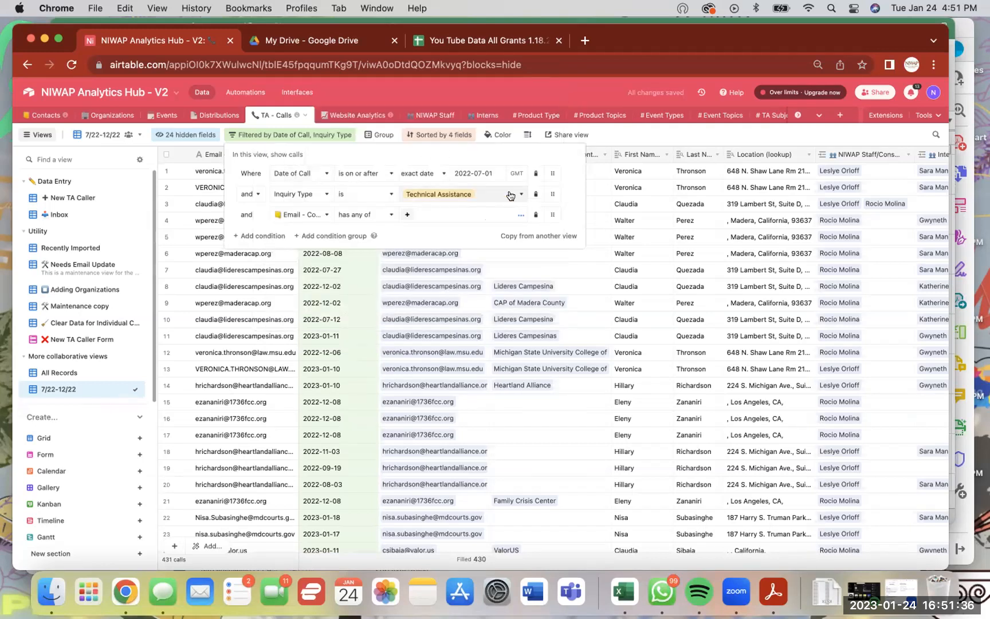
Step: Reopen the 7/22-12/22 view's filter settings and add a third condition
click(259, 117)
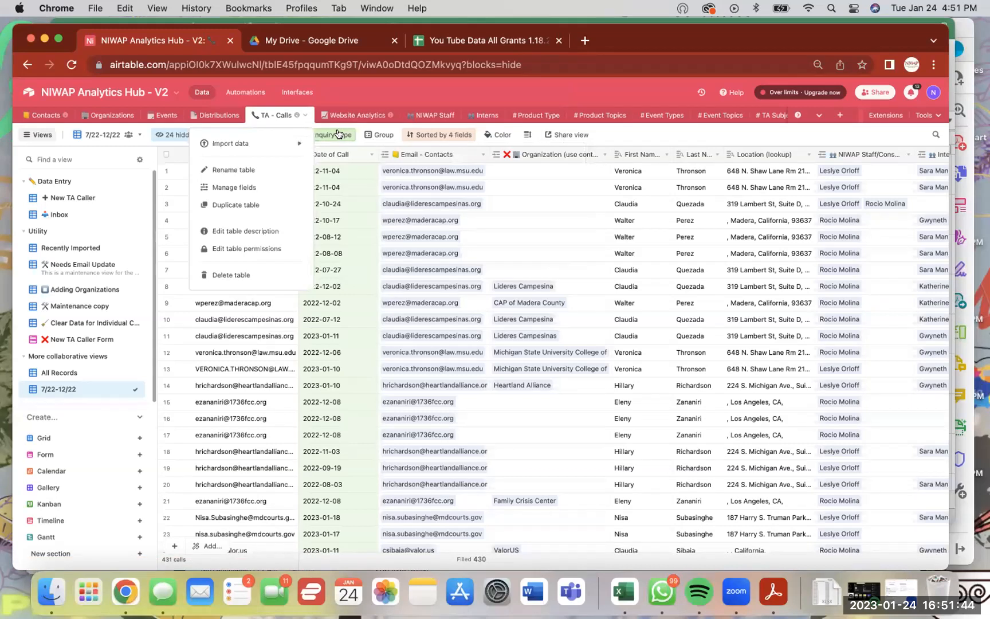
click(265, 119)
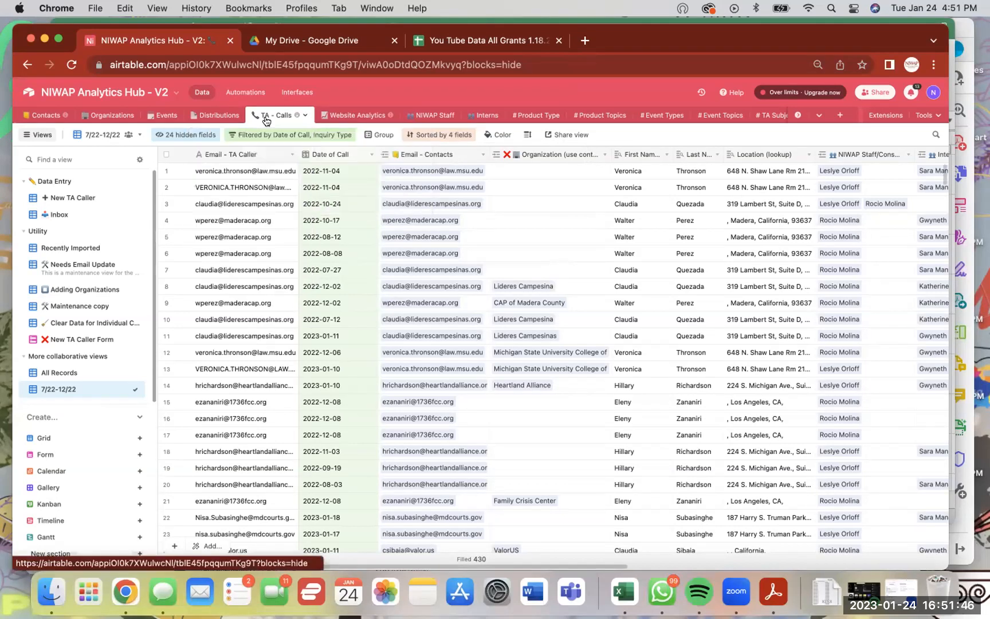
click(268, 135)
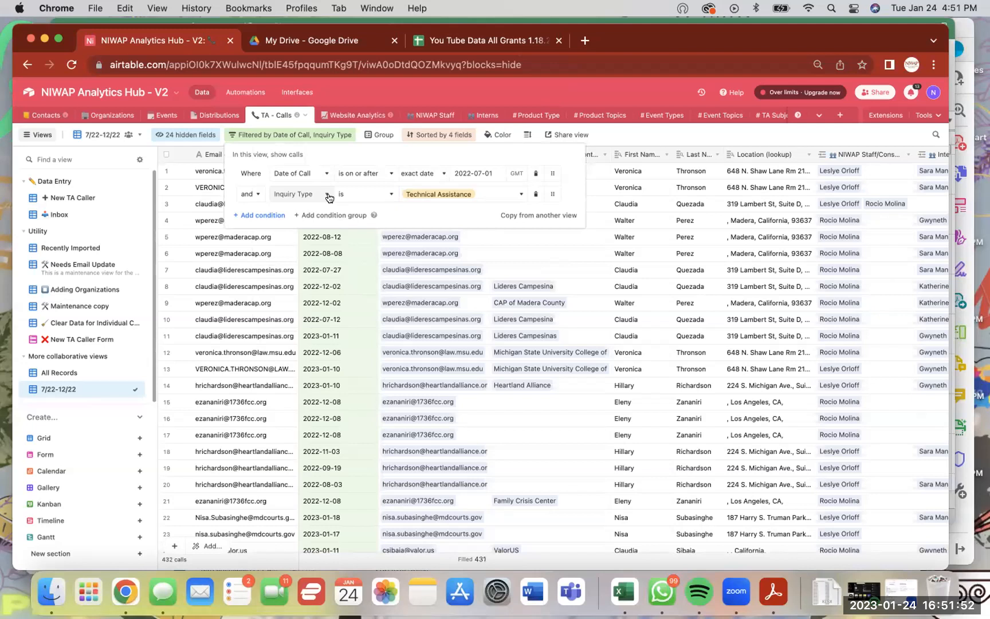
click(266, 216)
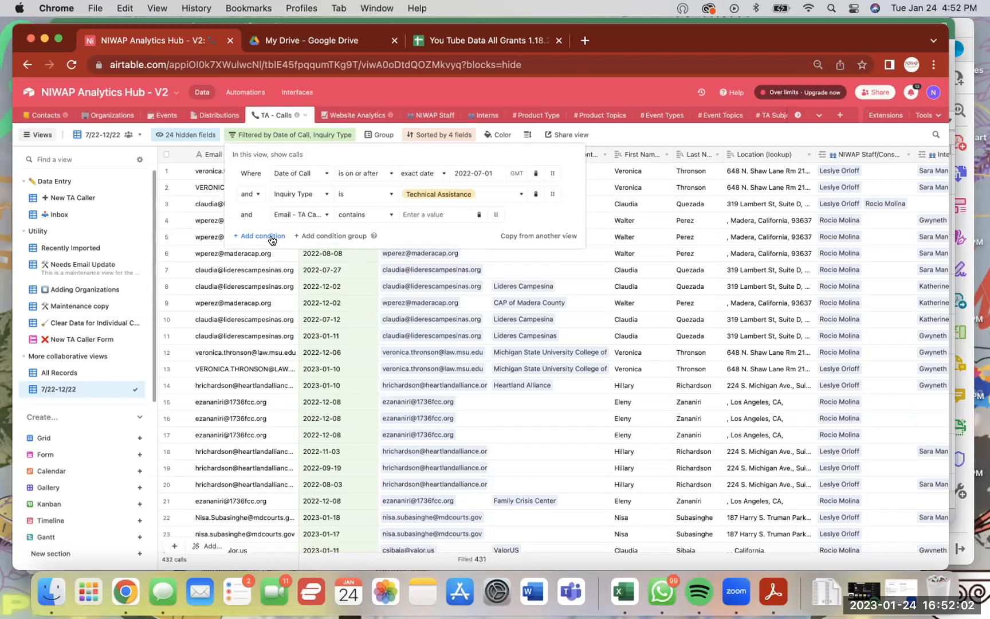
Step: Look through the fields offered for the third filter condition to find one for state or location
click(324, 215)
scroll(332, 281, down, 10)
scroll(332, 278, down, 10)
scroll(332, 278, down, 2)
scroll(332, 278, up, 4)
scroll(332, 278, up, 6)
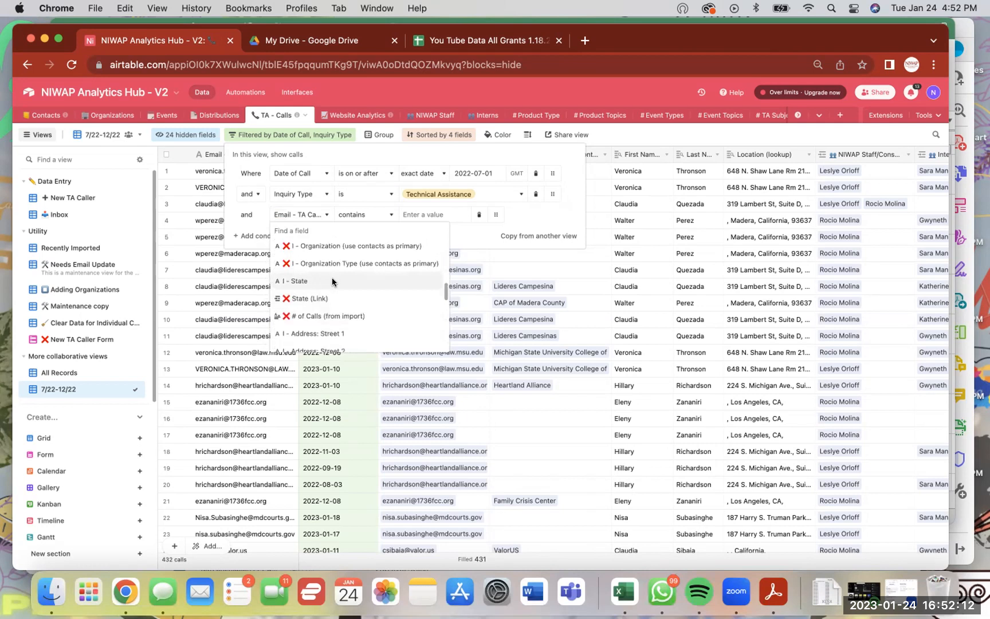
scroll(332, 281, up, 3)
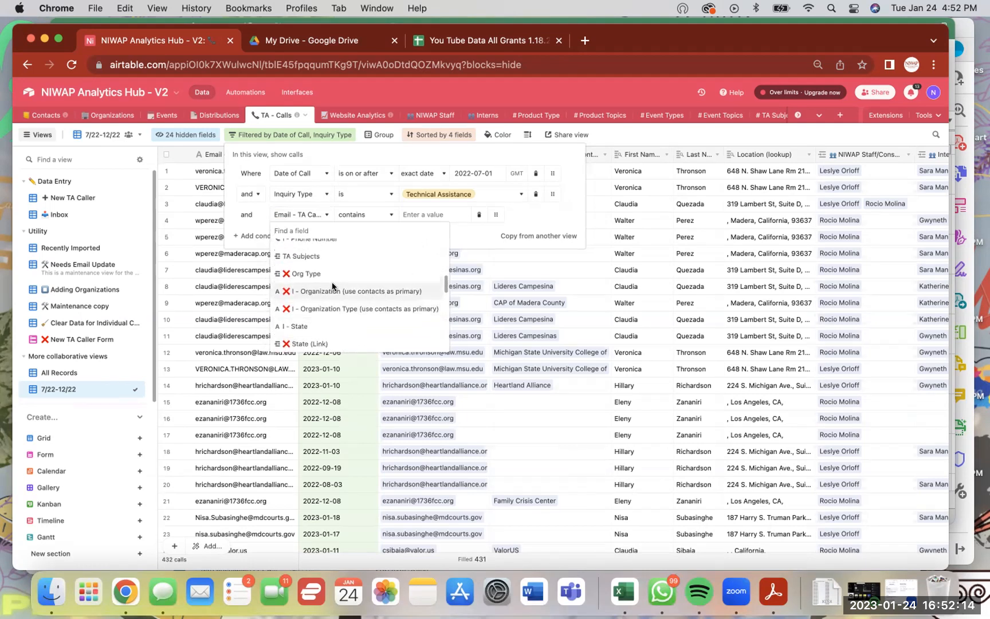
scroll(329, 295, up, 3)
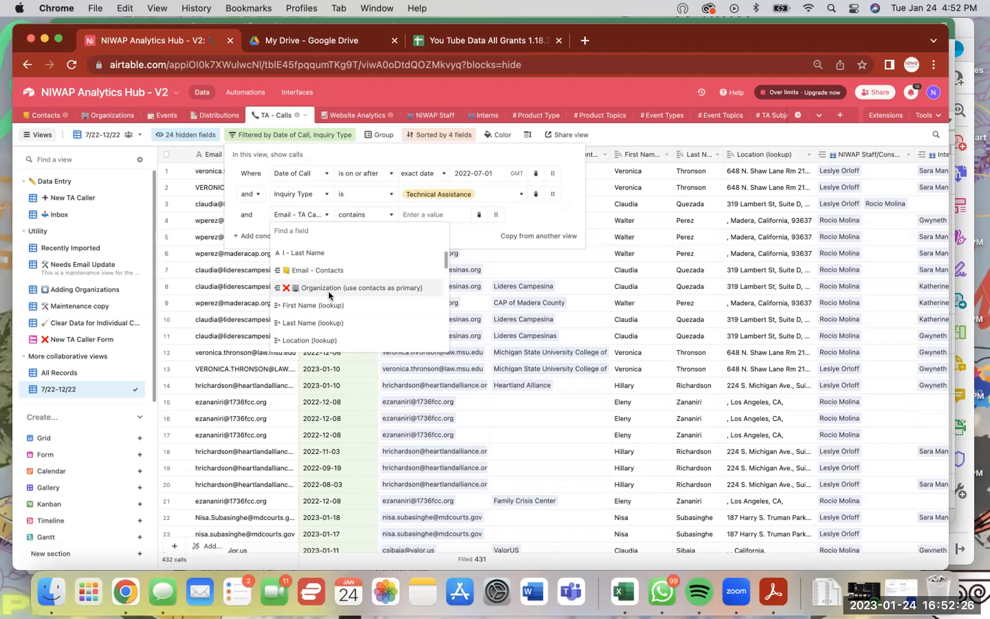
scroll(328, 293, down, 5)
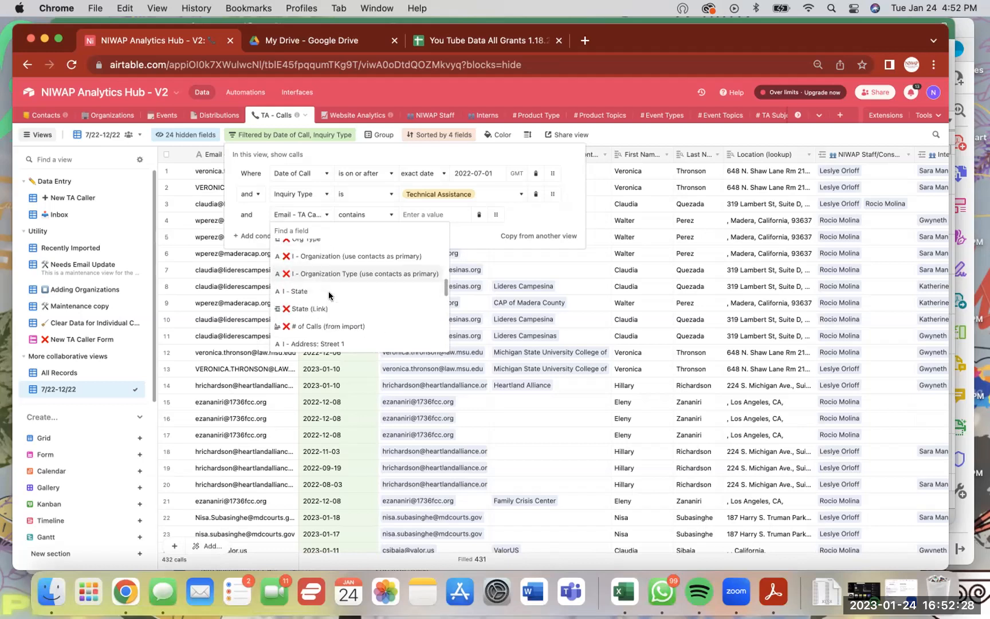
scroll(327, 291, up, 3)
scroll(328, 291, up, 3)
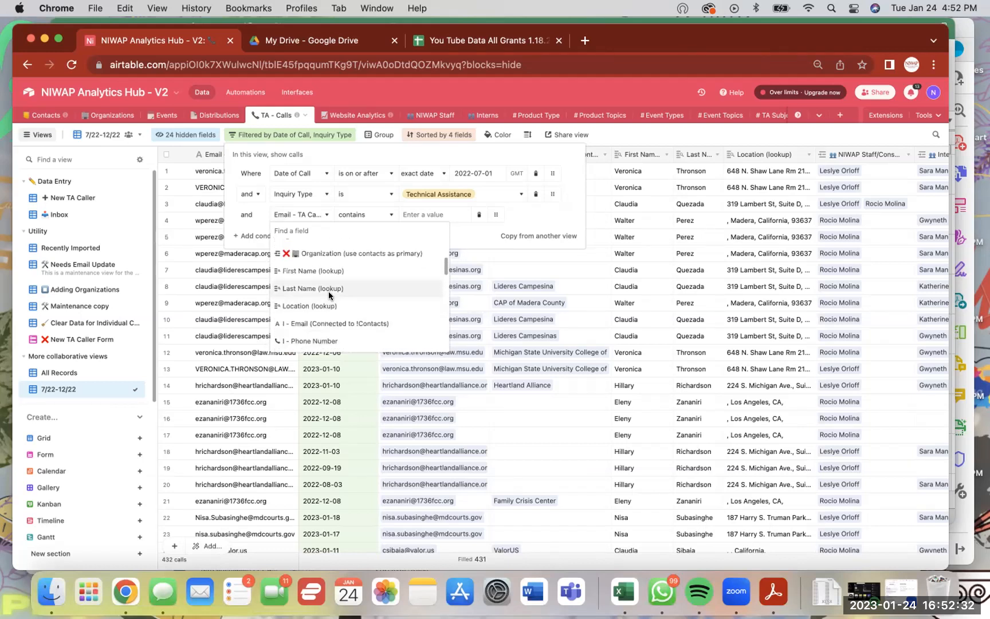
scroll(328, 291, up, 2)
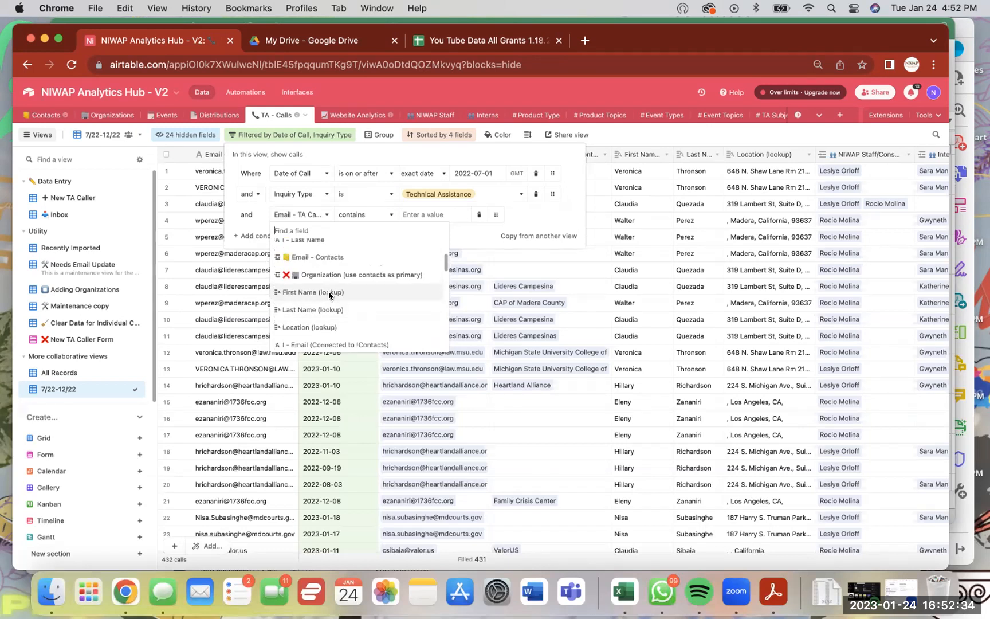
scroll(328, 291, down, 2)
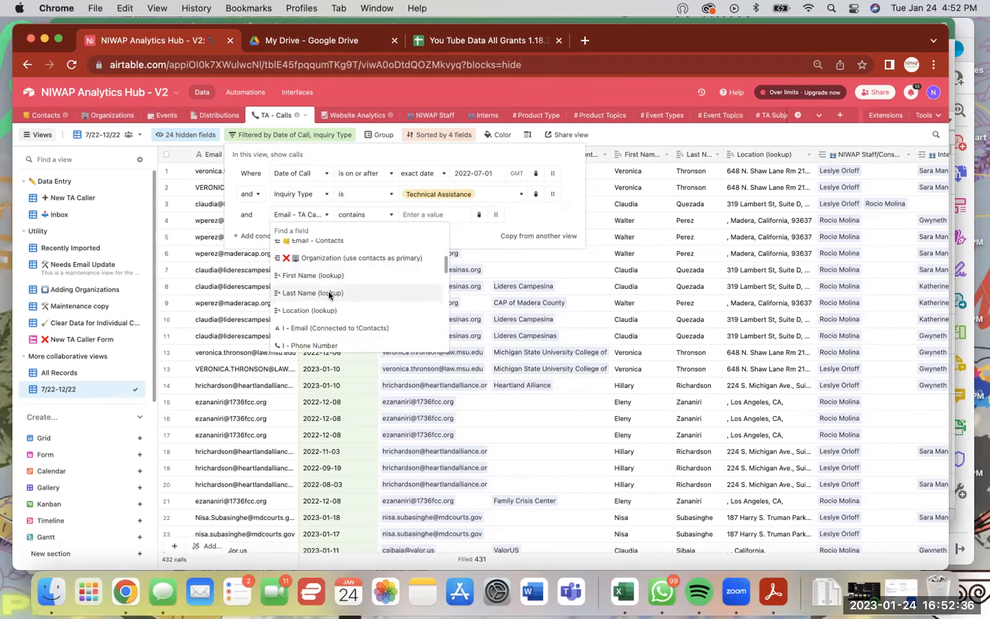
click(432, 216)
text(state)
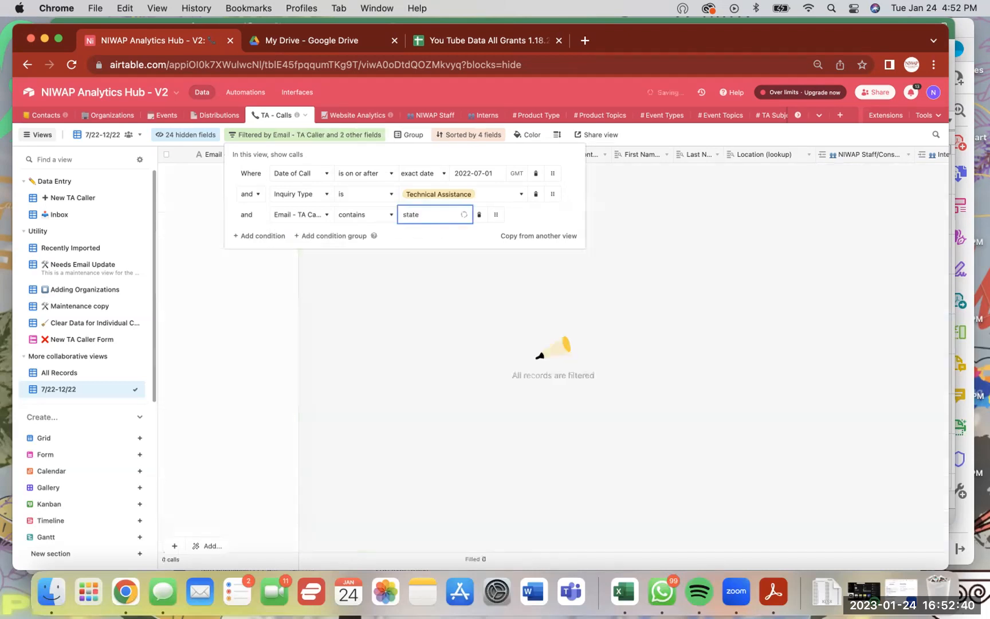
key(BackSpace)
key(BackSpace)
key(BackSpace)
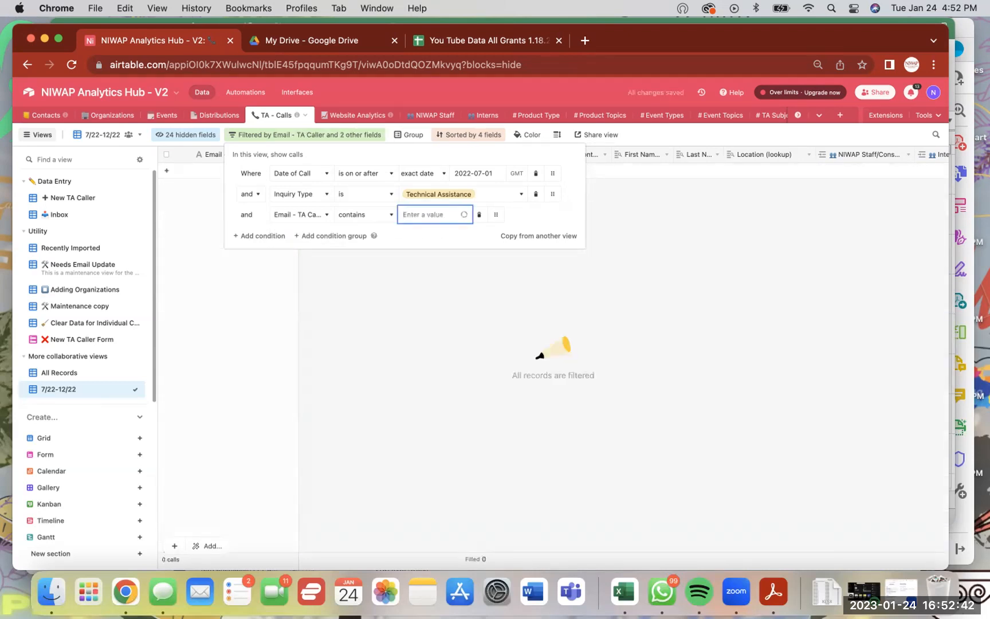
click(389, 218)
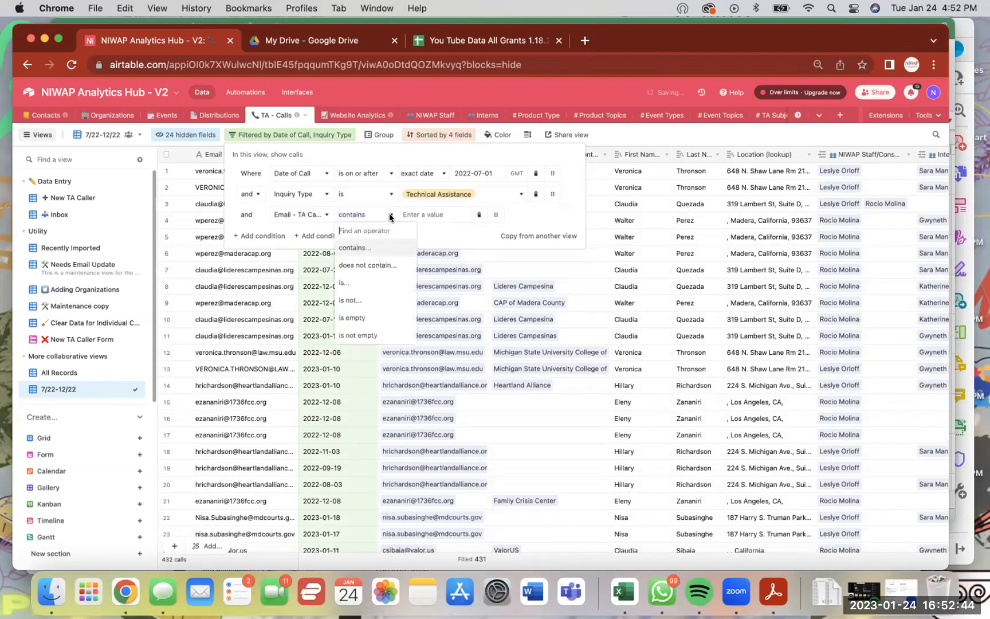
click(417, 217)
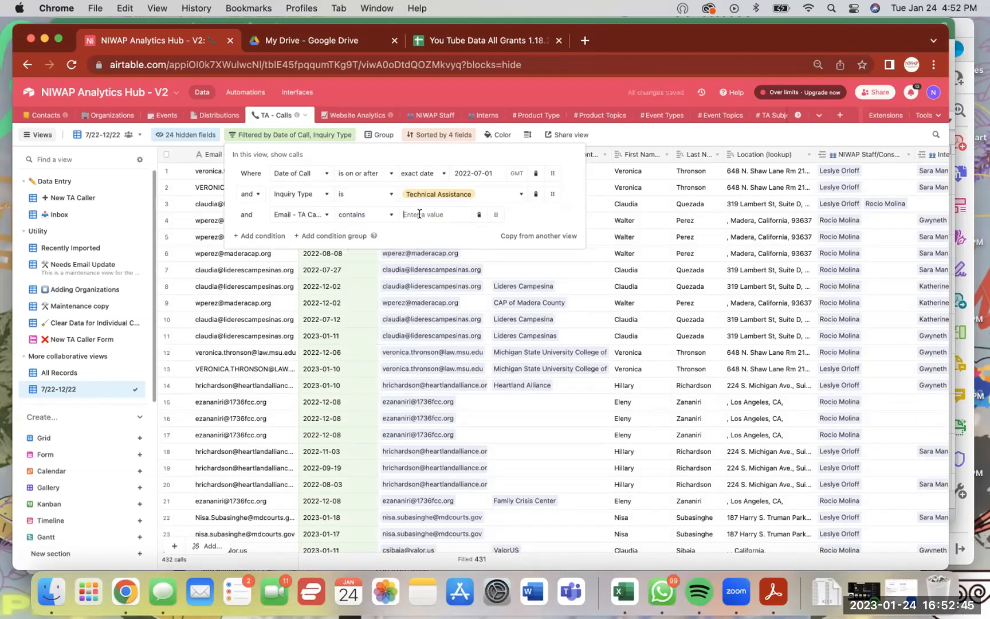
Step: Search the fields offered for the third condition for "state" without choosing one
click(326, 215)
text(state)
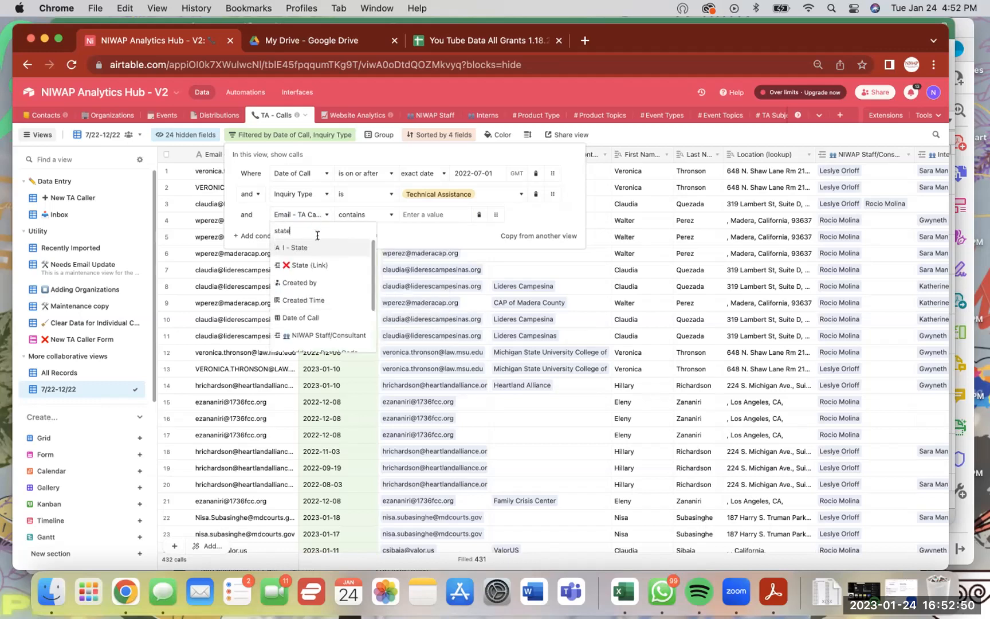
scroll(334, 284, down, 3)
scroll(335, 286, up, 3)
click(396, 242)
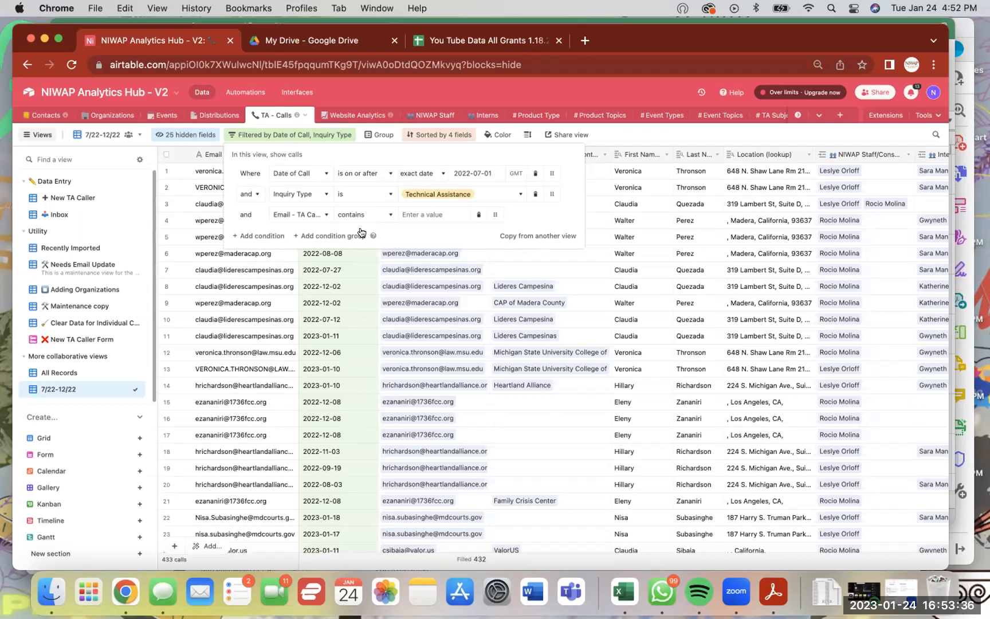
Step: Set the third filter condition's field to State (lookup)
click(313, 216)
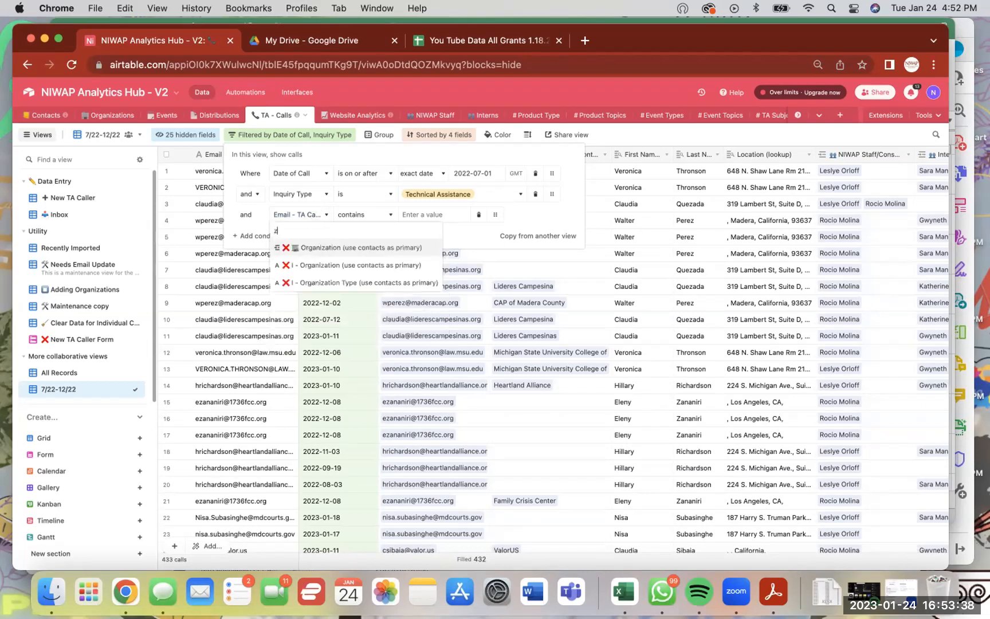
text(state)
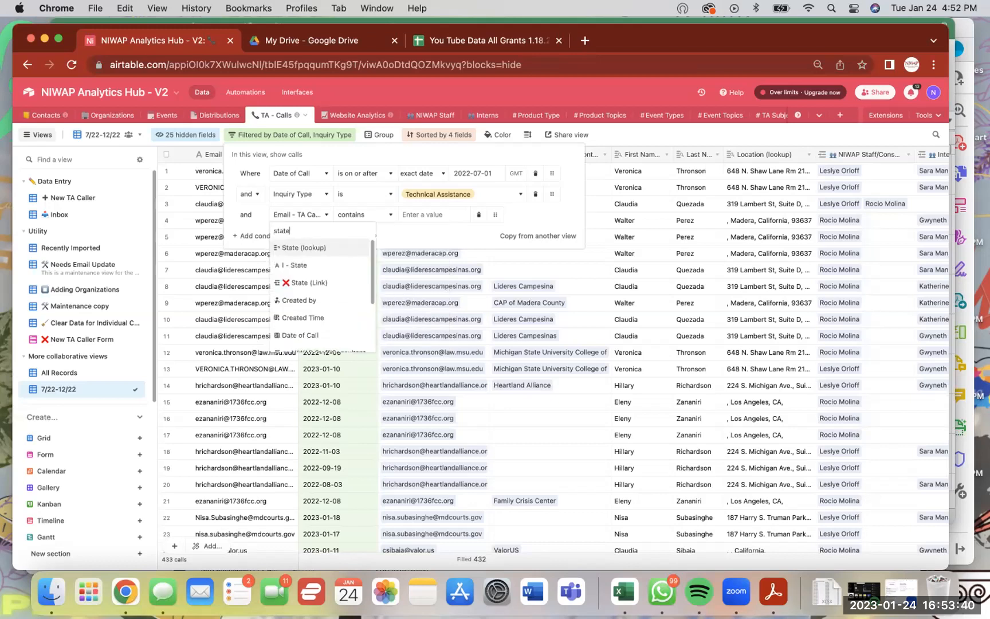
click(309, 247)
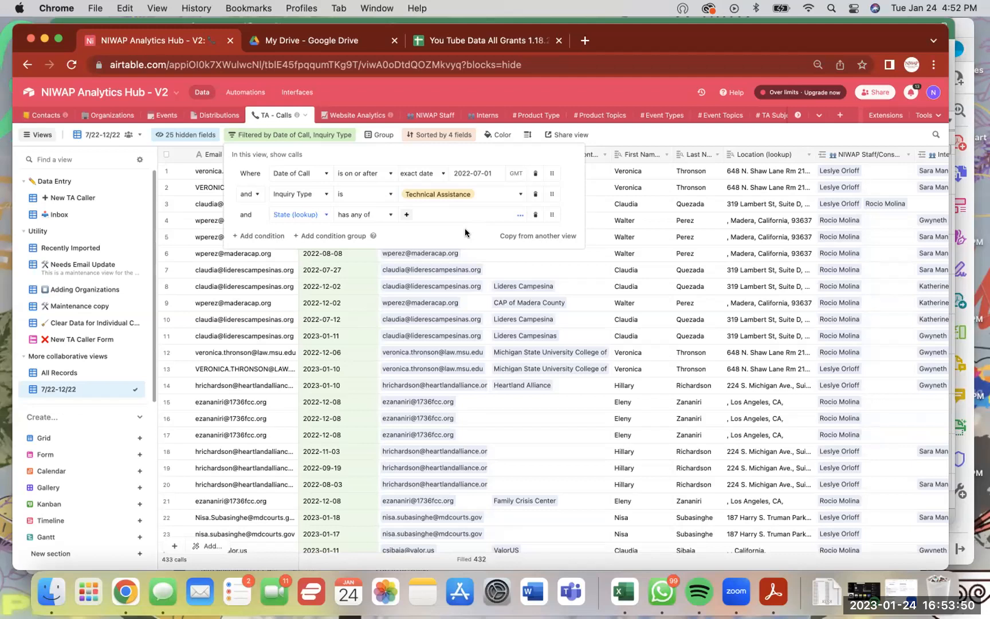
Step: Check the state records and the alternative fields offered for the State (lookup) condition without choosing any
click(406, 215)
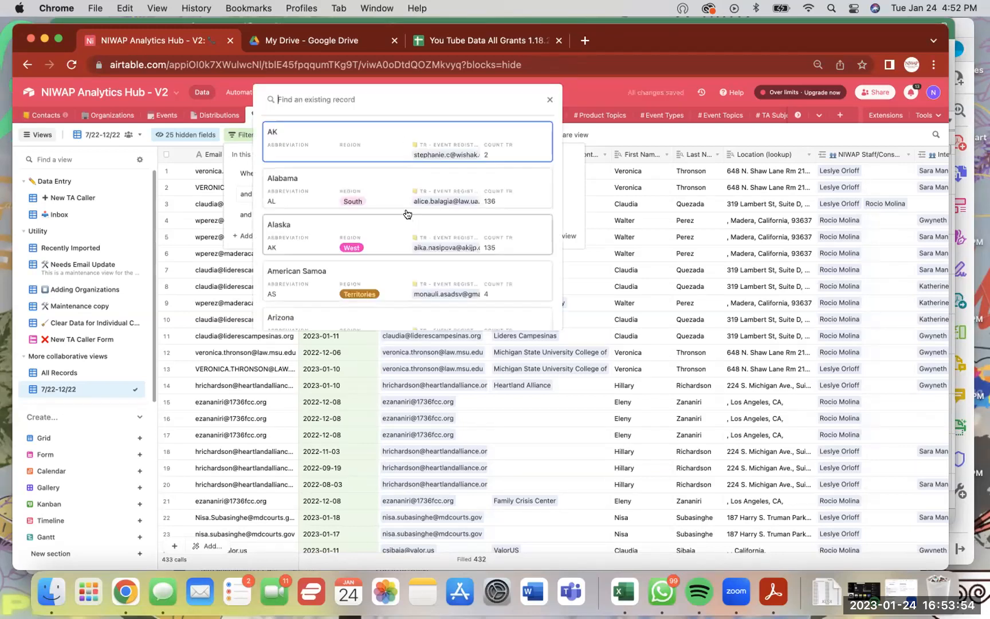
click(546, 102)
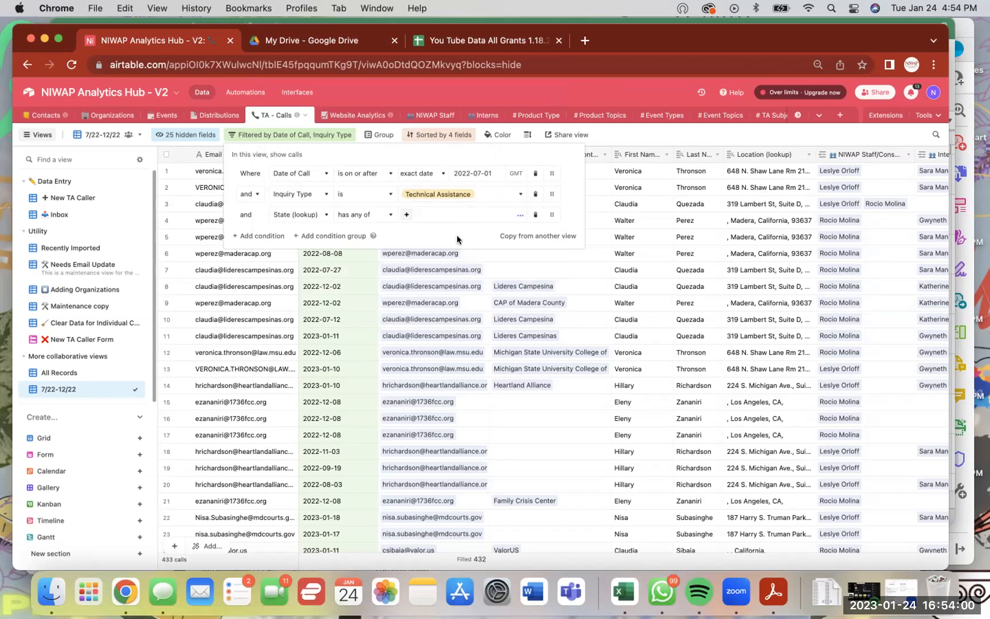
click(407, 216)
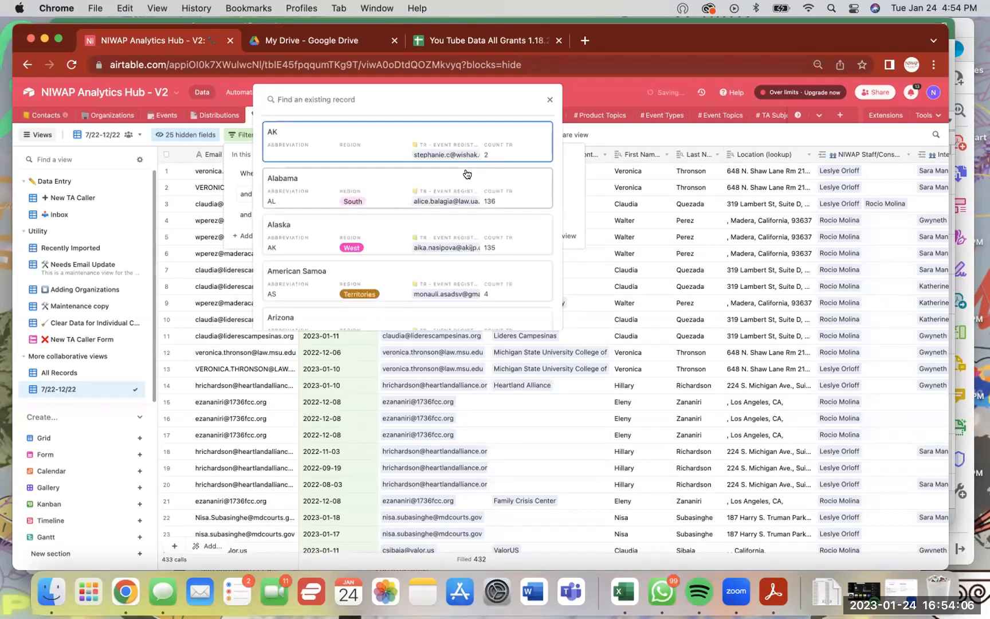
click(545, 101)
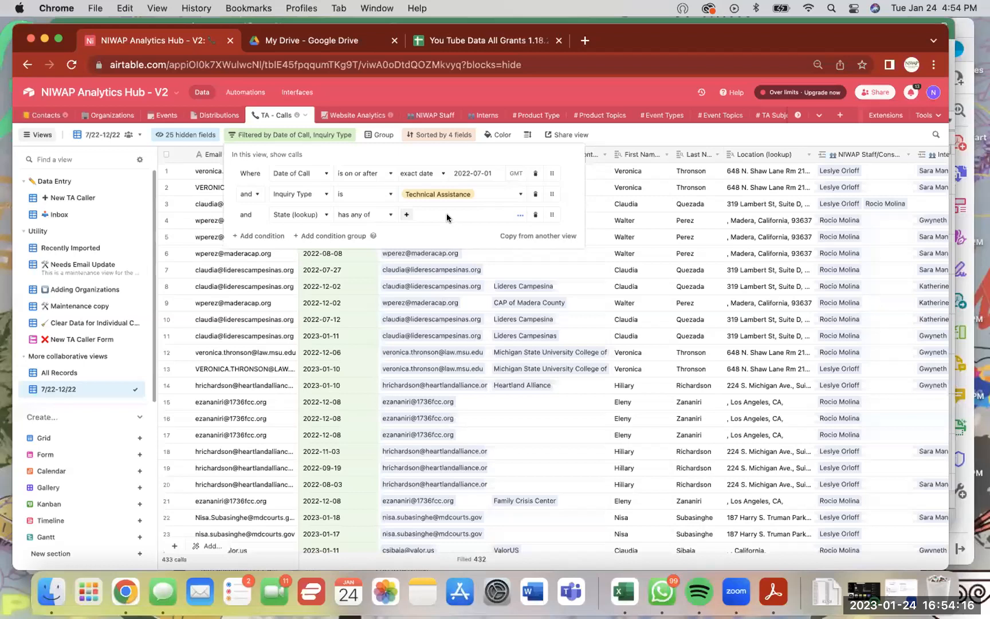
click(319, 212)
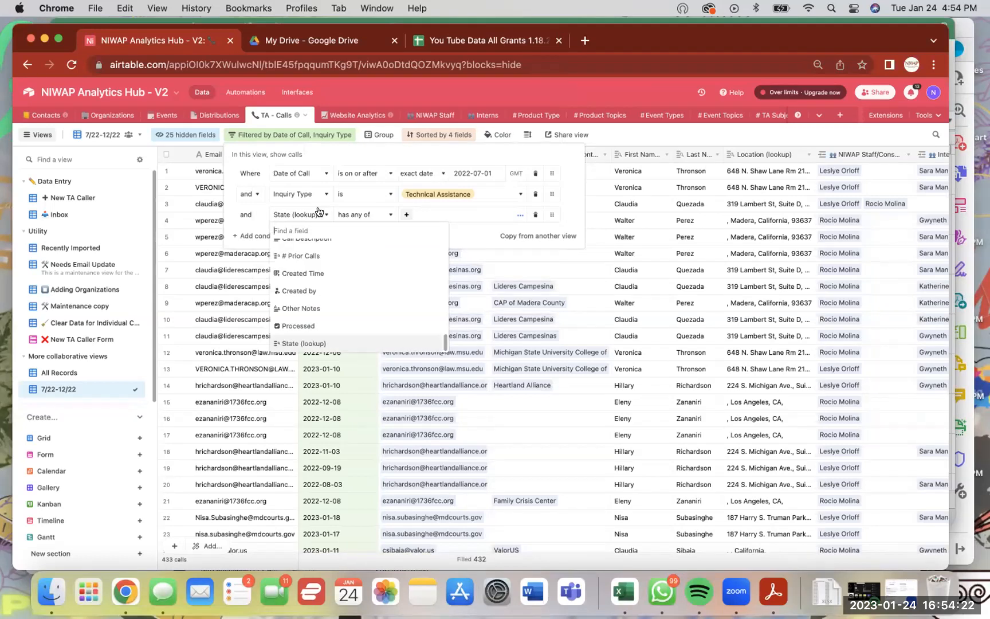
scroll(342, 273, up, 10)
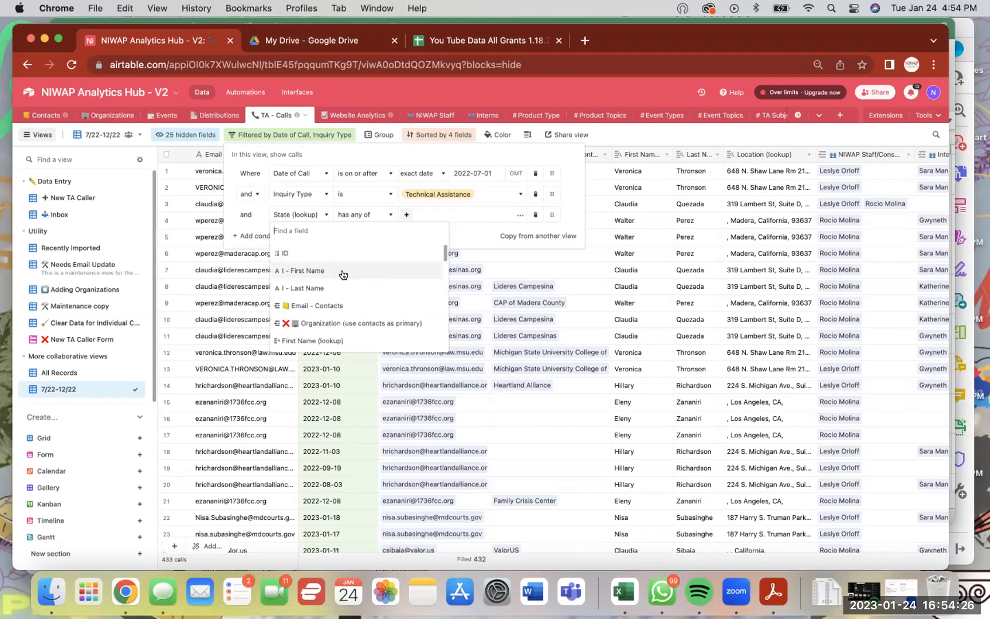
click(463, 241)
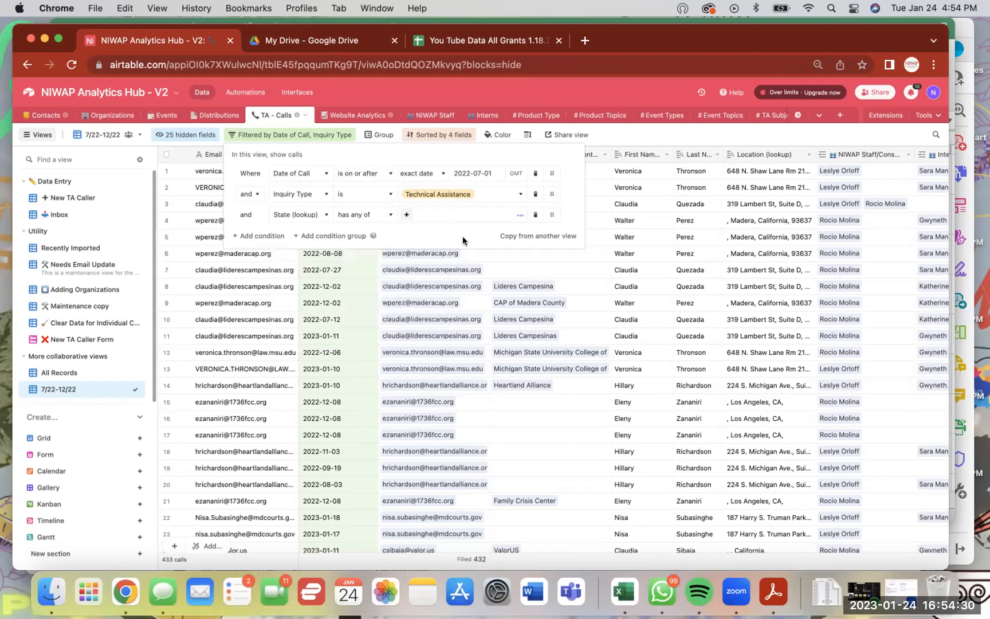
Step: Expand a contact record in the Contacts table's All view, review its location and event fields, and close it
click(39, 116)
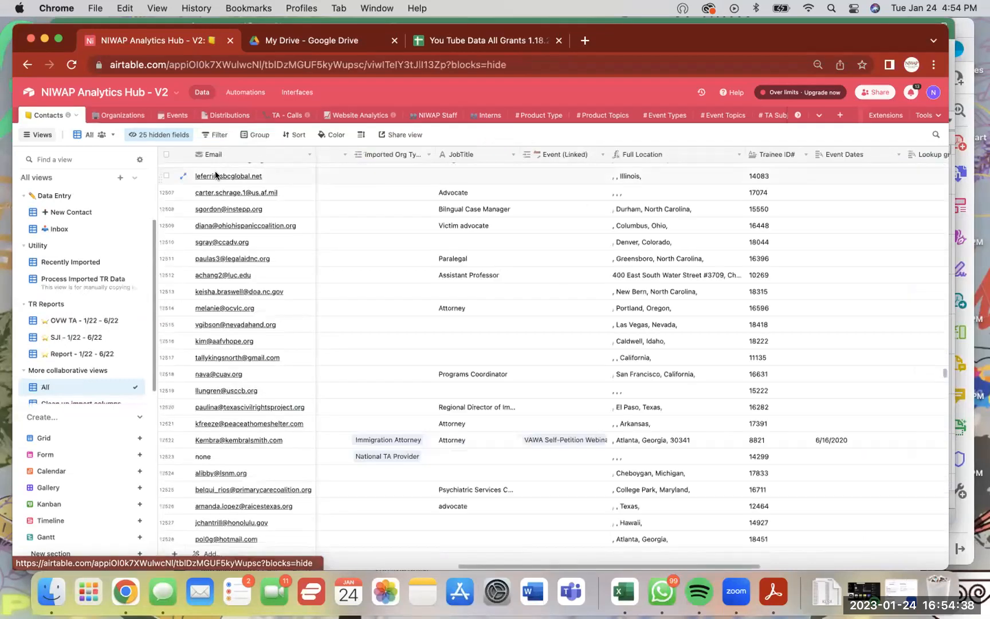
click(182, 440)
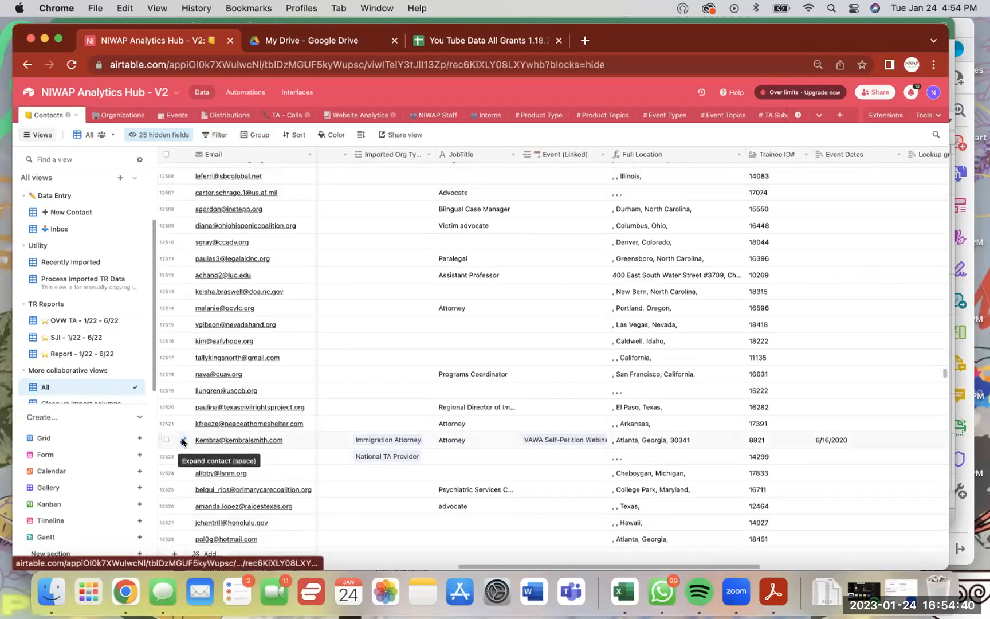
scroll(354, 328, down, 10)
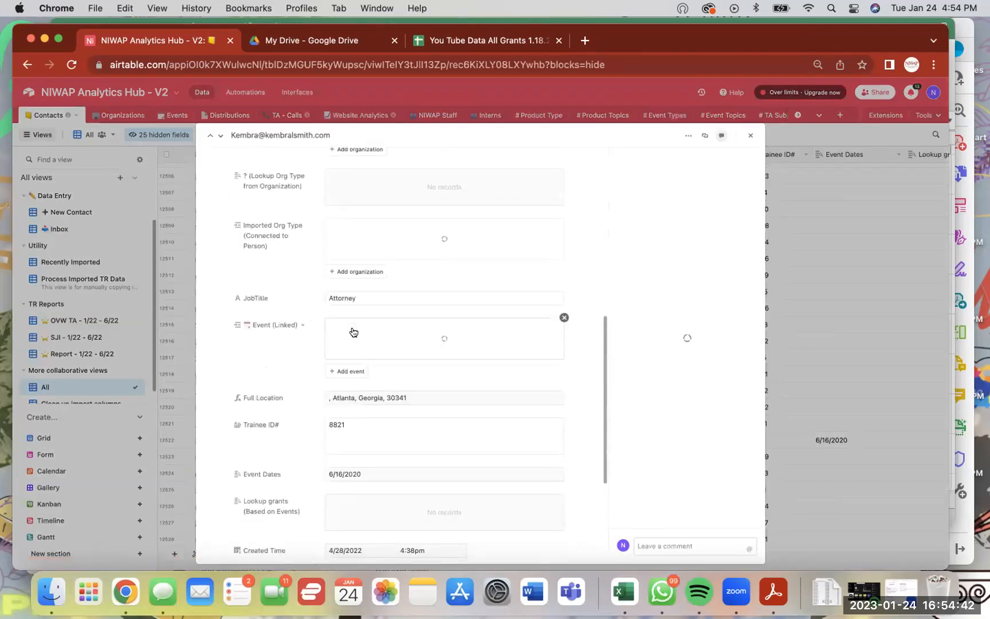
scroll(353, 331, down, 5)
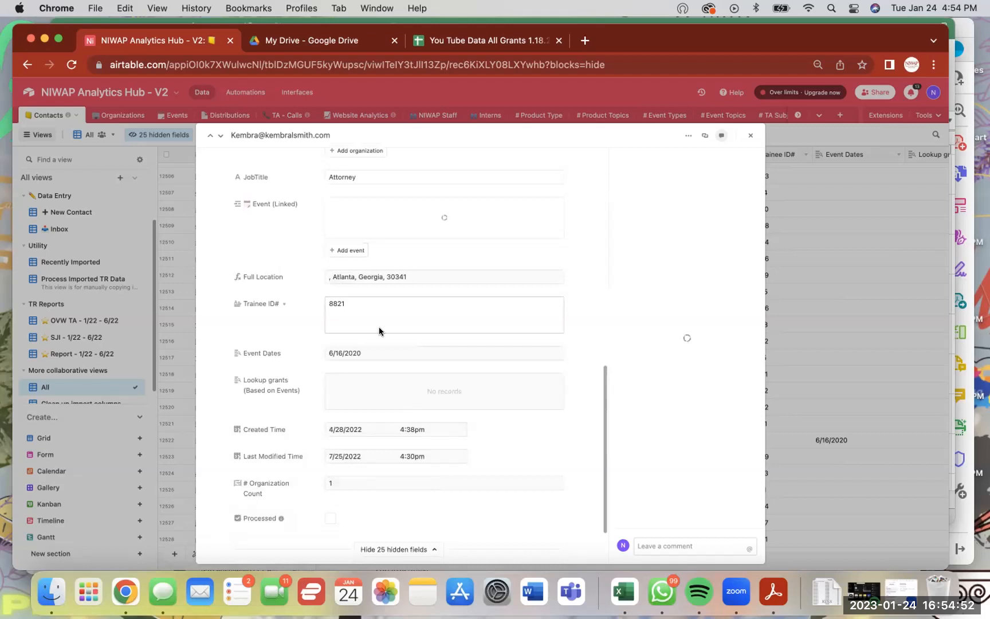
click(750, 135)
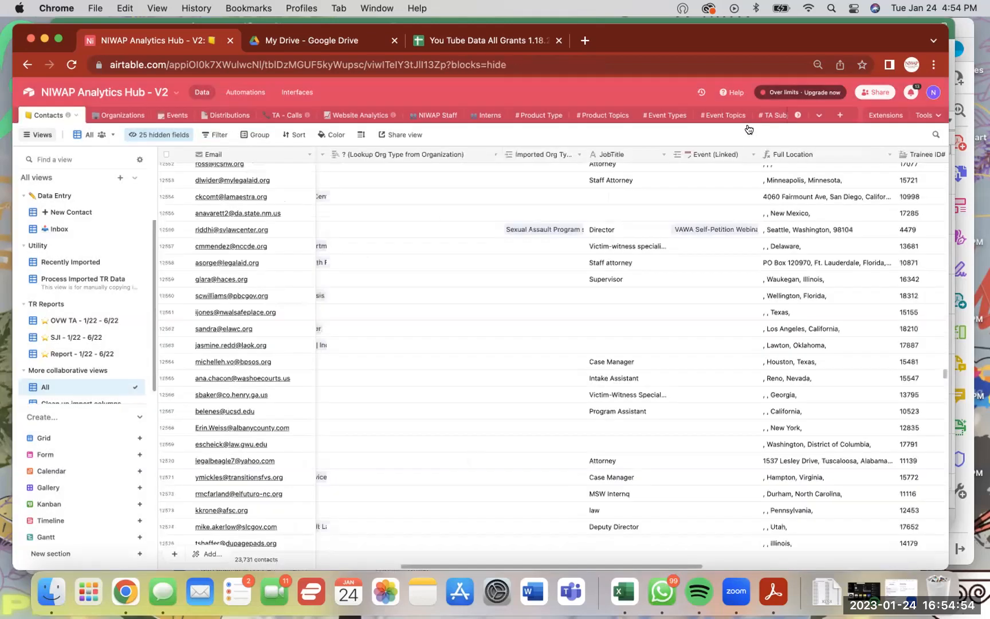
Step: Open the Contacts table's Inbox view, return to the TA - Calls table and reopen its filter conditions
click(60, 229)
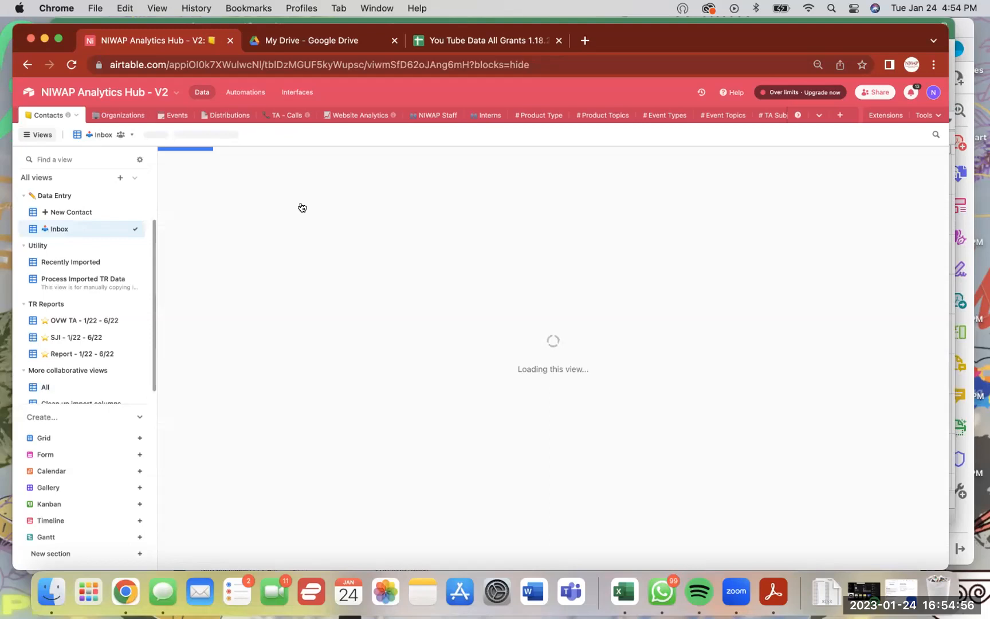
click(277, 115)
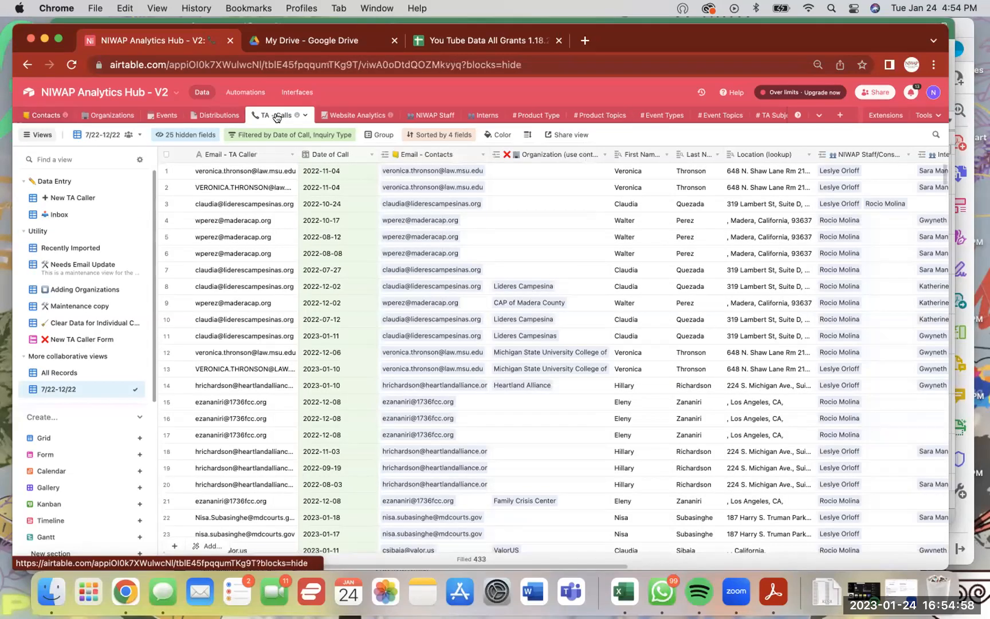
click(295, 134)
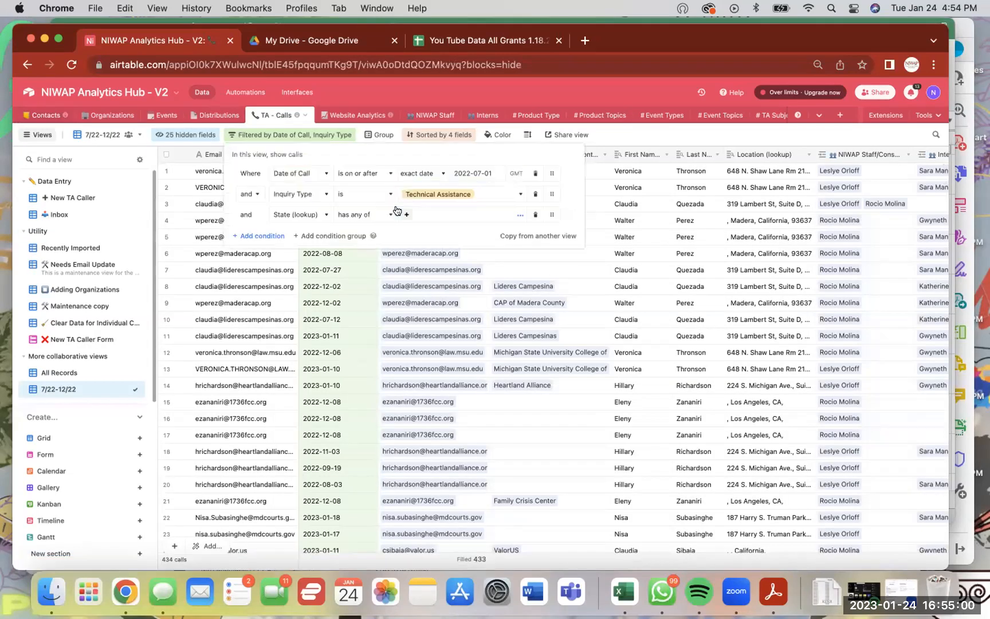
Step: Look through the fields offered for the third filter condition without choosing one
click(327, 214)
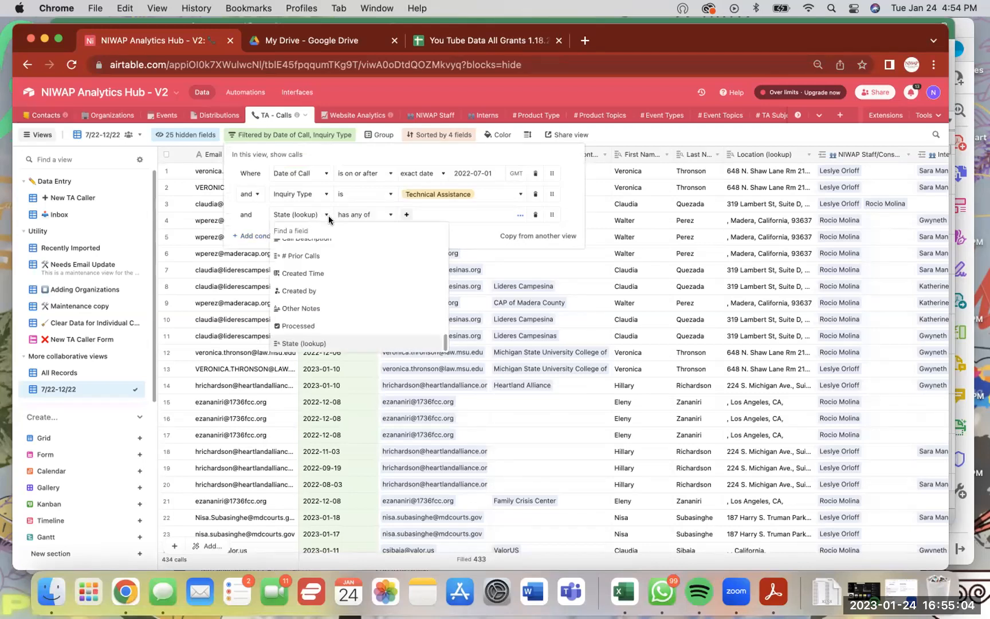
scroll(354, 273, up, 5)
scroll(354, 273, up, 3)
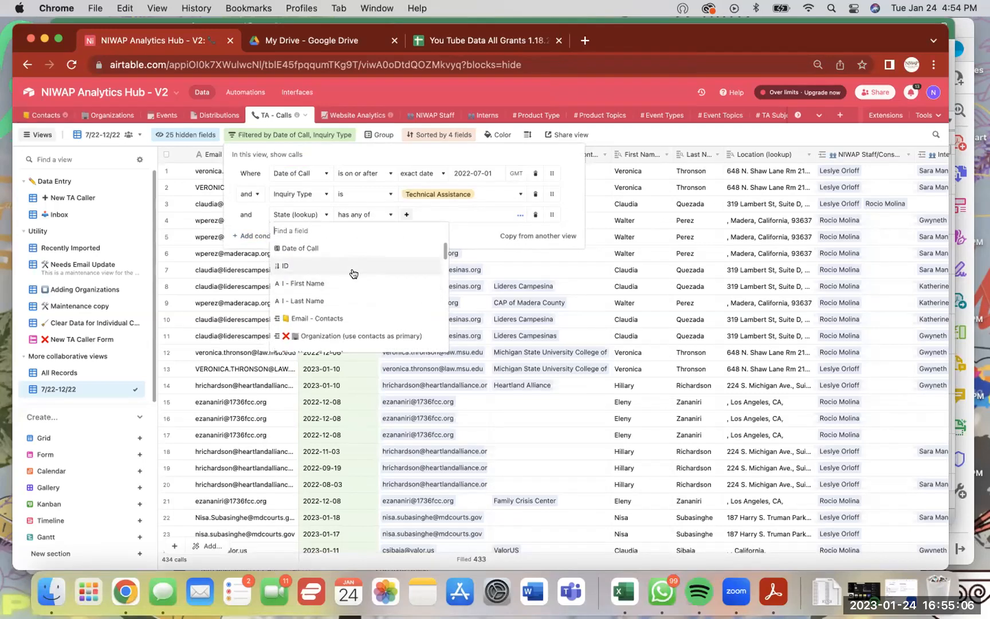
click(314, 215)
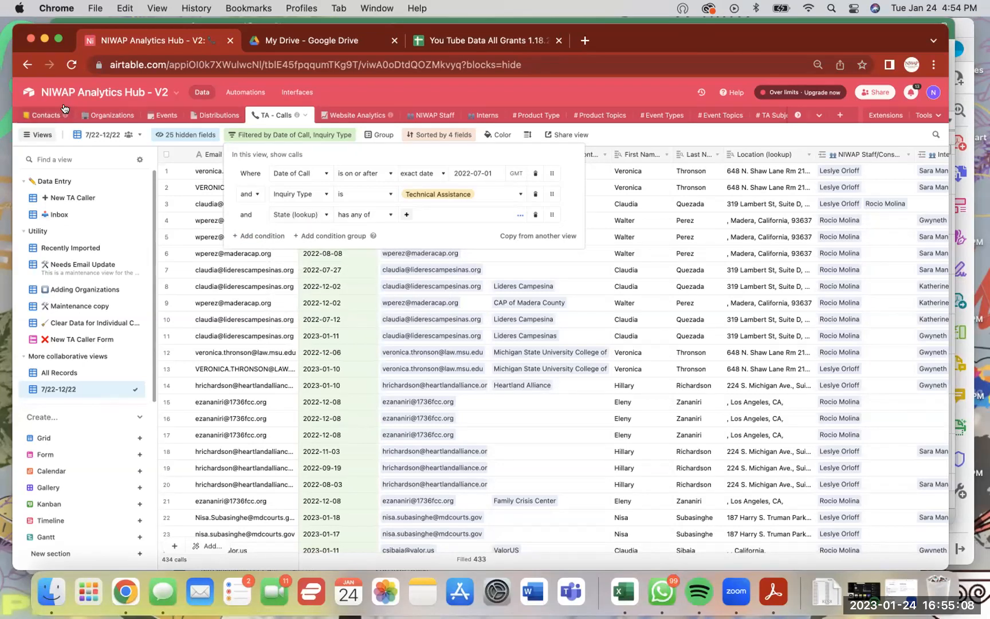
Step: Visit the Contacts table, dismissing its view optimization prompt, and return to the TA - Calls filter conditions
click(57, 114)
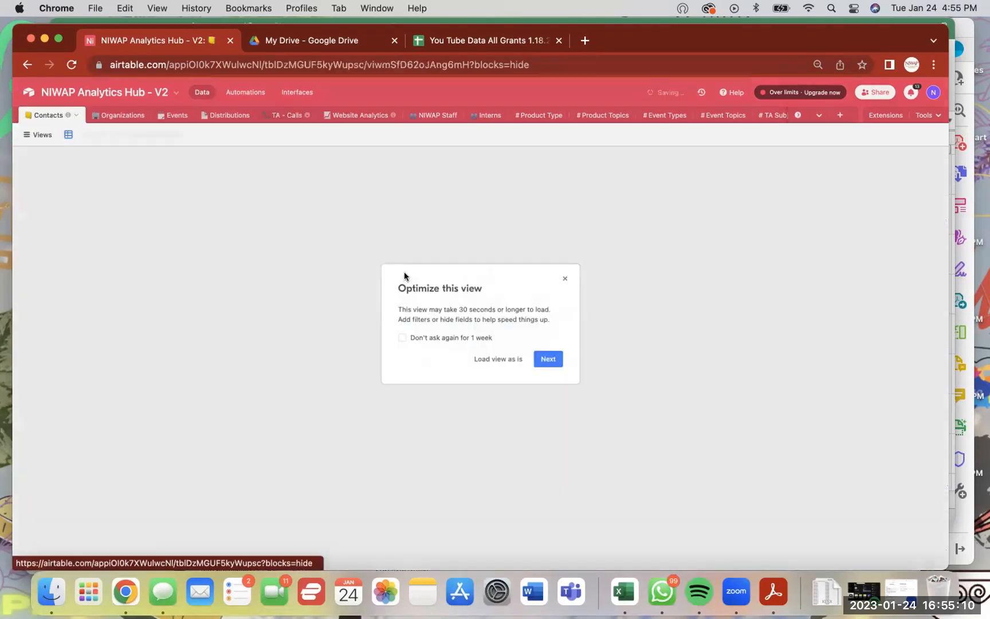
click(564, 278)
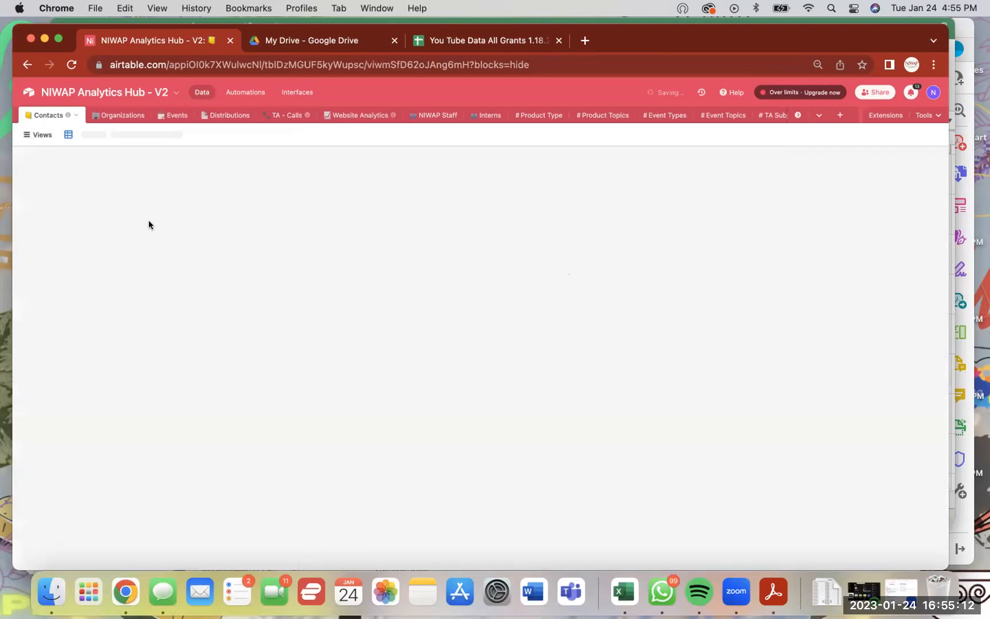
click(272, 115)
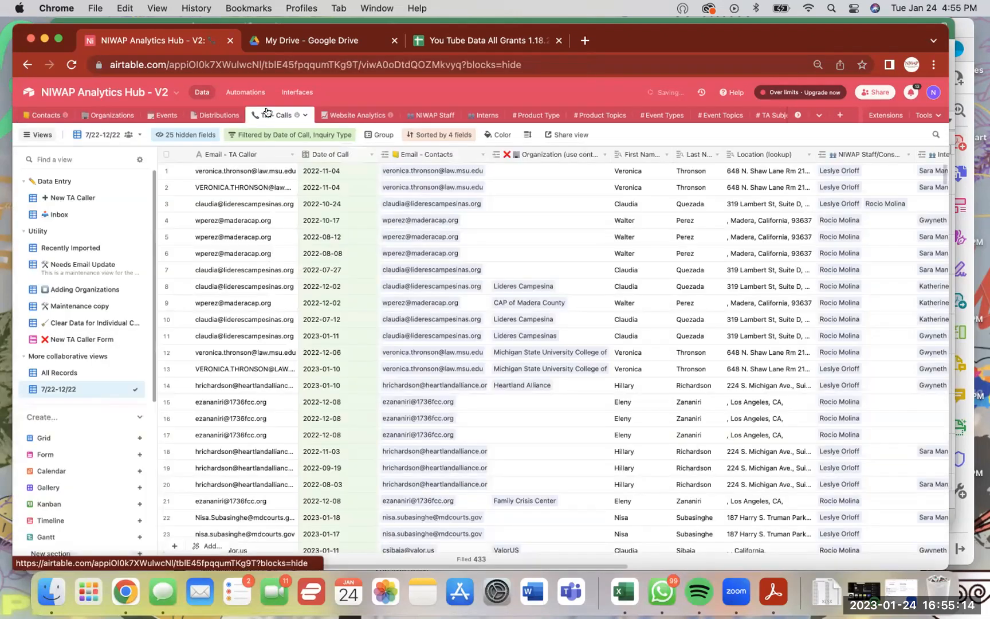
click(263, 134)
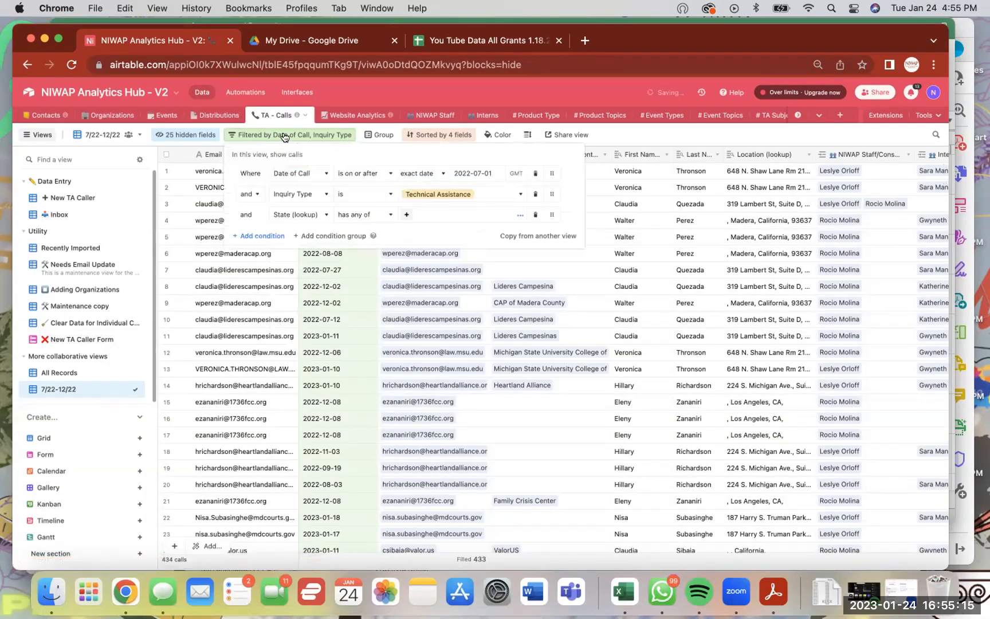
Step: Search the third filter condition's field list for a region field, and delete the State (lookup) condition
click(320, 216)
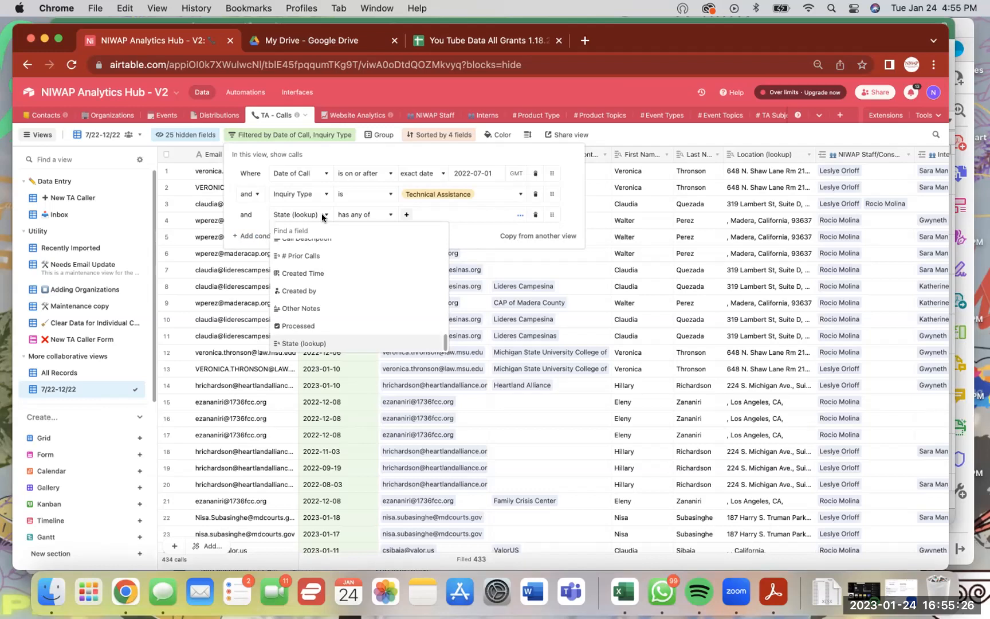
click(260, 210)
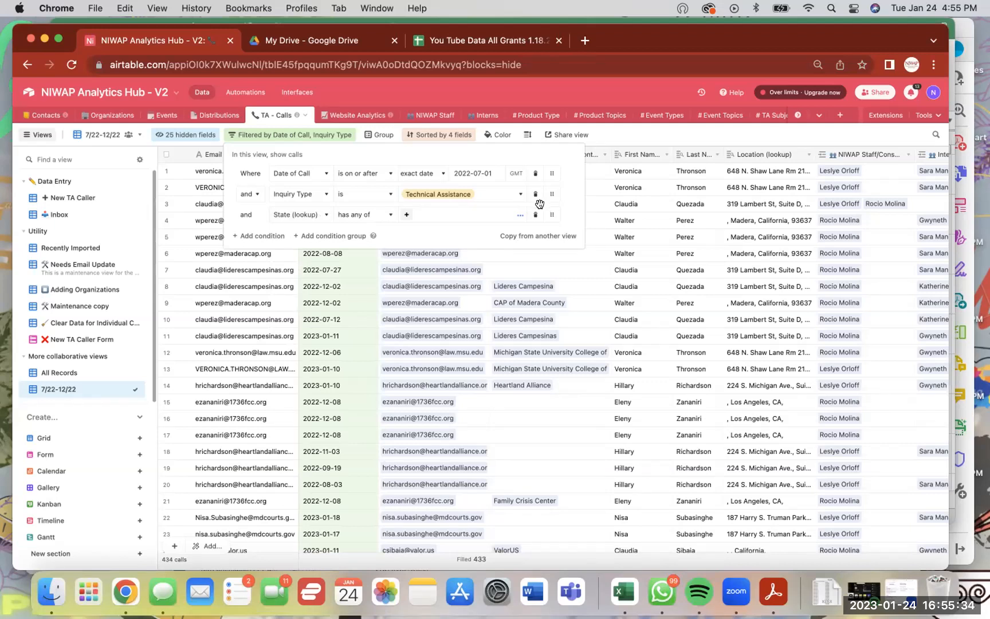
click(322, 214)
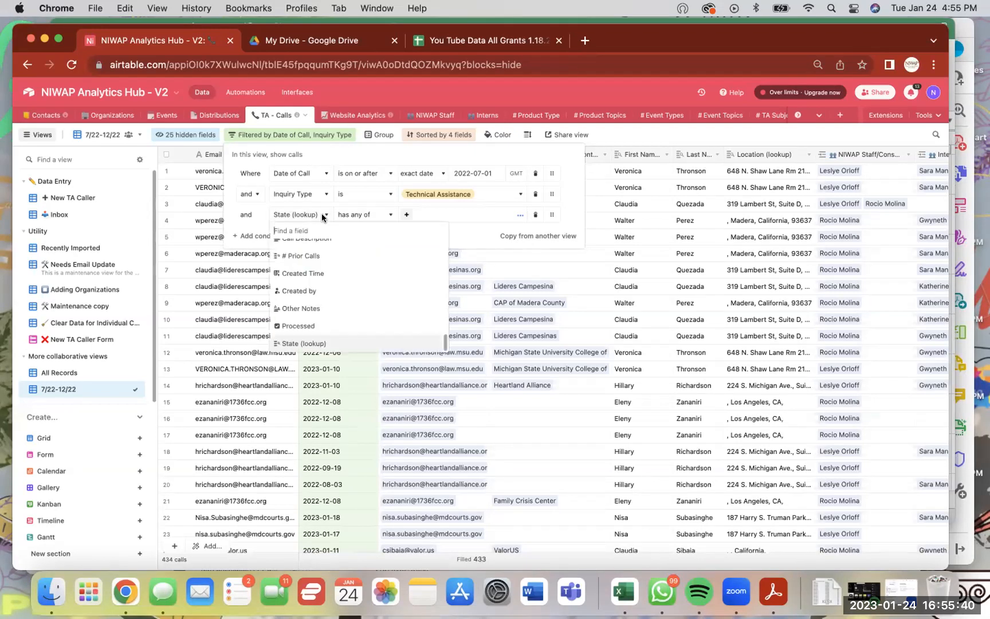
text(regio)
key(BackSpace)
key(BackSpace)
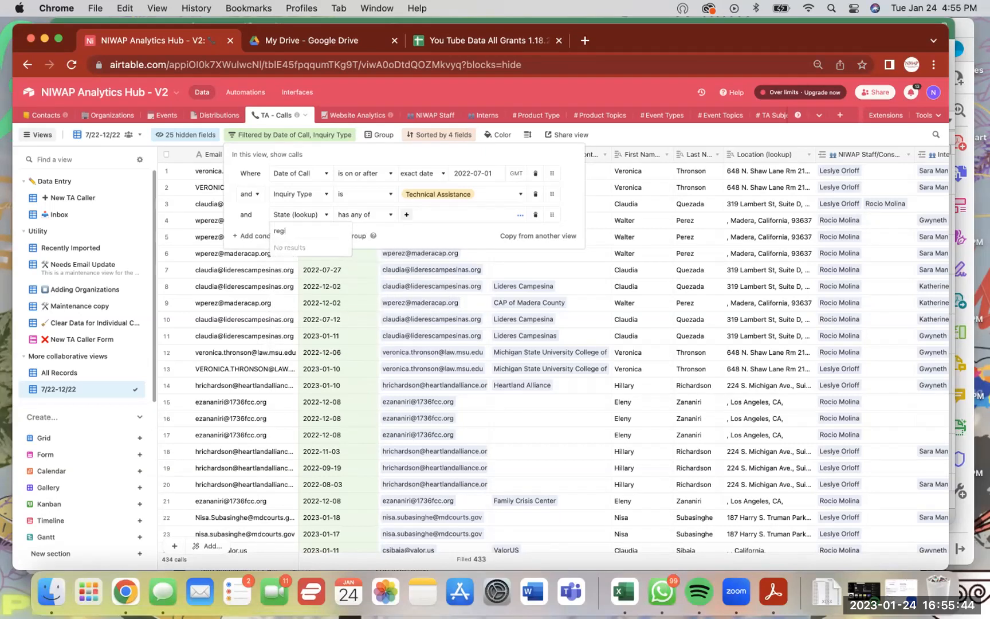
text(io)
key(BackSpace)
key(BackSpace)
key(BackSpace)
key(BackSpace)
key(BackSpace)
key(Escape)
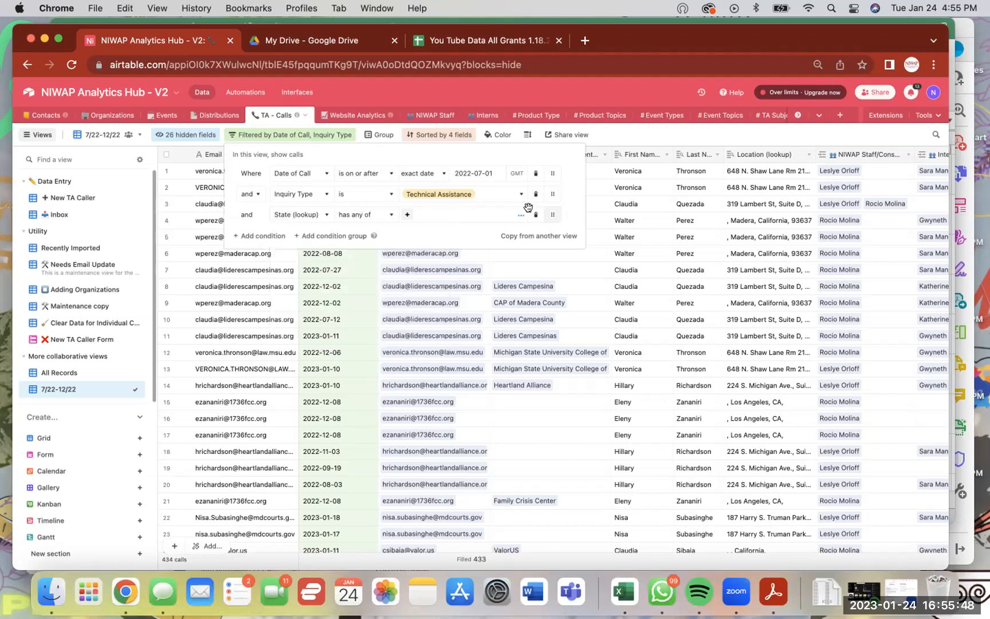
click(536, 215)
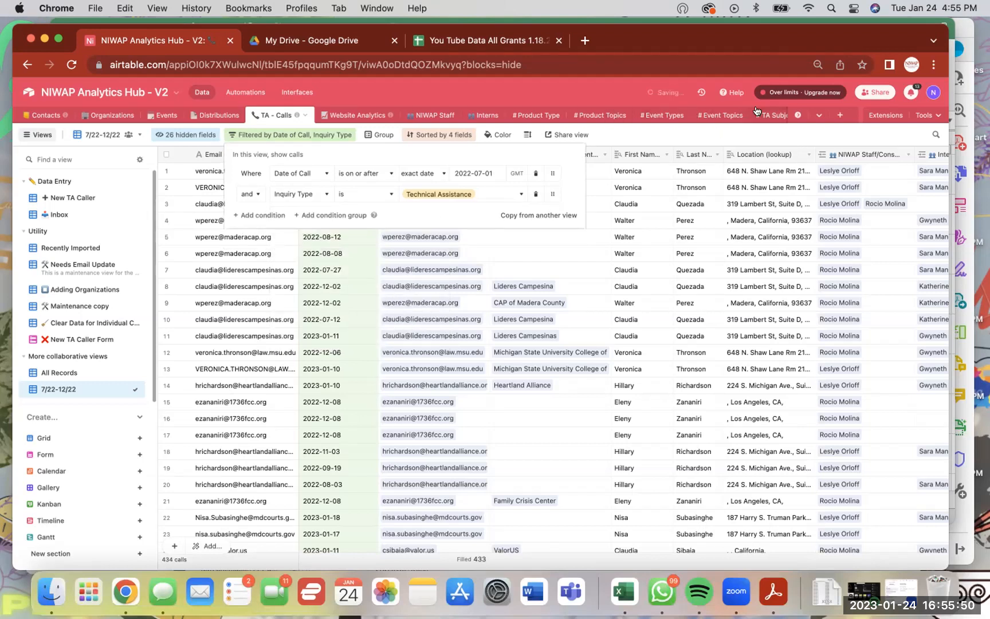
Step: Open the State table and review the names, abbreviations and regions throughout its All view
click(796, 115)
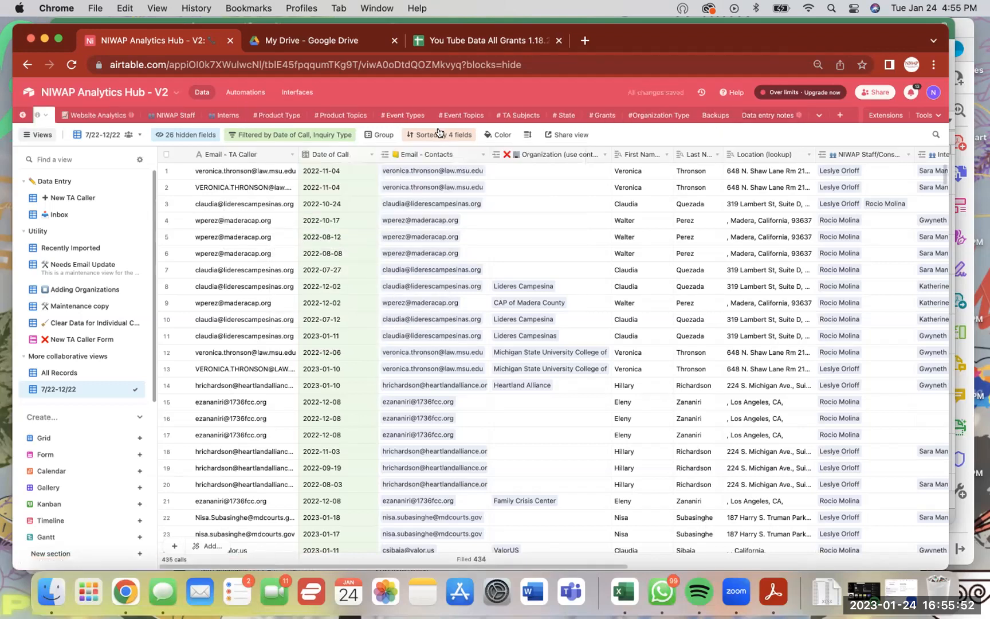
click(563, 115)
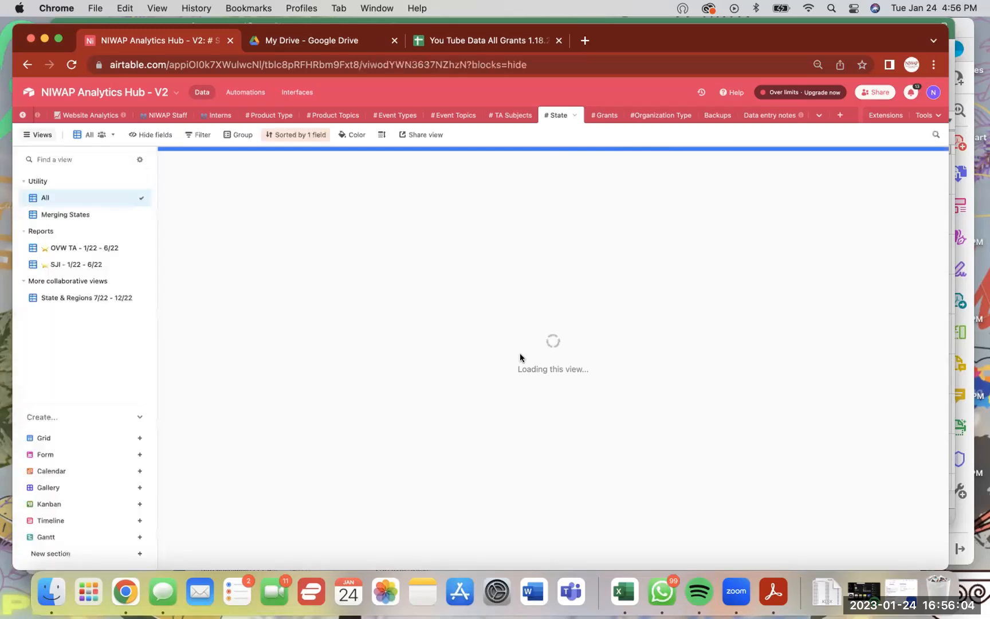
scroll(520, 353, down, 3)
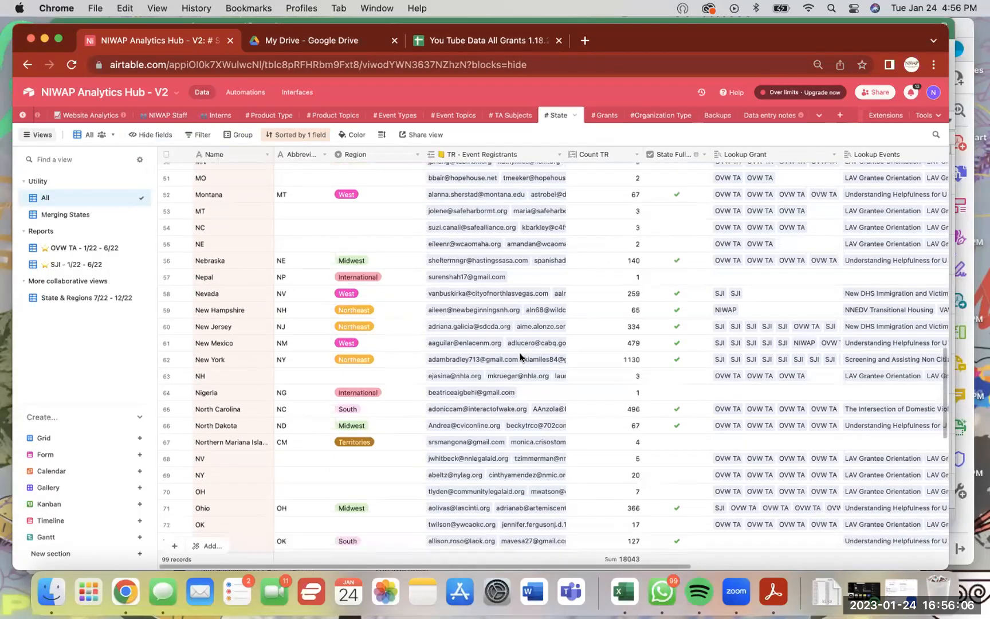
scroll(434, 332, down, 6)
scroll(434, 332, up, 15)
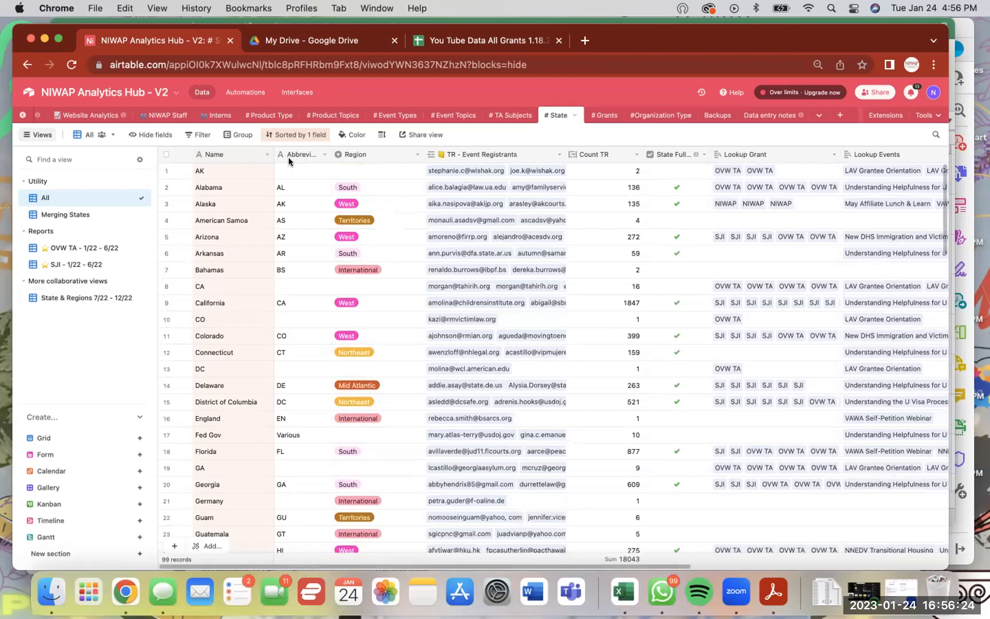
click(323, 155)
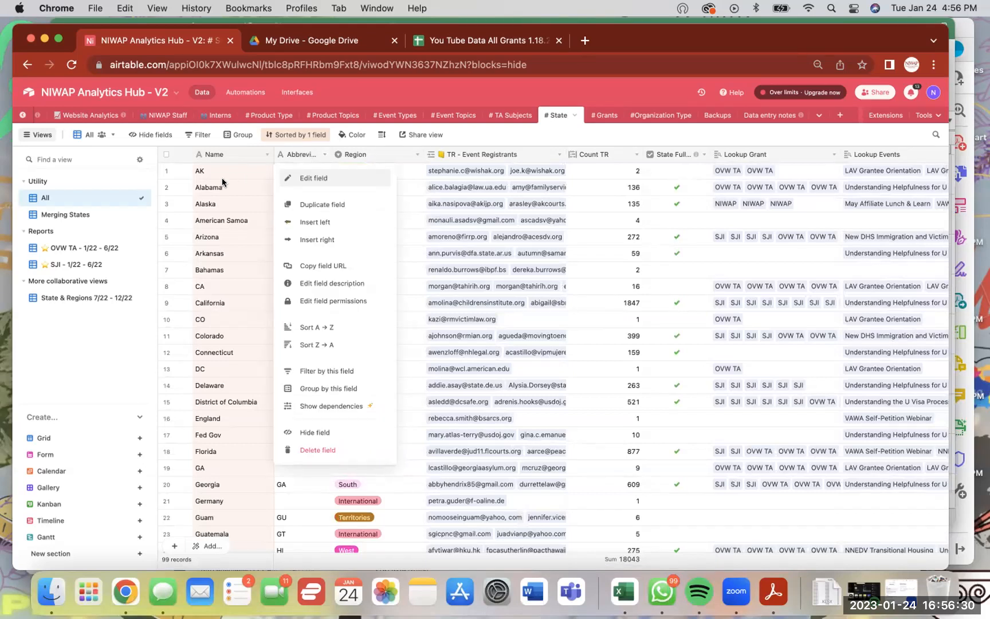
click(105, 323)
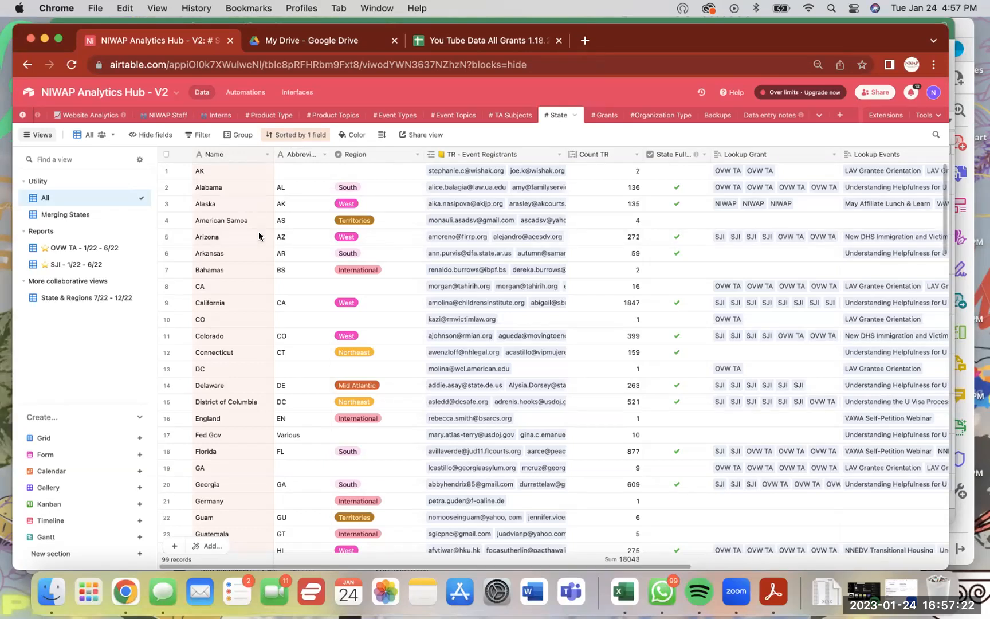
scroll(259, 232, down, 3)
scroll(258, 231, down, 6)
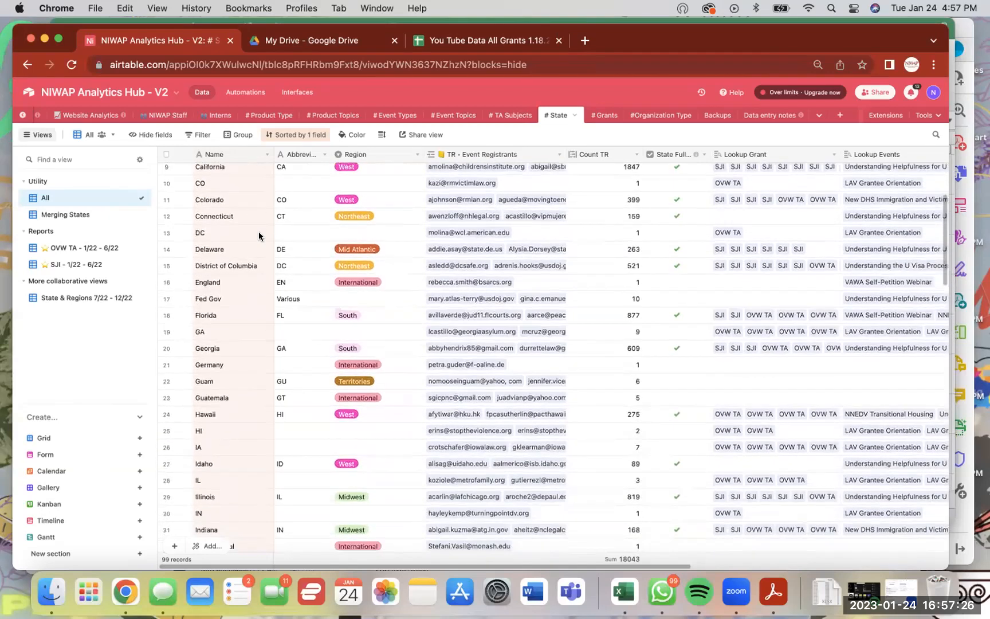
scroll(258, 232, down, 20)
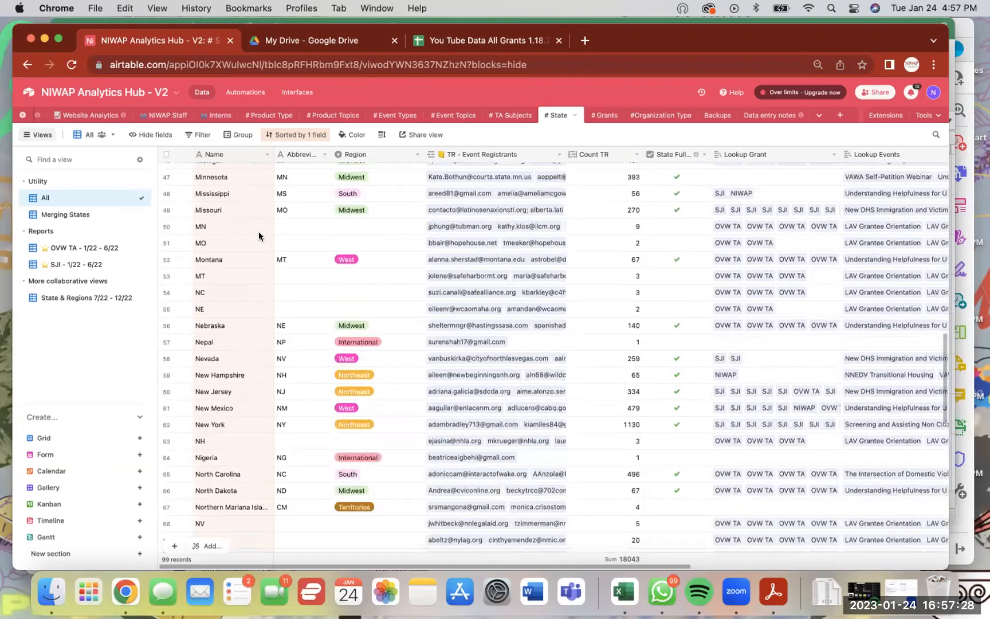
scroll(258, 232, up, 20)
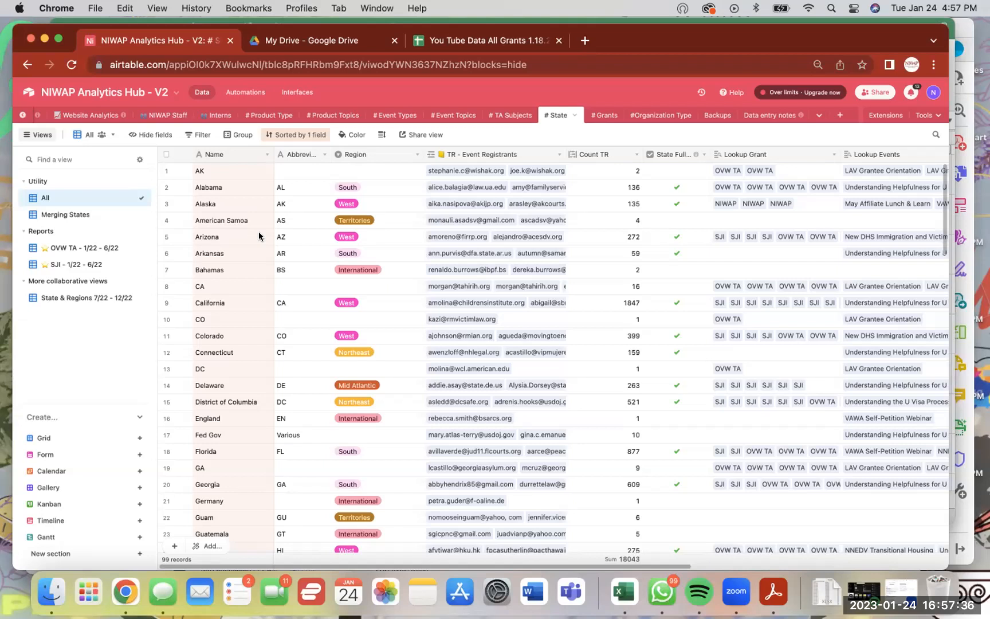
Step: View the State table's Merging States view and switch back to its All view
mouse_move(34, 114)
scroll(26, 115, left, 5)
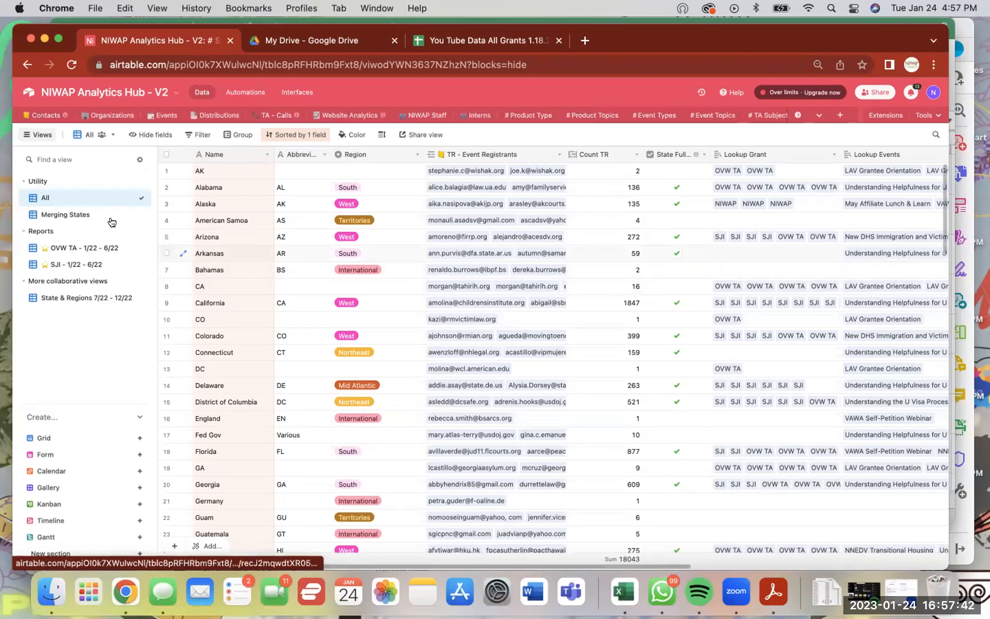
click(86, 215)
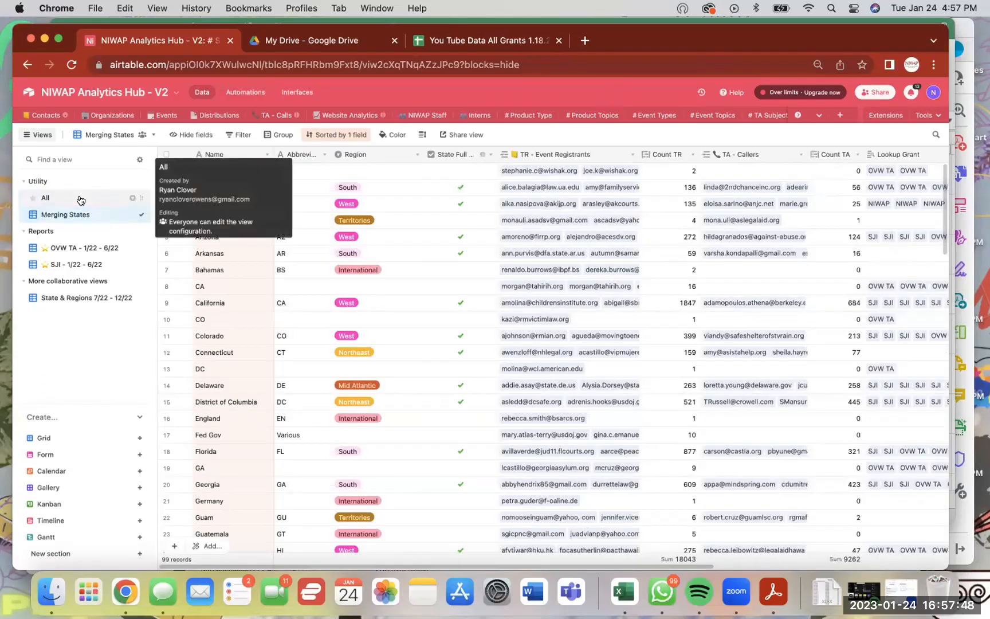
click(80, 200)
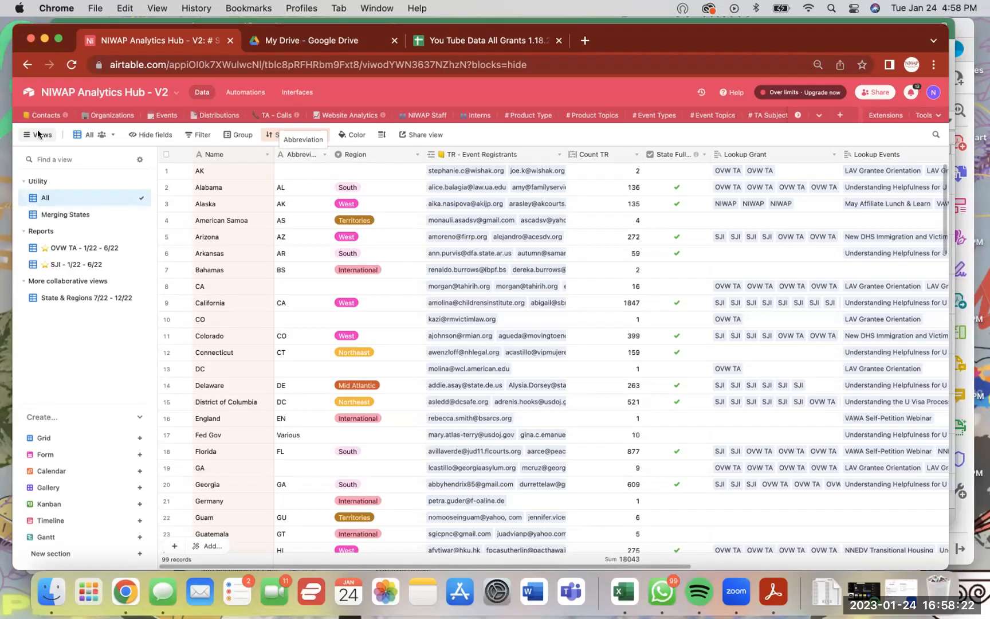
Step: Return to the TA - Calls table's 7/22-12/22 view and examine the fields available for the second filter condition
click(275, 116)
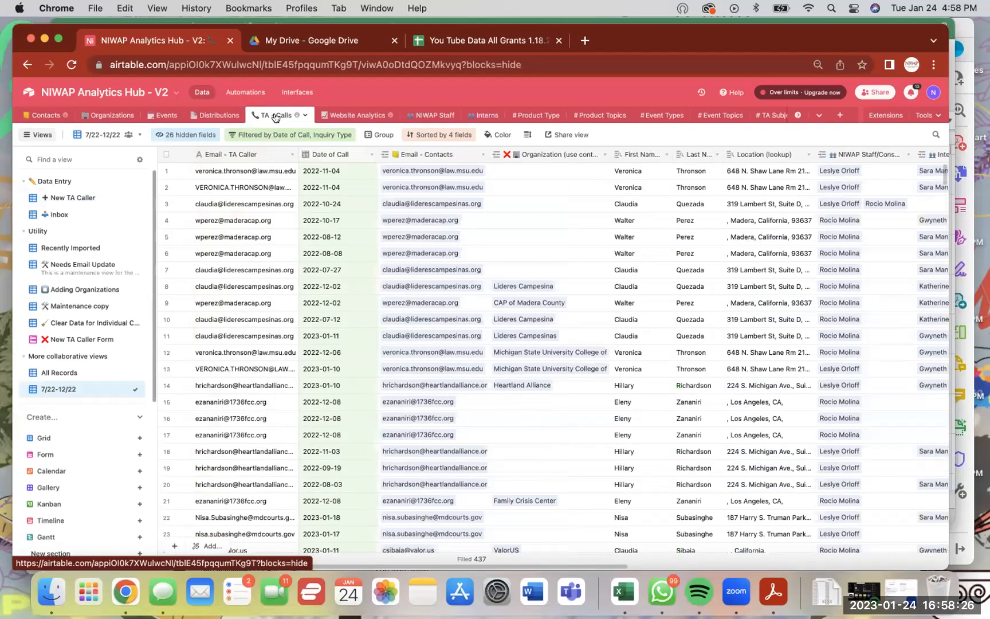
click(268, 137)
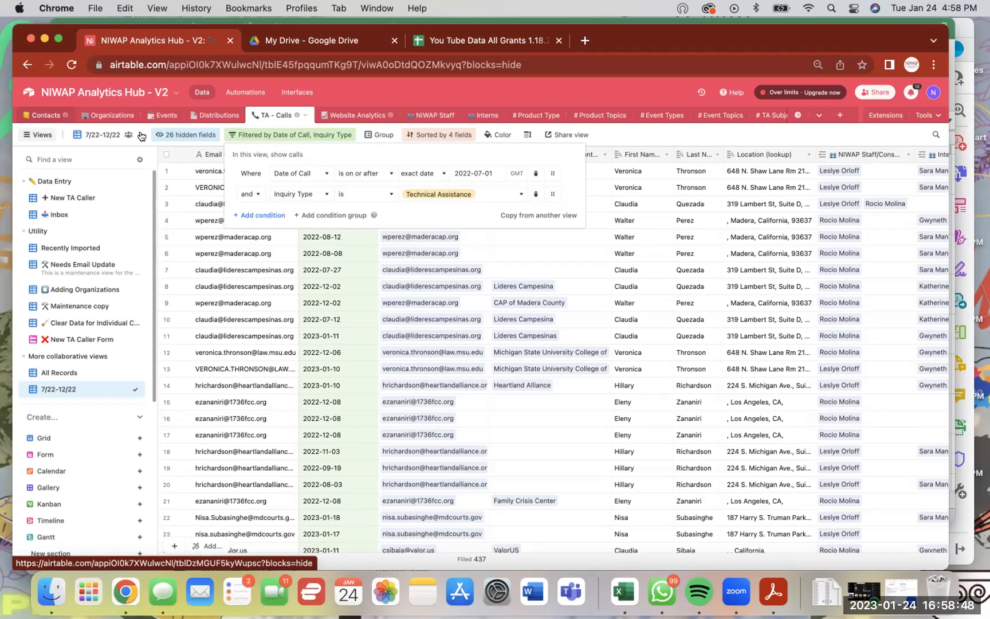
click(312, 193)
scroll(333, 232, down, 3)
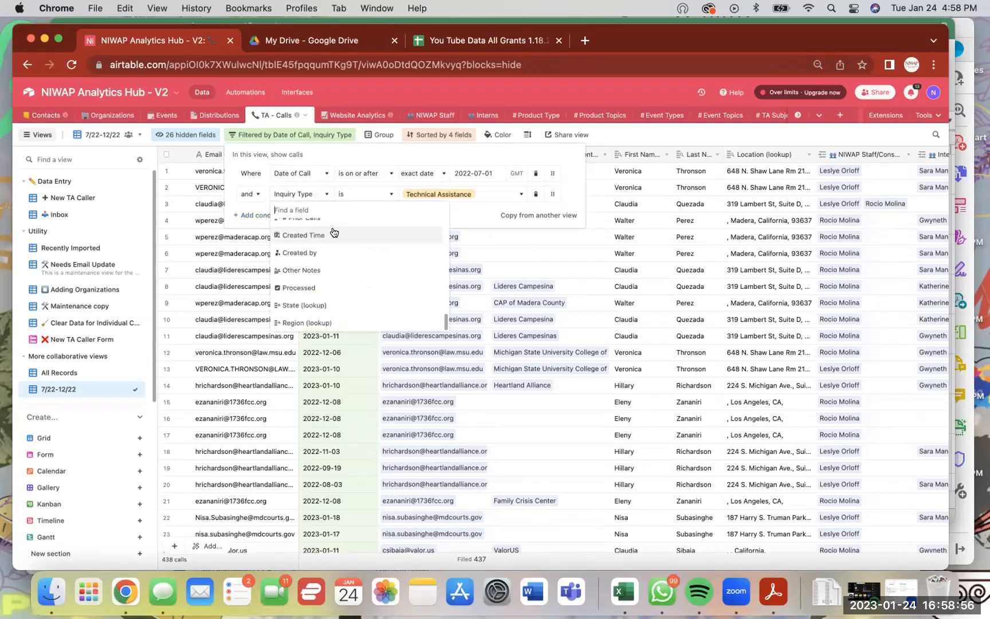
scroll(334, 232, up, 5)
scroll(334, 232, down, 4)
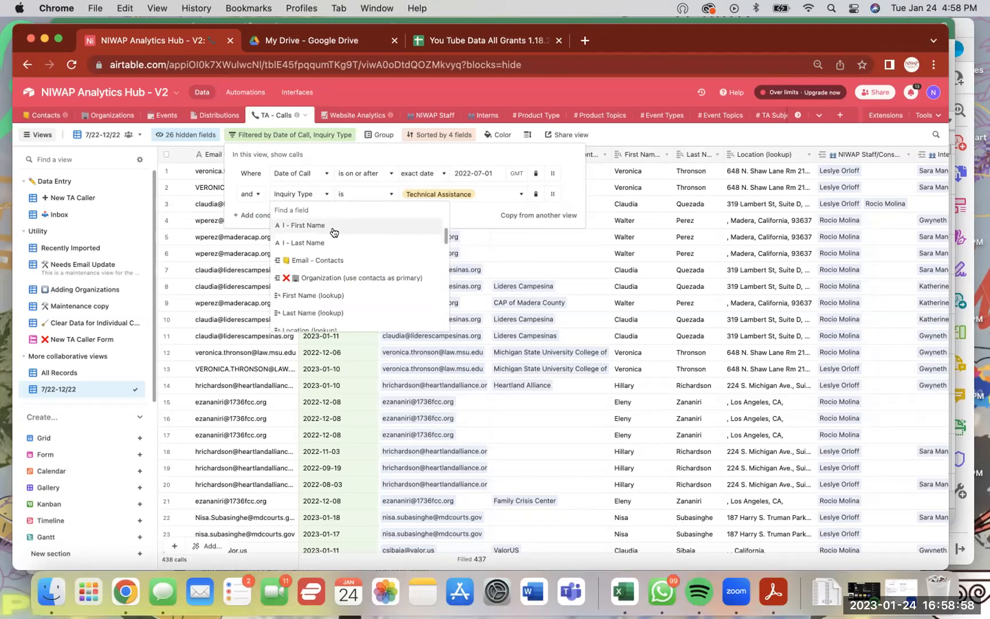
scroll(334, 232, down, 3)
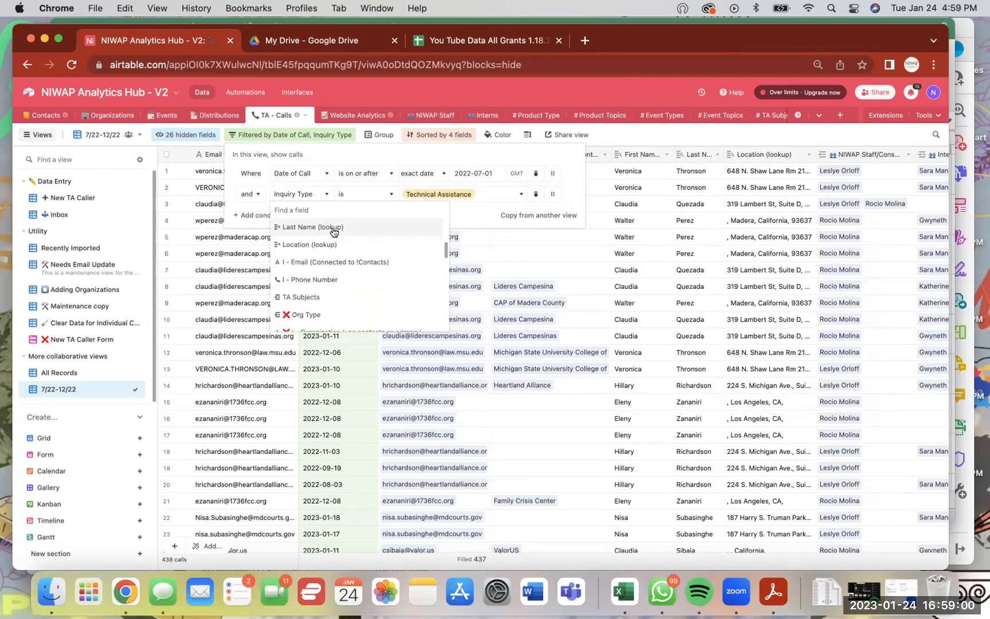
scroll(334, 232, down, 5)
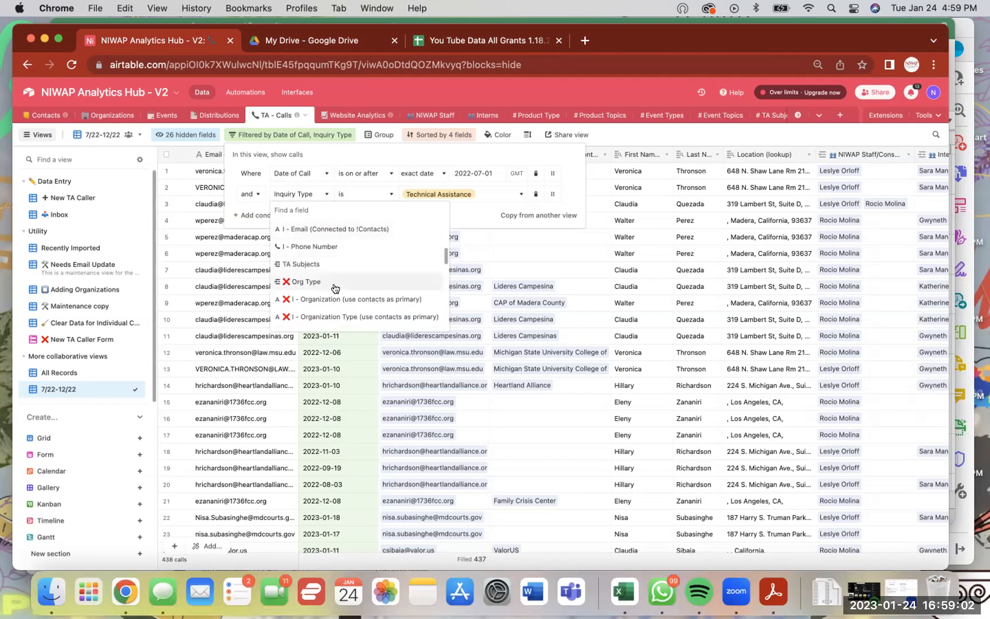
scroll(335, 288, down, 5)
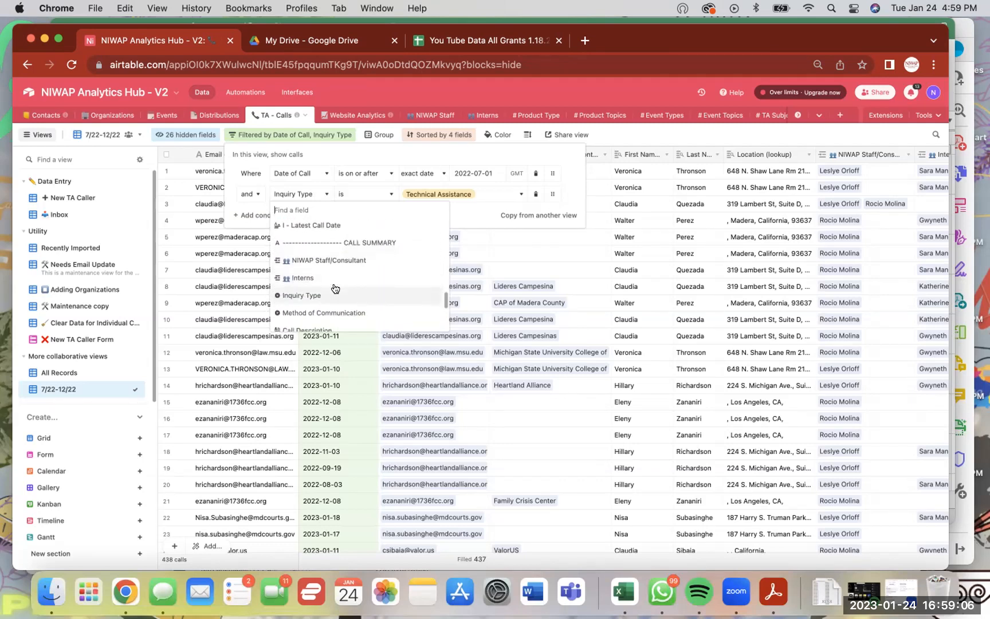
scroll(335, 288, down, 5)
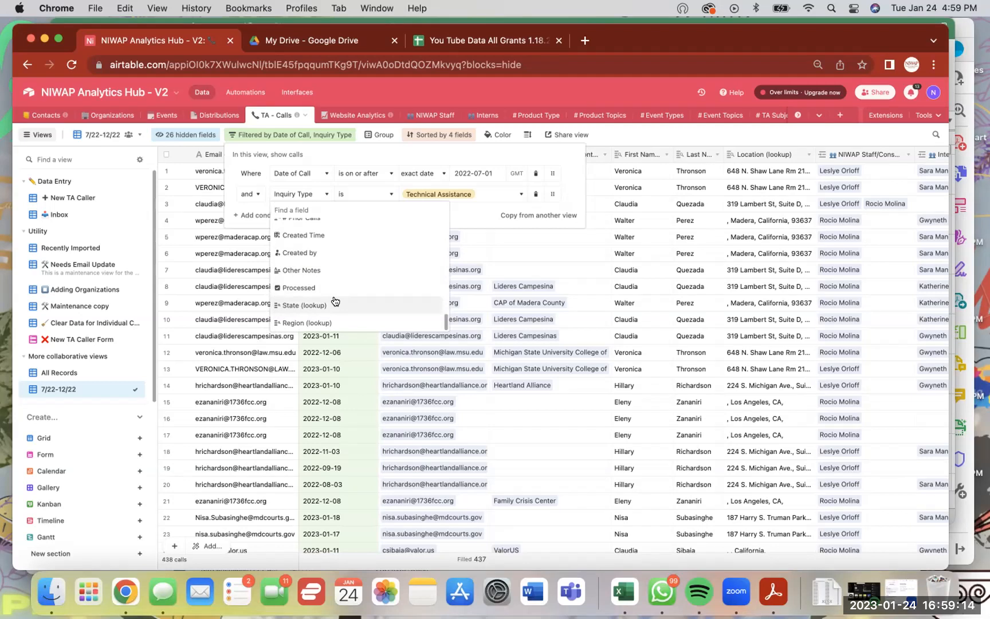
scroll(335, 300, up, 8)
scroll(335, 301, up, 1)
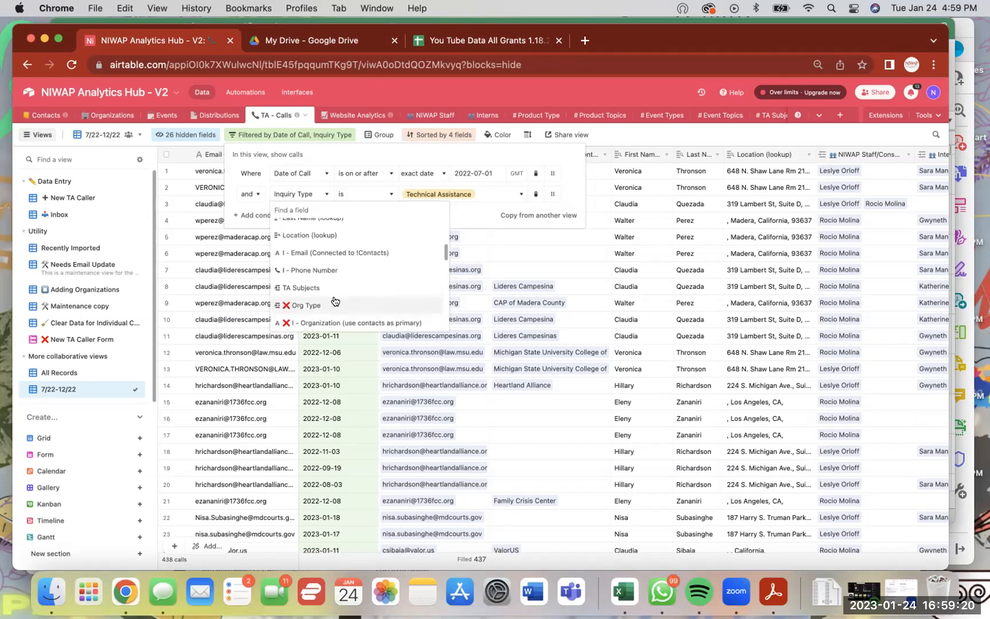
scroll(335, 301, up, 5)
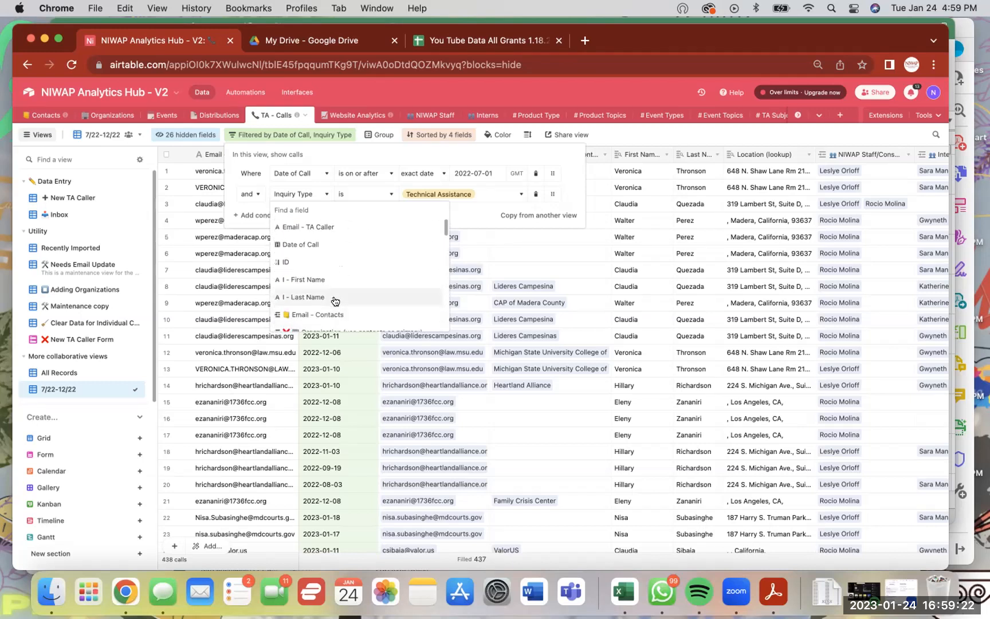
scroll(335, 301, down, 5)
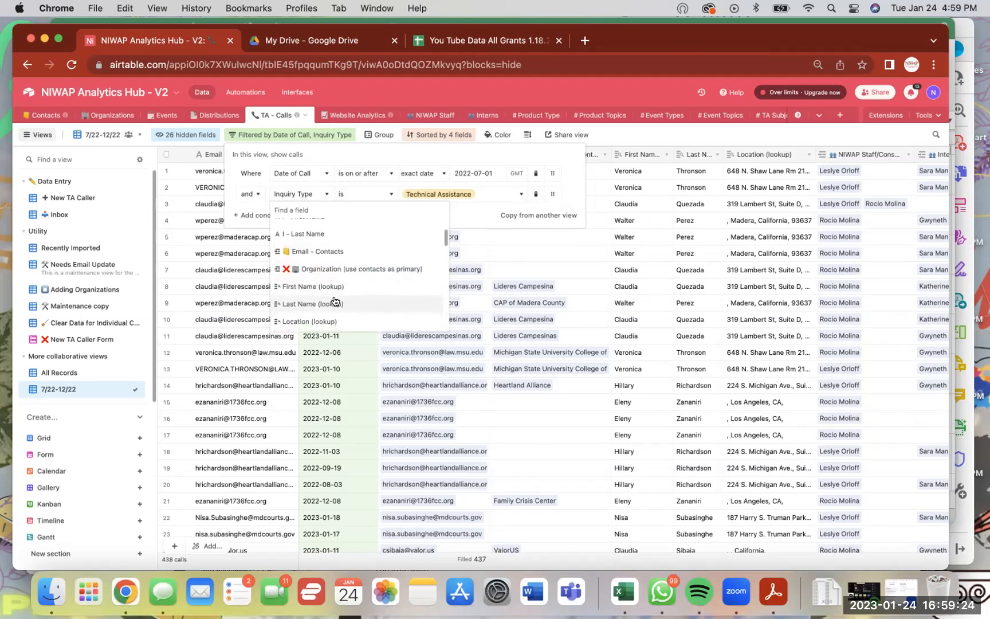
scroll(335, 300, down, 4)
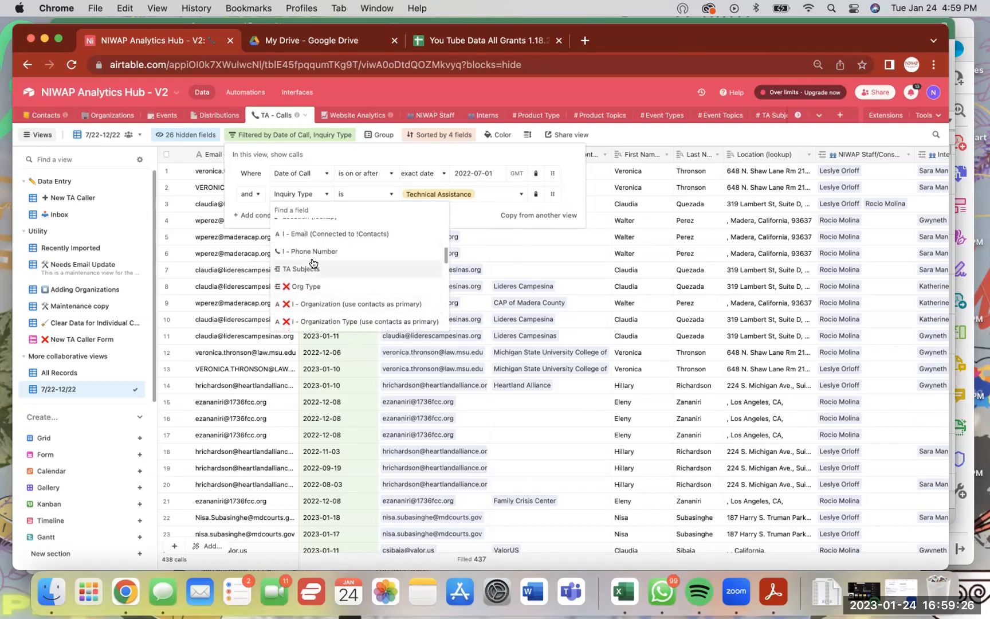
click(228, 207)
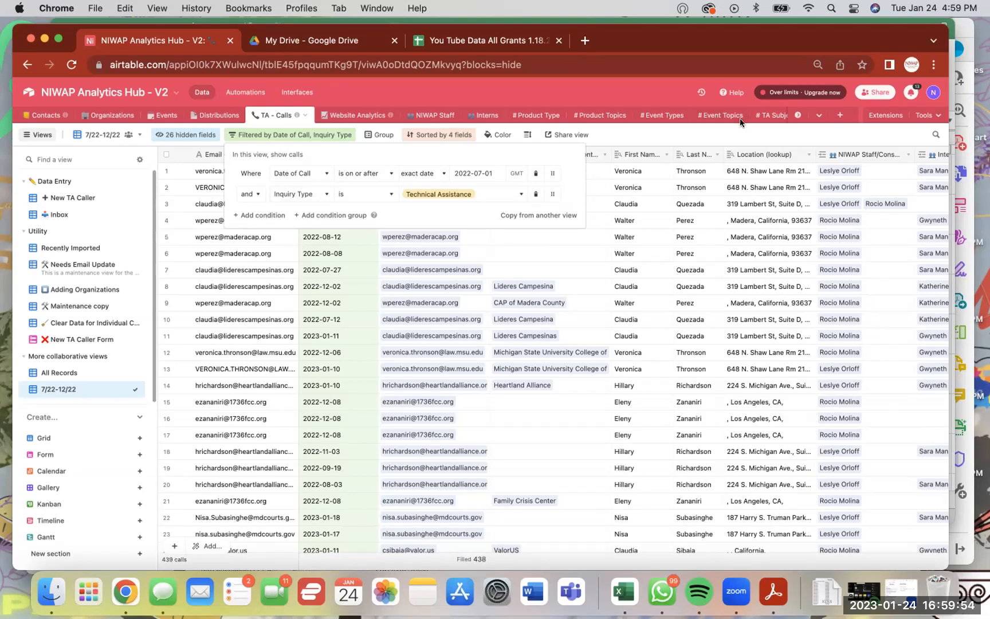
click(788, 124)
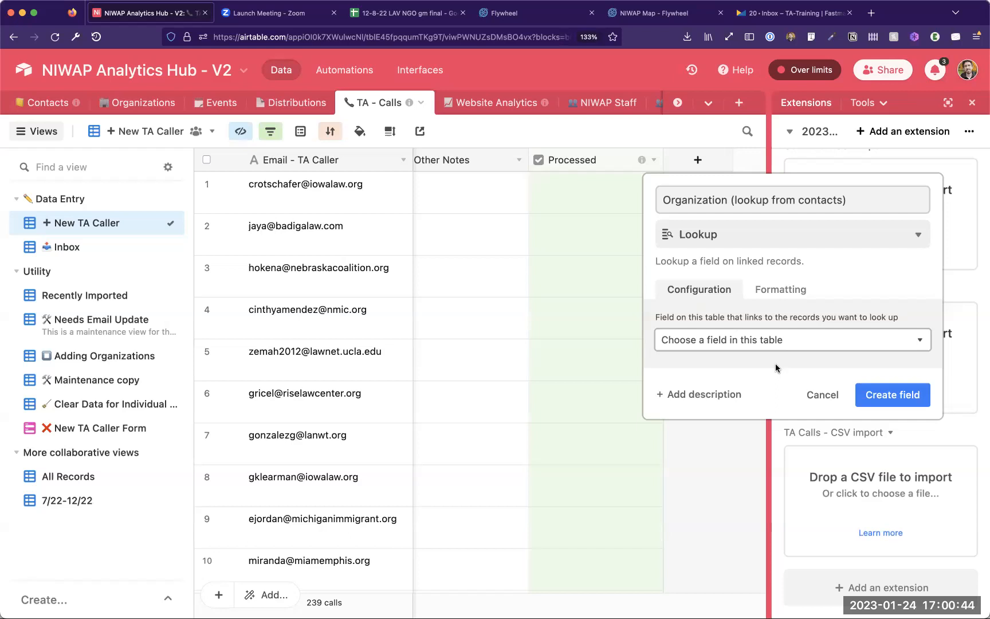
Step: Discard the unfinished field and start a new Lookup field named "Organization (Lookup from Contacts)" in the New TA Caller view
click(812, 396)
click(698, 160)
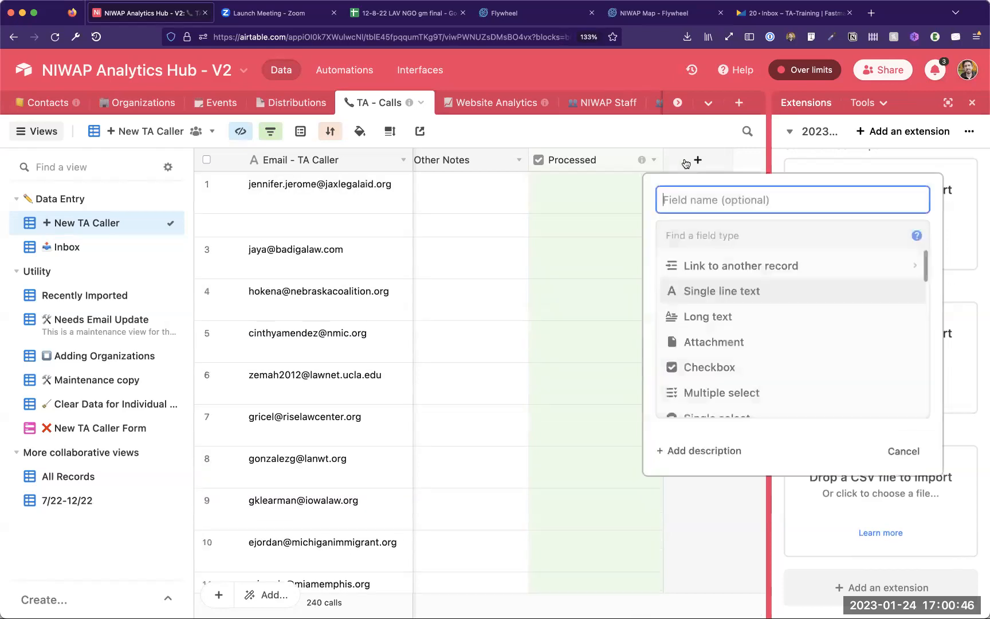
text(Organization (L)
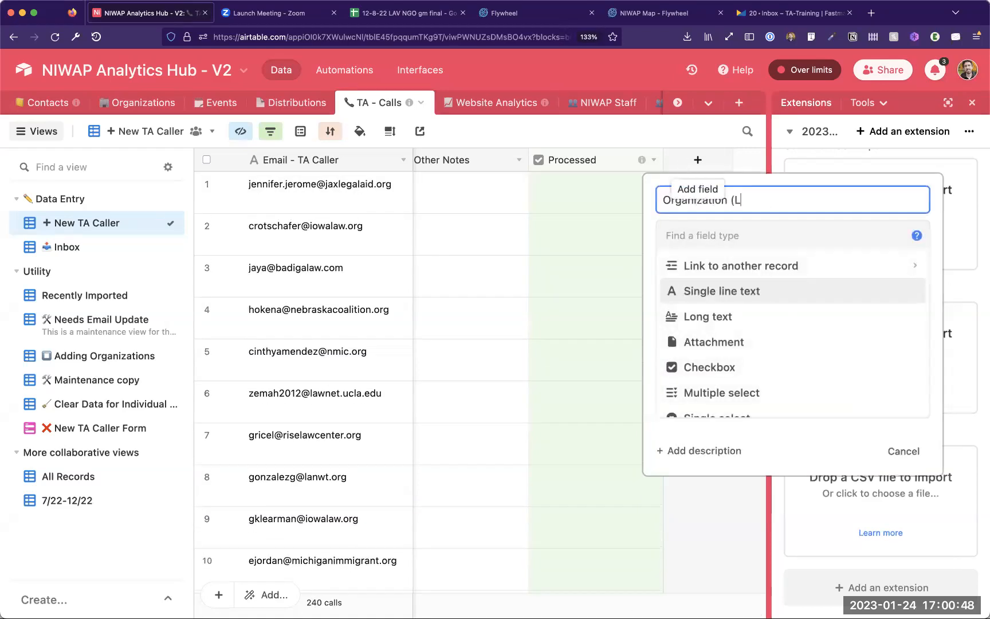
text(ookup from ContactS)
key(BackSpace)
text(s))
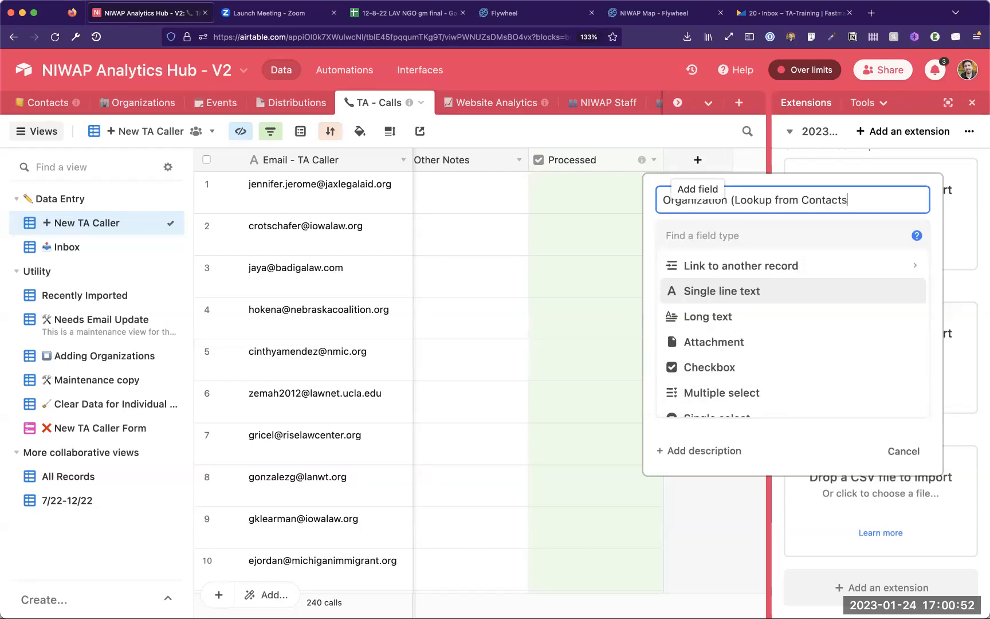
click(696, 235)
text(loo)
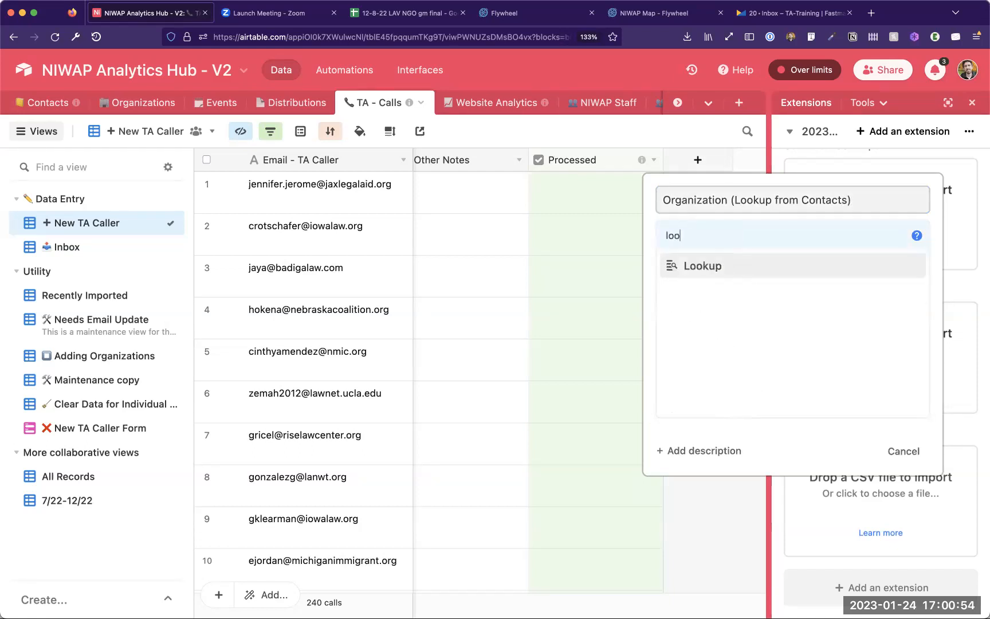
key(Return)
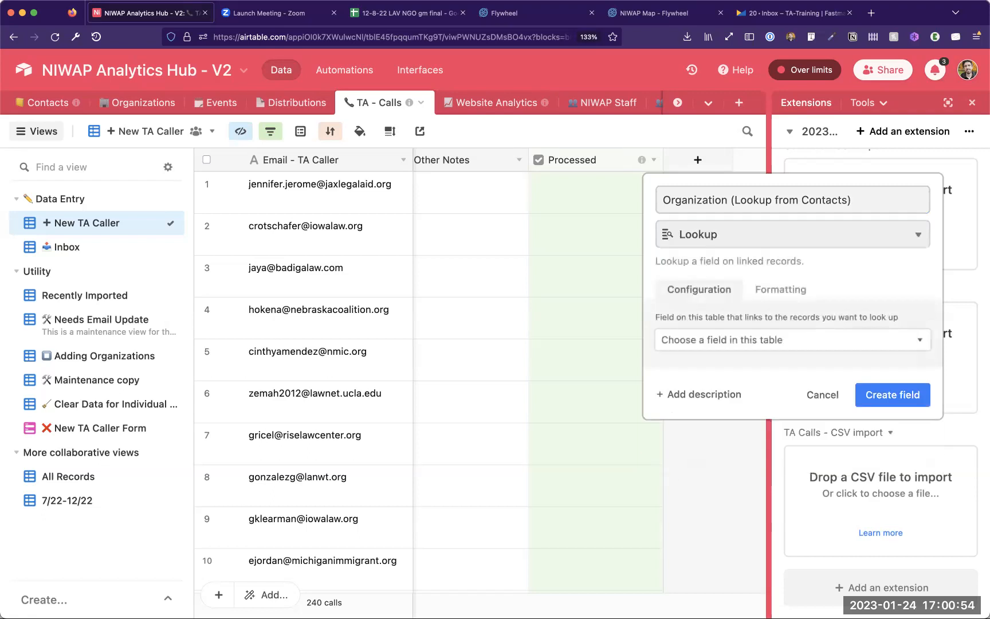
Step: Set the lookup to take Organization from the Contacts table through Email - Contacts, and create the field
click(716, 344)
click(717, 389)
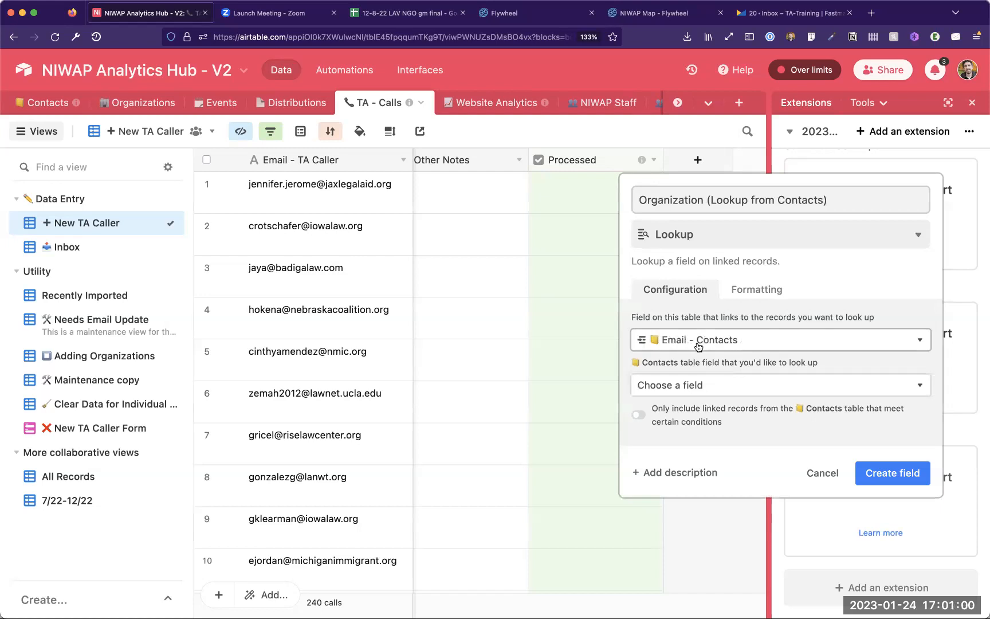
click(696, 385)
text(orga)
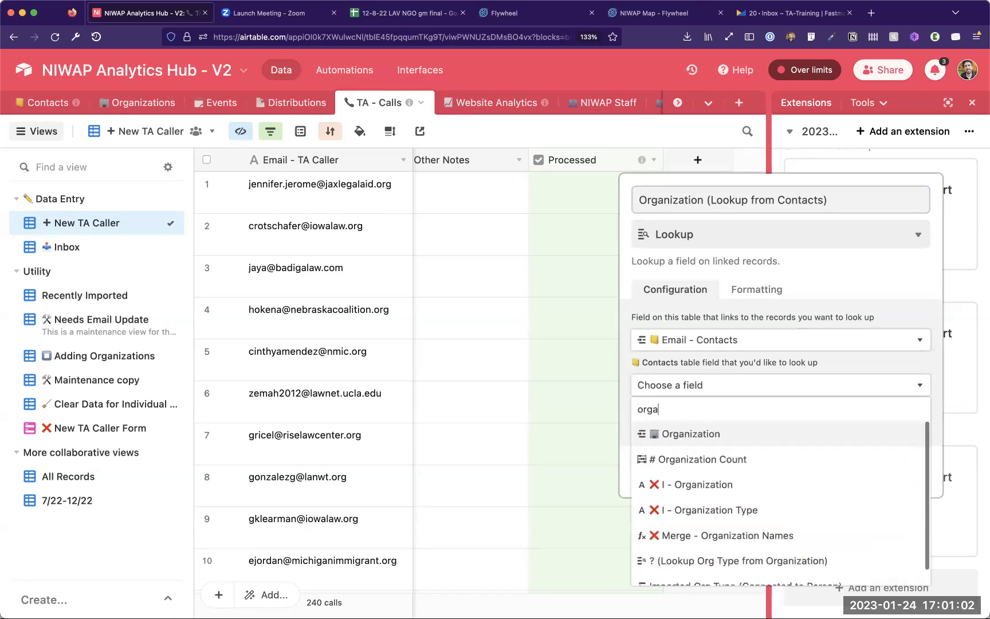
click(701, 434)
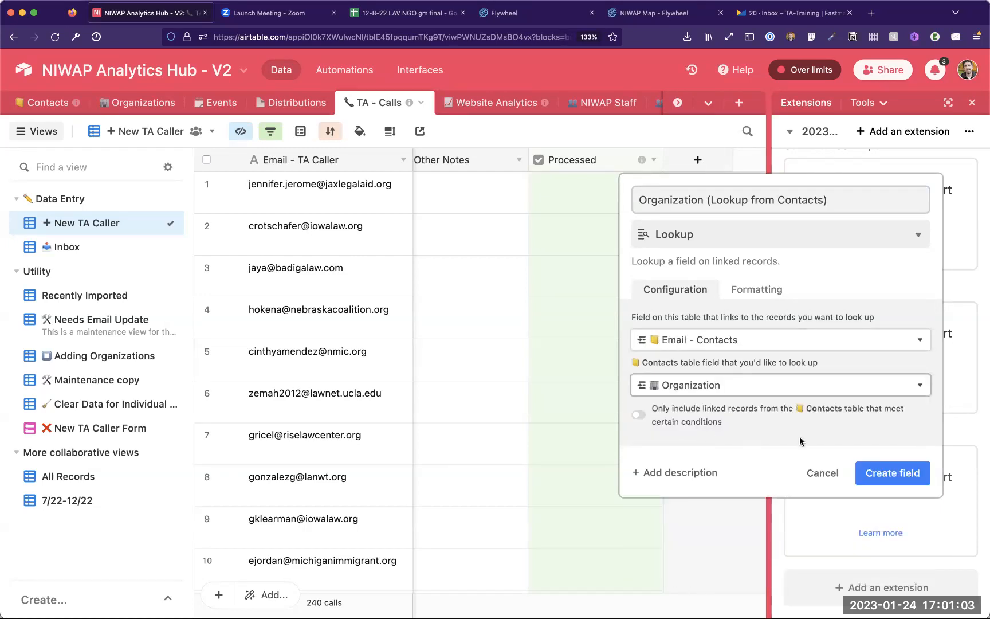
click(877, 472)
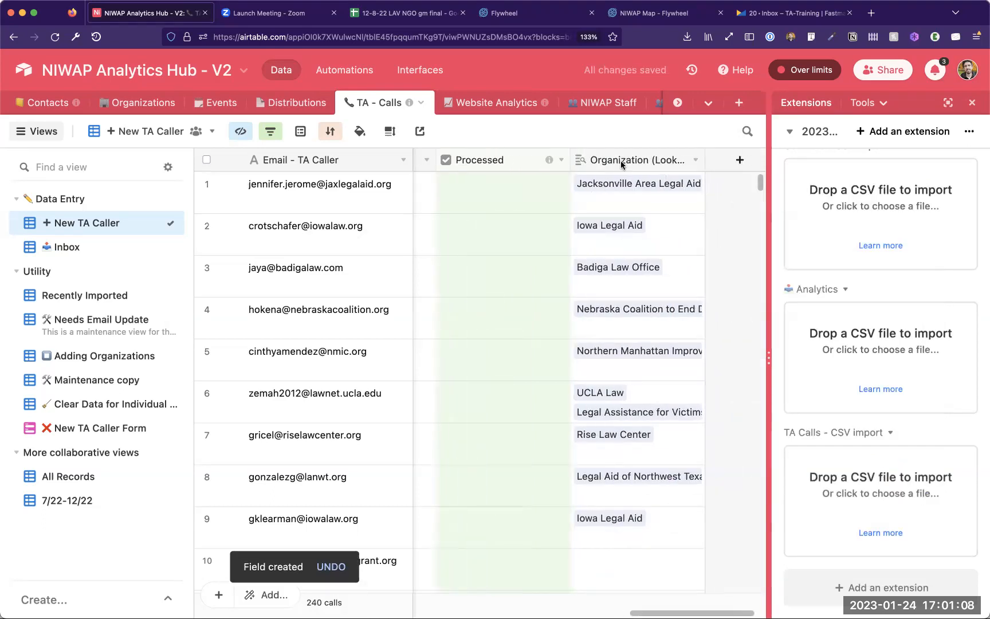
Step: Search the new lookup field's configuration for "org" fields in Contacts, keeping Organization selected and saving
double_click(620, 159)
click(549, 387)
text(o)
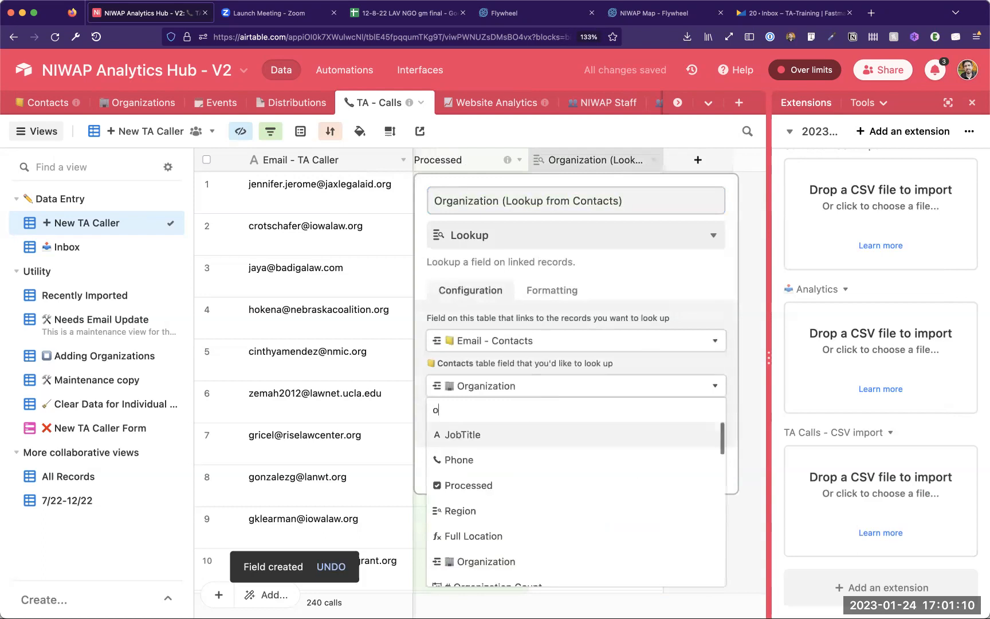
text(rg)
scroll(534, 484, down, 5)
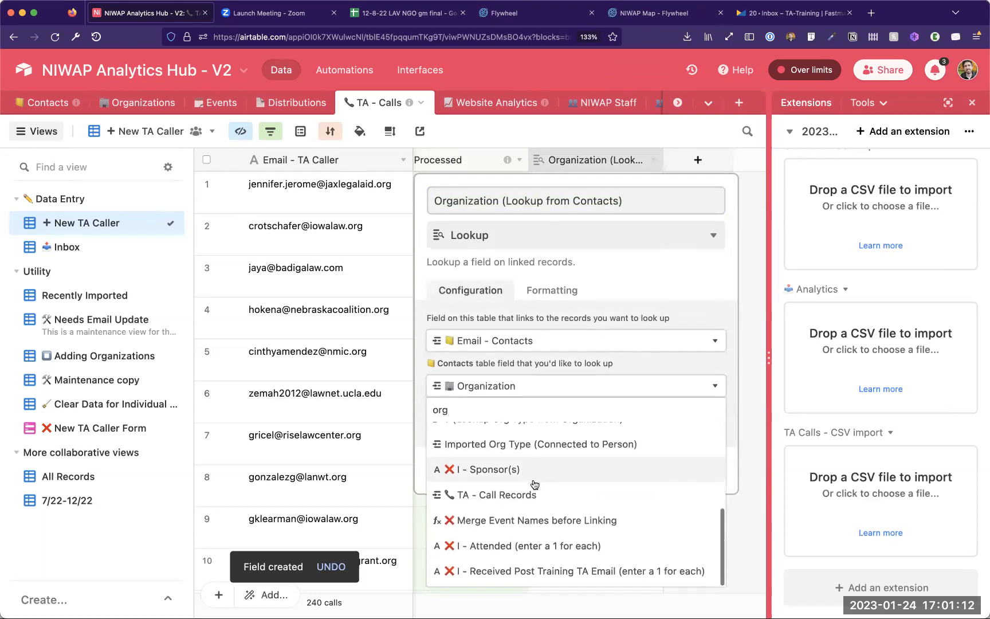
scroll(533, 475, up, 5)
click(516, 435)
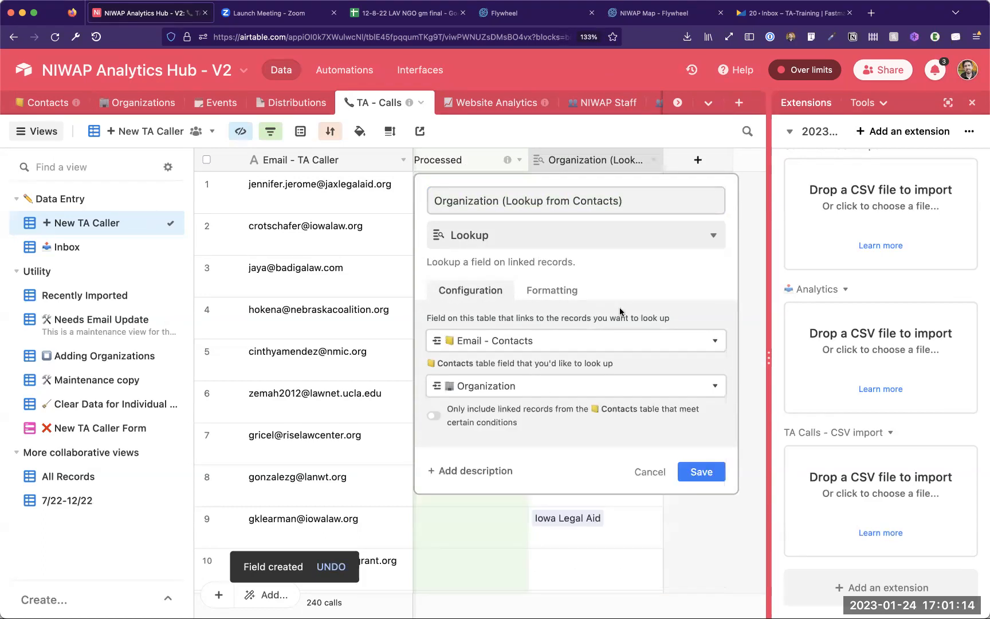
click(702, 471)
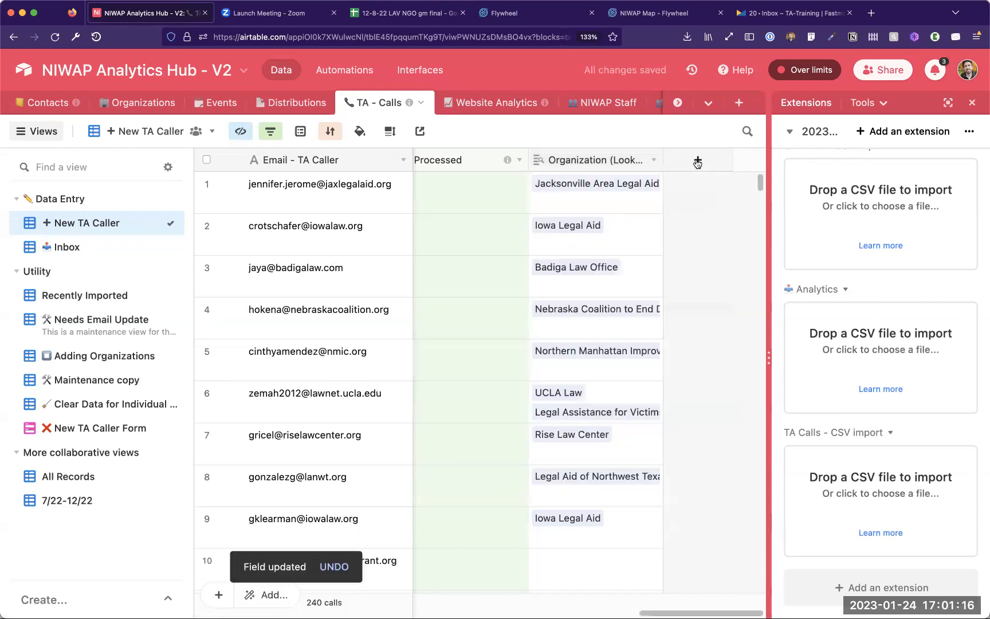
Step: Duplicate the Organization (Lookup from Contacts) field and open the copy's settings for editing
click(654, 159)
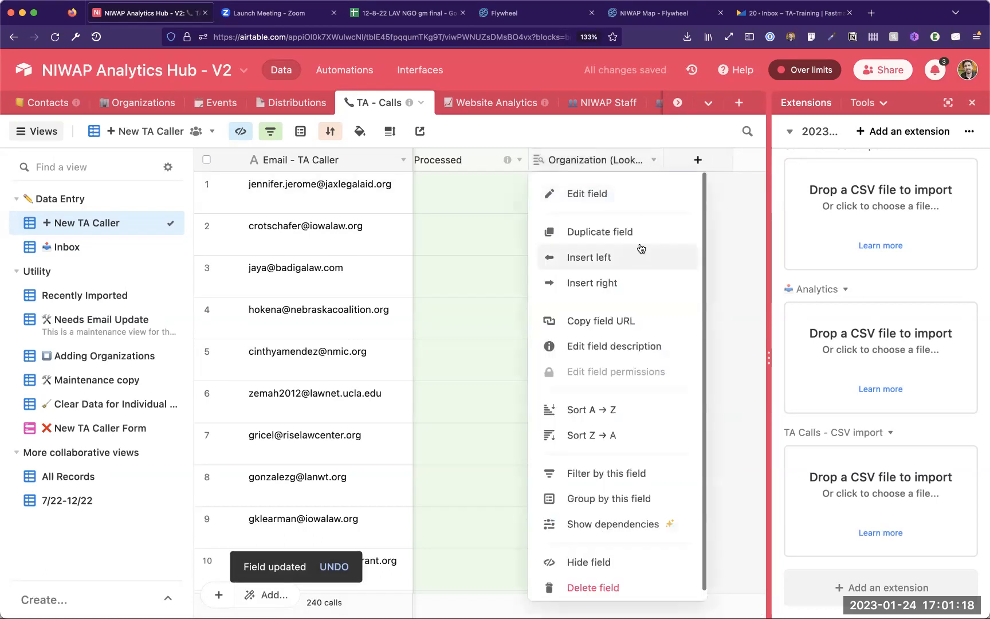
click(636, 231)
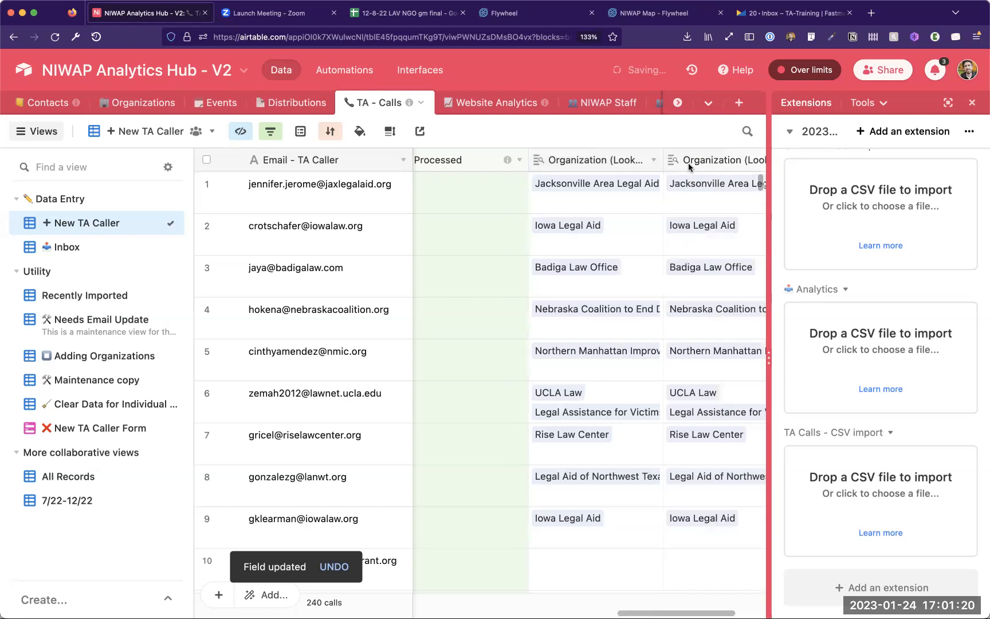
click(621, 196)
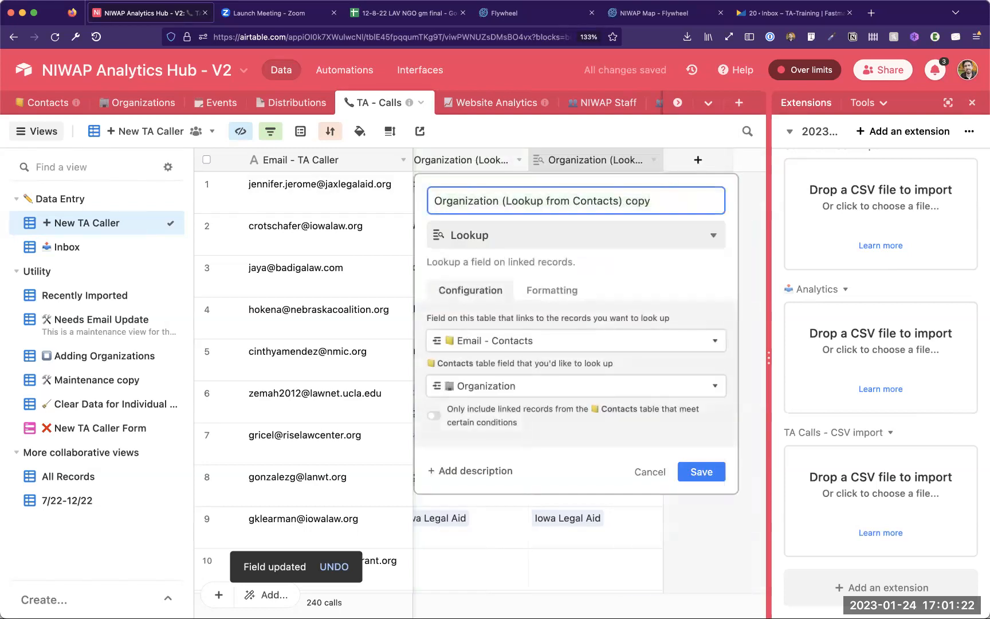
Step: Rename the duplicated field "Org Type (Lookup Imported Org Type from Contacts)"
key(alt+shift+Left)
key(BackSpace)
key(BackSpace)
key(super+Left)
key(alt+shift+Right)
text(Org Type)
key(super+Left)
key(alt+Right)
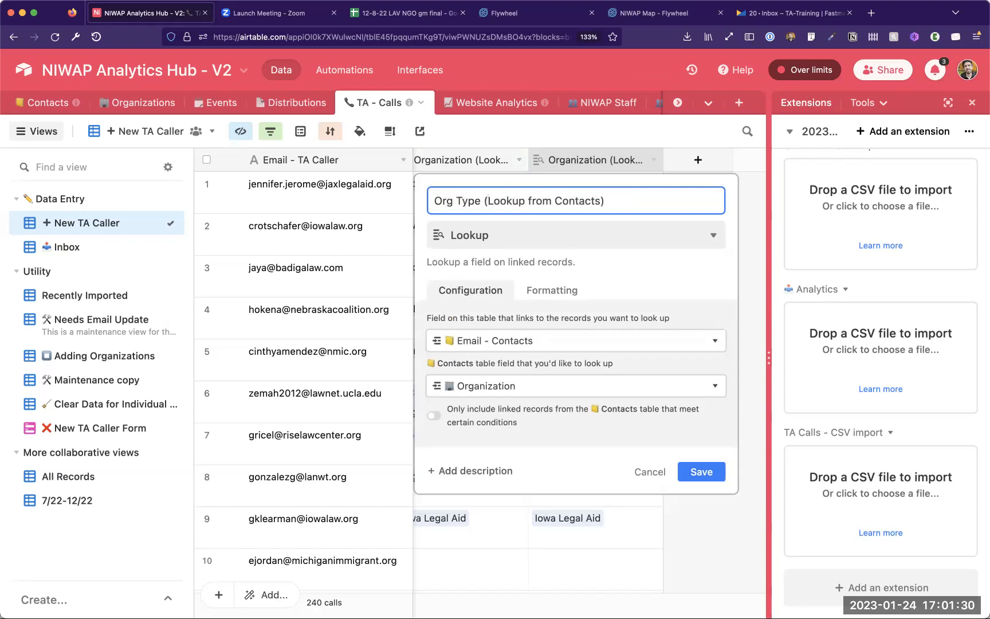
text(Imported Org)
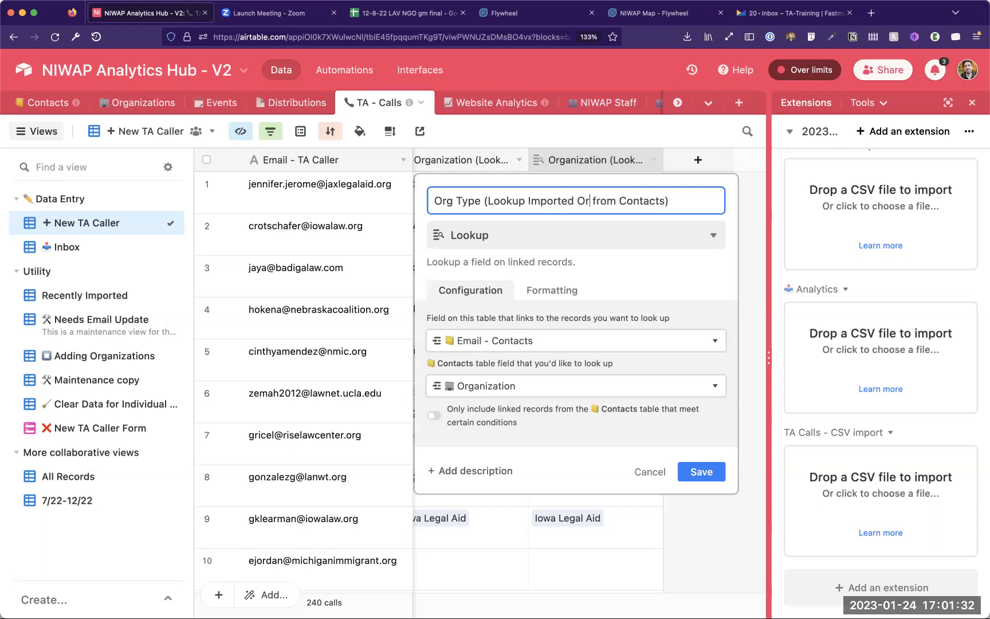
text( Type)
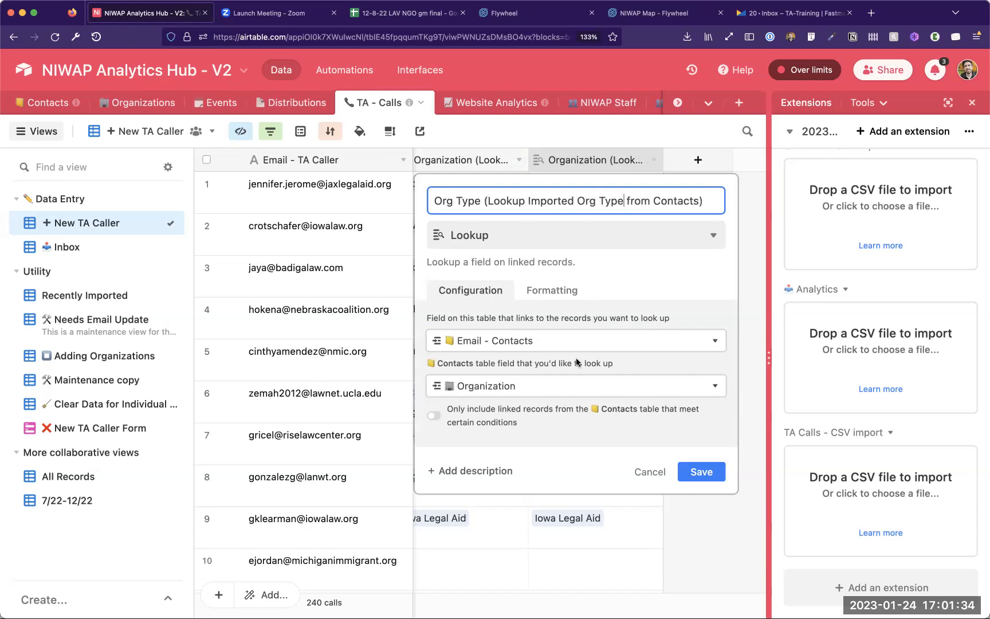
Step: Set the duplicated field to look up Imported Org Type (Connected to Person) from Contacts, and save it
click(560, 388)
text(impo)
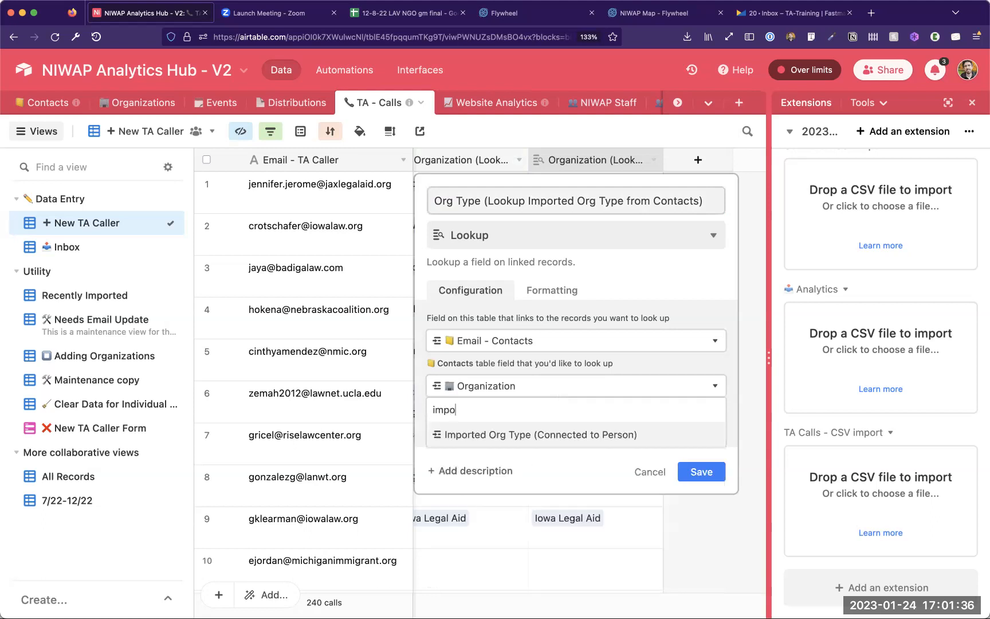
click(551, 431)
click(702, 474)
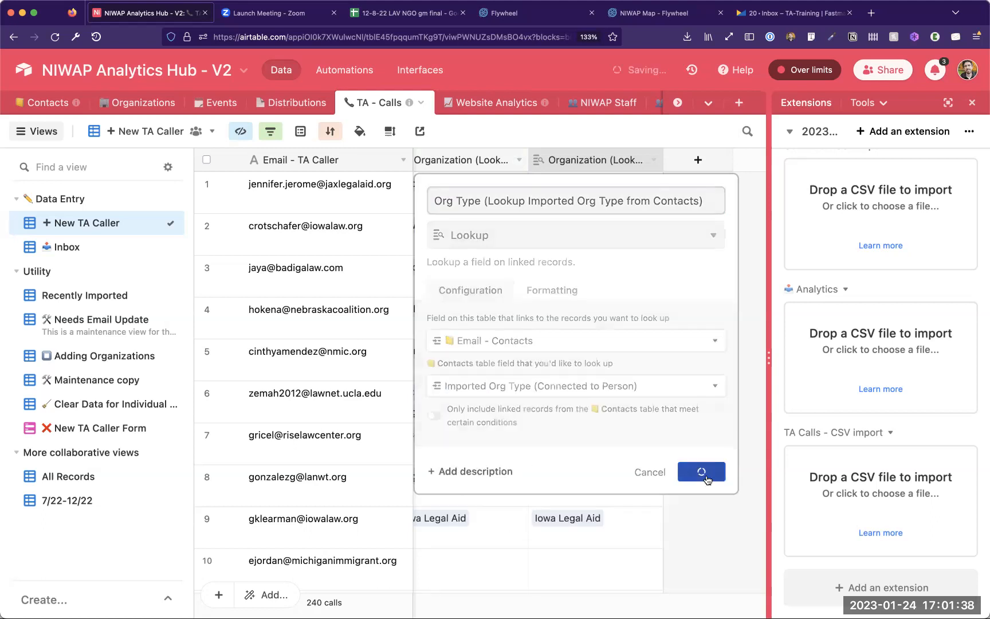
Step: Search the New TA Caller view's field list for "org" to check the organization and org type fields
scroll(526, 252, left, 3)
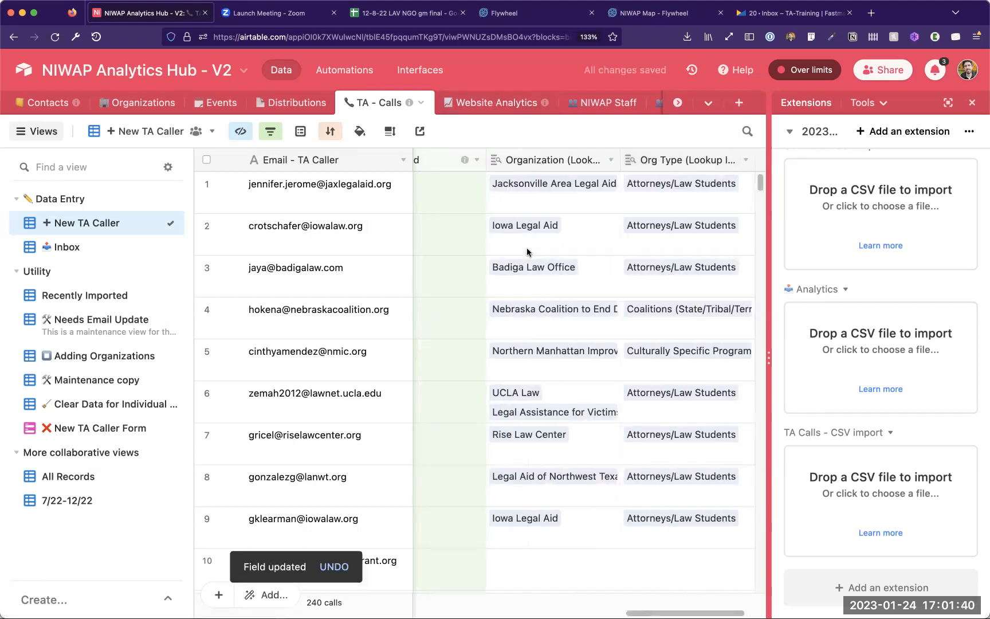
click(239, 129)
click(239, 129)
click(239, 129)
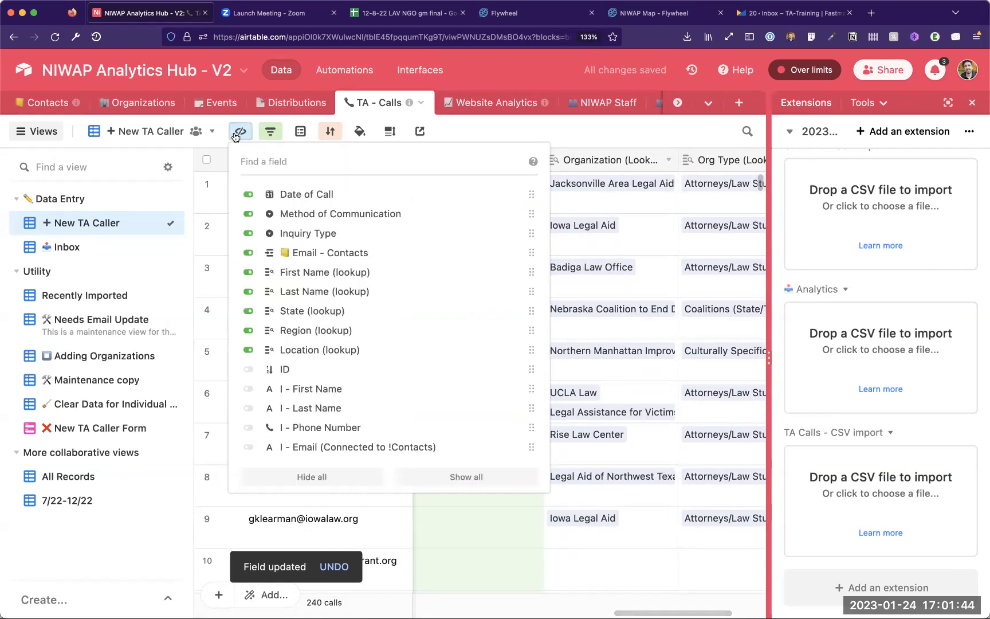
click(240, 129)
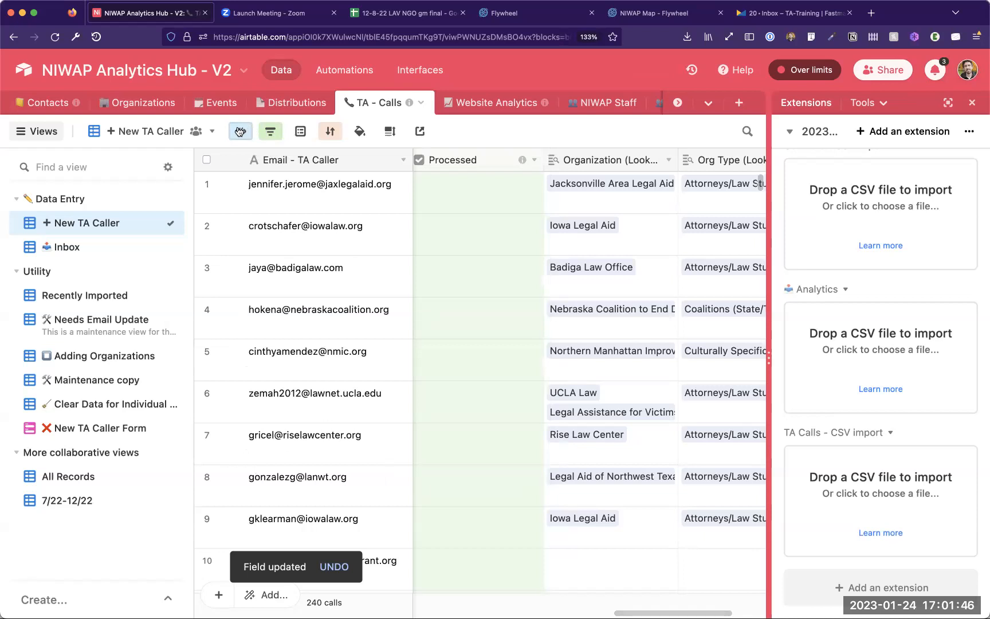
click(240, 131)
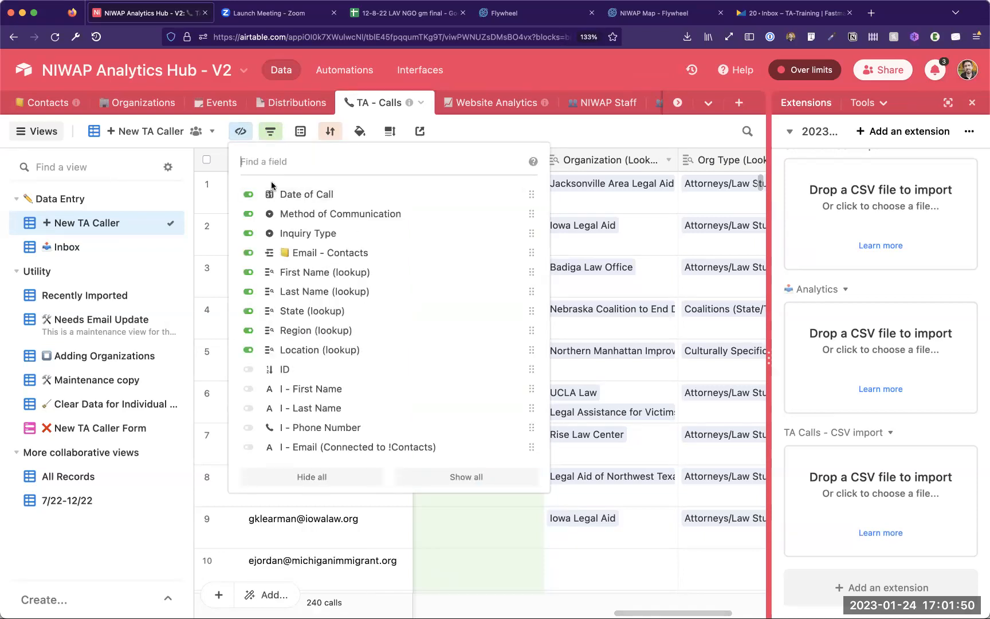
text(org)
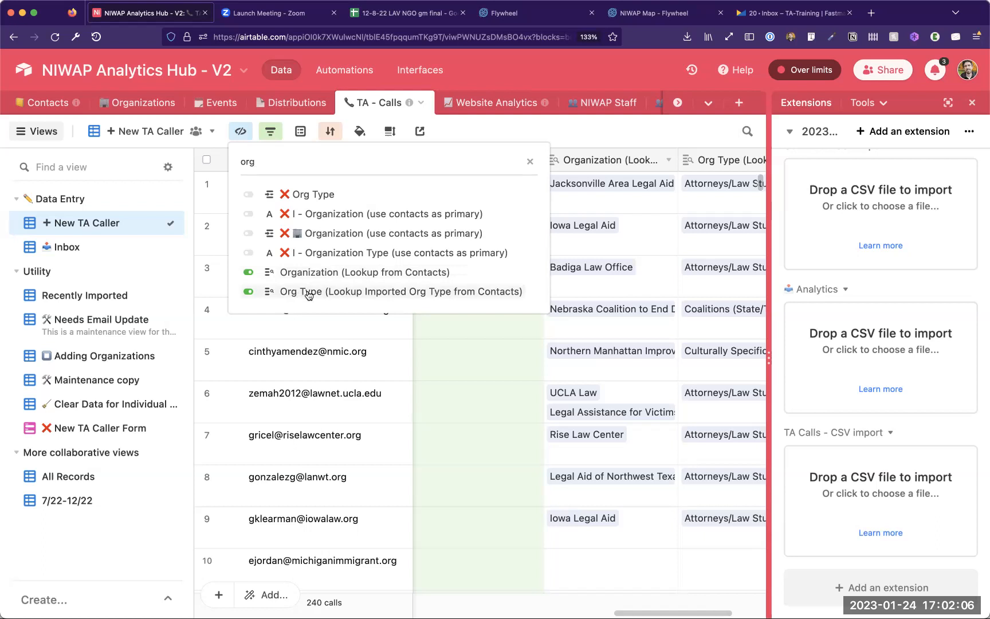
click(467, 371)
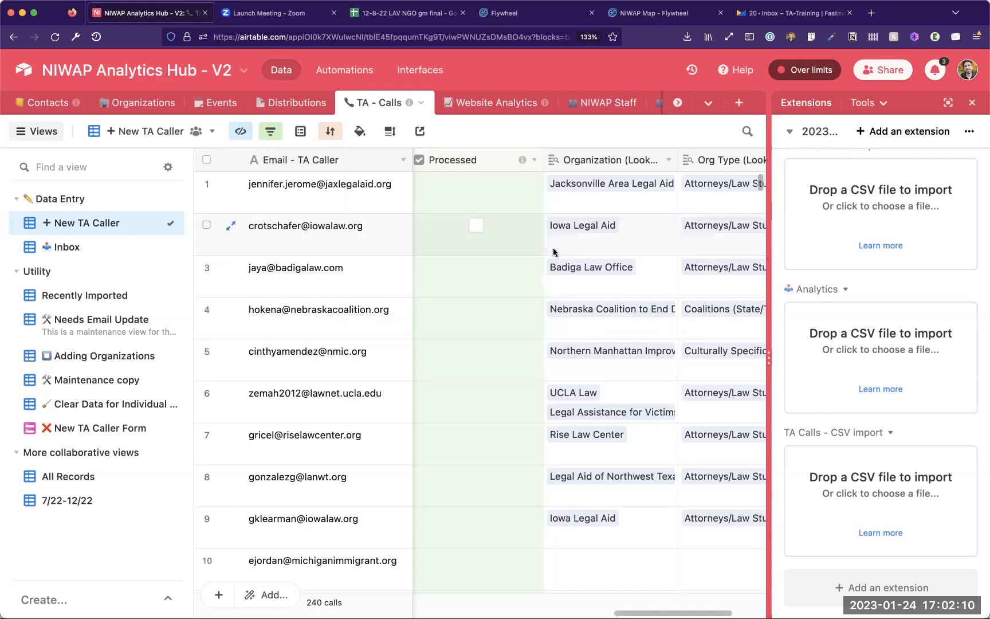
Step: Search the view's field list for "sta" to check which state fields are shown or hidden
scroll(553, 249, left, 10)
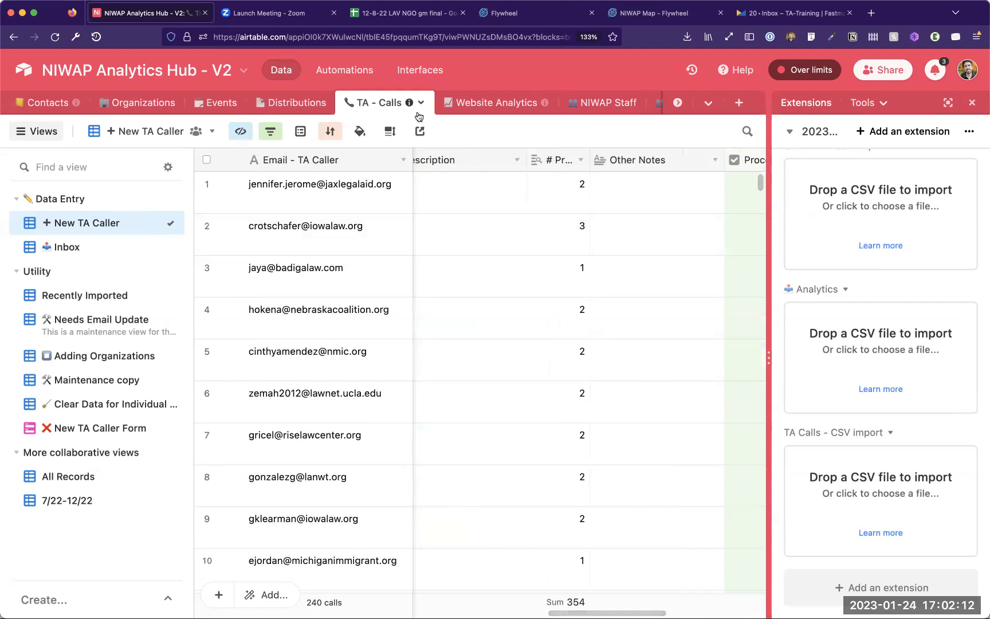
scroll(601, 250, right, 5)
scroll(601, 250, right, 4)
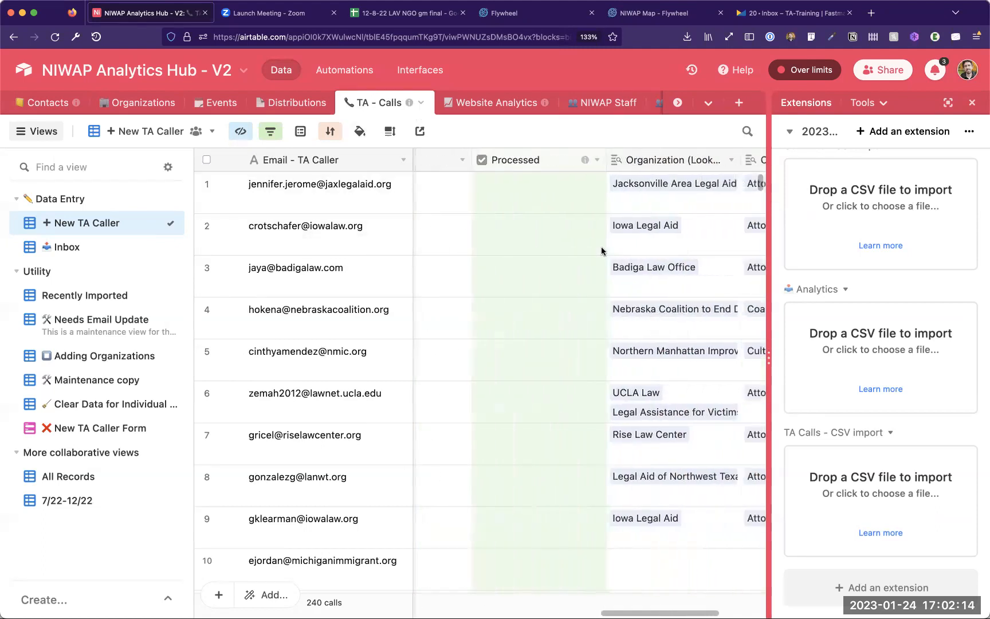
scroll(601, 250, right, 1)
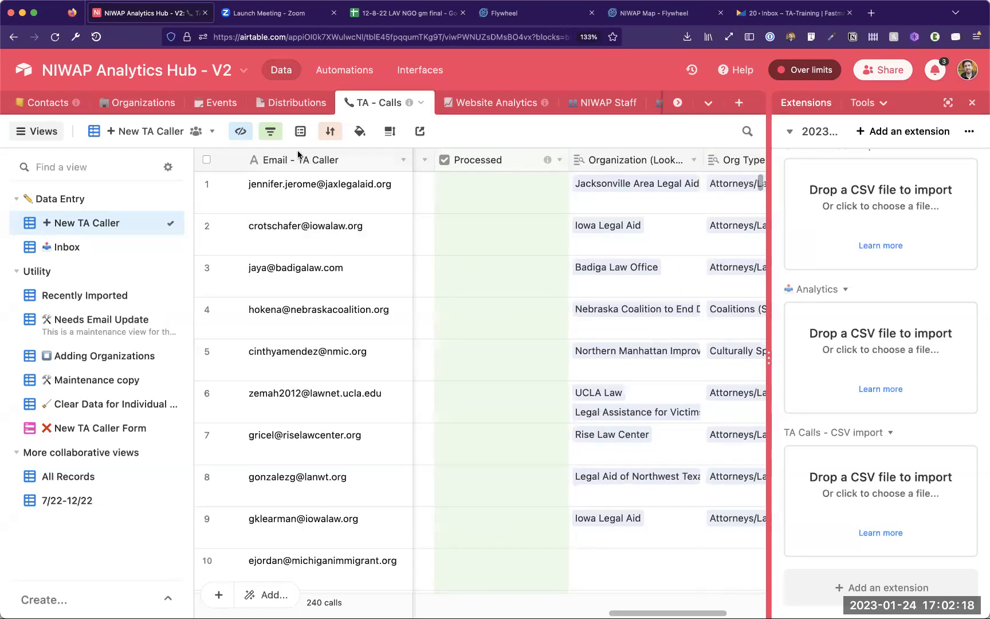
click(245, 135)
text(sta)
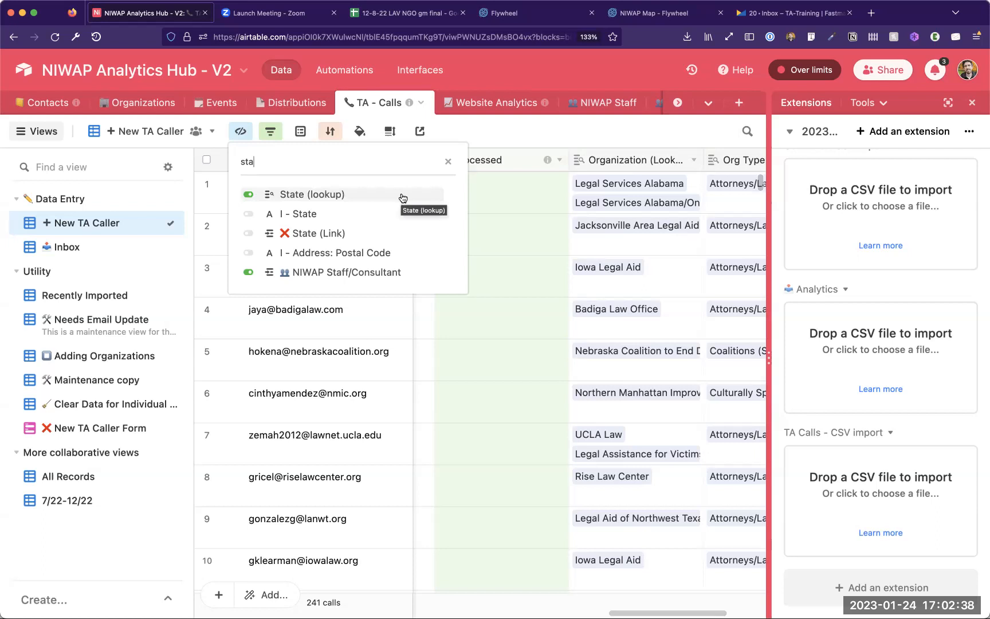
click(241, 131)
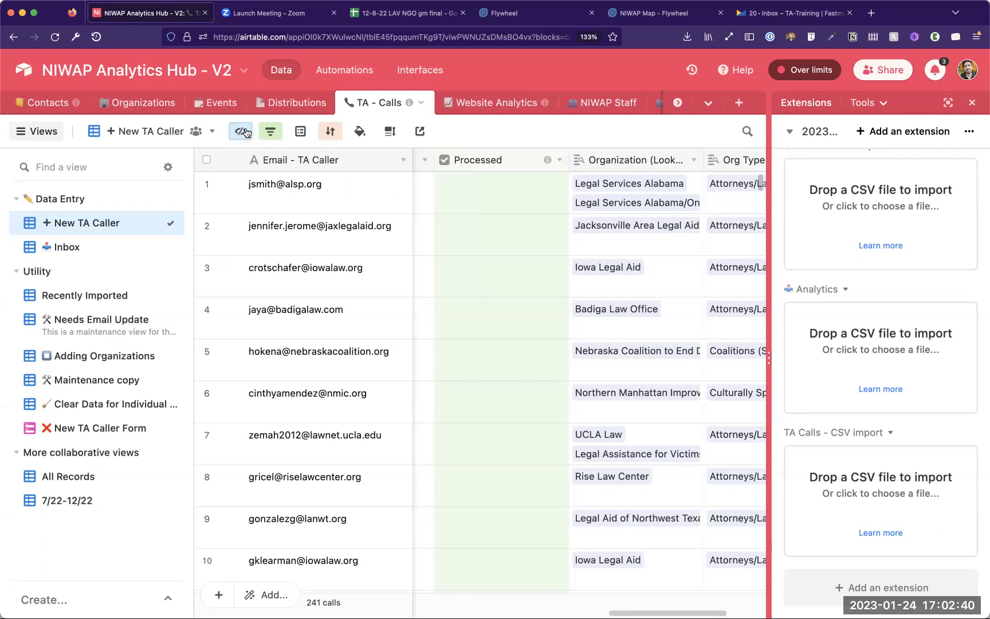
Step: Review the full list of shown and hidden fields in the New TA Caller view, down through the call summary fields
click(242, 133)
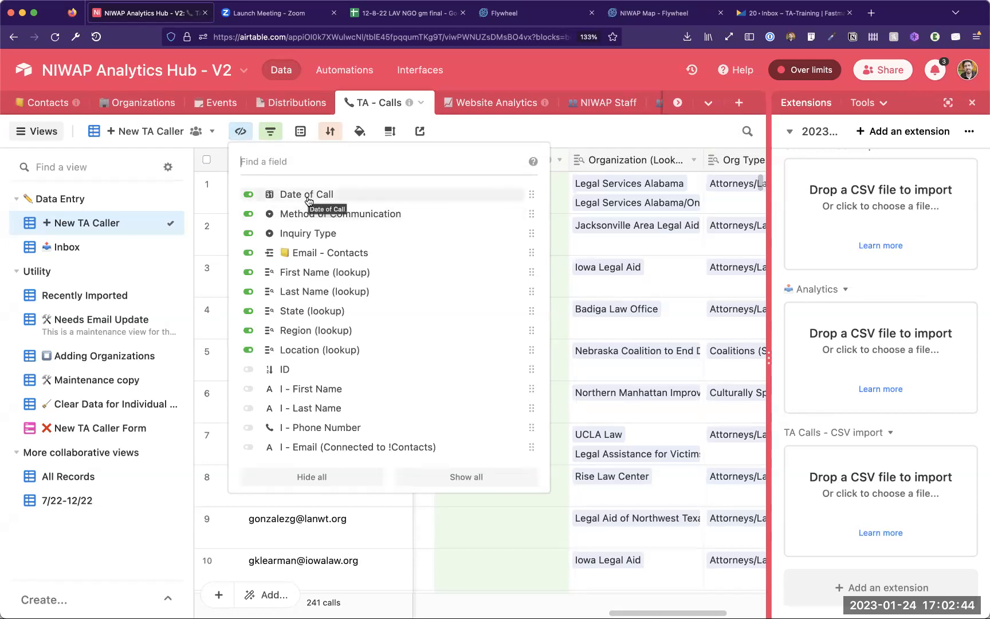
scroll(326, 401, down, 3)
scroll(330, 404, down, 5)
scroll(343, 390, down, 5)
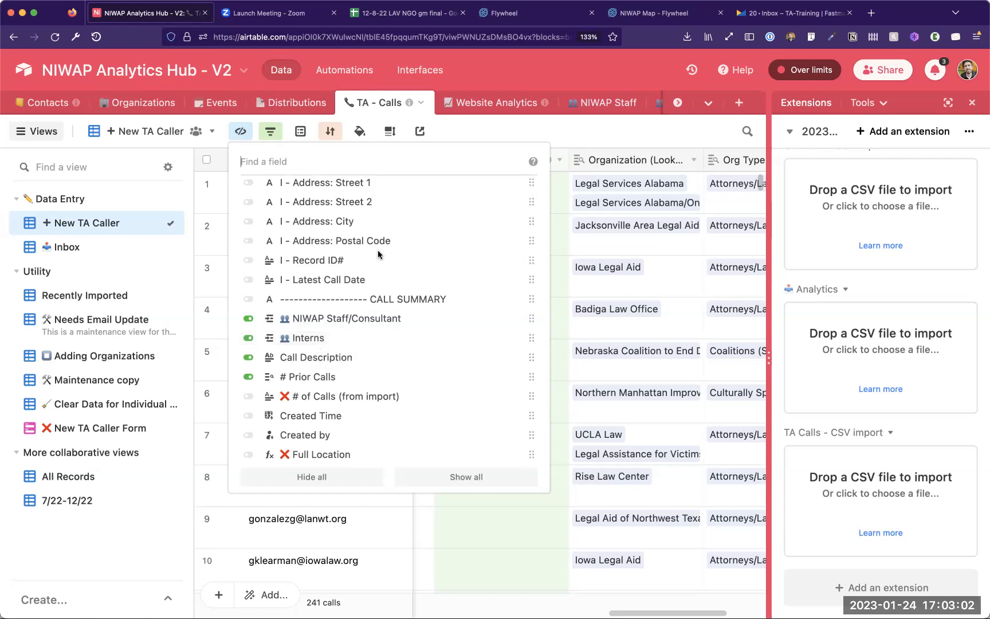
click(594, 136)
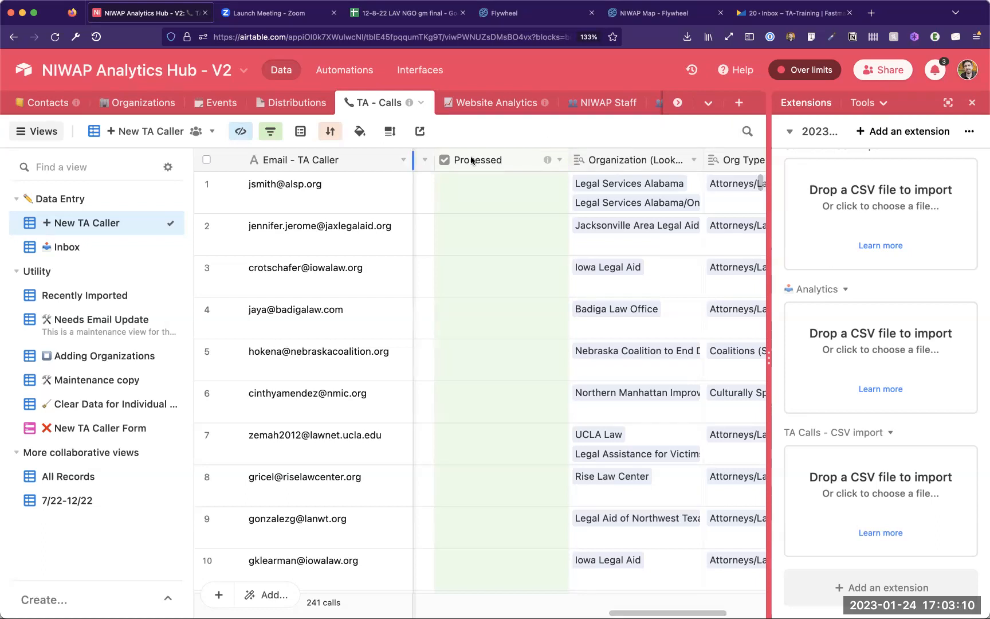
scroll(497, 104, right, 3)
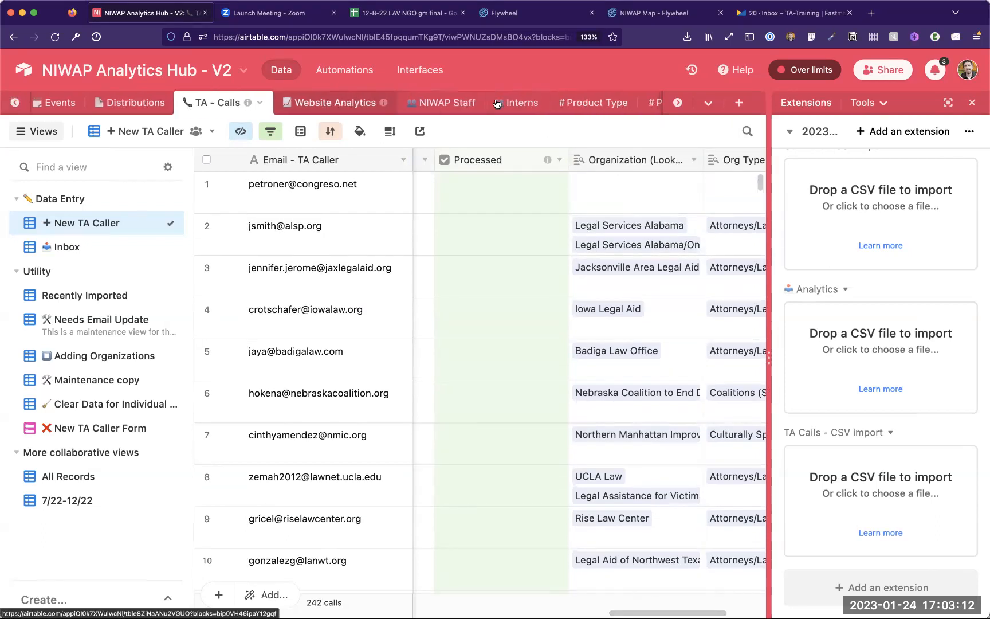
scroll(497, 103, left, 3)
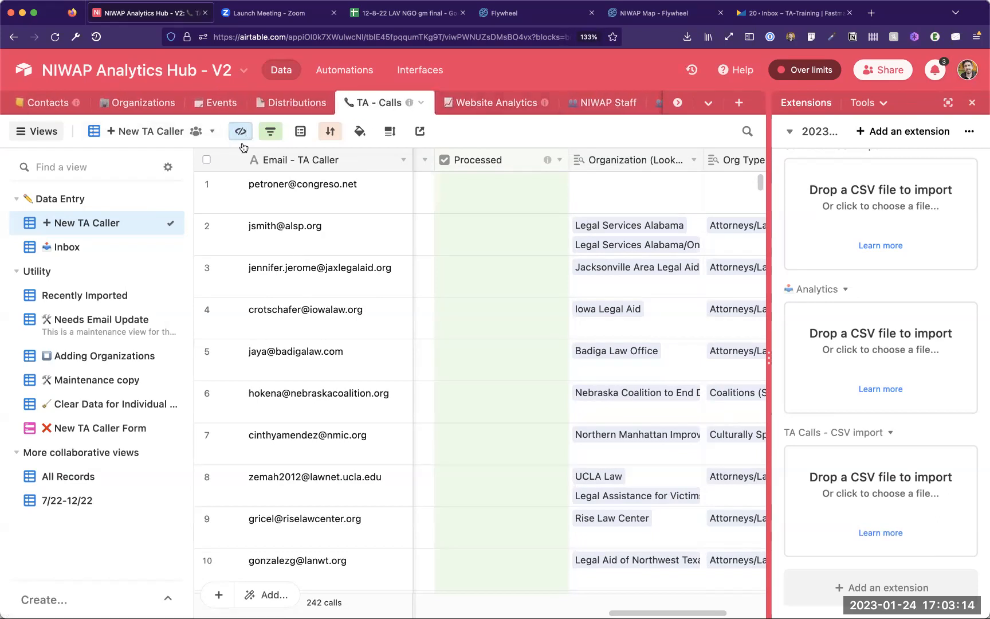